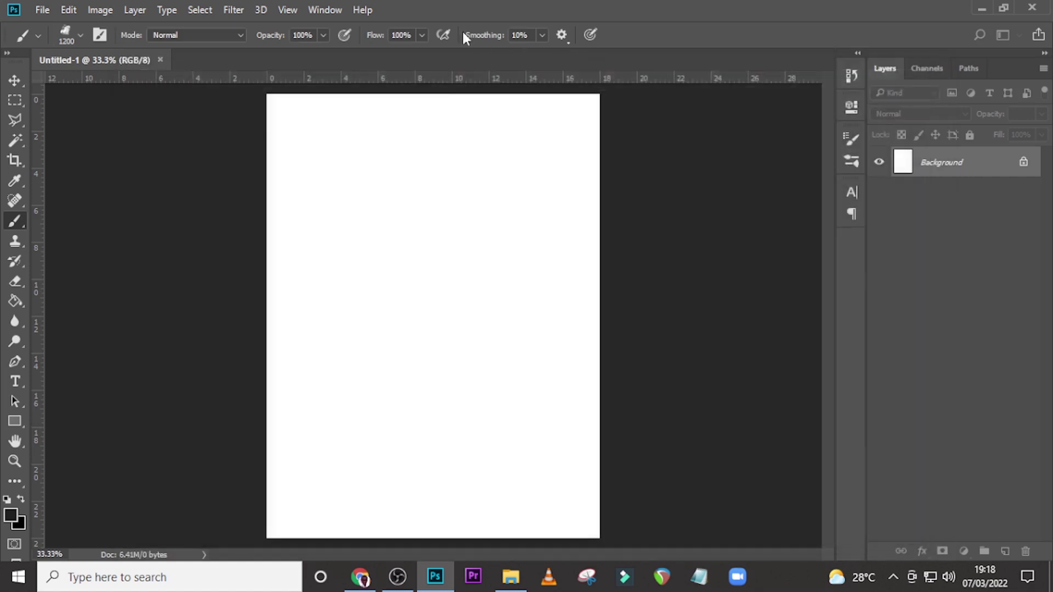
# - Add a guide layout to the canvas with 2 columns, 2 rows and 1 in margins on all sides
pyautogui.click(288, 10)
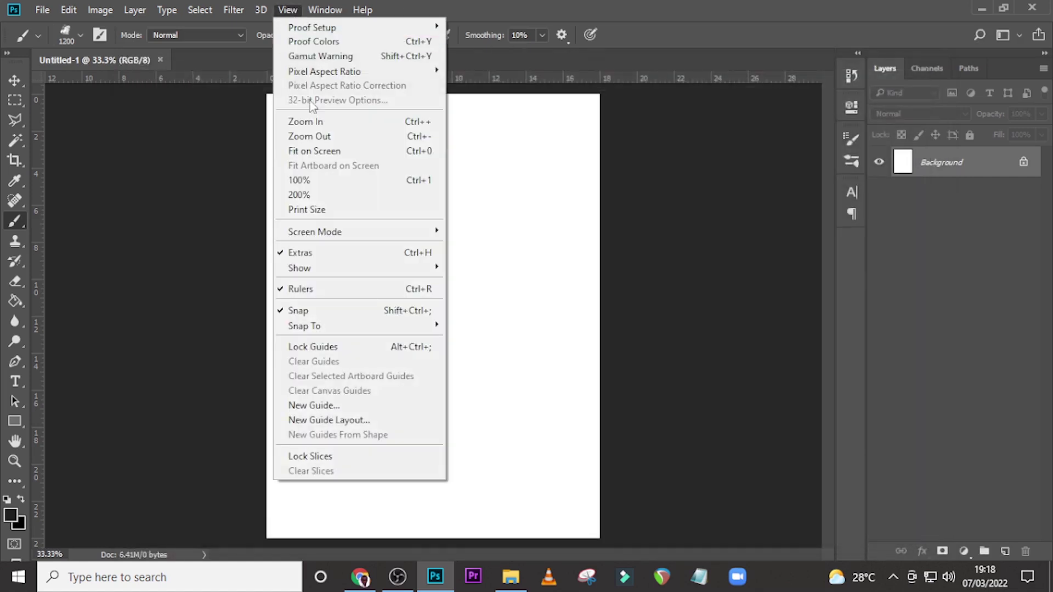
pyautogui.click(340, 420)
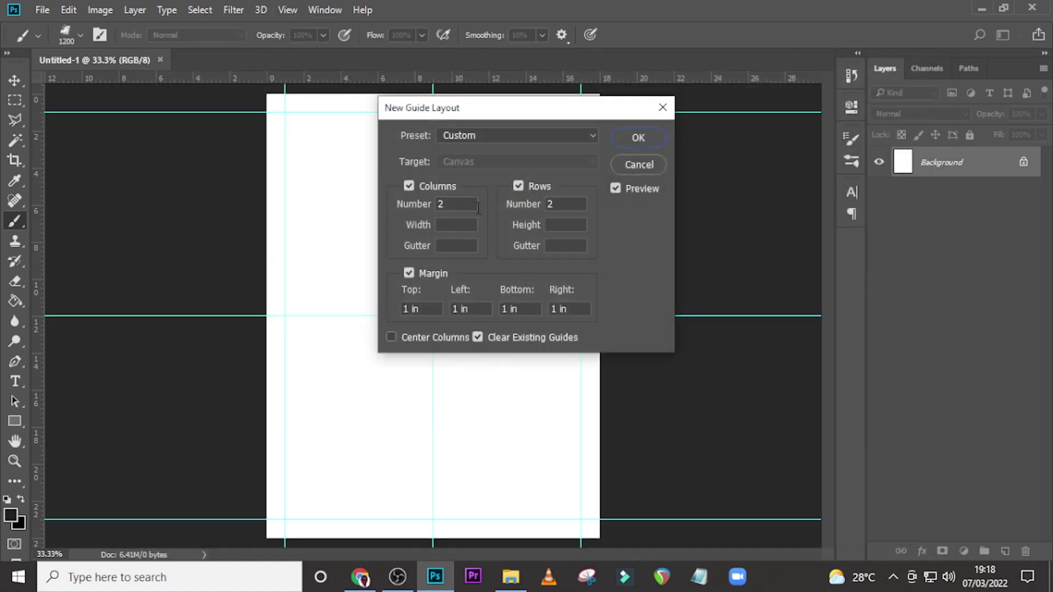
pyautogui.click(454, 206)
pyautogui.click(631, 139)
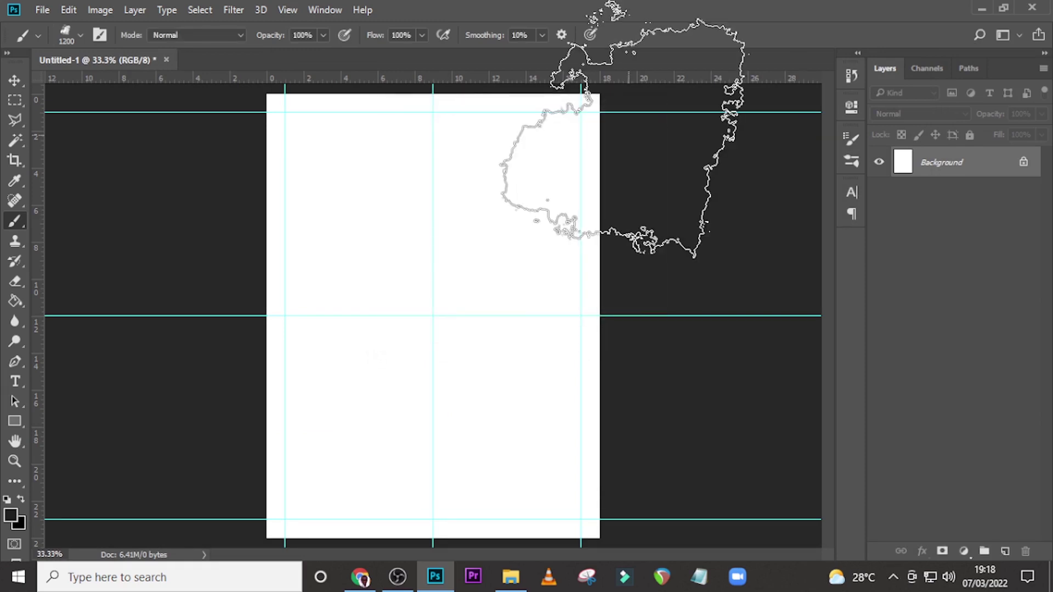
pyautogui.press('b')
pyautogui.press('v')
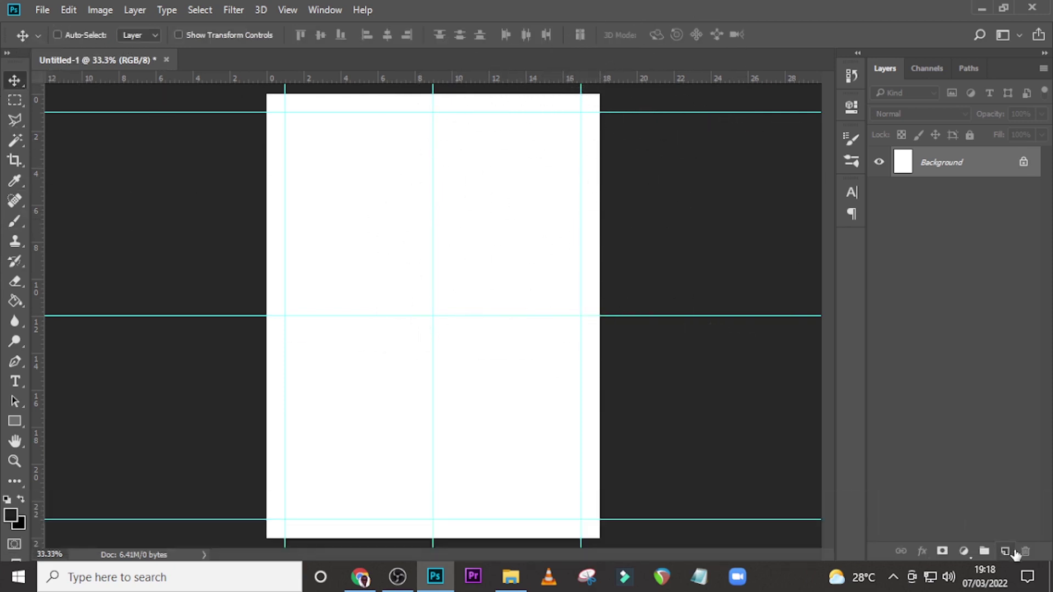
# - Create a new layer and choose the last of the 2500 px smoke-shaped tips for the Brush tool
pyautogui.click(1005, 551)
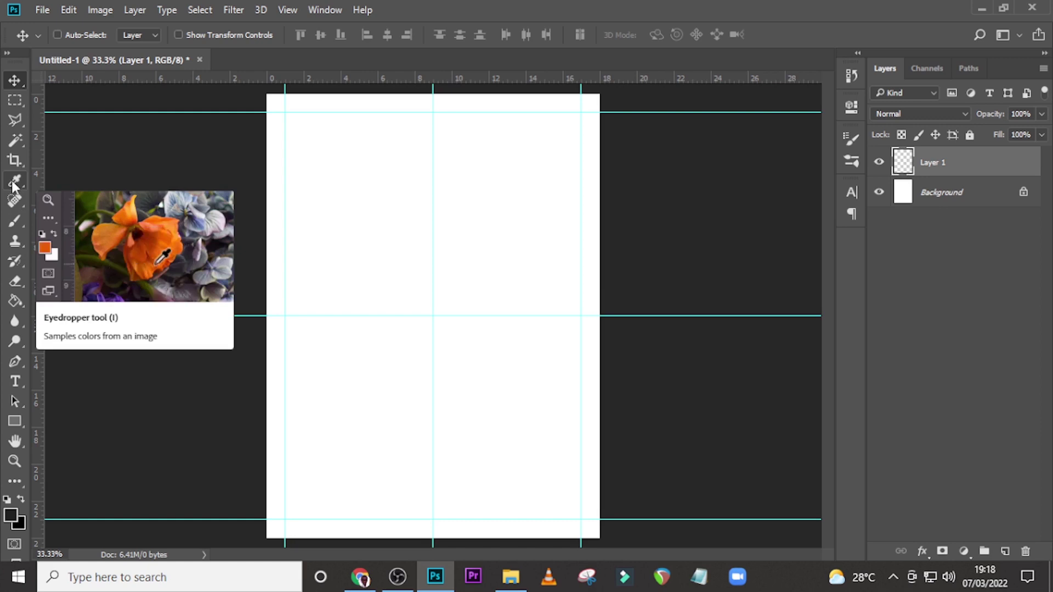
pyautogui.click(15, 222)
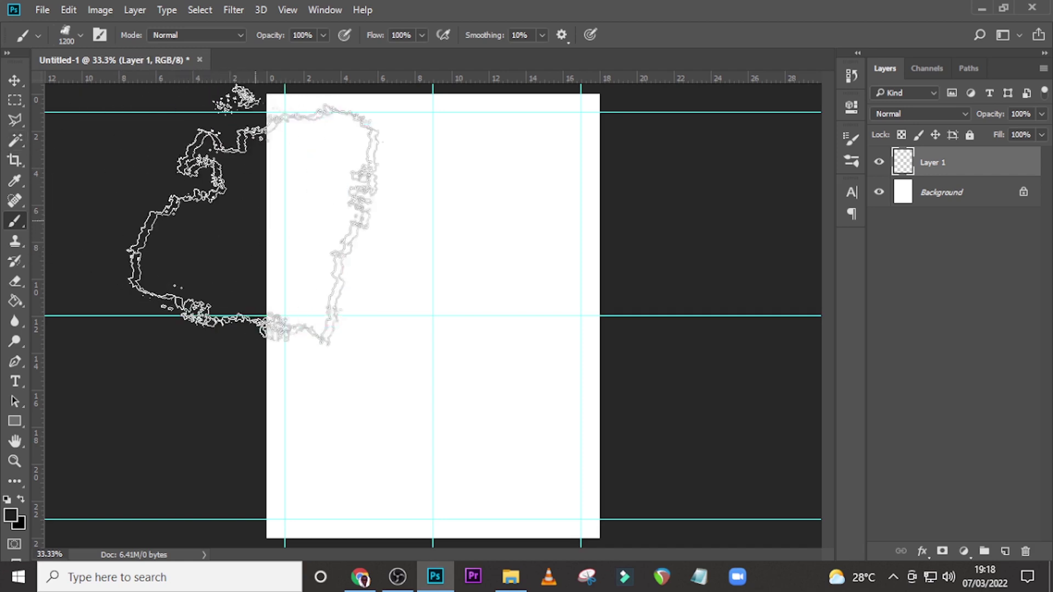
pyautogui.click(80, 34)
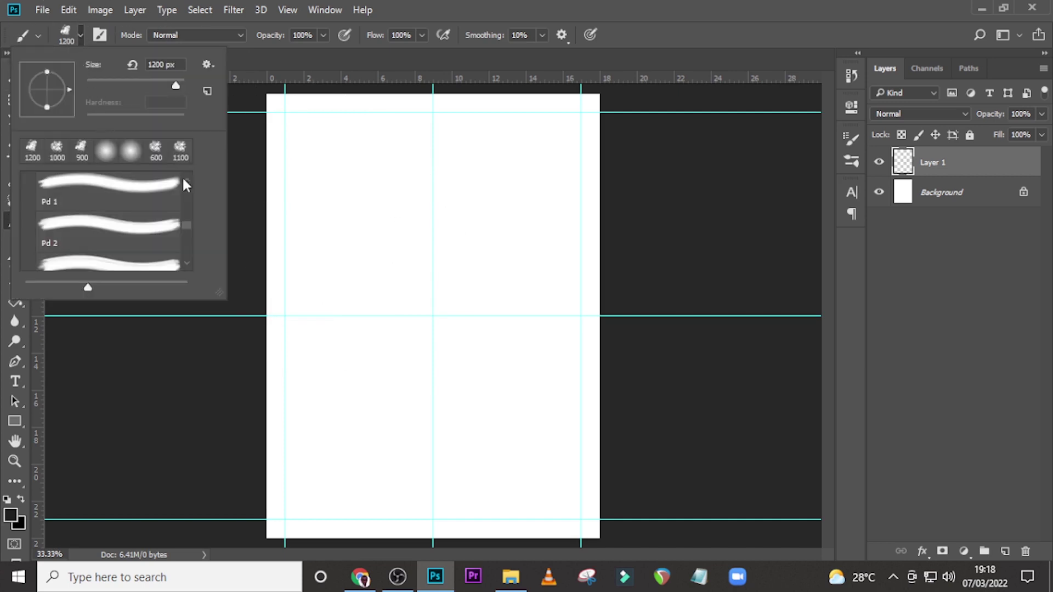
pyautogui.moveTo(184, 228)
pyautogui.mouseDown()
pyautogui.moveTo(190, 178)
pyautogui.moveTo(188, 200)
pyautogui.mouseUp()
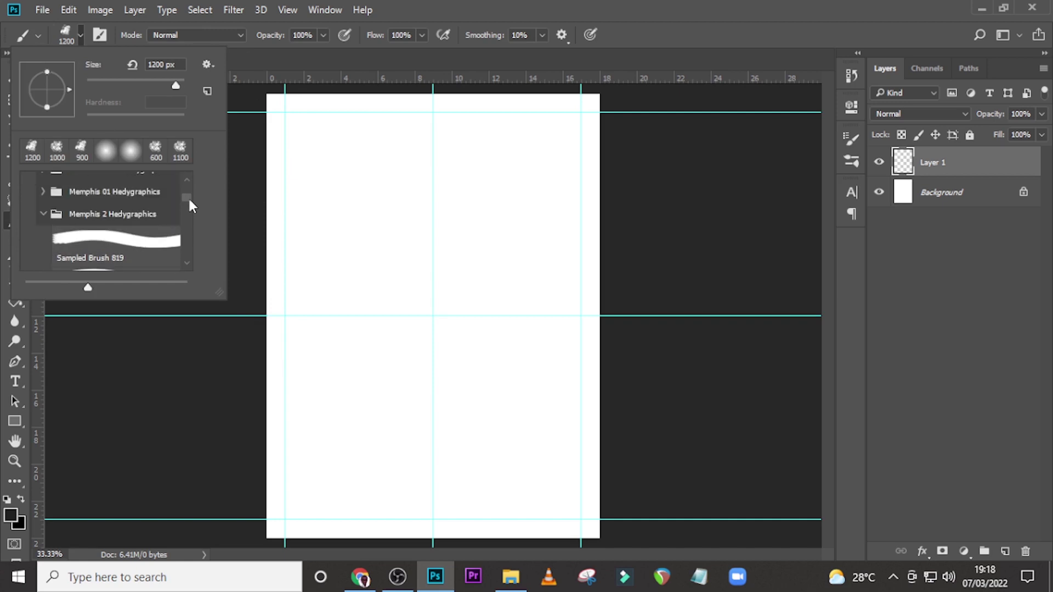
pyautogui.click(42, 215)
pyautogui.click(26, 236)
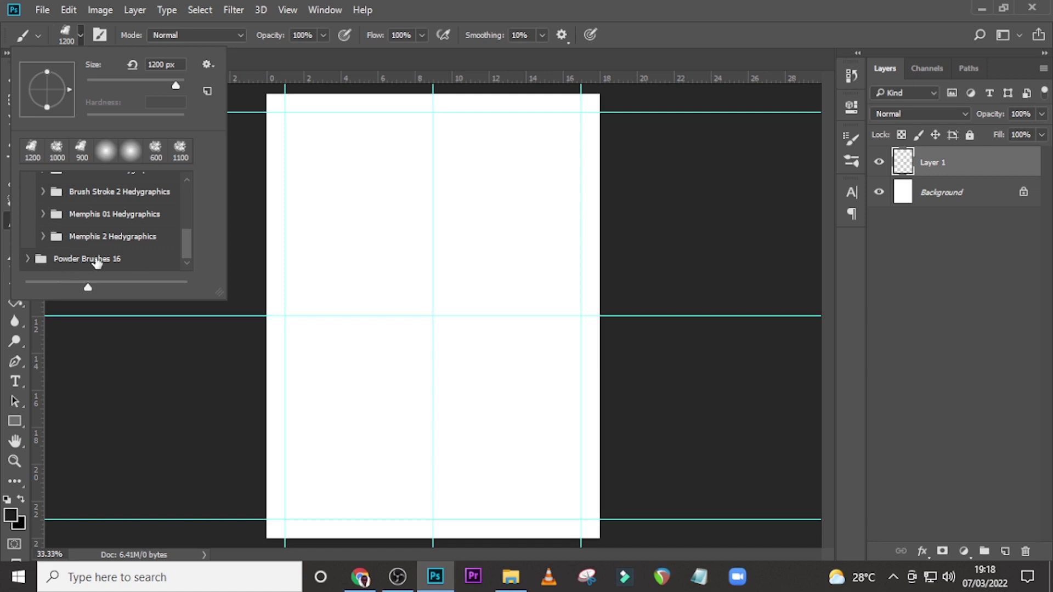
pyautogui.click(27, 259)
pyautogui.click(101, 34)
pyautogui.click(101, 34)
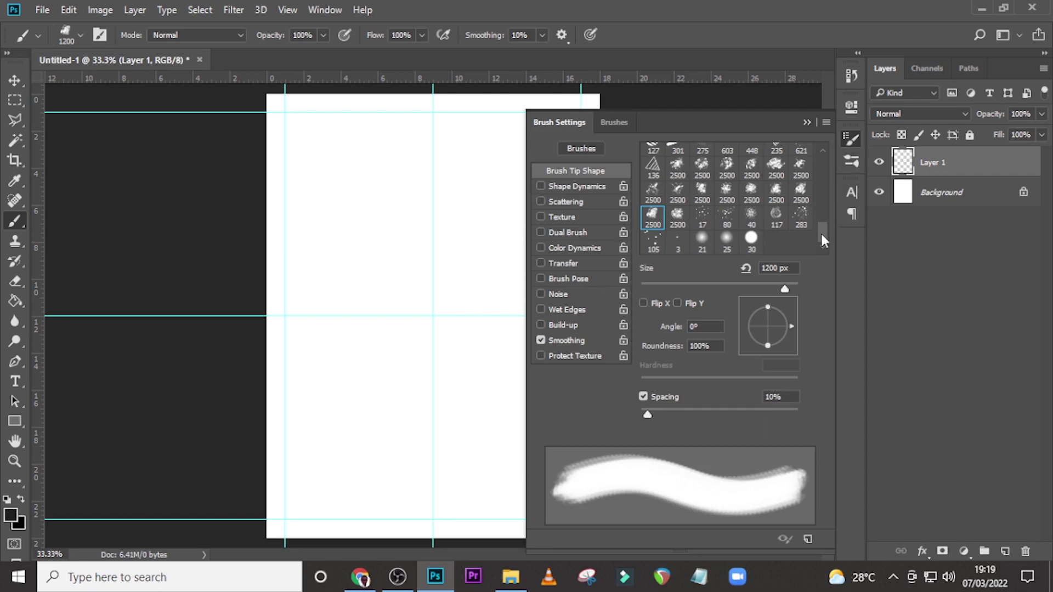
pyautogui.click(678, 218)
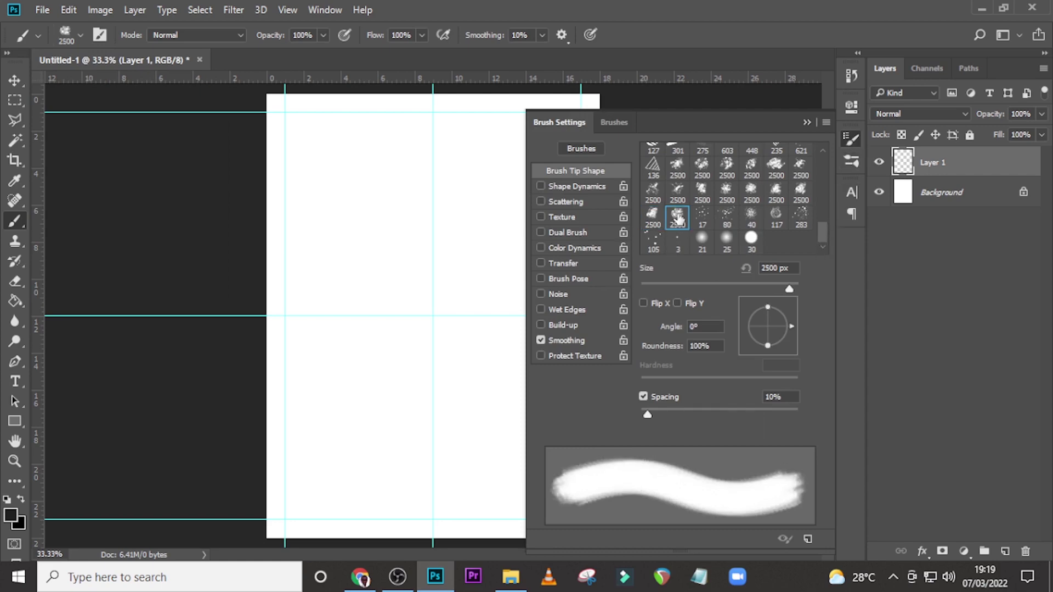
pyautogui.click(807, 122)
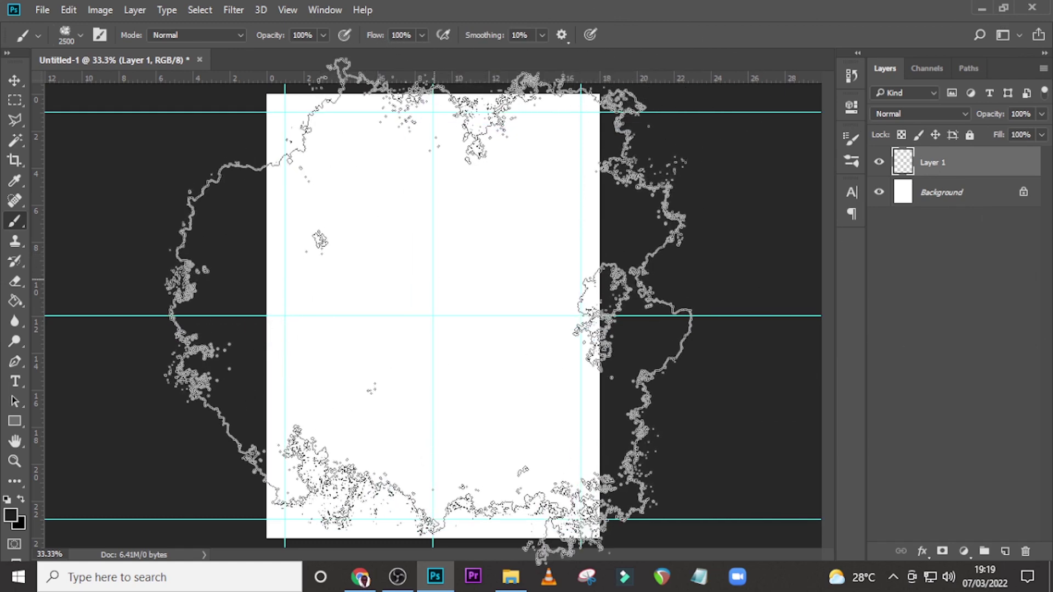
# - Reduce the brush to 1000 px and stamp a dark smoke patch on Layer 1, centred just above the page's middle
pyautogui.press('[')
pyautogui.press('[')
pyautogui.press('[')
pyautogui.press('[')
pyautogui.press('[')
pyautogui.press('[')
pyautogui.press('[')
pyautogui.press('[')
pyautogui.press('[')
pyautogui.press('[')
pyautogui.press('[')
pyautogui.press('[')
pyautogui.press('[')
pyautogui.press('[')
pyautogui.press('[')
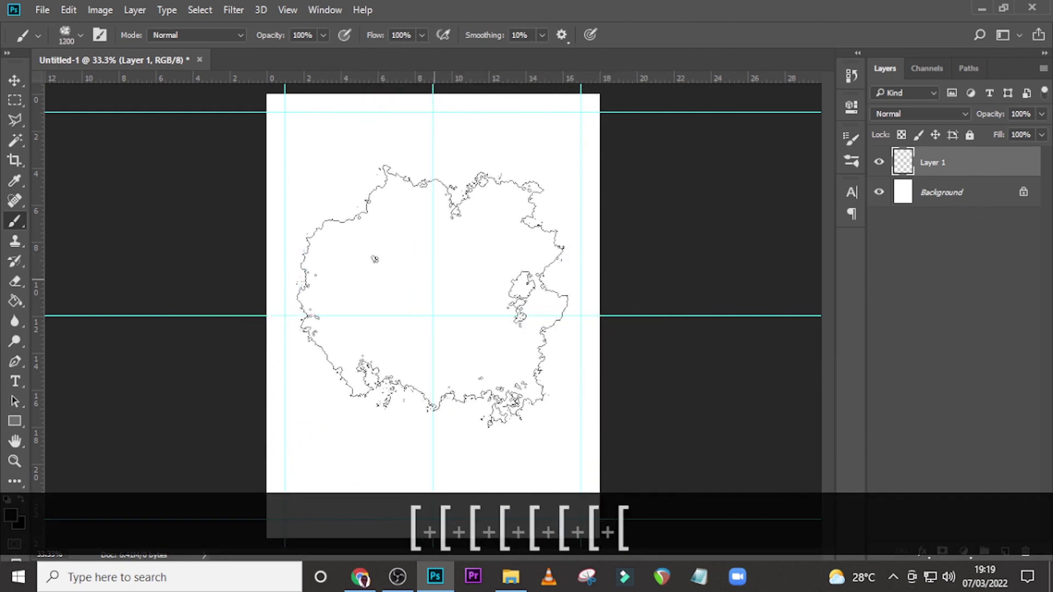
pyautogui.click(433, 292)
pyautogui.click(433, 292)
pyautogui.click(433, 292)
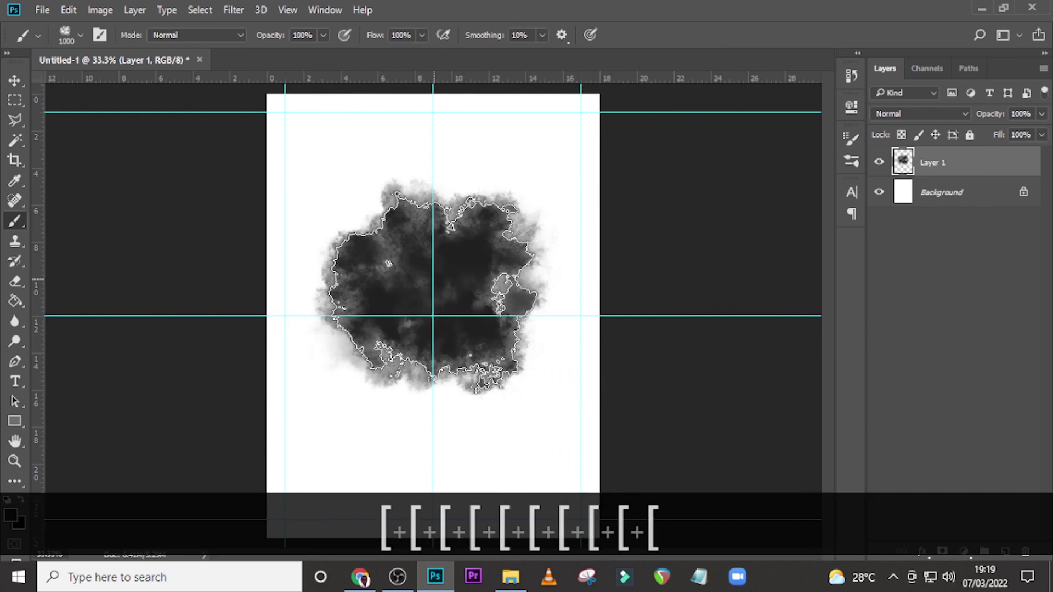
# - Create another new layer, choose the second-to-last 2500 px smoke brush tip, and hide Layer 1
pyautogui.click(1006, 552)
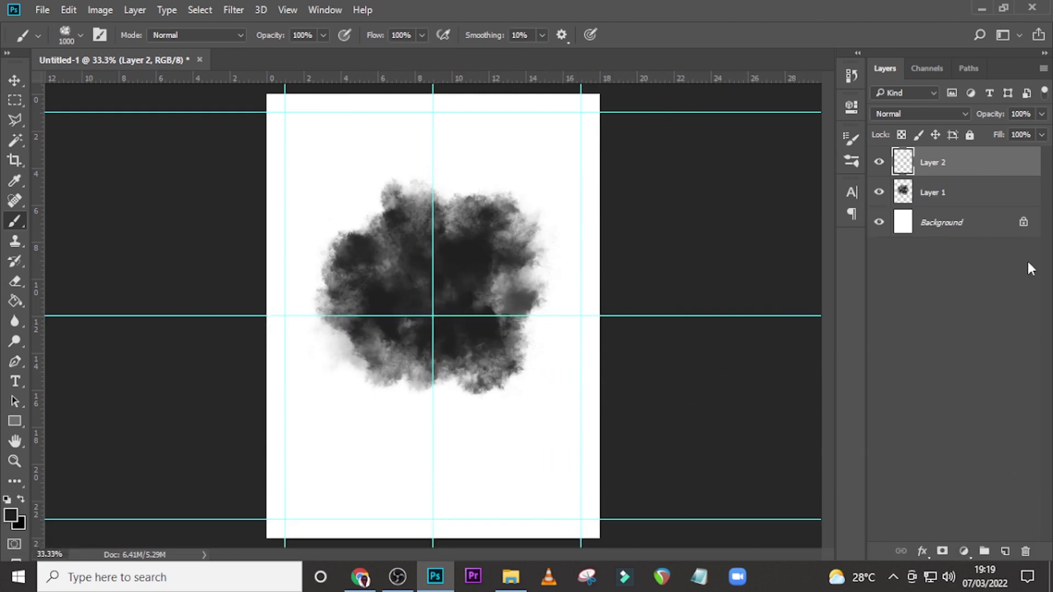
pyautogui.click(853, 141)
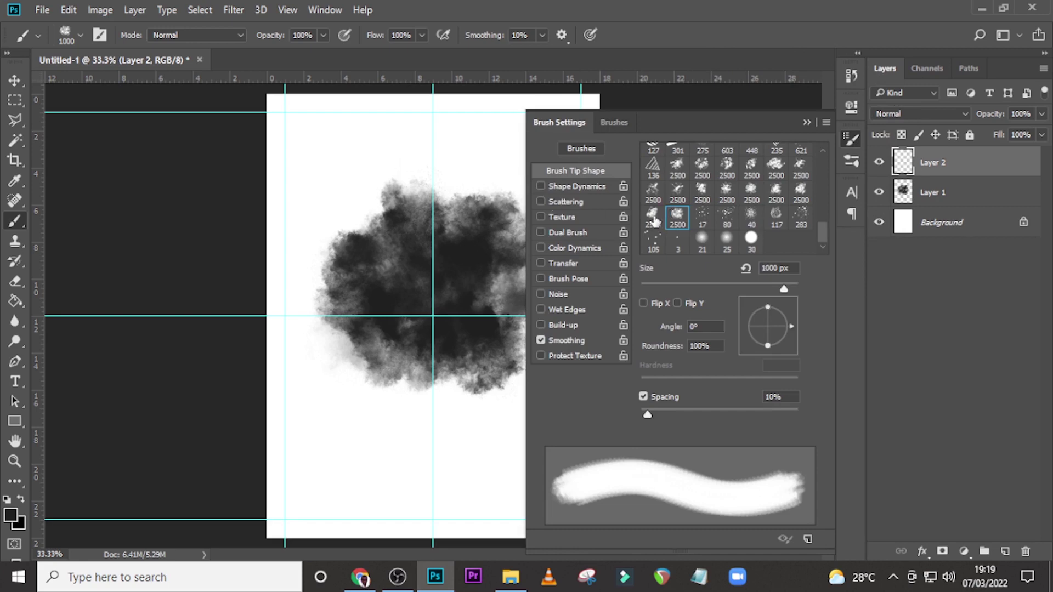
pyautogui.click(654, 219)
pyautogui.click(807, 122)
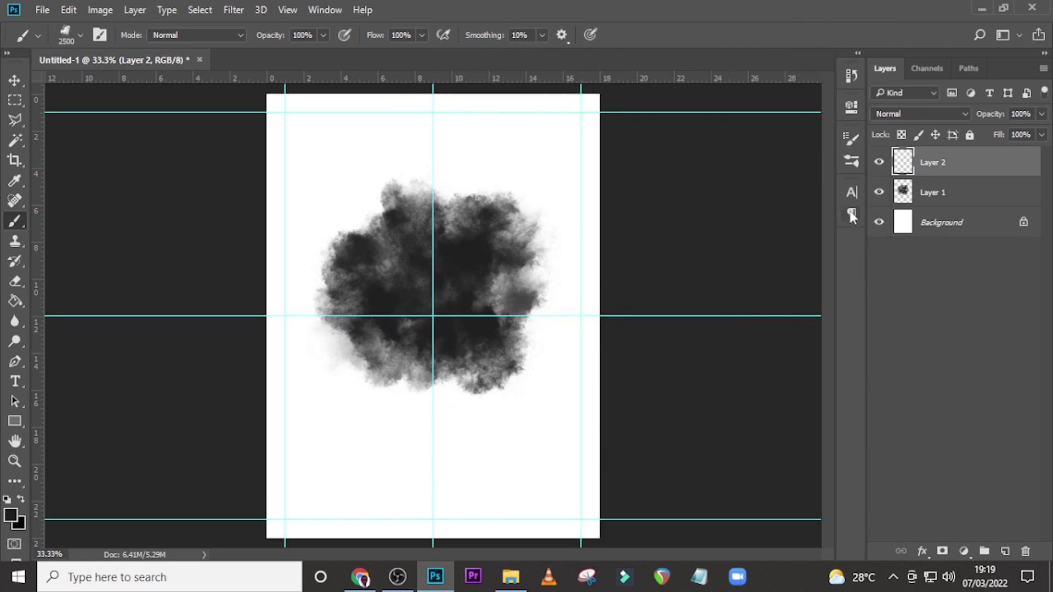
pyautogui.click(879, 193)
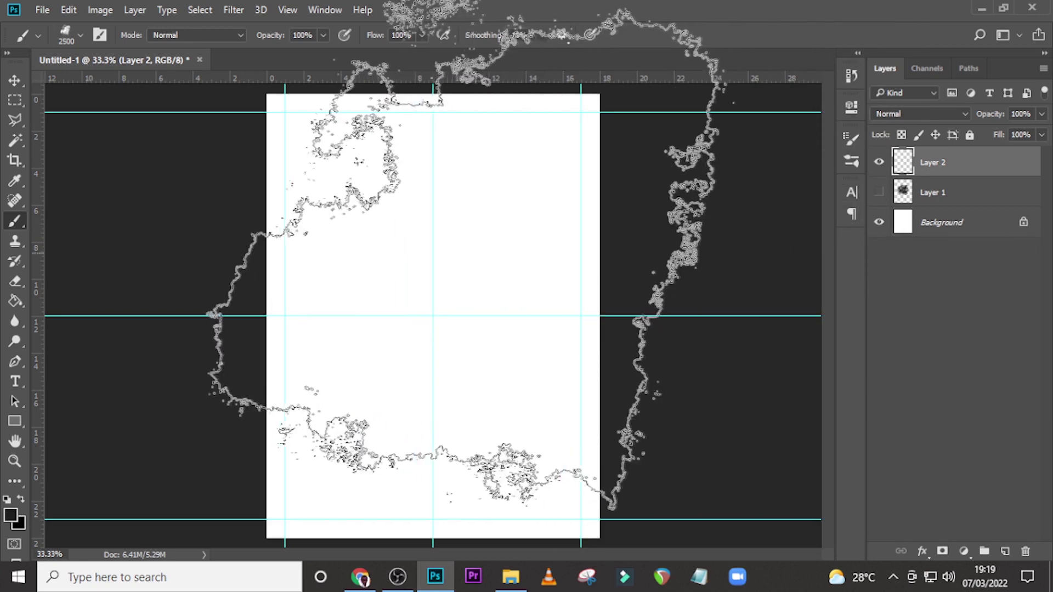
# - Reduce the brush to 1000 px and stamp a dark smoke patch on Layer 2 near the page's centre
pyautogui.press('[')
pyautogui.press('[')
pyautogui.press('[')
pyautogui.press('[')
pyautogui.press('[')
pyautogui.press('[')
pyautogui.press('[')
pyautogui.press('[')
pyautogui.press('[')
pyautogui.press('[')
pyautogui.press('[')
pyautogui.press('[')
pyautogui.press('[')
pyautogui.press('[')
pyautogui.press('[')
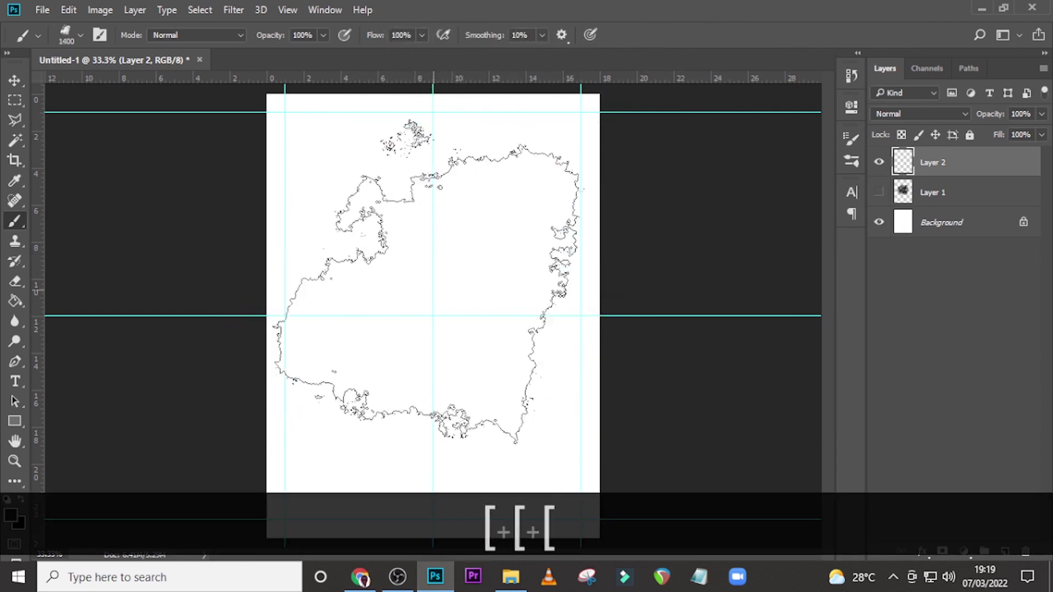
pyautogui.click(429, 285)
pyautogui.click(429, 284)
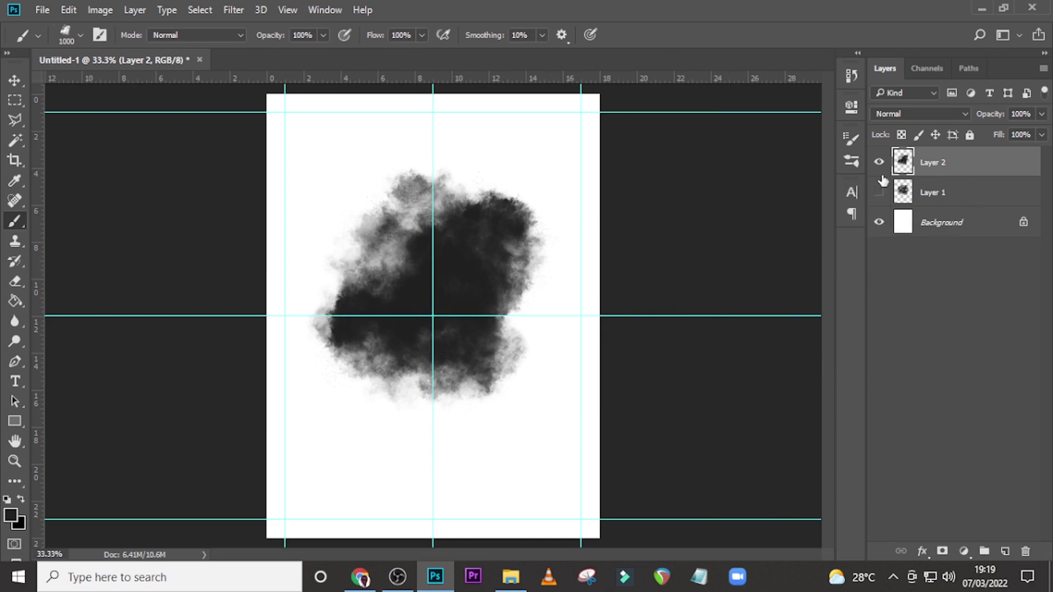
# - Create a third new layer, choose the fourth-from-last 2500 px smoke brush tip, and hide Layer 2
pyautogui.click(1006, 551)
pyautogui.click(852, 138)
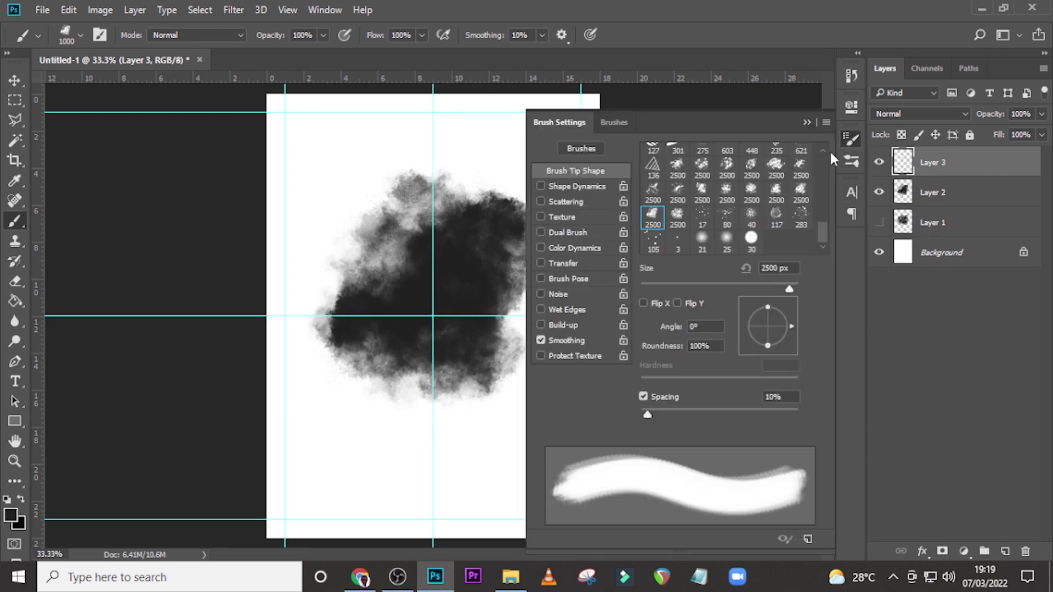
pyautogui.click(775, 192)
pyautogui.click(807, 122)
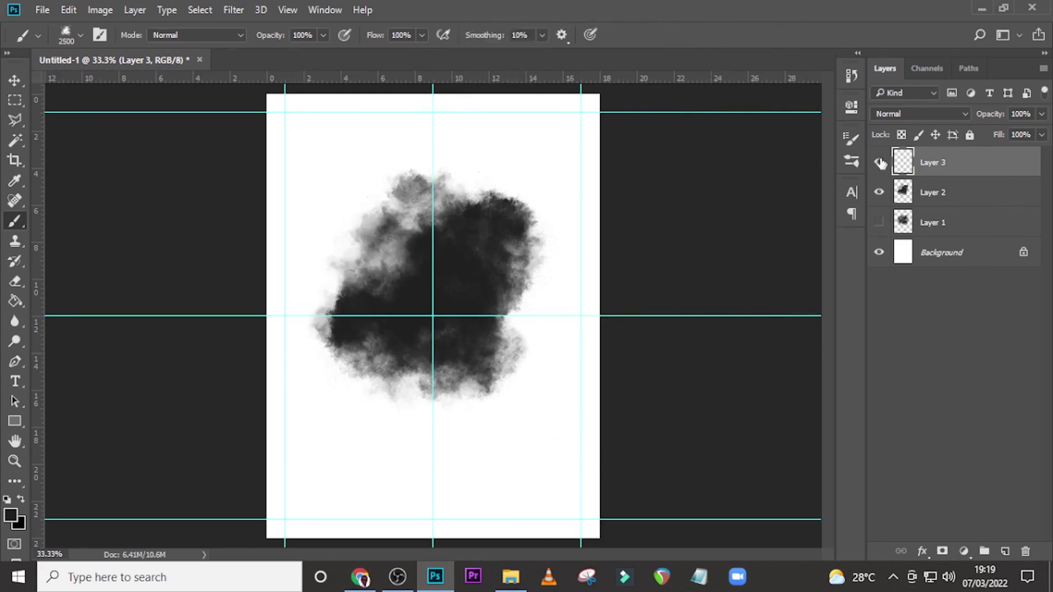
pyautogui.click(880, 192)
# - Reduce the brush to 1200 px and build up a dense smoke patch on Layer 3 over the upper half of the page
pyautogui.press('[')
pyautogui.press('[')
pyautogui.press('[')
pyautogui.press('[')
pyautogui.press('[')
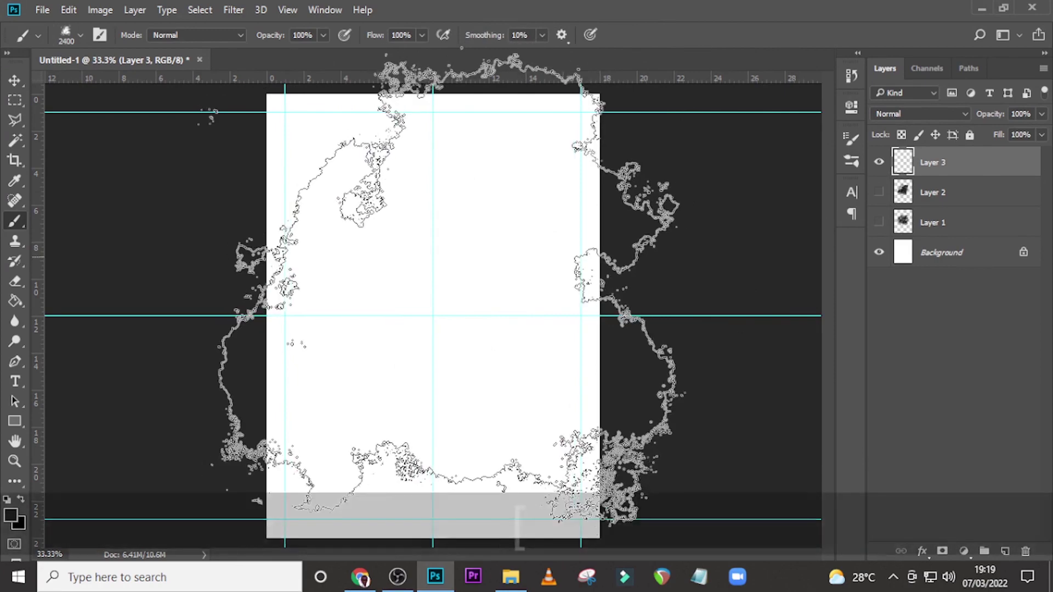
pyautogui.press('[')
pyautogui.press('[')
pyautogui.press('[')
pyautogui.press('[')
pyautogui.press('[')
pyautogui.press('[')
pyautogui.press('[')
pyautogui.press('[')
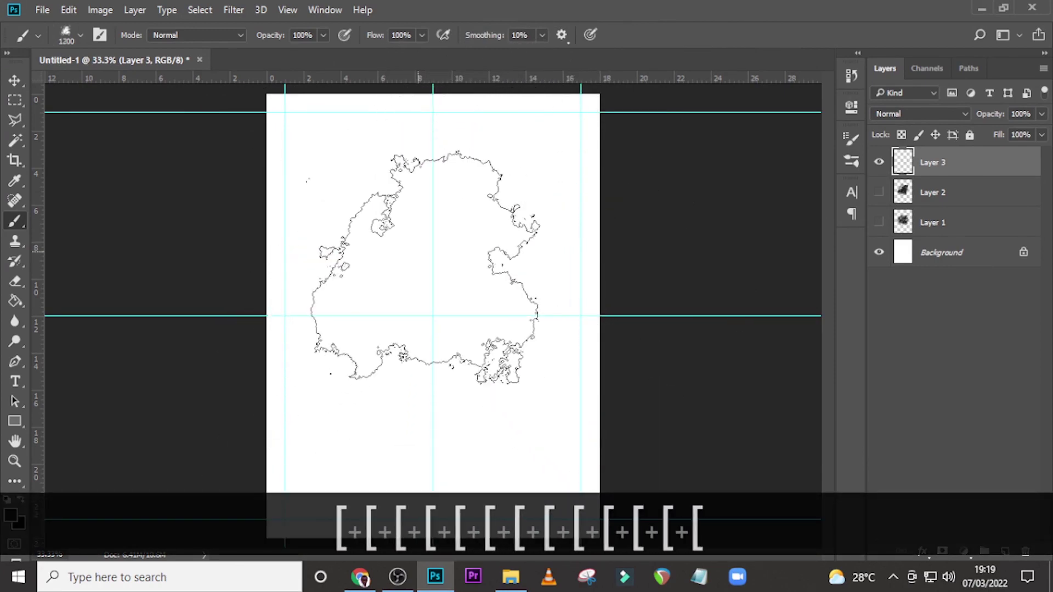
pyautogui.click(418, 252)
pyautogui.click(418, 251)
pyautogui.click(418, 252)
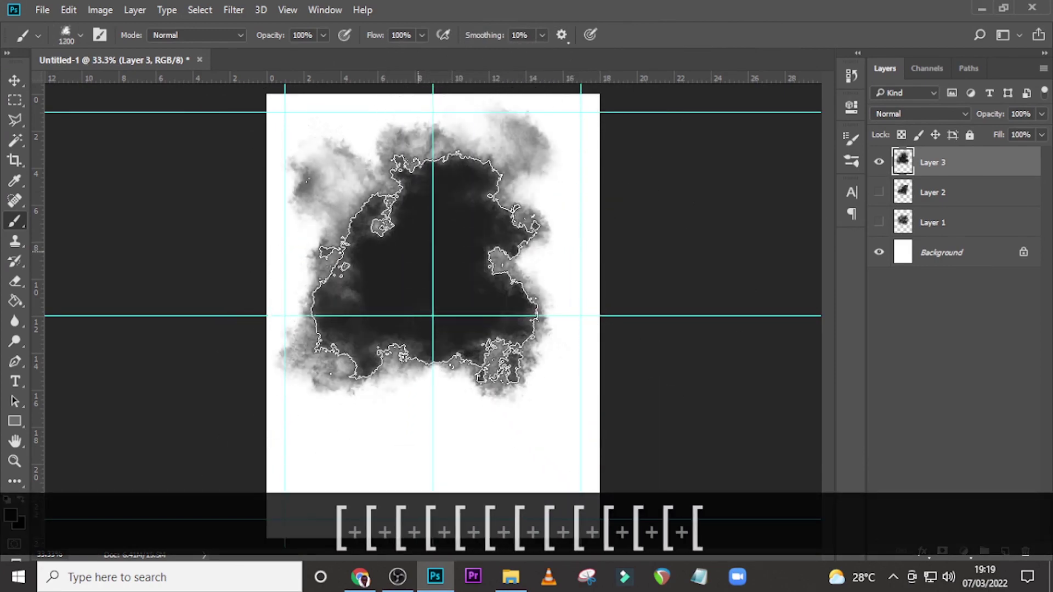
pyautogui.click(418, 252)
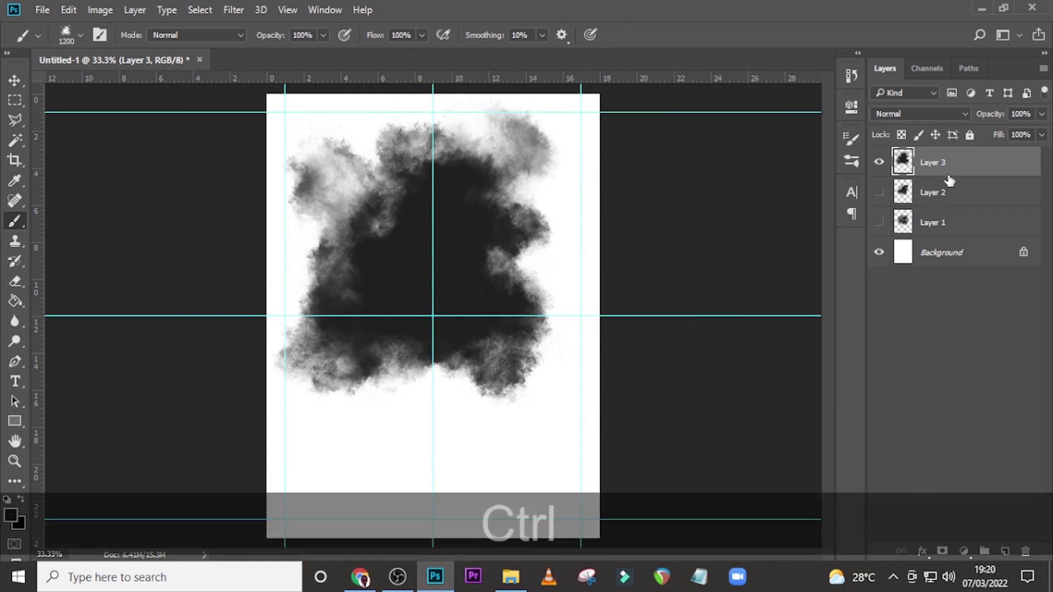
# - Rotate and reposition the Layer 3 smoke with Free Transform so its pale wisps point towards the lower edge of the patch
pyautogui.hotkey('ctrl', 't')
pyautogui.moveTo(489, 461); pyautogui.dragTo(601, 286)
pyautogui.moveTo(483, 257); pyautogui.dragTo(488, 284)
pyautogui.press('Return')
pyautogui.hotkey('ctrl', 't')
pyautogui.moveTo(439, 494); pyautogui.dragTo(571, 219)
pyautogui.press('Return')
# - Duplicate Layer 3, narrow the copy to 68.34% width, rotate it about 59°, and place it over the original's upper-left part
pyautogui.hotkey('ctrl', 'j')
pyautogui.hotkey('ctrl', 't')
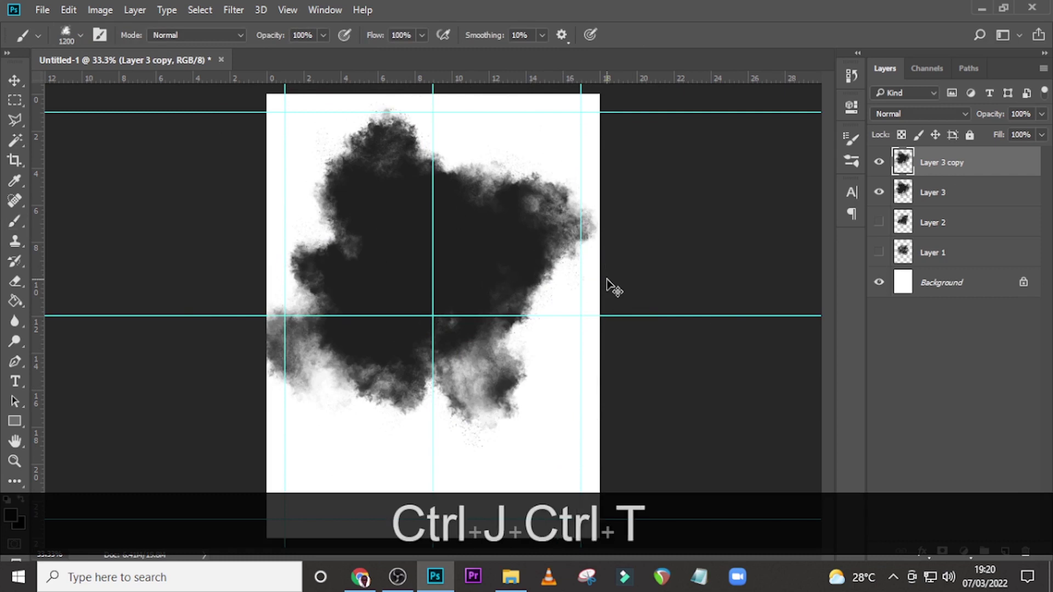
pyautogui.moveTo(240, 280); pyautogui.dragTo(318, 277)
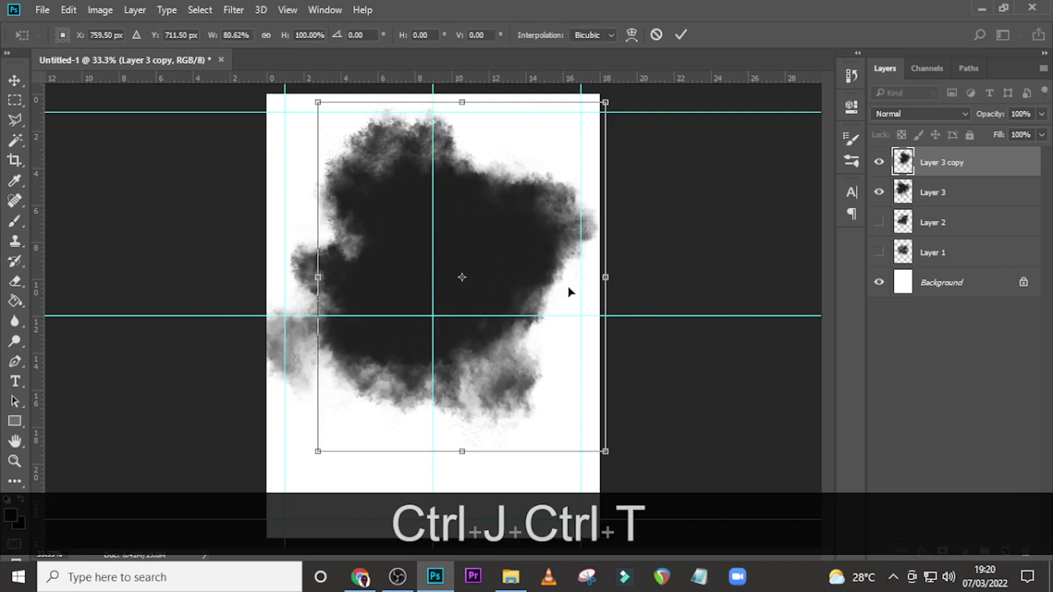
pyautogui.moveTo(606, 278); pyautogui.dragTo(562, 278)
pyautogui.moveTo(615, 373); pyautogui.dragTo(593, 408)
pyautogui.moveTo(492, 346); pyautogui.dragTo(488, 328)
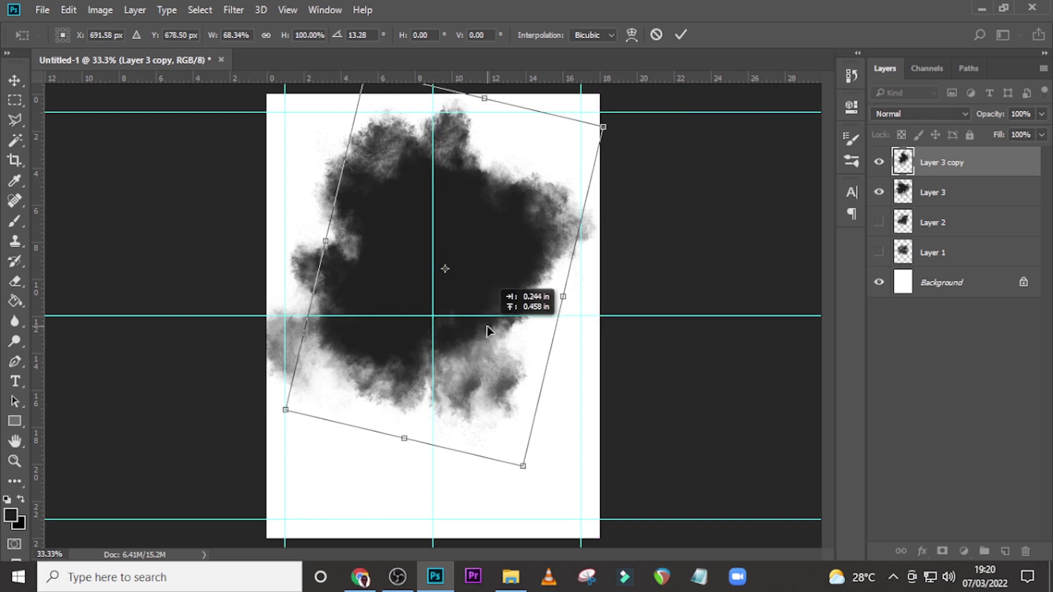
pyautogui.moveTo(584, 396); pyautogui.dragTo(544, 431)
pyautogui.moveTo(500, 375); pyautogui.dragTo(495, 359)
pyautogui.moveTo(548, 382); pyautogui.dragTo(511, 406)
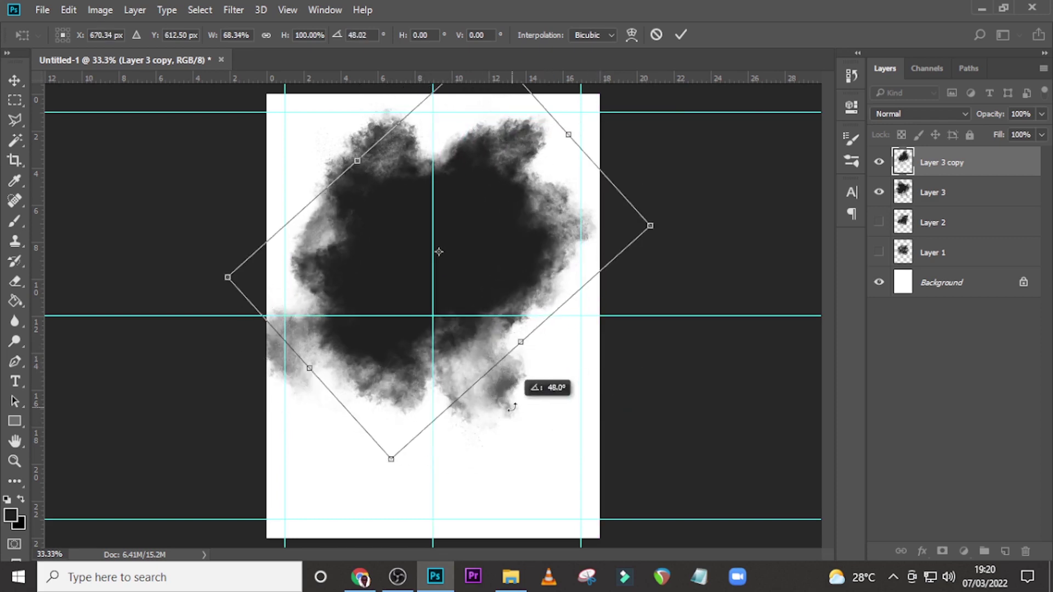
pyautogui.moveTo(415, 364)
pyautogui.mouseDown()
pyautogui.moveTo(428, 338)
pyautogui.moveTo(413, 351)
pyautogui.mouseUp()
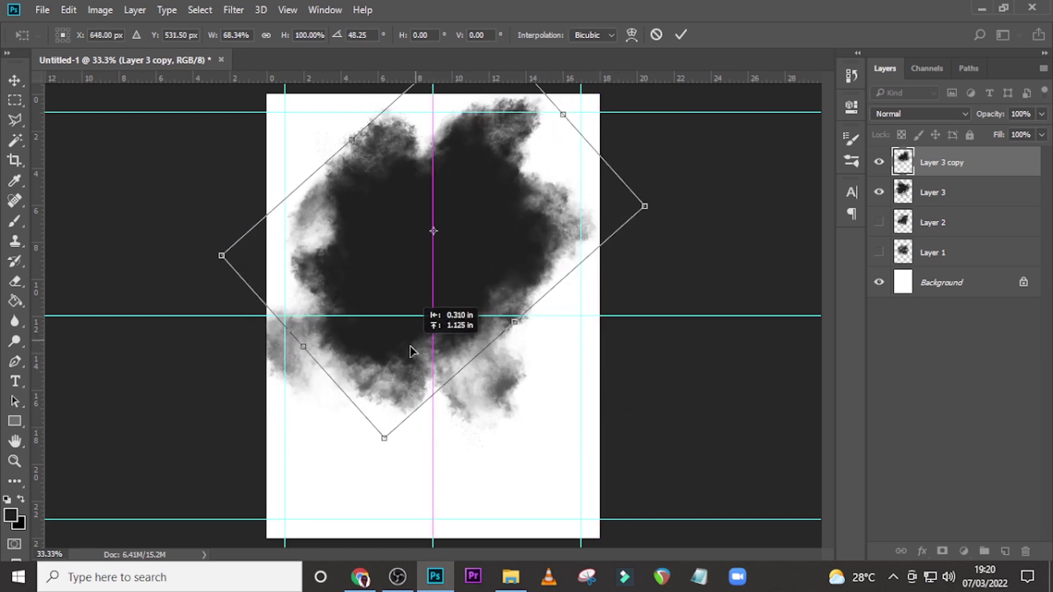
pyautogui.moveTo(567, 346); pyautogui.dragTo(435, 346)
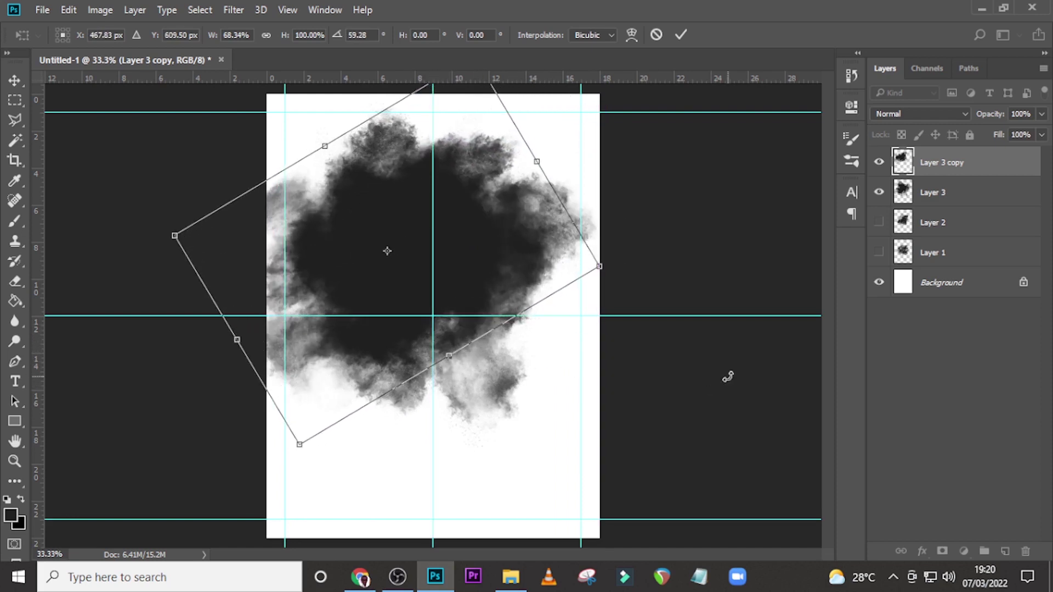
pyautogui.press('Return')
# - Add a layer mask to Layer 3 copy and paint out its left side in black with a 700 px smoke brush
pyautogui.click(942, 551)
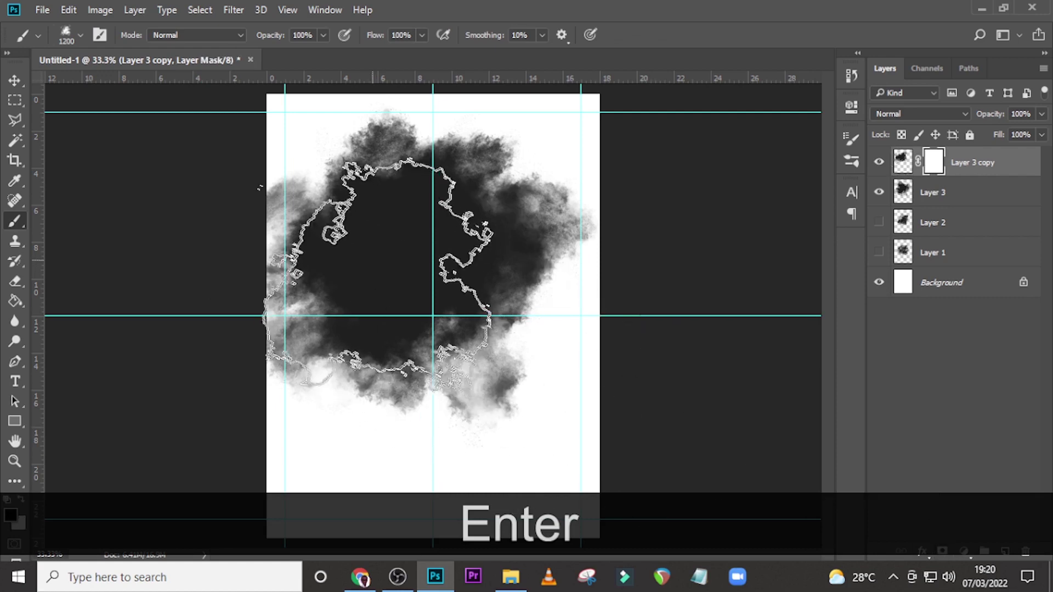
pyautogui.press('[')
pyautogui.press('[')
pyautogui.press('[')
pyautogui.press('[')
pyautogui.press('[')
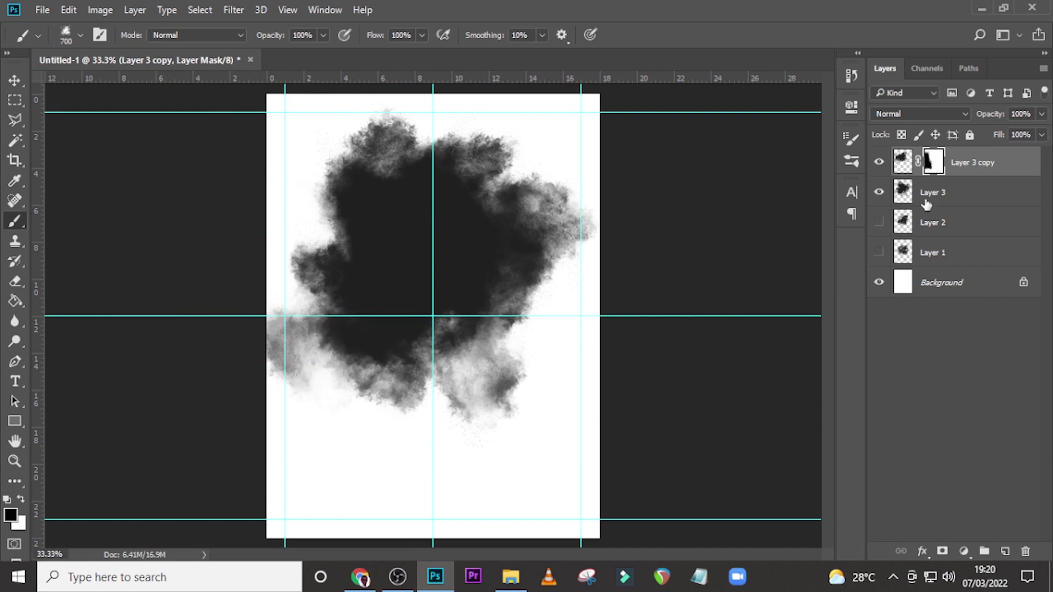
# - Add a layer mask to Layer 3 and paint out the smoke spilling over the page's left and right margins in black
pyautogui.click(932, 199)
pyautogui.click(943, 551)
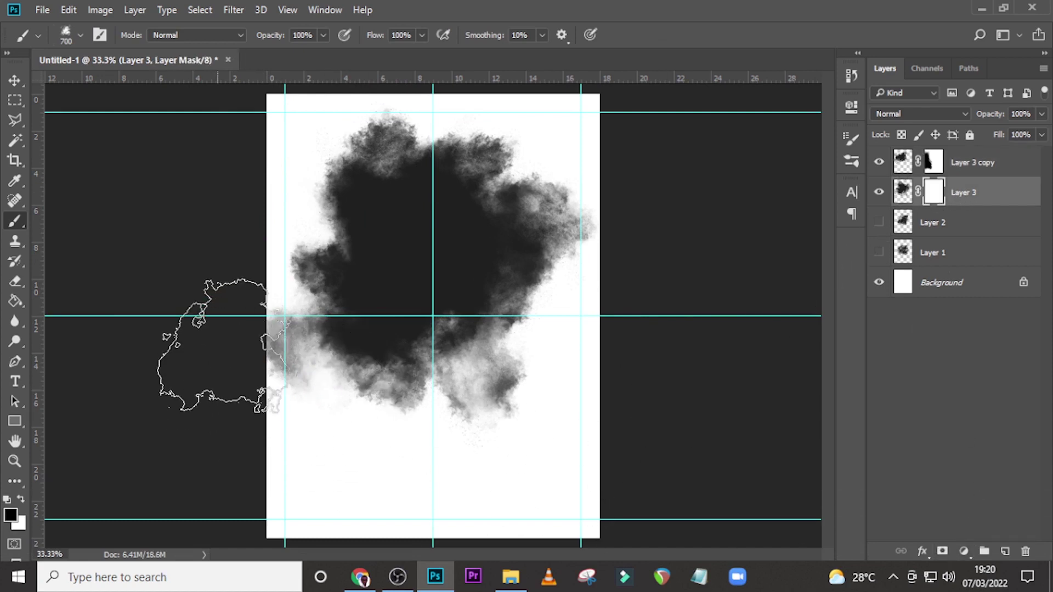
pyautogui.moveTo(228, 371)
pyautogui.mouseDown()
pyautogui.moveTo(239, 399)
pyautogui.moveTo(265, 405)
pyautogui.mouseUp()
pyautogui.moveTo(612, 198)
pyautogui.mouseDown()
pyautogui.moveTo(615, 144)
pyautogui.moveTo(627, 226)
pyautogui.moveTo(641, 162)
pyautogui.moveTo(659, 211)
pyautogui.moveTo(661, 190)
pyautogui.moveTo(653, 195)
pyautogui.mouseUp()
# - Show Layer 2, move its smoke to the lower half of the page, and rotate it about 48° with Free Transform
pyautogui.click(940, 222)
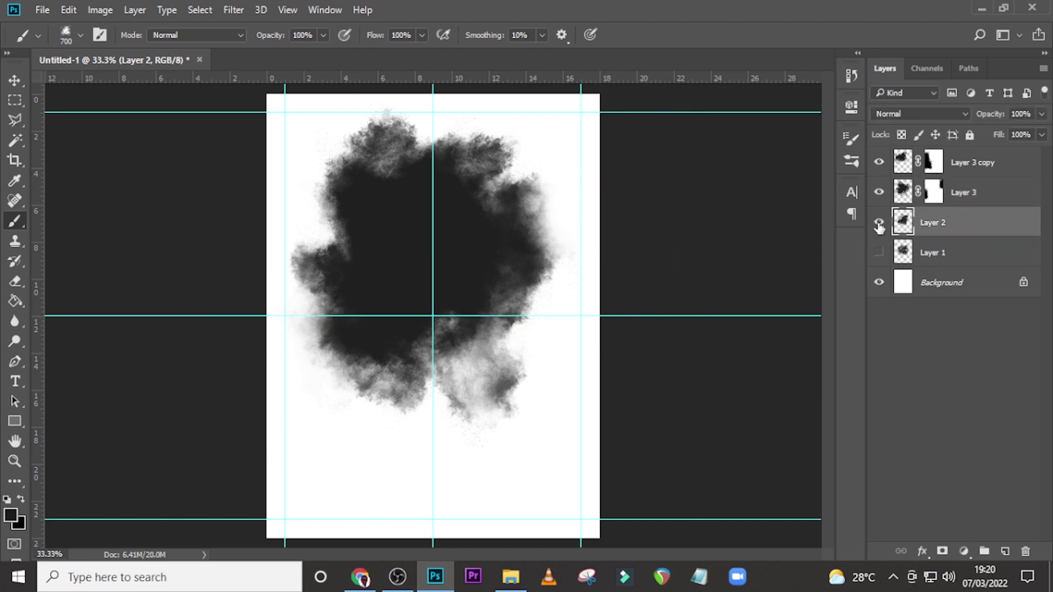
pyautogui.click(879, 222)
pyautogui.press('v')
pyautogui.moveTo(432, 231); pyautogui.dragTo(430, 296)
pyautogui.moveTo(478, 259); pyautogui.dragTo(475, 328)
pyautogui.hotkey('ctrl', 't')
pyautogui.moveTo(559, 285); pyautogui.dragTo(576, 433)
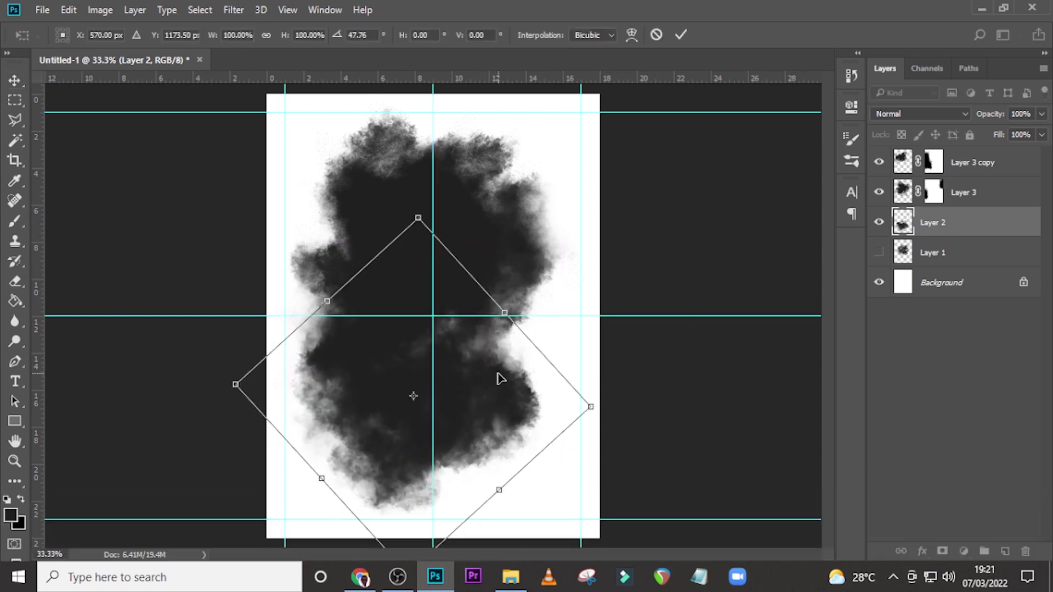
pyautogui.moveTo(497, 371); pyautogui.dragTo(495, 366)
pyautogui.press('Return')
# - Show Layer 1, then rotate and reposition its smoke with Free Transform to fill the gap on the shape's lower-right edge
pyautogui.click(879, 254)
pyautogui.click(941, 252)
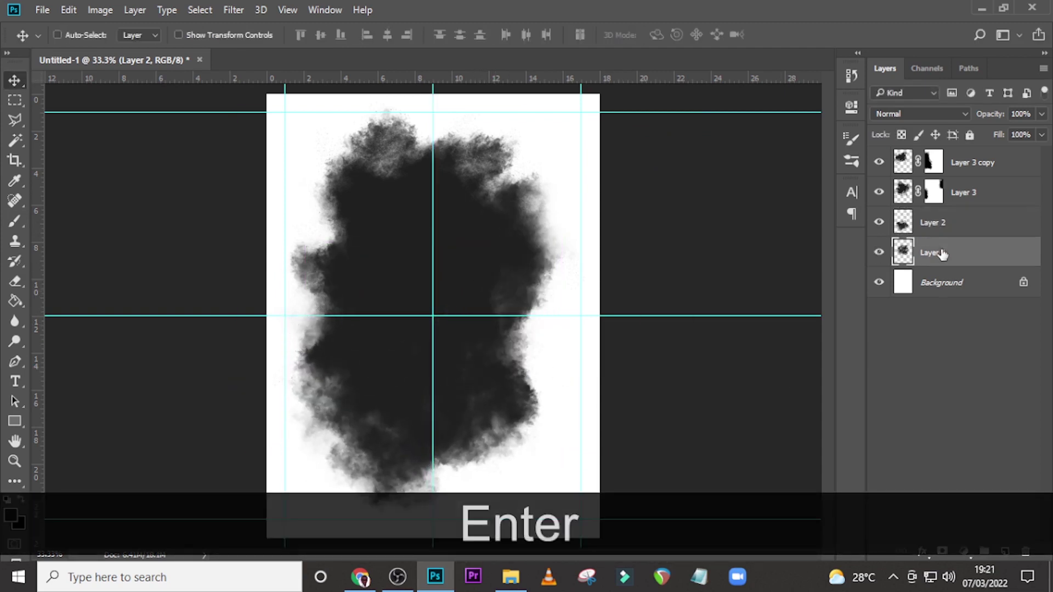
pyautogui.press('v')
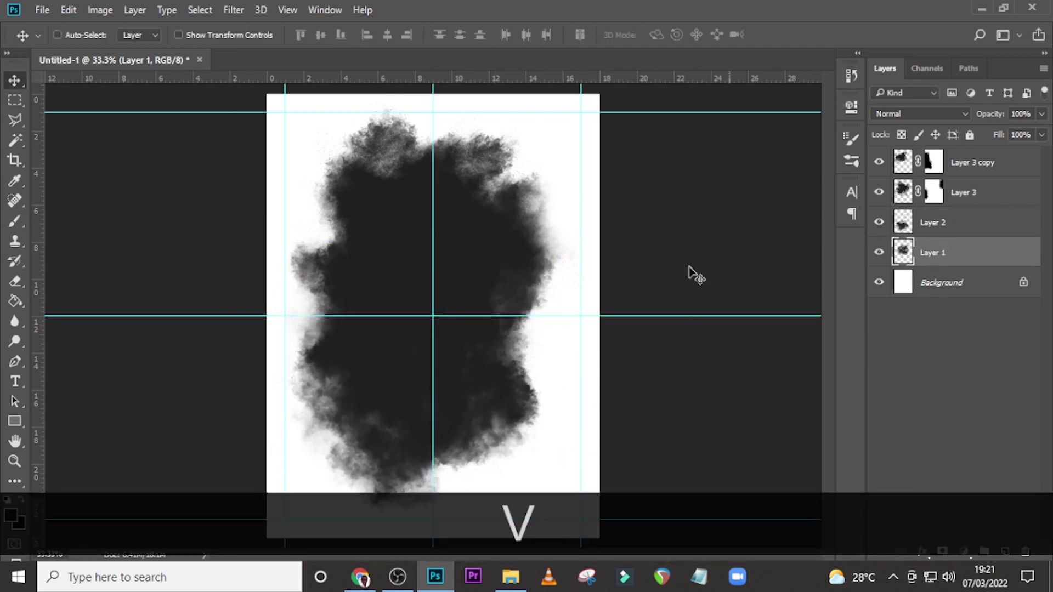
pyautogui.moveTo(450, 283); pyautogui.dragTo(492, 297)
pyautogui.hotkey('ctrl', 'z')
pyautogui.hotkey('ctrl', 't')
pyautogui.moveTo(461, 472); pyautogui.dragTo(412, 180)
pyautogui.moveTo(423, 286); pyautogui.dragTo(423, 312)
pyautogui.press('Return')
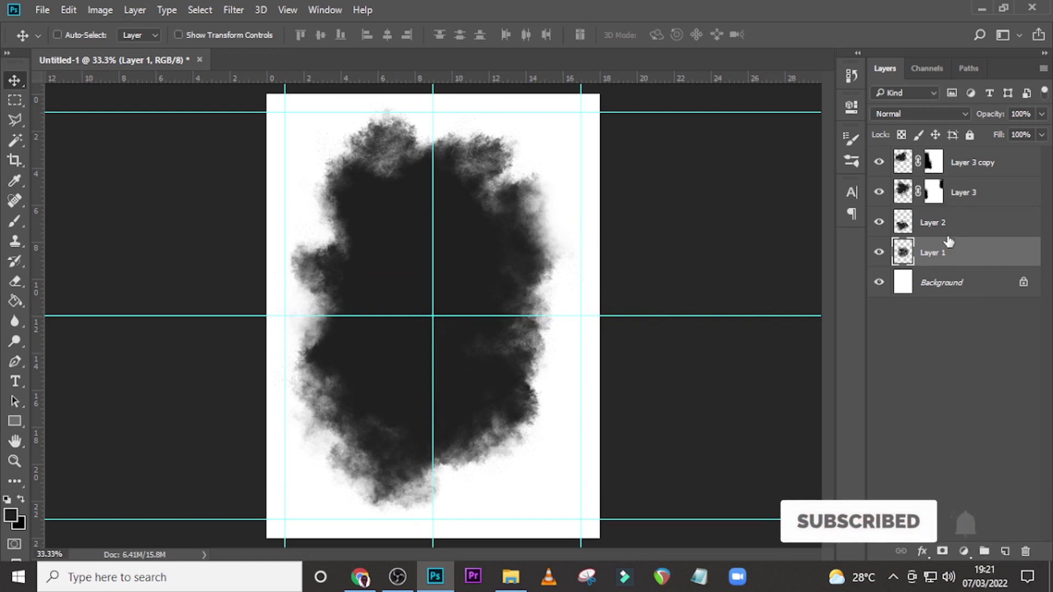
# - Group Layer 1, Layer 2, Layer 3 and Layer 3 copy, and name the group POWDER
pyautogui.keyDown('ctrl'); pyautogui.click(948, 222); pyautogui.keyUp('ctrl')
pyautogui.keyDown('ctrl'); pyautogui.click(954, 194); pyautogui.keyUp('ctrl')
pyautogui.keyDown('ctrl'); pyautogui.click(957, 166); pyautogui.keyUp('ctrl')
pyautogui.hotkey('ctrl', 'g')
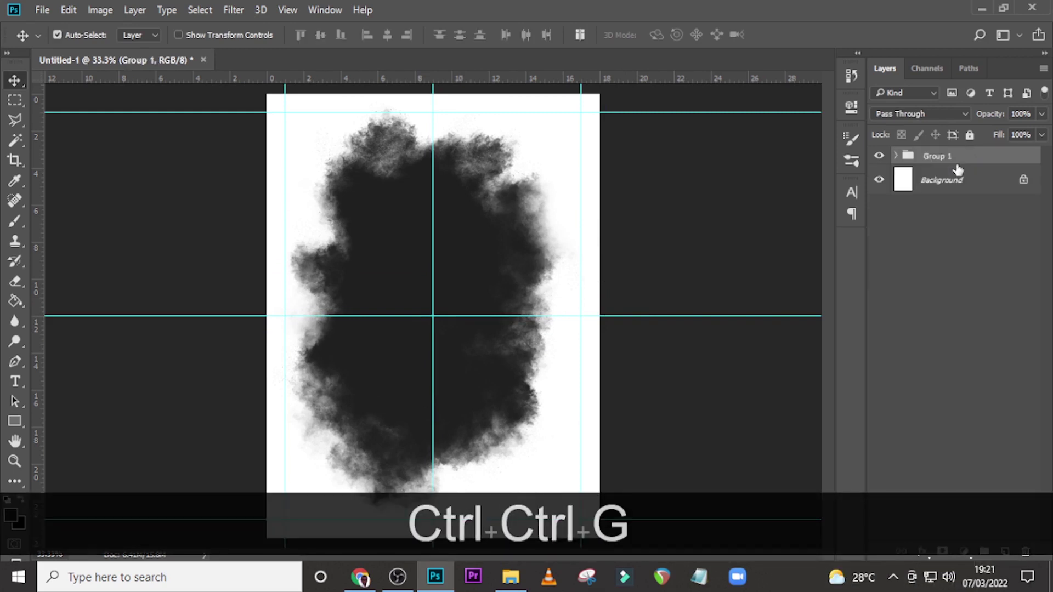
pyautogui.doubleClick(928, 159)
pyautogui.press('capslock')
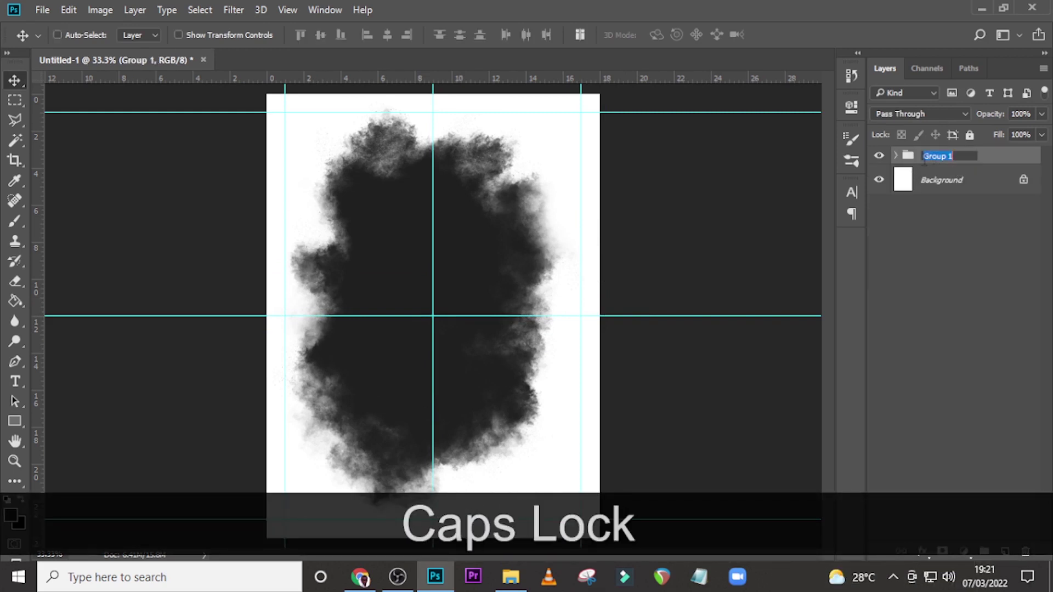
pyautogui.write('POWERD')
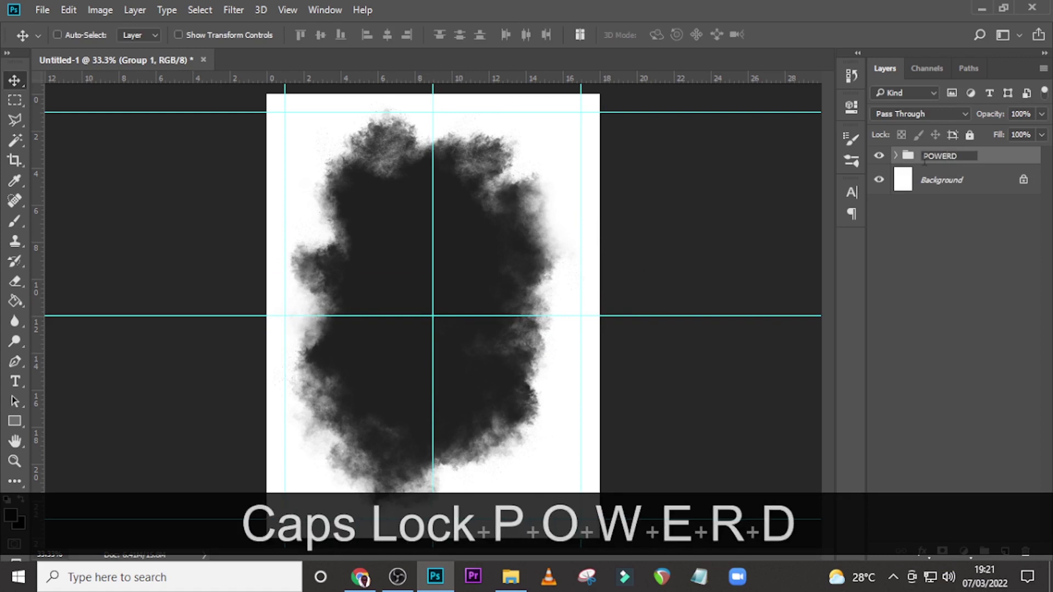
pyautogui.press('BackSpace')
pyautogui.press('BackSpace')
pyautogui.press('BackSpace')
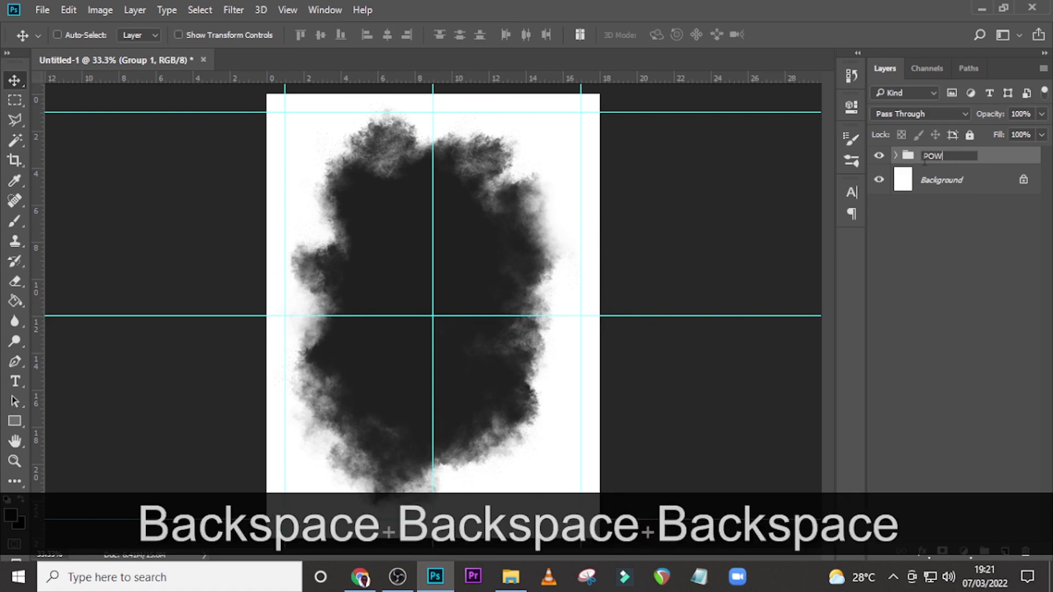
pyautogui.write('DER')
pyautogui.press('Return')
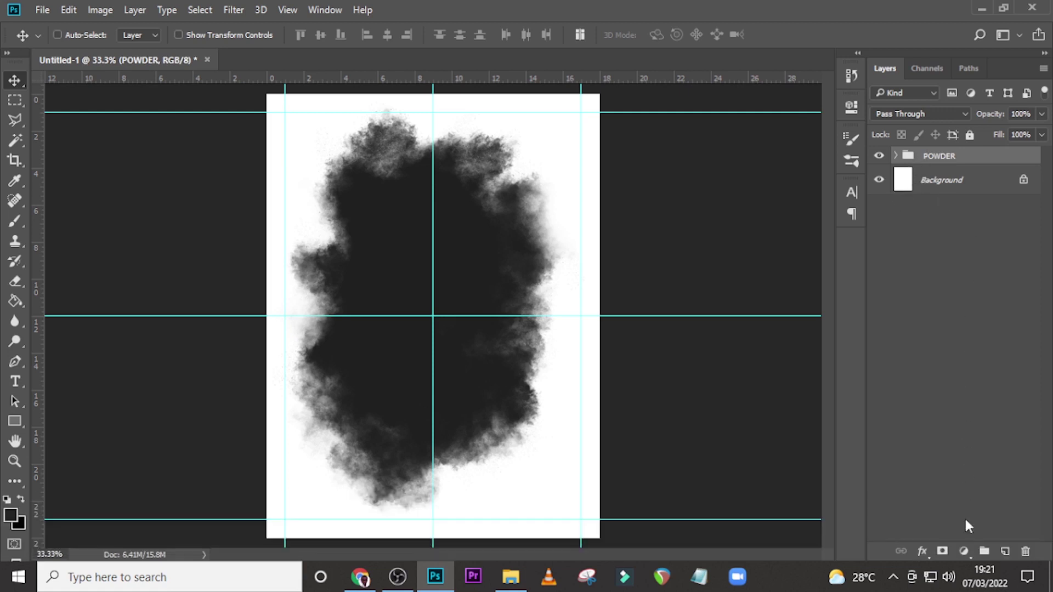
# - Add a Solid Color fill layer in #191919 above the POWDER group
pyautogui.click(963, 551)
pyautogui.click(947, 217)
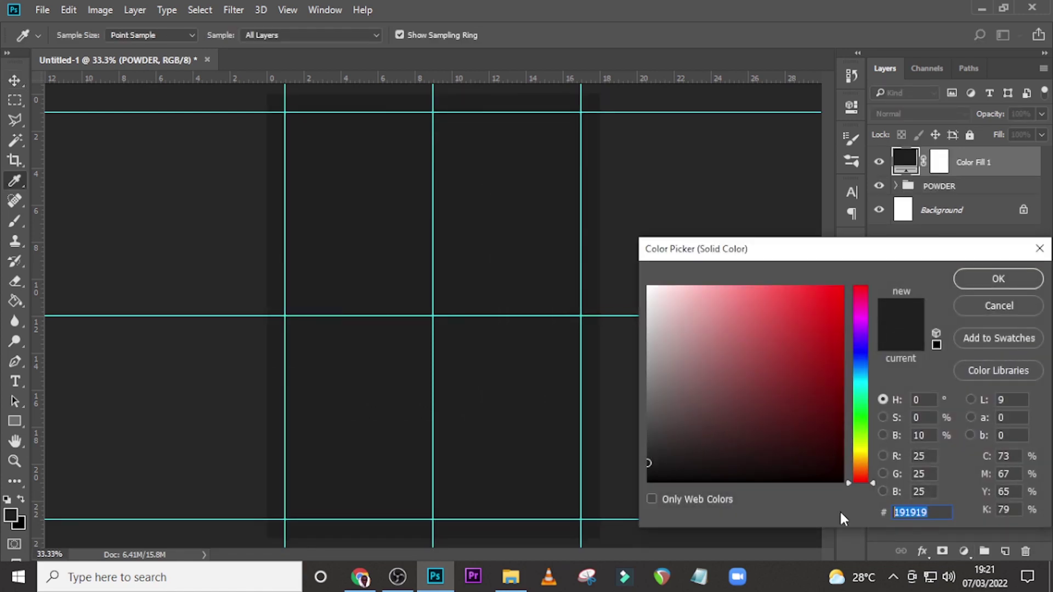
pyautogui.write('1919')
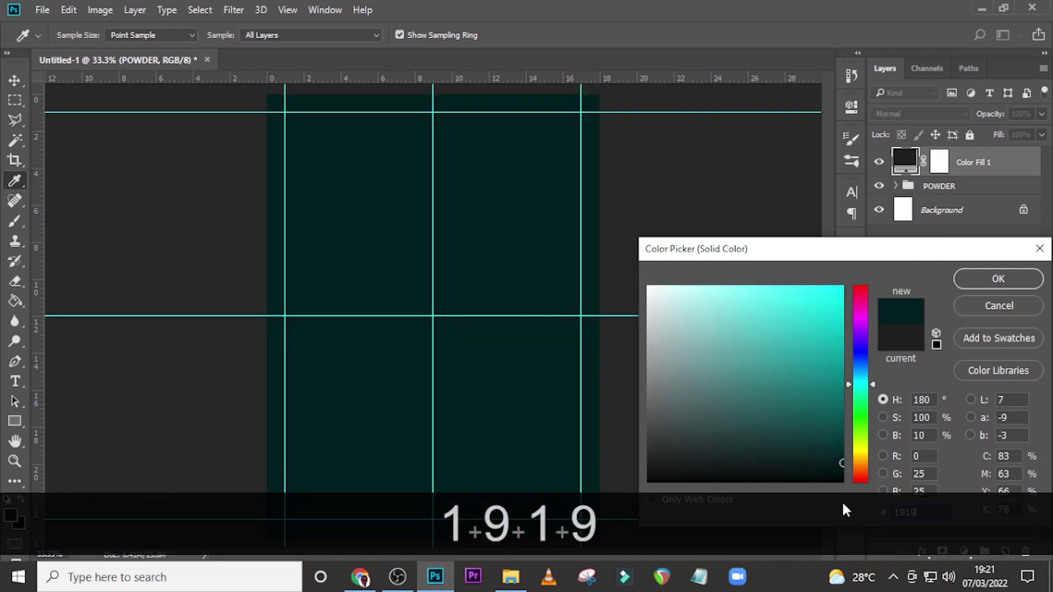
pyautogui.write('19')
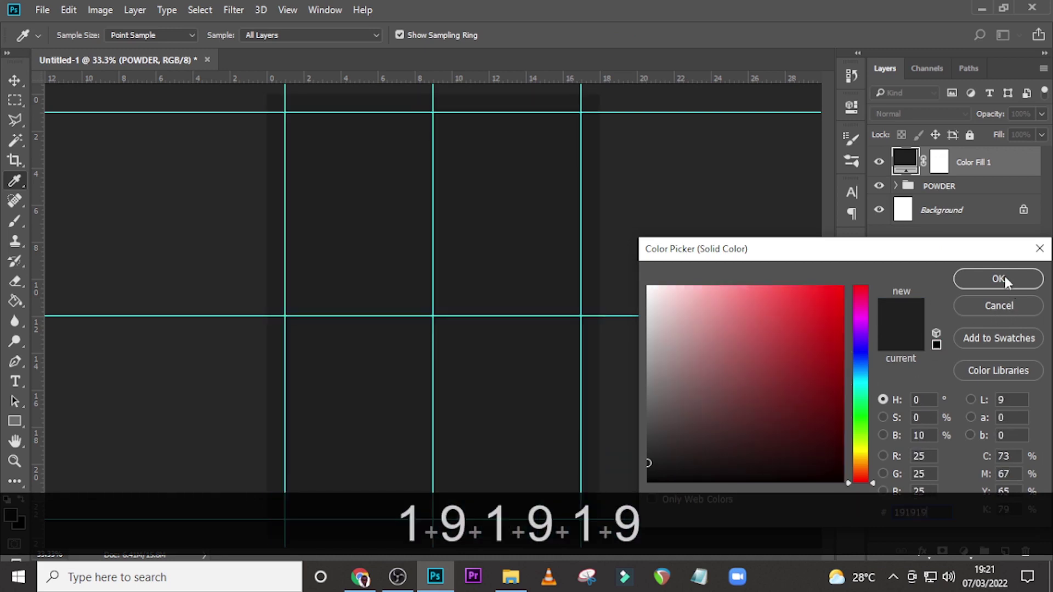
pyautogui.click(1003, 278)
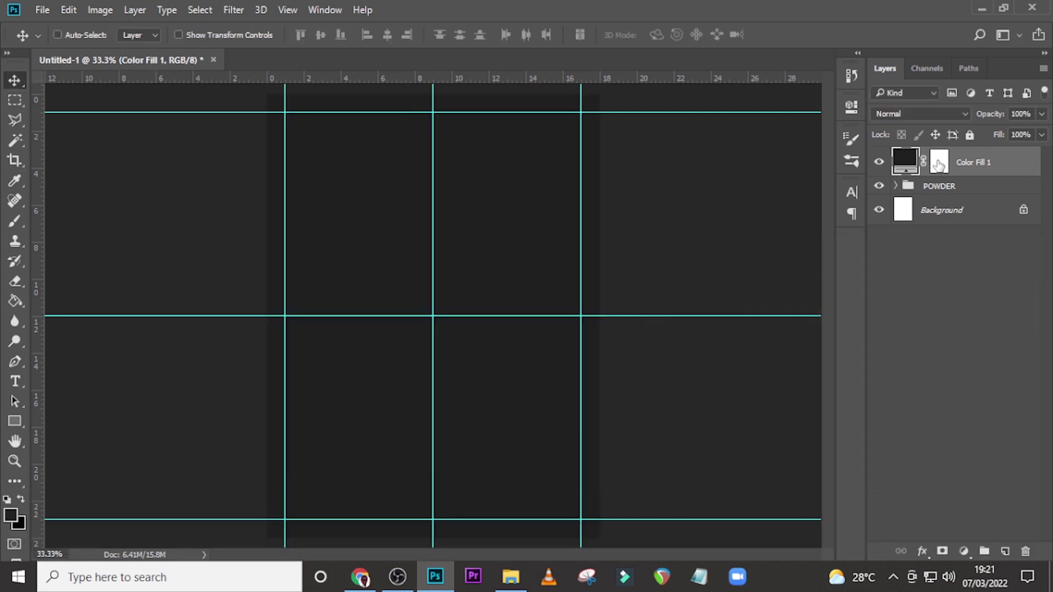
# - Target the Color Fill 1 layer mask and choose a 700 px soft round brush with 0% hardness
pyautogui.click(939, 164)
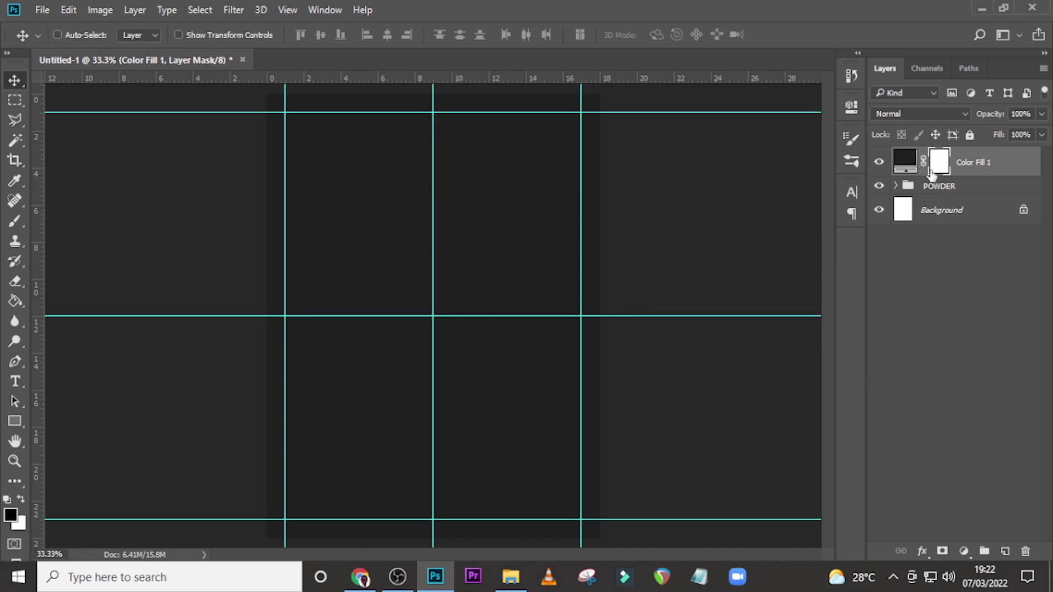
pyautogui.press('b')
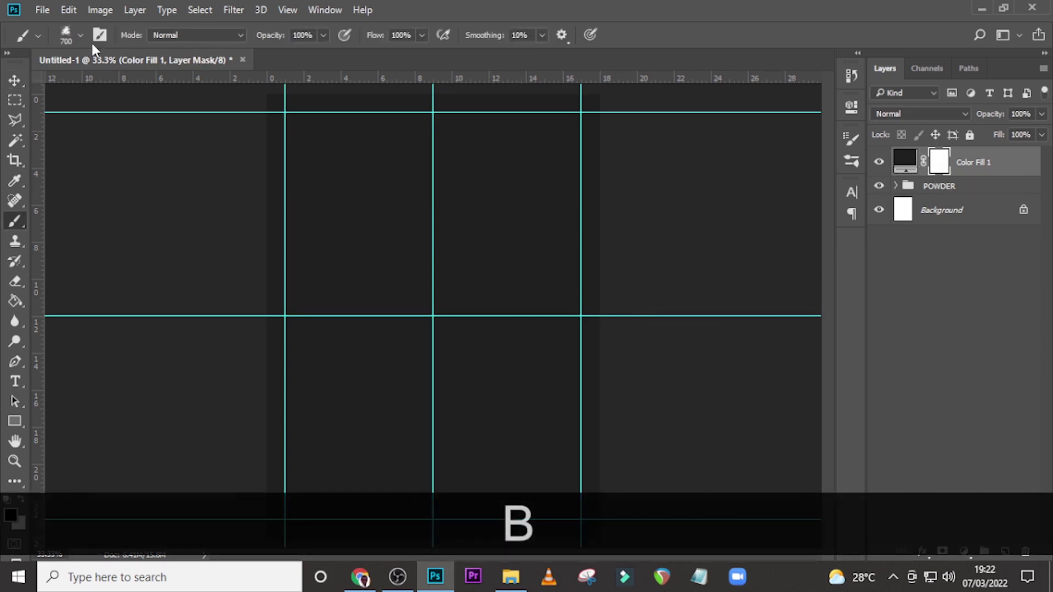
pyautogui.click(80, 34)
pyautogui.click(180, 154)
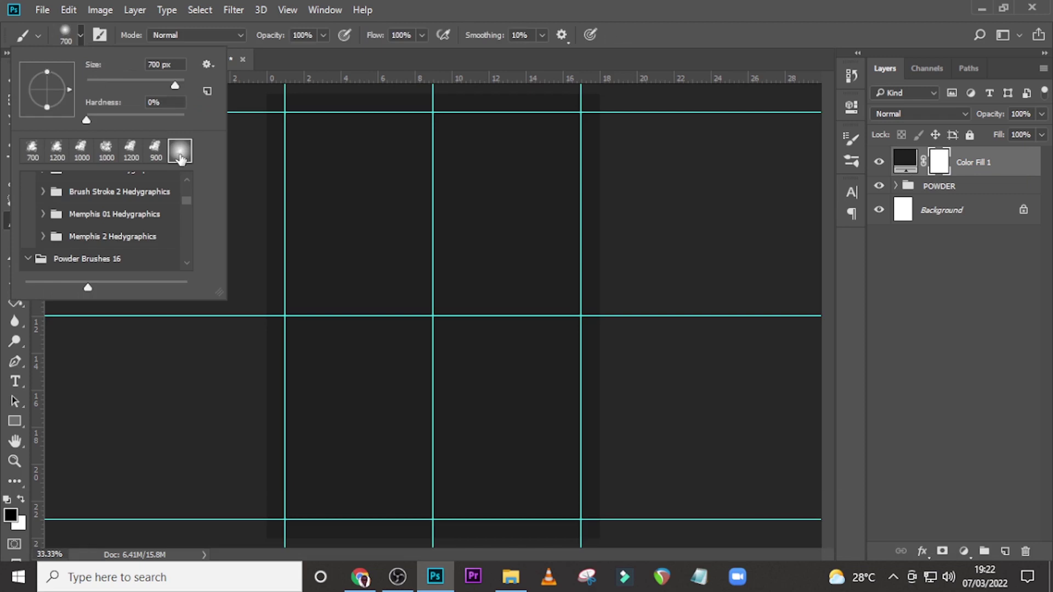
pyautogui.moveTo(189, 199); pyautogui.dragTo(186, 170)
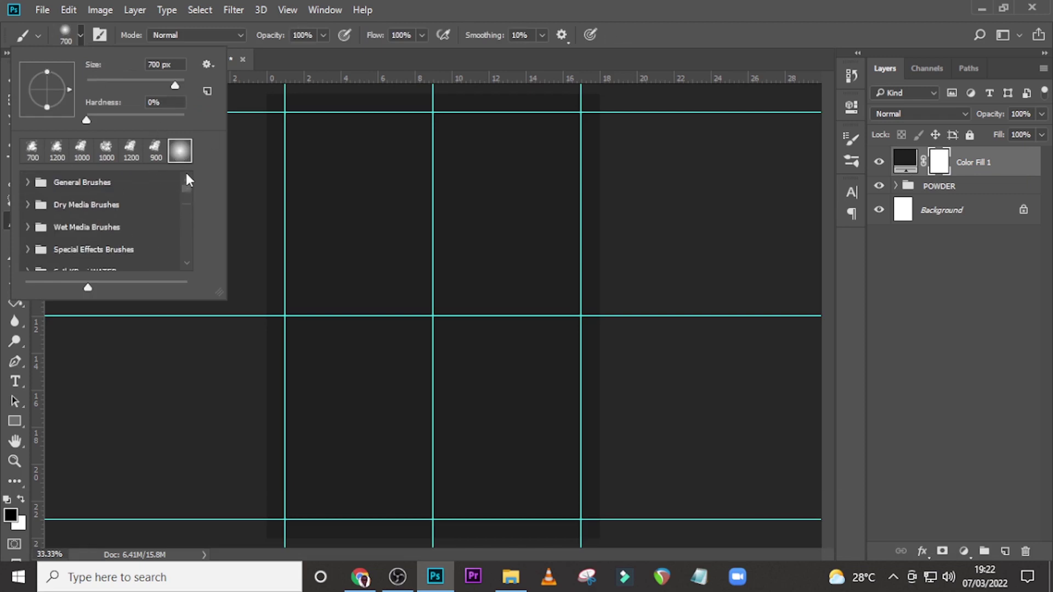
pyautogui.click(39, 182)
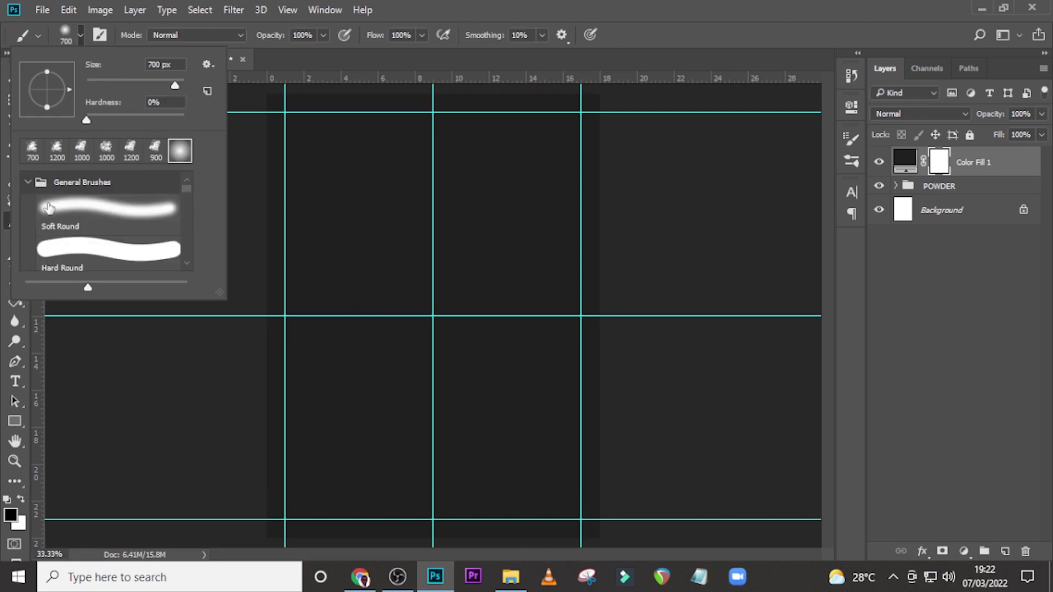
pyautogui.click(591, 3)
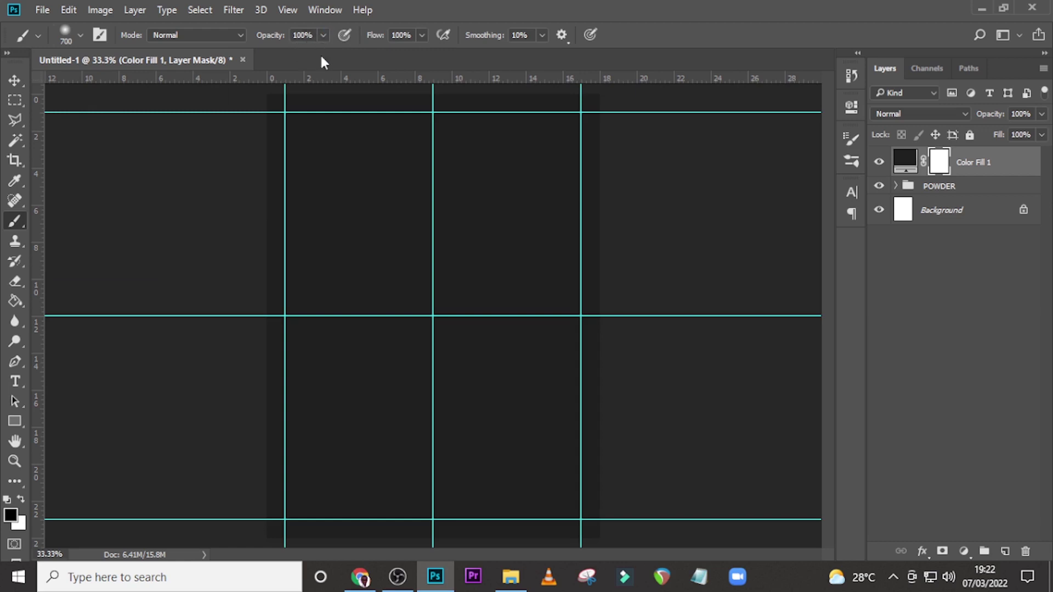
pyautogui.press('capslock')
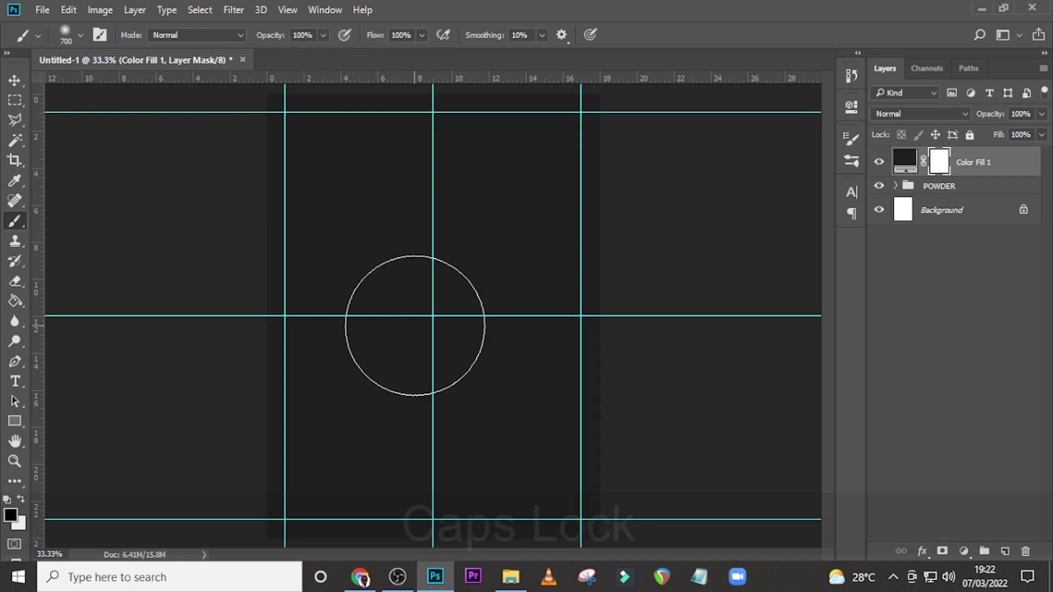
# - Enlarge the brush to 2000 px and dab black once at the page centre on the Color Fill 1 mask
pyautogui.press(']')
pyautogui.press(']')
pyautogui.press(']')
pyautogui.press(']')
pyautogui.press(']')
pyautogui.press(']')
pyautogui.press(']')
pyautogui.press(']')
pyautogui.press(']')
pyautogui.press(']')
pyautogui.press(']')
pyautogui.press(']')
pyautogui.press(']')
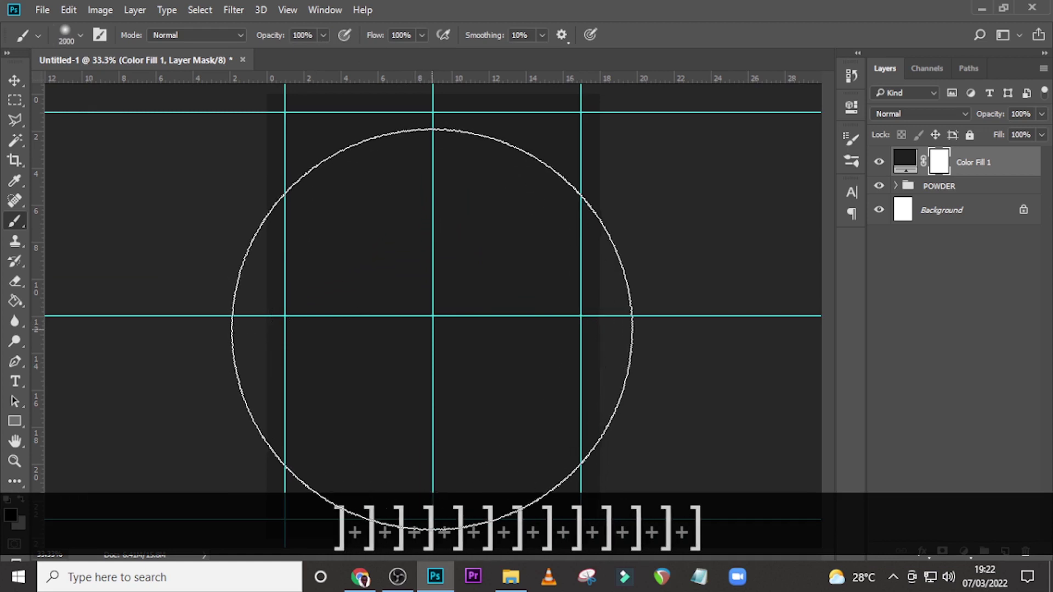
pyautogui.click(432, 329)
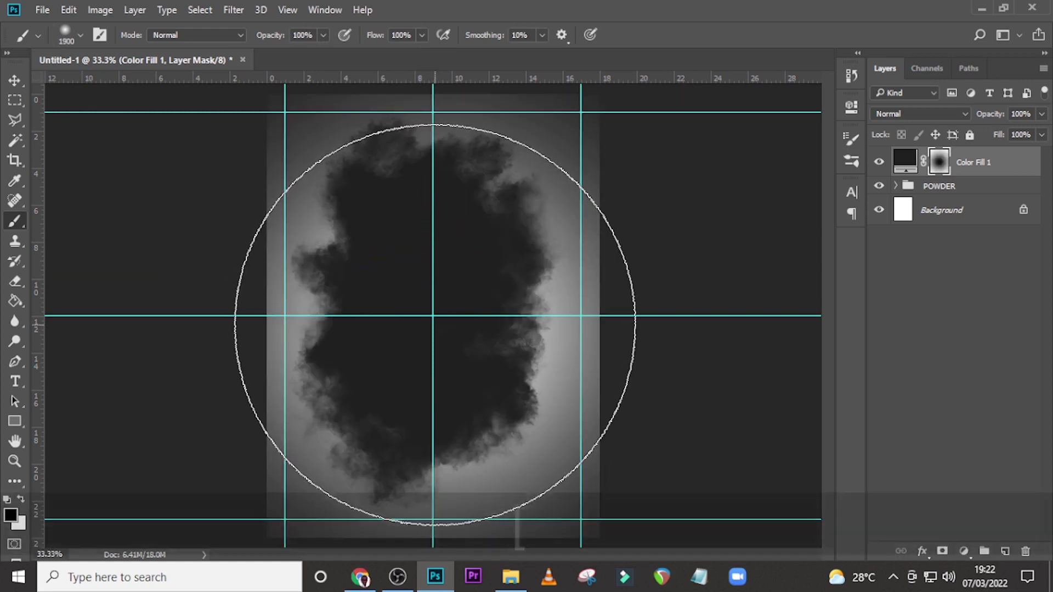
# - Reduce the brush to 1700 px and dab more black at the mask's centre, leaving a dark vignette at the page edges
pyautogui.press('[')
pyautogui.press('[')
pyautogui.press('[')
pyautogui.click(435, 325)
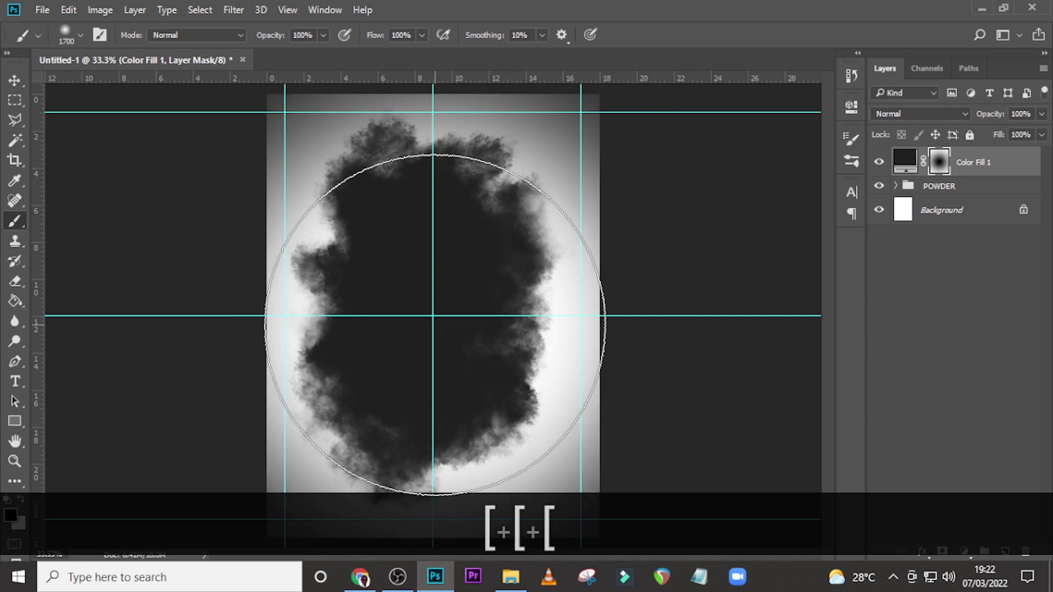
pyautogui.click(435, 324)
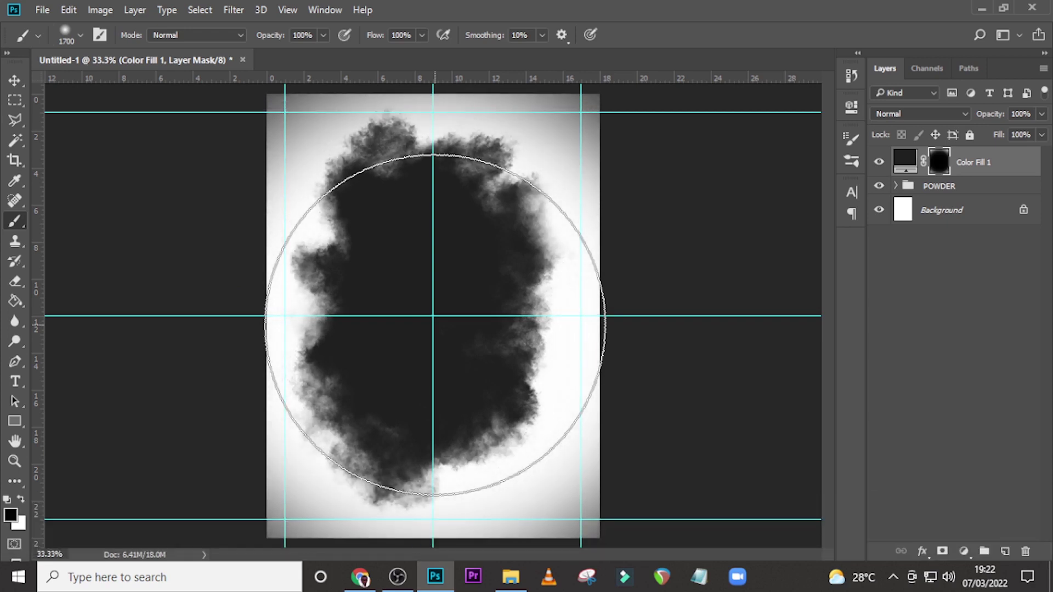
pyautogui.click(435, 325)
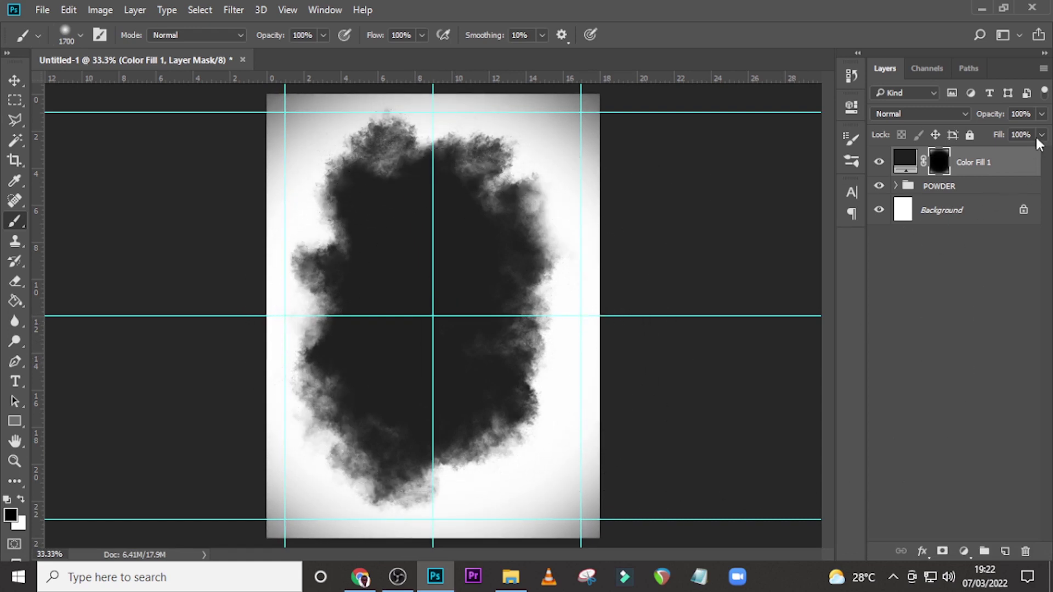
# - Lower the Color Fill 1 layer's opacity to 45% and target its fill instead of its mask
pyautogui.click(1041, 114)
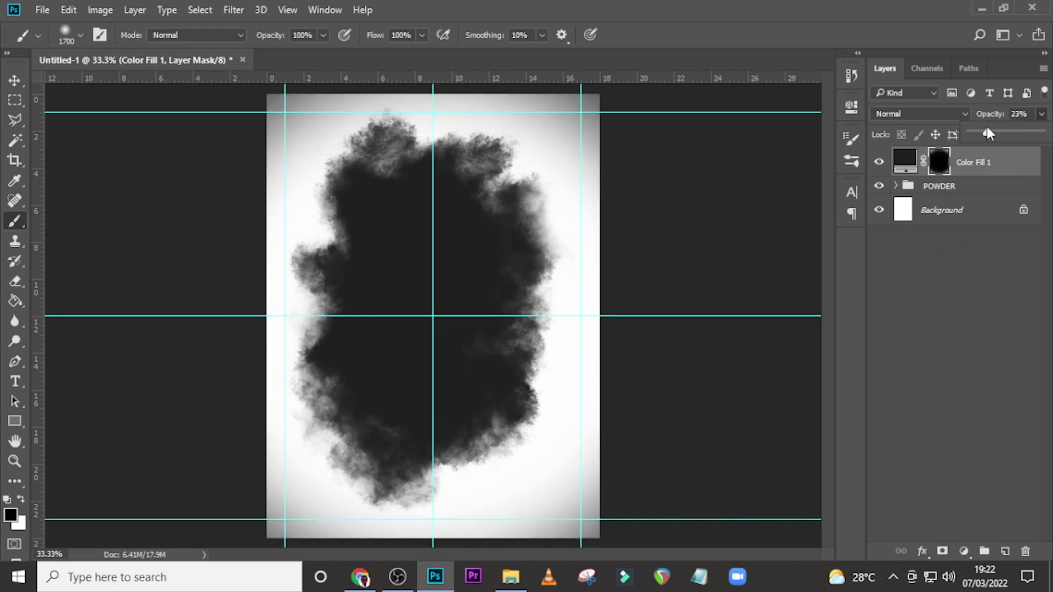
pyautogui.moveTo(995, 129); pyautogui.dragTo(1002, 129)
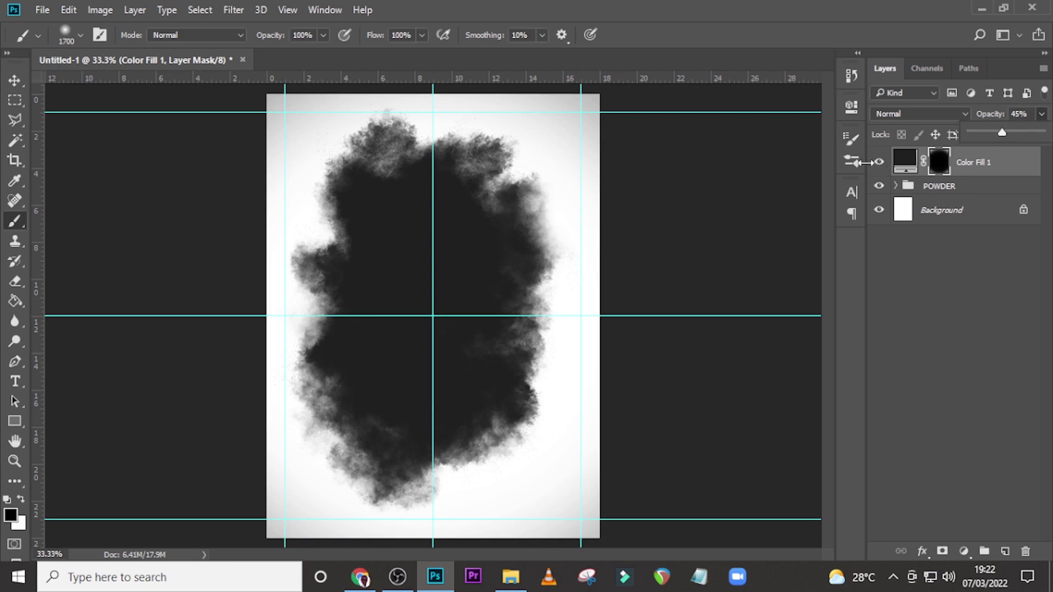
pyautogui.click(905, 160)
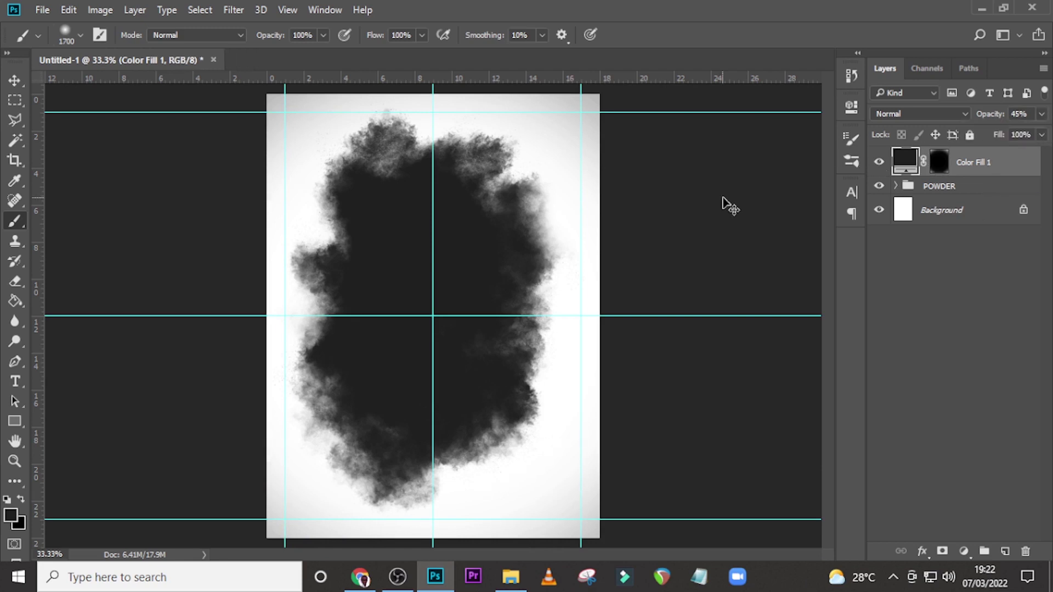
# - Add the point text "do" over the upper part of the smoke shape with the Type tool
pyautogui.press('ctrl')
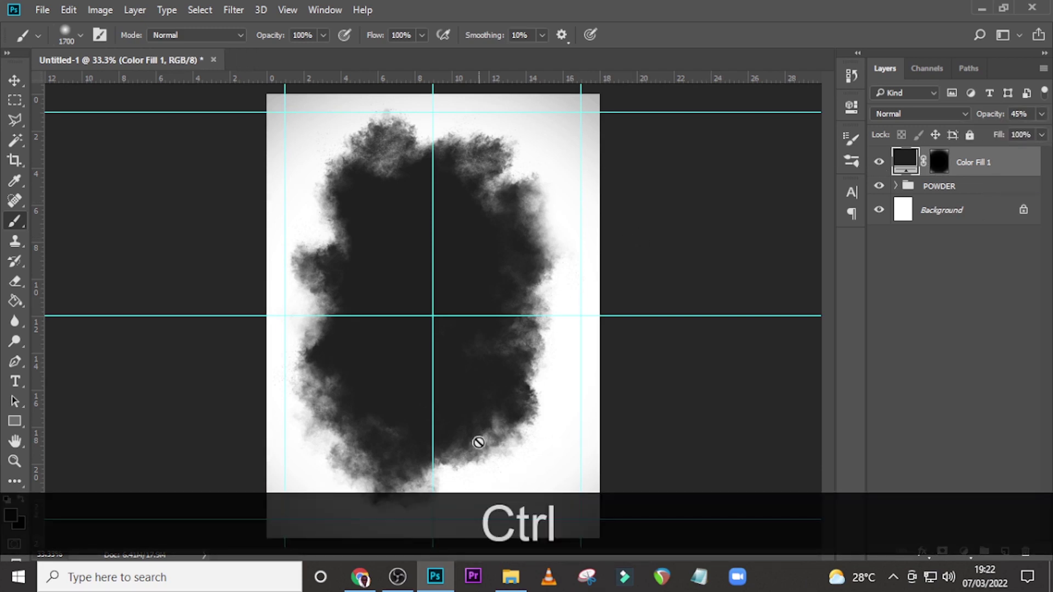
pyautogui.press('t')
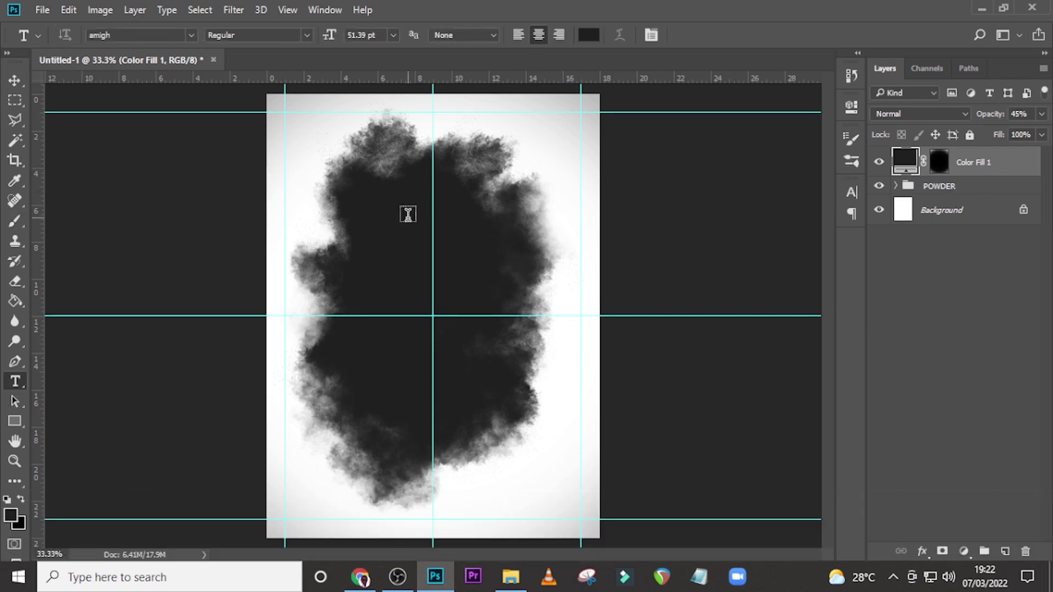
pyautogui.click(408, 215)
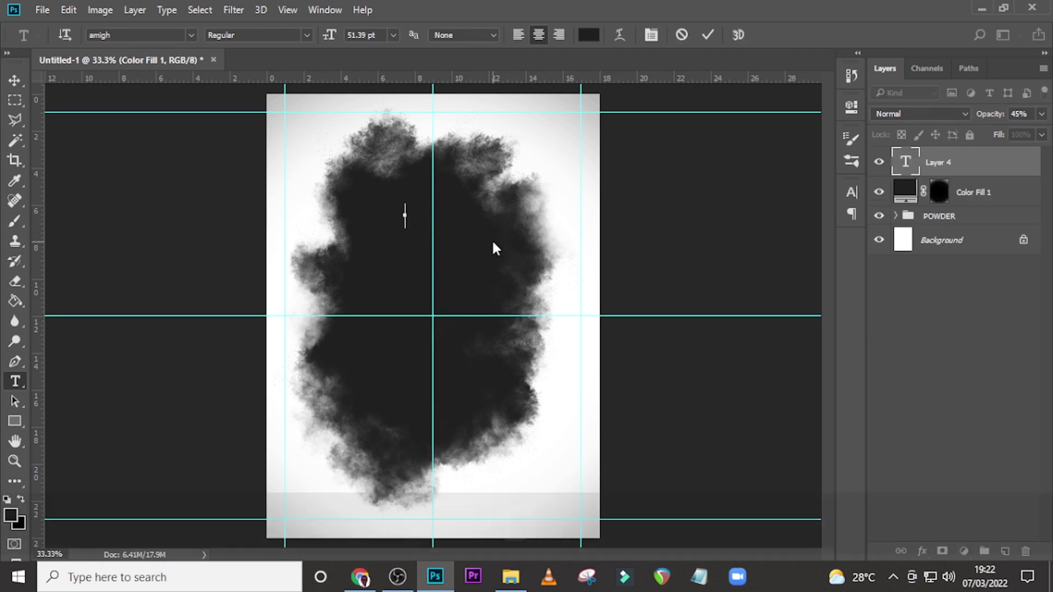
pyautogui.write('do')
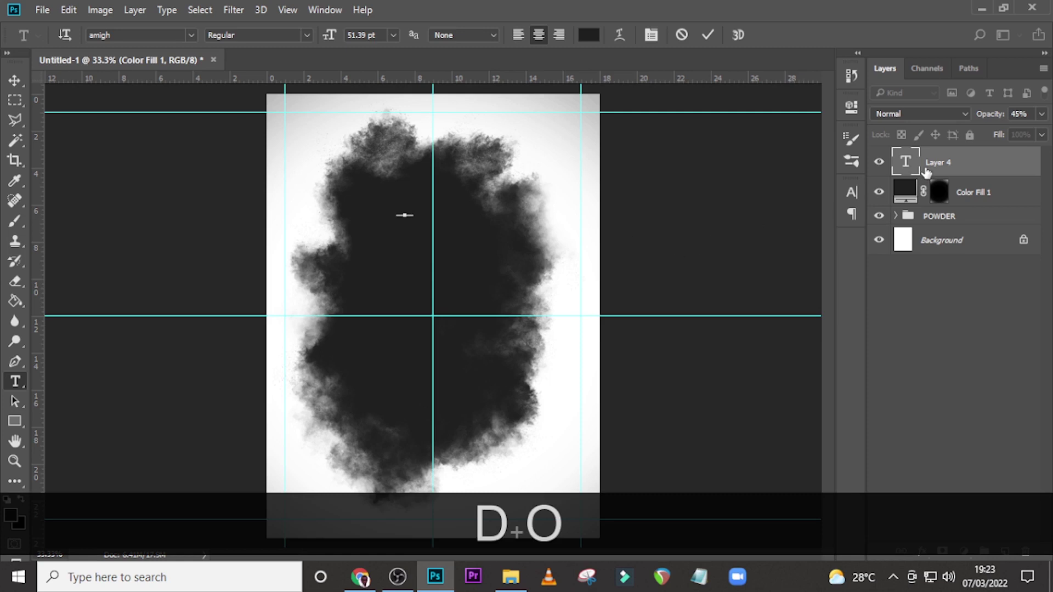
pyautogui.click(913, 172)
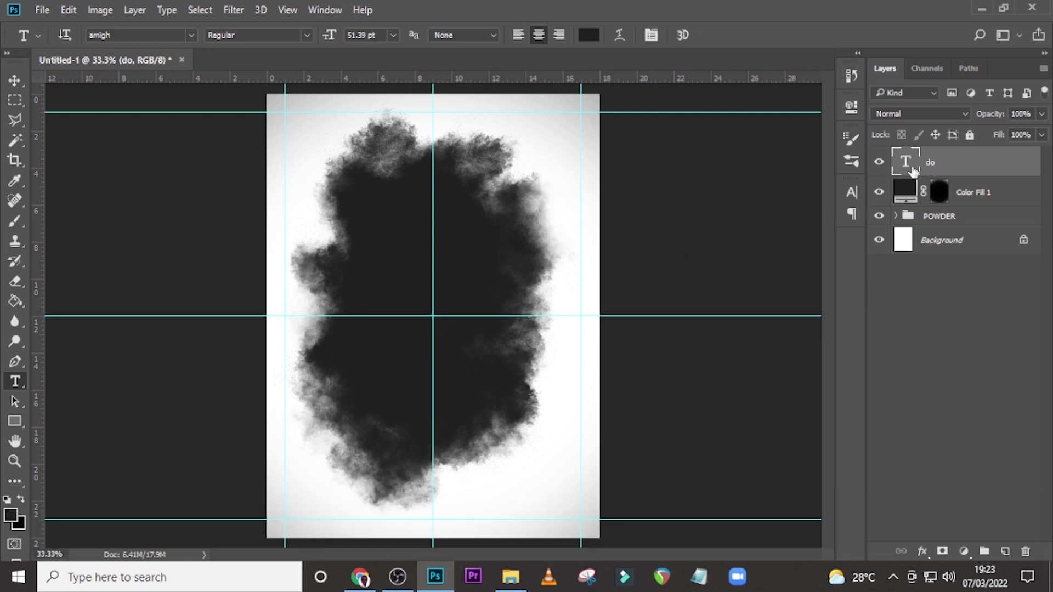
# - Set the "do" text's colour to white
pyautogui.click(851, 191)
pyautogui.click(798, 288)
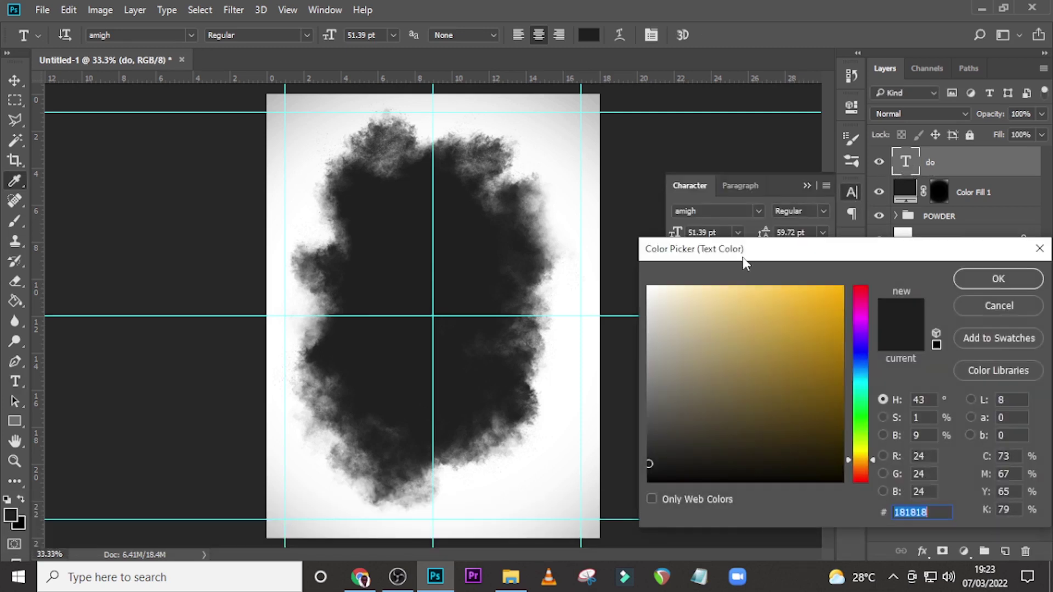
pyautogui.moveTo(673, 313); pyautogui.dragTo(625, 256)
pyautogui.click(1012, 278)
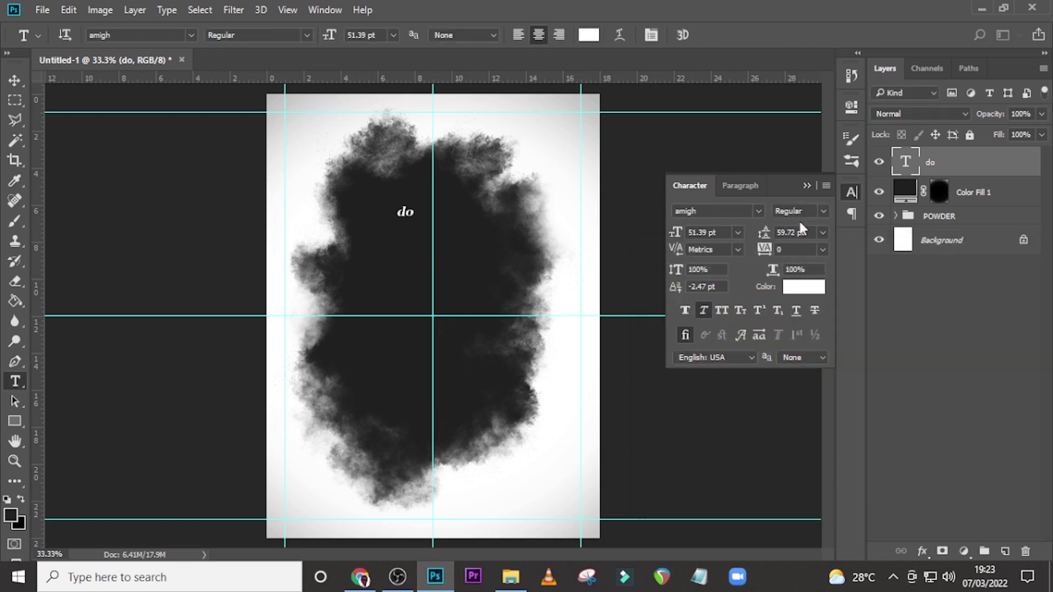
pyautogui.click(757, 211)
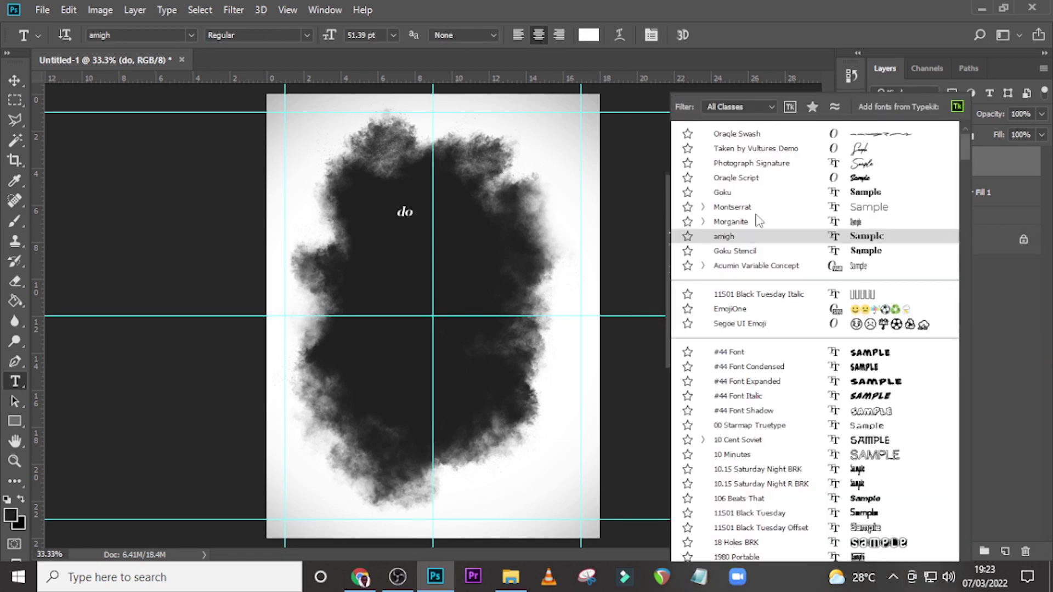
pyautogui.press('Up')
pyautogui.press('Up')
pyautogui.press('Down')
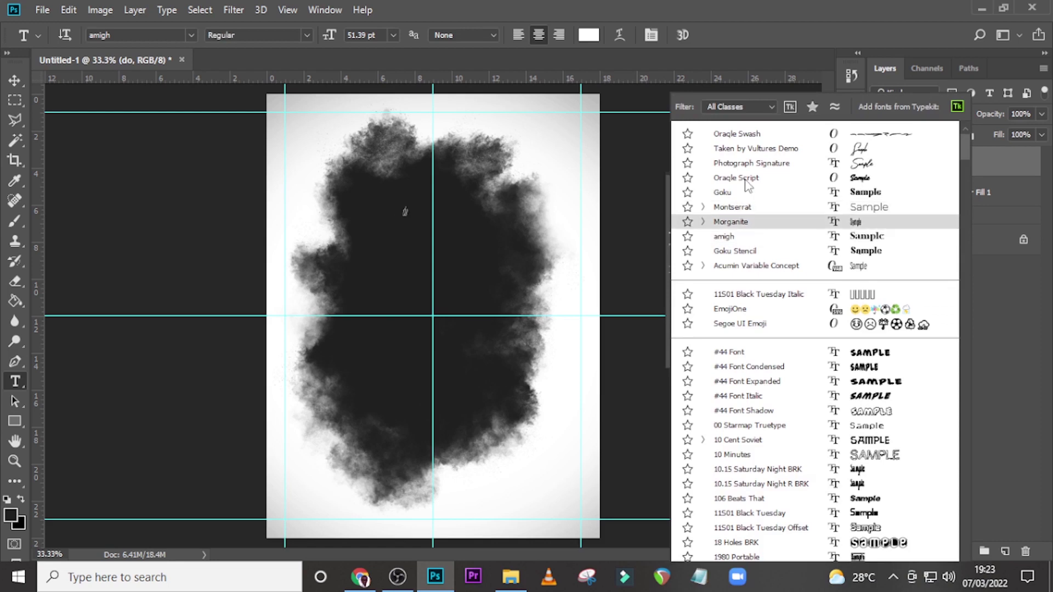
pyautogui.press('Up')
pyautogui.press('Up')
pyautogui.press('Up')
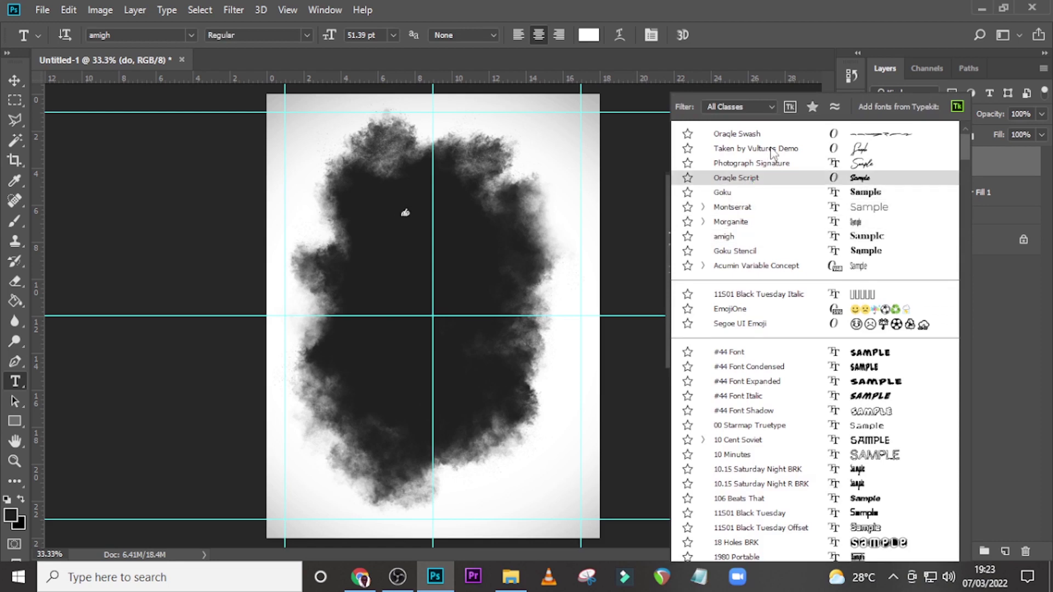
pyautogui.click(816, 4)
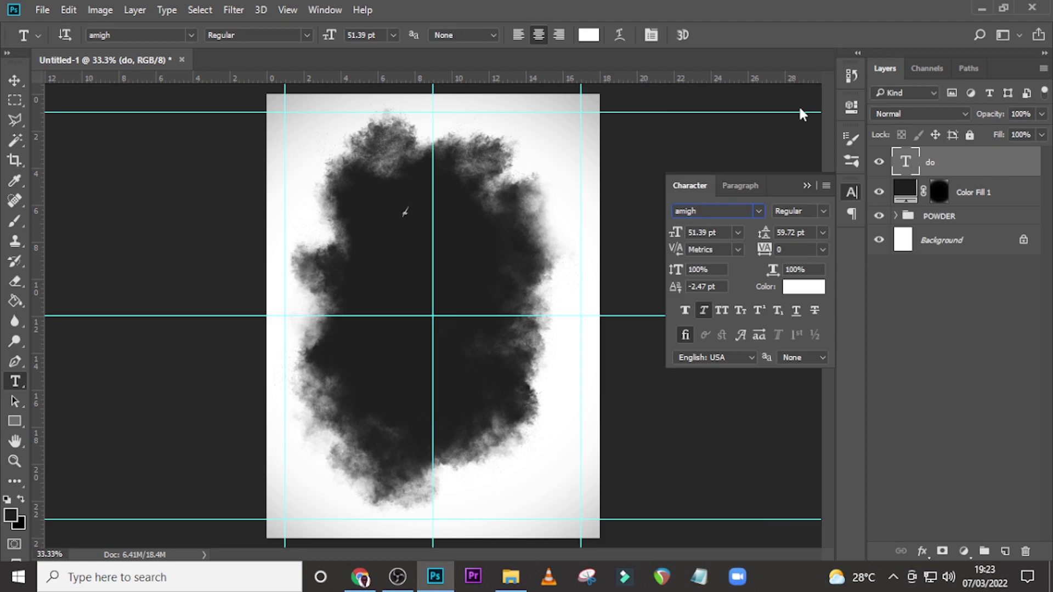
# - Set the "do" text's font to Mermaid Bold and turn on all caps
pyautogui.click(737, 211)
pyautogui.write('mermaid')
pyautogui.click(734, 108)
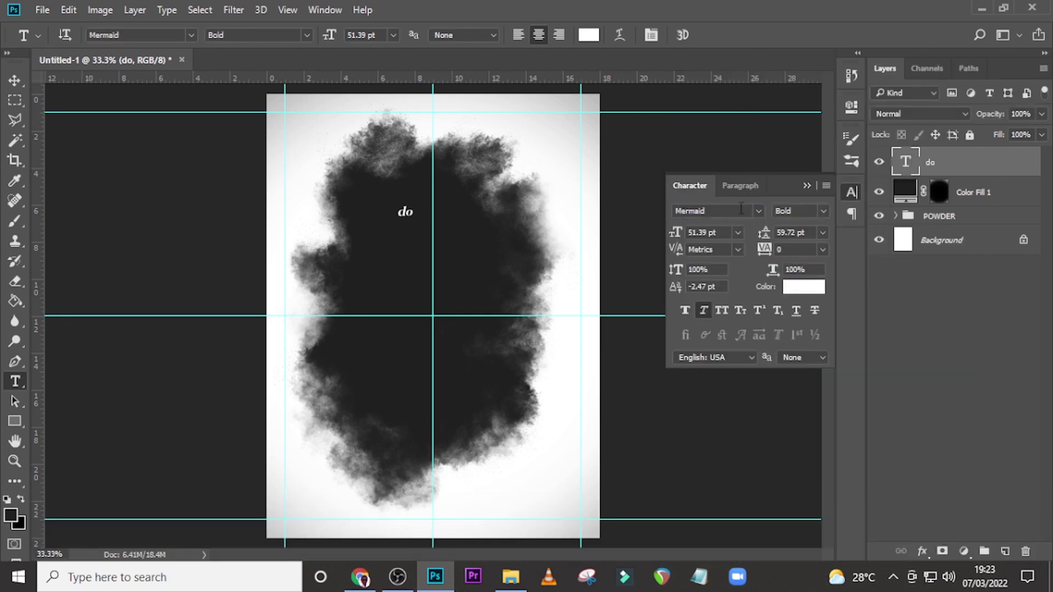
pyautogui.click(703, 312)
# - Set the "do" text's font size to 219 pt
pyautogui.click(719, 232)
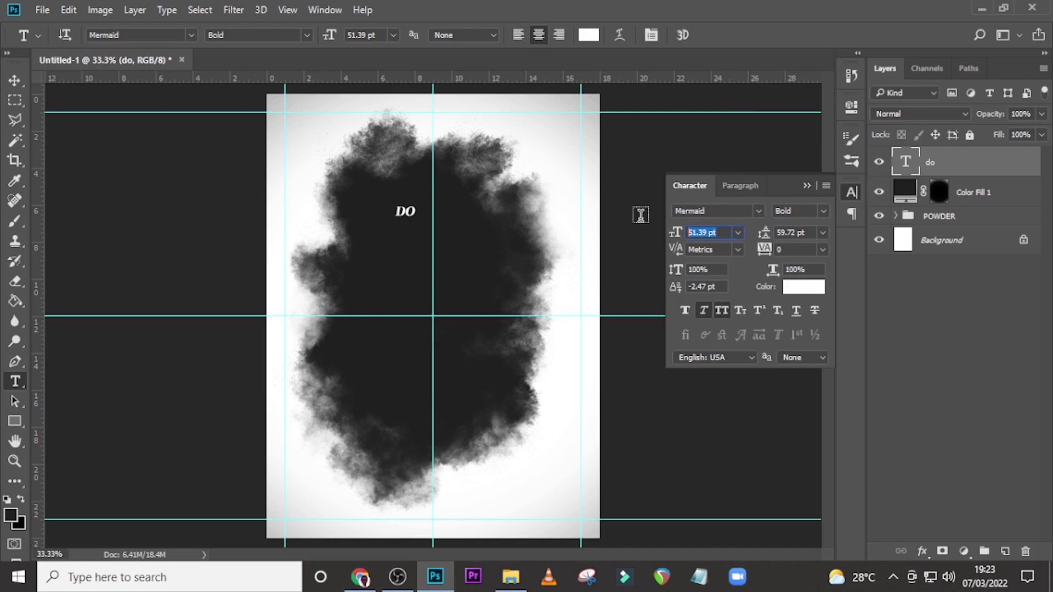
pyautogui.write('219')
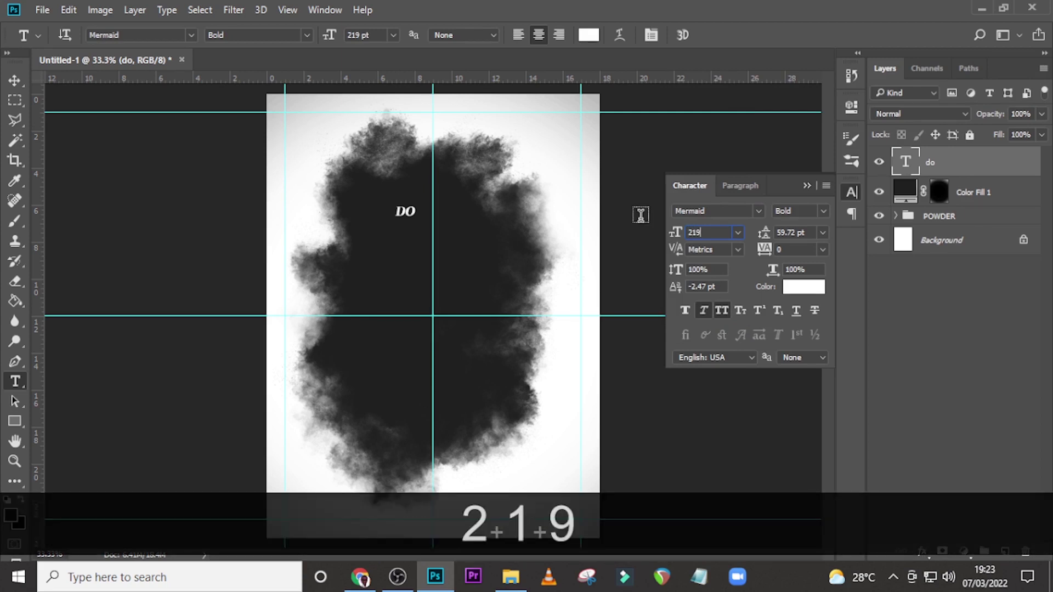
pyautogui.press('Return')
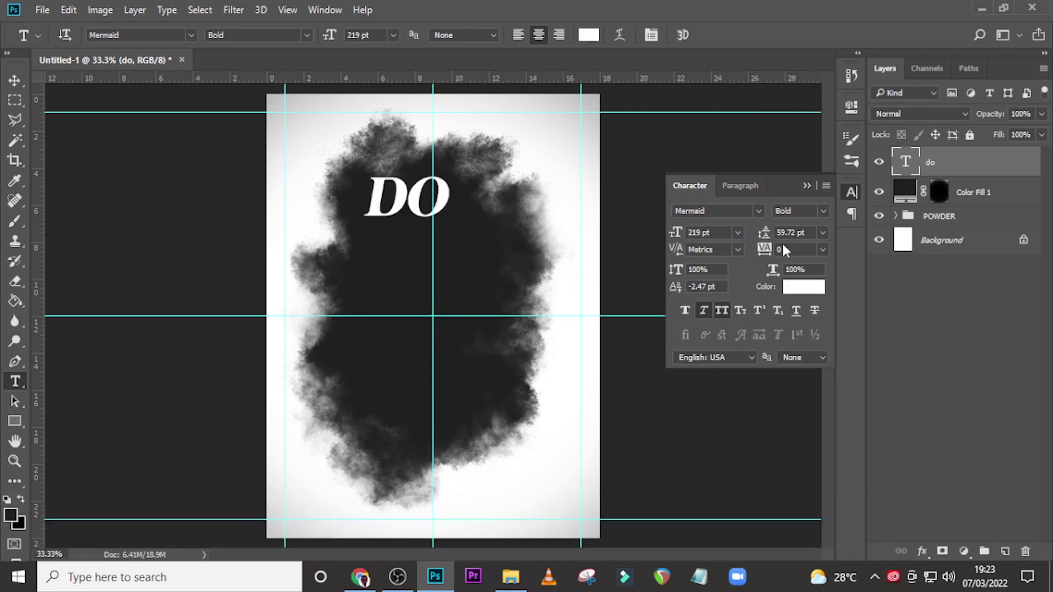
pyautogui.click(784, 247)
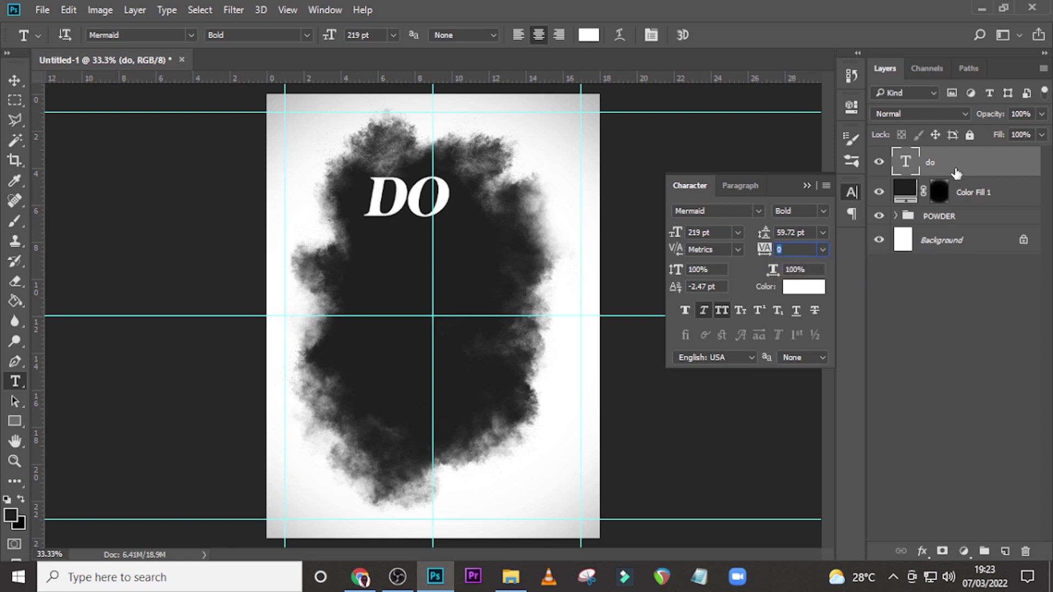
# - Centre the DO text horizontally on the page's vertical centre guide with Free Transform
pyautogui.hotkey('ctrl', 't')
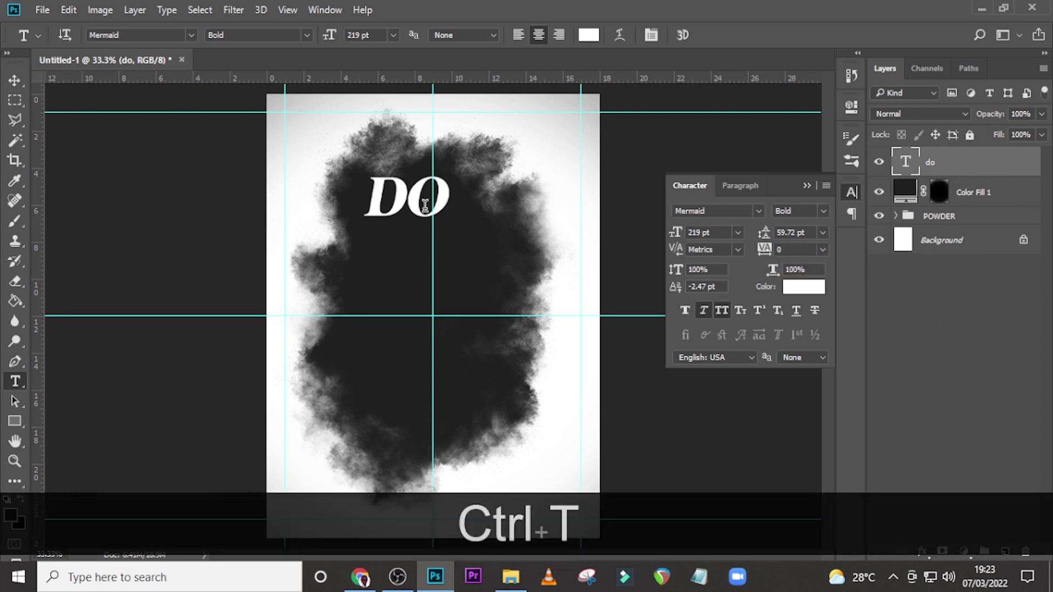
pyautogui.click(806, 185)
pyautogui.hotkey('ctrl', 't')
pyautogui.moveTo(424, 221); pyautogui.dragTo(461, 243)
pyautogui.press('Return')
# - Duplicate the DO text layer and place the copy directly beneath the original
pyautogui.hotkey('ctrl', 'j')
pyautogui.press('v')
pyautogui.press('v')
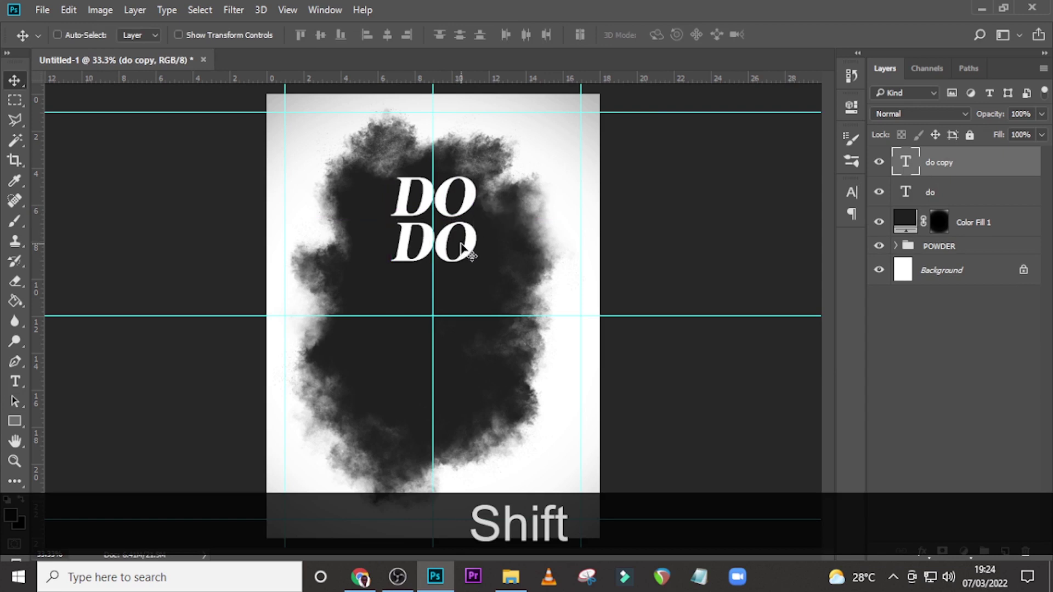
# - Replace the lower DO copy's text with "NOT"
pyautogui.press('t')
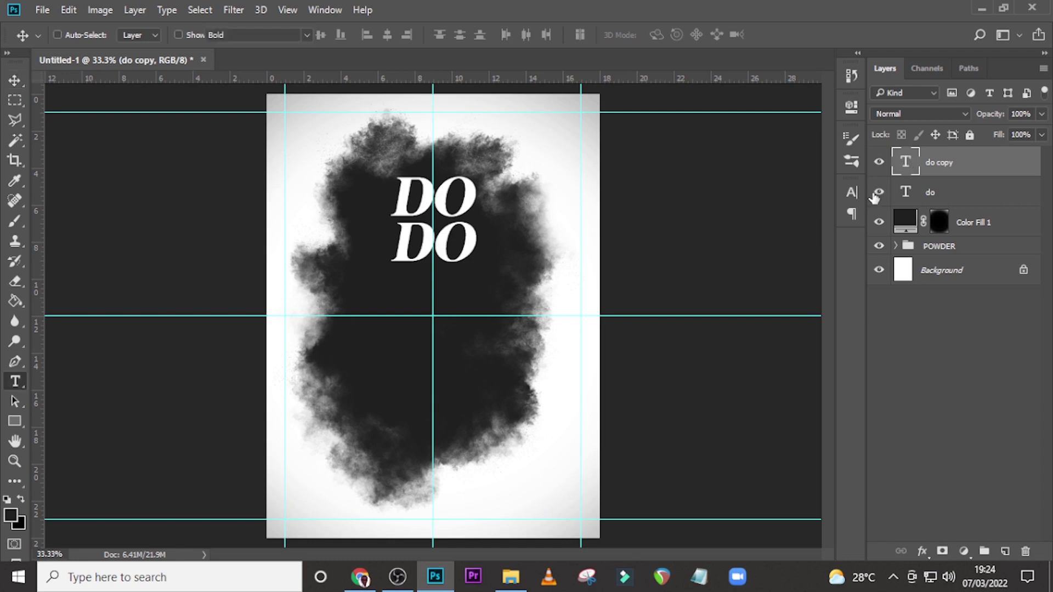
pyautogui.press('Return')
pyautogui.write('NOT')
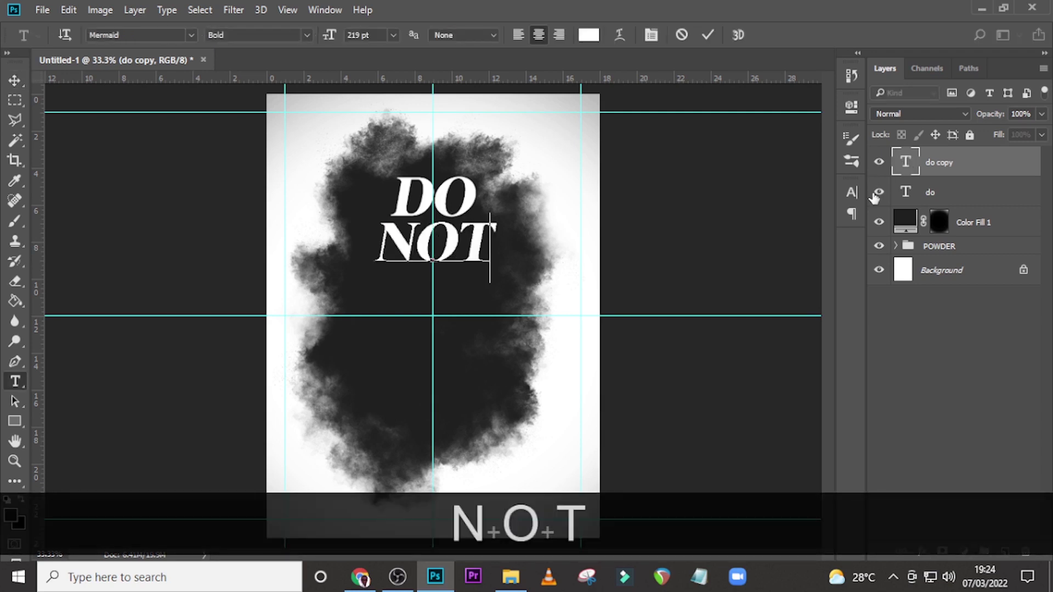
pyautogui.hotkey('ctrl', 'Return')
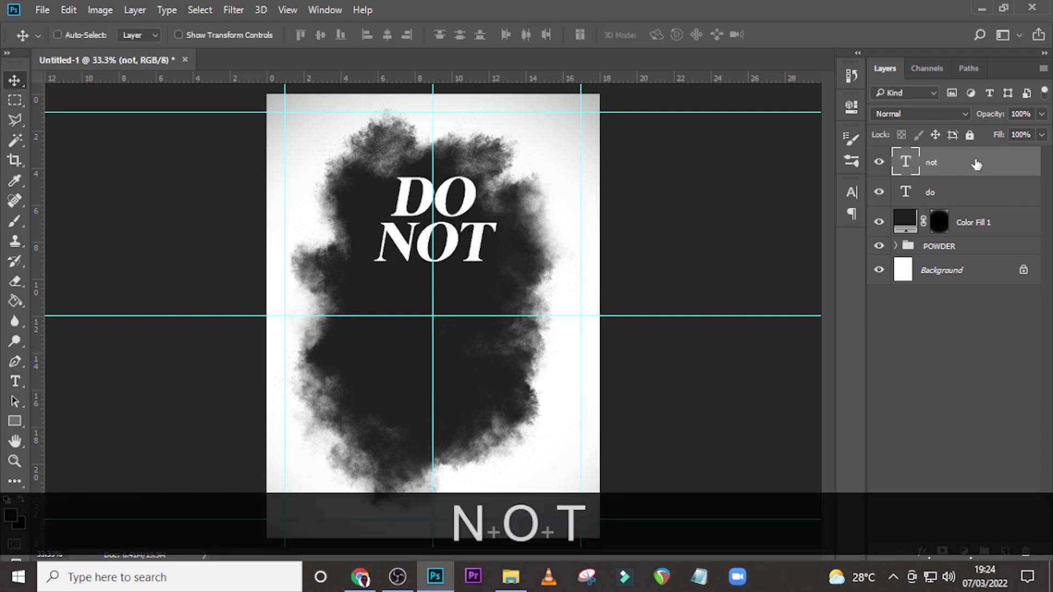
# - Nudge the NOT text slightly left with Free Transform so it centres on the vertical guide
pyautogui.hotkey('ctrl', 't')
pyautogui.press('Left')
pyautogui.press('Left')
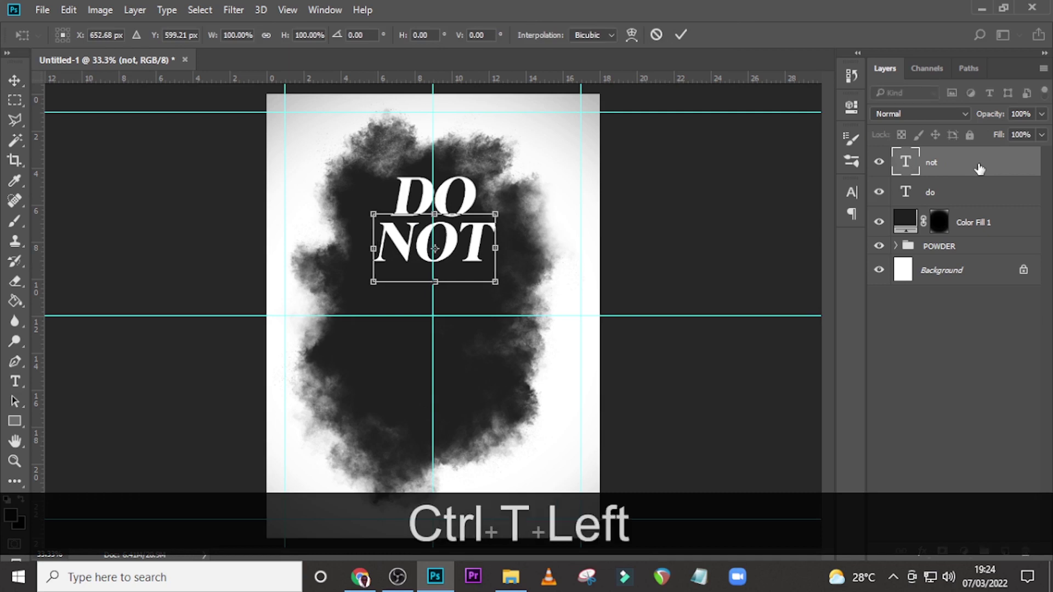
pyautogui.press('Return')
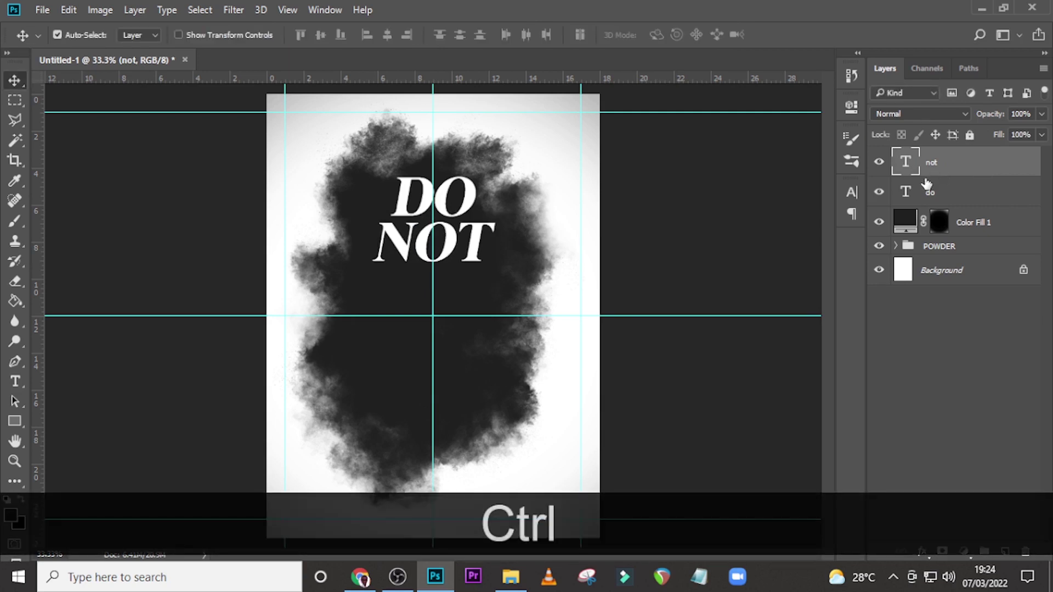
# - Duplicate the NOT text as a third line and shift both NOT lines down to adjust the line spacing
pyautogui.hotkey('ctrl', 'j')
pyautogui.moveTo(496, 261); pyautogui.dragTo(490, 314)
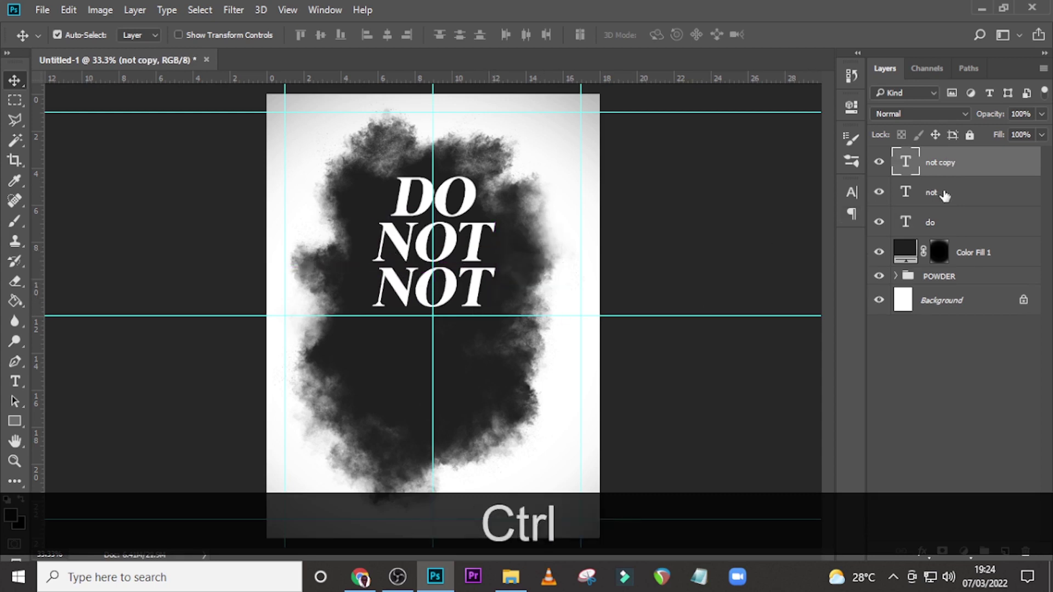
pyautogui.keyDown('ctrl'); pyautogui.keyDown('shift'); pyautogui.click(436, 262); pyautogui.keyUp('shift'); pyautogui.keyUp('ctrl')
pyautogui.moveTo(436, 258); pyautogui.dragTo(435, 253)
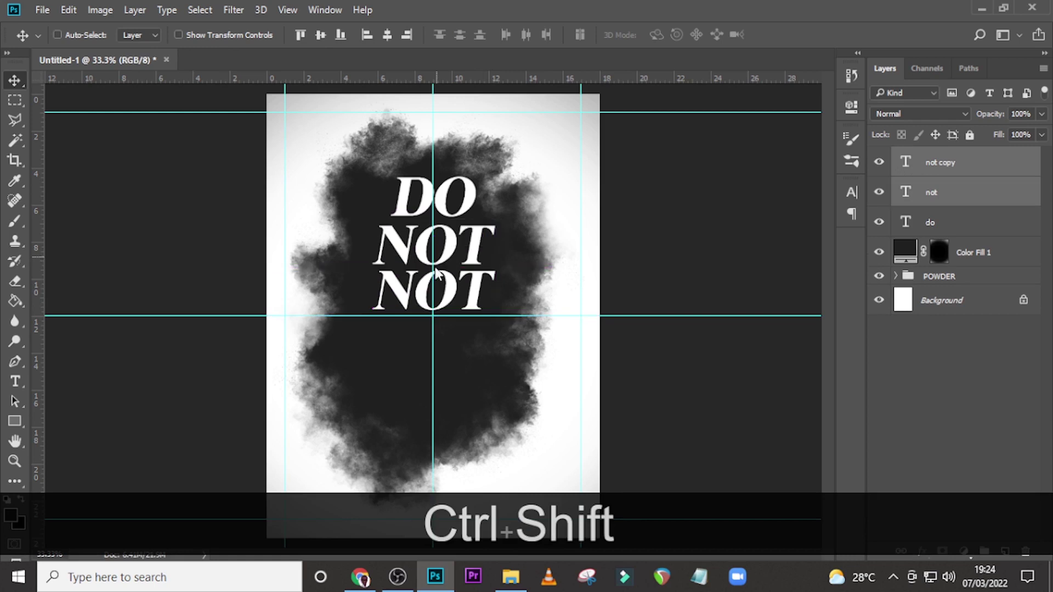
pyautogui.click(961, 170)
pyautogui.moveTo(470, 292); pyautogui.dragTo(463, 291)
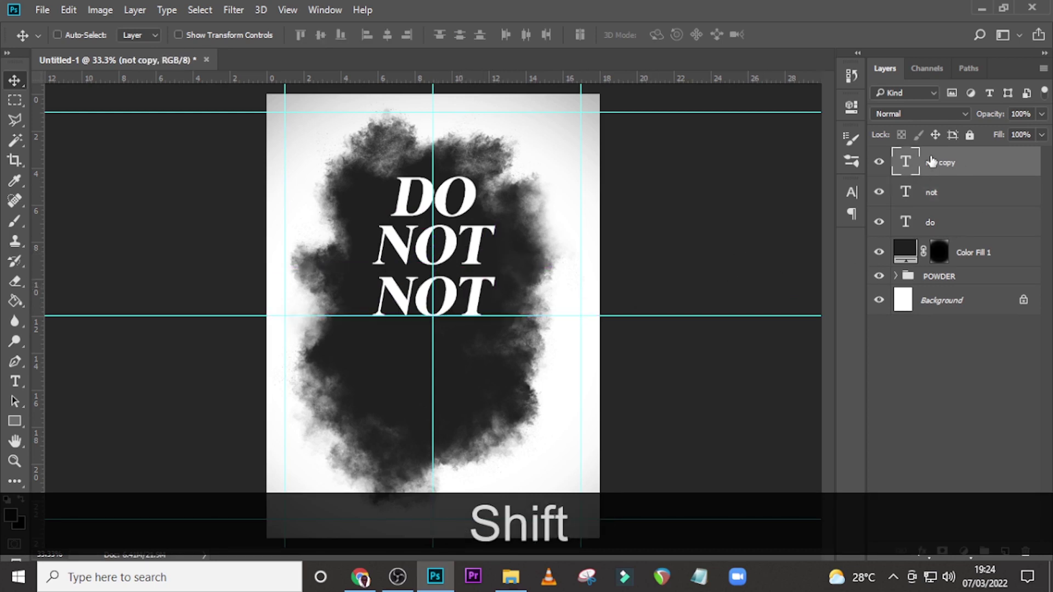
# - Replace the third line's text with "MISS"
pyautogui.doubleClick(913, 167)
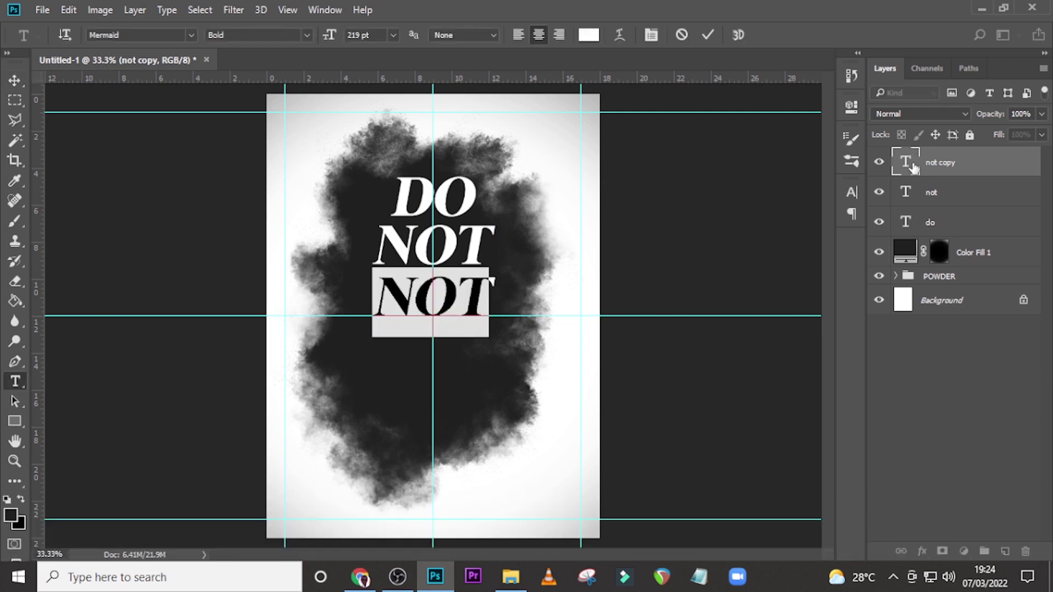
pyautogui.write('MISS')
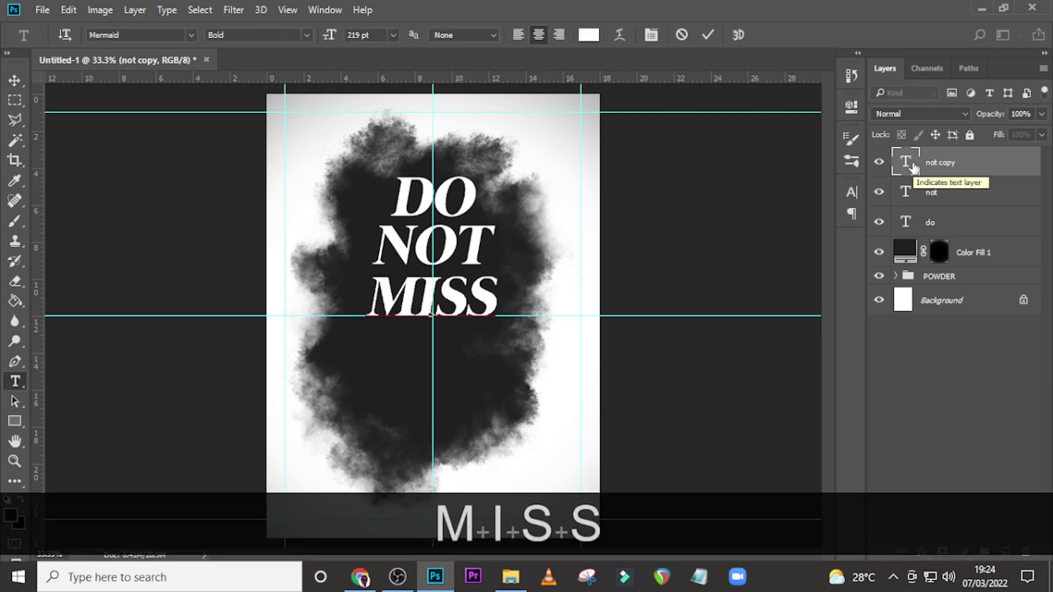
pyautogui.hotkey('ctrl', 'Return')
# - Set the MISS text's font size to 100 pt
pyautogui.click(853, 197)
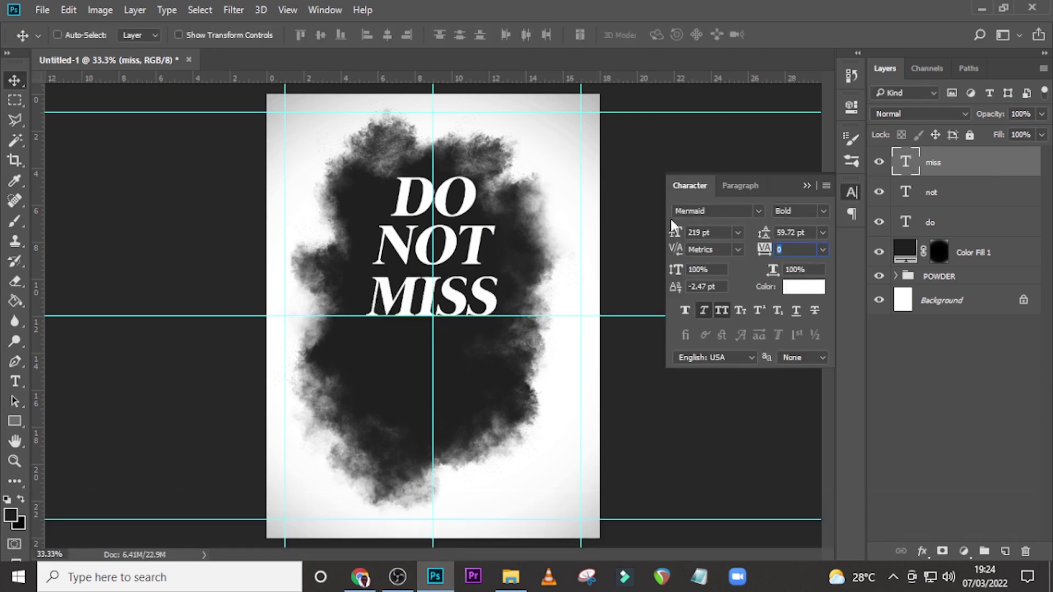
pyautogui.click(720, 232)
pyautogui.write('100')
pyautogui.press('Return')
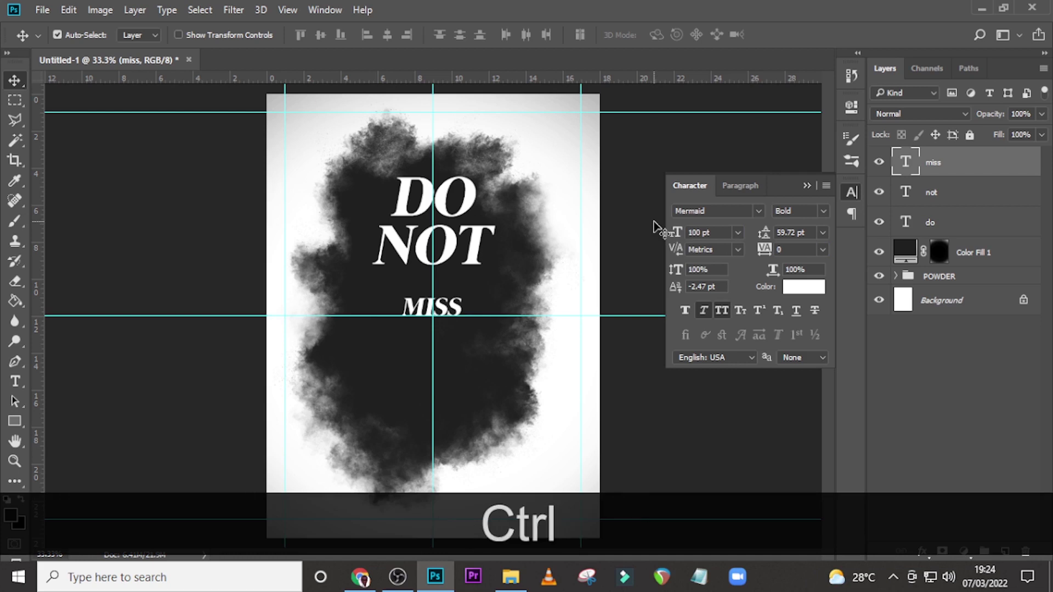
# - Move the MISS text up until it sits closely beneath NOT, centred on the vertical guide
pyautogui.hotkey('ctrl', 't')
pyautogui.moveTo(438, 315); pyautogui.dragTo(450, 298)
pyautogui.hotkey('ctrl', 'shift', 'z')
pyautogui.hotkey('shift', 'Return')
pyautogui.press('Up')
pyautogui.press('Up')
pyautogui.press('Up')
pyautogui.press('Up')
pyautogui.press('Up')
pyautogui.press('Up')
pyautogui.press('Up')
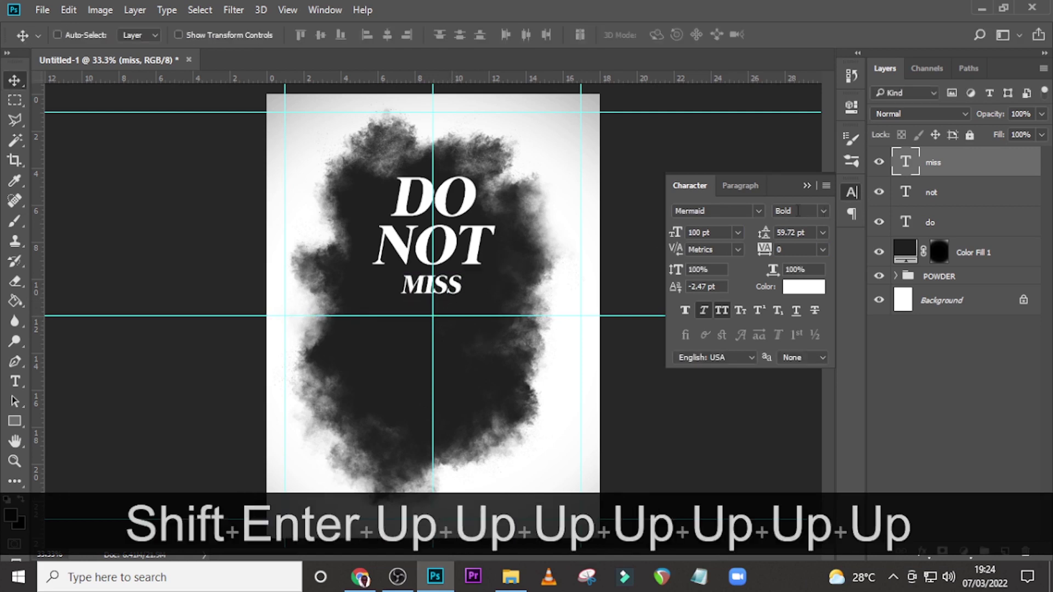
# - Duplicate the NOT text layer and place the copy directly beneath MISS
pyautogui.click(936, 193)
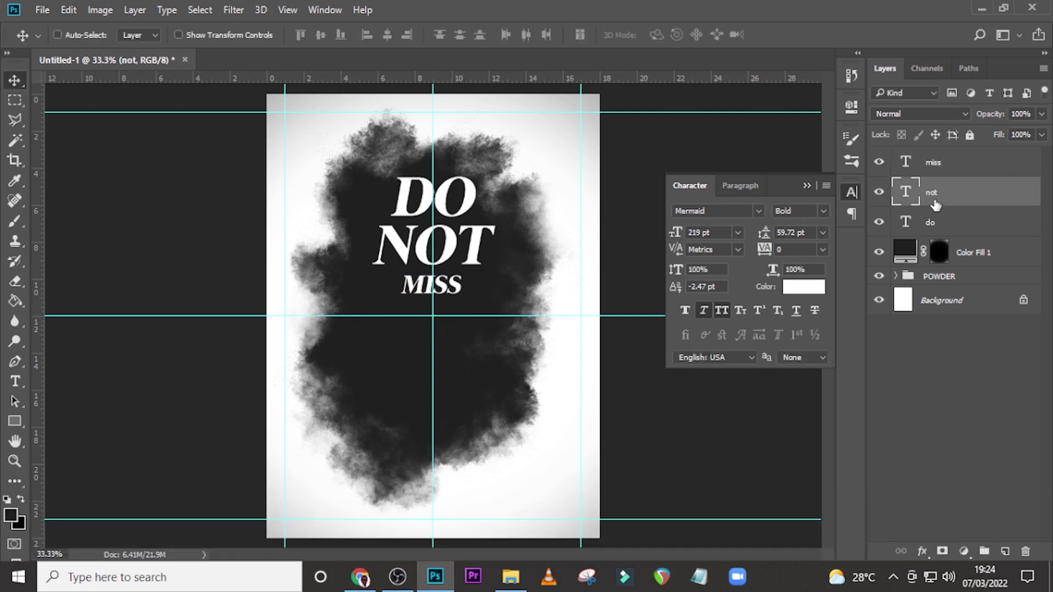
pyautogui.hotkey('ctrl', 'j')
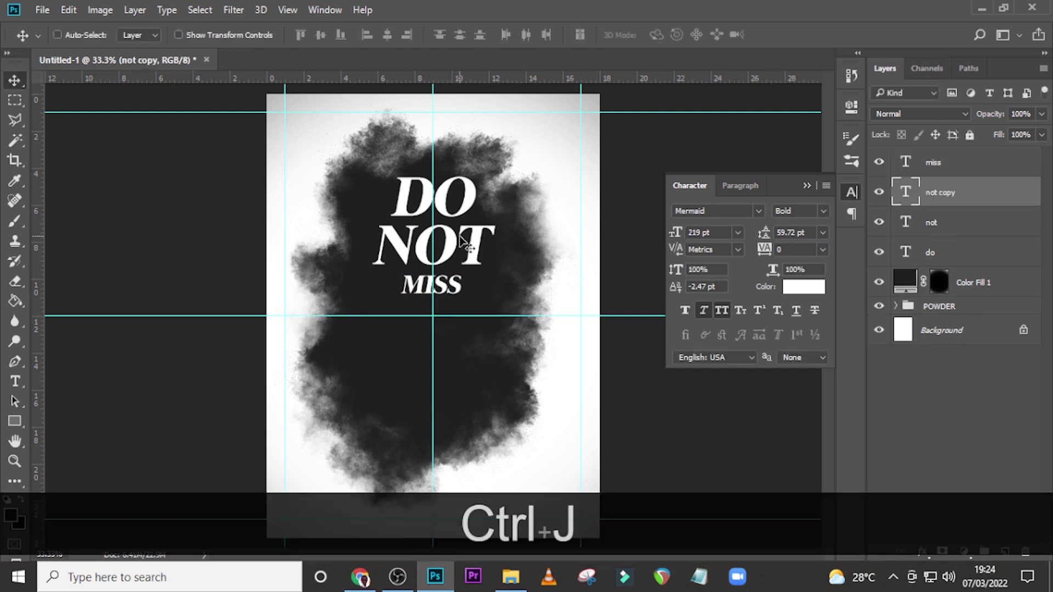
pyautogui.moveTo(466, 244); pyautogui.dragTo(462, 325)
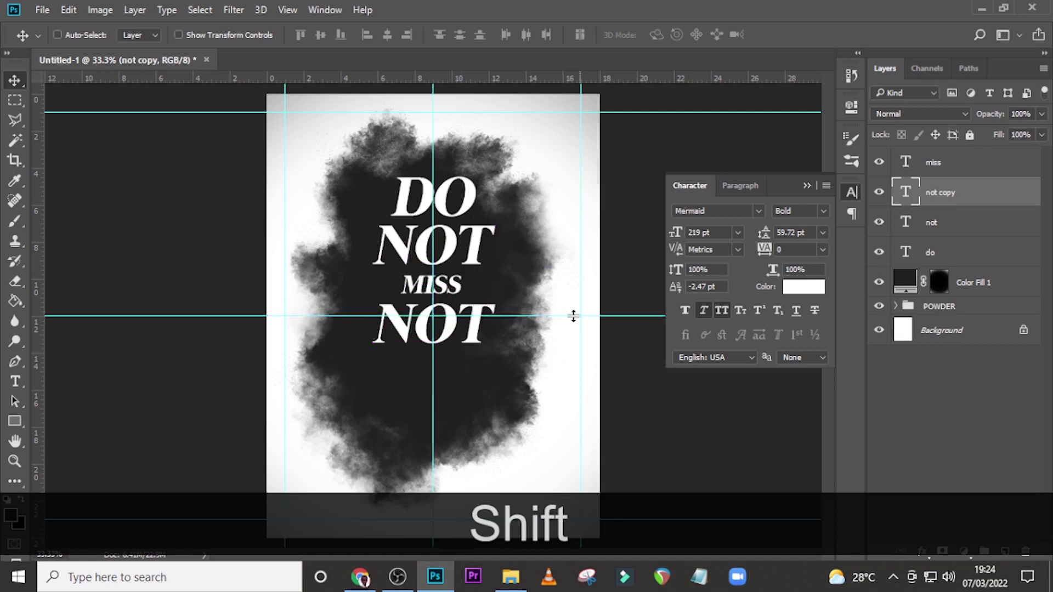
# - Replace the bottom NOT copy's text with "THIS" and move its layer to the top of the layer stack
pyautogui.doubleClick(906, 200)
pyautogui.write('THIS')
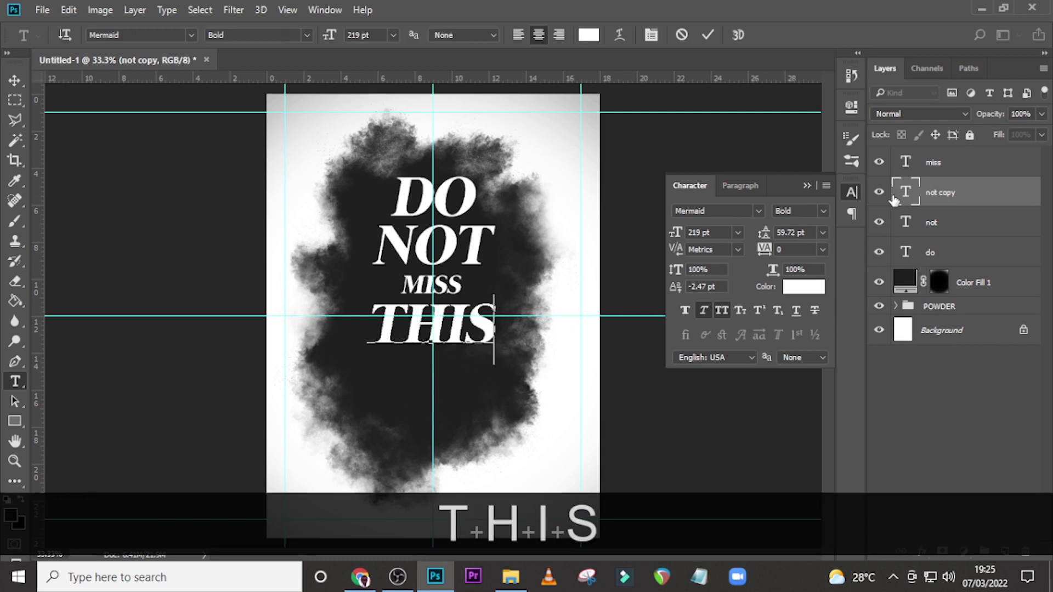
pyautogui.click(901, 197)
pyautogui.moveTo(905, 196); pyautogui.dragTo(928, 157)
pyautogui.hotkey('ctrl', 't')
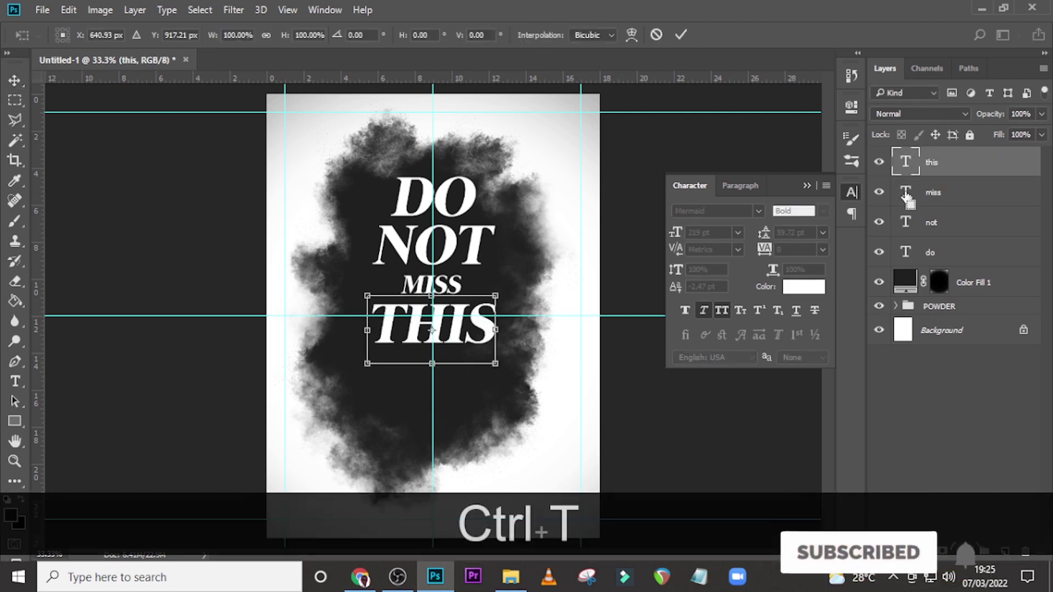
pyautogui.press('Return')
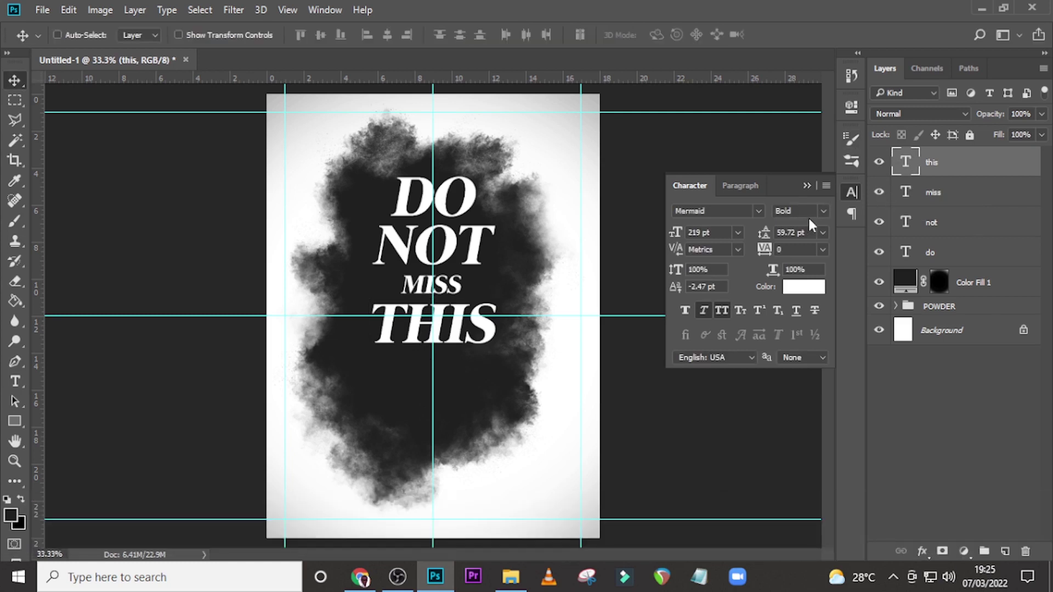
# - Set the THIS text's font size to 239 pt and nudge it slightly down beneath MISS
pyautogui.click(717, 235)
pyautogui.write('23')
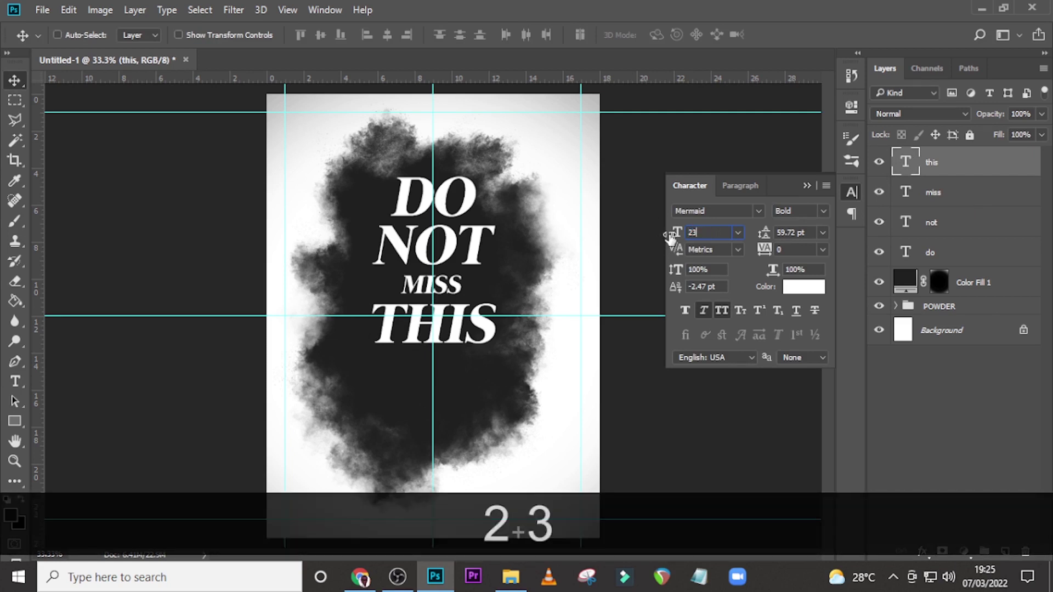
pyautogui.write('9')
pyautogui.press('Return')
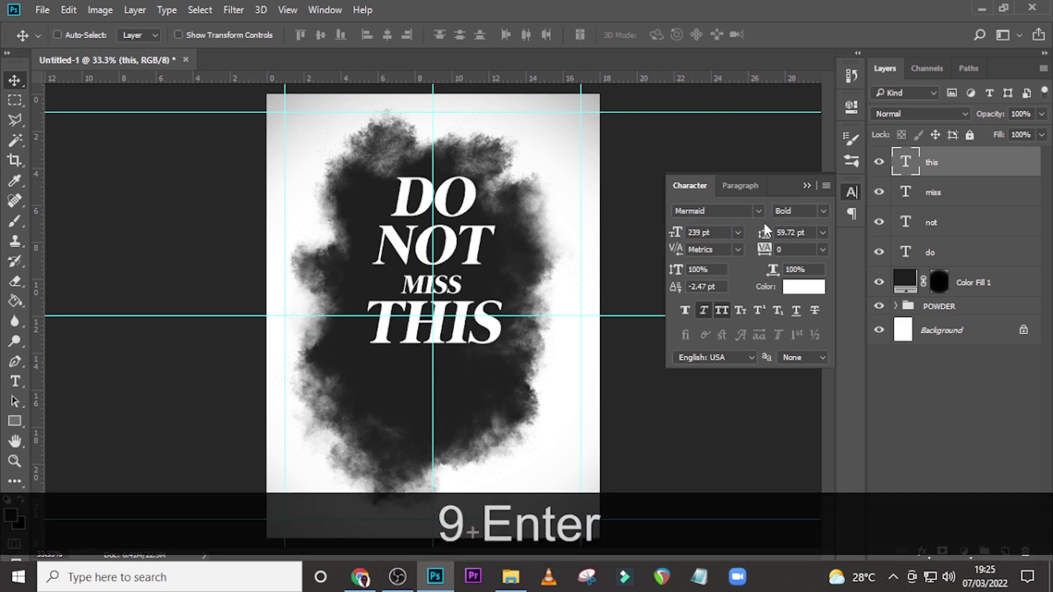
pyautogui.hotkey('ctrl', 't')
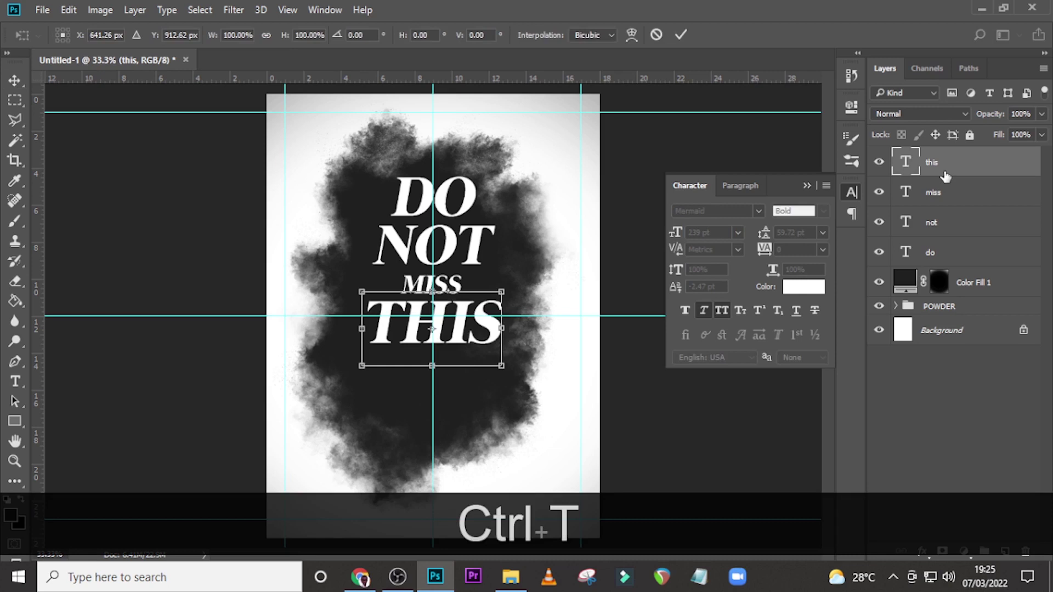
pyautogui.press('Return')
pyautogui.press('Down')
pyautogui.press('Down')
pyautogui.press('Down')
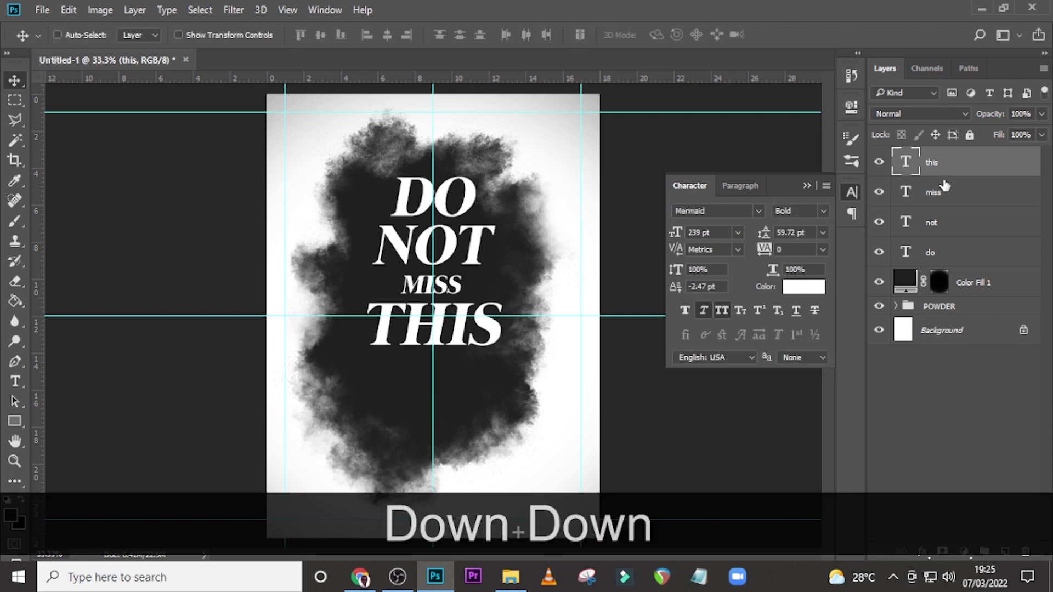
# - Duplicate the THIS text layer directly beneath the original and replace the copy's text with "MATCH"
pyautogui.hotkey('ctrl', 'j')
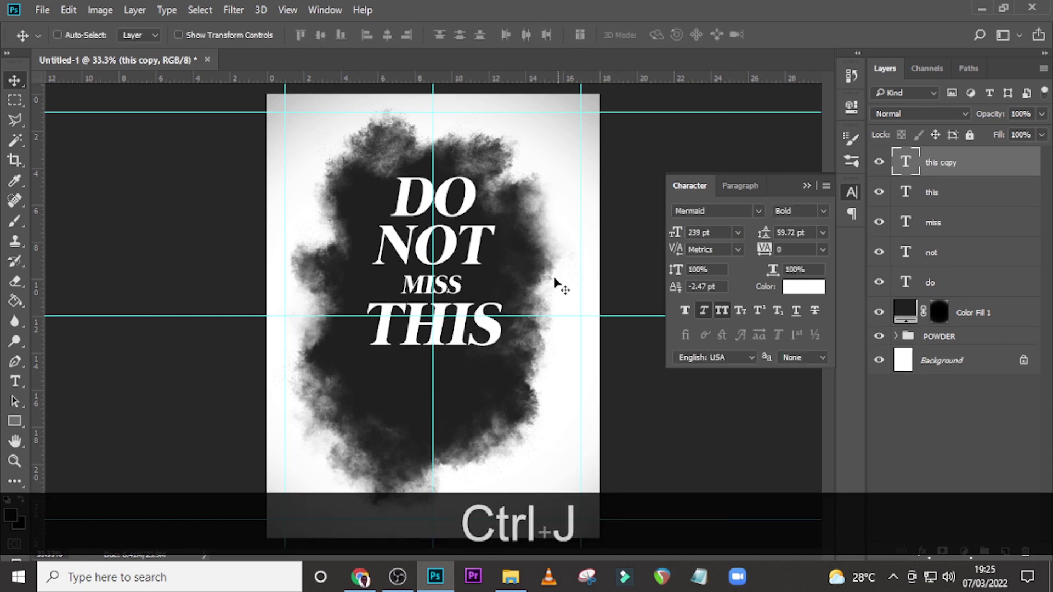
pyautogui.moveTo(465, 333); pyautogui.dragTo(456, 391)
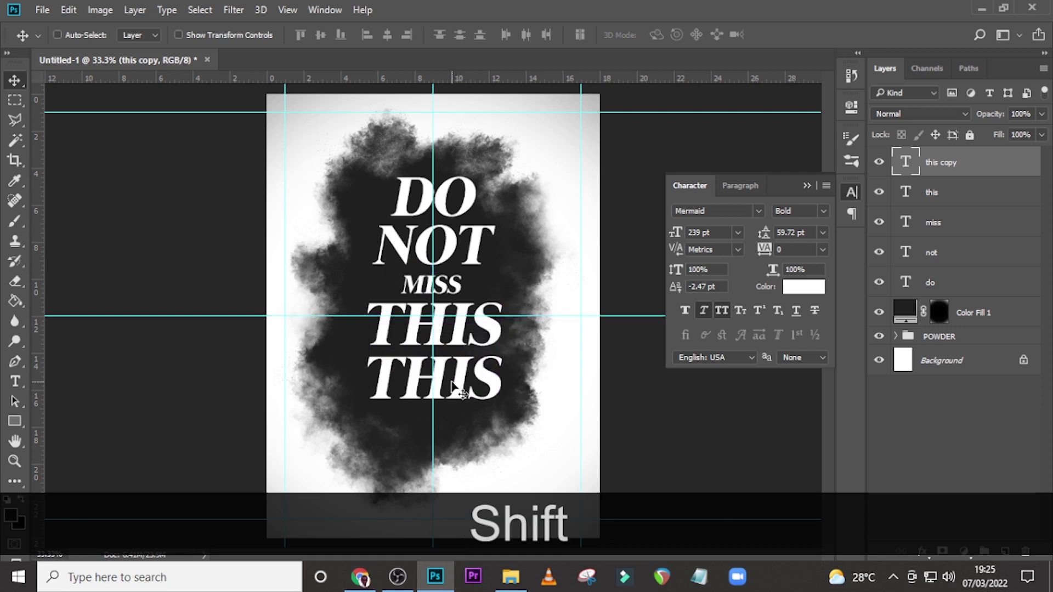
pyautogui.doubleClick(913, 163)
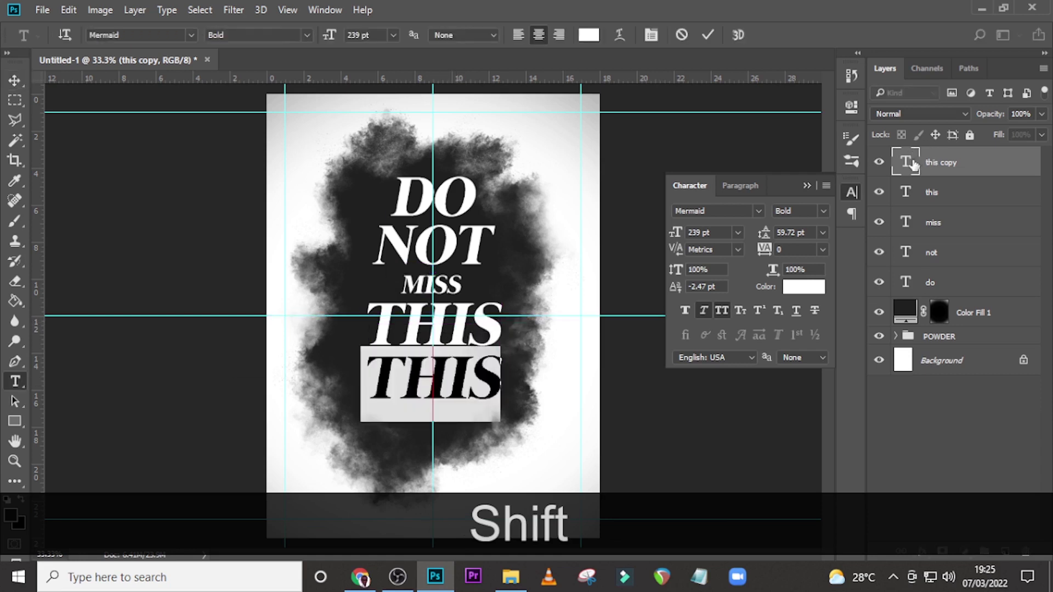
pyautogui.write('MA')
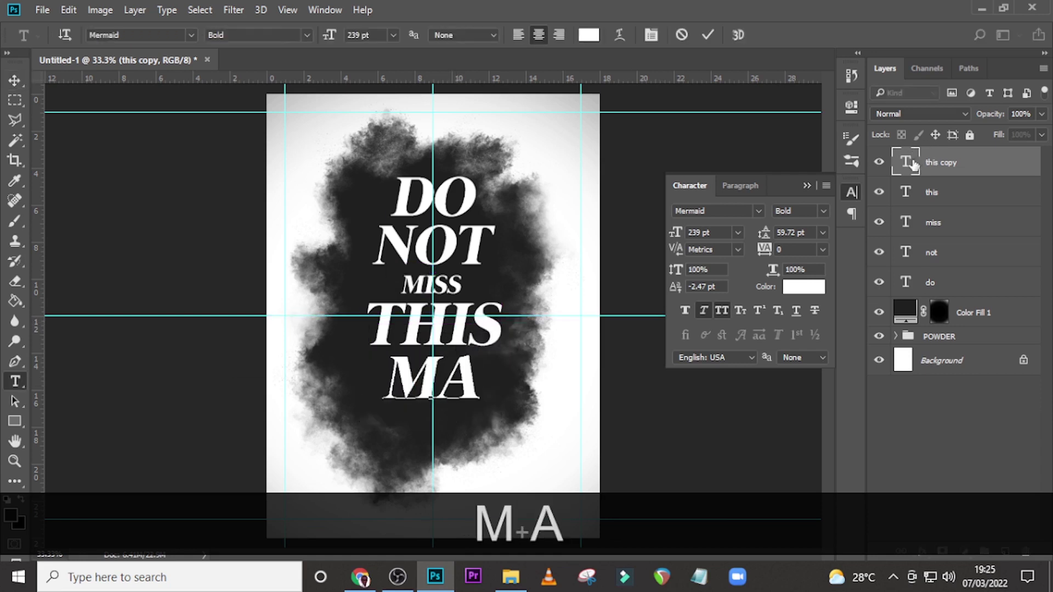
pyautogui.write('TCH')
pyautogui.hotkey('ctrl', 'Return')
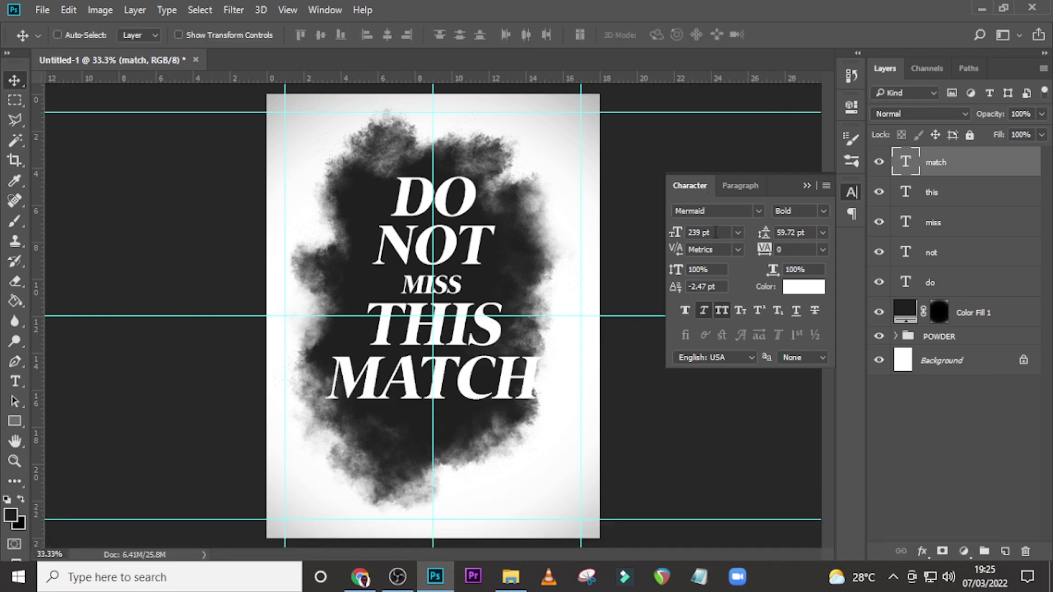
# - Set the MATCH text's font size to 150 pt and move it up until it sits closely beneath THIS
pyautogui.write('150')
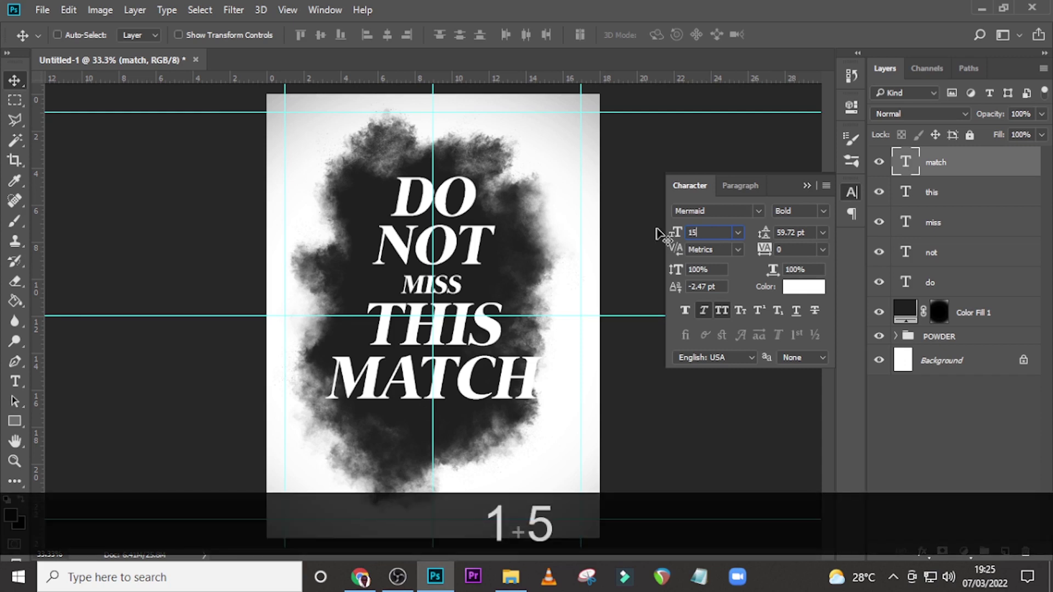
pyautogui.press('Return')
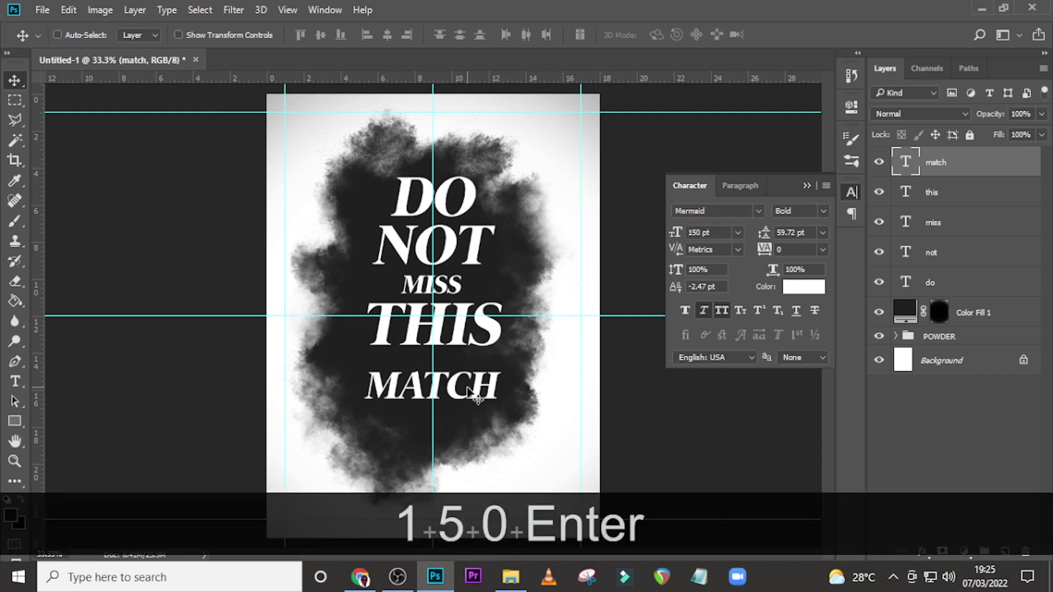
pyautogui.moveTo(468, 391); pyautogui.dragTo(469, 372)
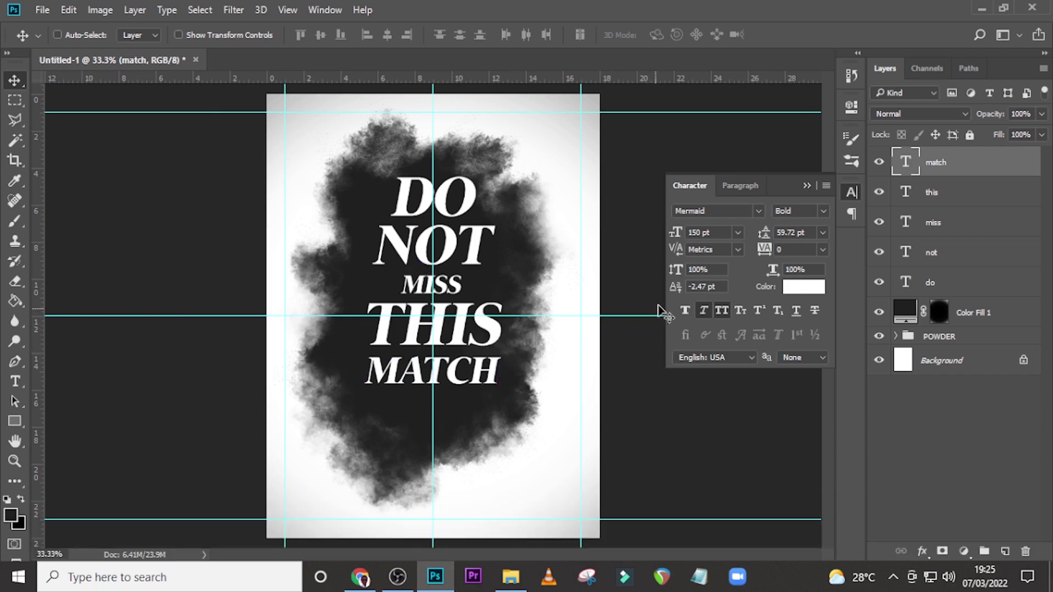
# - Rotate all five title text layers together by about -10.47° so the title slants upward to the right
pyautogui.keyDown('ctrl'); pyautogui.click(943, 193); pyautogui.keyUp('ctrl')
pyautogui.keyDown('ctrl'); pyautogui.click(942, 224); pyautogui.keyUp('ctrl')
pyautogui.keyDown('ctrl'); pyautogui.click(940, 253); pyautogui.keyUp('ctrl')
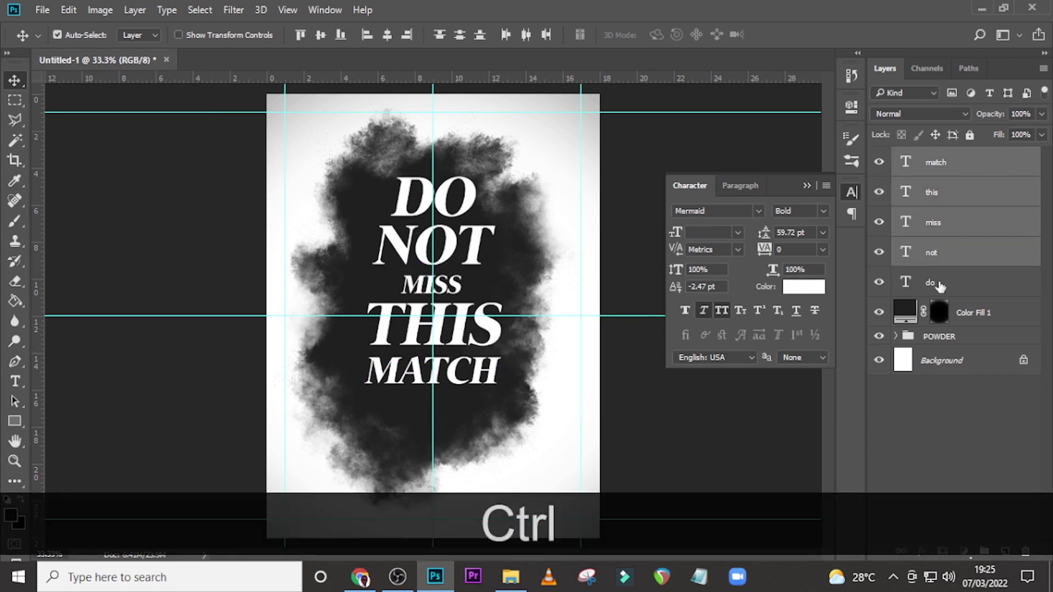
pyautogui.keyDown('ctrl'); pyautogui.click(941, 283); pyautogui.keyUp('ctrl')
pyautogui.hotkey('ctrl', 't')
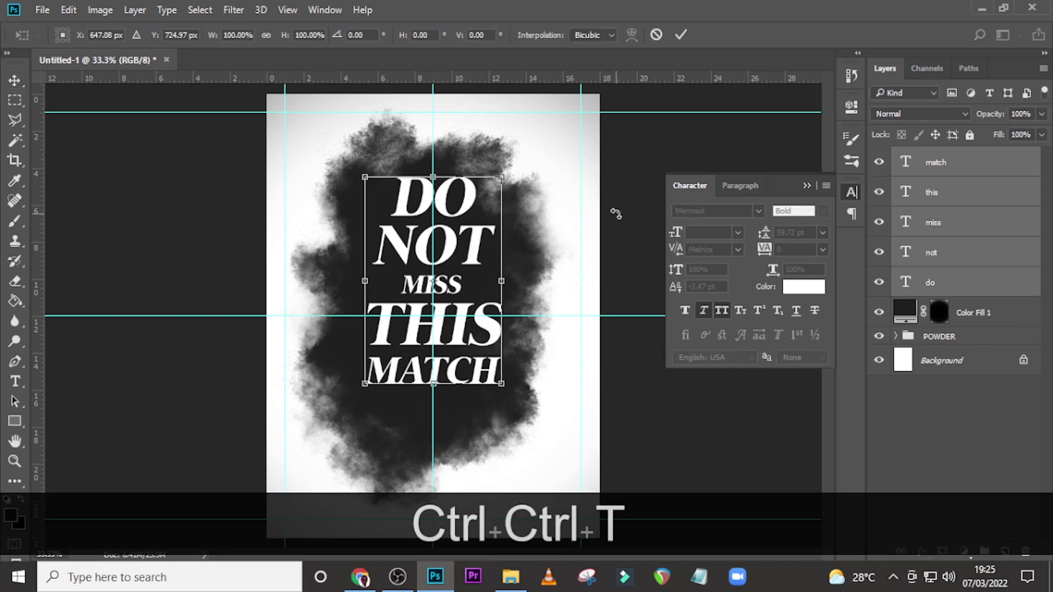
pyautogui.moveTo(611, 216); pyautogui.dragTo(604, 173)
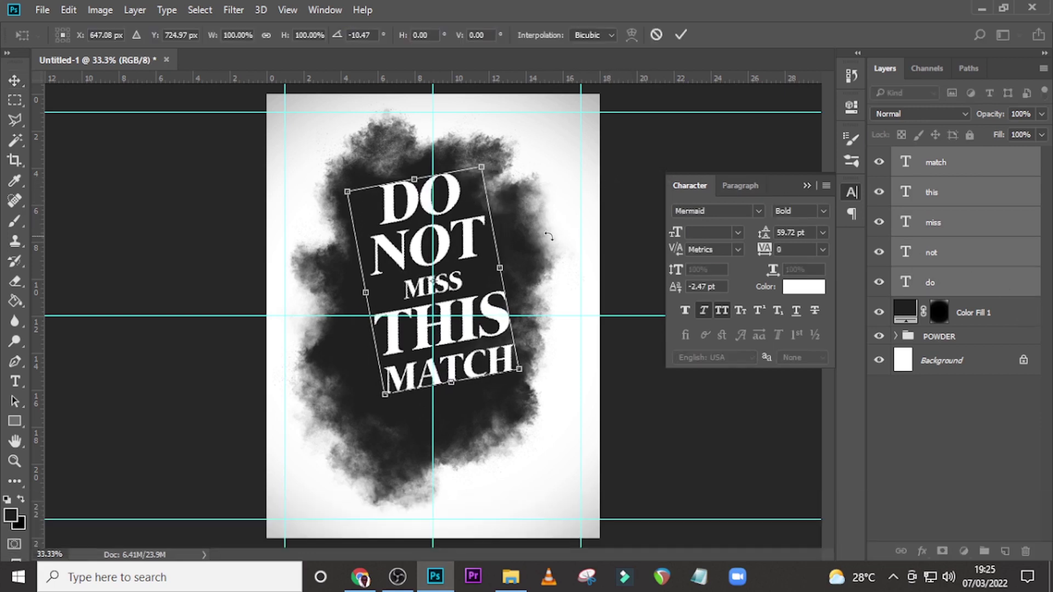
pyautogui.press('Return')
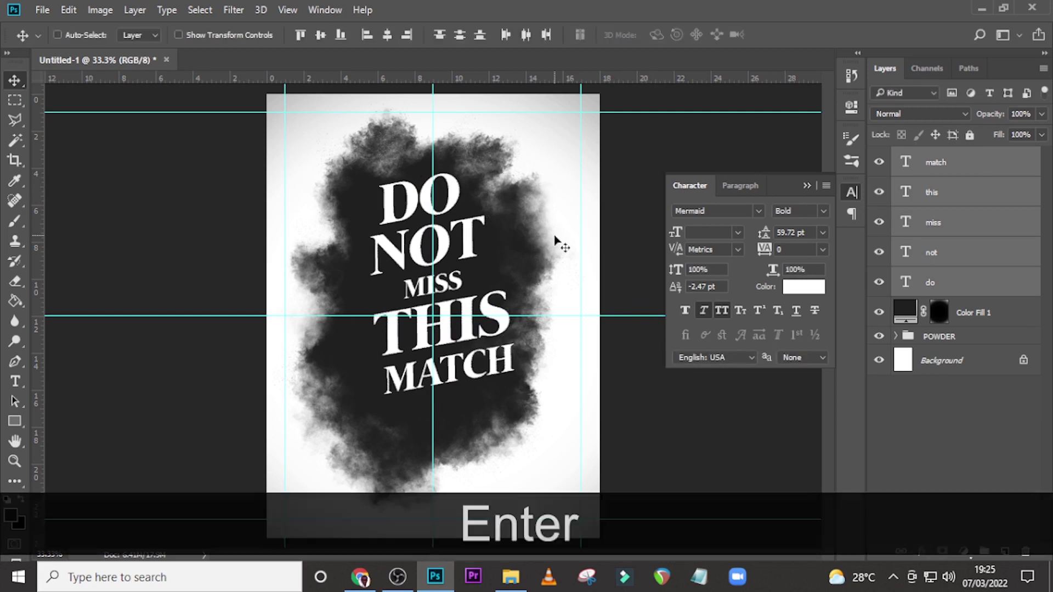
# - Nudge the whole rotated title left in four large steps within the powder shape
pyautogui.hotkey('ctrl', 't')
pyautogui.hotkey('shift', 'Left')
pyautogui.hotkey('shift', 'Left')
pyautogui.hotkey('shift', 'Left')
pyautogui.hotkey('shift', 'Left')
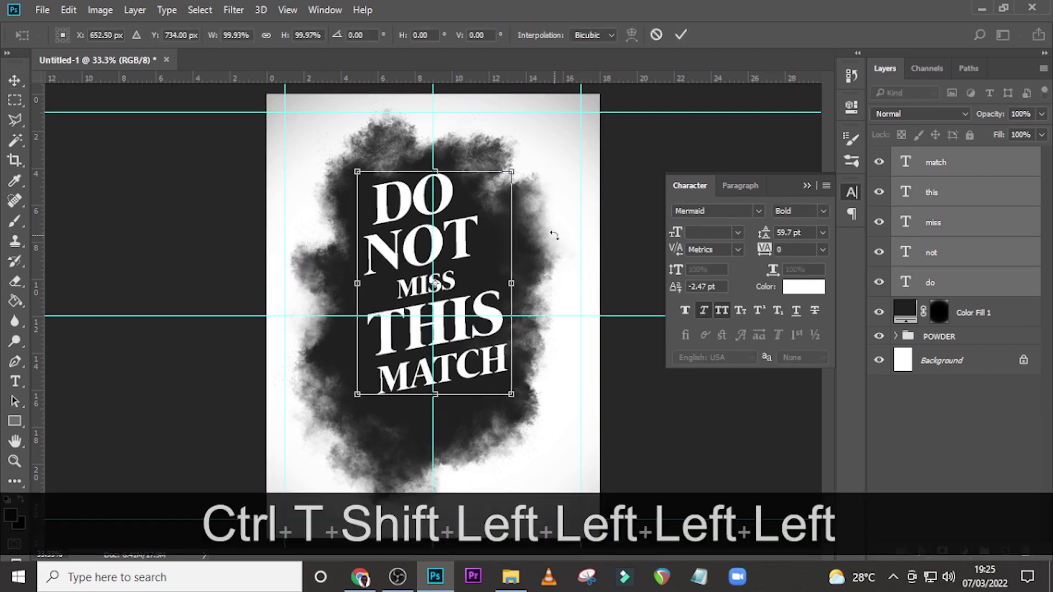
pyautogui.press('Return')
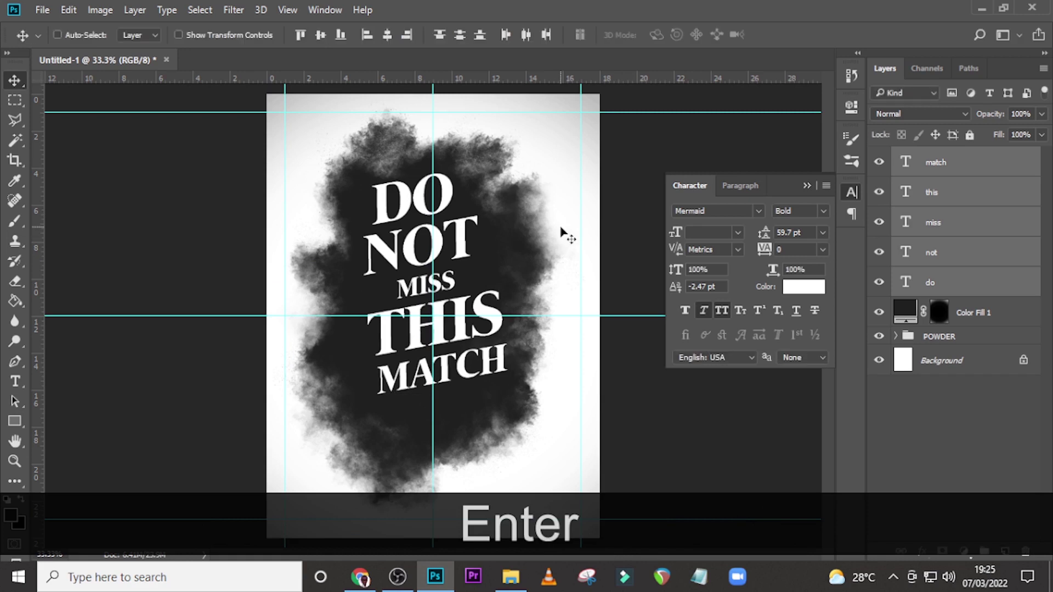
# - Nudge the MISS text right so it fits between NOT and THIS along the slanted title
pyautogui.click(925, 233)
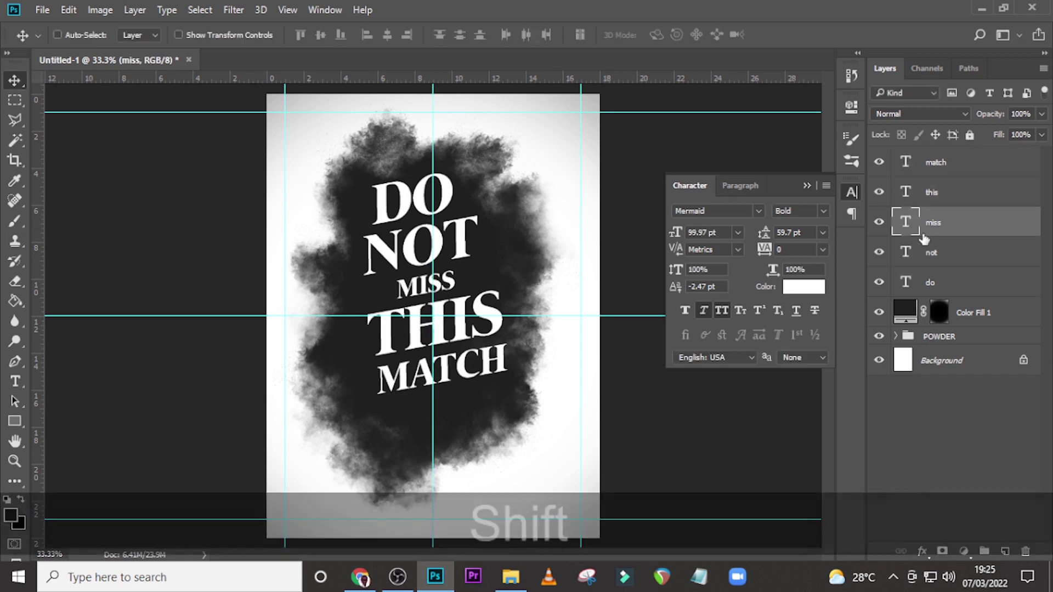
pyautogui.hotkey('shift', 'Right')
pyautogui.hotkey('shift', 'Right')
pyautogui.hotkey('shift', 'Right')
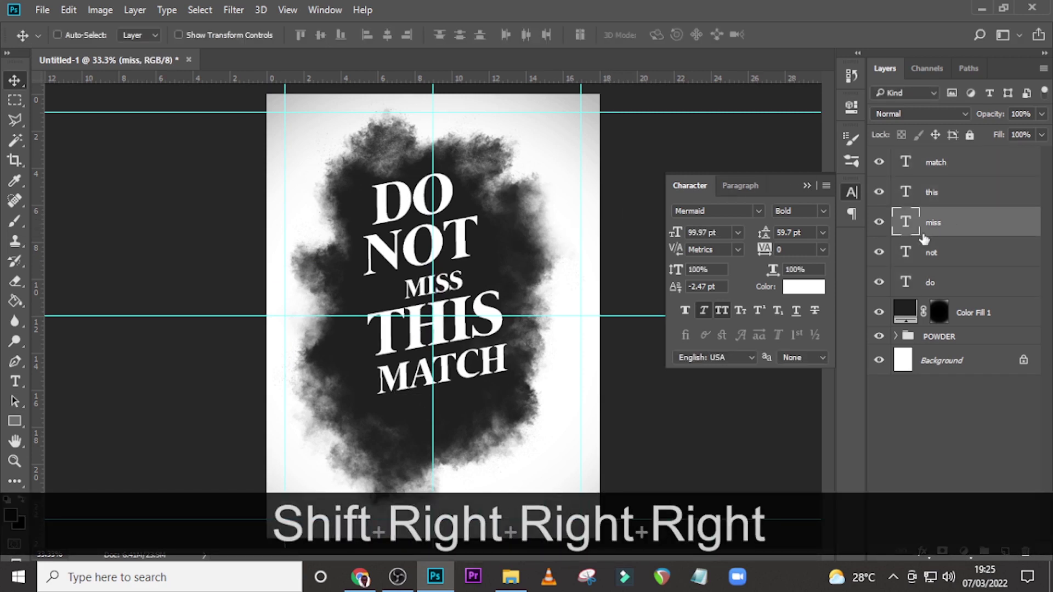
pyautogui.hotkey('shift', 'Up')
pyautogui.hotkey('shift', 'Right')
pyautogui.hotkey('shift', 'Down')
pyautogui.hotkey('shift', 'Right')
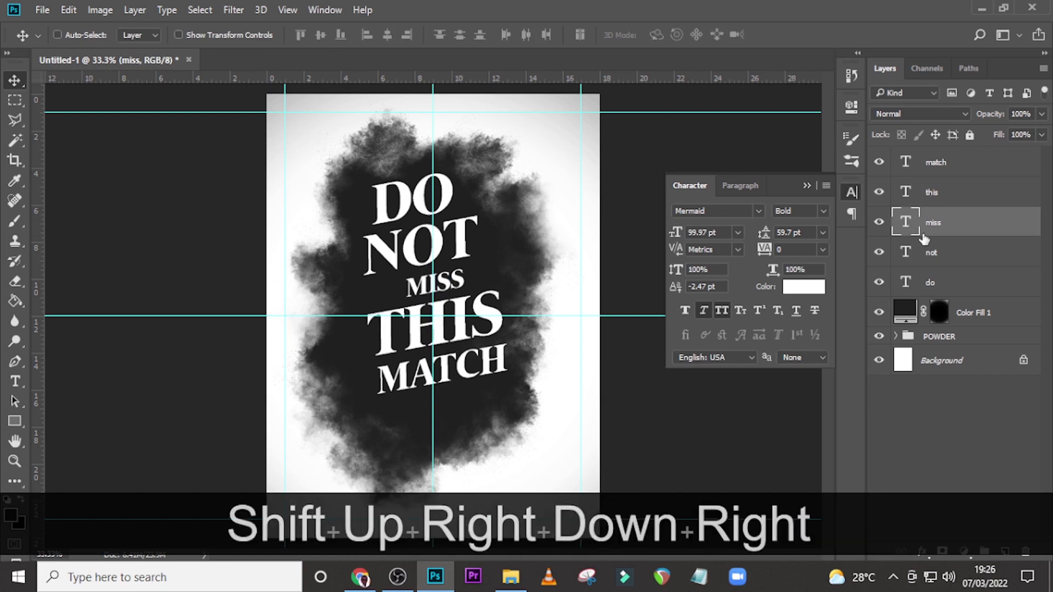
pyautogui.hotkey('shift', 'Down')
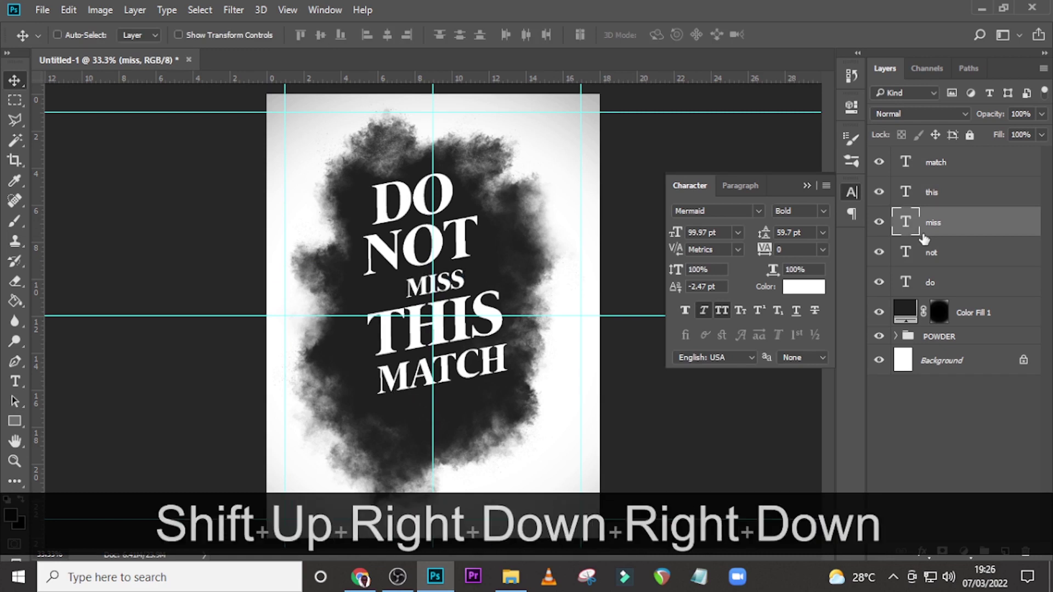
# - Nudge the THIS text left and slightly down to even out the spacing beneath MISS
pyautogui.click(938, 196)
pyautogui.press('Left')
pyautogui.press('Left')
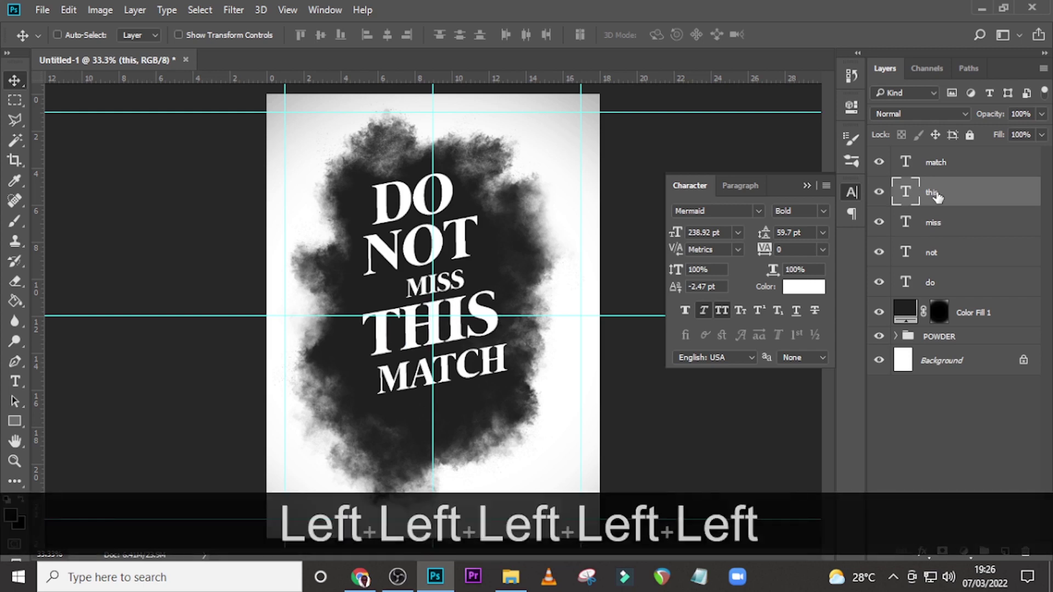
pyautogui.press('Down')
pyautogui.press('Left')
pyautogui.press('Down')
pyautogui.press('Down')
pyautogui.press('Down')
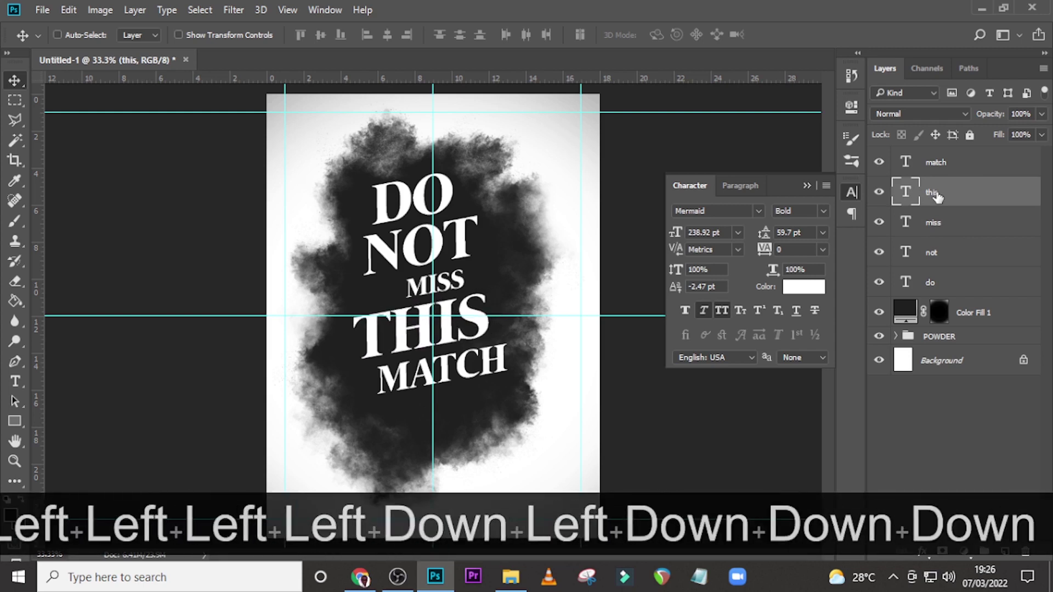
pyautogui.press('Up')
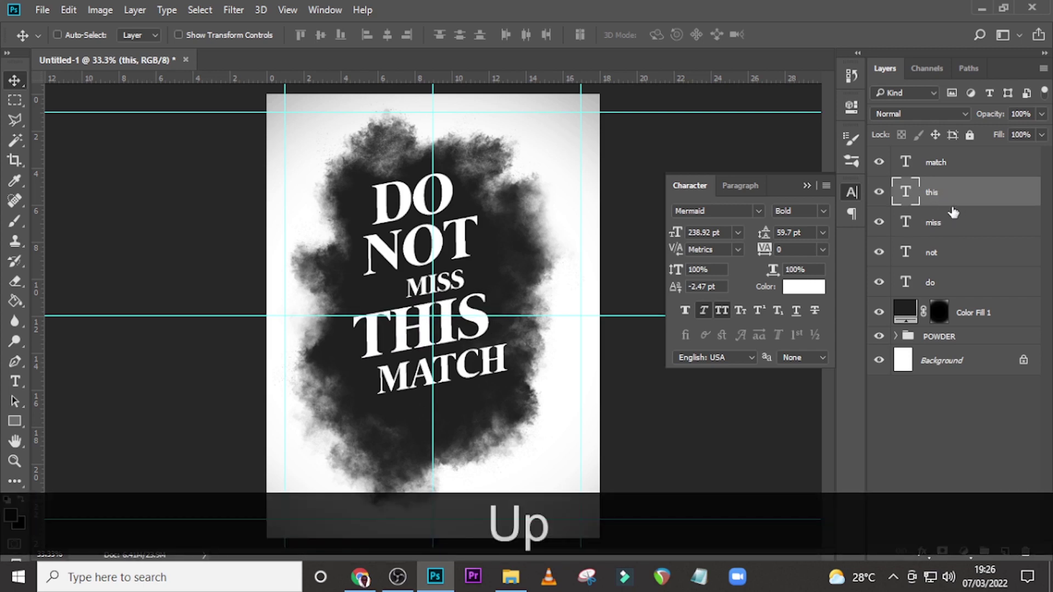
# - Nudge the MATCH text left and slightly up so it sits closely beneath THIS
pyautogui.click(912, 175)
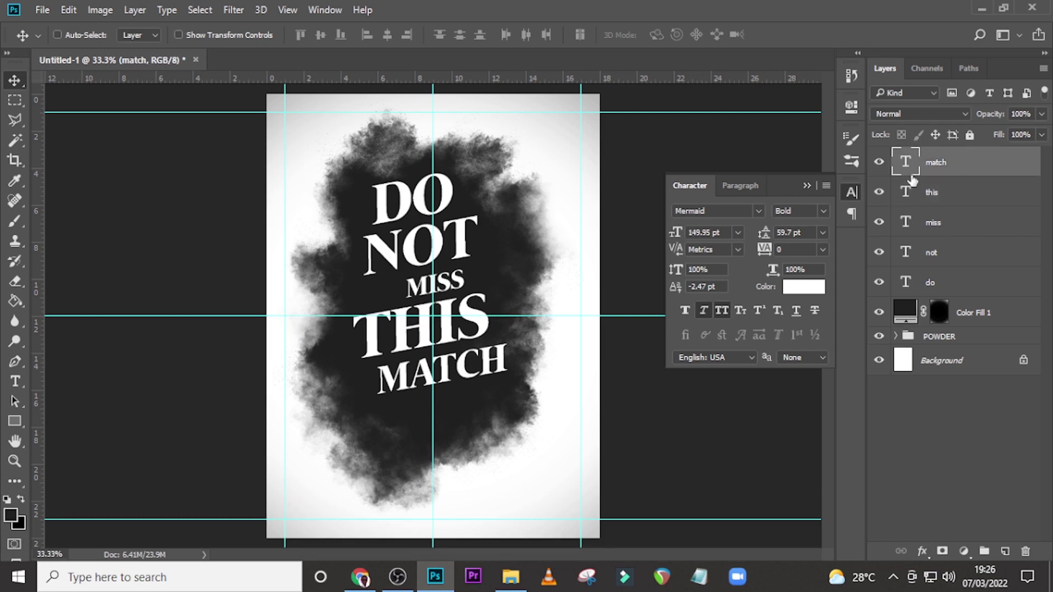
pyautogui.press('Up')
pyautogui.press('Up')
pyautogui.press('Up')
pyautogui.hotkey('shift', 'Left')
pyautogui.hotkey('shift', 'Left')
pyautogui.hotkey('shift', 'Left')
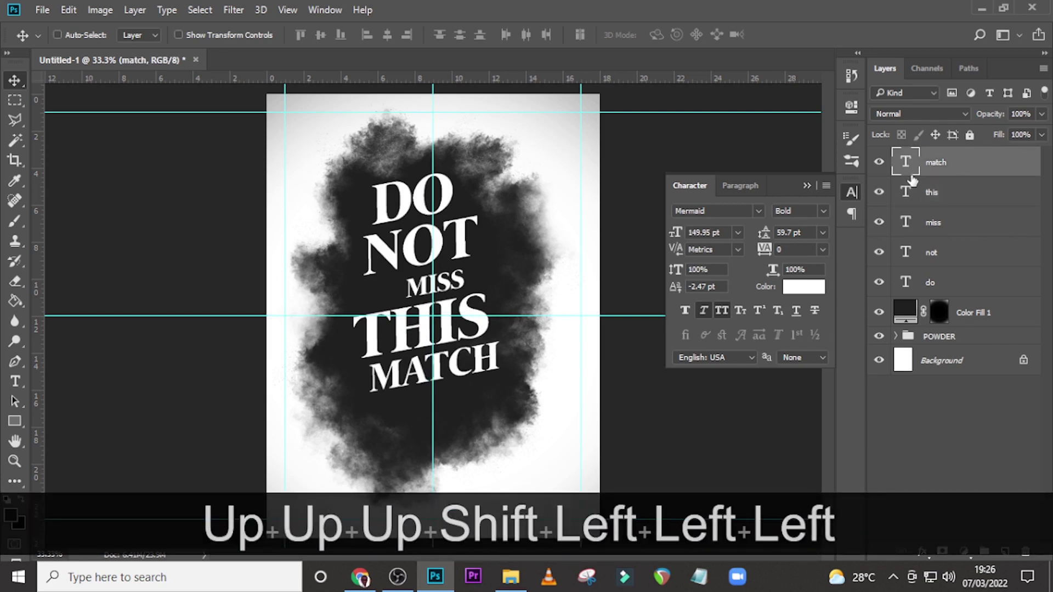
pyautogui.hotkey('shift', 'Left')
pyautogui.hotkey('shift', 'Down')
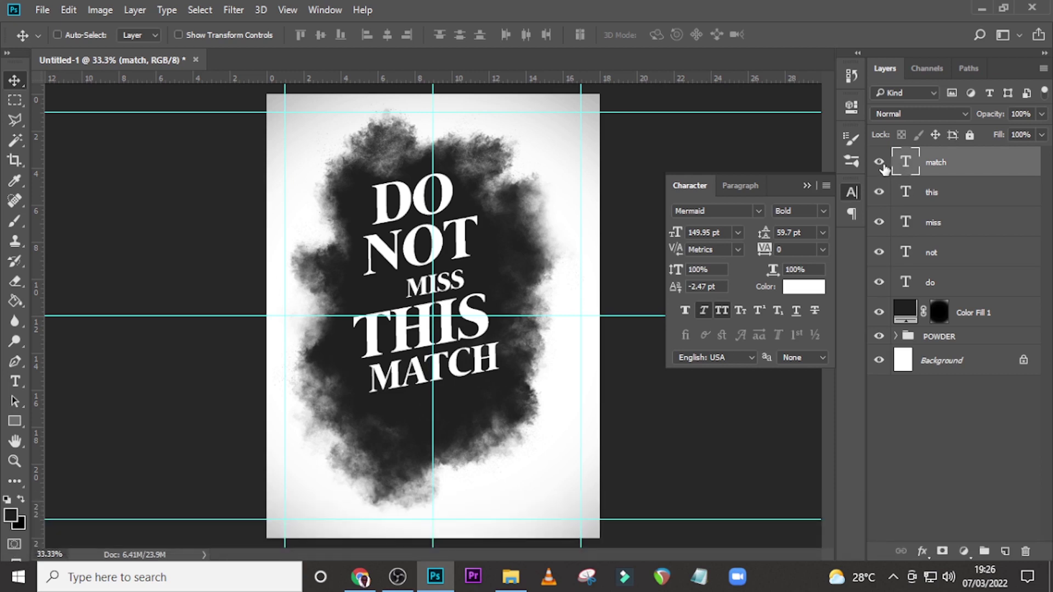
pyautogui.press('ctrl')
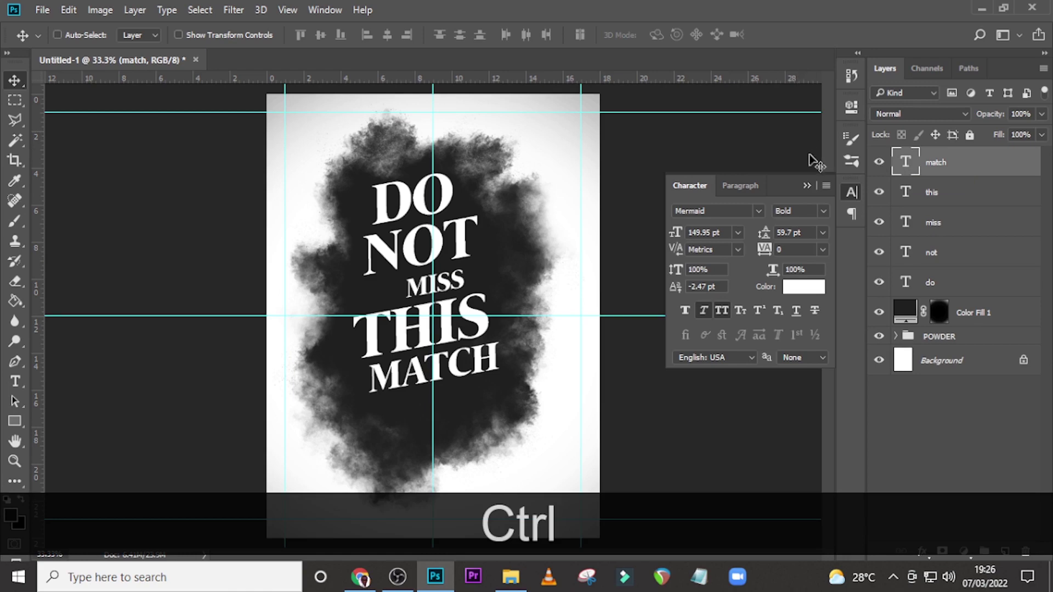
# - Place the gold-texture-golden-zoloto-fon-3619 image directly above the DO layer, positioned behind THIS and MATCH
pyautogui.click(931, 284)
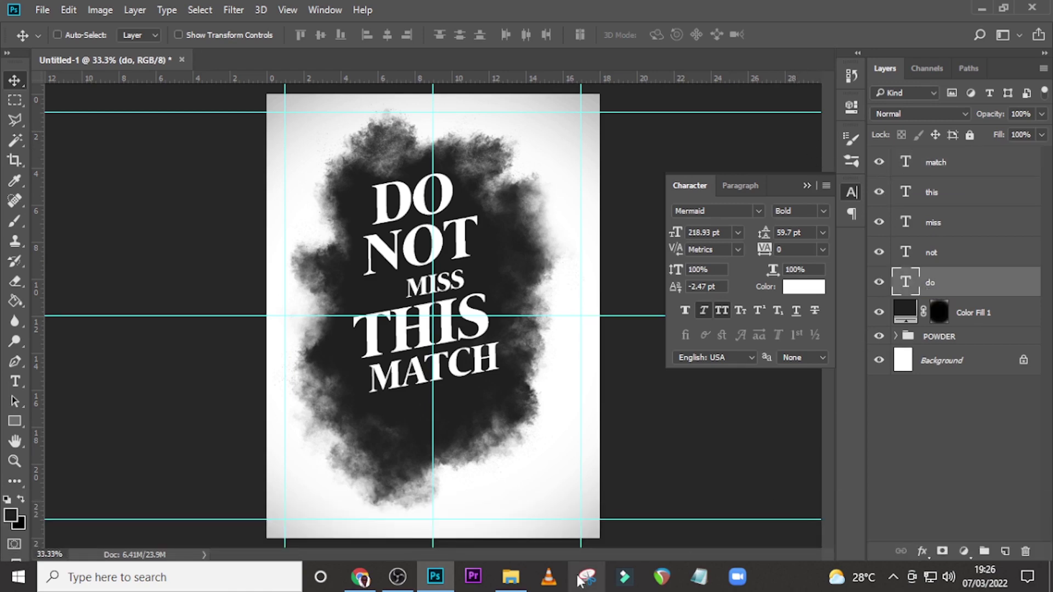
pyautogui.click(510, 577)
pyautogui.moveTo(414, 303); pyautogui.dragTo(449, 330)
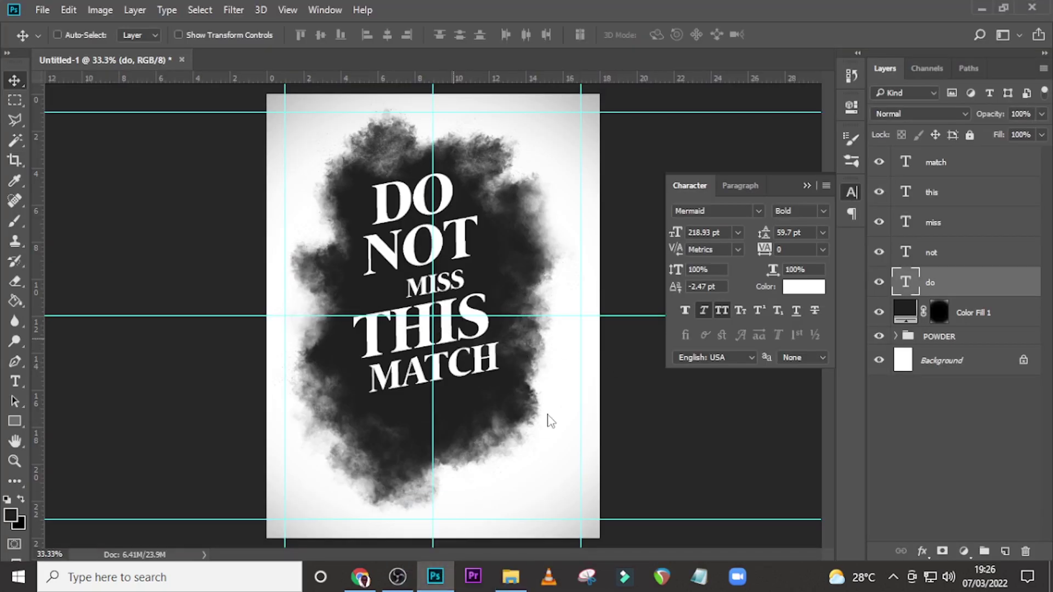
pyautogui.moveTo(617, 443); pyautogui.dragTo(432, 325)
pyautogui.moveTo(413, 281); pyautogui.dragTo(486, 366)
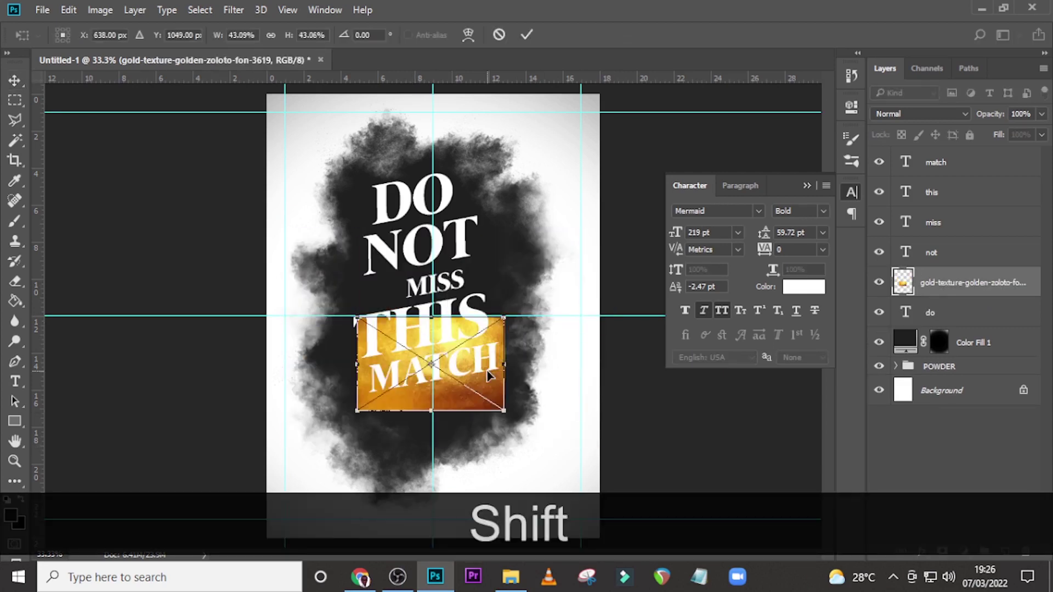
pyautogui.press('Return')
# - Clip the gold texture to the DO text layer and move the texture up until it fills DO
pyautogui.rightClick(959, 289)
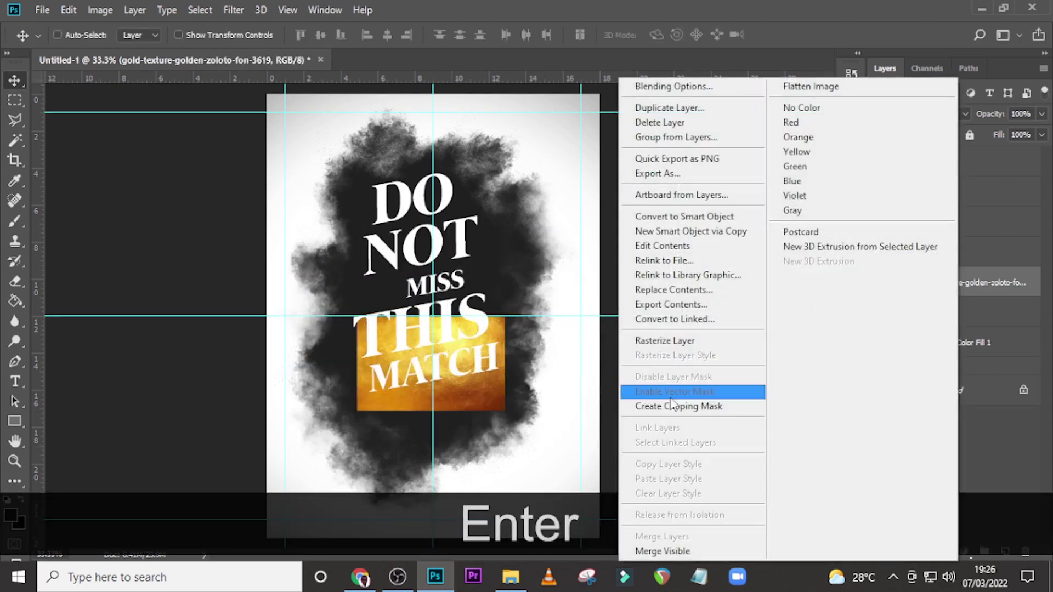
pyautogui.click(671, 406)
pyautogui.moveTo(471, 368); pyautogui.dragTo(467, 204)
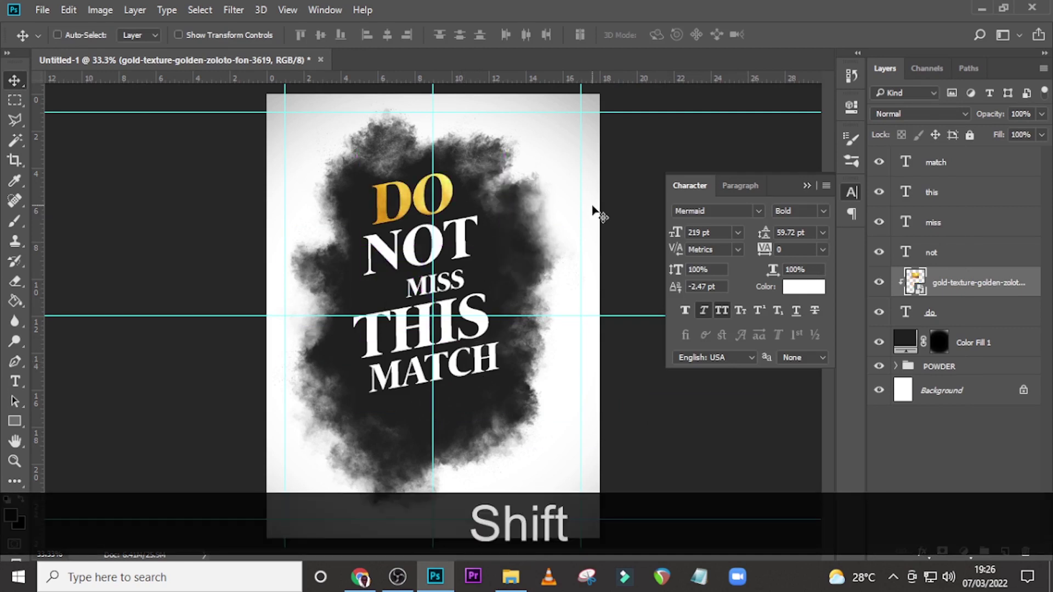
# - Duplicate the gold texture, move the copy down over NOT, place it above the NOT layer and clip it to that text
pyautogui.press('ctrl')
pyautogui.hotkey('ctrl', 'shift', 'j')
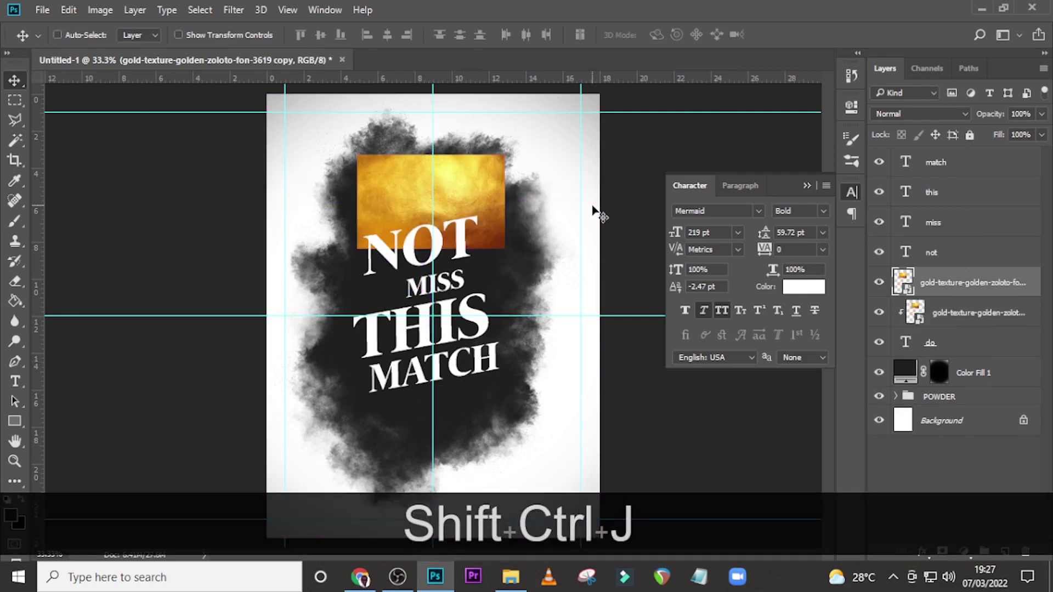
pyautogui.moveTo(463, 198); pyautogui.dragTo(463, 239)
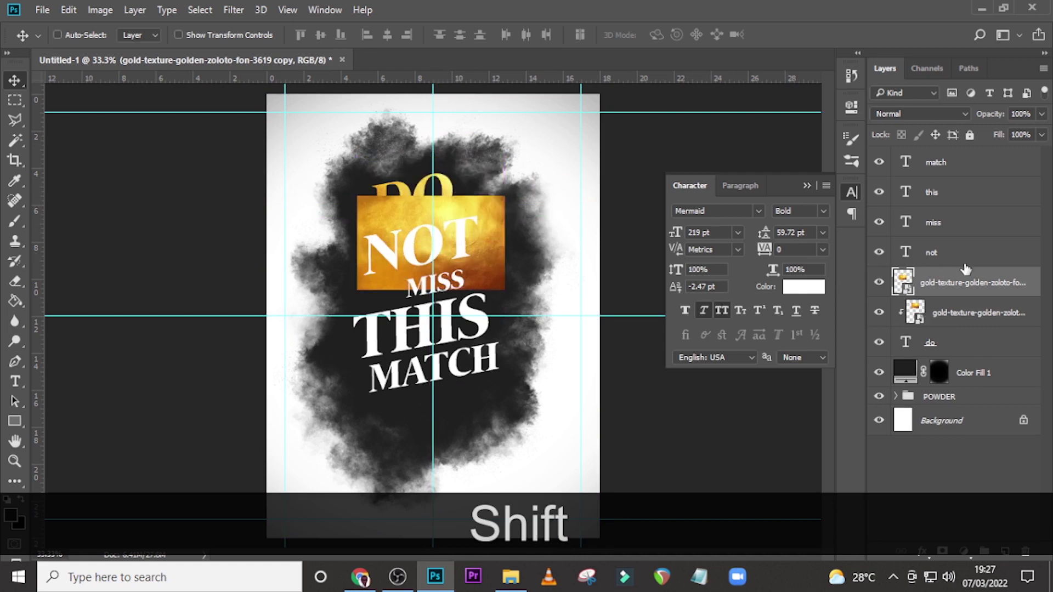
pyautogui.moveTo(966, 269); pyautogui.dragTo(938, 241)
pyautogui.rightClick(959, 247)
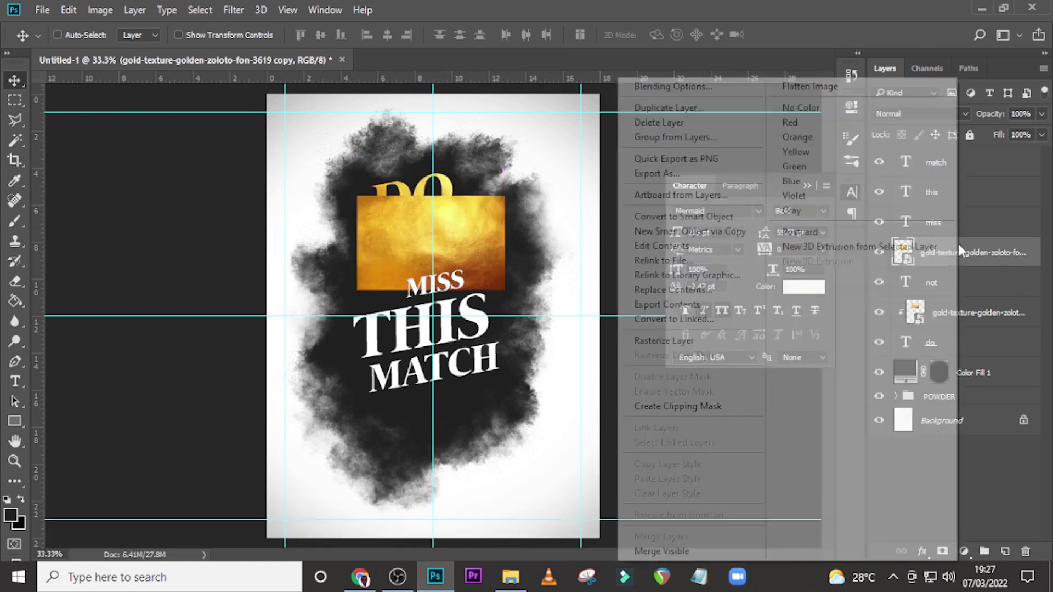
pyautogui.click(698, 407)
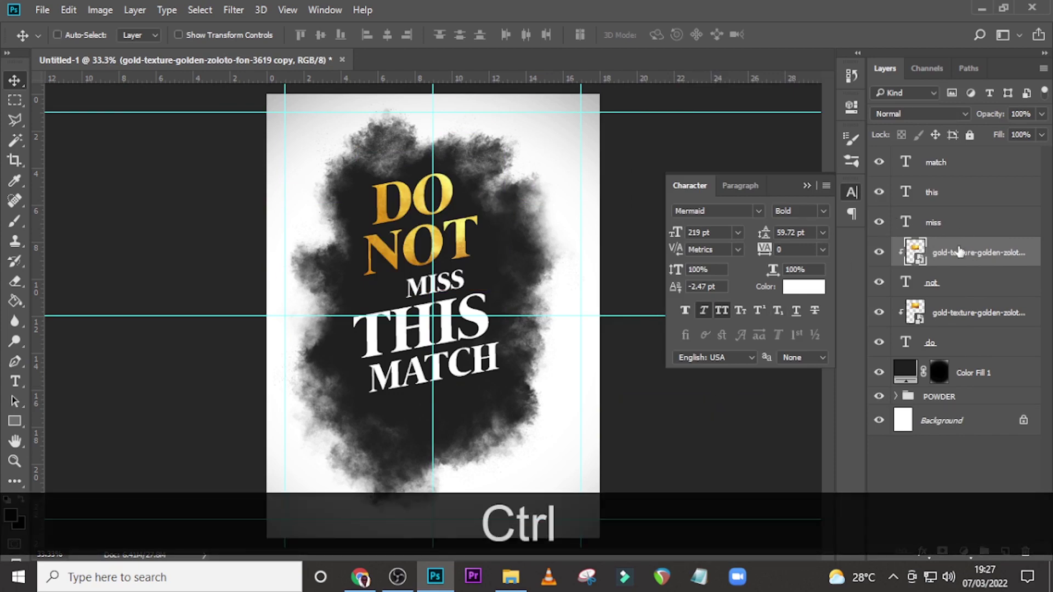
# - Duplicate the gold texture directly above the MISS, THIS and MATCH layers and clip each copy to its word
pyautogui.moveTo(963, 258); pyautogui.dragTo(972, 210)
pyautogui.rightClick(972, 218)
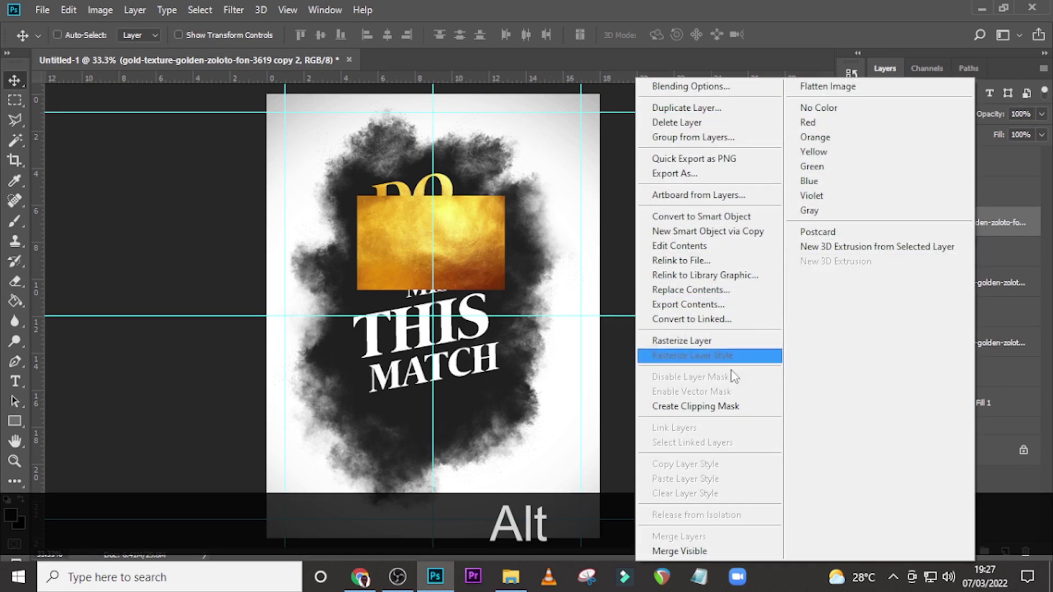
pyautogui.click(704, 405)
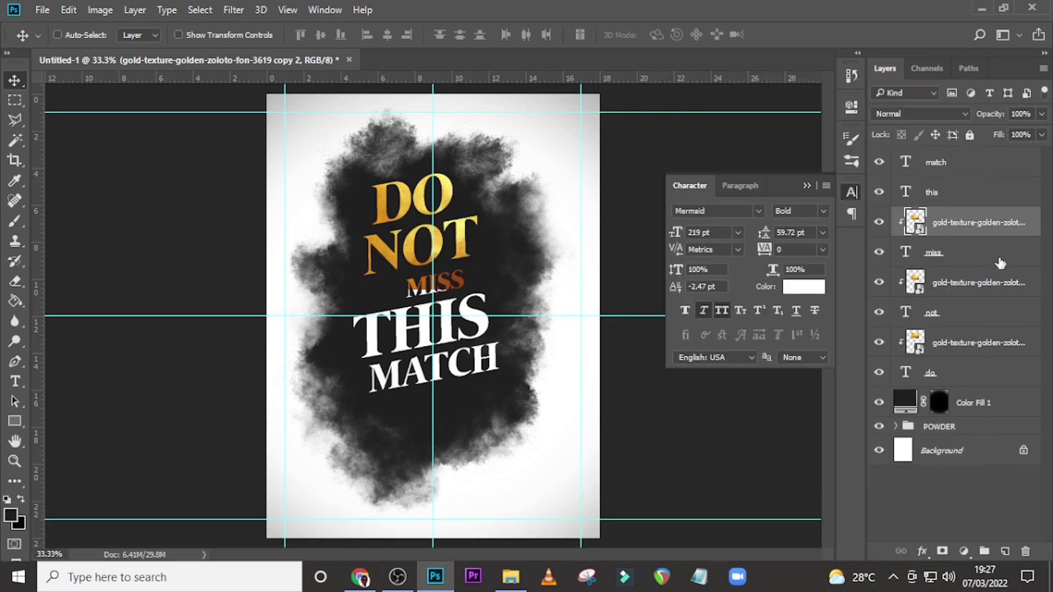
pyautogui.moveTo(972, 223); pyautogui.dragTo(971, 183)
pyautogui.rightClick(960, 191)
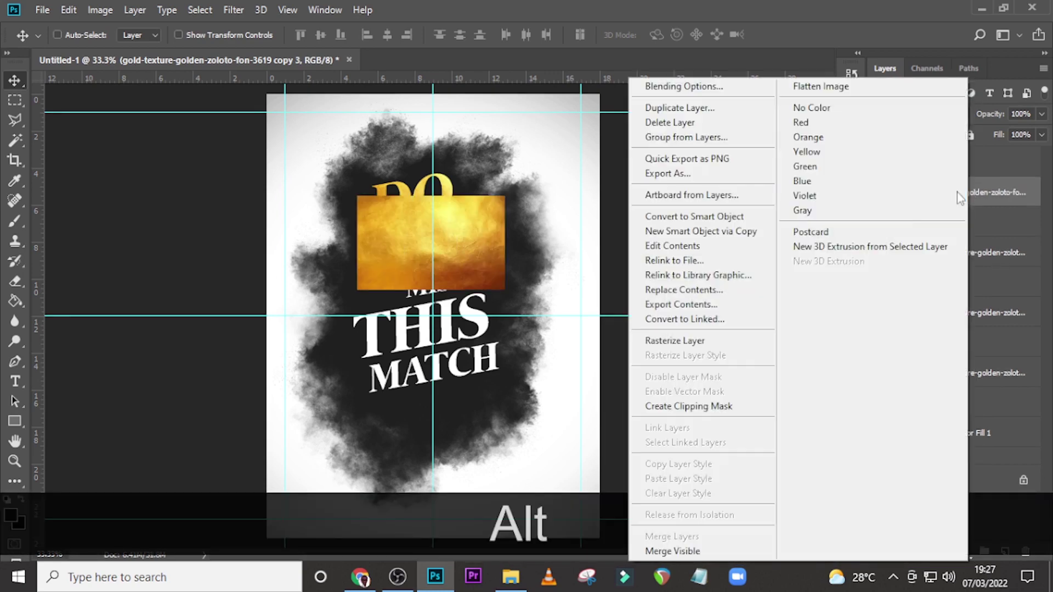
pyautogui.click(705, 406)
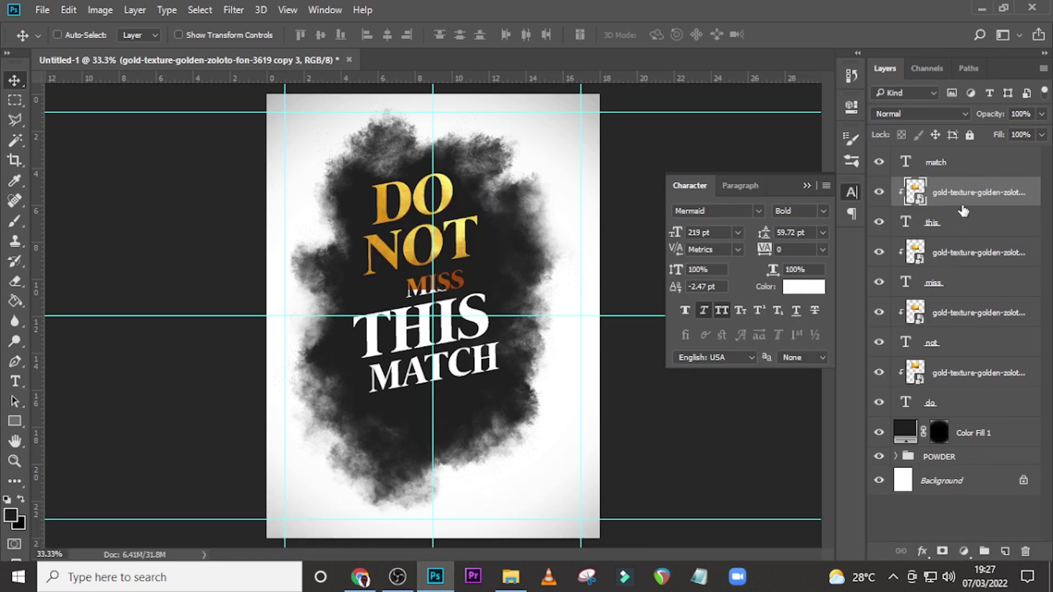
pyautogui.moveTo(968, 192); pyautogui.dragTo(969, 159)
pyautogui.rightClick(966, 162)
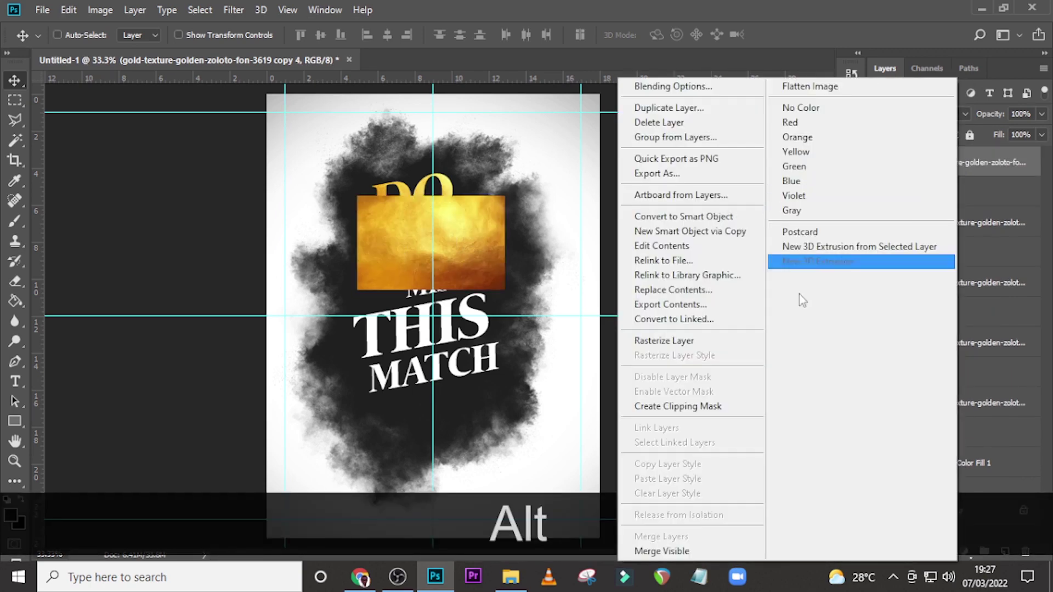
pyautogui.click(705, 406)
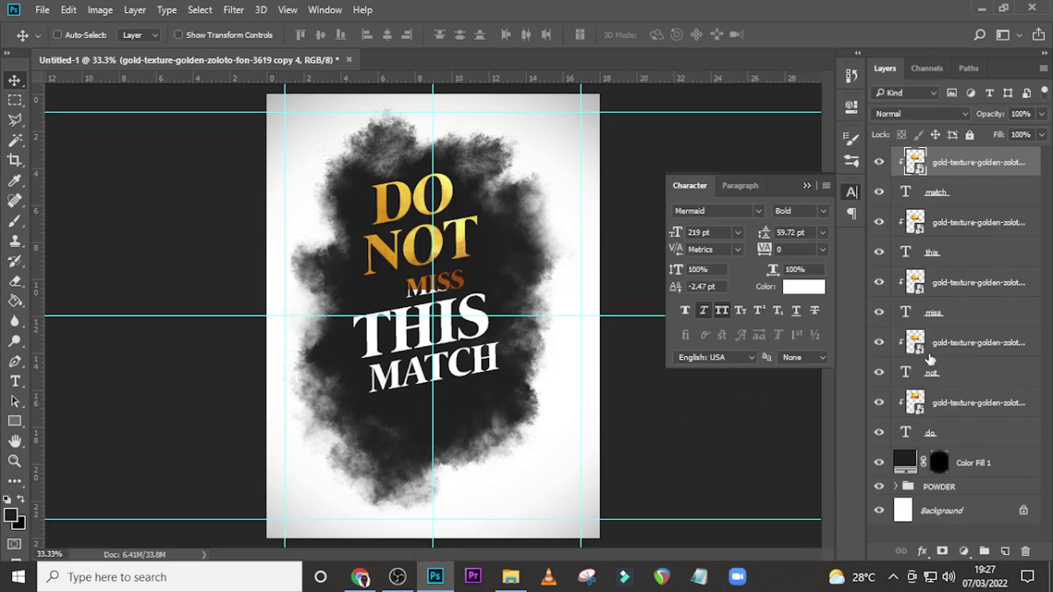
# - Move the MISS and THIS gold textures down over their words and enlarge the THIS texture to about 78%
pyautogui.click(944, 282)
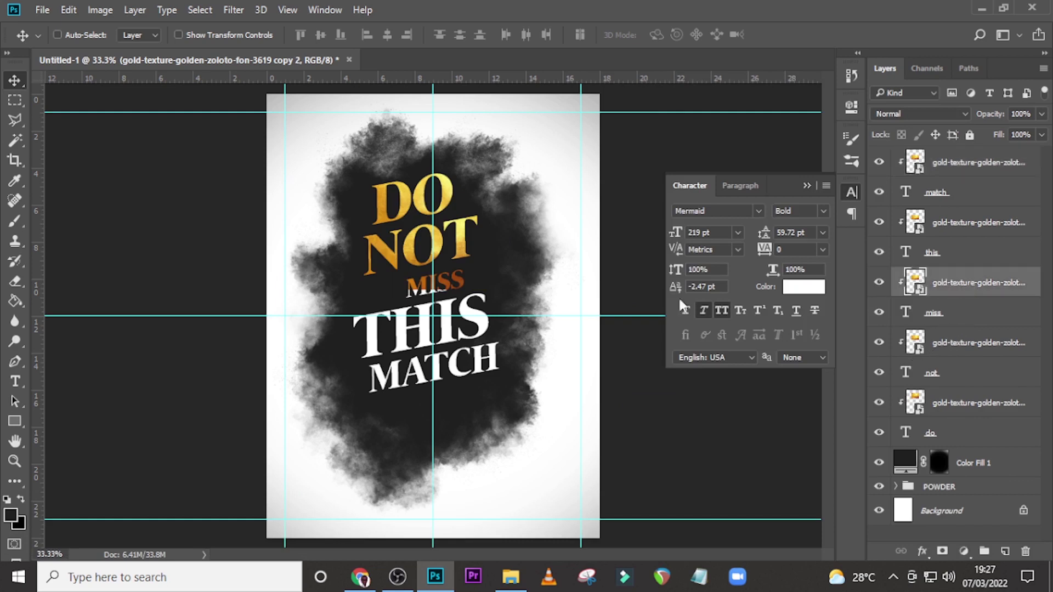
pyautogui.moveTo(458, 288); pyautogui.dragTo(433, 358)
pyautogui.click(960, 226)
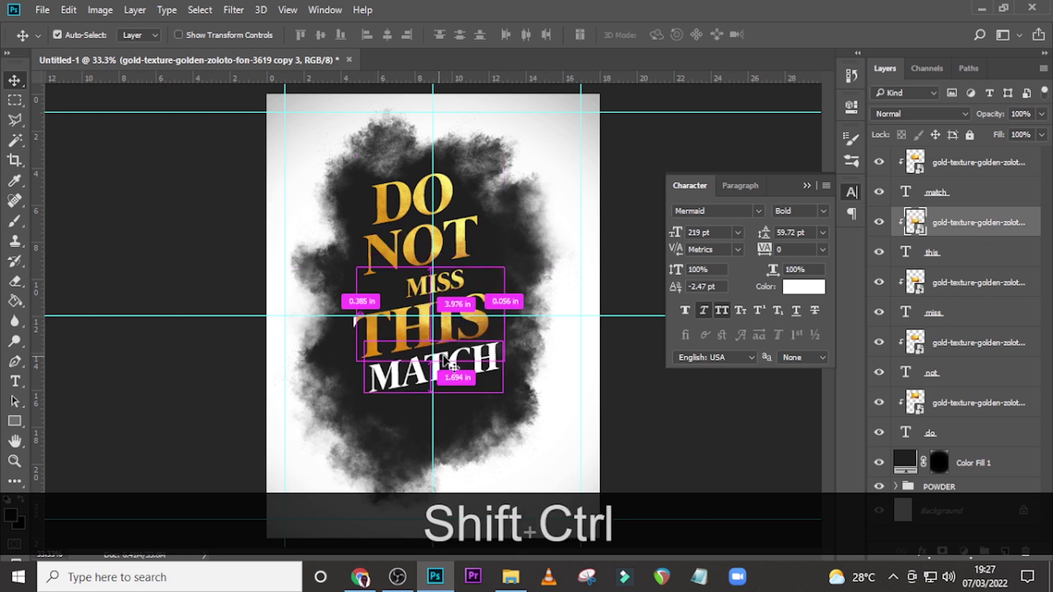
pyautogui.hotkey('ctrl', 't')
pyautogui.moveTo(507, 262); pyautogui.dragTo(565, 226)
pyautogui.moveTo(519, 313); pyautogui.dragTo(510, 329)
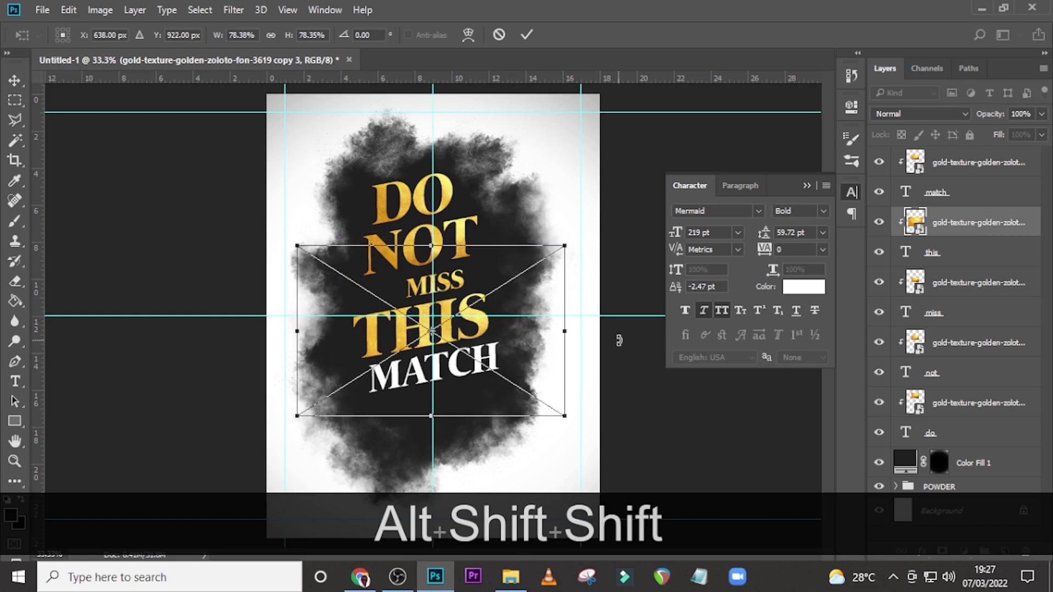
pyautogui.press('Return')
# - Move the MATCH gold texture down over its word and enlarge it to about 66% so it fills the letters
pyautogui.click(961, 164)
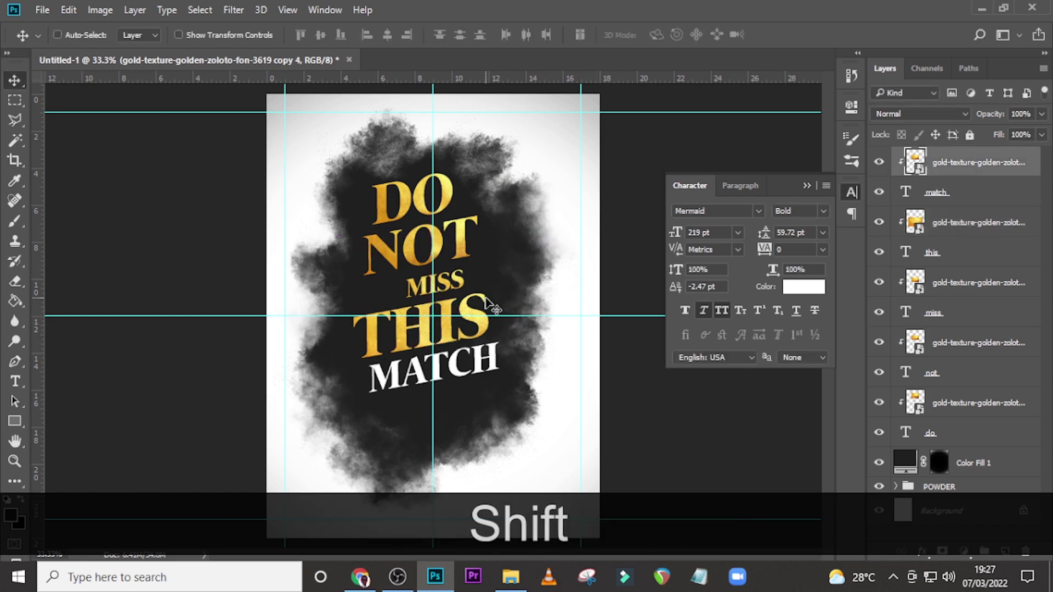
pyautogui.moveTo(496, 308); pyautogui.dragTo(493, 417)
pyautogui.hotkey('ctrl', 'shift', 't')
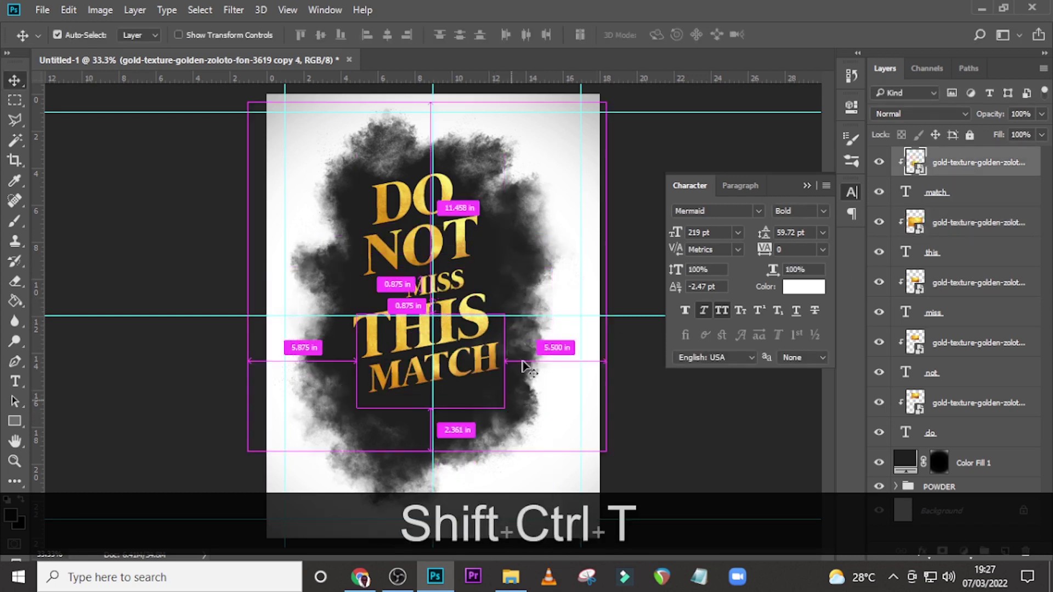
pyautogui.moveTo(505, 313); pyautogui.dragTo(540, 285)
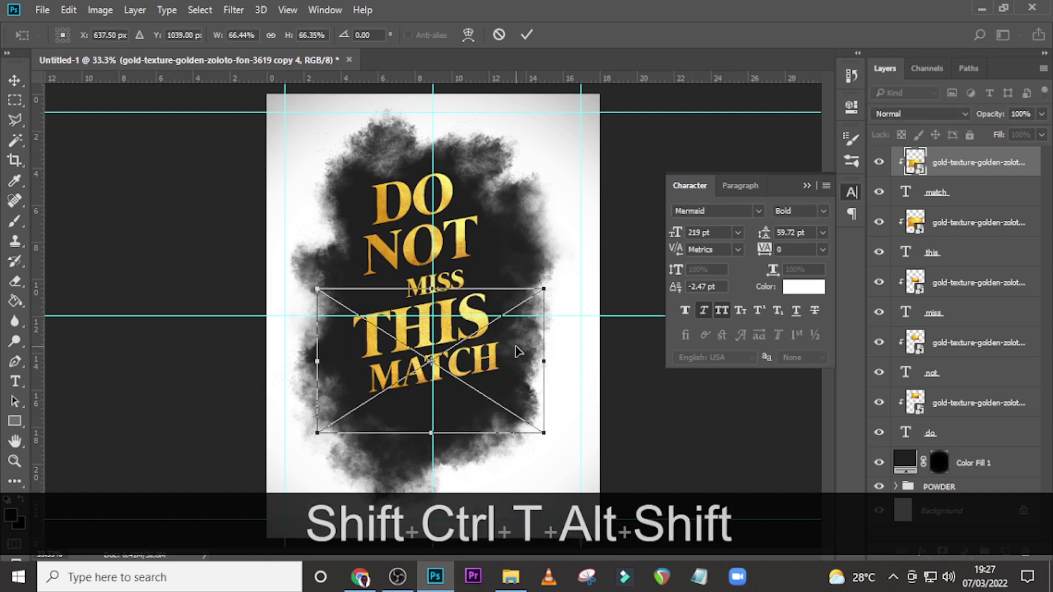
pyautogui.moveTo(521, 349)
pyautogui.mouseDown()
pyautogui.moveTo(513, 379)
pyautogui.moveTo(510, 327)
pyautogui.moveTo(513, 353)
pyautogui.mouseUp()
pyautogui.press('Return')
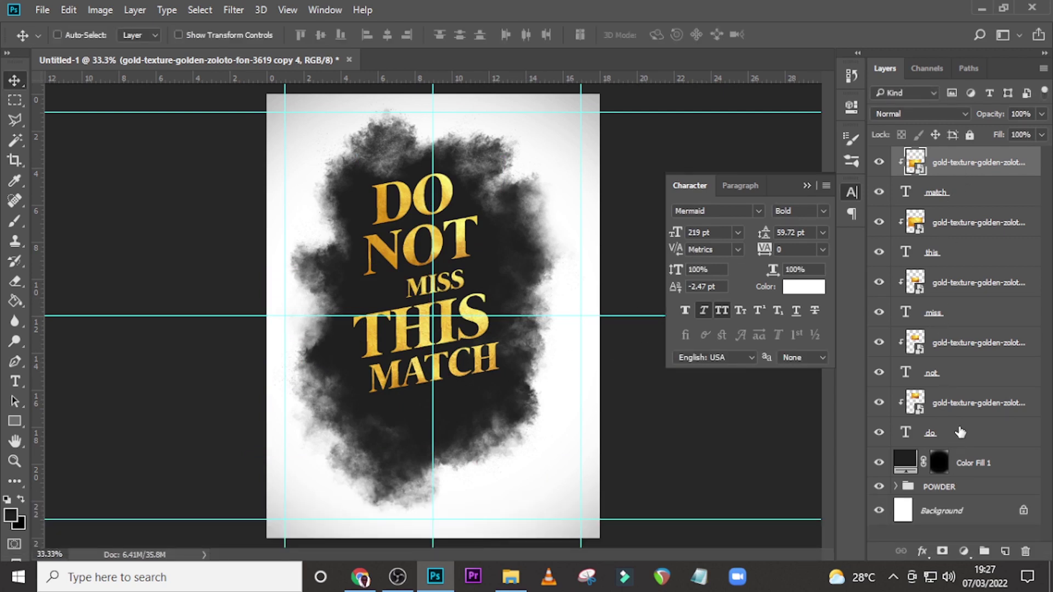
# - Add a black Multiply drop shadow at 76% opacity and a 90° angle to the MATCH text, adjusting its distance and spread
pyautogui.click(1009, 195)
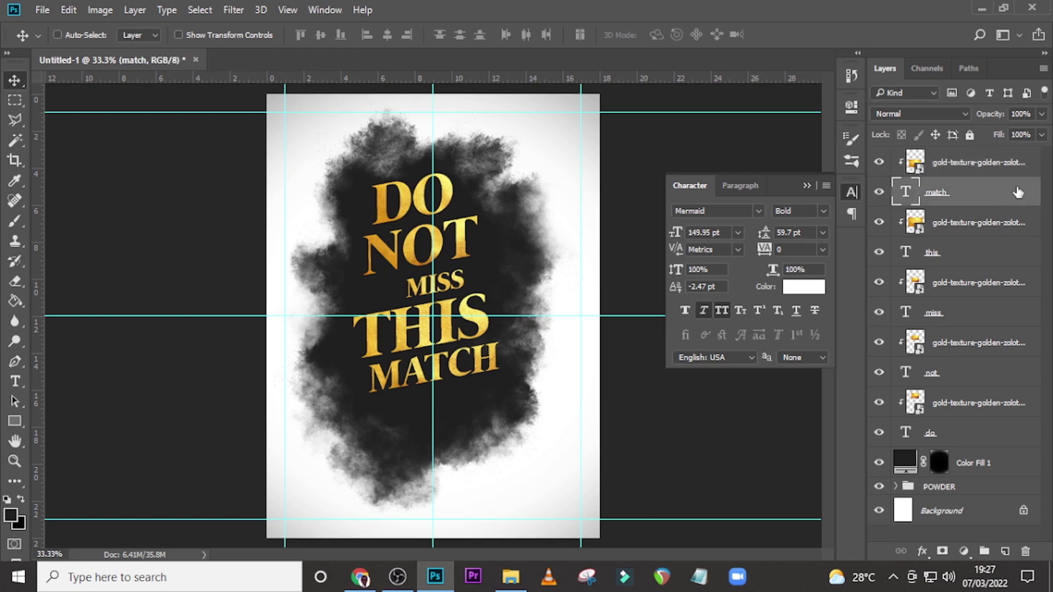
pyautogui.doubleClick(1017, 192)
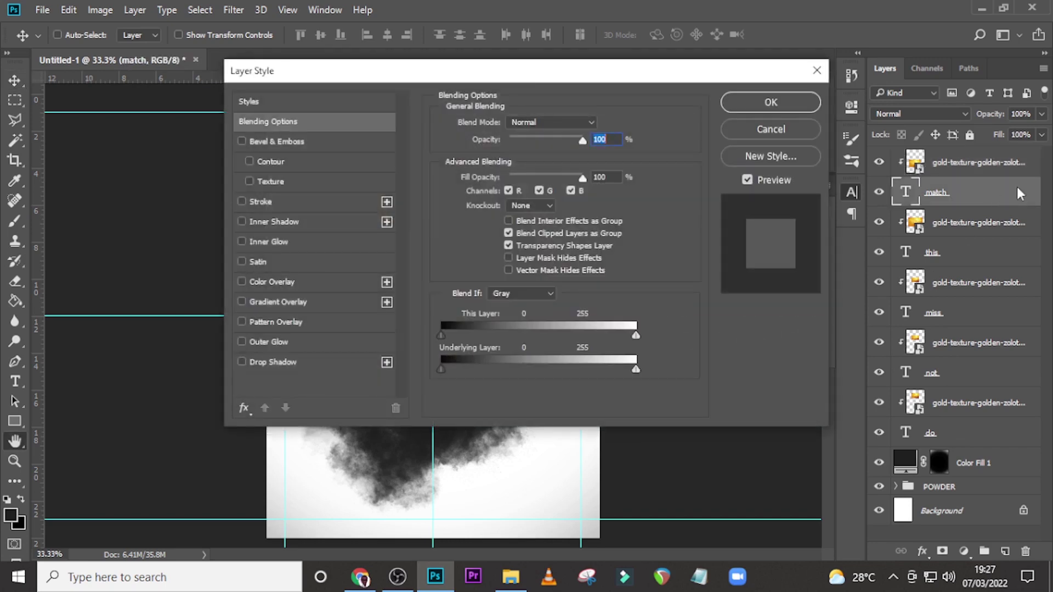
pyautogui.click(287, 365)
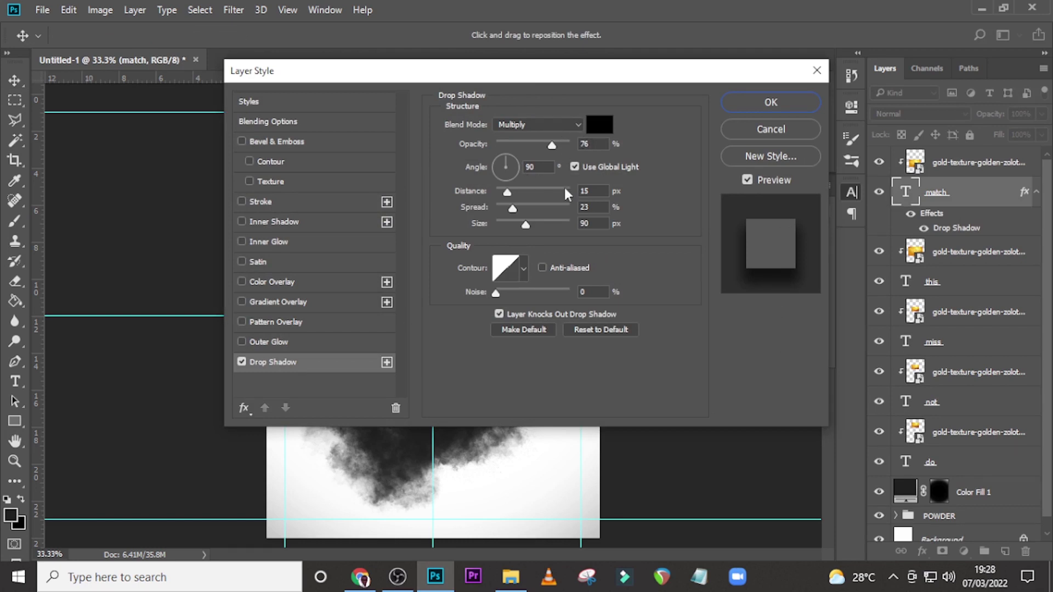
pyautogui.click(596, 190)
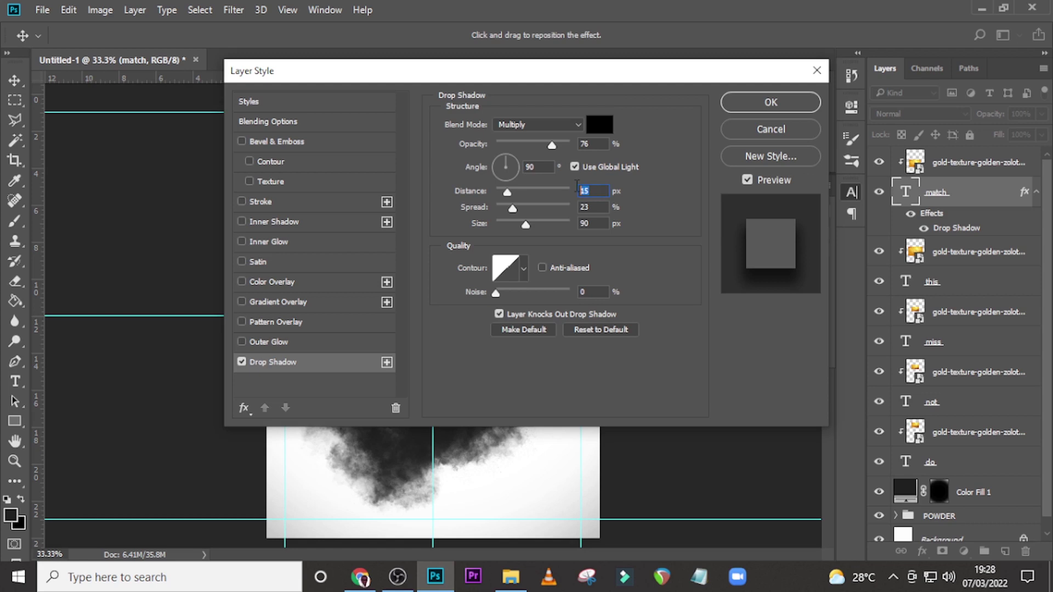
pyautogui.click(597, 207)
pyautogui.write('98')
pyautogui.press('Return')
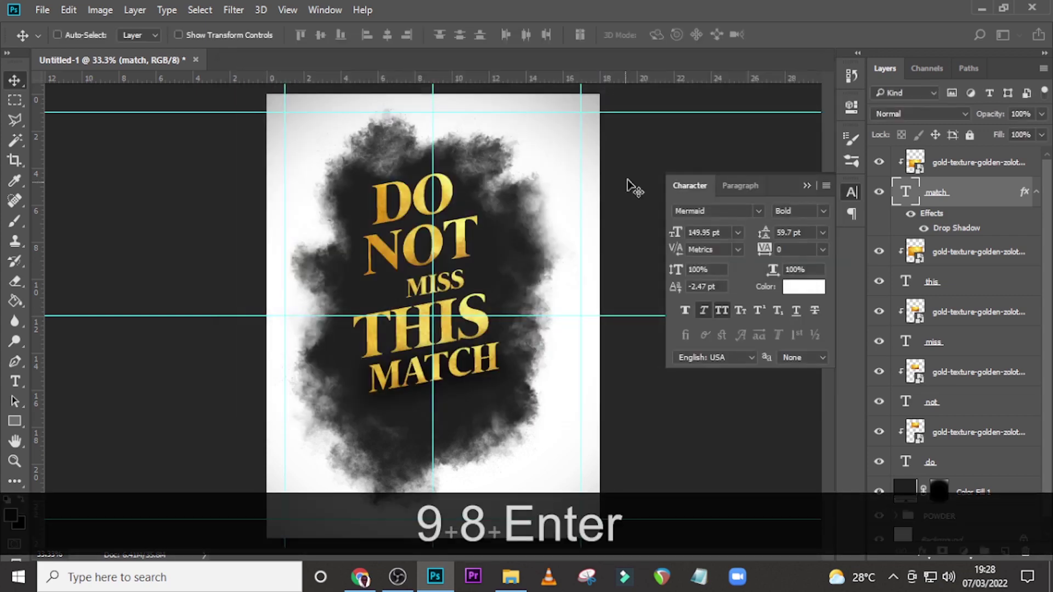
# - Copy the MATCH layer style and paste it onto the THIS, MISS, NOT and DO text layers
pyautogui.click(1035, 193)
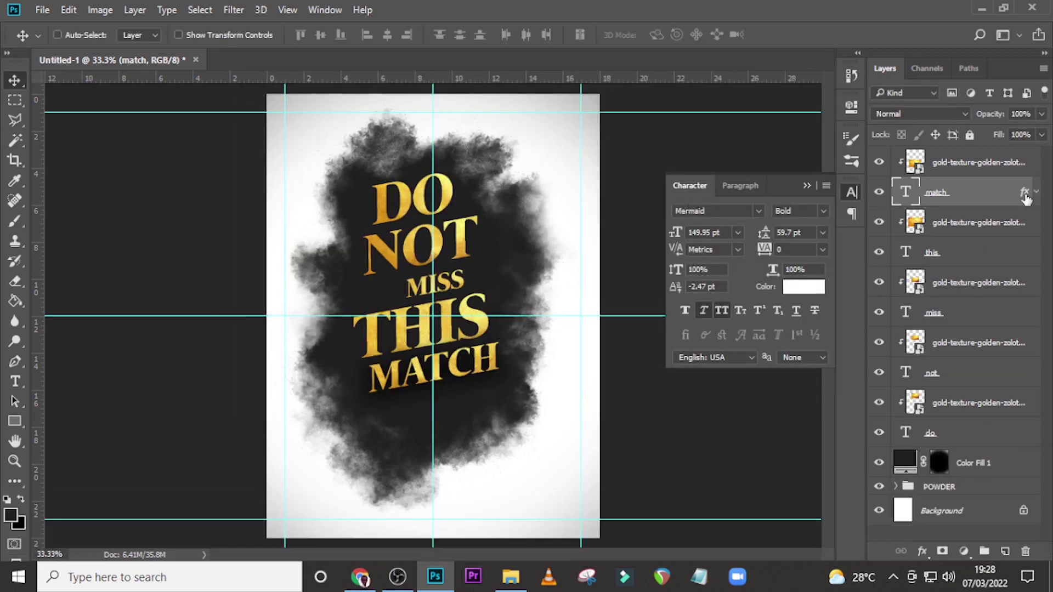
pyautogui.rightClick(1027, 198)
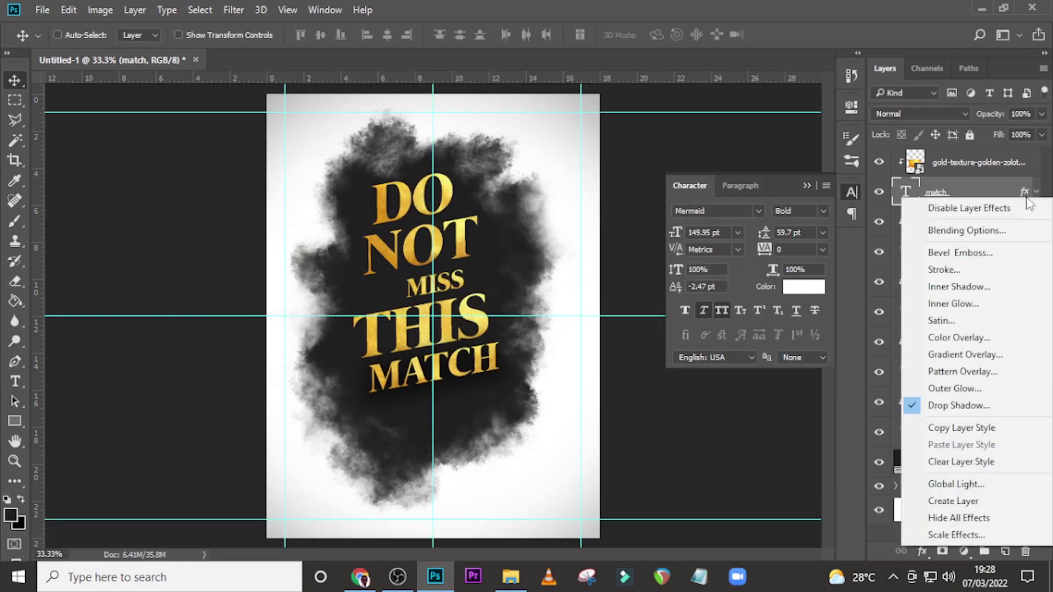
pyautogui.click(959, 428)
pyautogui.click(956, 255)
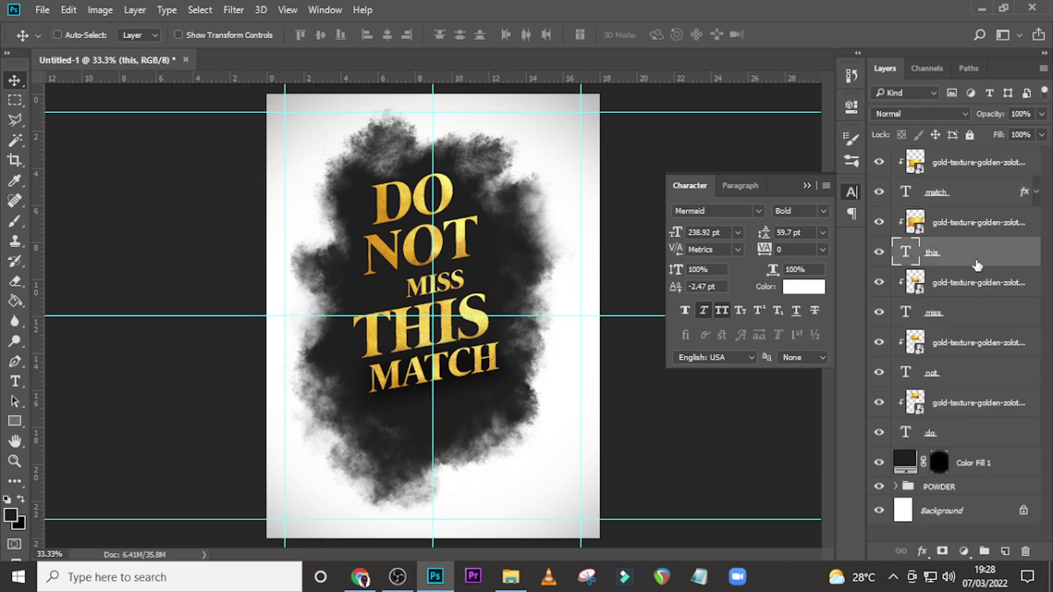
pyautogui.press('ctrl')
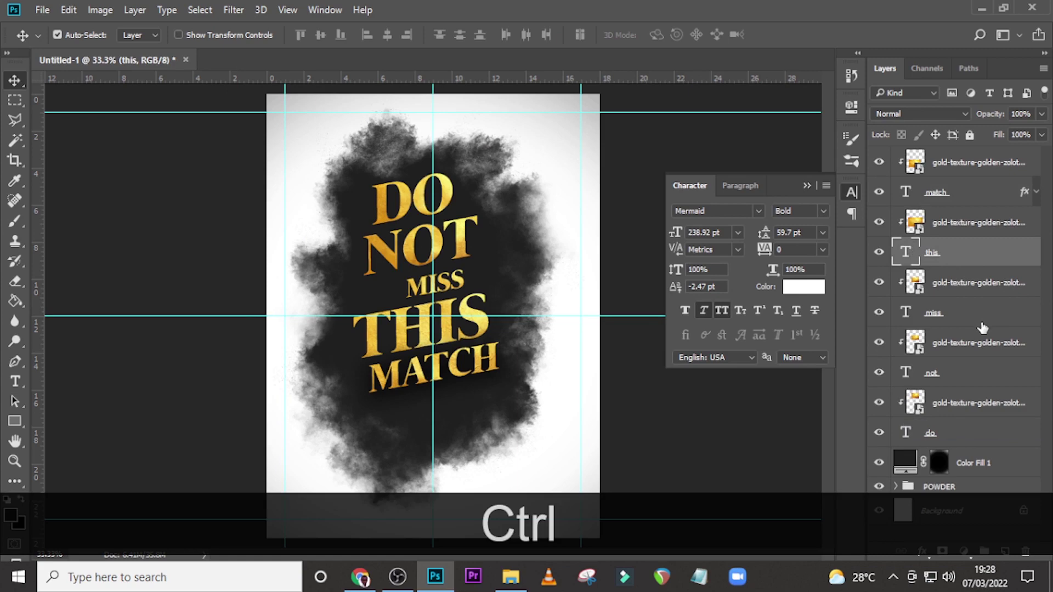
pyautogui.keyDown('ctrl'); pyautogui.click(968, 322); pyautogui.keyUp('ctrl')
pyautogui.keyDown('ctrl'); pyautogui.click(979, 378); pyautogui.keyUp('ctrl')
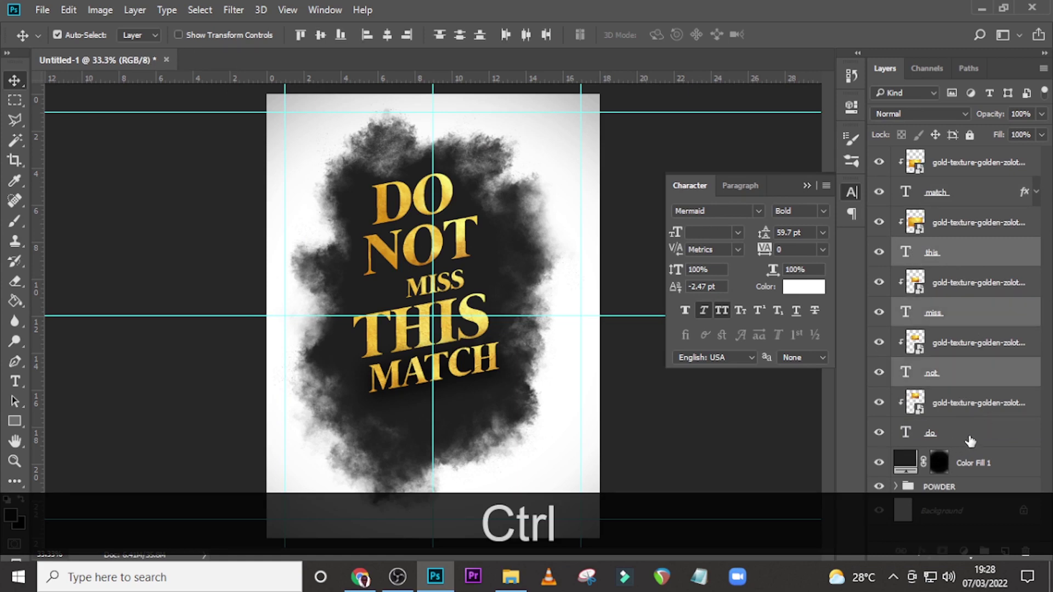
pyautogui.keyDown('ctrl'); pyautogui.click(992, 443); pyautogui.keyUp('ctrl')
pyautogui.rightClick(1010, 381)
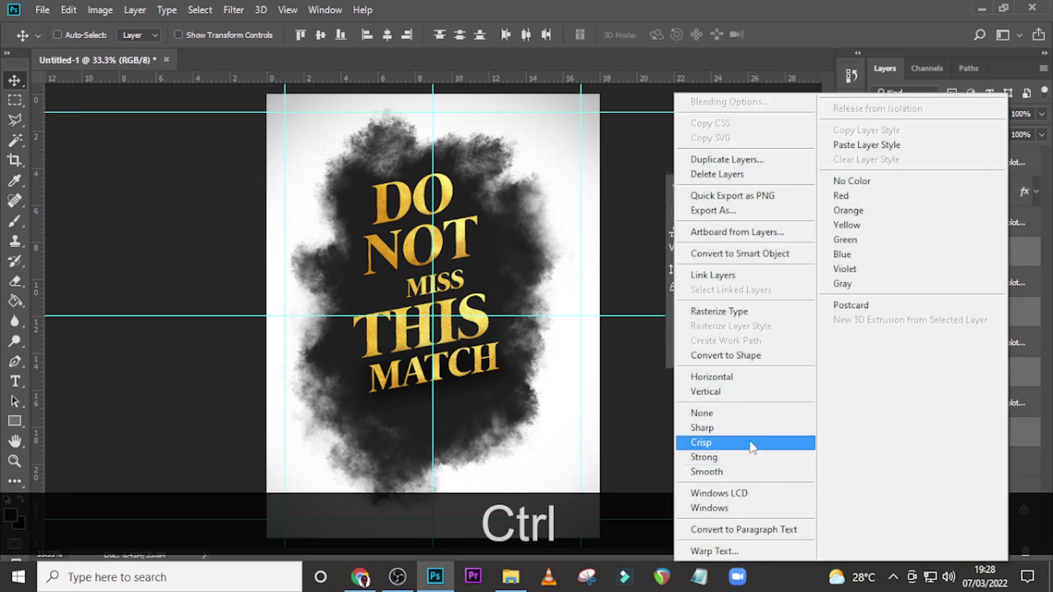
pyautogui.click(854, 144)
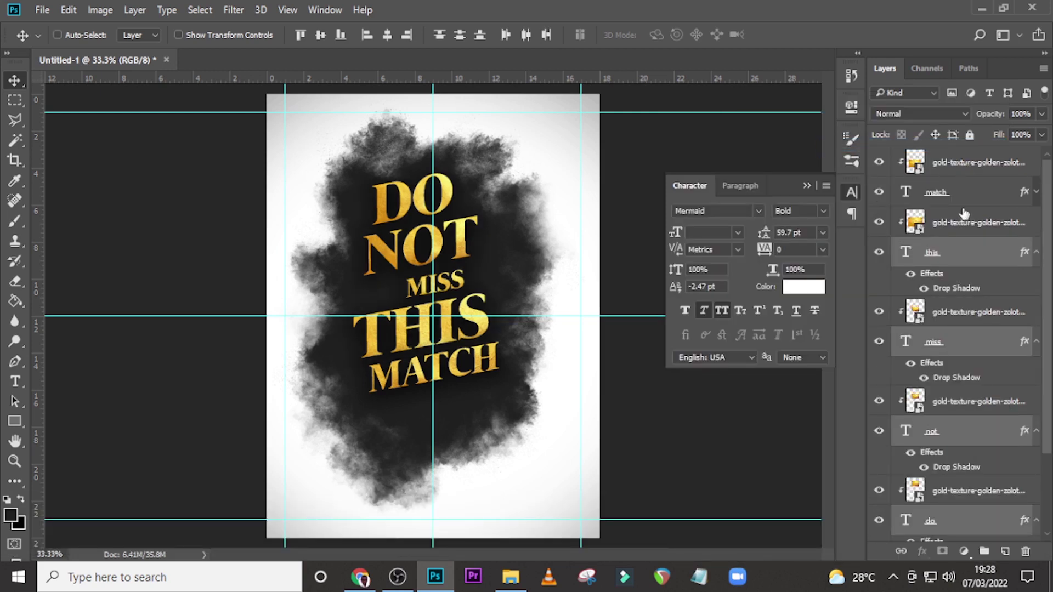
# - Collapse the effects lists of all the text layers
pyautogui.click(1036, 193)
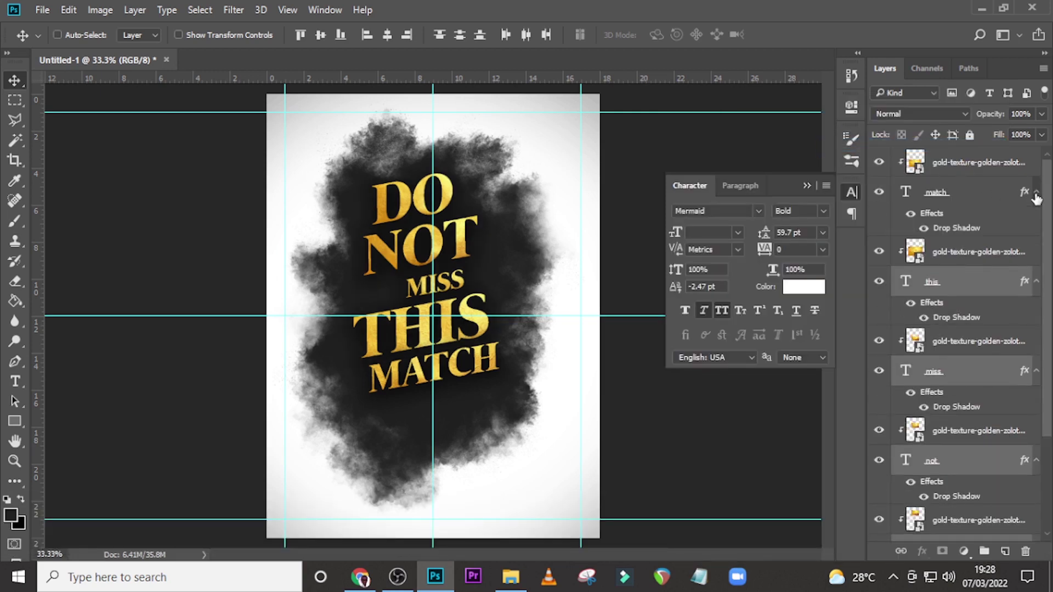
pyautogui.click(1037, 193)
pyautogui.keyDown('alt'); pyautogui.click(1037, 252); pyautogui.keyUp('alt')
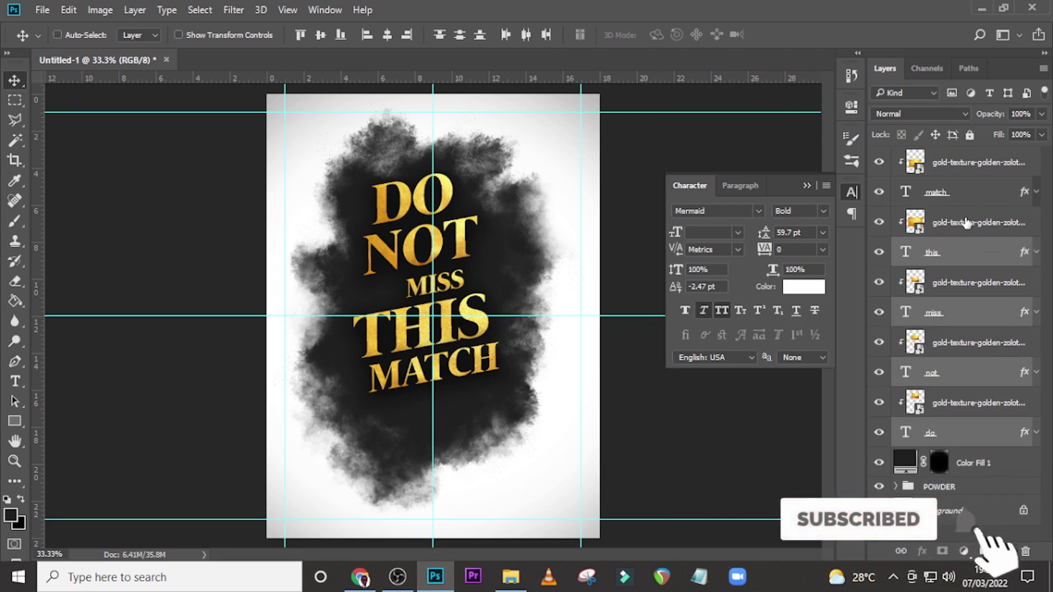
# - Move the MISS text layer together with its clipped gold texture below the DO layer, directly above Color Fill 1
pyautogui.click(953, 205)
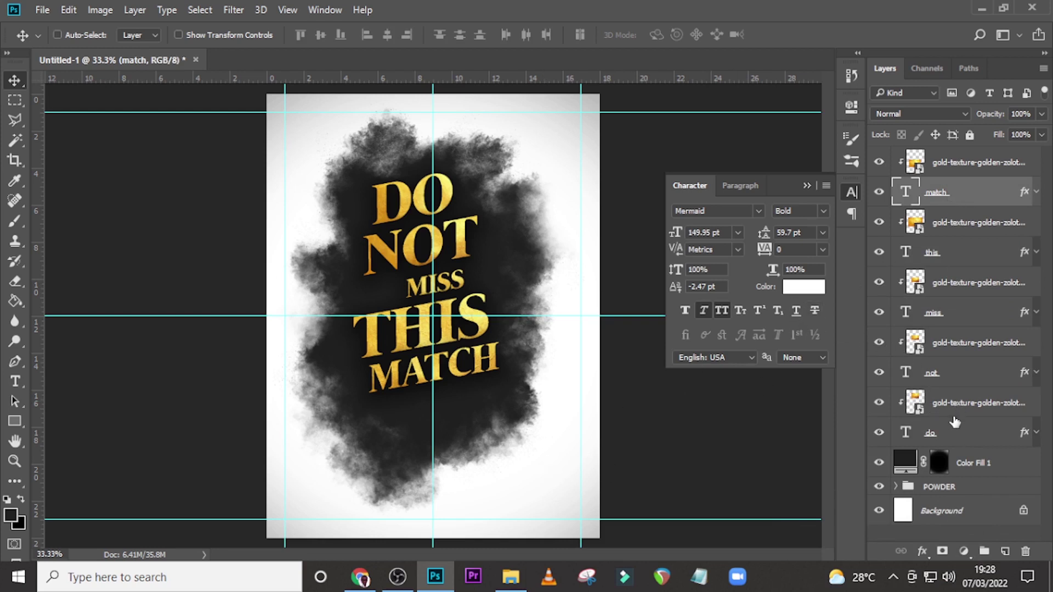
pyautogui.click(936, 345)
pyautogui.keyDown('ctrl'); pyautogui.click(953, 314); pyautogui.keyUp('ctrl')
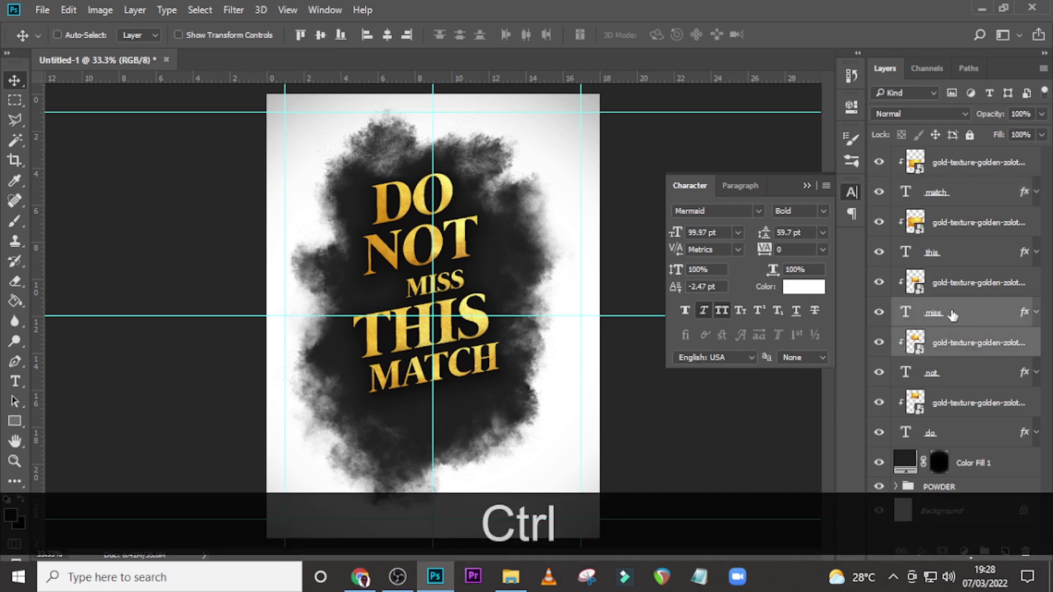
pyautogui.keyDown('ctrl'); pyautogui.click(986, 331); pyautogui.keyUp('ctrl')
pyautogui.keyDown('ctrl'); pyautogui.click(964, 294); pyautogui.keyUp('ctrl')
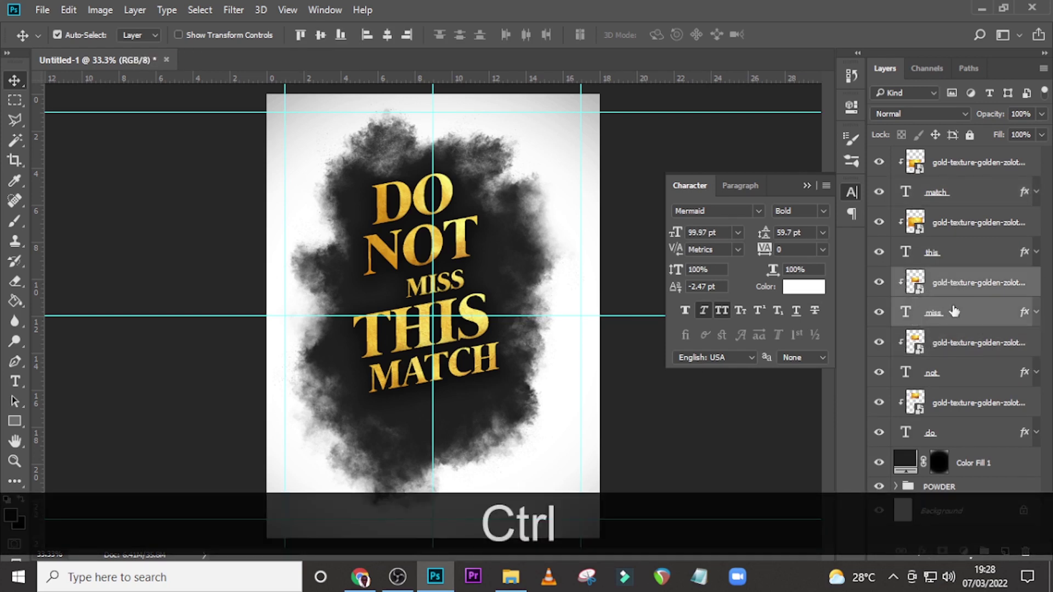
pyautogui.moveTo(954, 312); pyautogui.dragTo(951, 454)
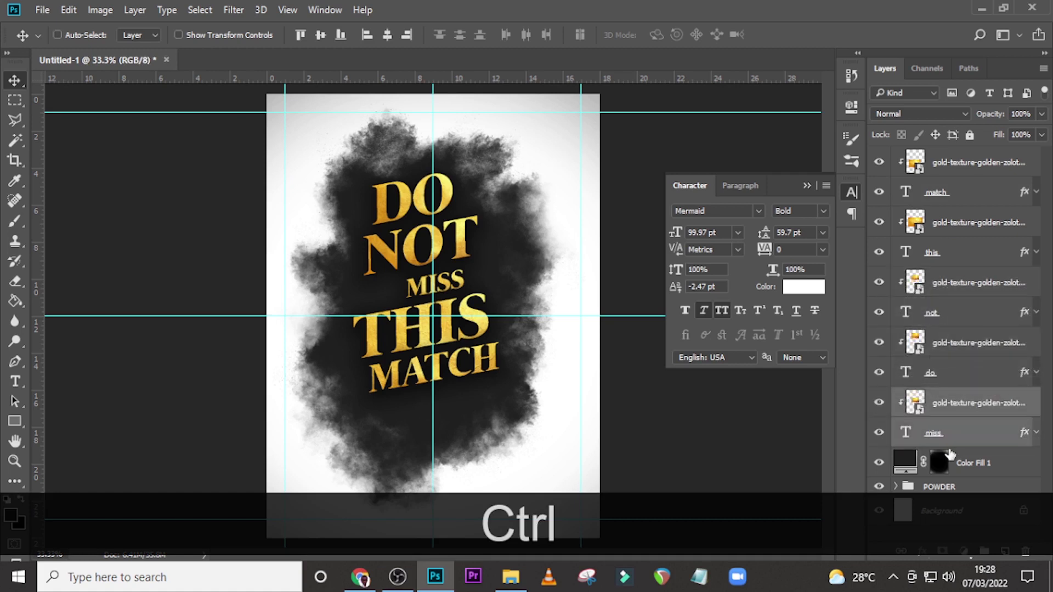
# - Group the Color Fill 1 layer with the POWDER group and name the new group BG
pyautogui.click(938, 434)
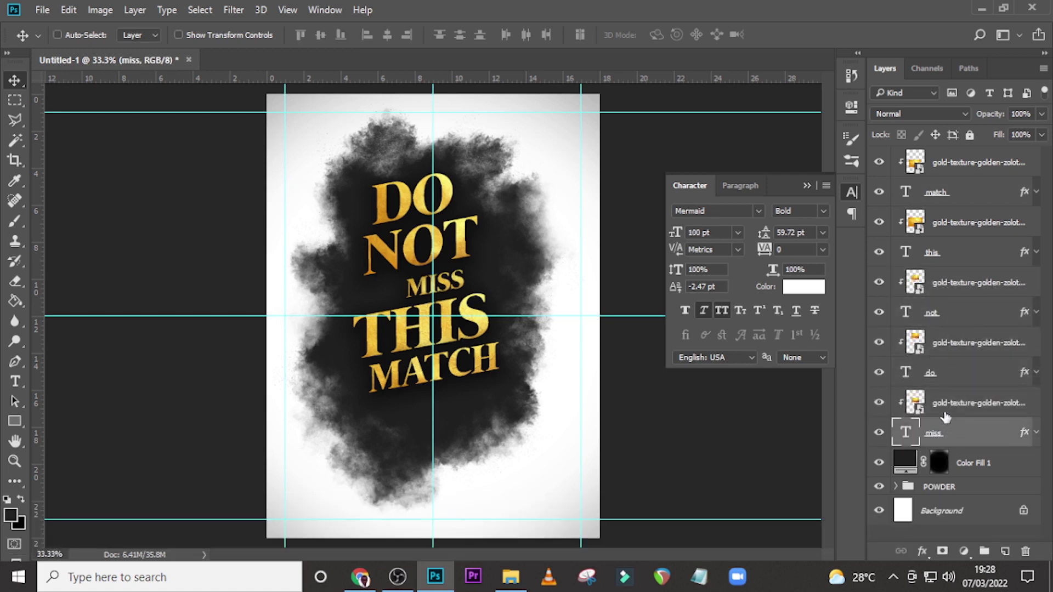
pyautogui.click(949, 410)
pyautogui.click(971, 468)
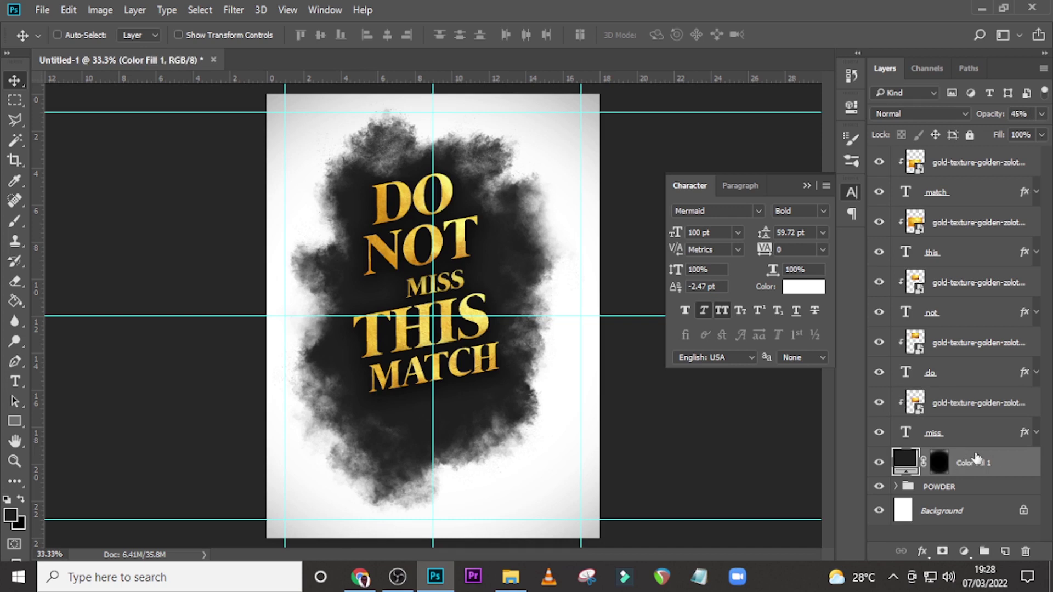
pyautogui.keyDown('shift'); pyautogui.click(964, 490); pyautogui.keyUp('shift')
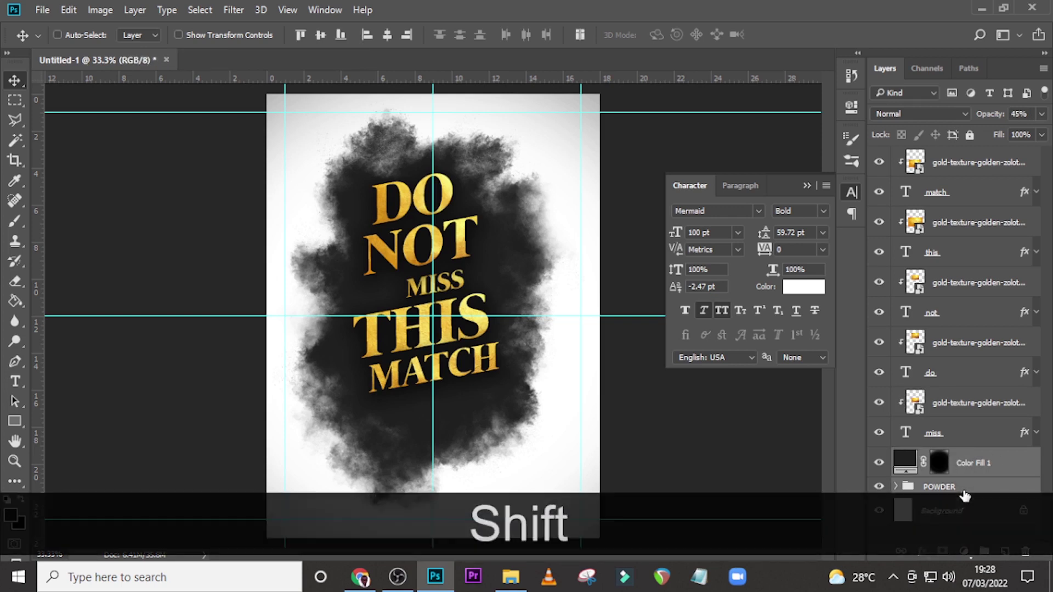
pyautogui.hotkey('shift', 'ctrl', 'g')
pyautogui.doubleClick(942, 459)
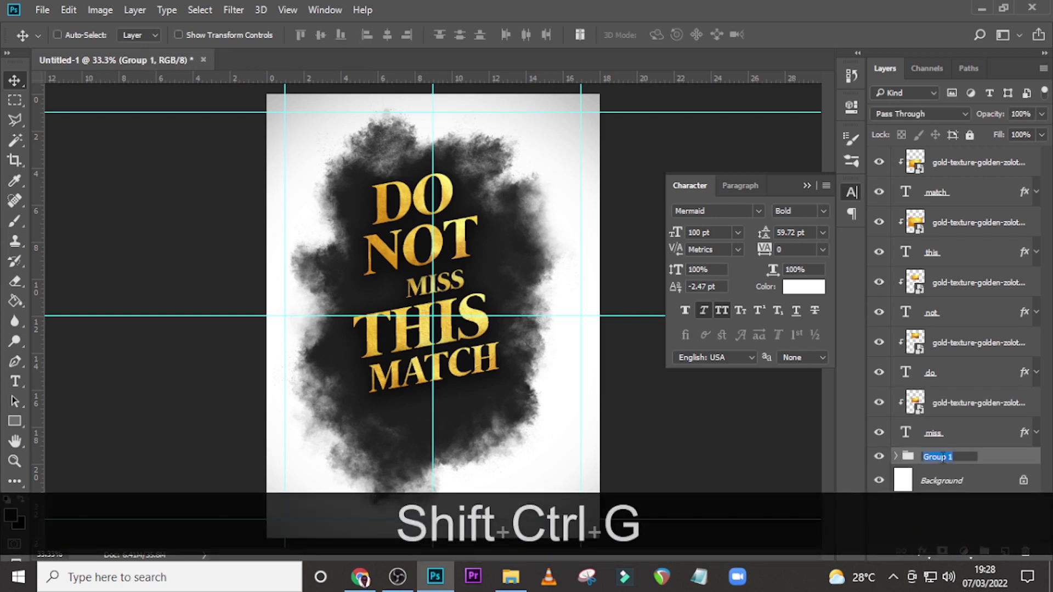
pyautogui.press('capslock')
pyautogui.write('BG')
pyautogui.press('Return')
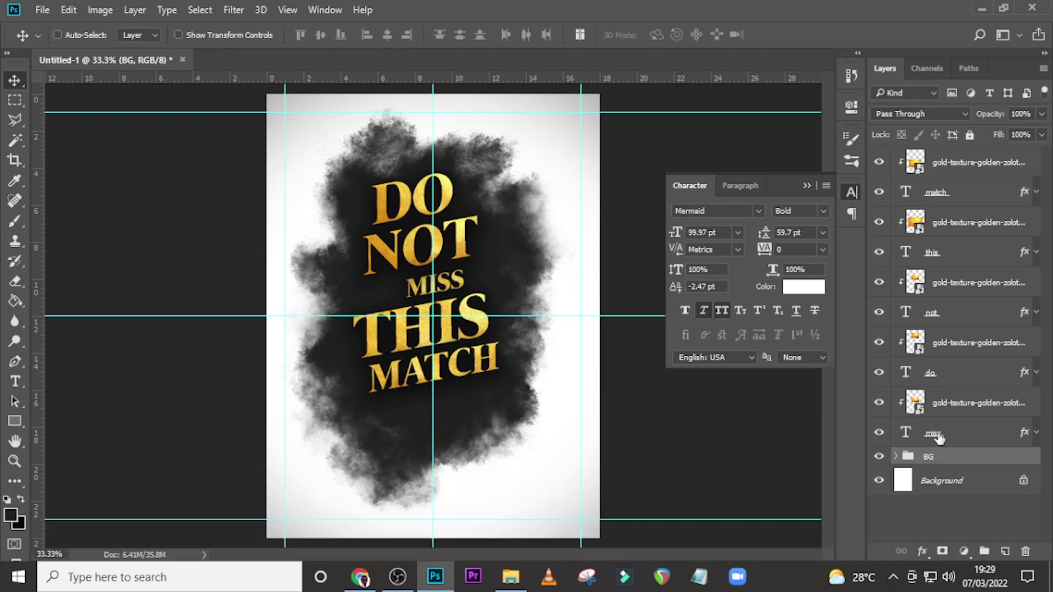
# - Group all the title text layers and their clipped gold textures, and name the group PHOTOS
pyautogui.click(939, 435)
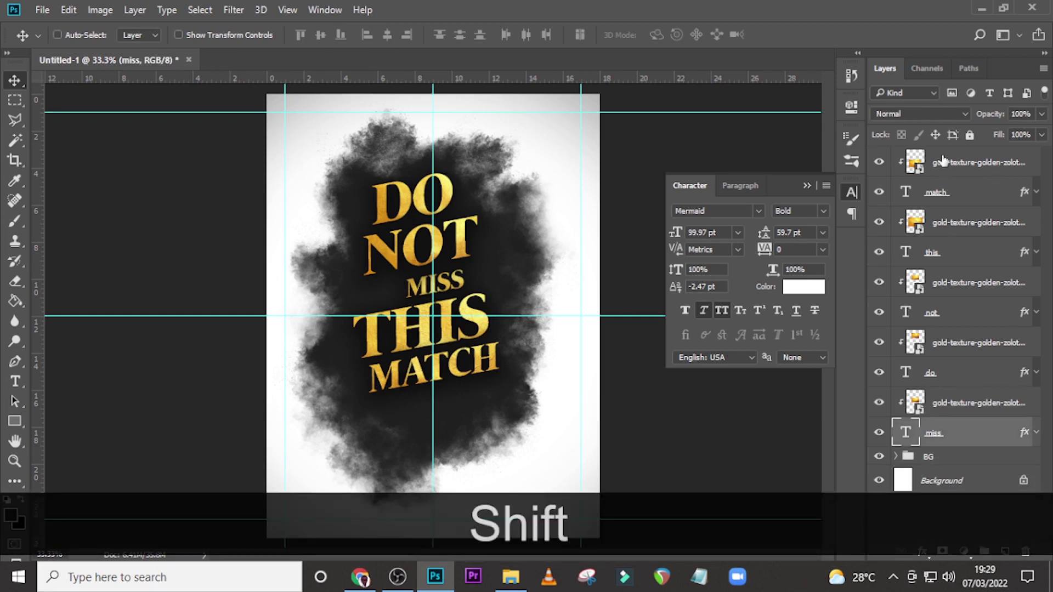
pyautogui.keyDown('shift'); pyautogui.click(942, 160); pyautogui.keyUp('shift')
pyautogui.hotkey('ctrl', 'shift', 'g')
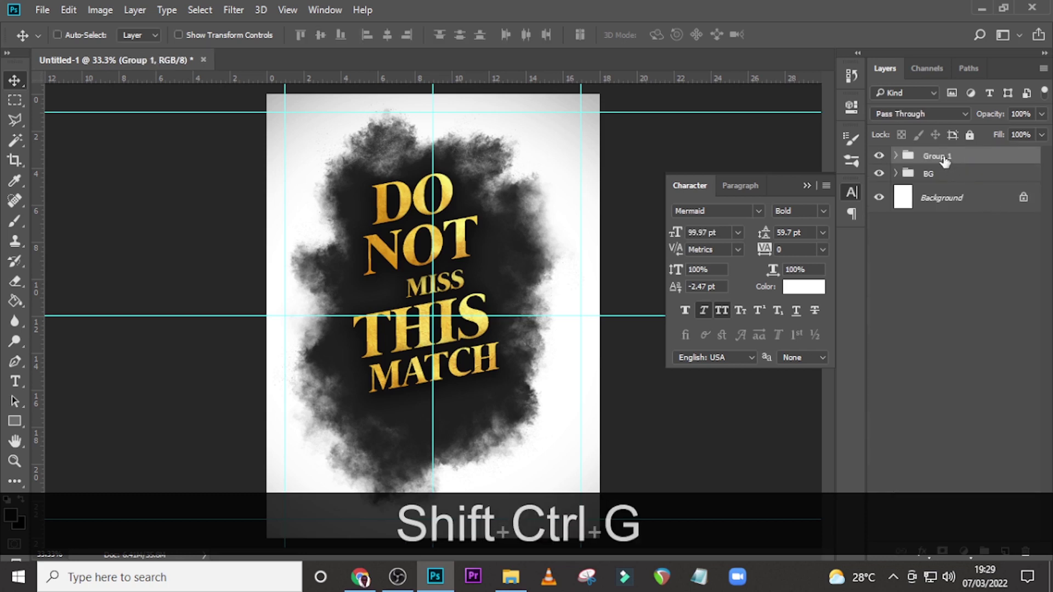
pyautogui.doubleClick(939, 156)
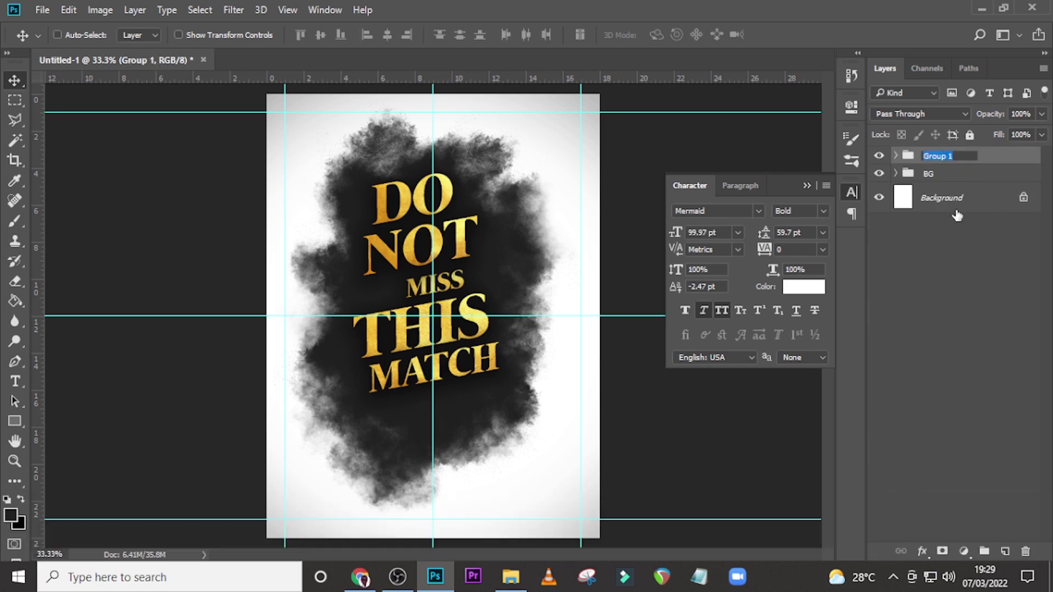
pyautogui.write('PH')
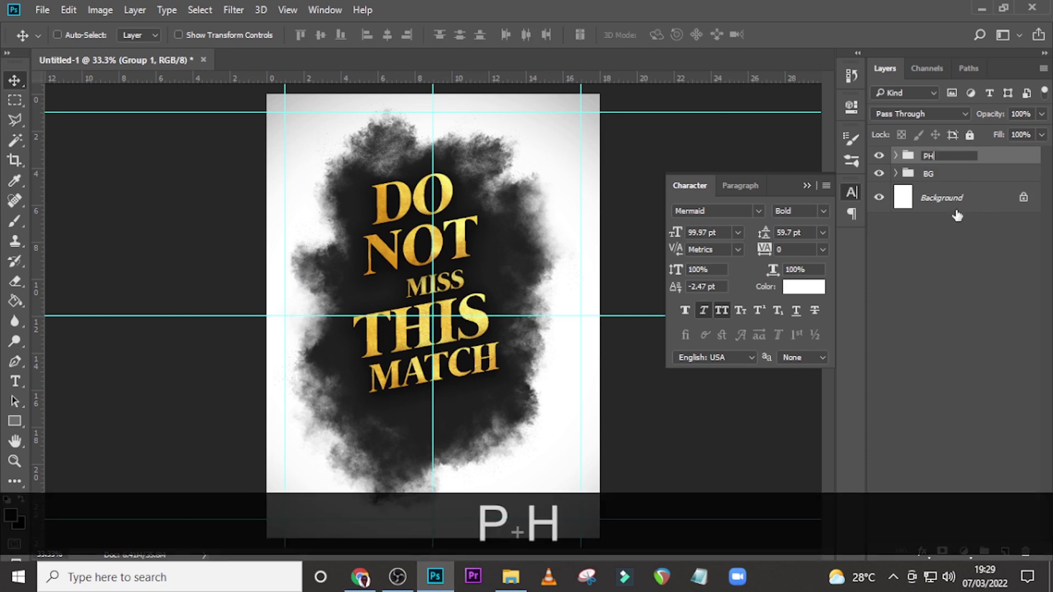
pyautogui.write('OTOS')
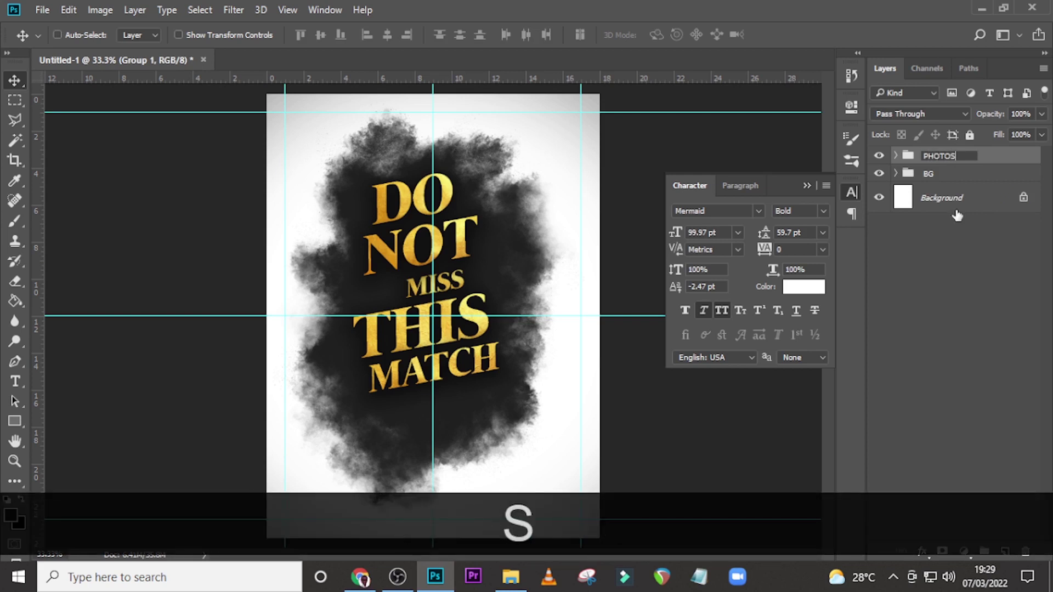
pyautogui.press('Return')
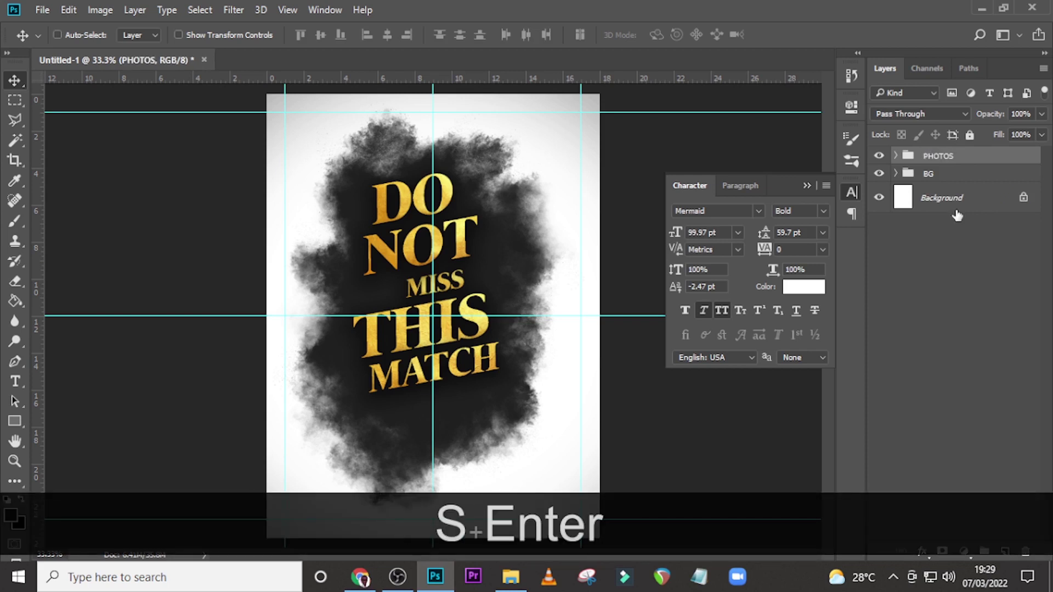
# - Expand the PHOTOS group and place 1.png from the DONE folder directly above the gold texture of MISS
pyautogui.click(896, 157)
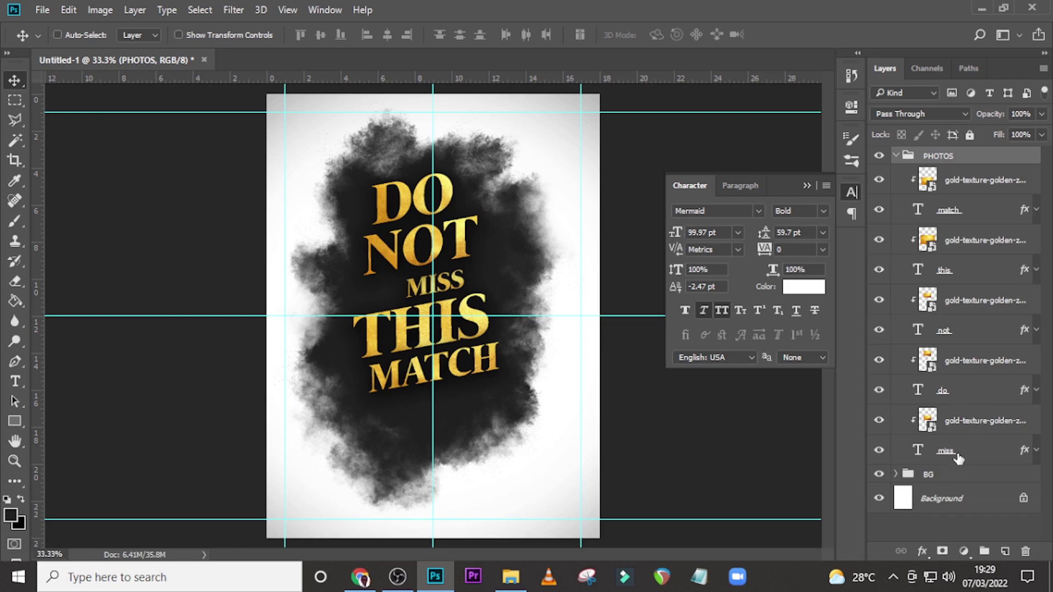
pyautogui.click(958, 458)
pyautogui.click(991, 430)
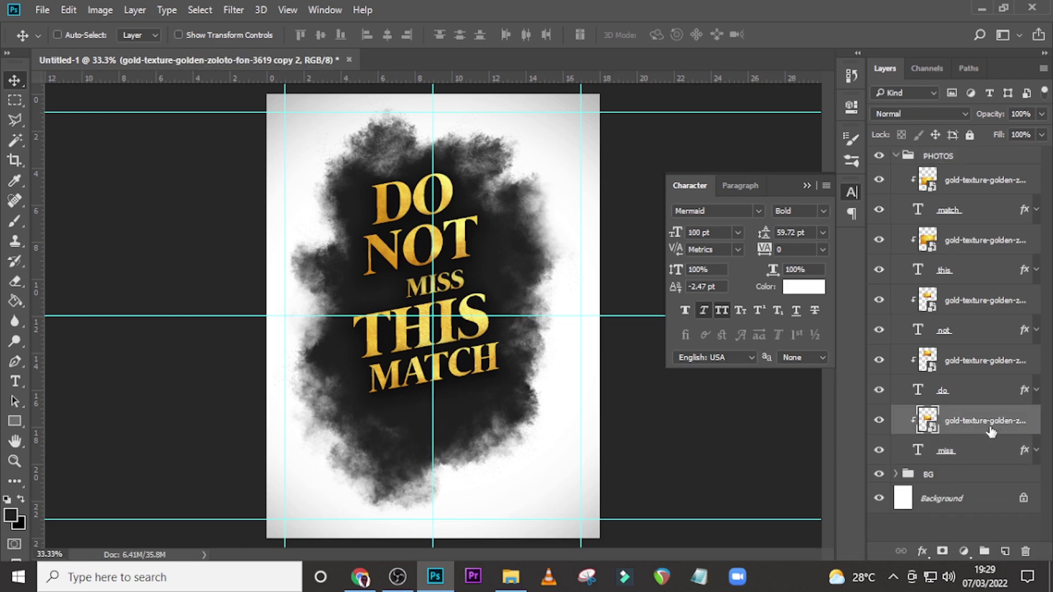
pyautogui.click(512, 577)
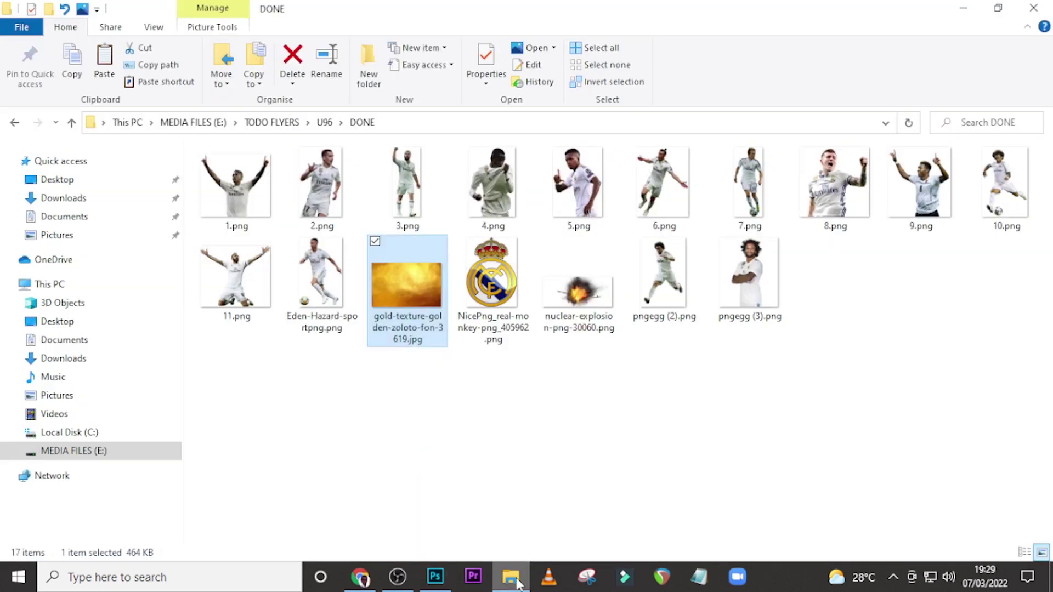
pyautogui.moveTo(236, 186); pyautogui.dragTo(442, 367)
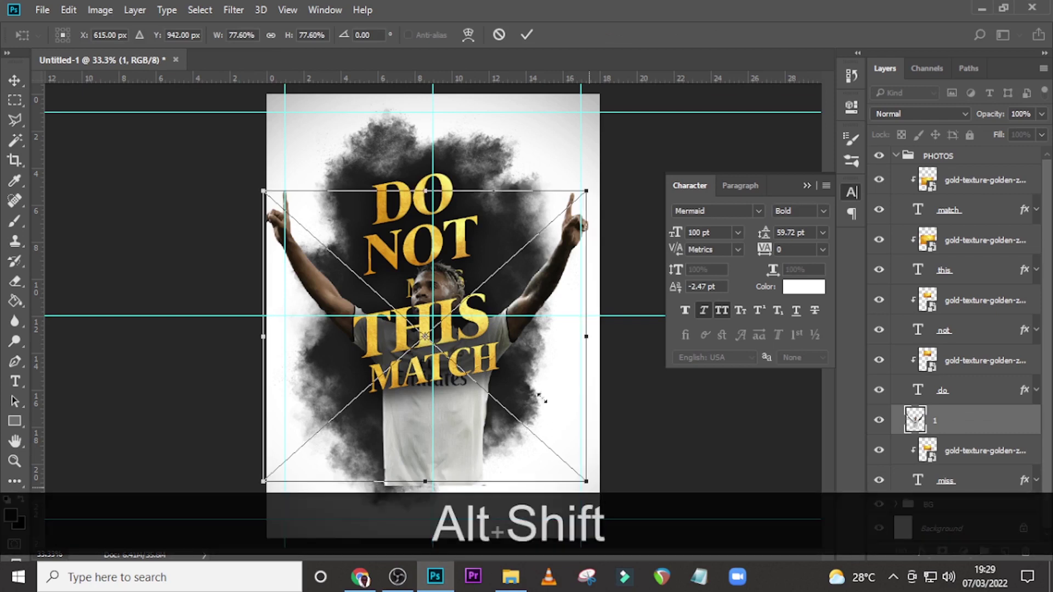
# - Shrink player image 1, position it at the upper left of the word DO, and move its layer below the MISS text layer
pyautogui.moveTo(590, 487); pyautogui.dragTo(404, 206)
pyautogui.moveTo(299, 94); pyautogui.dragTo(319, 112)
pyautogui.moveTo(376, 213); pyautogui.dragTo(424, 216)
pyautogui.hotkey('ctrl', 'z')
pyautogui.moveTo(389, 177); pyautogui.dragTo(391, 177)
pyautogui.doubleClick(391, 177)
pyautogui.moveTo(955, 421); pyautogui.dragTo(957, 489)
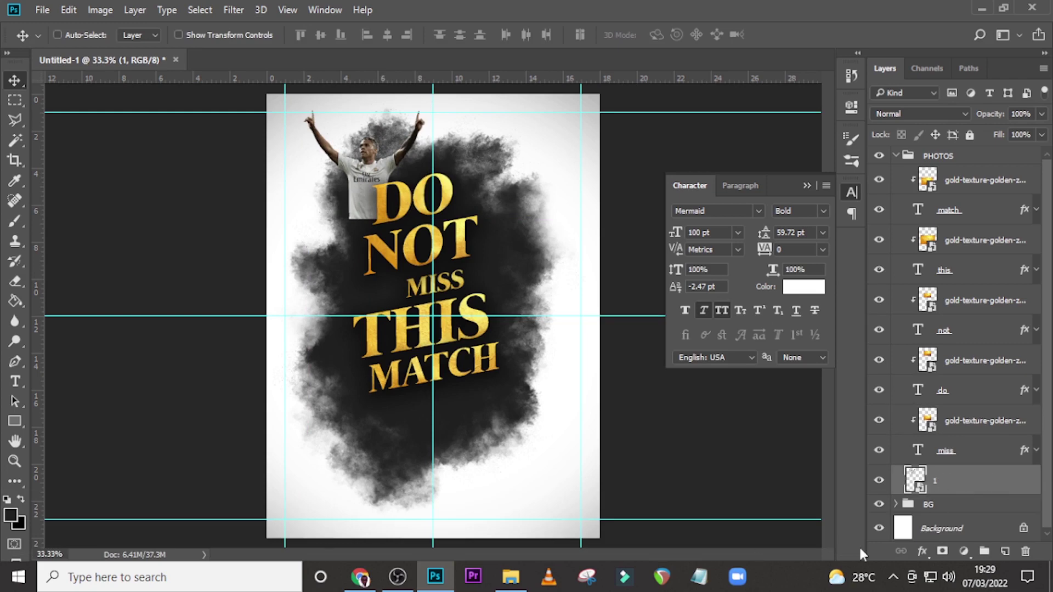
# - Place 2.png above layer 1, scale it down, rotate it -5.86° and position it behind the word DO, beside the first player
pyautogui.click(511, 577)
pyautogui.moveTo(335, 203); pyautogui.dragTo(390, 265)
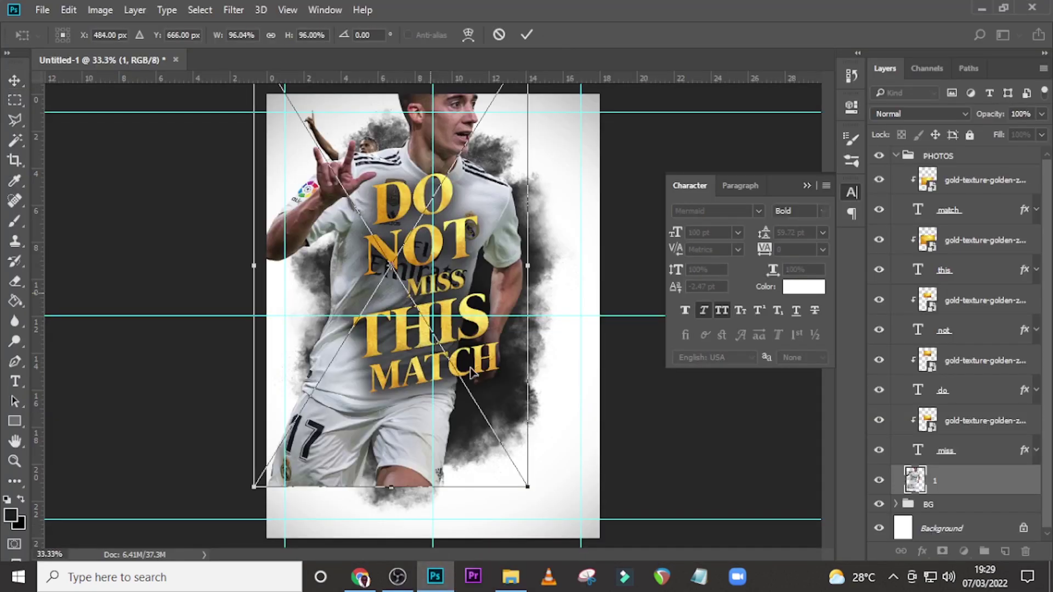
pyautogui.moveTo(524, 487); pyautogui.dragTo(410, 239)
pyautogui.moveTo(447, 194); pyautogui.dragTo(440, 187)
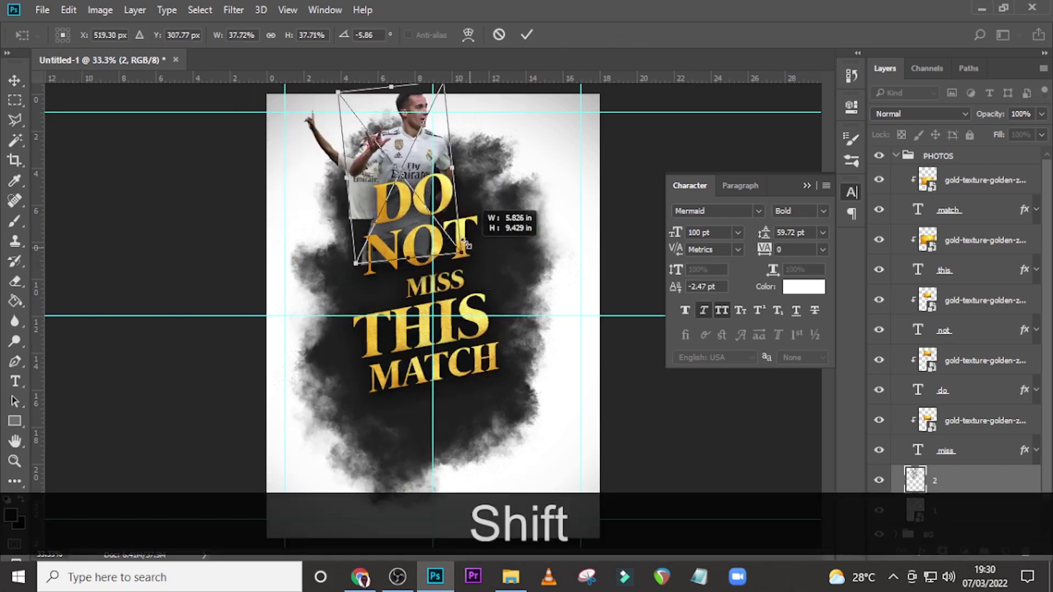
pyautogui.moveTo(466, 244); pyautogui.dragTo(450, 236)
pyautogui.moveTo(416, 163); pyautogui.dragTo(437, 175)
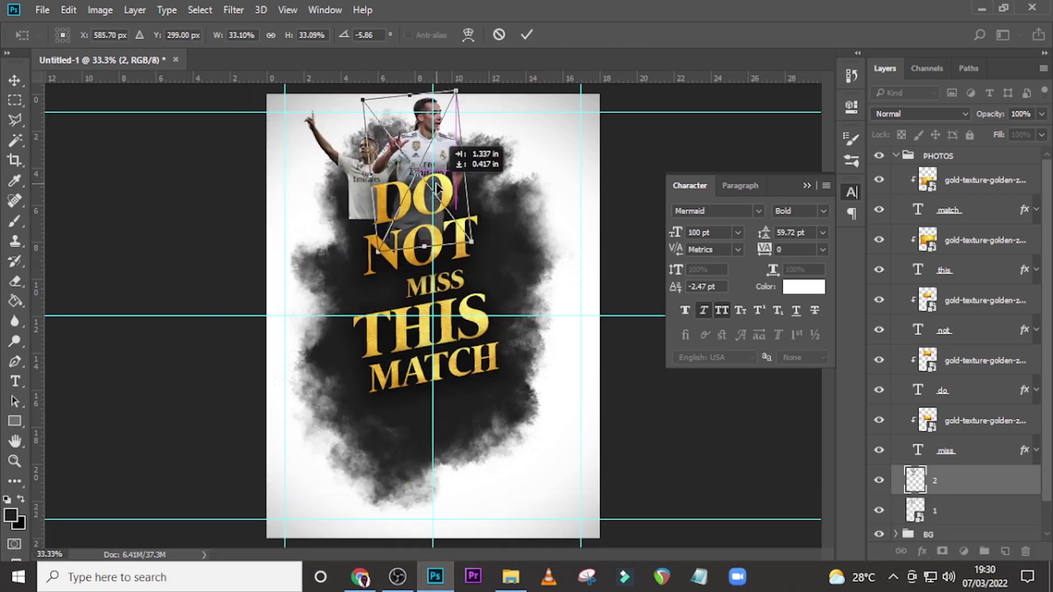
pyautogui.moveTo(471, 247); pyautogui.dragTo(462, 236)
pyautogui.moveTo(443, 163); pyautogui.dragTo(446, 166)
pyautogui.moveTo(472, 239); pyautogui.dragTo(463, 222)
pyautogui.moveTo(445, 178); pyautogui.dragTo(439, 178)
pyautogui.press('Return')
# - Place 3.png above layer 2, flip it horizontally, scale it to about 33% and position it to the right of the second player
pyautogui.moveTo(435, 274); pyautogui.dragTo(466, 516)
pyautogui.rightClick(511, 228)
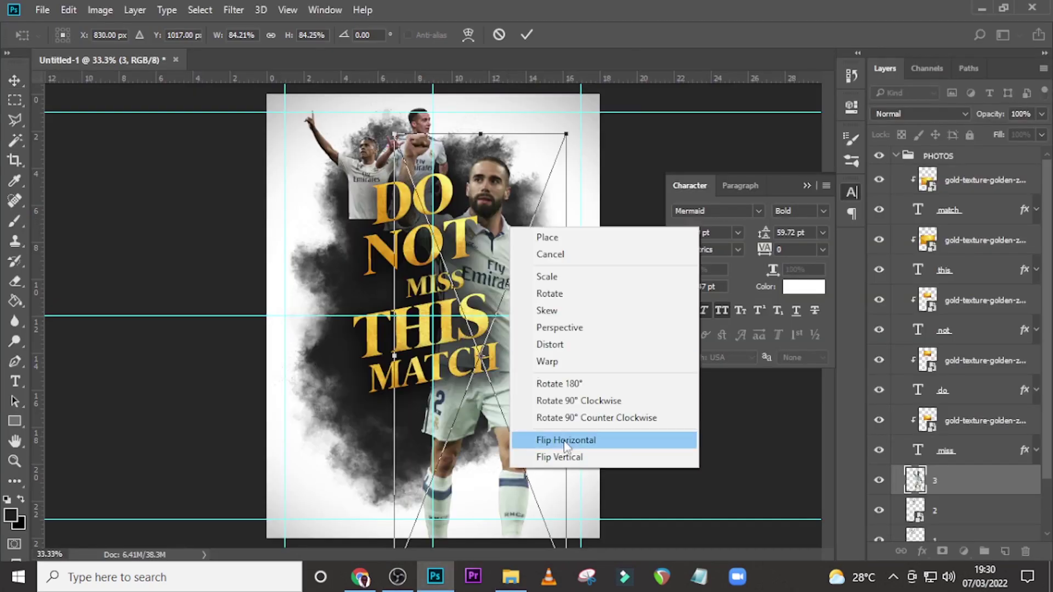
pyautogui.click(565, 442)
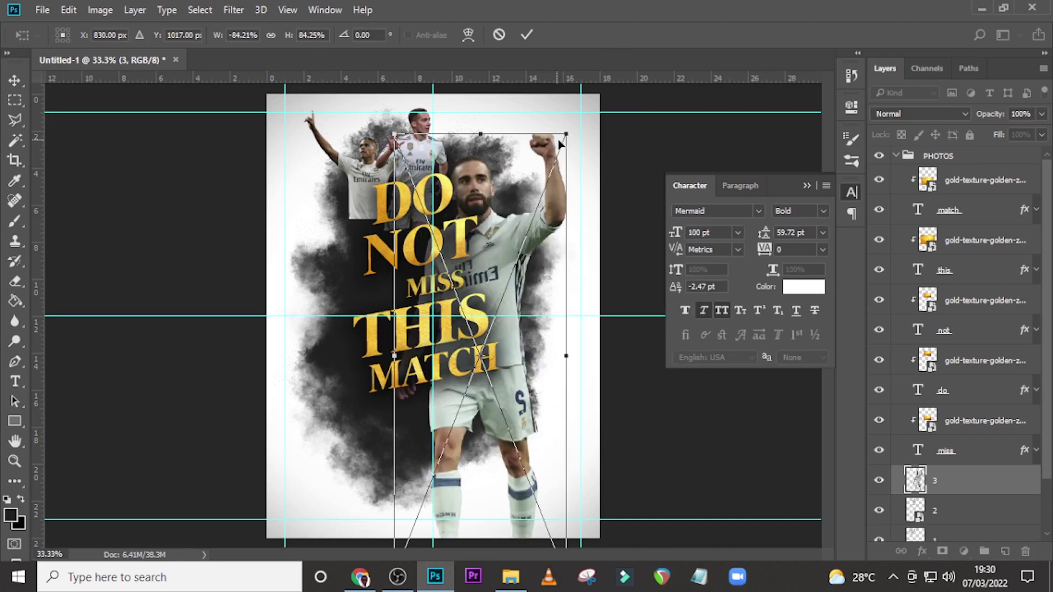
pyautogui.moveTo(566, 134); pyautogui.dragTo(510, 193)
pyautogui.moveTo(491, 296); pyautogui.dragTo(486, 197)
pyautogui.moveTo(540, 420); pyautogui.dragTo(478, 262)
pyautogui.moveTo(425, 160); pyautogui.dragTo(438, 190)
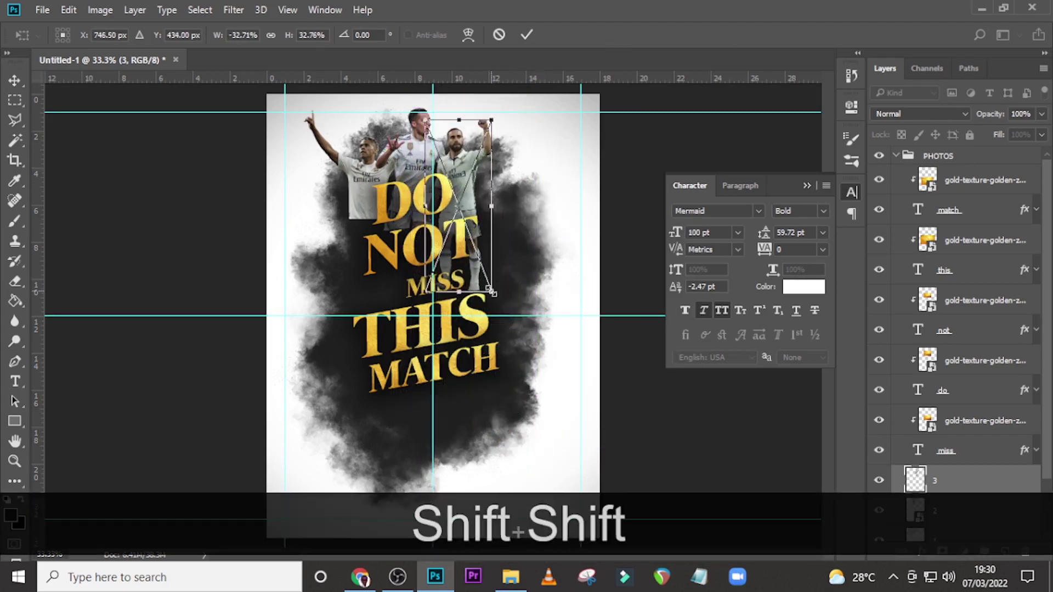
pyautogui.press('Return')
# - Add a white layer mask to each of the player layers 3, 2 and 1
pyautogui.scroll(-2, 961, 468)
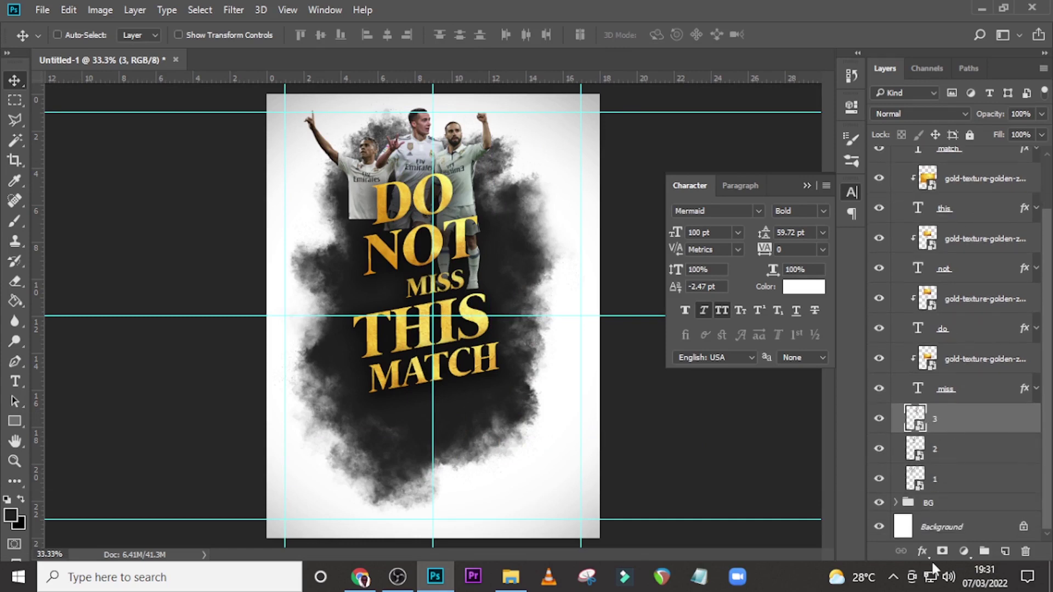
pyautogui.click(942, 552)
pyautogui.hotkey('alt', '[')
pyautogui.click(942, 551)
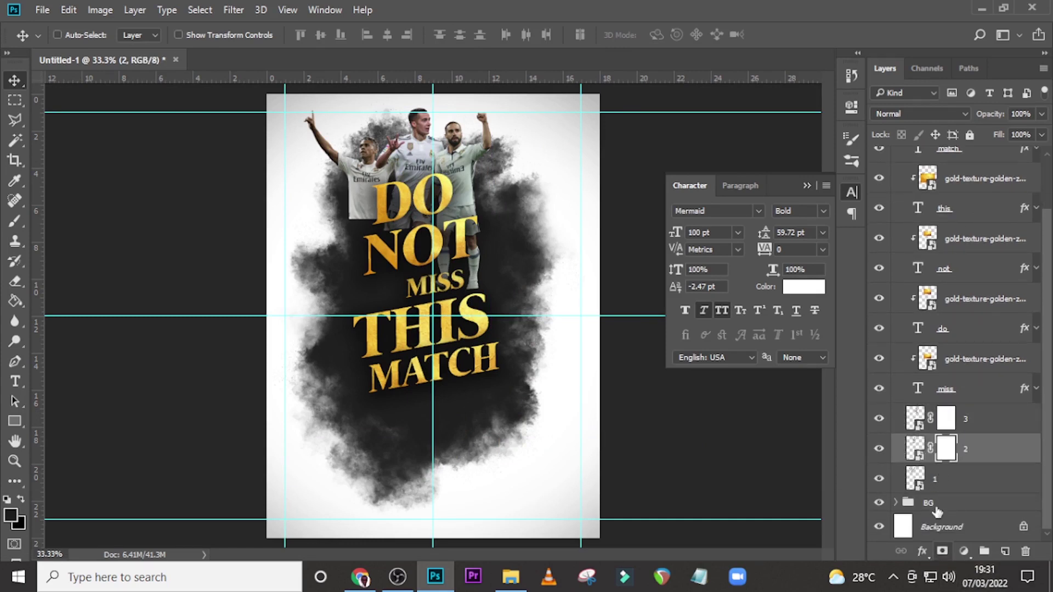
pyautogui.click(936, 485)
pyautogui.click(942, 552)
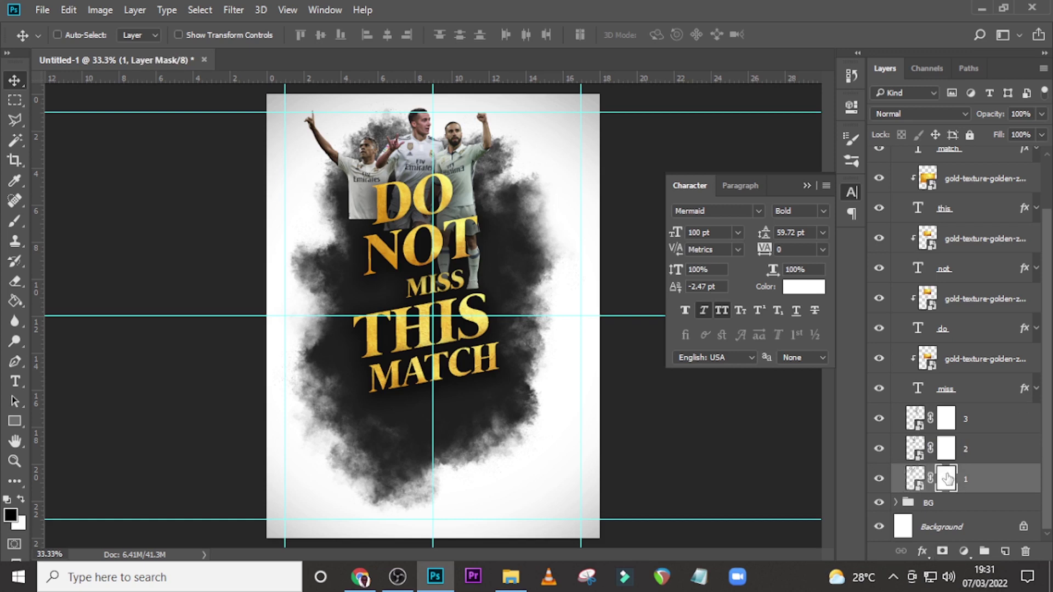
# - Paint black on layer 1's mask with a 150 px Soft Round brush to fade the lower edge of the first player's shirt
pyautogui.press('b')
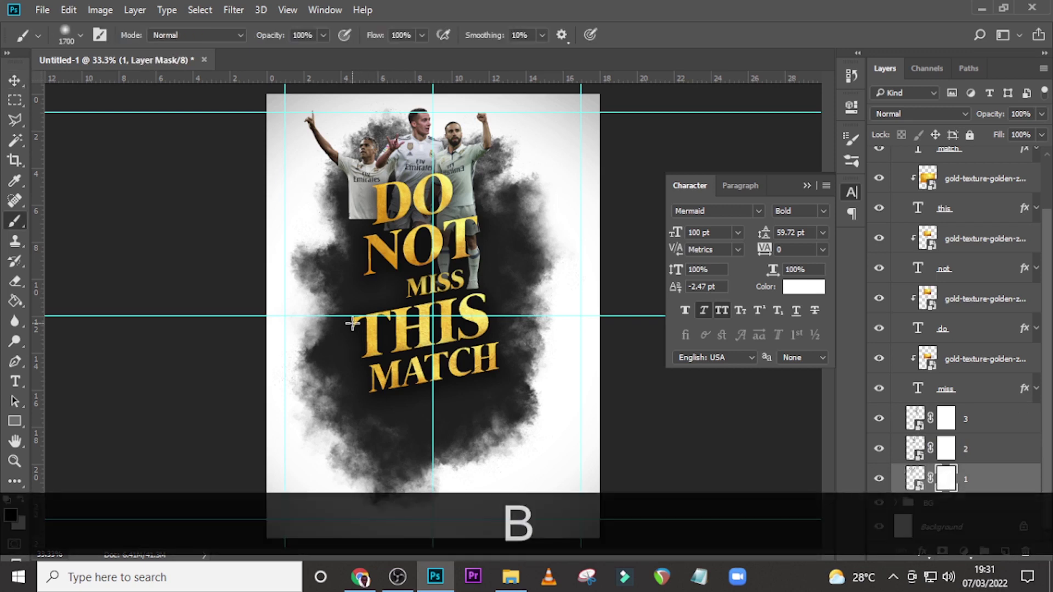
pyautogui.click(80, 37)
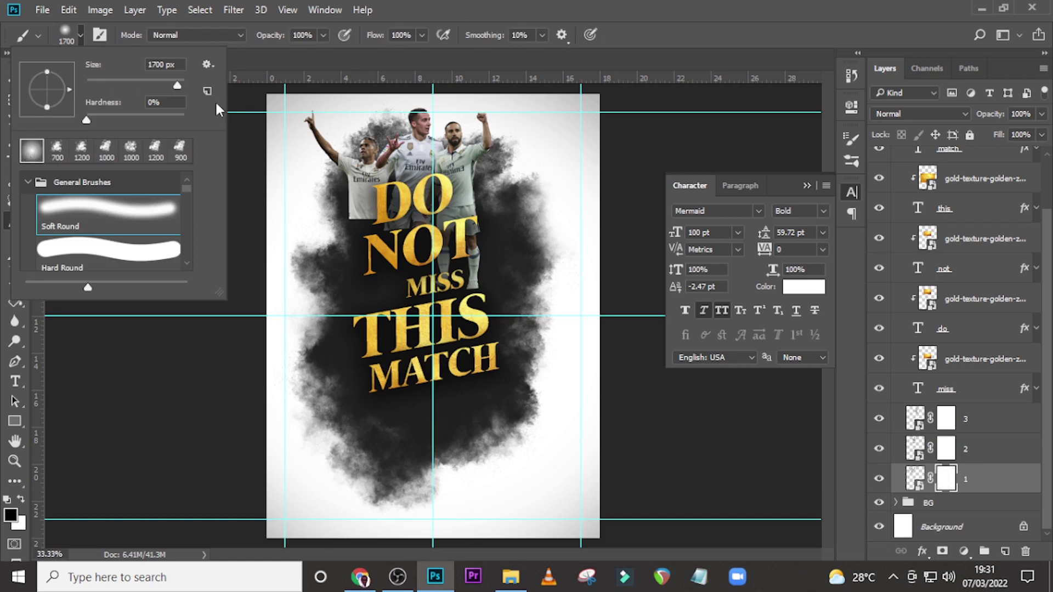
pyautogui.click(521, 3)
pyautogui.press('capslock')
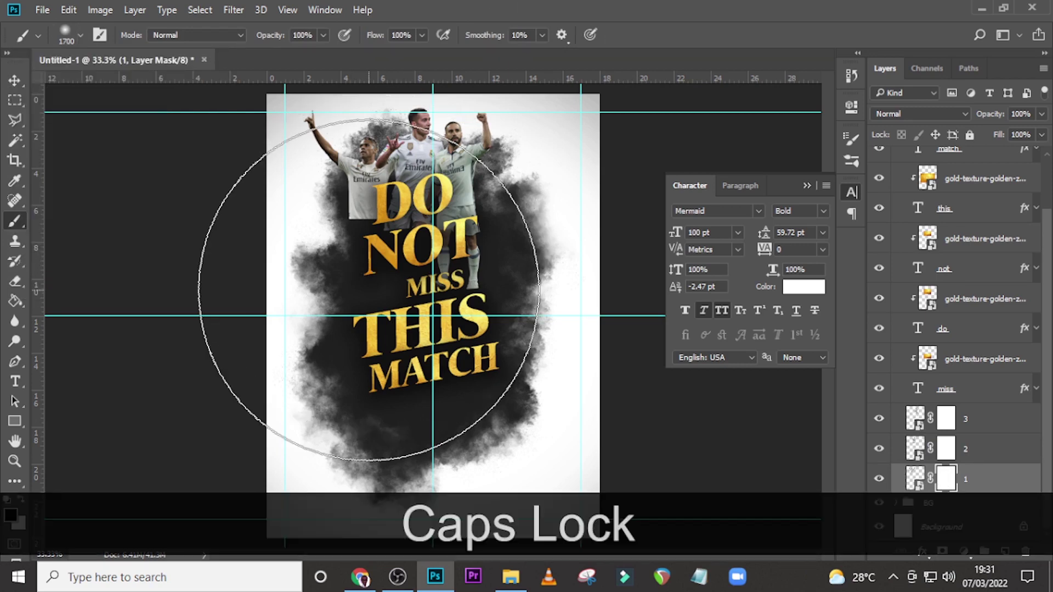
pyautogui.press('[')
pyautogui.press('[')
pyautogui.press('[')
pyautogui.press('[')
pyautogui.press('[')
pyautogui.press('[')
pyautogui.press('[')
pyautogui.press('[')
pyautogui.press('[')
pyautogui.press('[')
pyautogui.press('[')
pyautogui.press('[')
pyautogui.press('[')
pyautogui.press('[')
pyautogui.press('[')
pyautogui.press('[')
pyautogui.press('[')
pyautogui.press('[')
pyautogui.press('[')
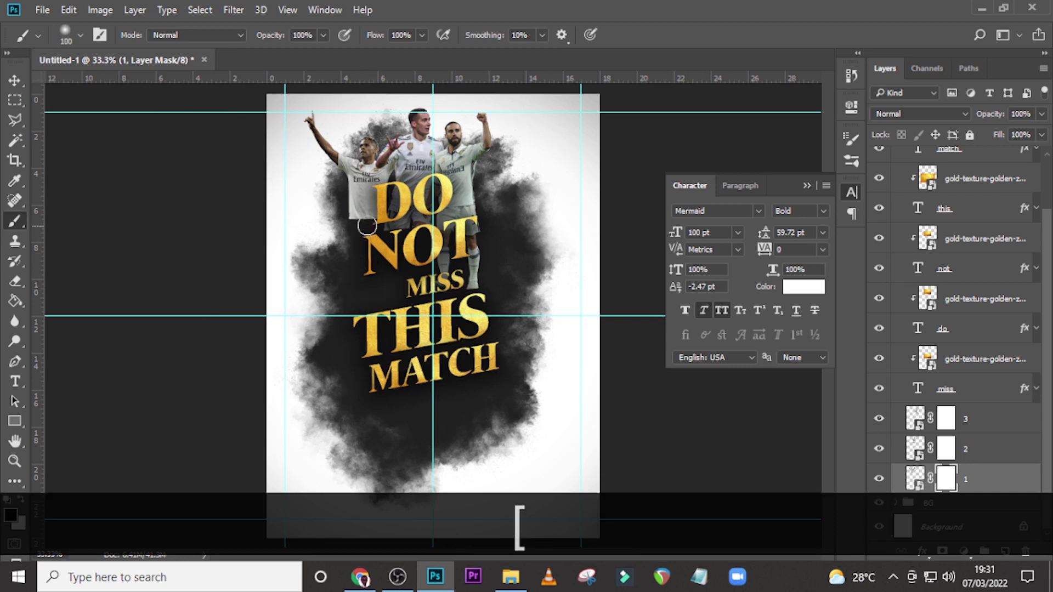
pyautogui.press(']')
pyautogui.press(']')
pyautogui.moveTo(378, 222)
pyautogui.mouseDown()
pyautogui.moveTo(320, 216)
pyautogui.moveTo(339, 221)
pyautogui.moveTo(324, 228)
pyautogui.moveTo(363, 231)
pyautogui.moveTo(340, 238)
pyautogui.mouseUp()
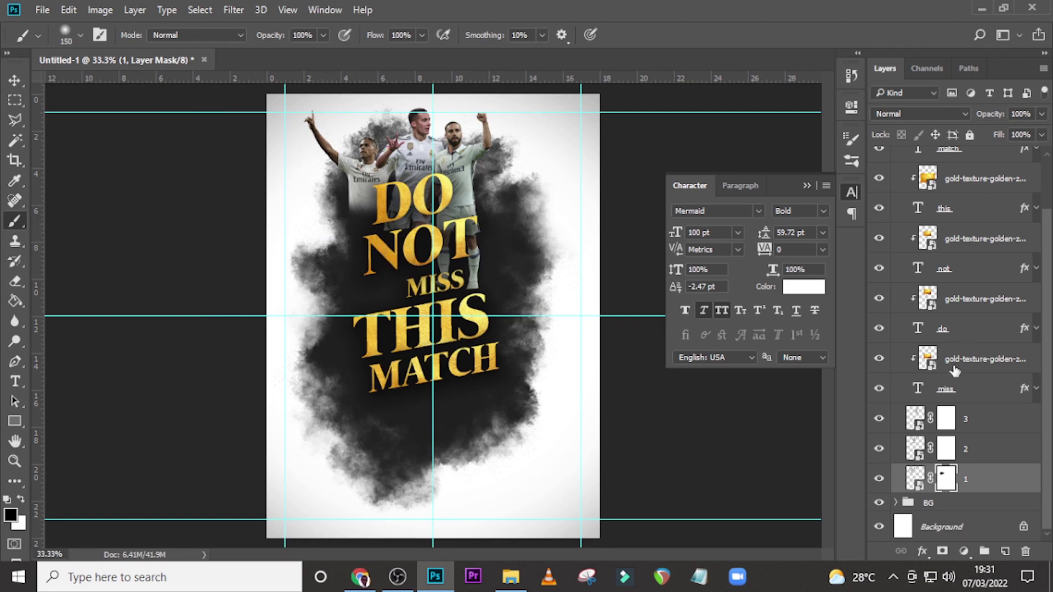
# - Paint black on layer 2's mask with a 200 px soft brush to fade the second player's lower body behind the title
pyautogui.click(940, 457)
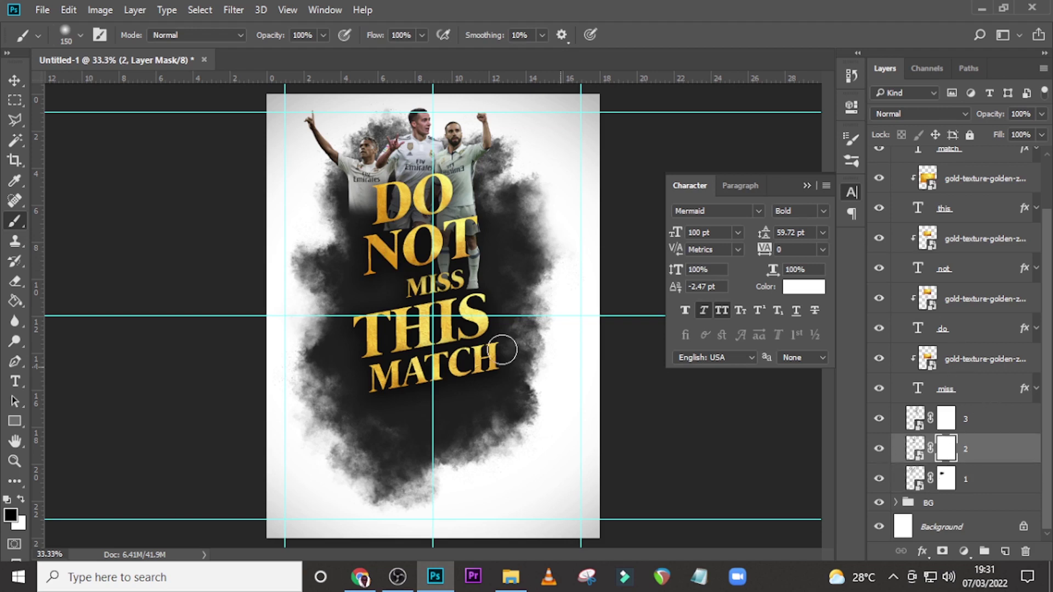
pyautogui.press(']')
pyautogui.press(']')
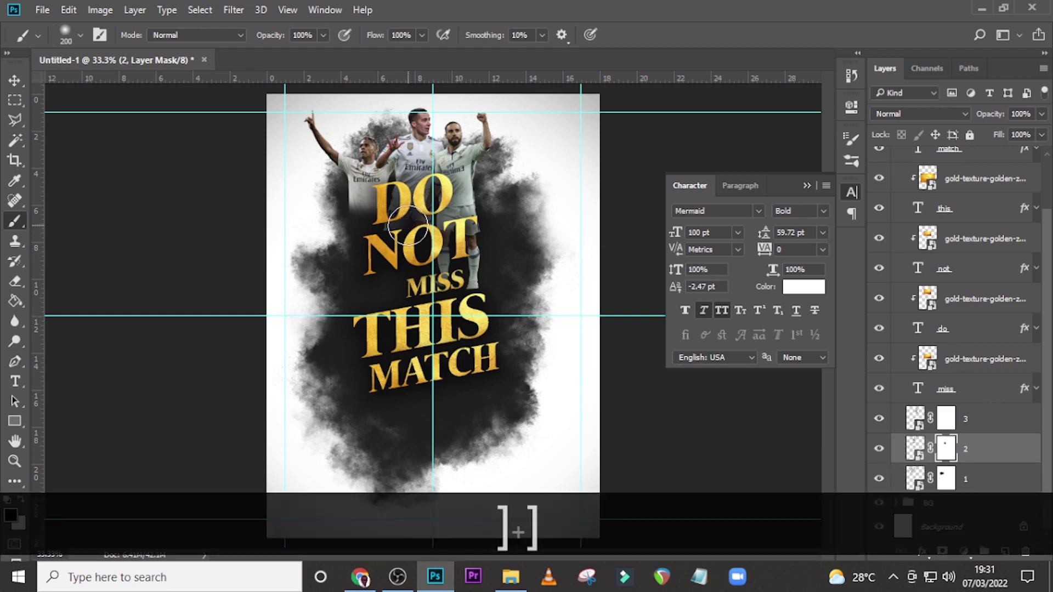
pyautogui.click(402, 213)
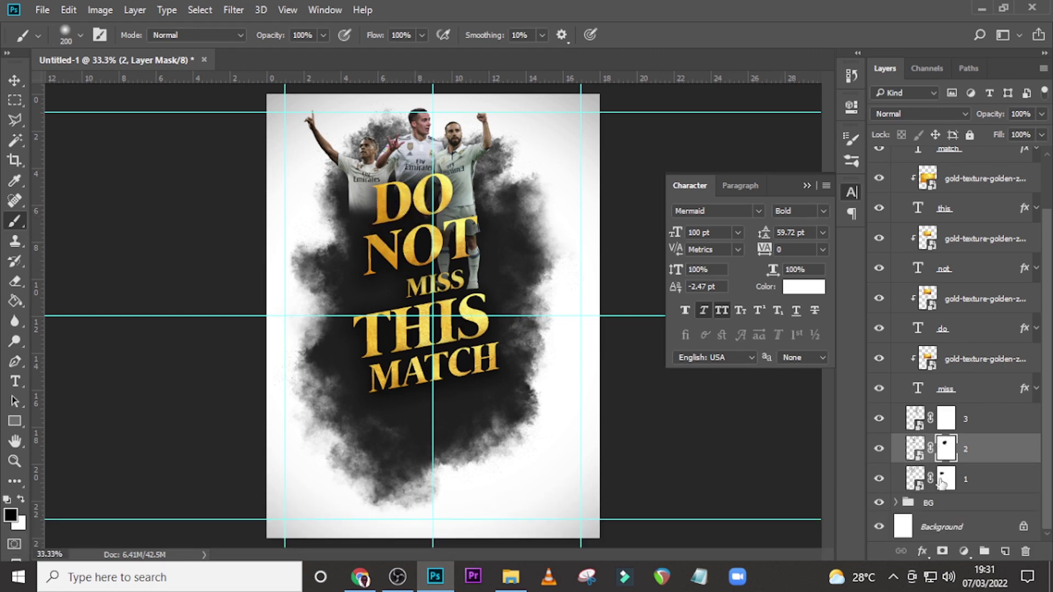
# - Paint black on layer 3's mask to fade the third player's legs into the dark powder
pyautogui.click(944, 479)
pyautogui.click(945, 418)
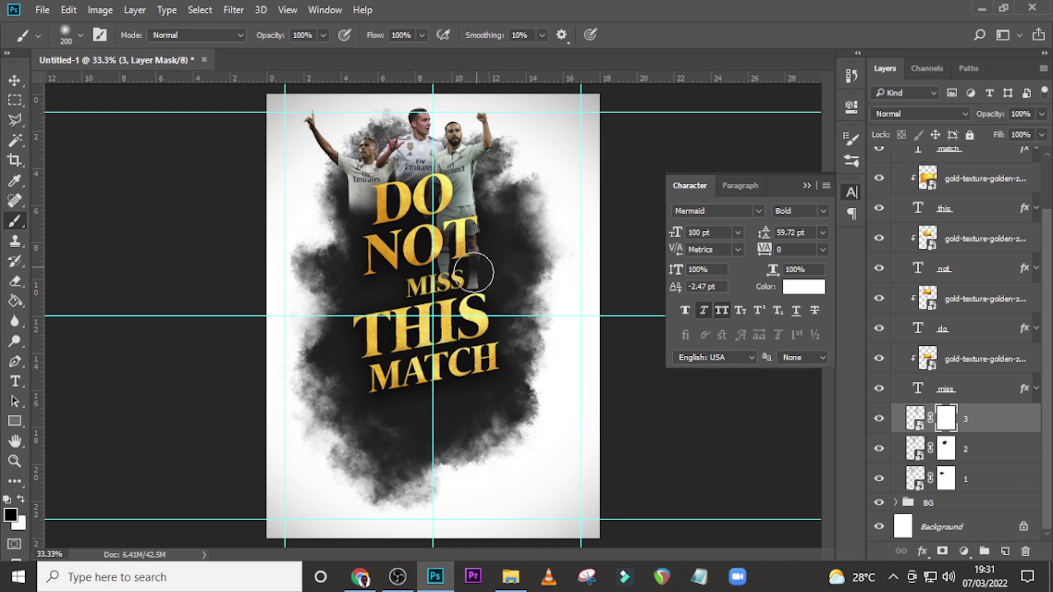
pyautogui.moveTo(473, 272)
pyautogui.mouseDown()
pyautogui.moveTo(470, 246)
pyautogui.moveTo(465, 280)
pyautogui.moveTo(450, 225)
pyautogui.moveTo(426, 221)
pyautogui.moveTo(478, 245)
pyautogui.mouseUp()
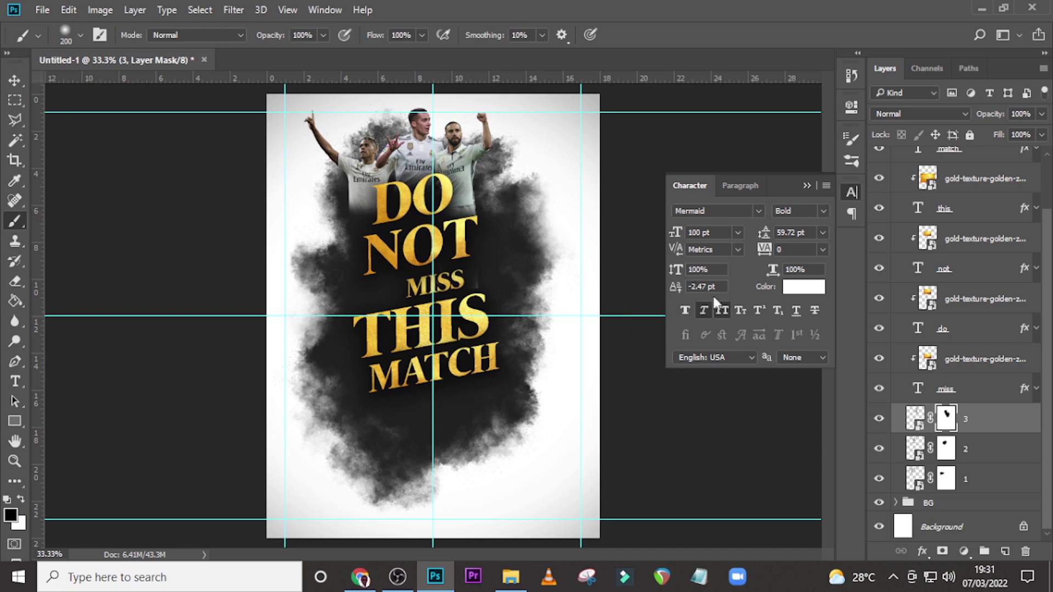
# - Group the player layers 3, 2 and 1 and name the group P1
pyautogui.keyDown('shift'); pyautogui.click(959, 478); pyautogui.keyUp('shift')
pyautogui.hotkey('ctrl', 'shift', 'g')
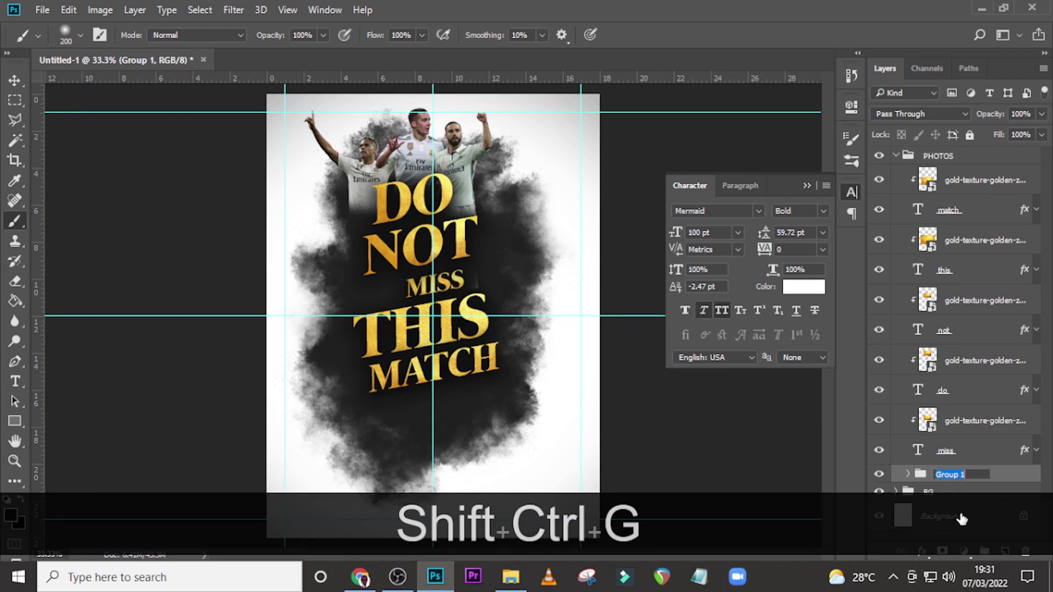
pyautogui.press('capslock')
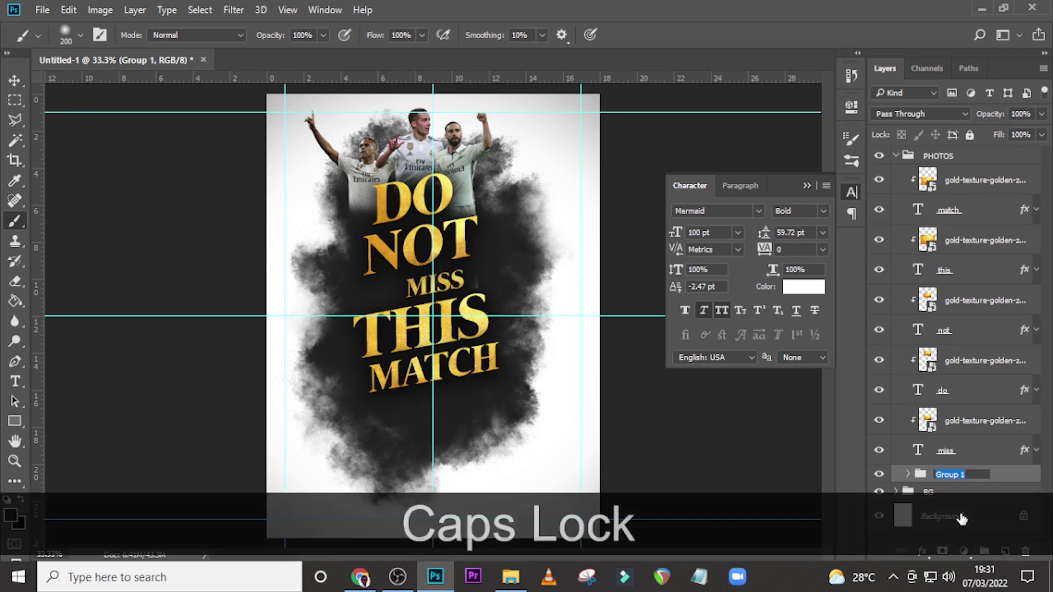
pyautogui.write('PH')
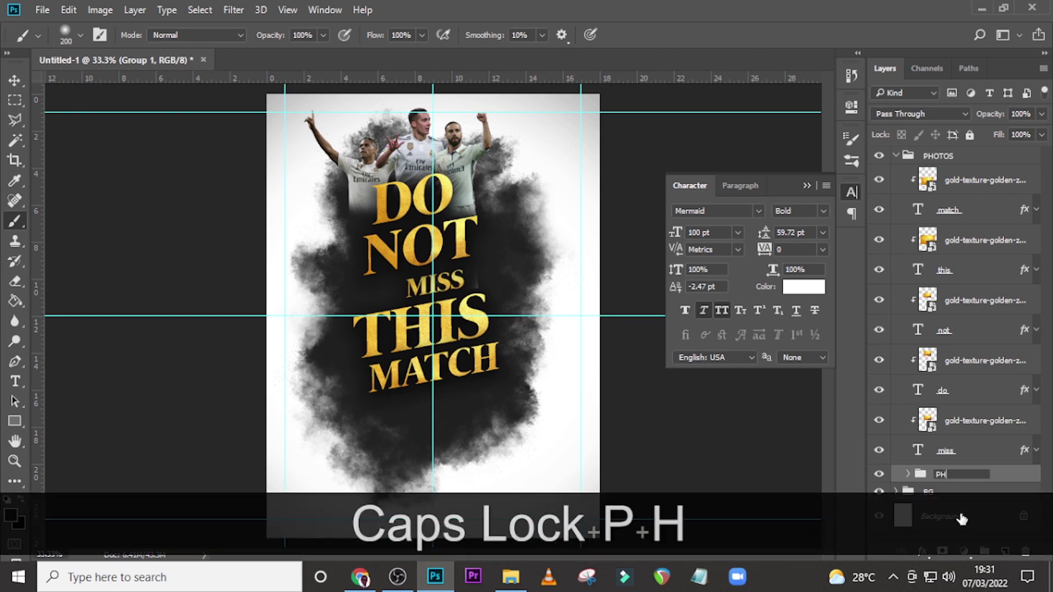
pyautogui.press('BackSpace')
pyautogui.press('BackSpace')
pyautogui.press('BackSpace')
pyautogui.write('P1')
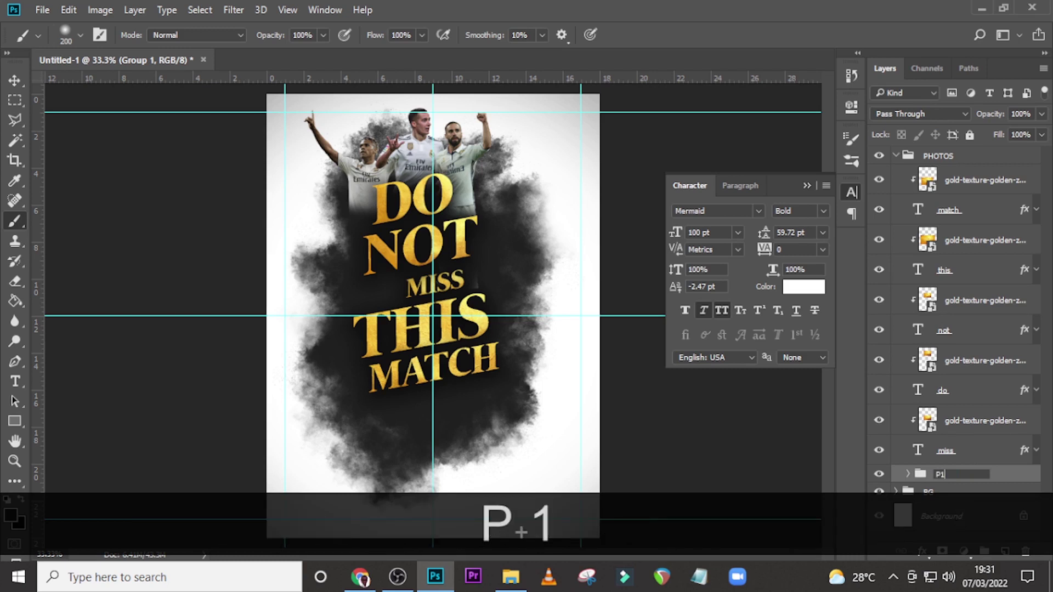
pyautogui.press('Return')
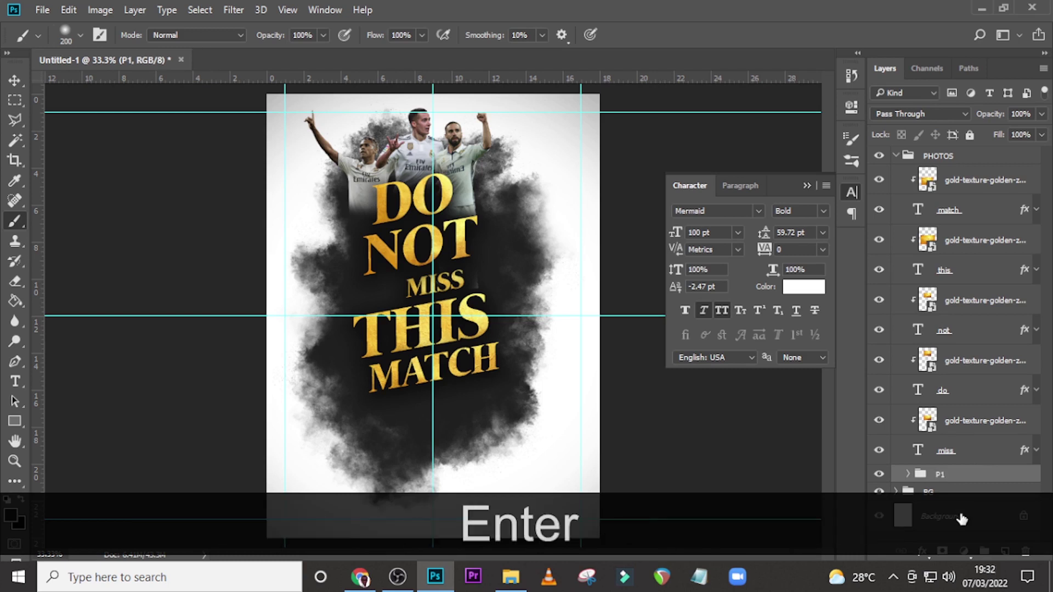
# - Place 4.png in the P1 group as a large player overlapping the title, then move its layer below layer 1
pyautogui.click(907, 475)
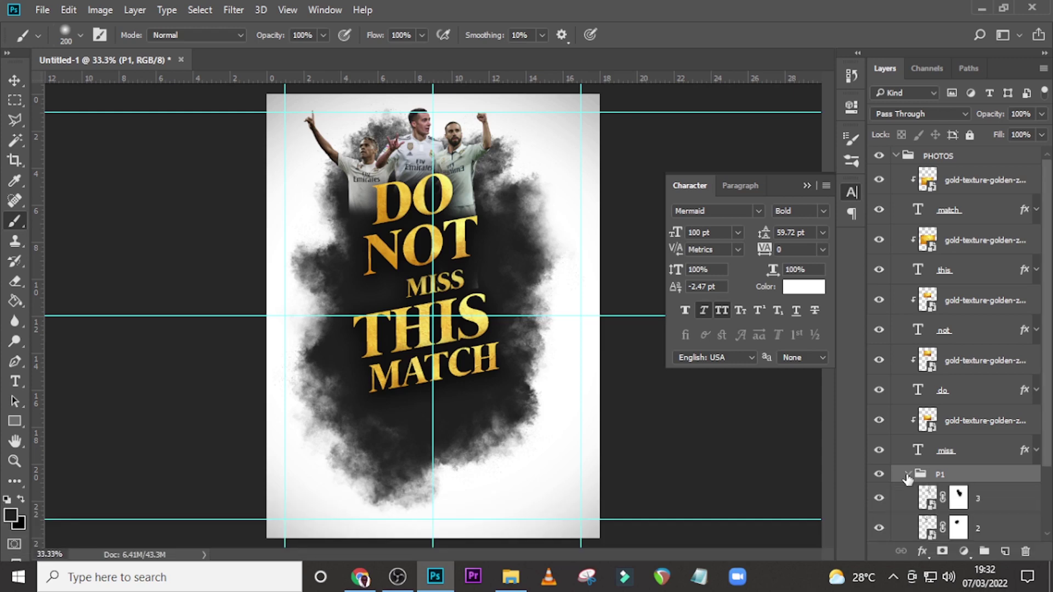
pyautogui.scroll(-3, 988, 488)
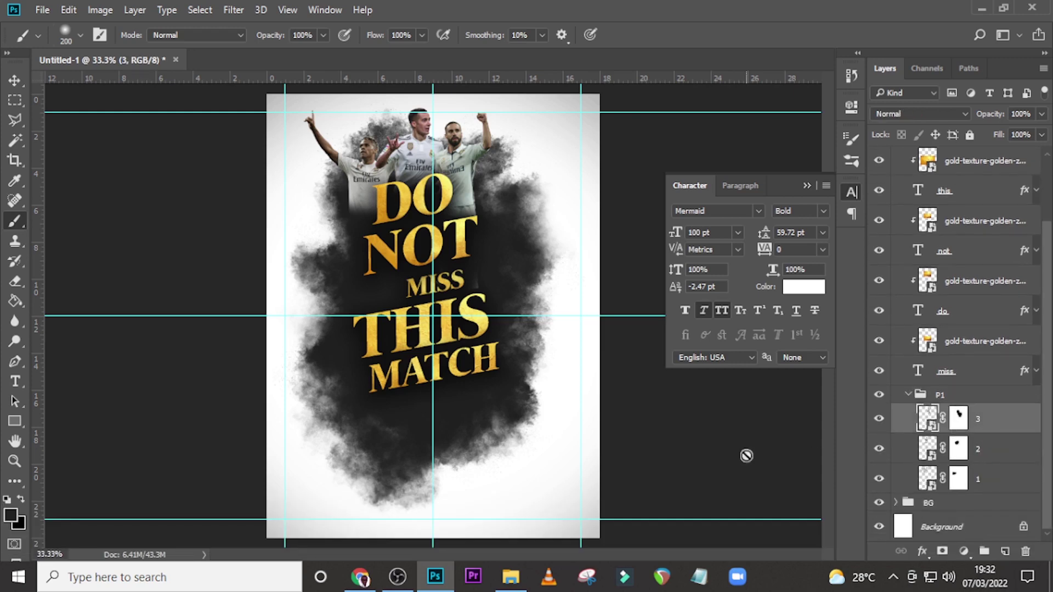
pyautogui.click(511, 576)
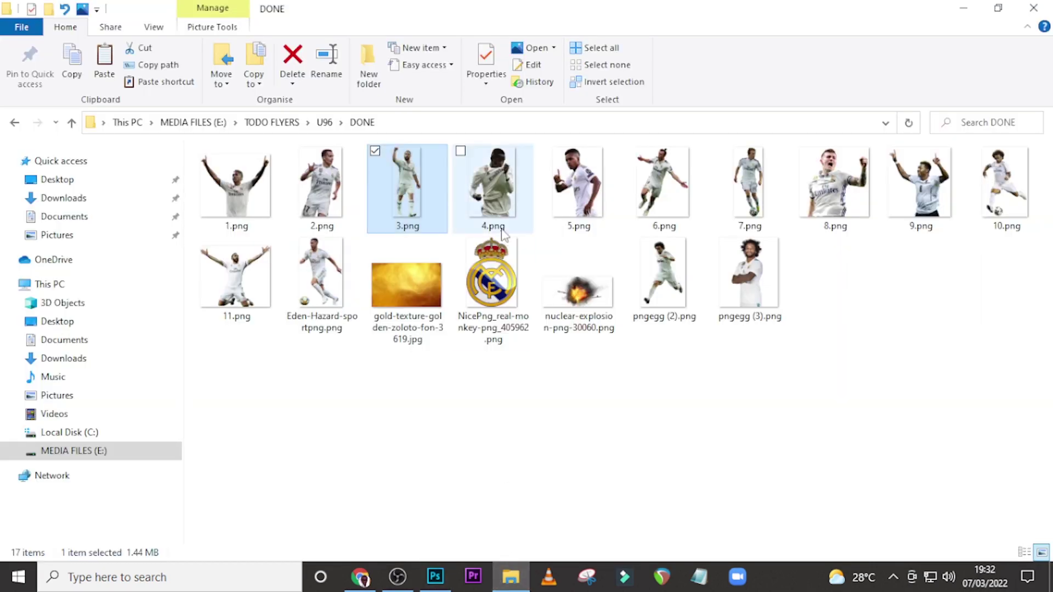
pyautogui.moveTo(496, 189); pyautogui.dragTo(514, 449)
pyautogui.moveTo(504, 299); pyautogui.dragTo(507, 252)
pyautogui.moveTo(614, 141); pyautogui.dragTo(585, 183)
pyautogui.moveTo(533, 329); pyautogui.dragTo(538, 295)
pyautogui.press('Return')
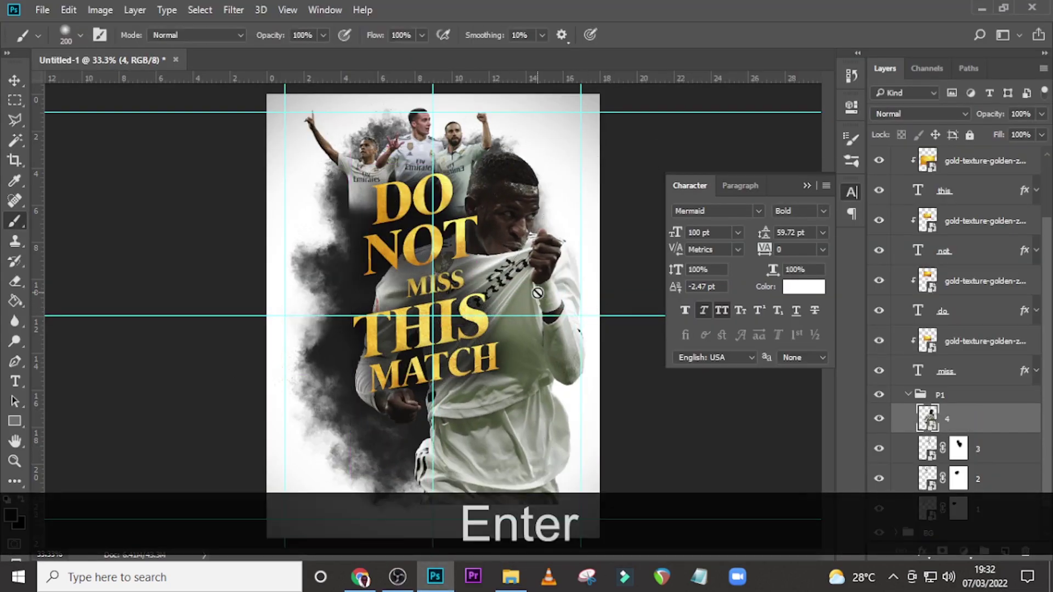
pyautogui.scroll(-1, 955, 432)
pyautogui.moveTo(954, 395); pyautogui.dragTo(944, 485)
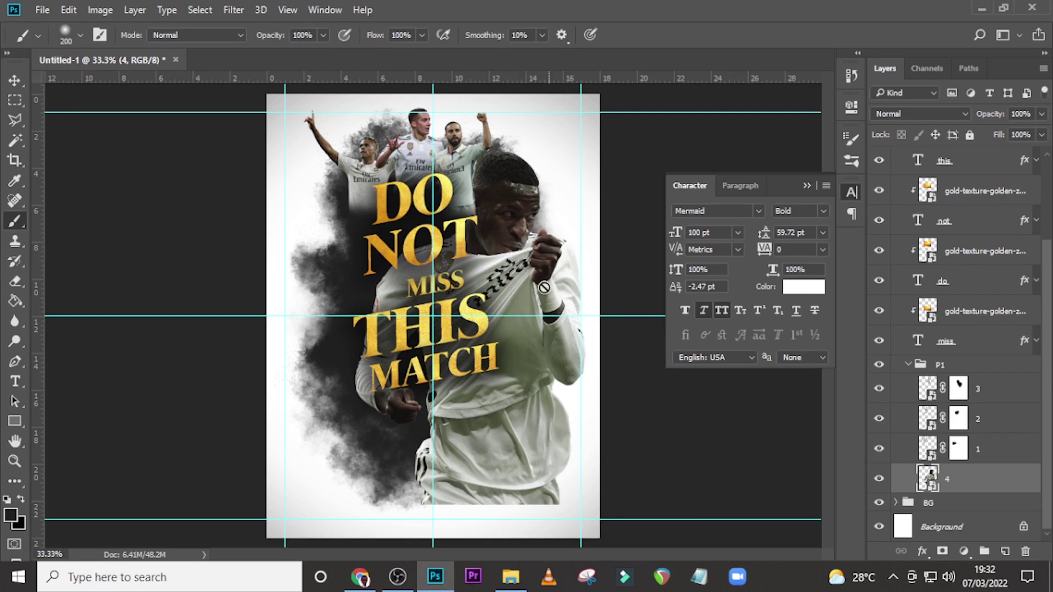
pyautogui.click(512, 282)
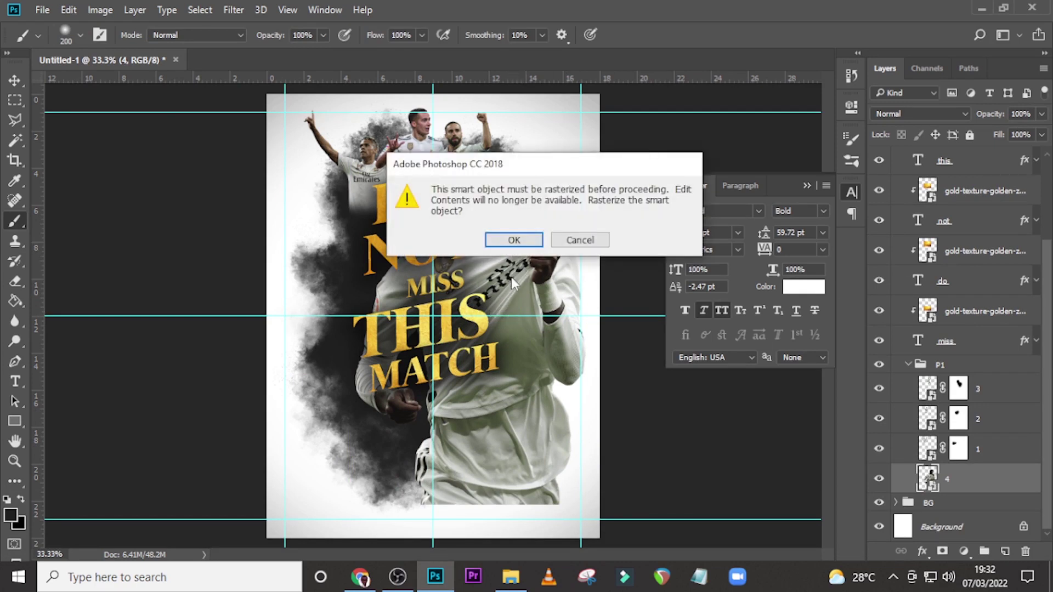
pyautogui.click(565, 236)
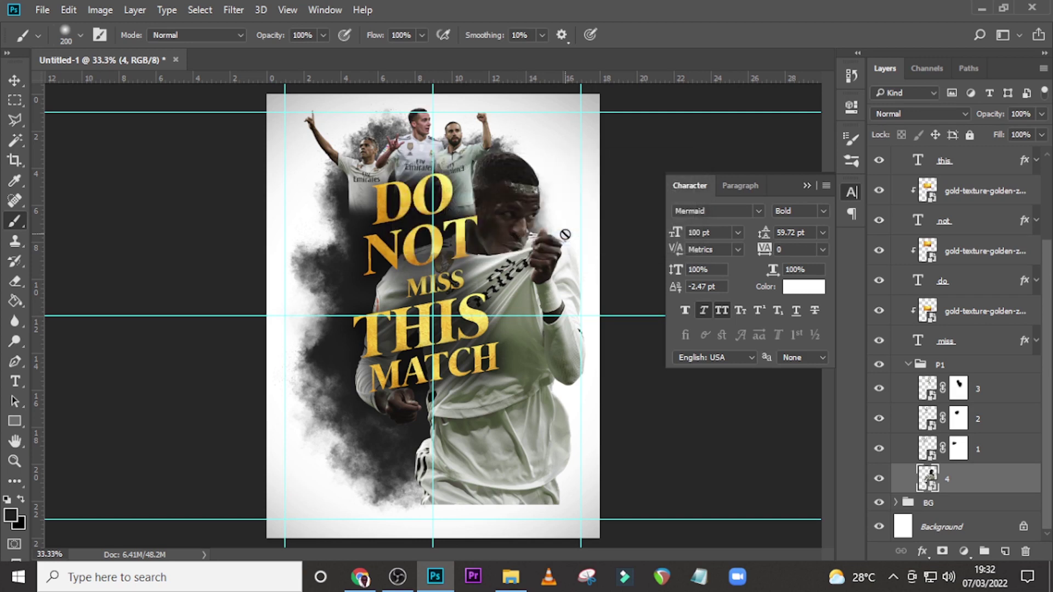
pyautogui.press('v')
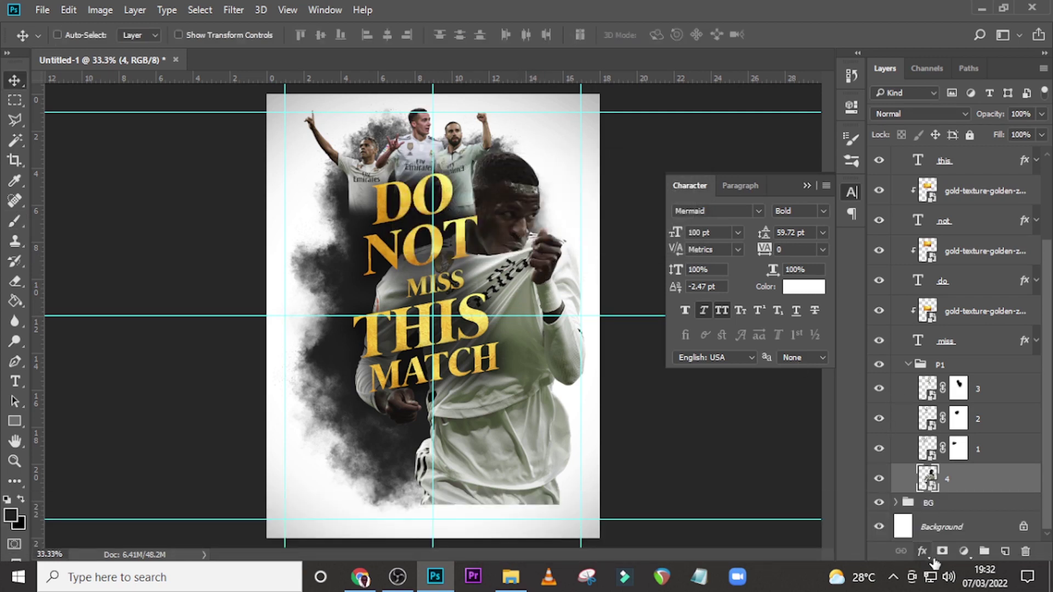
# - Add a layer mask to layer 4 and paint black with a 400 px soft brush to fade the player's lower body and the area behind the title
pyautogui.click(942, 551)
pyautogui.press('b')
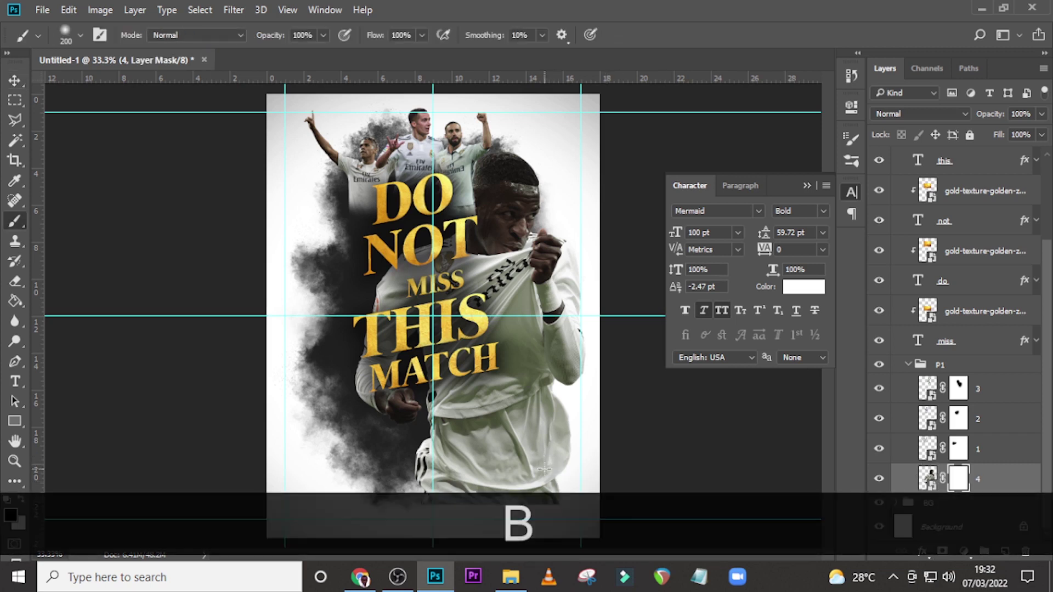
pyautogui.press('capslock')
pyautogui.press(']')
pyautogui.press(']')
pyautogui.press(']')
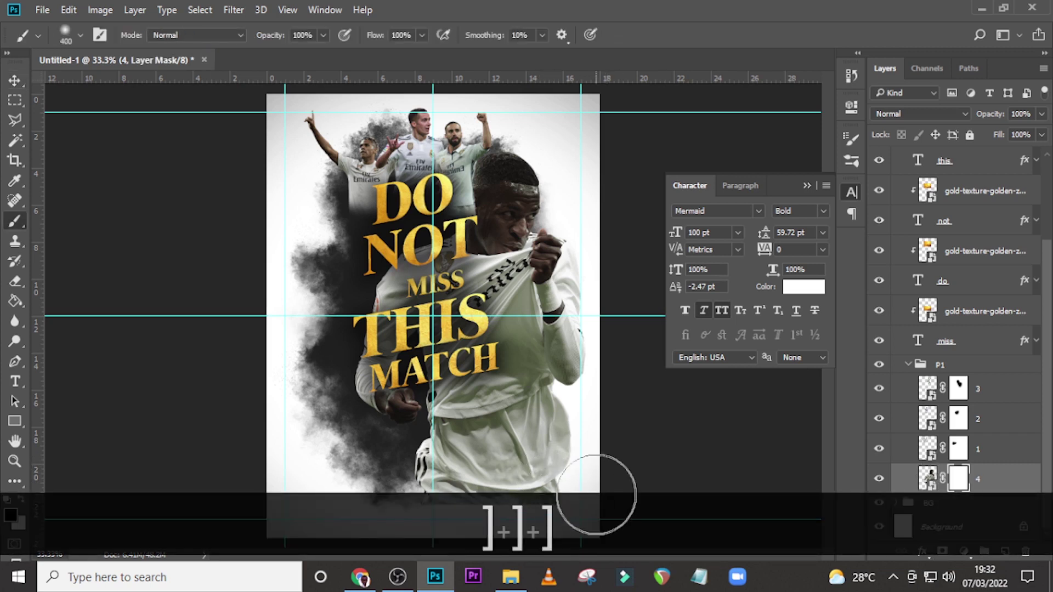
pyautogui.moveTo(599, 482)
pyautogui.mouseDown()
pyautogui.moveTo(376, 474)
pyautogui.moveTo(373, 454)
pyautogui.moveTo(593, 464)
pyautogui.moveTo(633, 438)
pyautogui.moveTo(533, 445)
pyautogui.moveTo(378, 386)
pyautogui.moveTo(355, 355)
pyautogui.moveTo(391, 311)
pyautogui.moveTo(384, 270)
pyautogui.moveTo(402, 258)
pyautogui.moveTo(419, 281)
pyautogui.mouseUp()
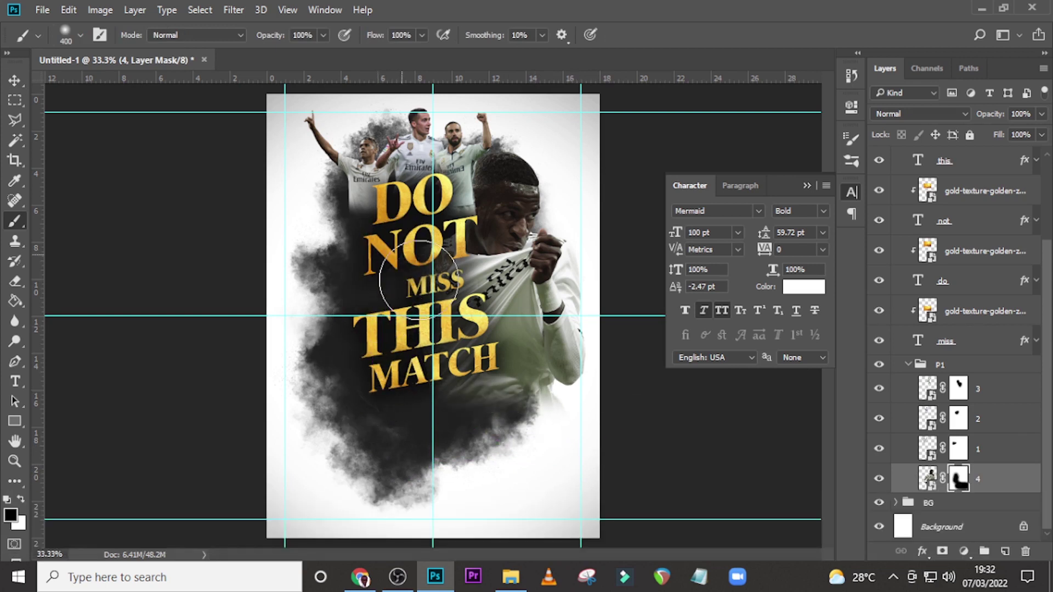
# - Refine layer 4's mask in black with a 250 px brush, fading the shirt remnants below the word MATCH
pyautogui.press('[')
pyautogui.press('[')
pyautogui.press('[')
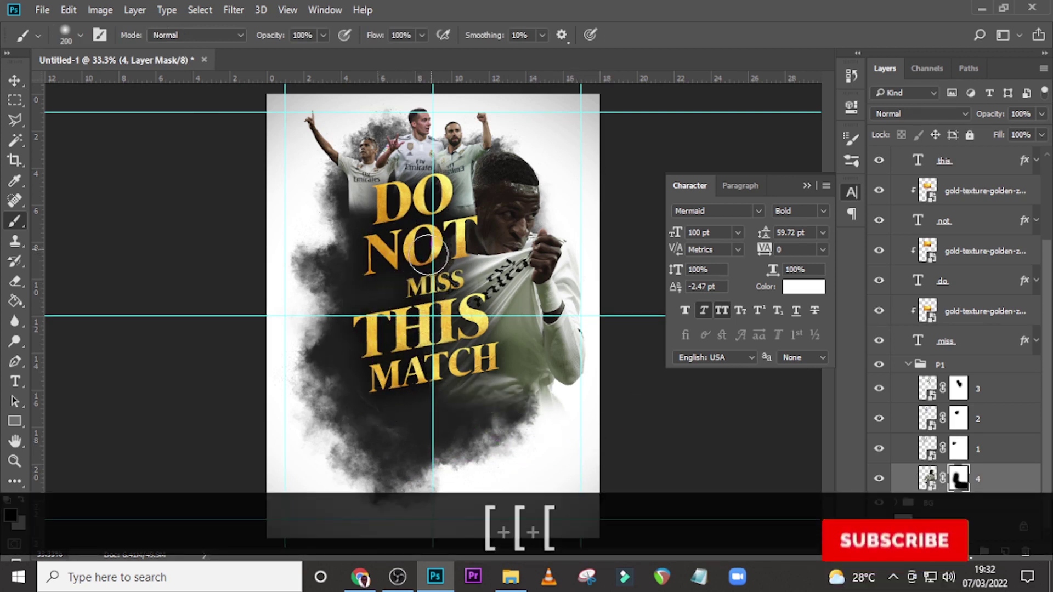
pyautogui.press(']')
pyautogui.press(']')
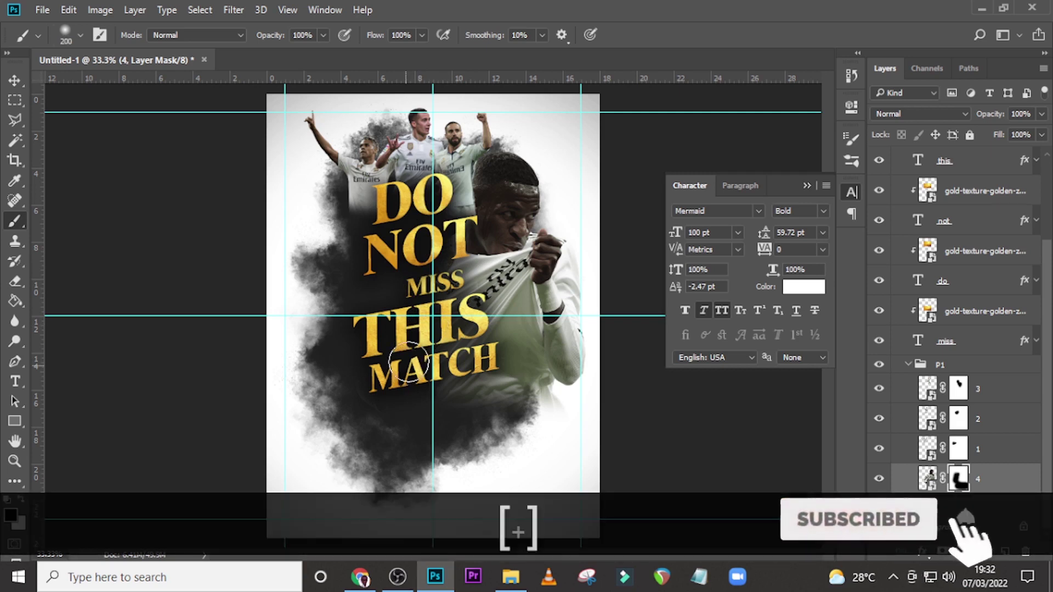
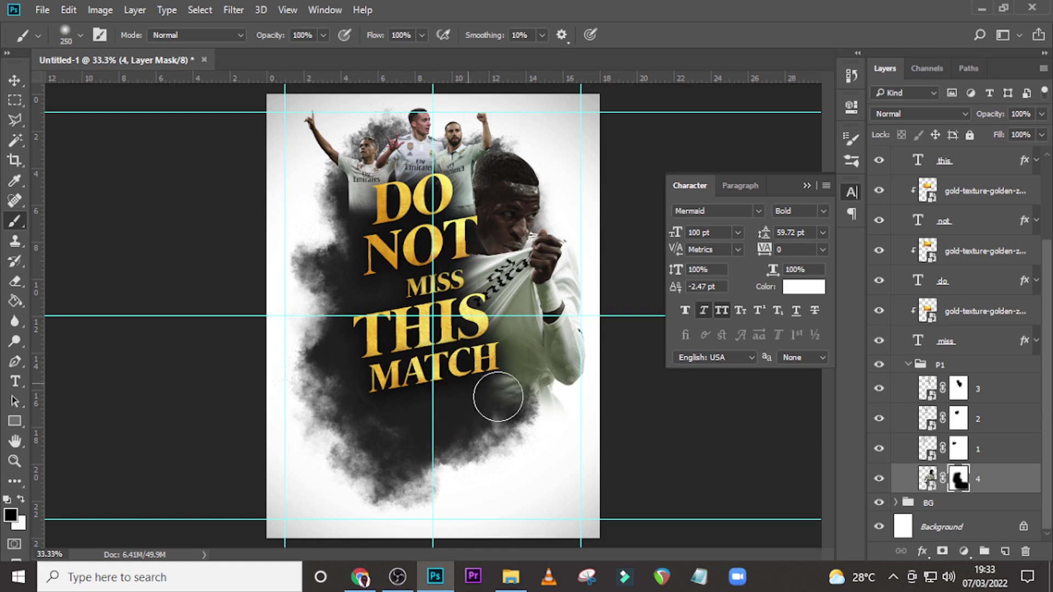
pyautogui.moveTo(502, 419); pyautogui.dragTo(505, 423)
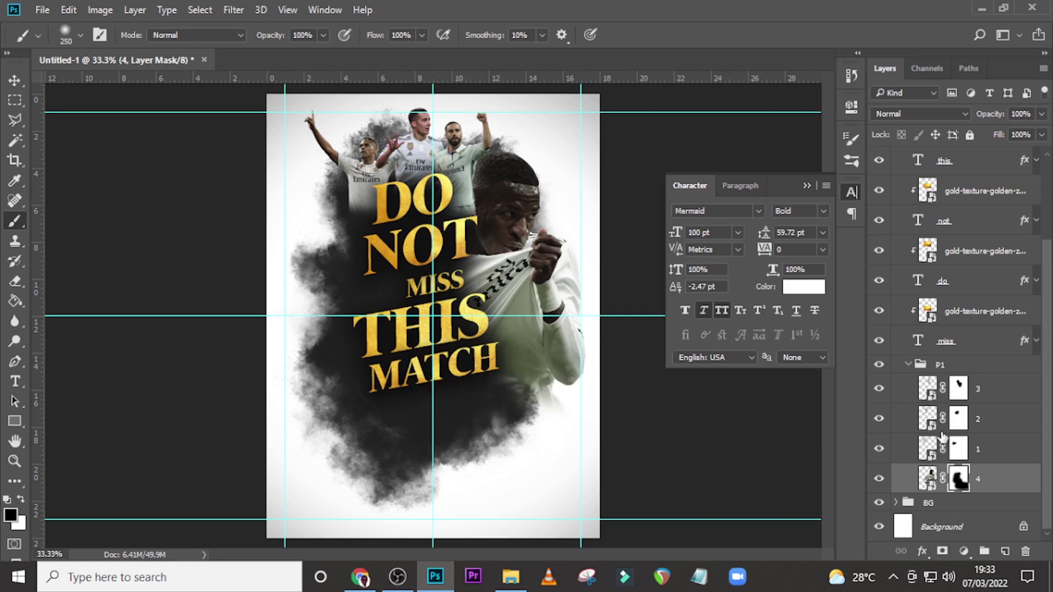
# - Duplicate layer 4 and convert the copy to a smart object
pyautogui.click(928, 479)
pyautogui.press('ctrl')
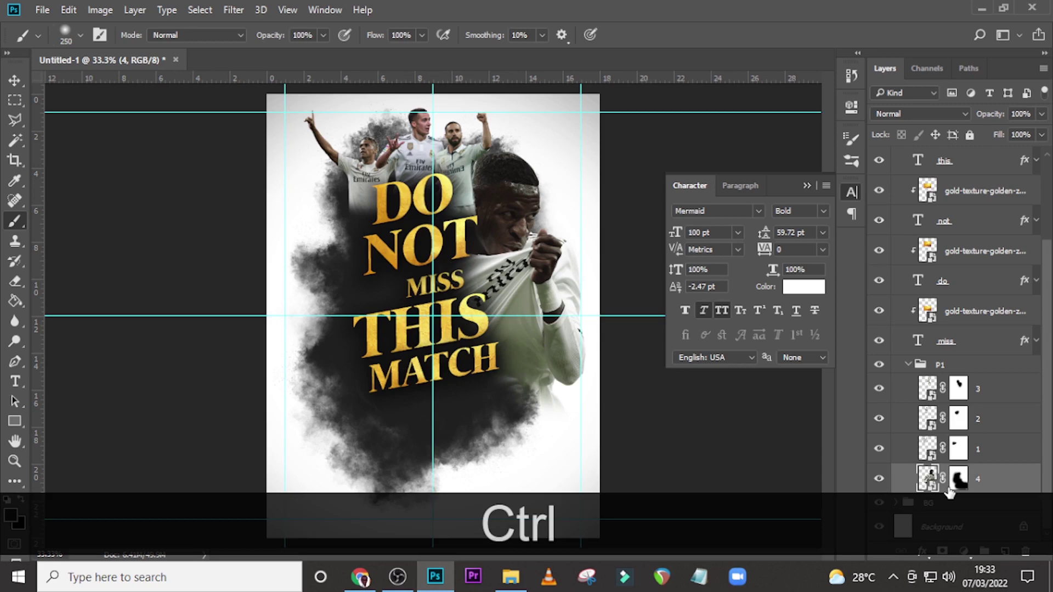
pyautogui.hotkey('ctrl', 'j')
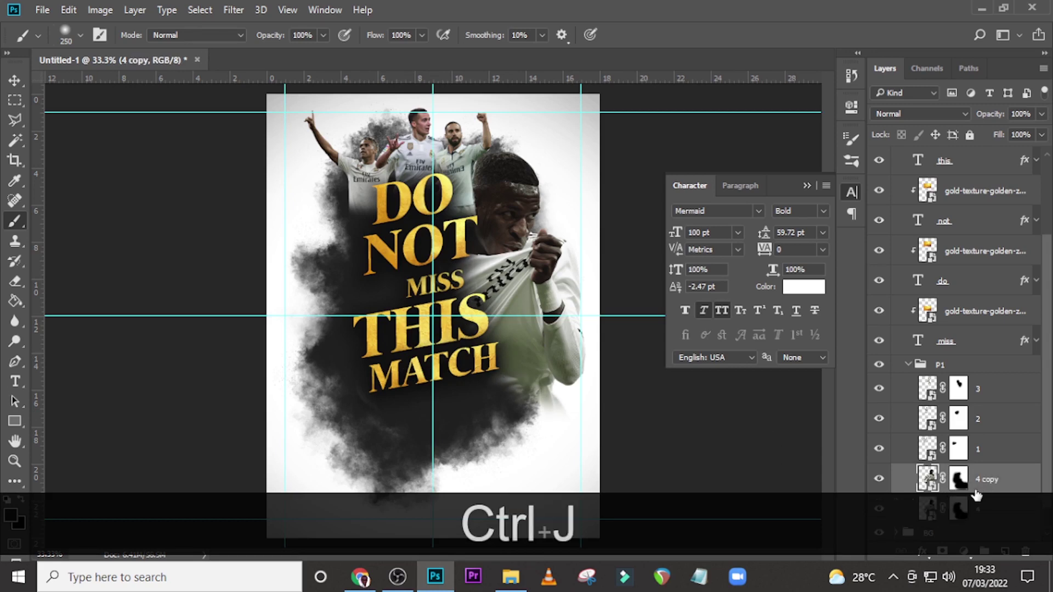
pyautogui.rightClick(985, 486)
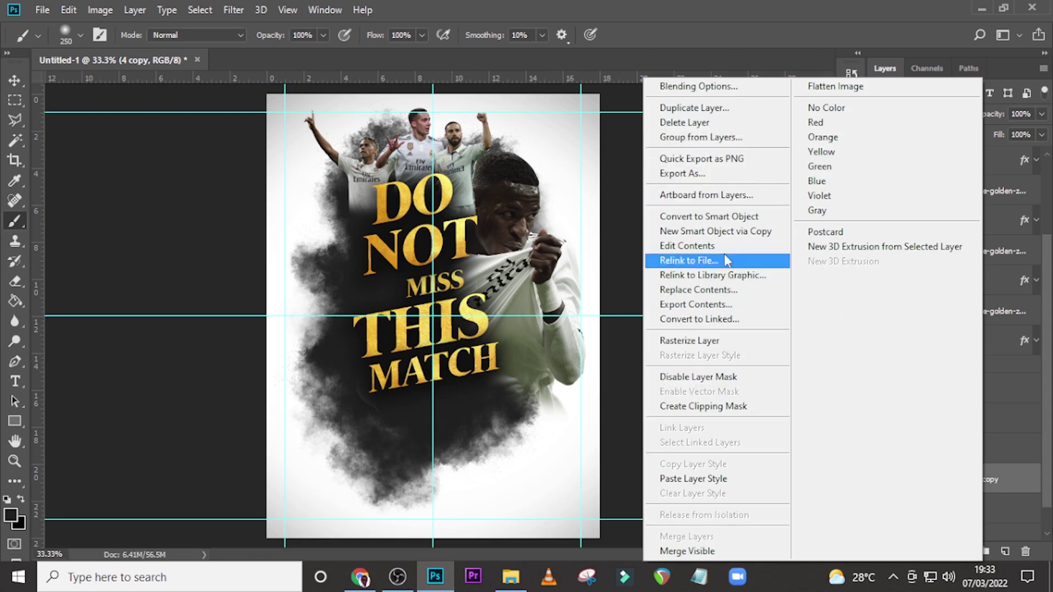
pyautogui.click(709, 216)
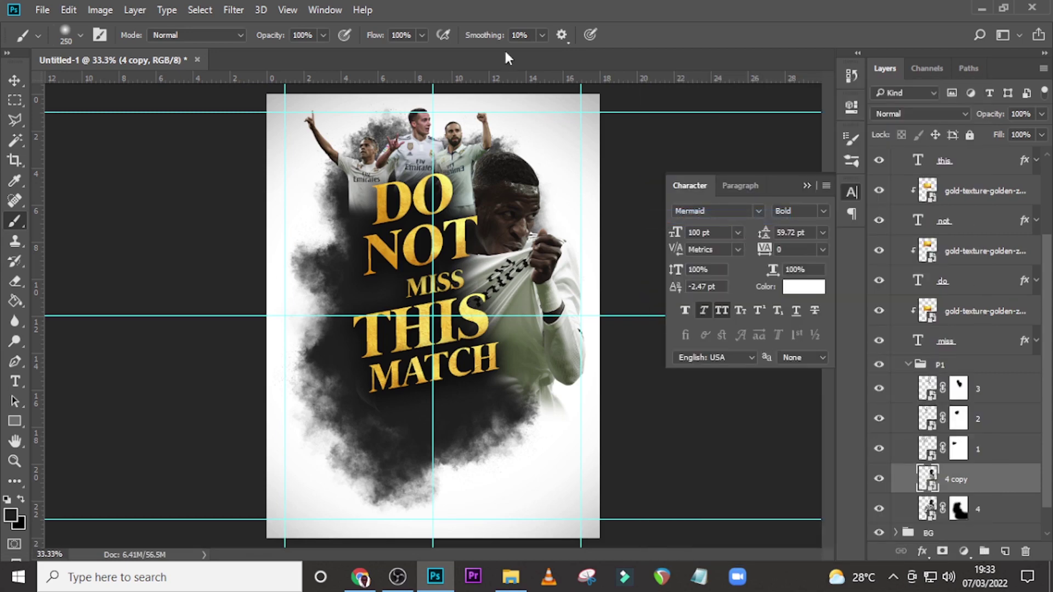
# - Apply a Motion Blur filter to the 4 copy layer with angle 43° and distance 264 pixels
pyautogui.click(241, 11)
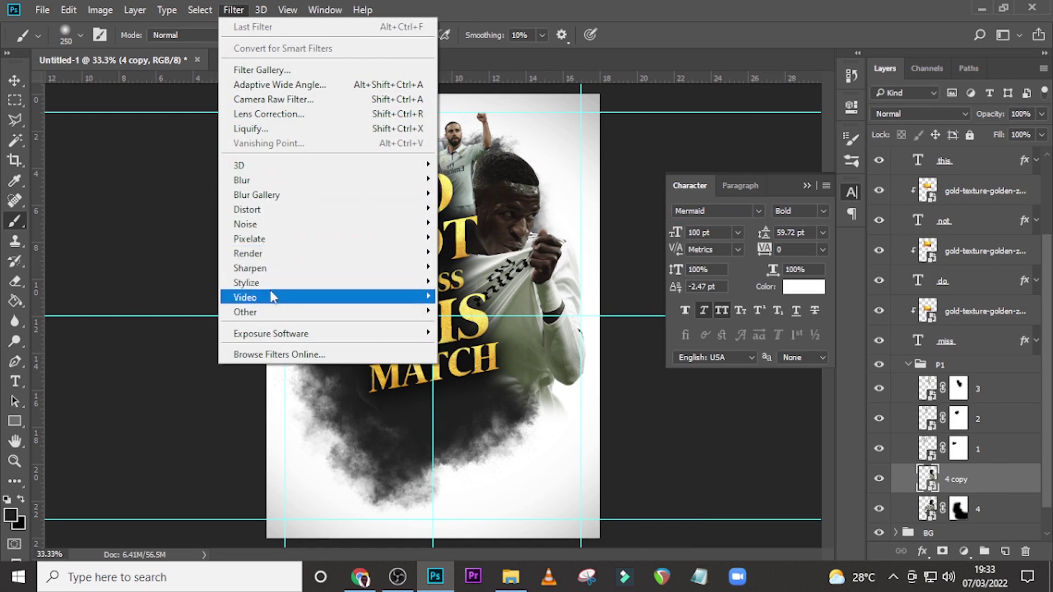
pyautogui.moveTo(362, 180)
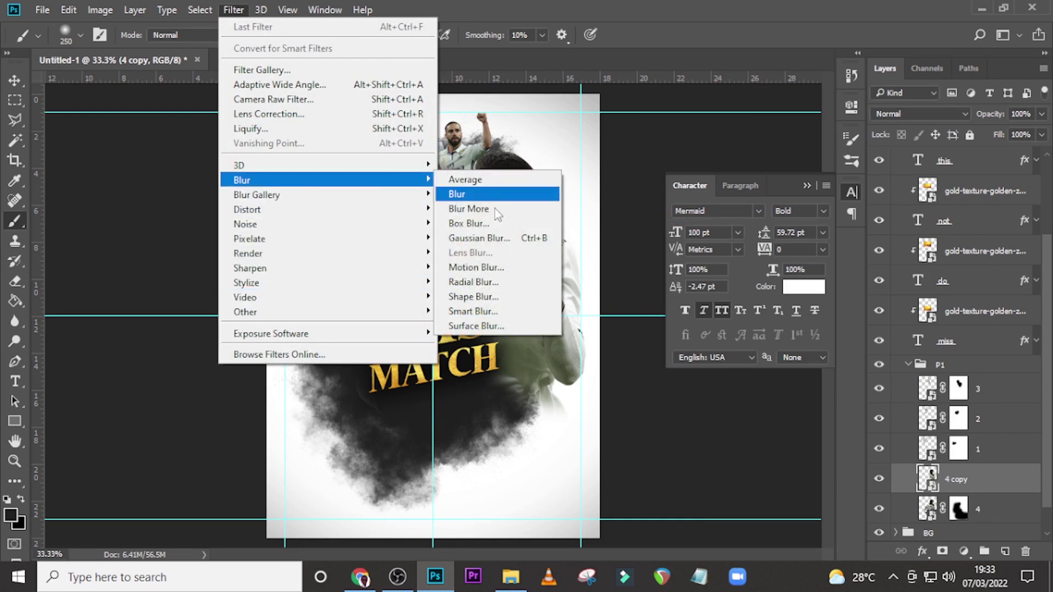
pyautogui.click(476, 268)
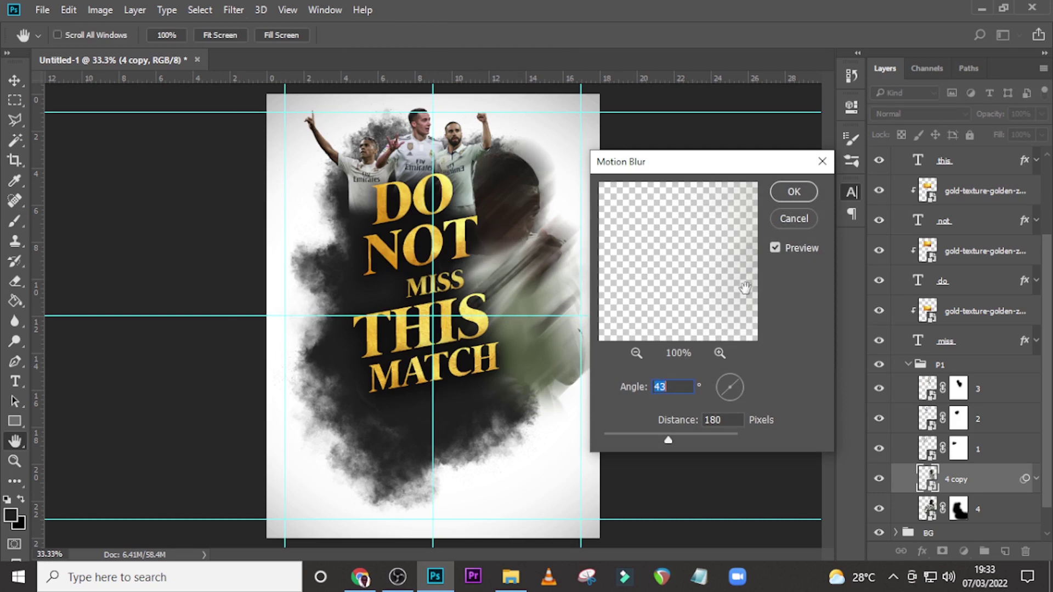
pyautogui.click(776, 248)
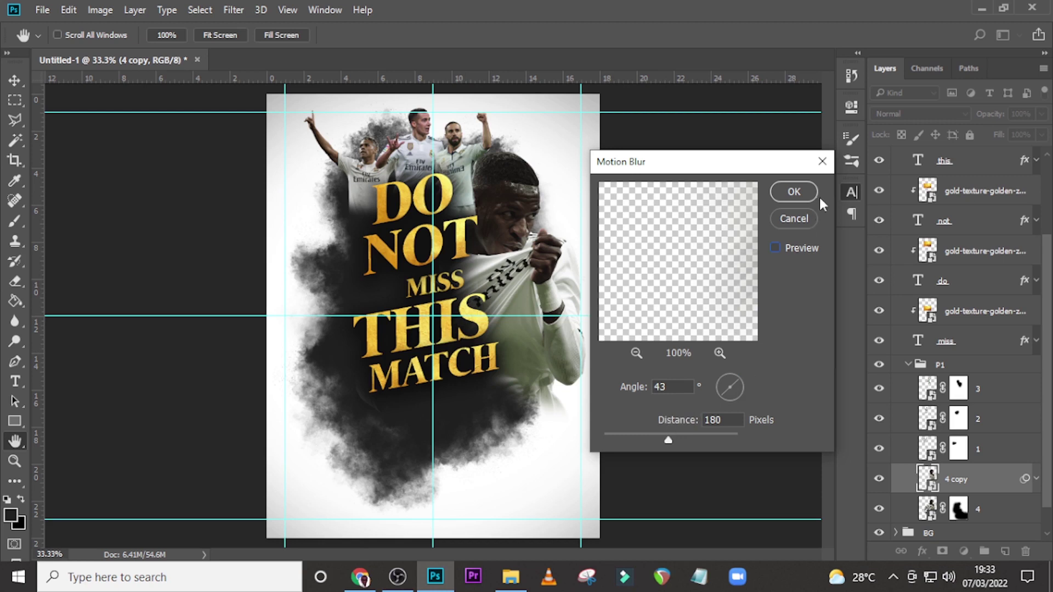
pyautogui.click(775, 247)
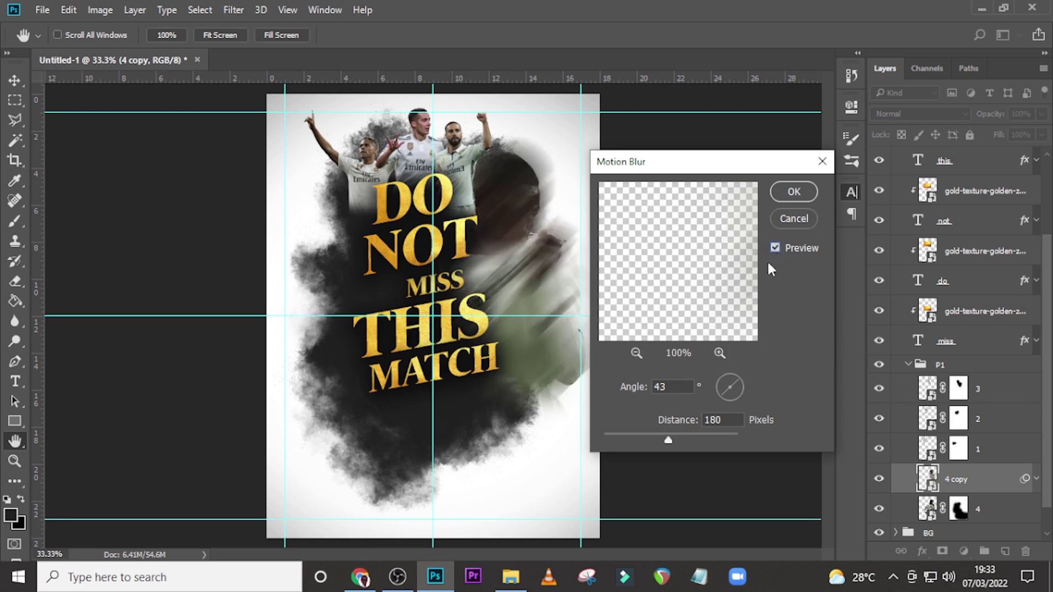
pyautogui.moveTo(668, 440); pyautogui.dragTo(686, 439)
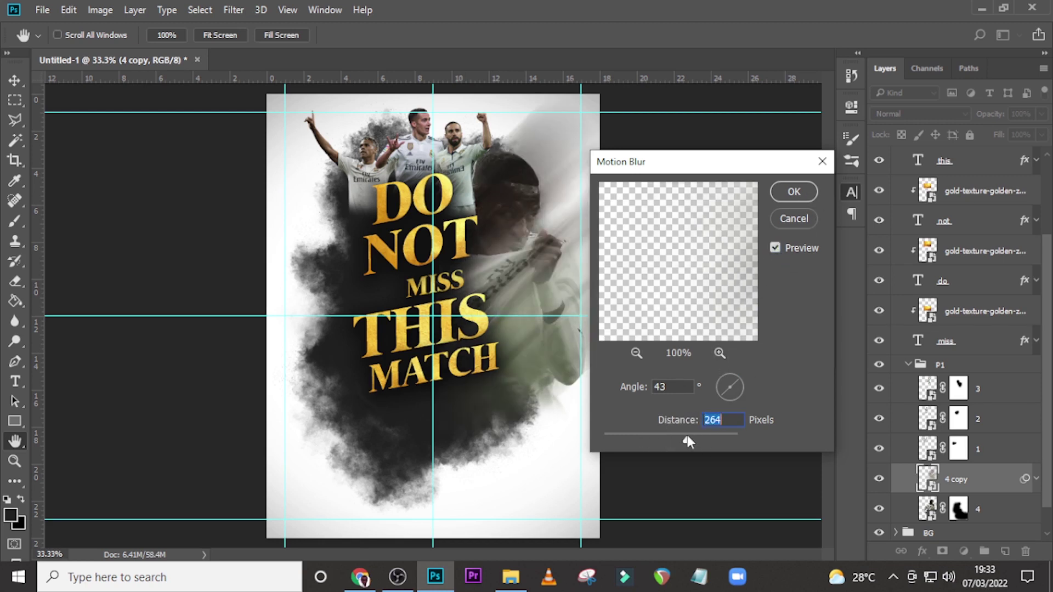
pyautogui.press('Return')
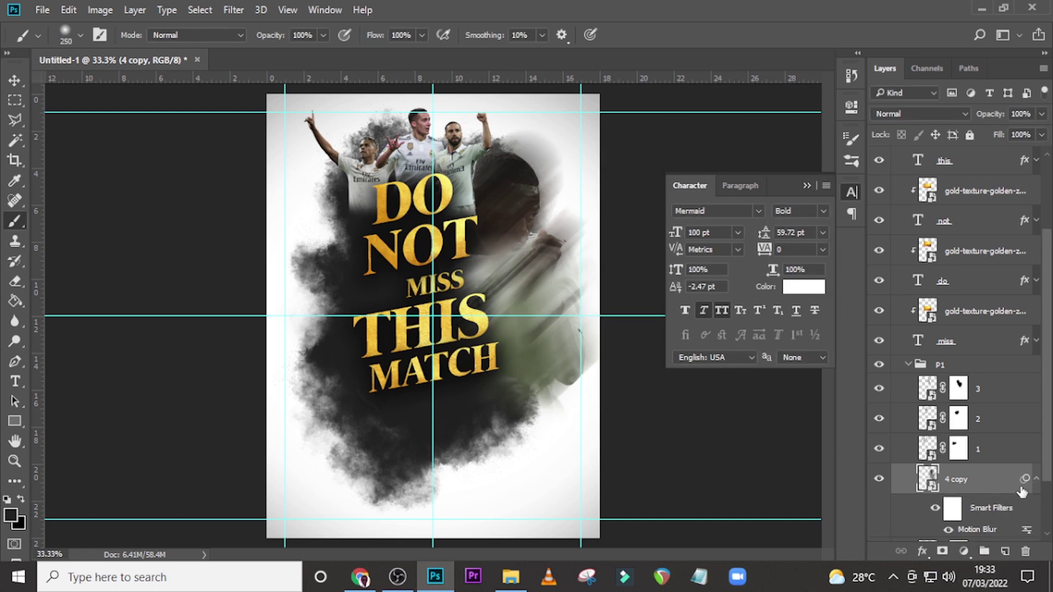
pyautogui.click(1037, 481)
# - Add a layer mask to 4 copy and paint black with a 250 px brush over the player's face, hand and sleeve to remove the blur there
pyautogui.click(942, 551)
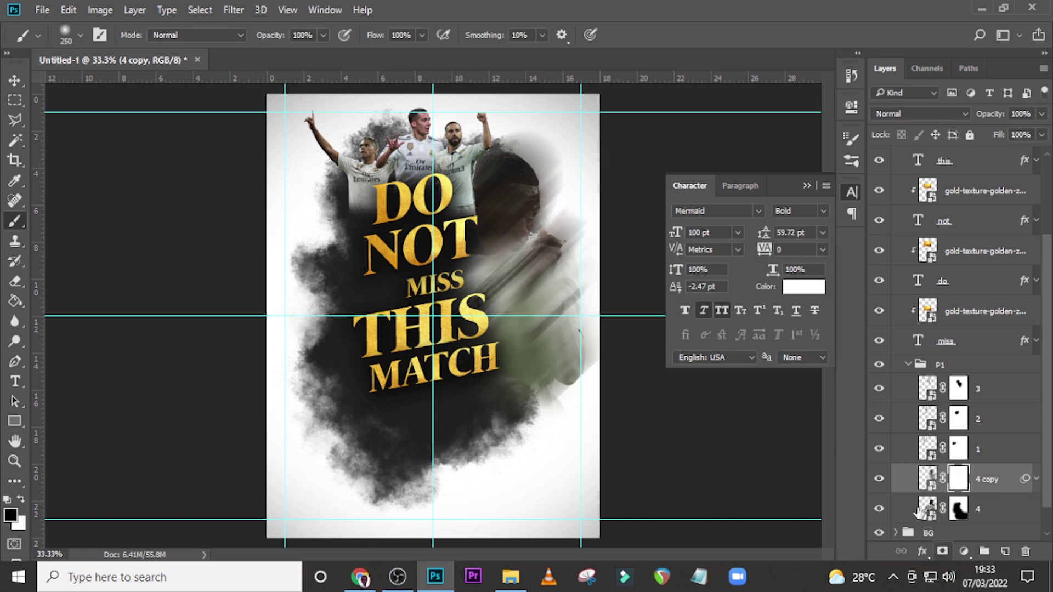
pyautogui.press('b')
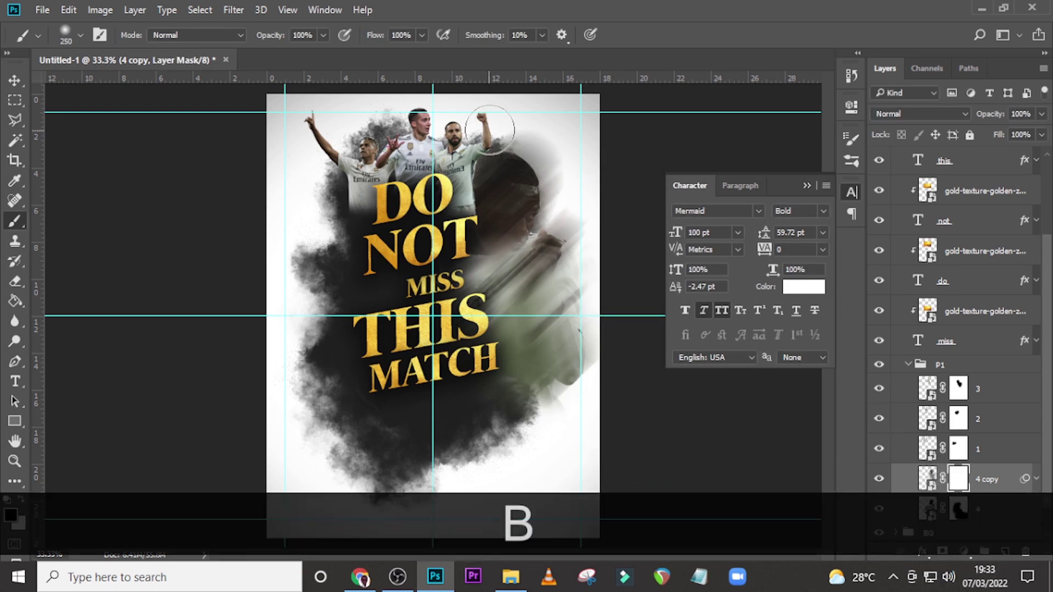
pyautogui.moveTo(547, 174)
pyautogui.mouseDown()
pyautogui.moveTo(540, 152)
pyautogui.moveTo(515, 171)
pyautogui.moveTo(498, 244)
pyautogui.moveTo(517, 217)
pyautogui.moveTo(569, 239)
pyautogui.moveTo(547, 320)
pyautogui.moveTo(592, 368)
pyautogui.moveTo(612, 364)
pyautogui.moveTo(593, 359)
pyautogui.moveTo(602, 313)
pyautogui.moveTo(557, 287)
pyautogui.moveTo(539, 241)
pyautogui.moveTo(532, 286)
pyautogui.moveTo(561, 265)
pyautogui.moveTo(550, 301)
pyautogui.moveTo(590, 307)
pyautogui.moveTo(579, 328)
pyautogui.moveTo(558, 320)
pyautogui.moveTo(598, 320)
pyautogui.moveTo(574, 364)
pyautogui.moveTo(510, 354)
pyautogui.moveTo(549, 243)
pyautogui.mouseUp()
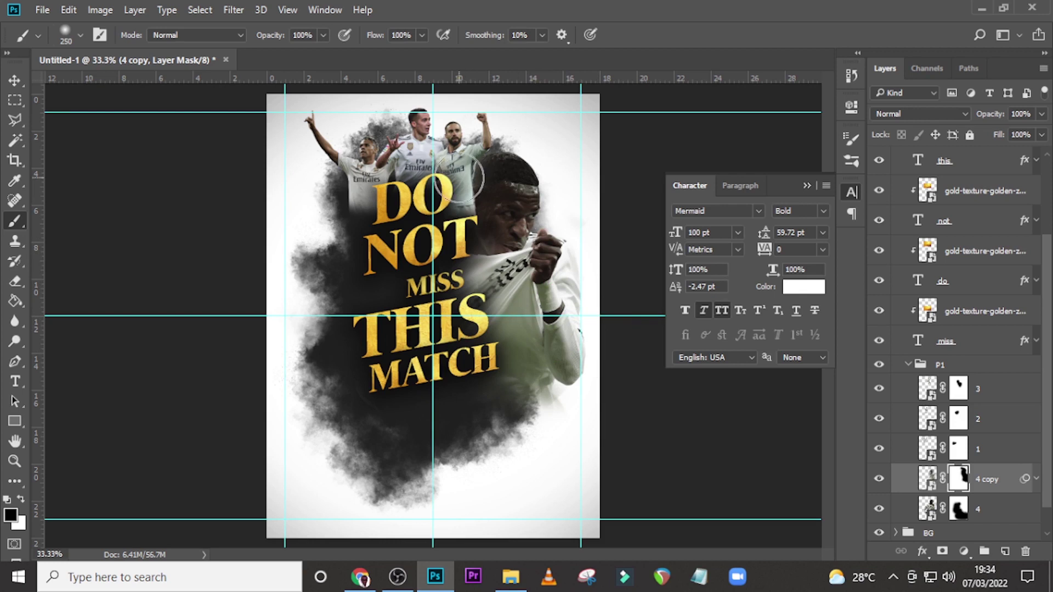
# - Touch up the 4 copy layer's mask around the large player's head with a 150 px brush
pyautogui.press('x')
pyautogui.press('[')
pyautogui.press('[')
pyautogui.press('[')
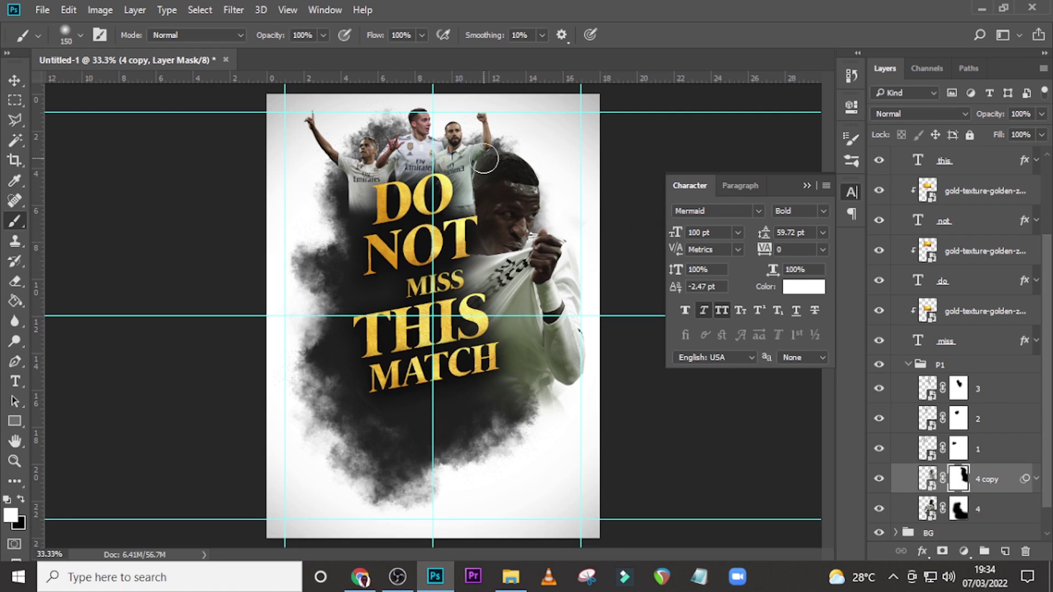
pyautogui.press('x')
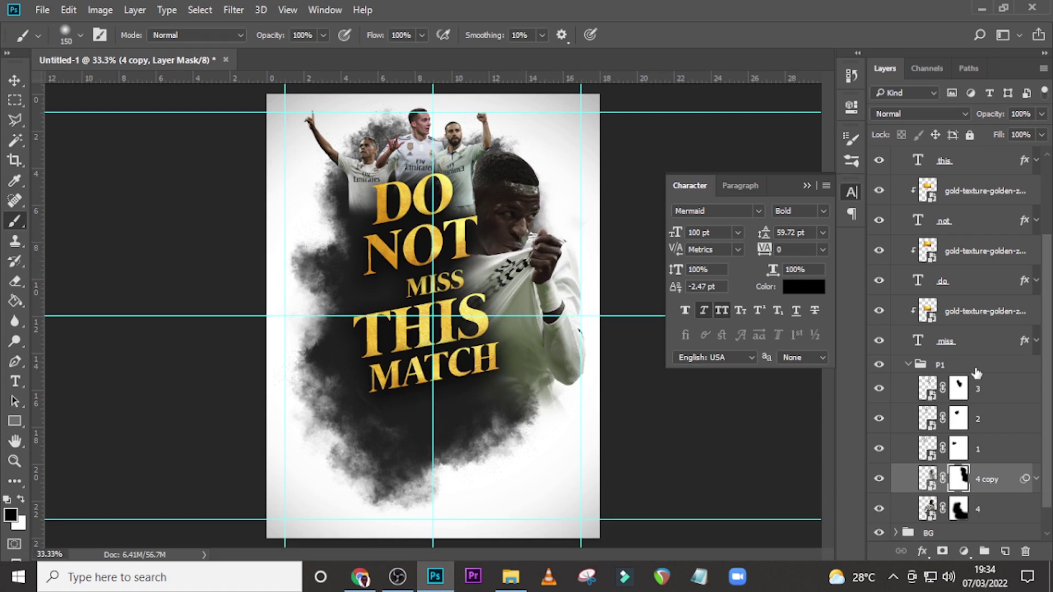
# - Collapse the P1 group and clip a Hue/Saturation adjustment to it with saturation -100
pyautogui.click(907, 367)
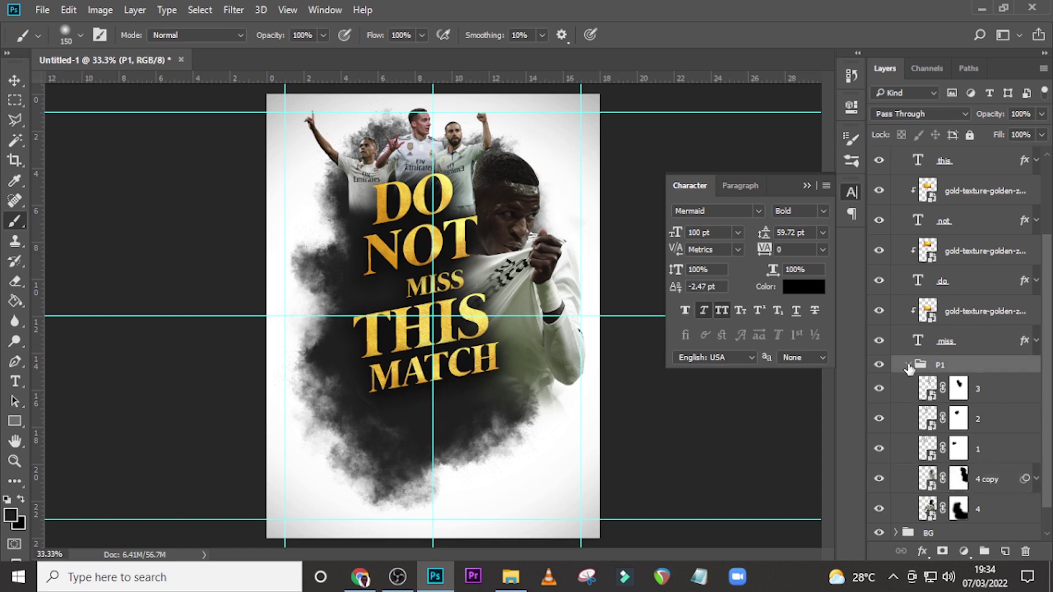
pyautogui.click(907, 366)
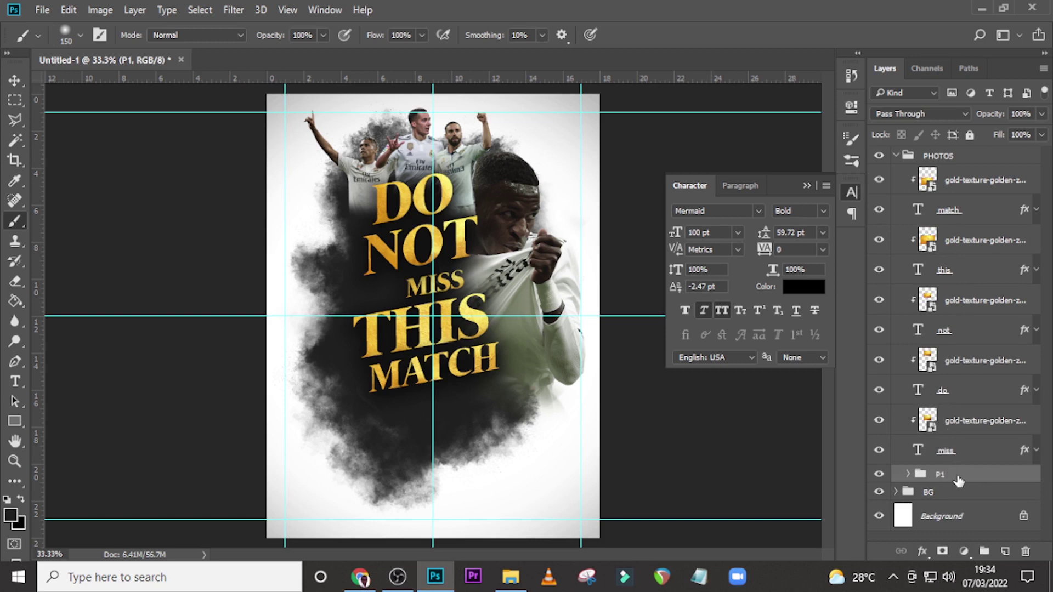
pyautogui.click(964, 553)
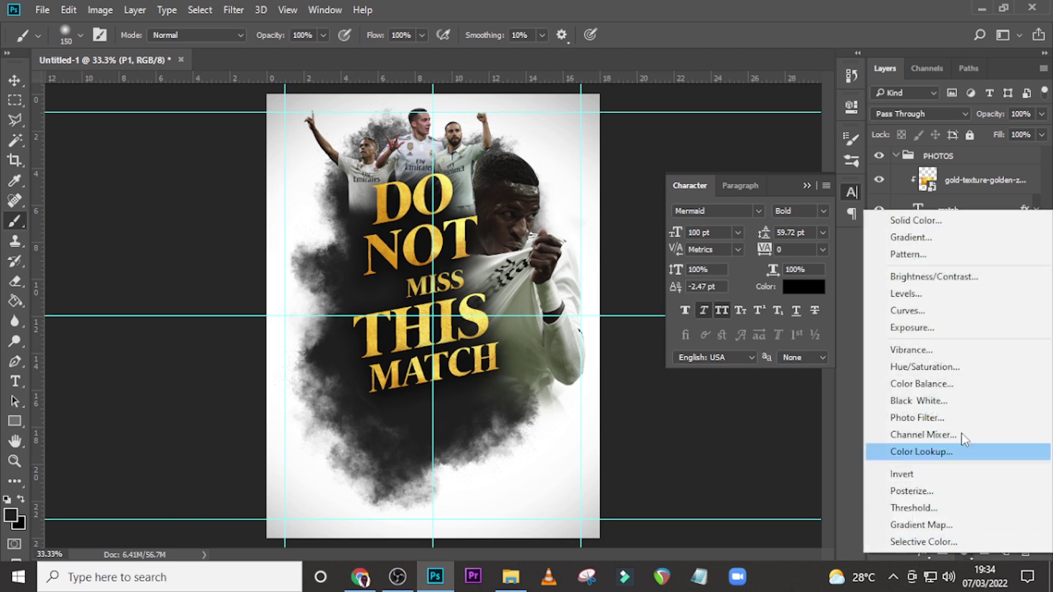
pyautogui.click(930, 368)
pyautogui.click(718, 362)
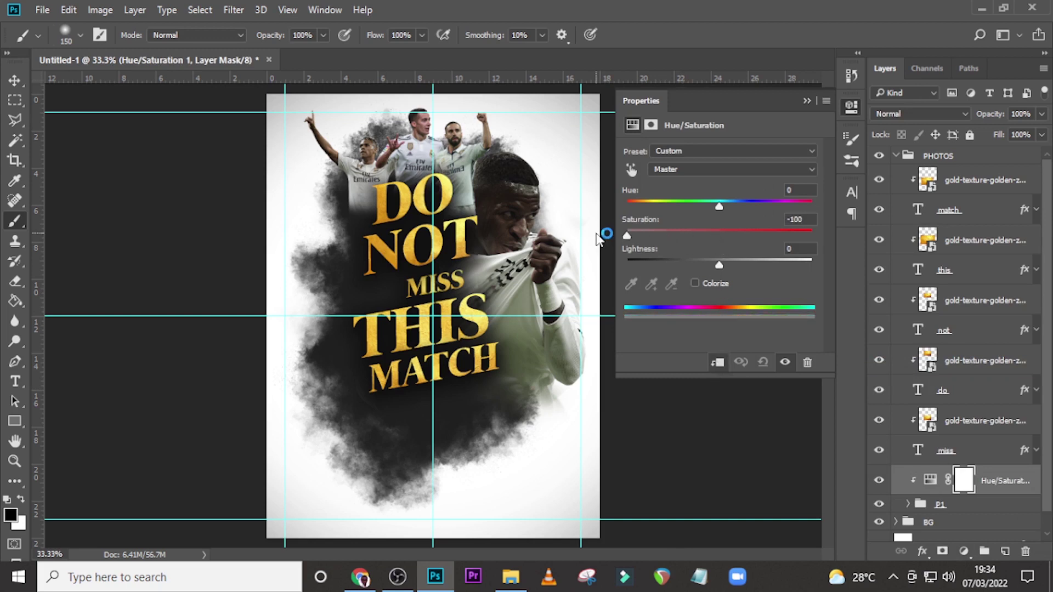
pyautogui.click(802, 102)
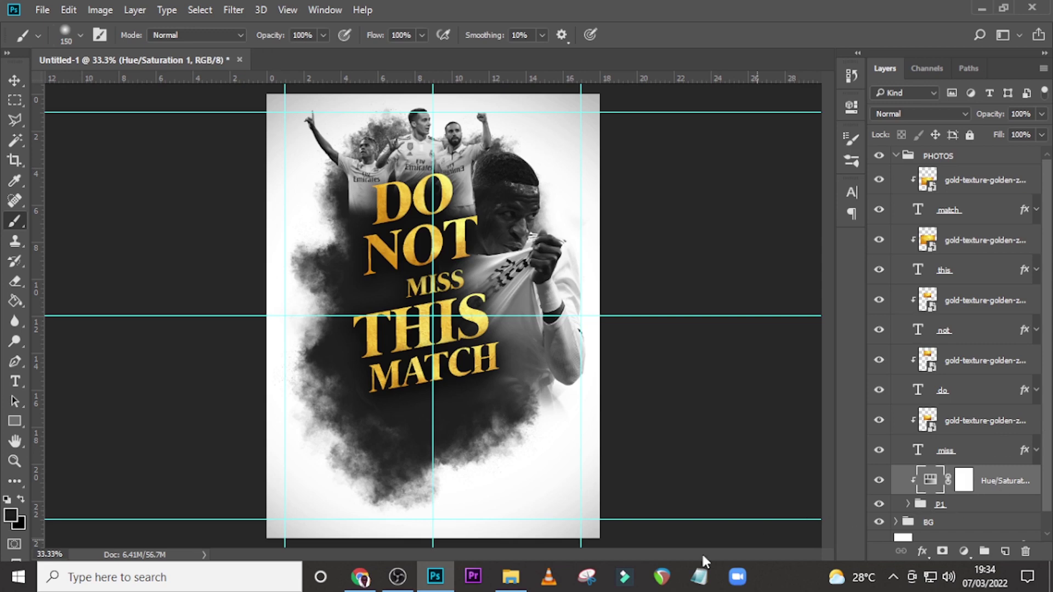
# - Place nuclear-explosion-png-30060.png above the Hue/Saturation layer, enlarge it and position it over the large player's upper body
pyautogui.click(510, 577)
pyautogui.click(565, 296)
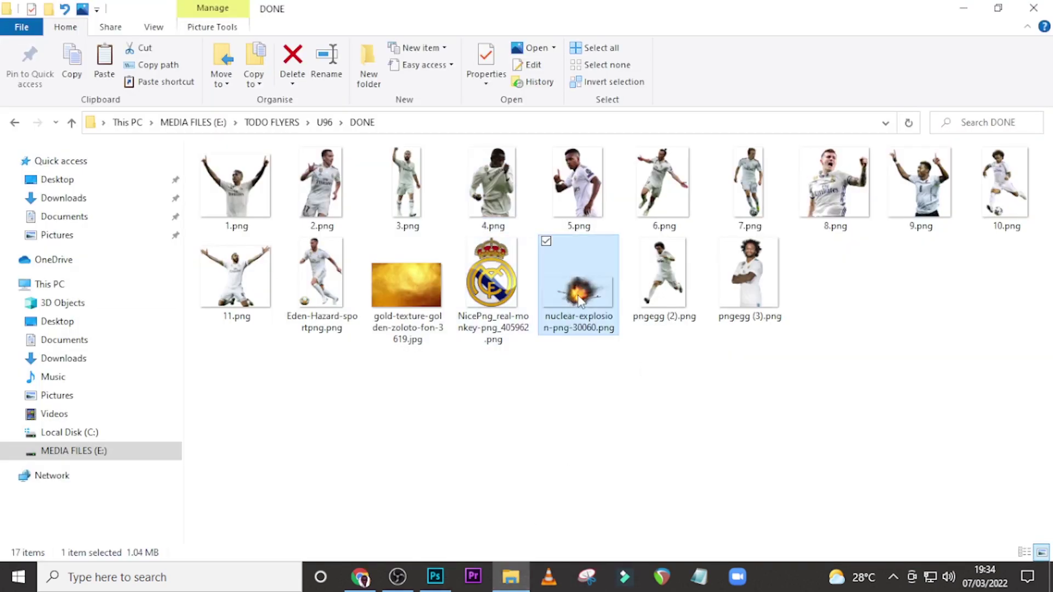
pyautogui.moveTo(580, 300); pyautogui.dragTo(470, 415)
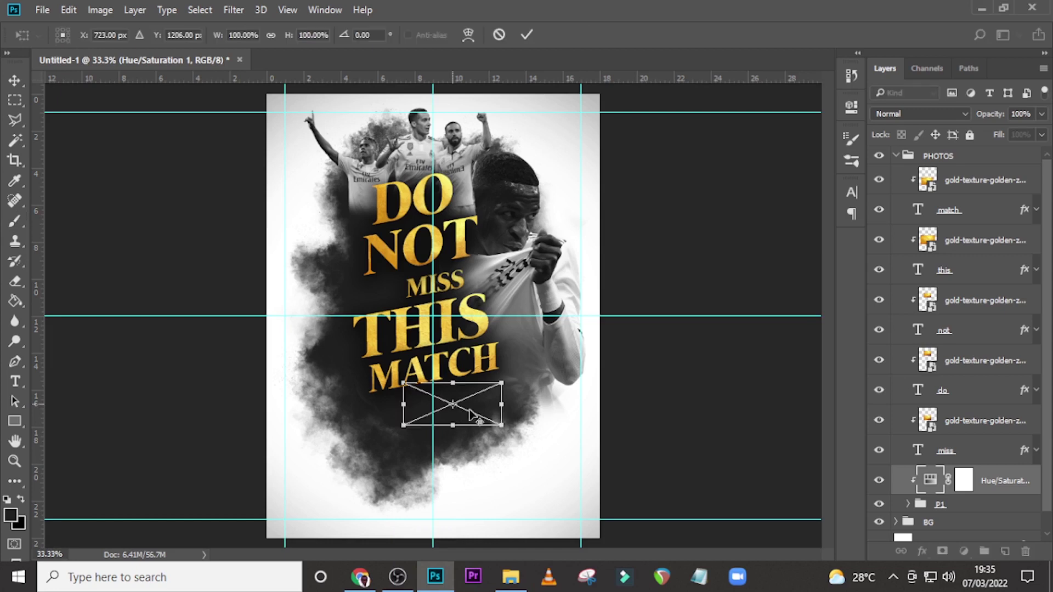
pyautogui.hotkey('shift', 'space')
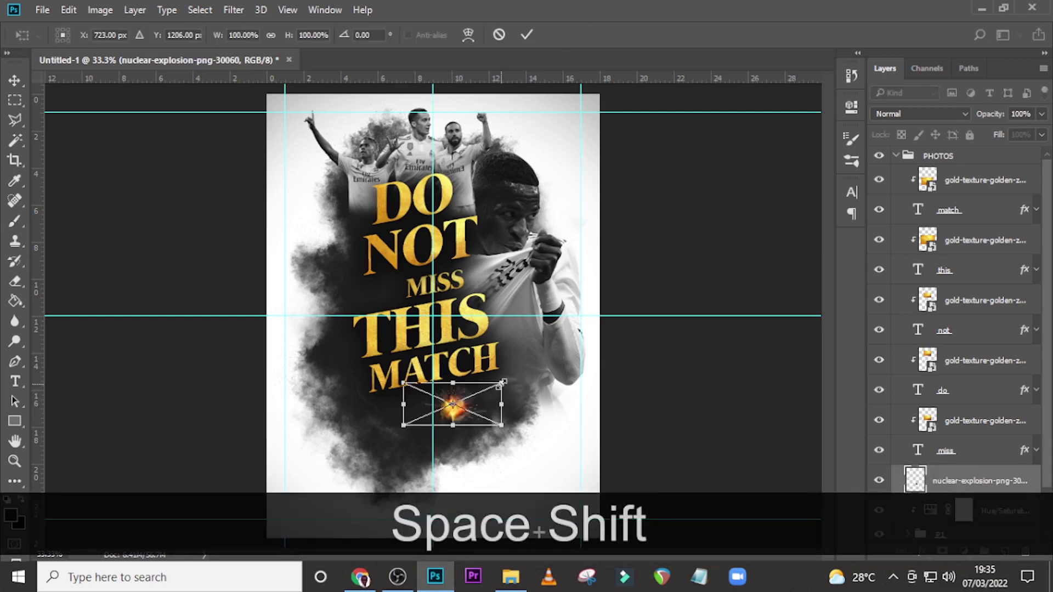
pyautogui.moveTo(503, 380); pyautogui.dragTo(644, 321)
pyautogui.moveTo(541, 387); pyautogui.dragTo(530, 201)
pyautogui.press('Return')
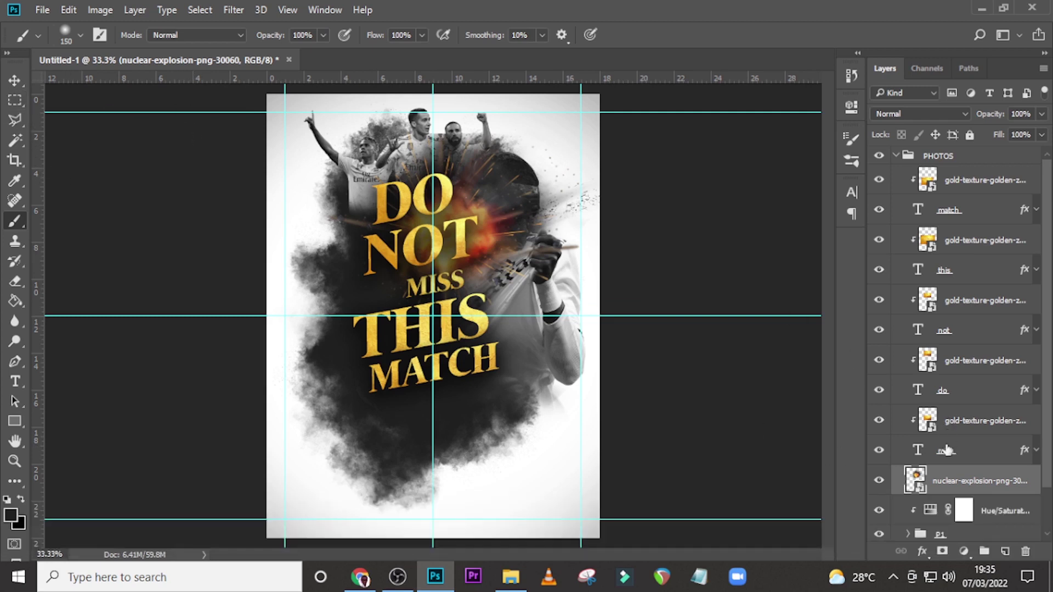
# - Add a layer mask to the explosion layer and paint out the fireball in black with a 200 px brush
pyautogui.press('b')
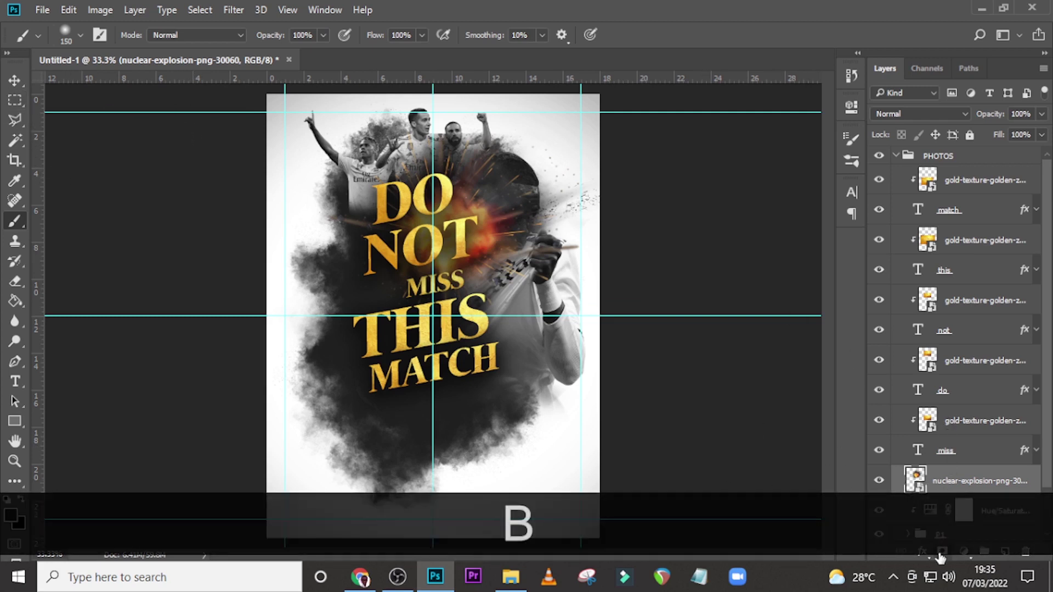
pyautogui.click(940, 553)
pyautogui.press(']')
pyautogui.press(']')
pyautogui.press(']')
pyautogui.press(']')
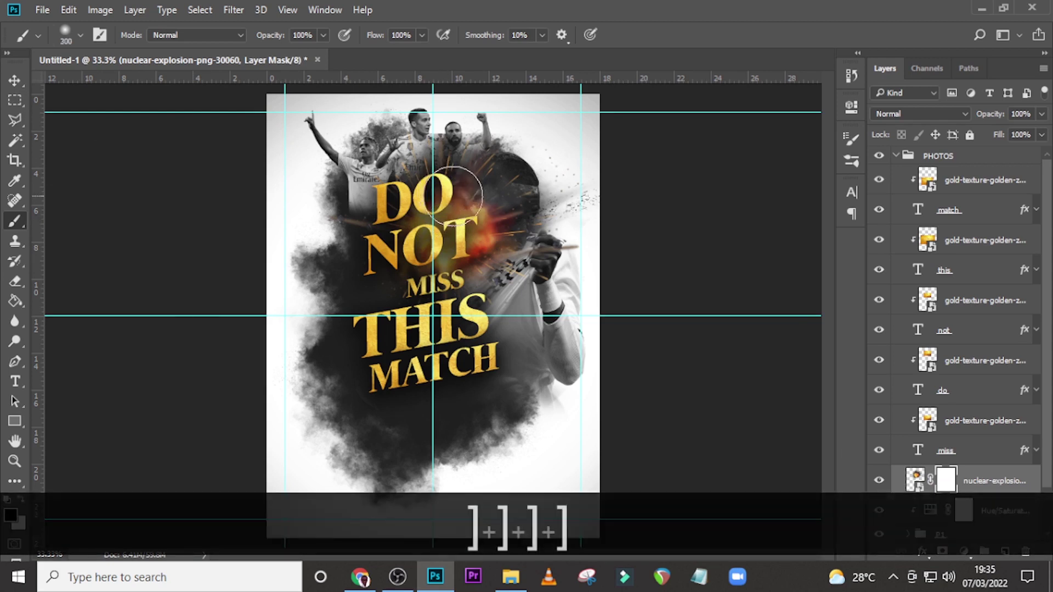
pyautogui.moveTo(418, 219)
pyautogui.mouseDown()
pyautogui.moveTo(424, 188)
pyautogui.moveTo(446, 231)
pyautogui.moveTo(471, 231)
pyautogui.moveTo(454, 261)
pyautogui.moveTo(475, 225)
pyautogui.moveTo(464, 192)
pyautogui.mouseUp()
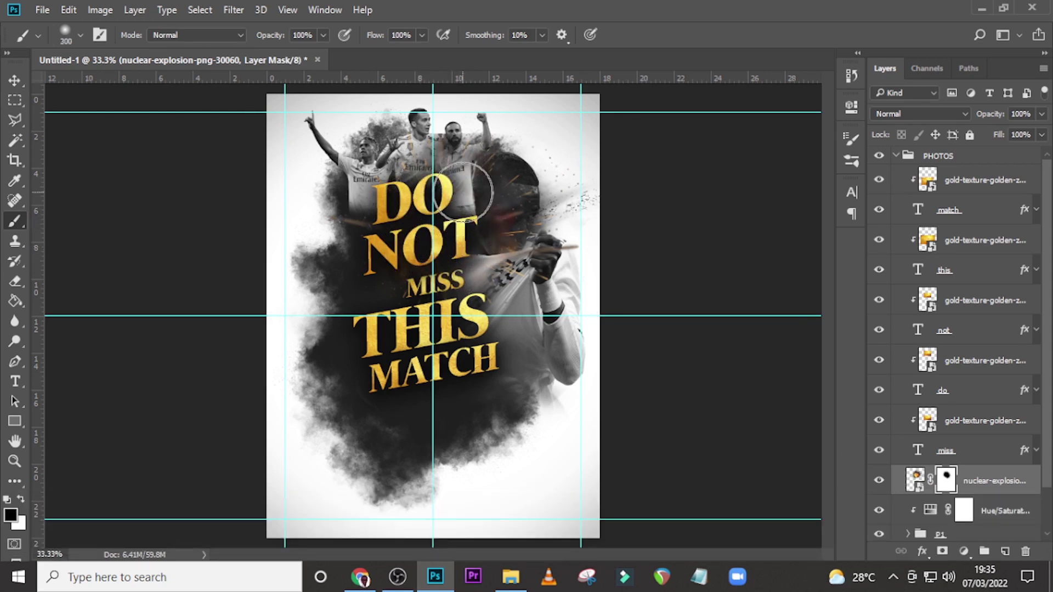
# - Refine the explosion layer's mask with a 90 px brush, clearing debris from the large player's face
pyautogui.press('[')
pyautogui.press('[')
pyautogui.press('[')
pyautogui.press('[')
pyautogui.press('[')
pyautogui.press('[')
pyautogui.press('[')
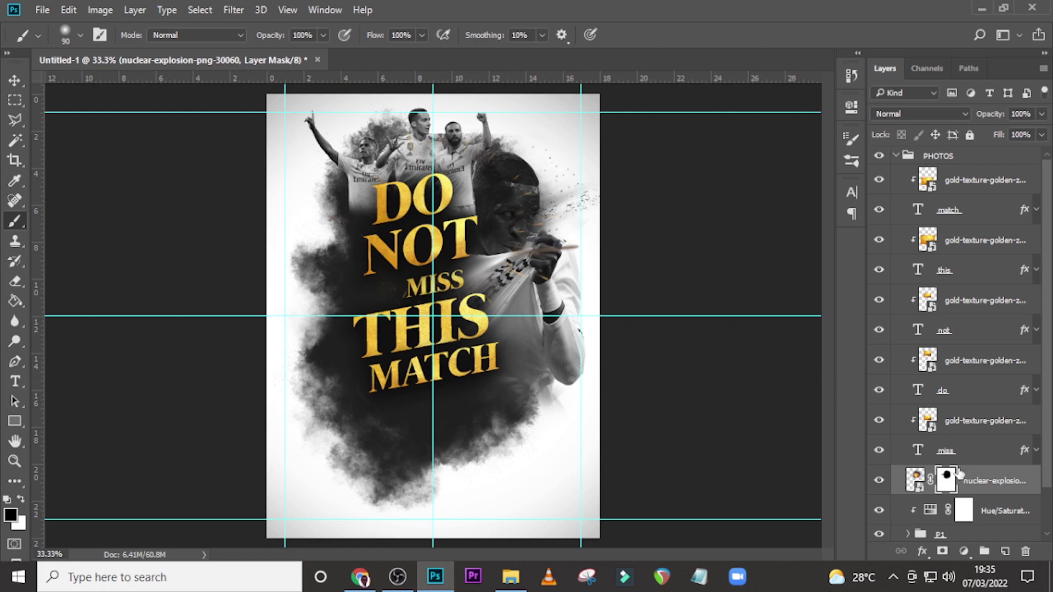
# - Move the explosion layer over the left part of the smoke shape and scale it to about 118%
pyautogui.click(915, 481)
pyautogui.press('v')
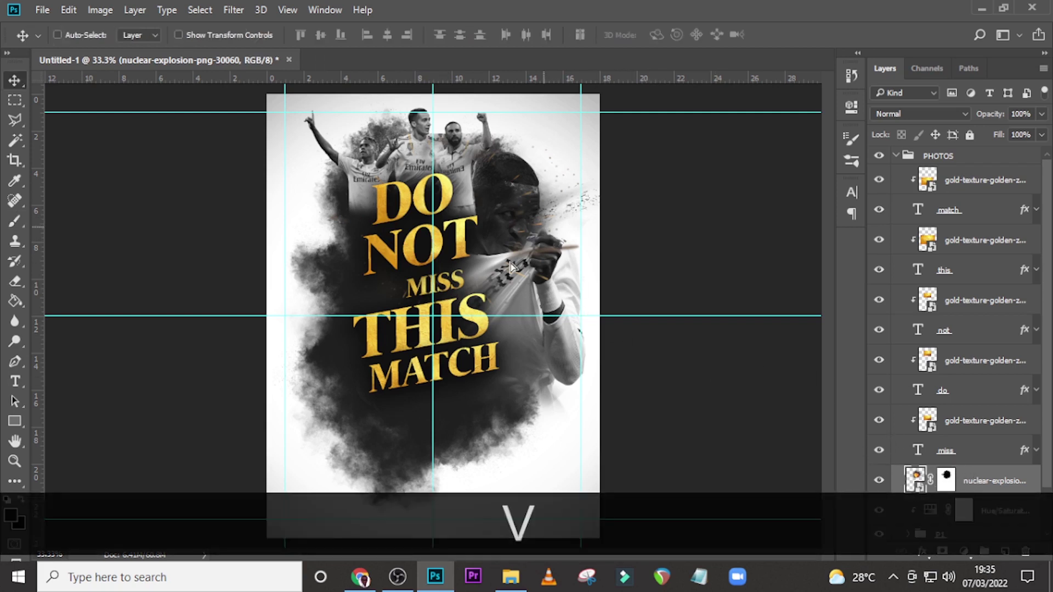
pyautogui.moveTo(510, 267); pyautogui.dragTo(472, 263)
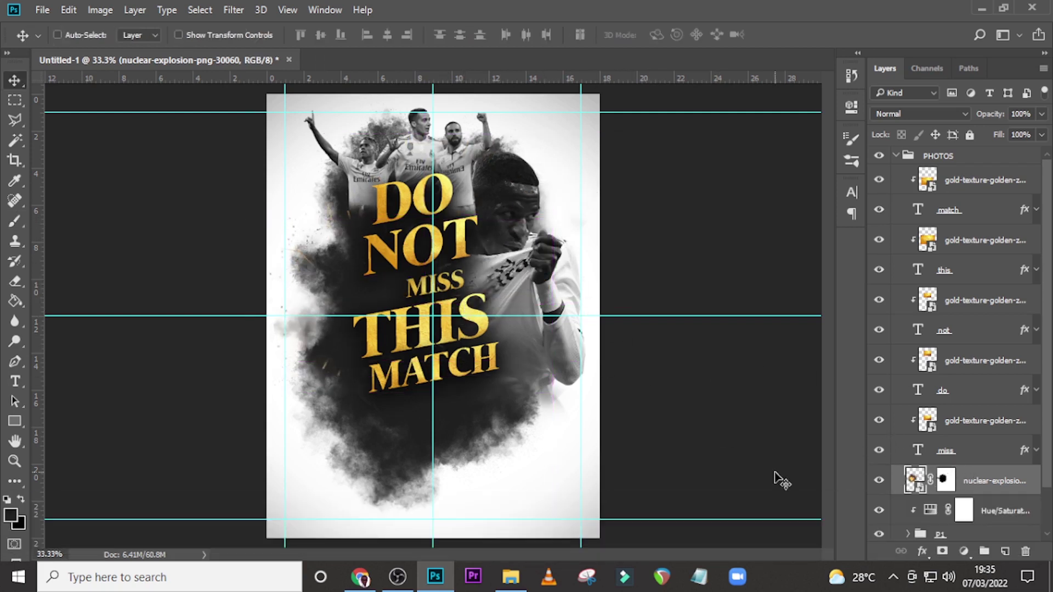
pyautogui.hotkey('ctrl', 't')
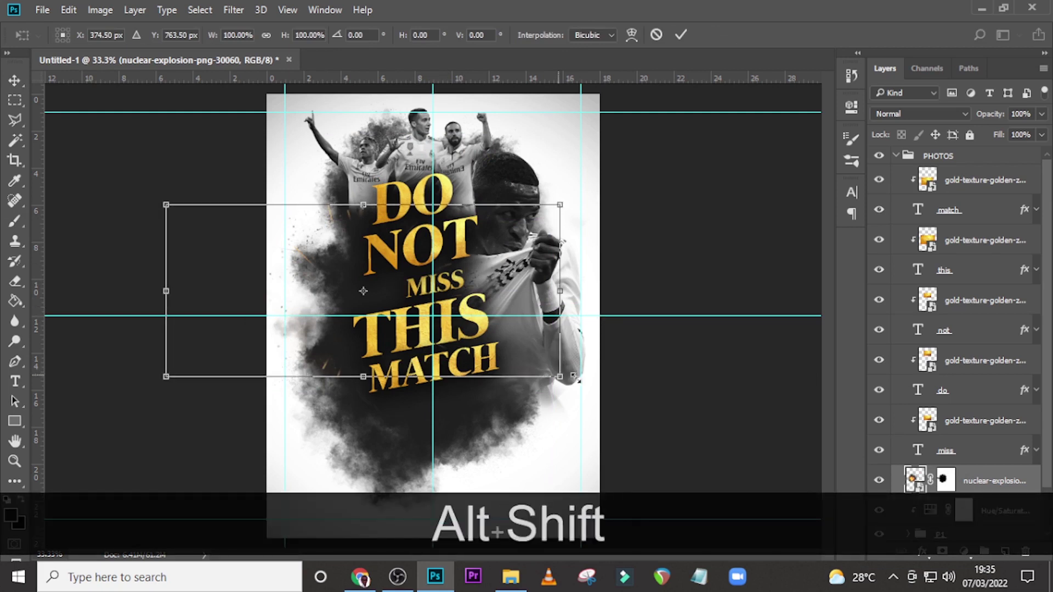
pyautogui.moveTo(574, 376); pyautogui.dragTo(594, 389)
pyautogui.moveTo(482, 352); pyautogui.dragTo(489, 380)
# - Rotate and reposition the explosion layer so its sparks and debris spread around the title and the smoke edges
pyautogui.hotkey('ctrl', 't')
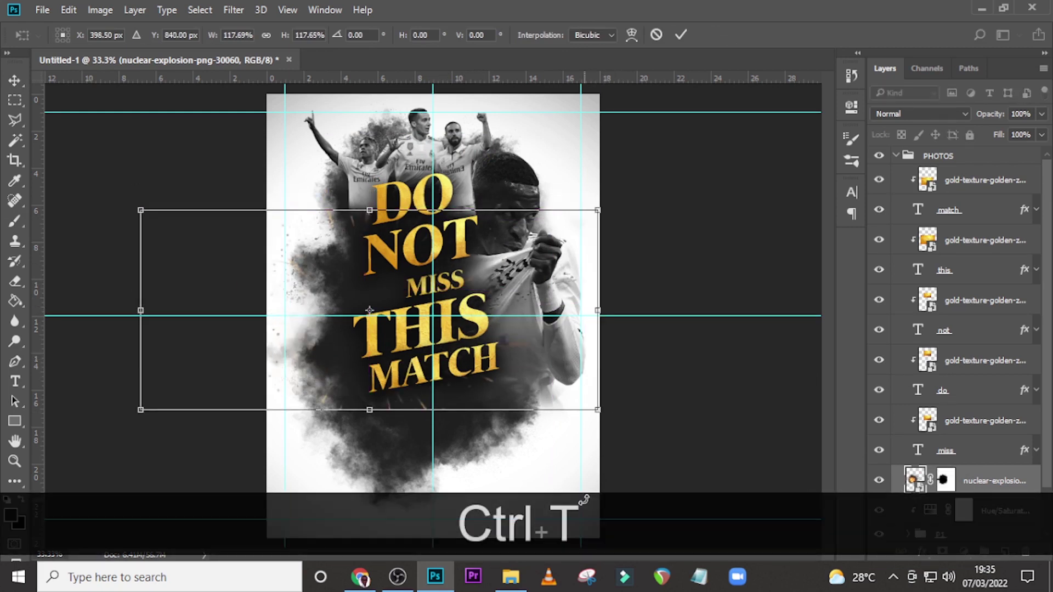
pyautogui.moveTo(605, 471); pyautogui.dragTo(632, 425)
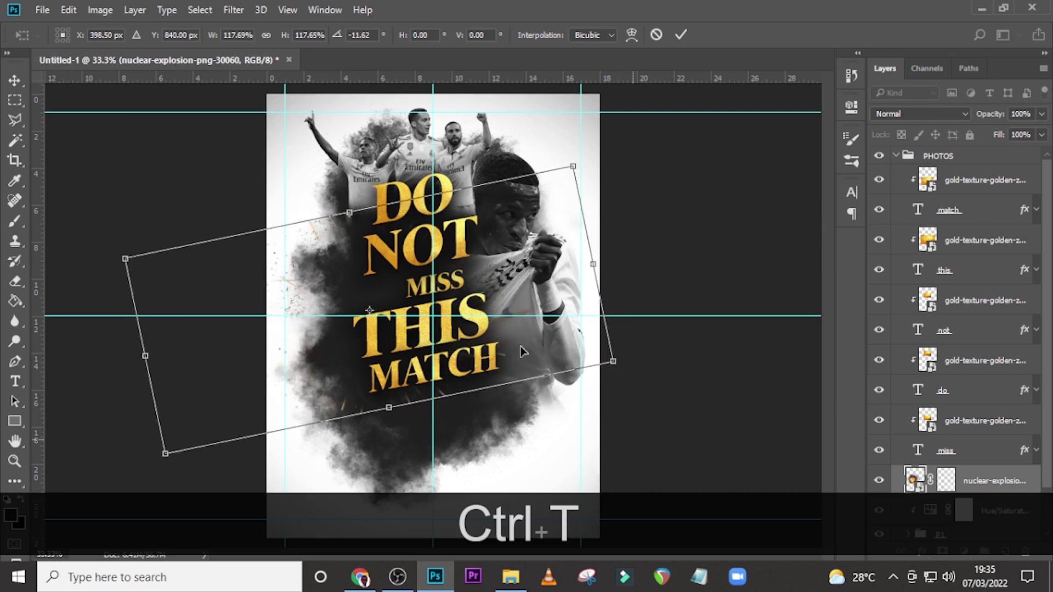
pyautogui.moveTo(521, 347)
pyautogui.mouseDown()
pyautogui.moveTo(519, 370)
pyautogui.moveTo(521, 351)
pyautogui.moveTo(535, 359)
pyautogui.mouseUp()
pyautogui.moveTo(644, 204); pyautogui.dragTo(656, 226)
pyautogui.press('Return')
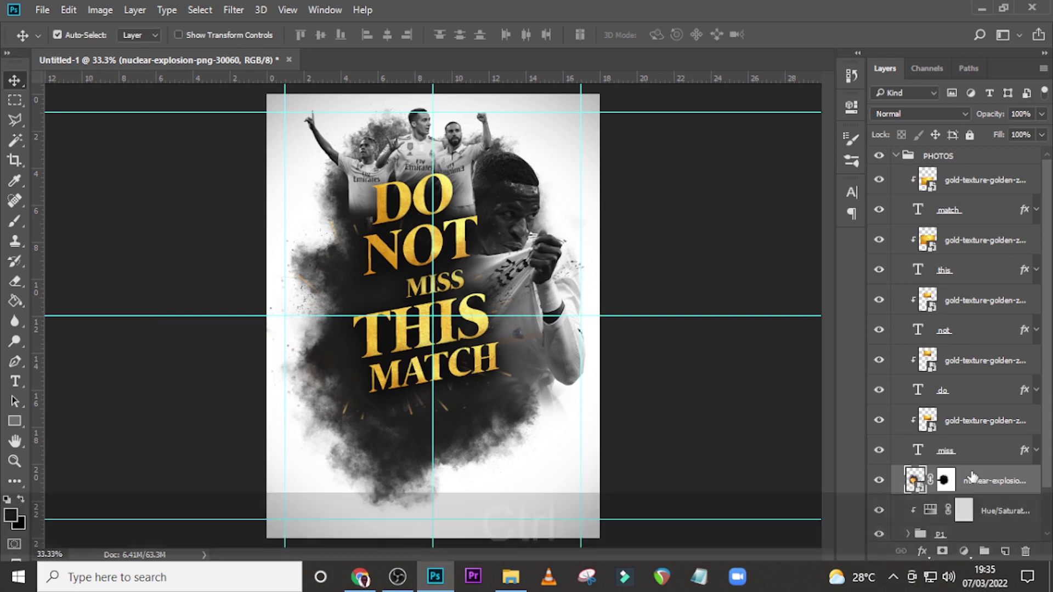
# - Duplicate the explosion layer and hide the copy
pyautogui.hotkey('ctrl', 'j')
pyautogui.scroll(-1, 965, 463)
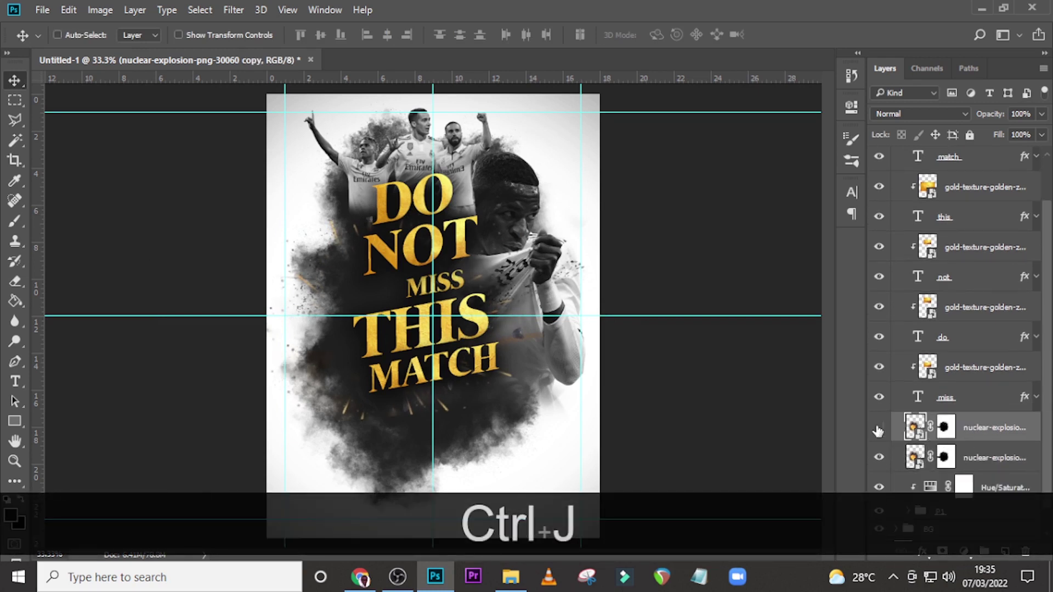
pyautogui.click(879, 428)
# - Paint black with a 200 px brush on the original explosion layer's mask, removing sparks below MATCH and along the smoke's left edge
pyautogui.click(945, 457)
pyautogui.press('b')
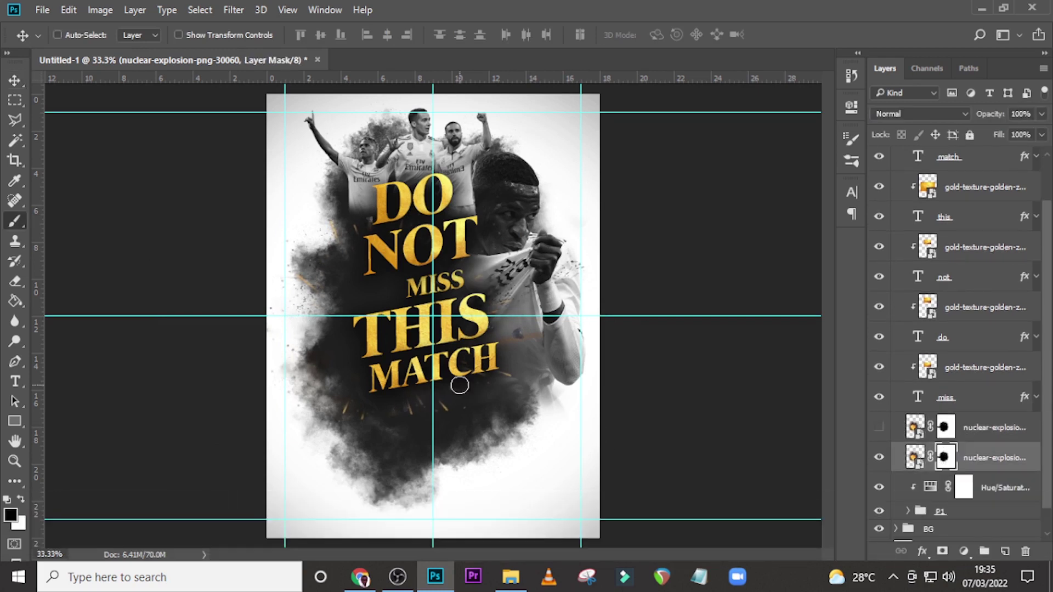
pyautogui.press(']')
pyautogui.press(']')
pyautogui.press(']')
pyautogui.press(']')
pyautogui.press(']')
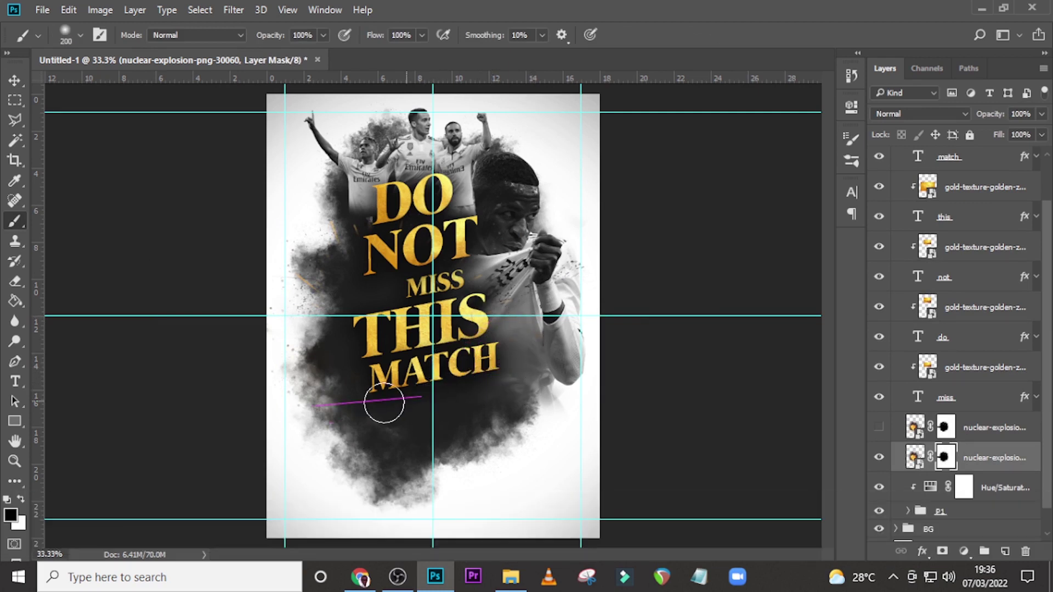
pyautogui.moveTo(301, 343); pyautogui.dragTo(302, 248)
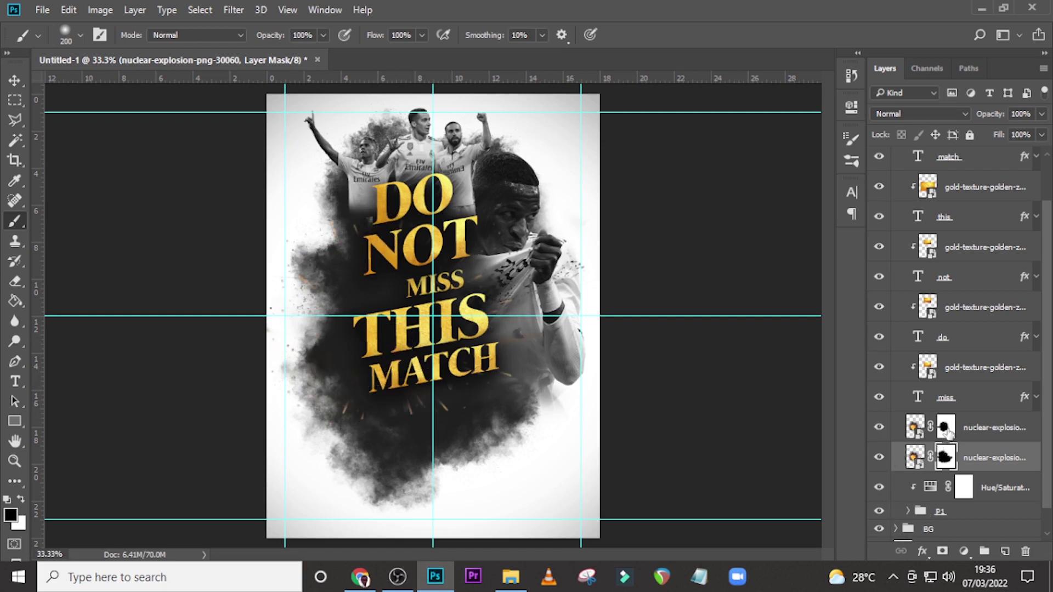
# - Move the explosion copy upward, rotate it to about 38° and center it over the title and the large player
pyautogui.click(927, 429)
pyautogui.click(915, 426)
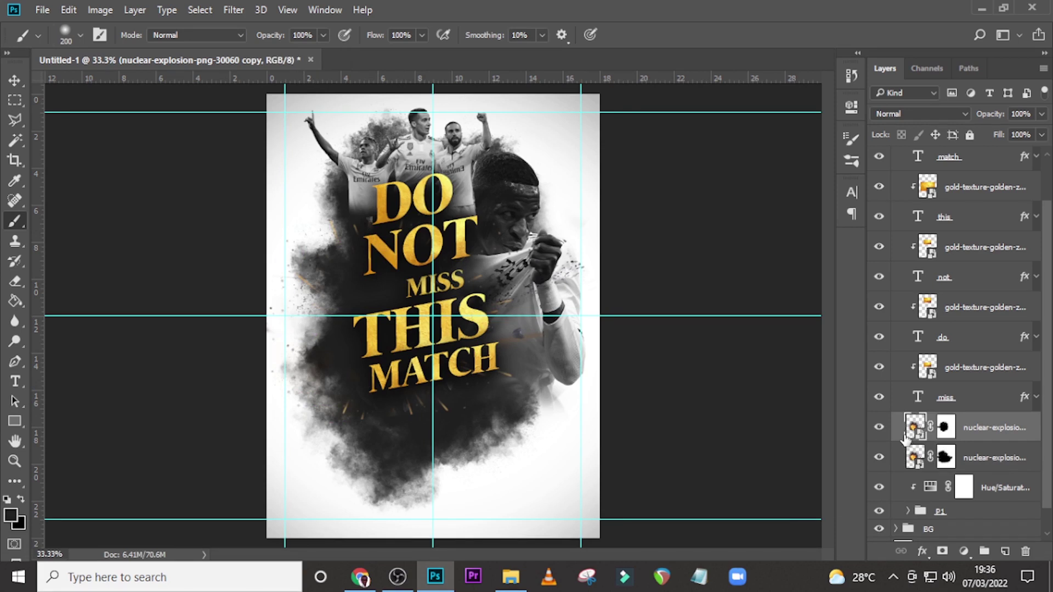
pyautogui.press('v')
pyautogui.moveTo(480, 370); pyautogui.dragTo(485, 258)
pyautogui.hotkey('ctrl', 't')
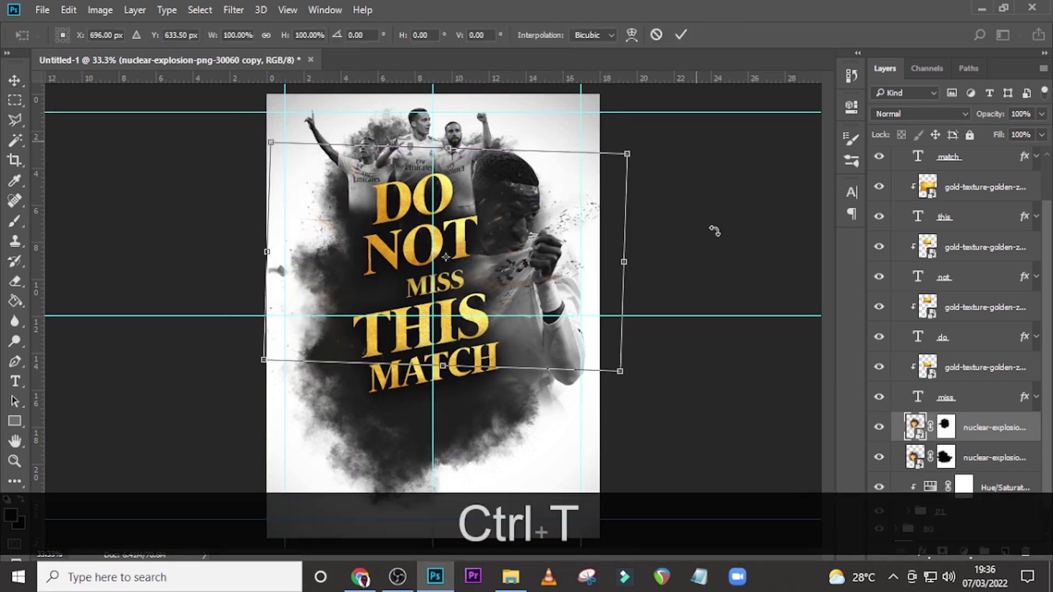
pyautogui.moveTo(696, 141); pyautogui.dragTo(716, 258)
pyautogui.moveTo(566, 201); pyautogui.dragTo(582, 202)
pyautogui.moveTo(686, 155); pyautogui.dragTo(708, 216)
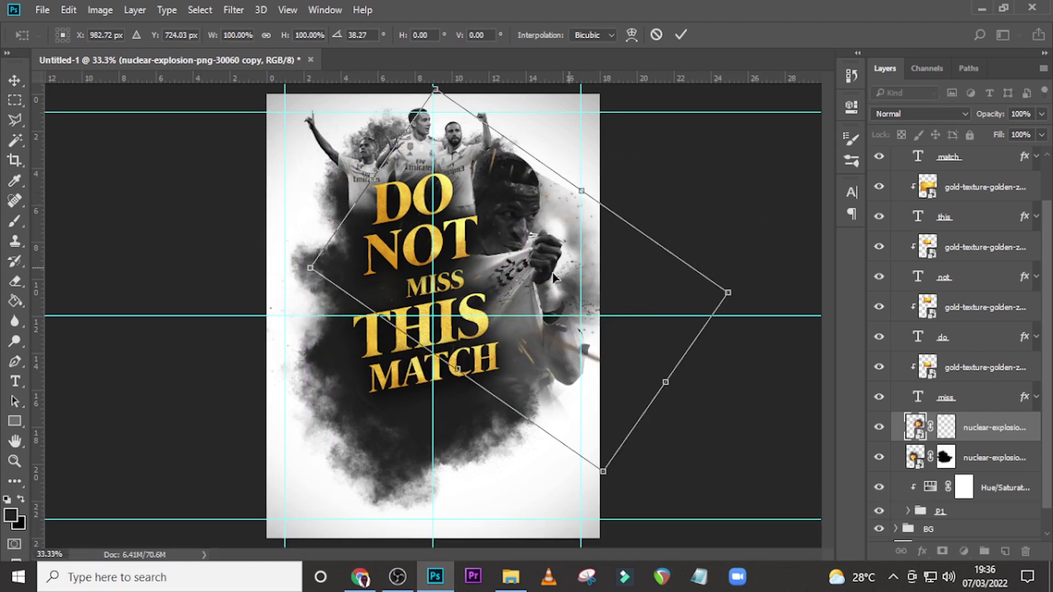
pyautogui.moveTo(553, 274); pyautogui.dragTo(481, 281)
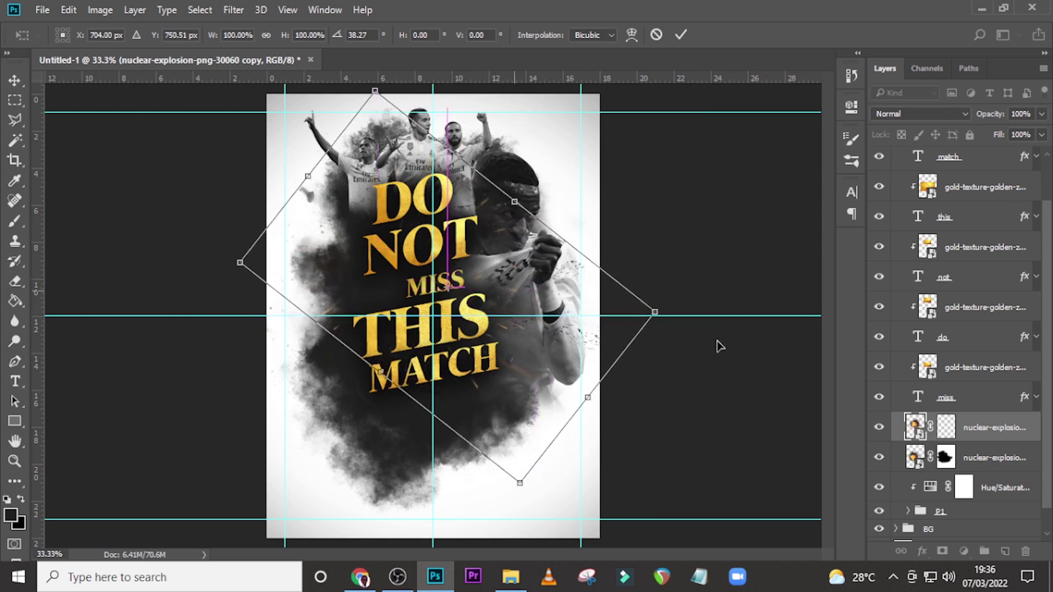
pyautogui.press('Return')
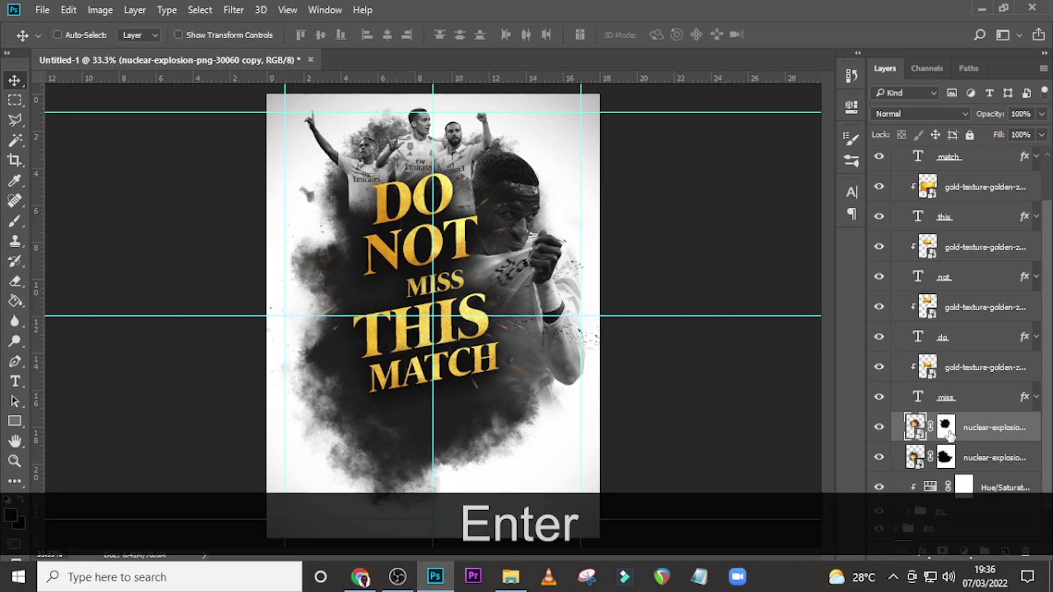
# - Paint black with a 70 px brush on the explosion copy's mask to clear debris from the large player's face
pyautogui.click(947, 432)
pyautogui.press('b')
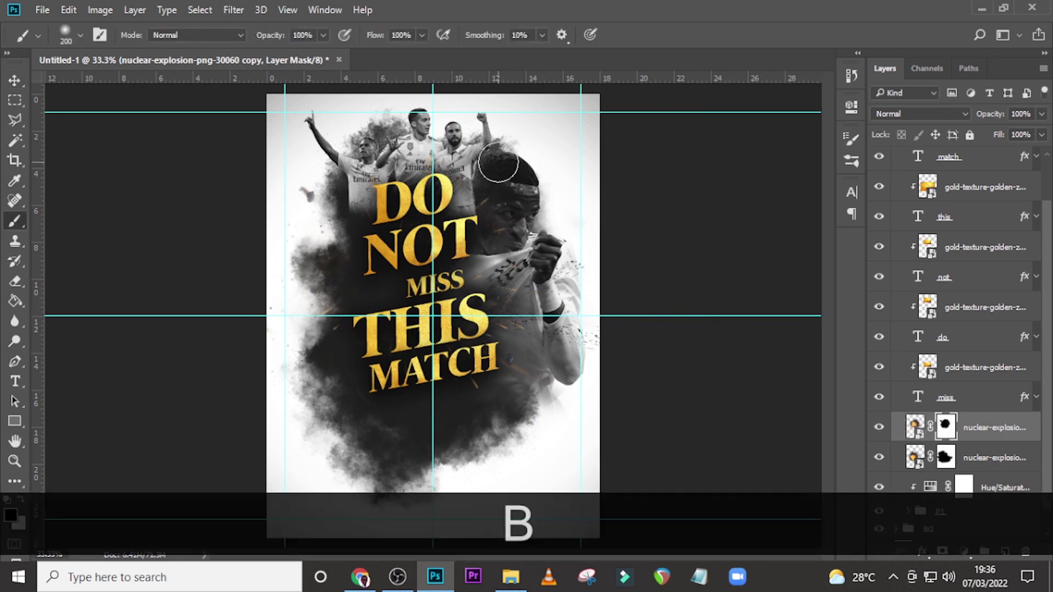
pyautogui.press('[')
pyautogui.press('[')
pyautogui.press('[')
pyautogui.press('[')
pyautogui.press('[')
pyautogui.press('[')
pyautogui.press('[')
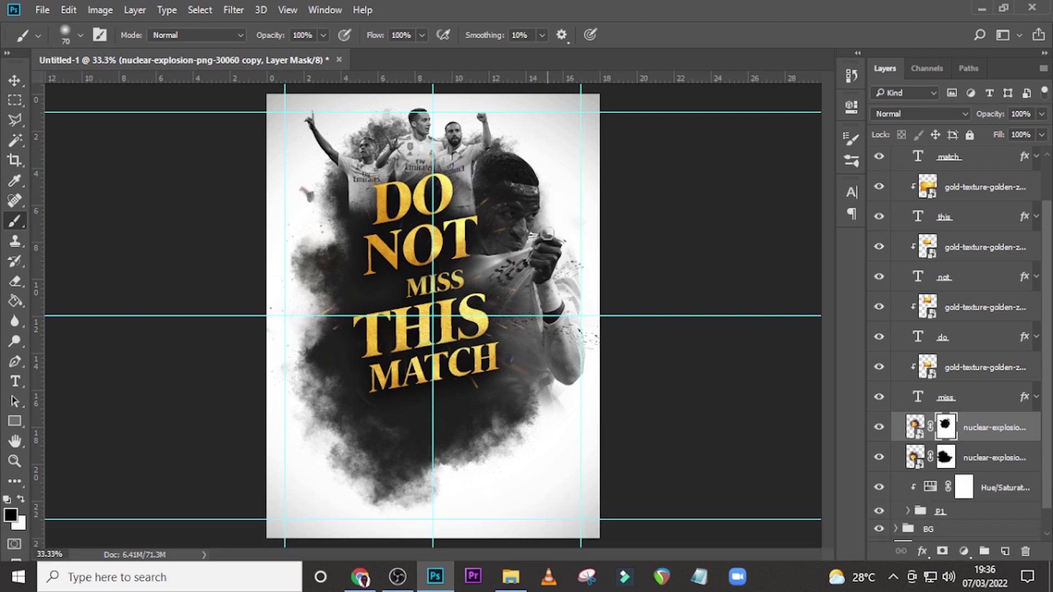
# - Paint black with a 250 px brush on the explosion copy's mask to remove debris from the player's sleeve and around the title
pyautogui.press(']')
pyautogui.press(']')
pyautogui.press(']')
pyautogui.press(']')
pyautogui.press(']')
pyautogui.press(']')
pyautogui.press(']')
pyautogui.press(']')
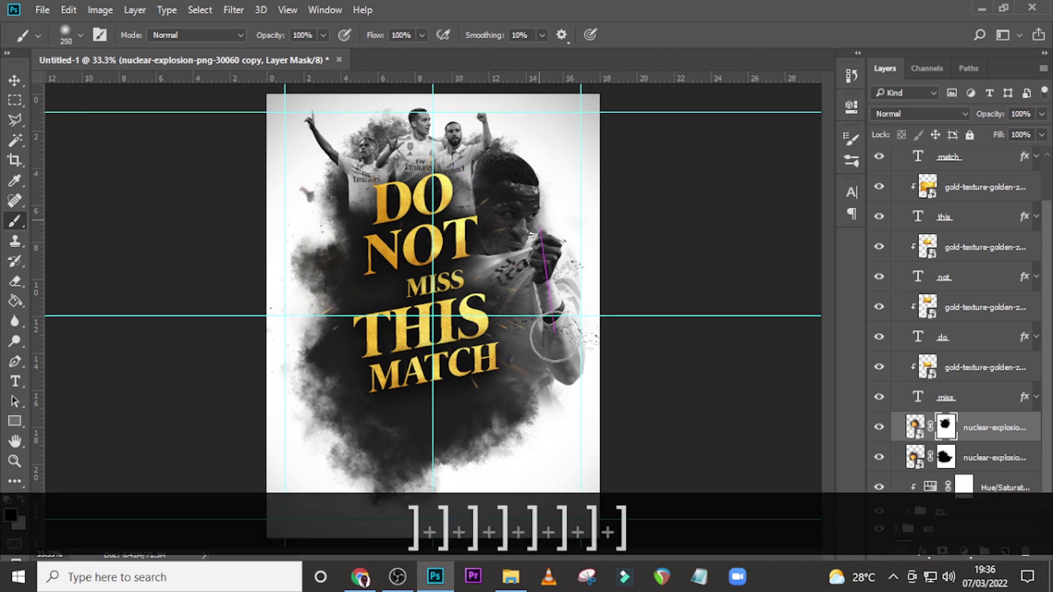
pyautogui.moveTo(500, 194)
pyautogui.mouseDown()
pyautogui.moveTo(516, 253)
pyautogui.moveTo(493, 344)
pyautogui.moveTo(531, 359)
pyautogui.moveTo(582, 296)
pyautogui.moveTo(602, 325)
pyautogui.moveTo(502, 356)
pyautogui.moveTo(538, 367)
pyautogui.moveTo(494, 365)
pyautogui.moveTo(342, 319)
pyautogui.moveTo(356, 340)
pyautogui.mouseUp()
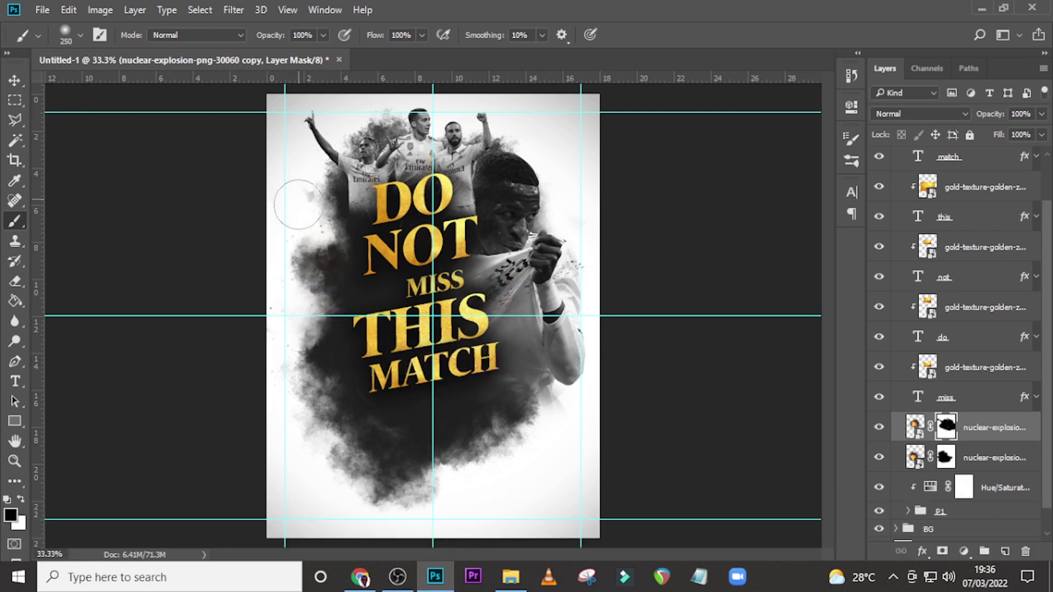
pyautogui.moveTo(418, 393)
pyautogui.mouseDown()
pyautogui.moveTo(479, 373)
pyautogui.moveTo(549, 371)
pyautogui.mouseUp()
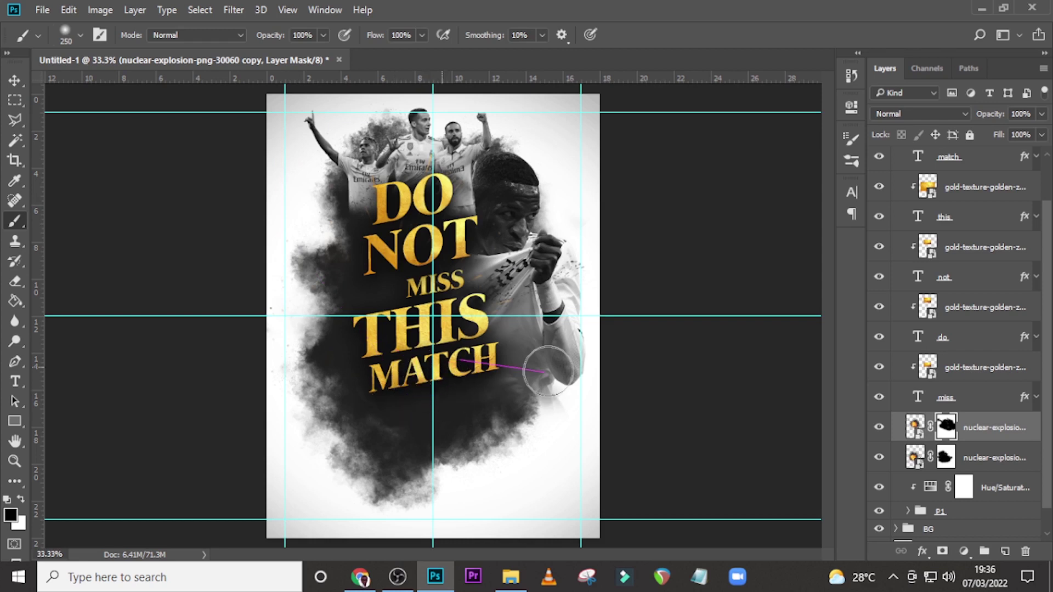
# - Paint black with a 250 px brush on the explosion copy's mask to clear debris below the word MATCH
pyautogui.moveTo(490, 452); pyautogui.dragTo(405, 423)
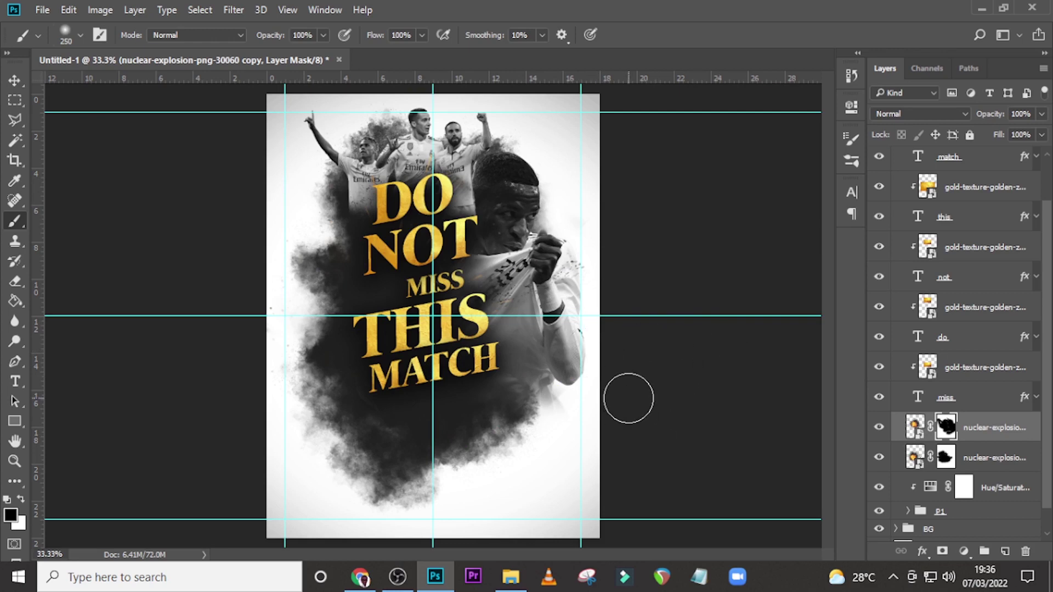
# - Place the player photo 5.png above the explosion copy layer and move it onto the left side of the poster
pyautogui.scroll(-1, 895, 514)
pyautogui.click(968, 415)
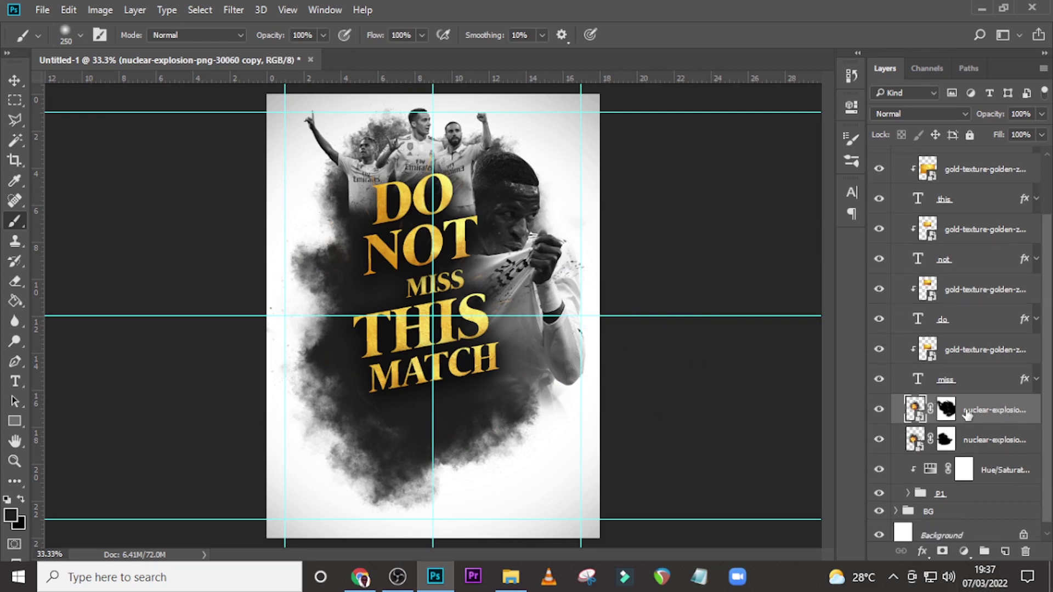
pyautogui.click(516, 581)
pyautogui.moveTo(579, 184); pyautogui.dragTo(378, 395)
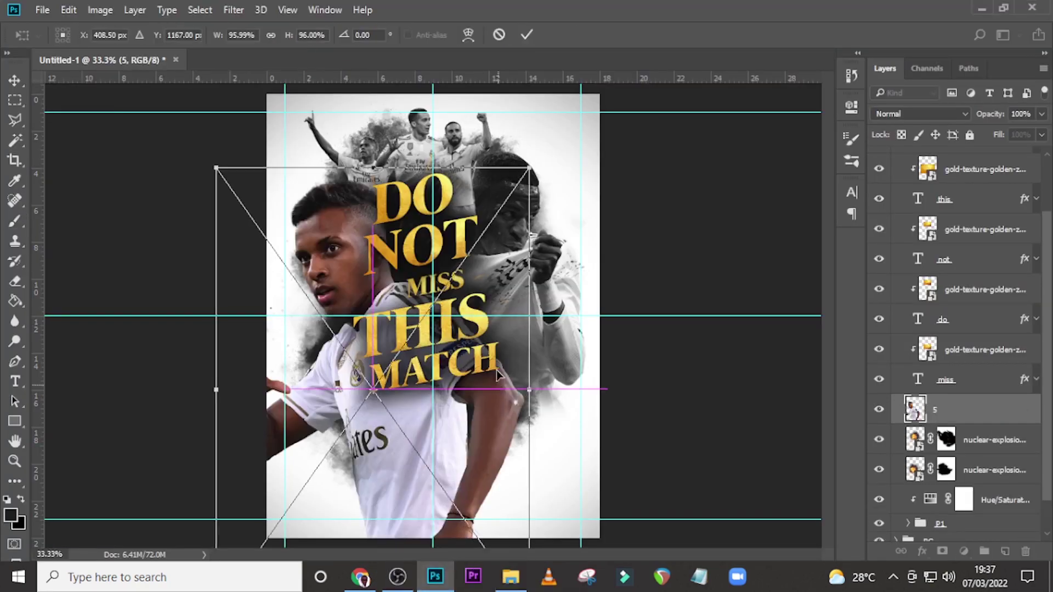
pyautogui.moveTo(496, 375); pyautogui.dragTo(497, 303)
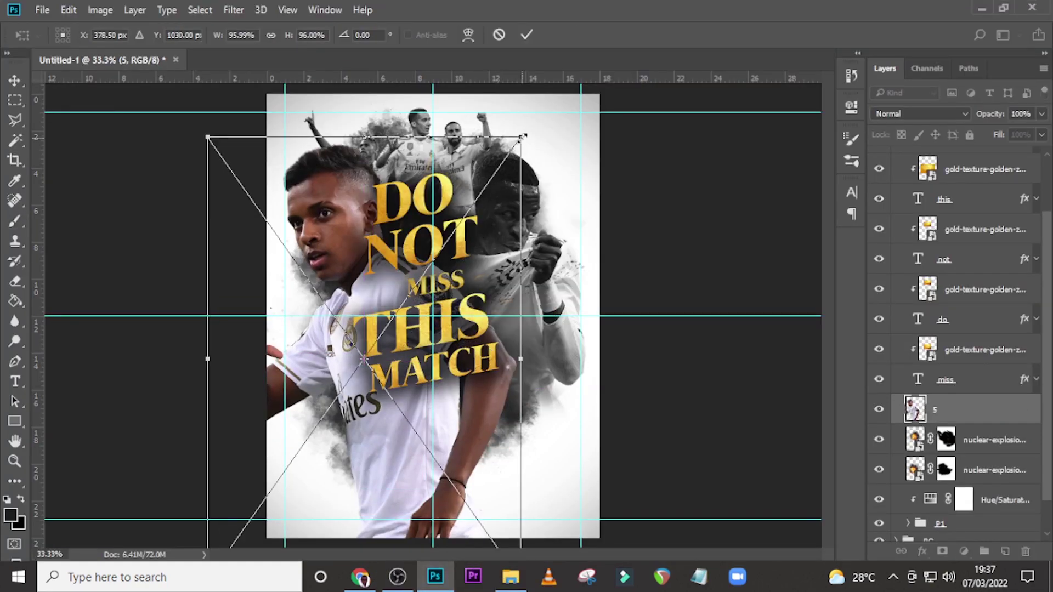
# - Scale player photo 5 down proportionally and position it with the face just left of DO NOT
pyautogui.moveTo(523, 136); pyautogui.dragTo(477, 161)
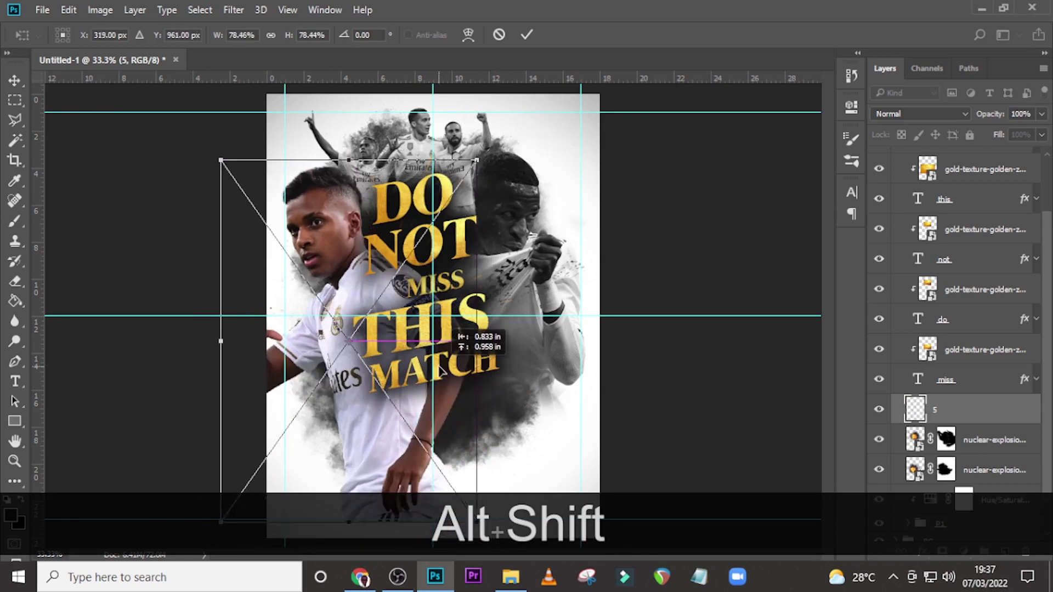
pyautogui.moveTo(440, 371); pyautogui.dragTo(446, 368)
pyautogui.moveTo(227, 157); pyautogui.dragTo(241, 176)
pyautogui.moveTo(298, 268); pyautogui.dragTo(290, 252)
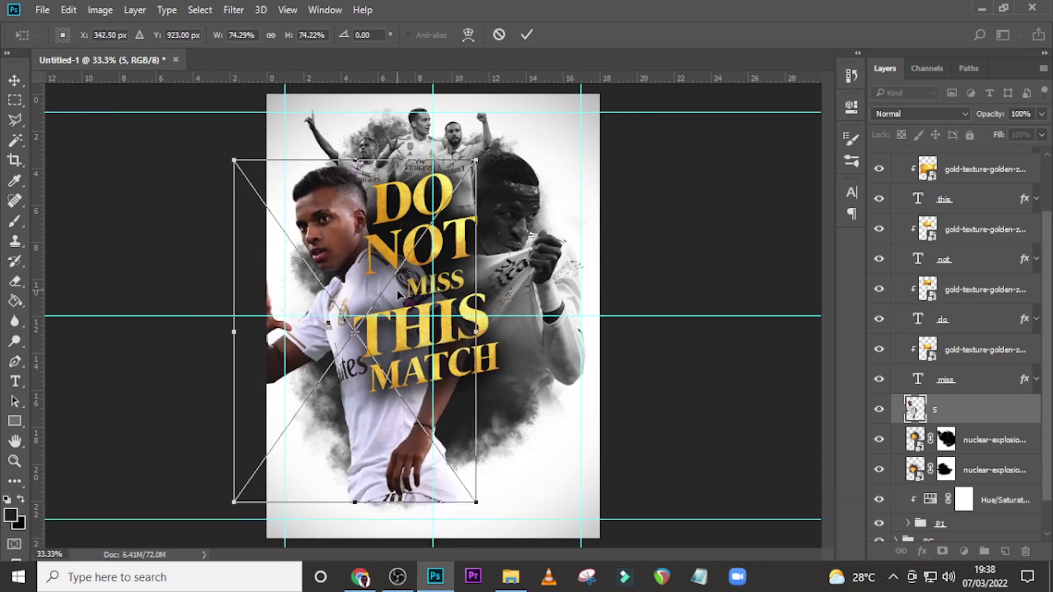
pyautogui.moveTo(233, 159); pyautogui.dragTo(247, 177)
pyautogui.moveTo(374, 287); pyautogui.dragTo(360, 264)
pyautogui.moveTo(433, 350); pyautogui.dragTo(430, 348)
pyautogui.press('Return')
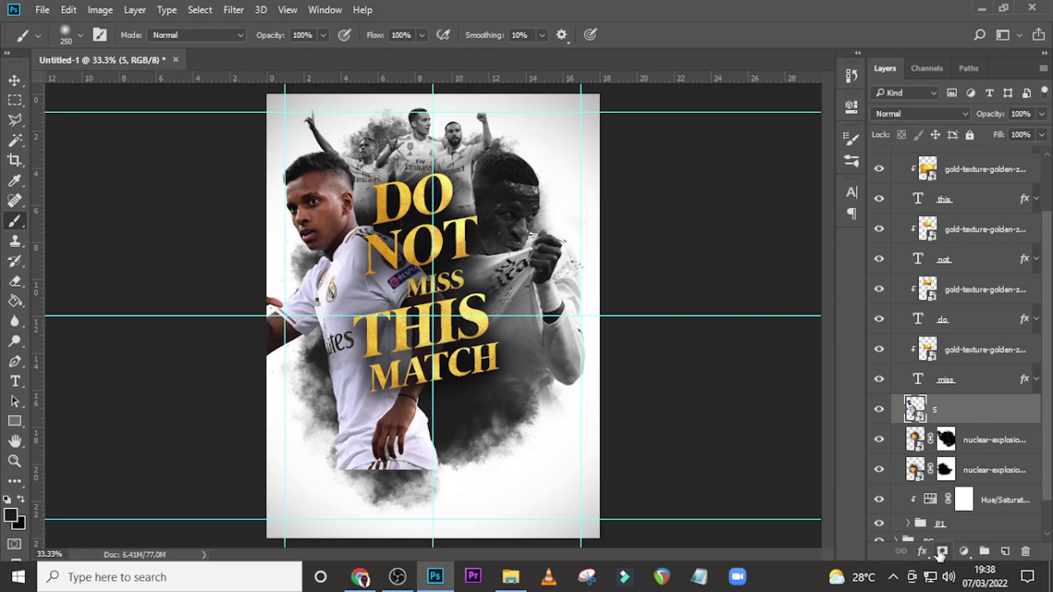
# - Add a mask to layer 5 and paint black with a 300–400 px brush to hide the hand, waist and shoulder behind the title
pyautogui.click(941, 552)
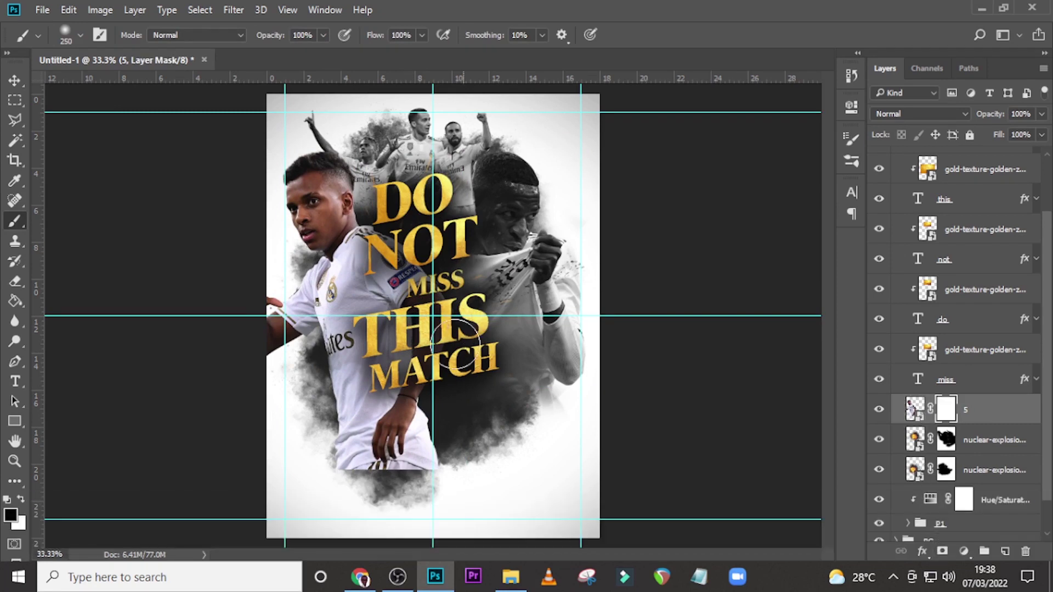
pyautogui.press(']')
pyautogui.press(']')
pyautogui.press(']')
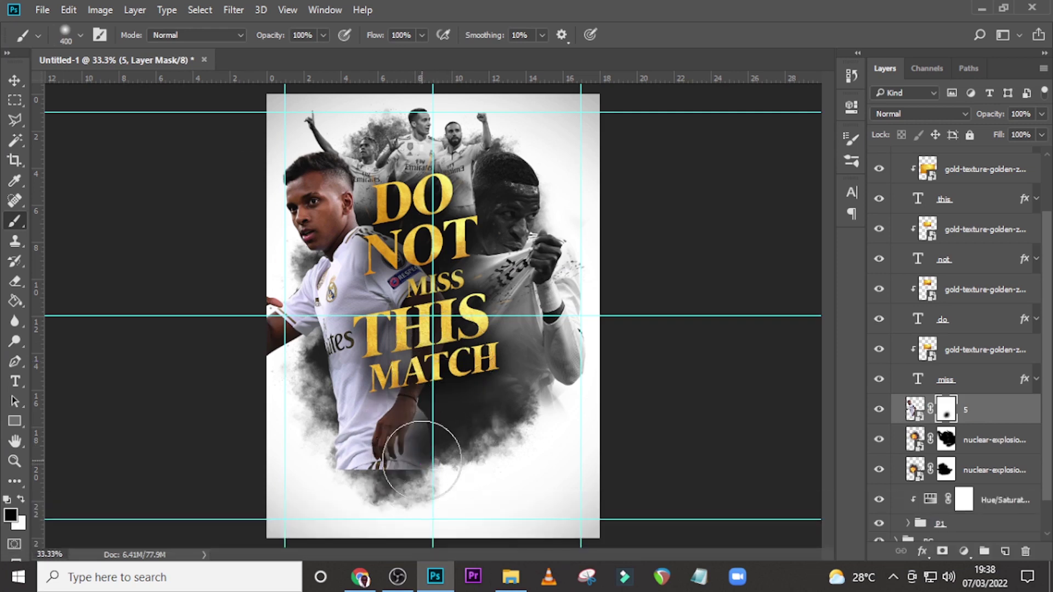
pyautogui.press('[')
pyautogui.press('[')
pyautogui.press('[')
pyautogui.moveTo(435, 440)
pyautogui.mouseDown()
pyautogui.moveTo(359, 478)
pyautogui.moveTo(385, 452)
pyautogui.moveTo(446, 274)
pyautogui.moveTo(427, 277)
pyautogui.moveTo(400, 243)
pyautogui.mouseUp()
pyautogui.press(']')
pyautogui.press(']')
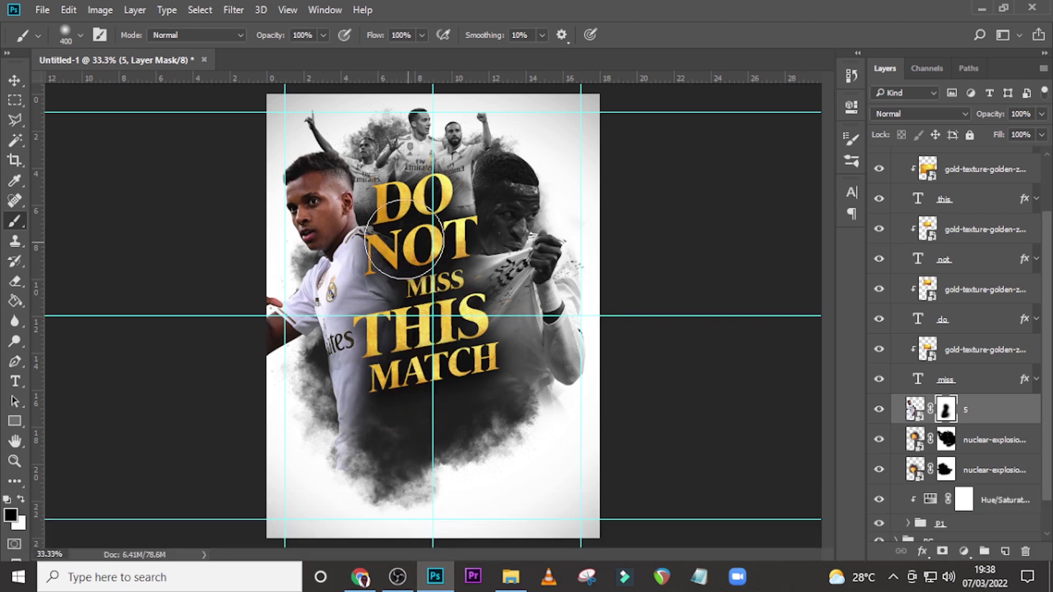
pyautogui.press('[')
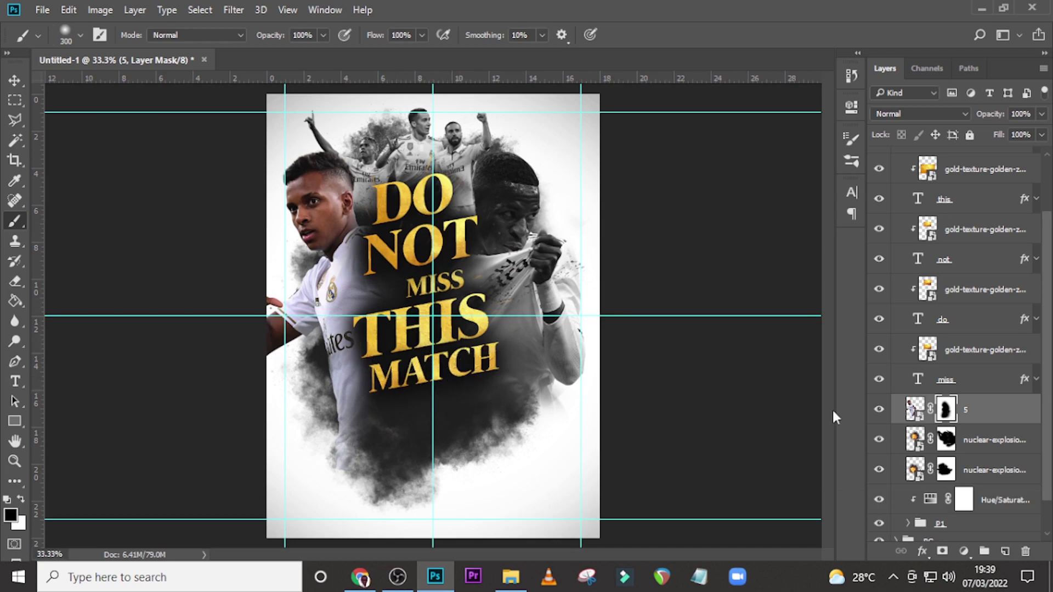
# - Place the player photo 6.png, scaled to about 39%, over the lower right of the smoke near MATCH
pyautogui.click(511, 576)
pyautogui.click(664, 200)
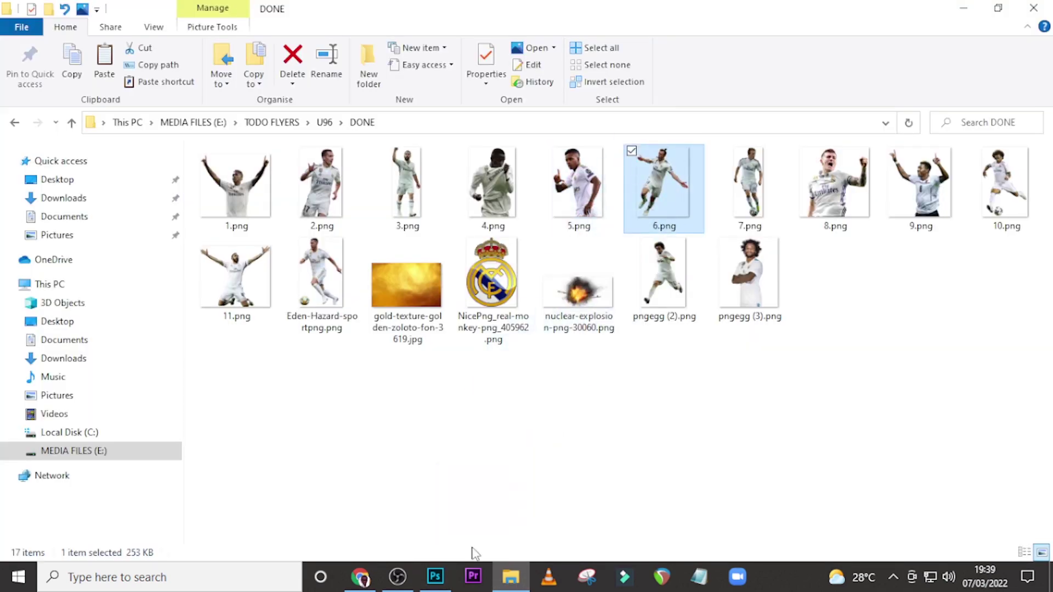
pyautogui.moveTo(475, 552); pyautogui.dragTo(515, 402)
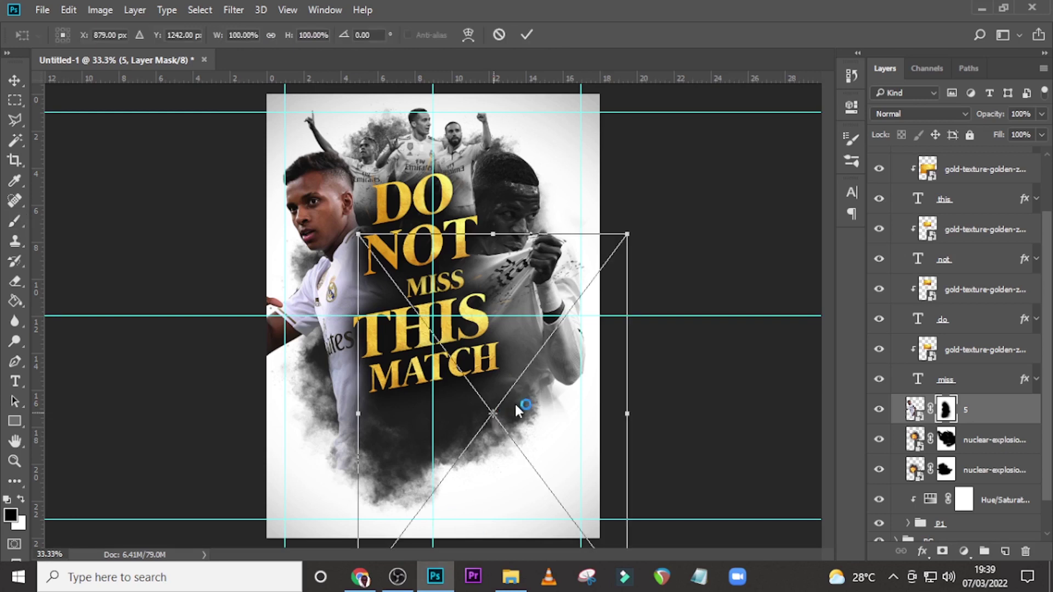
pyautogui.moveTo(629, 230); pyautogui.dragTo(536, 352)
pyautogui.press('Return')
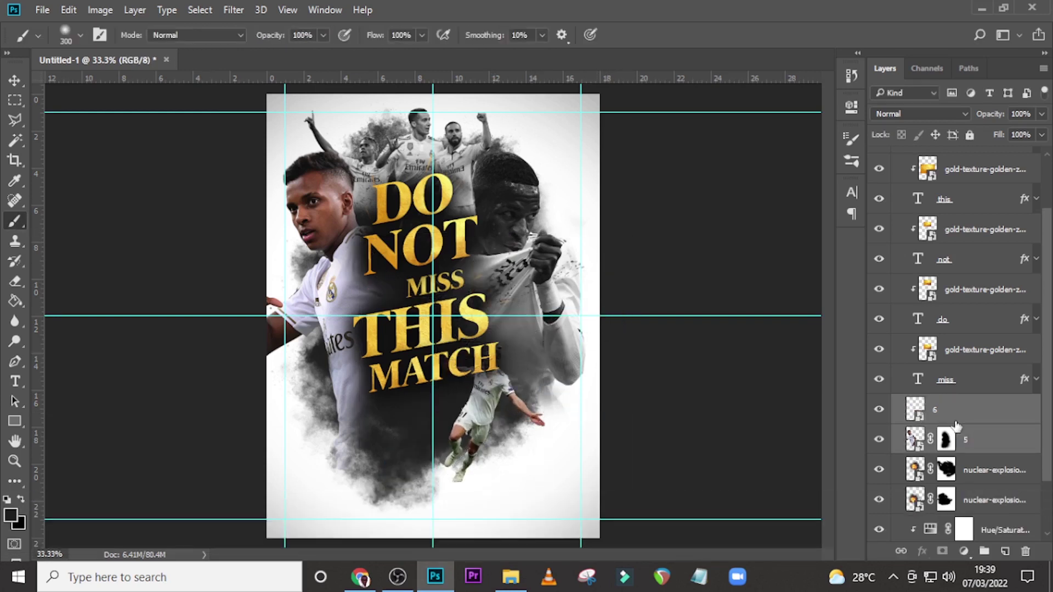
# - Try to move the match text and its clipped gold texture below player layers 5 and 6
pyautogui.scroll(2, 976, 387)
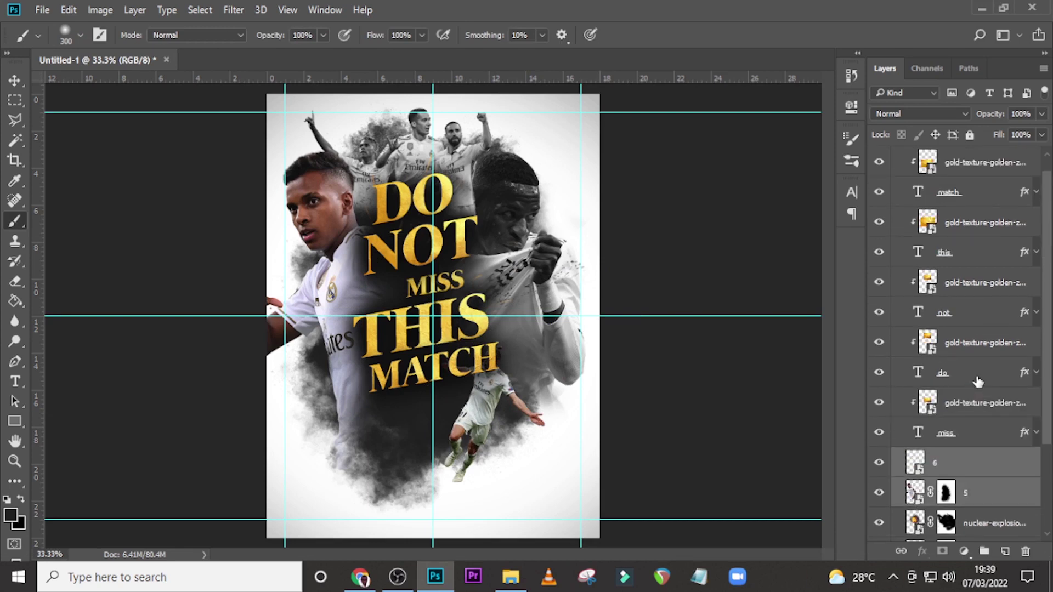
pyautogui.click(974, 228)
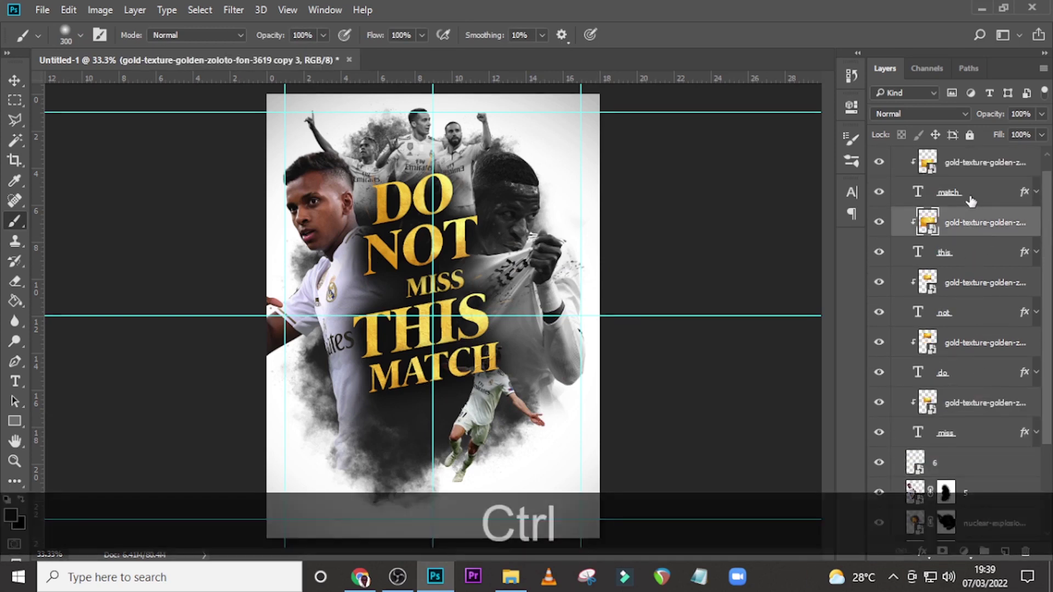
pyautogui.keyDown('ctrl'); pyautogui.click(966, 193); pyautogui.keyUp('ctrl')
pyautogui.keyDown('ctrl'); pyautogui.click(947, 173); pyautogui.keyUp('ctrl')
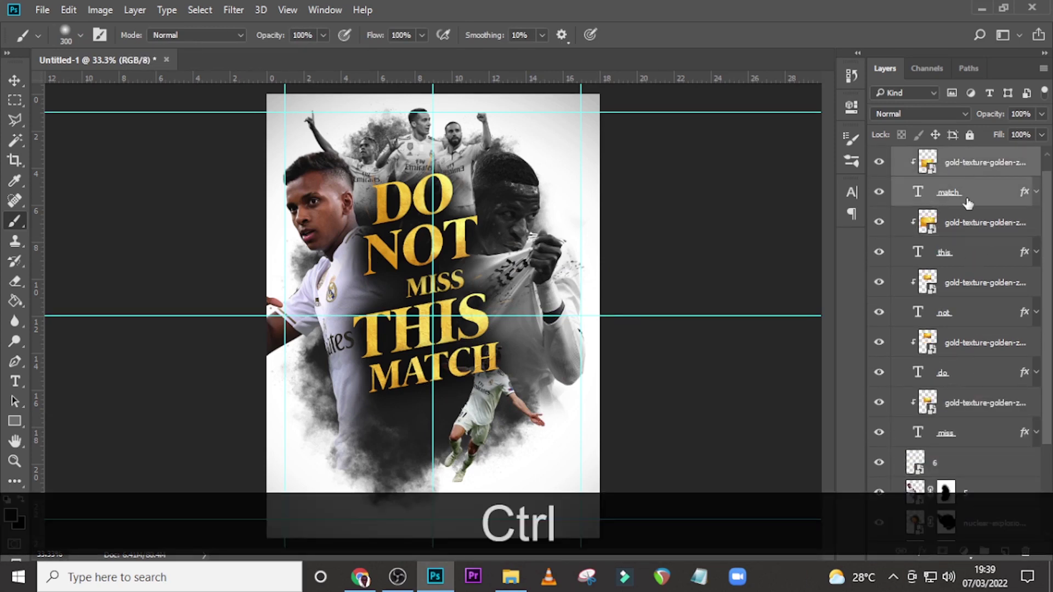
pyautogui.moveTo(967, 203); pyautogui.dragTo(944, 508)
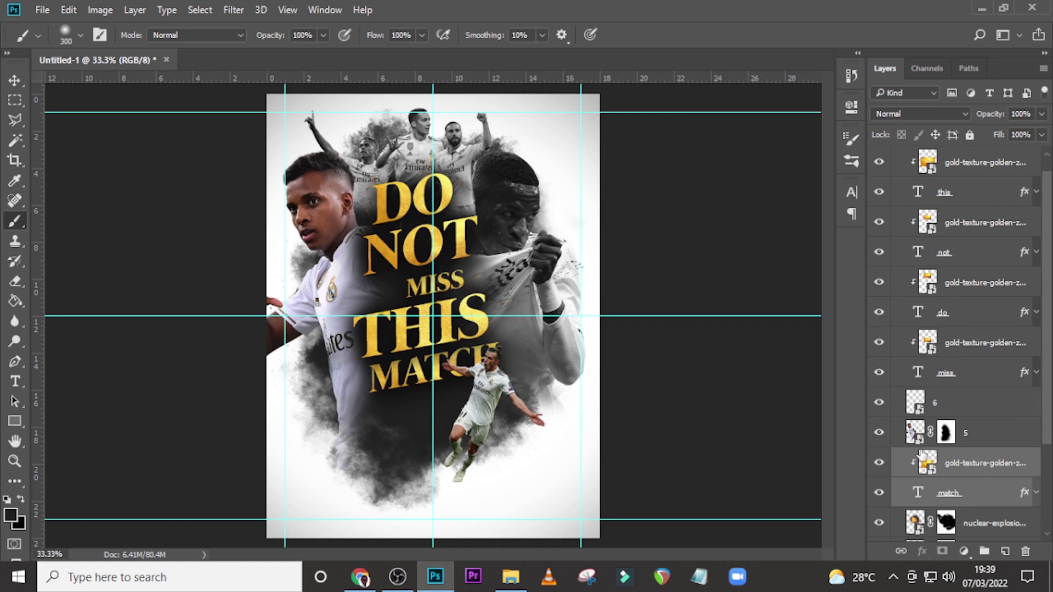
# - Try flipping player 6 horizontally, rotating it about 13° and moving it up beside the title
pyautogui.click(913, 409)
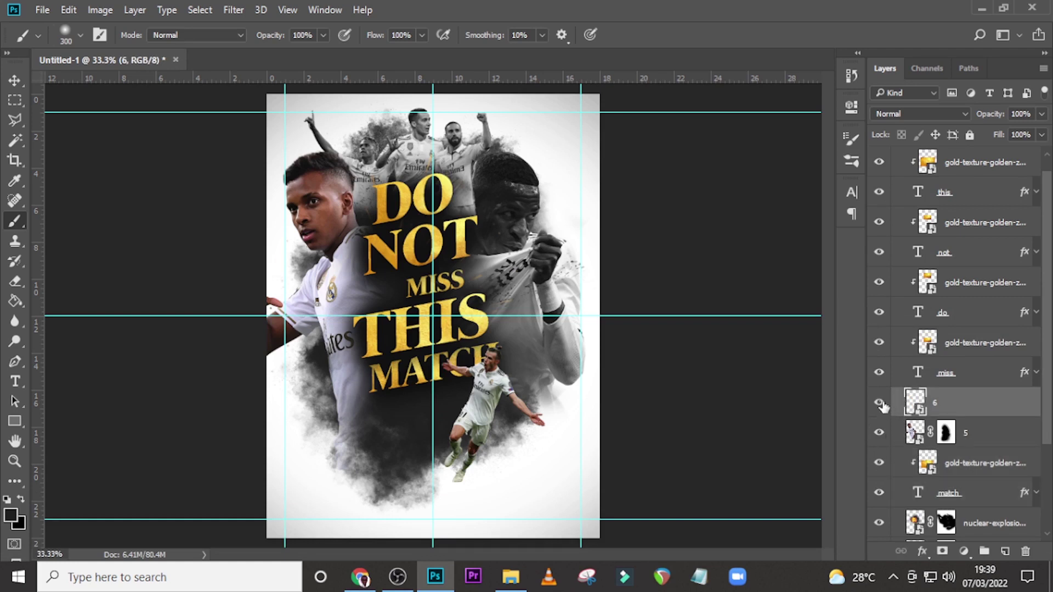
pyautogui.click(880, 403)
pyautogui.click(880, 403)
pyautogui.hotkey('ctrl', 't')
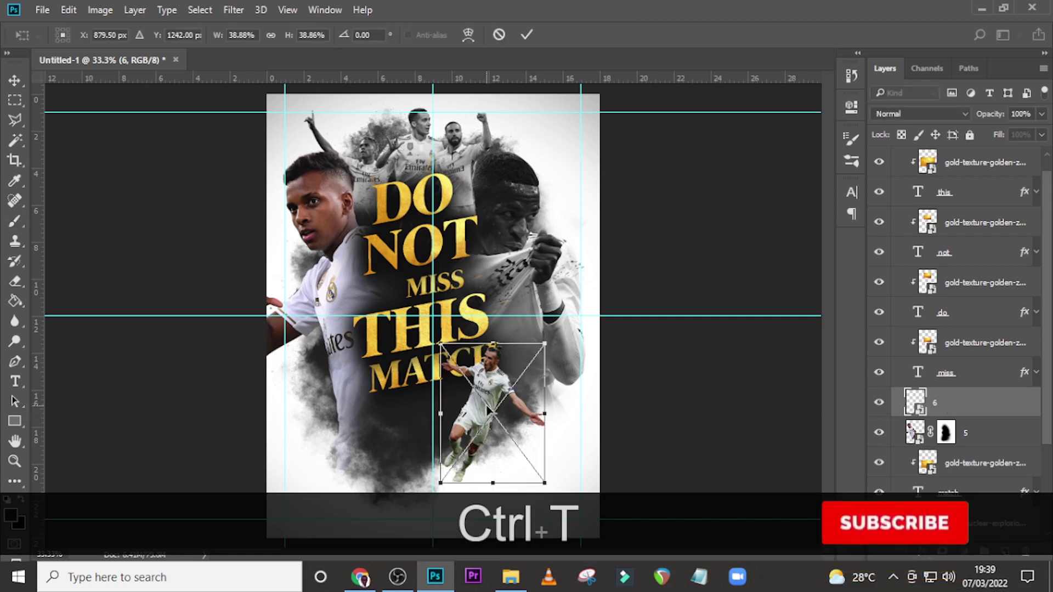
pyautogui.rightClick(481, 414)
pyautogui.click(516, 369)
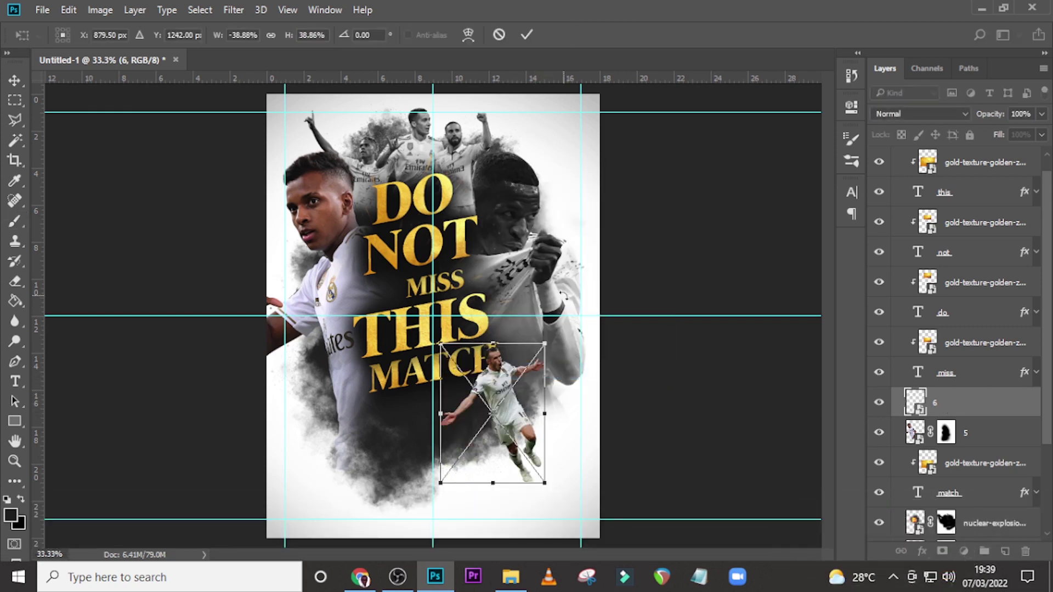
pyautogui.moveTo(564, 296); pyautogui.dragTo(604, 302)
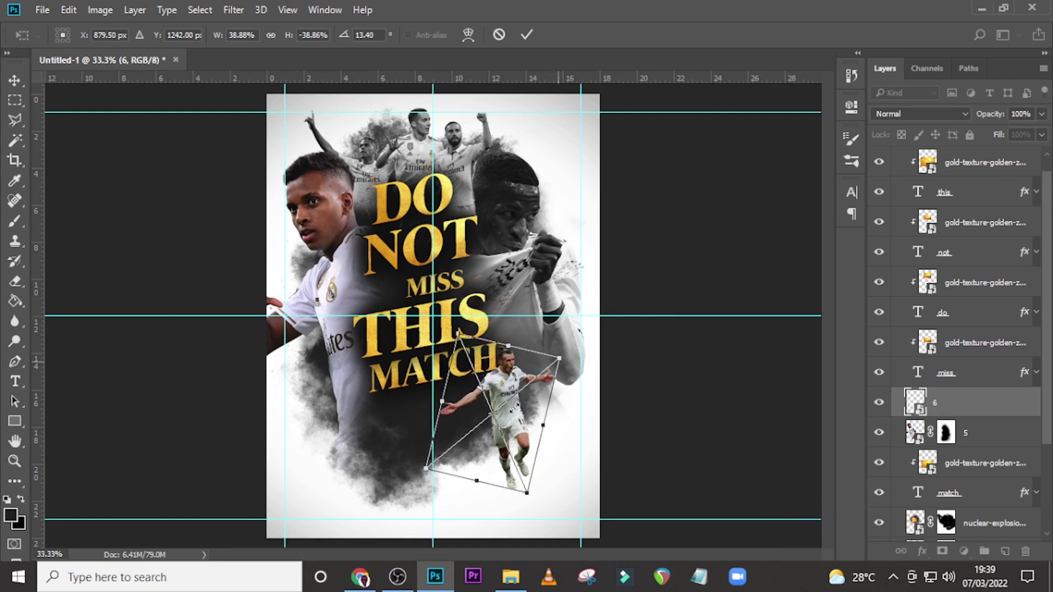
pyautogui.moveTo(509, 418); pyautogui.dragTo(530, 343)
pyautogui.press('Return')
# - Undo the flip and rotation of player 6 and the reordering of the match text and its texture
pyautogui.press('Delete')
pyautogui.press('v')
pyautogui.hotkey('ctrl', 't')
pyautogui.press('Return')
pyautogui.hotkey('ctrl', 'alt', 'z')
pyautogui.hotkey('ctrl', 'alt', 'z')
pyautogui.hotkey('ctrl', 'alt', 'z')
pyautogui.hotkey('ctrl', 'alt', 'z')
pyautogui.hotkey('ctrl', 'alt', 'z')
pyautogui.hotkey('ctrl', 'alt', 'z')
pyautogui.hotkey('ctrl', 'alt', 'z')
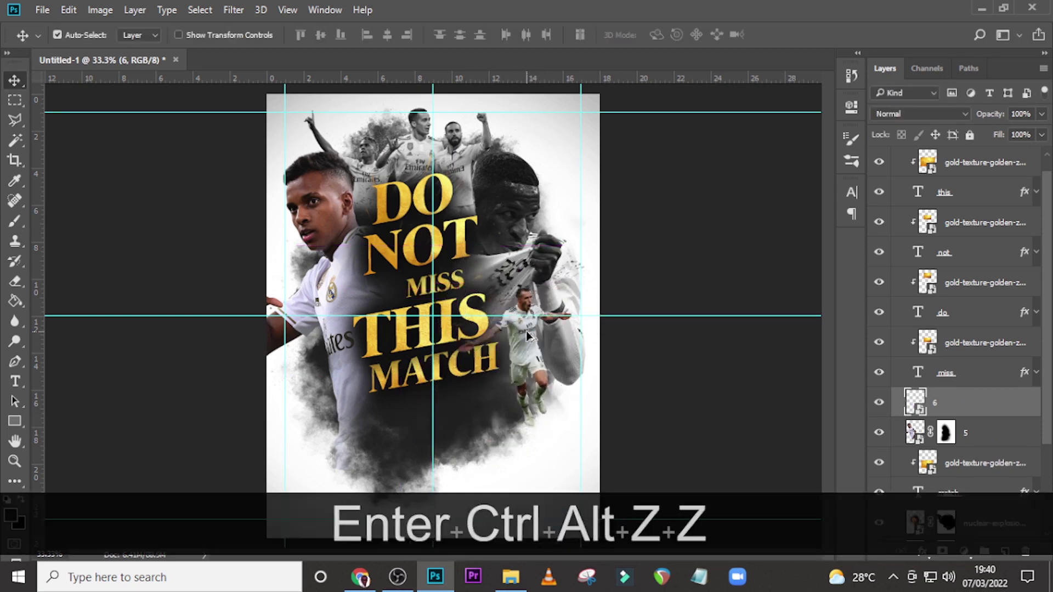
pyautogui.hotkey('ctrl', 'alt', 'z')
pyautogui.hotkey('ctrl', 'alt', 'z')
# - Flip player 6 horizontally, tilt it clockwise and position it just right of THIS MATCH, over the large player's sleeve
pyautogui.hotkey('ctrl', 't')
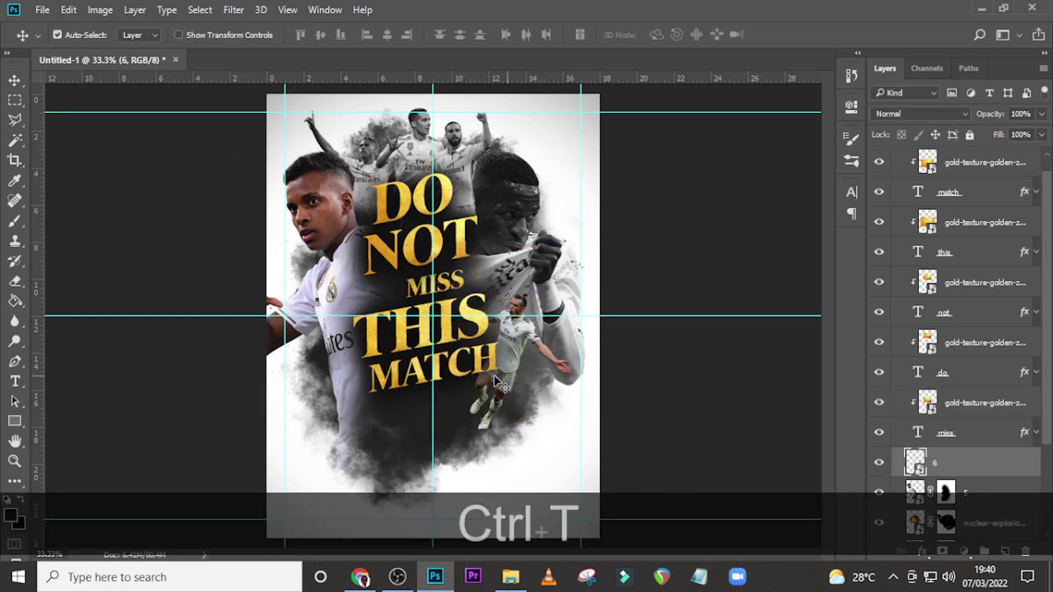
pyautogui.rightClick(520, 338)
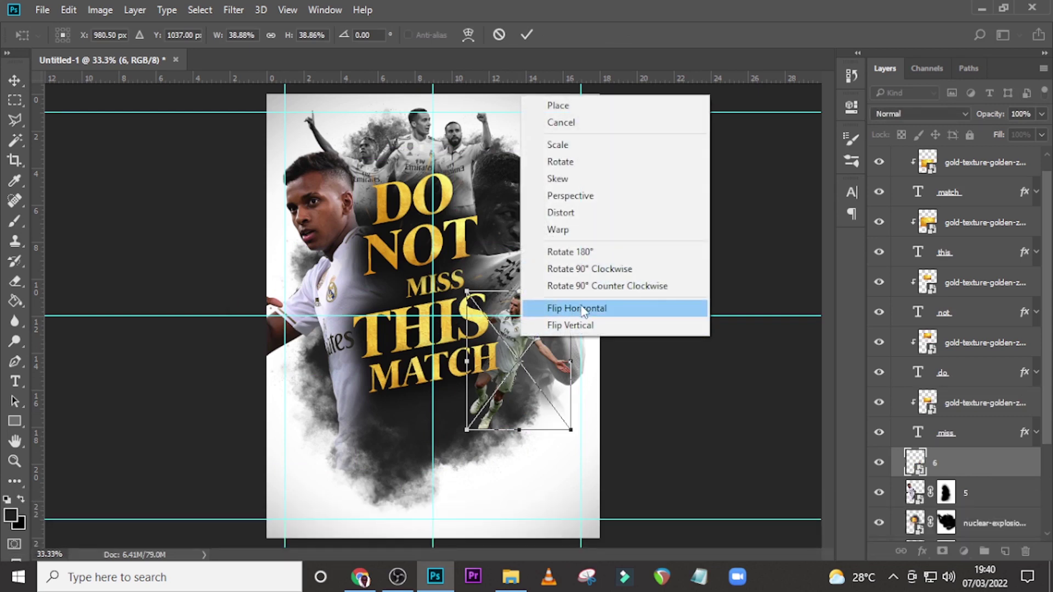
pyautogui.click(581, 308)
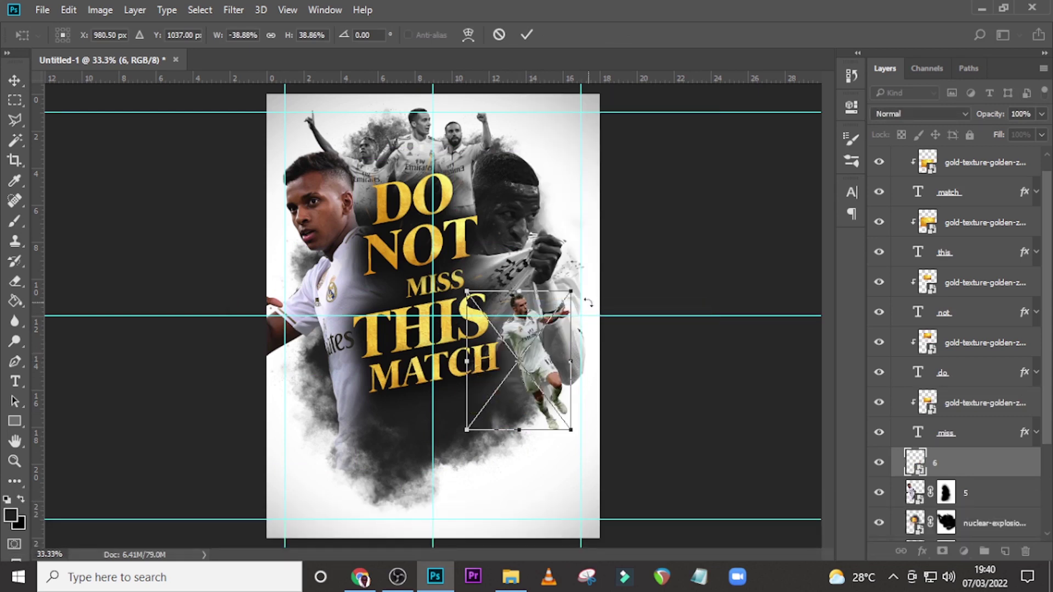
pyautogui.moveTo(592, 241); pyautogui.dragTo(608, 296)
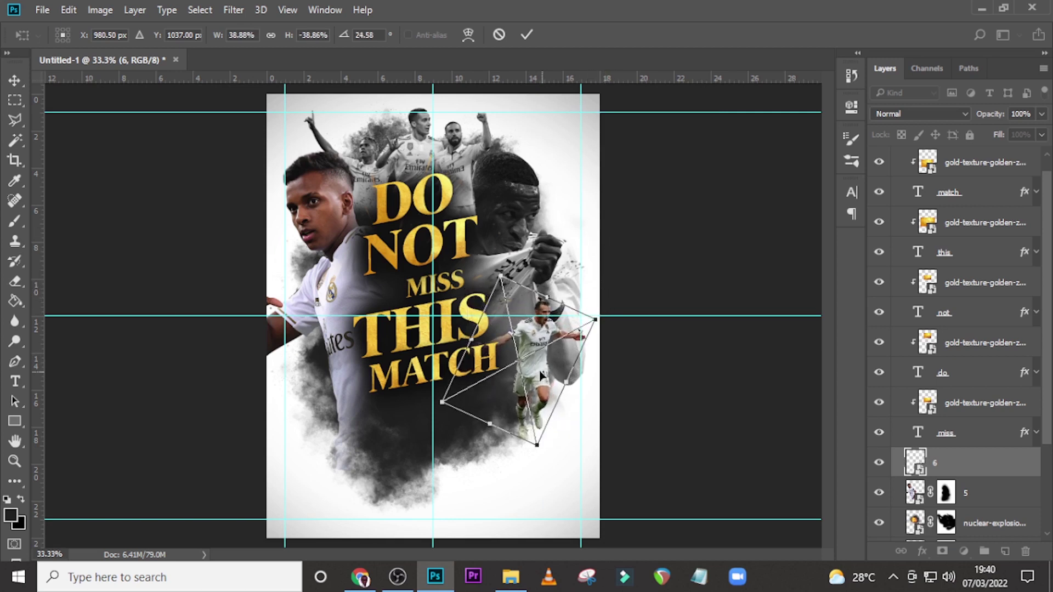
pyautogui.moveTo(542, 373); pyautogui.dragTo(508, 359)
pyautogui.moveTo(563, 305); pyautogui.dragTo(574, 298)
pyautogui.moveTo(521, 331); pyautogui.dragTo(519, 354)
pyautogui.press('Return')
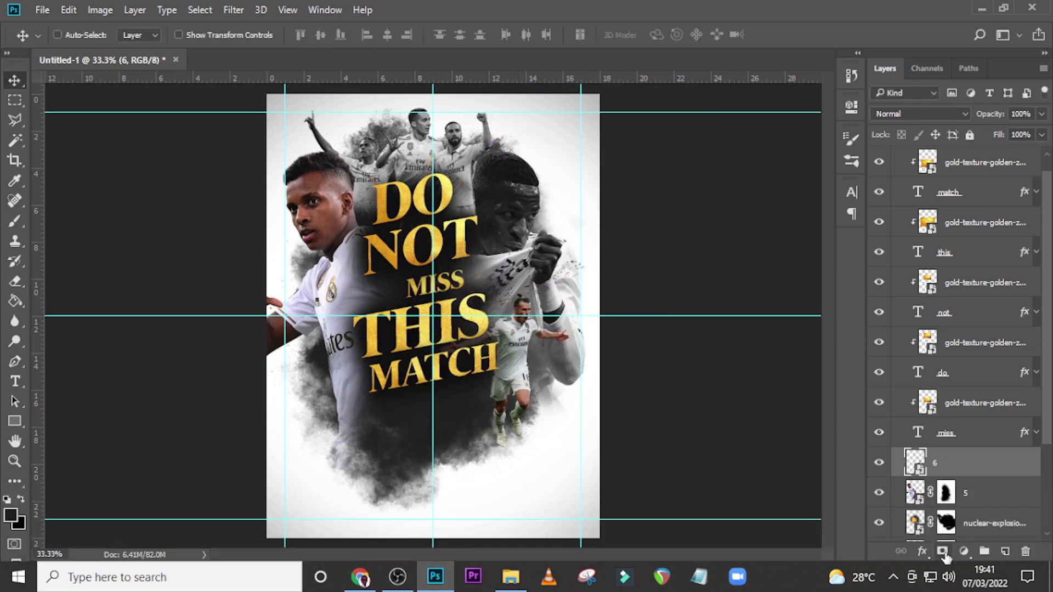
# - Add a mask to layer 6 and paint black with a 300 px brush to hide the player's legs and left arm
pyautogui.click(943, 551)
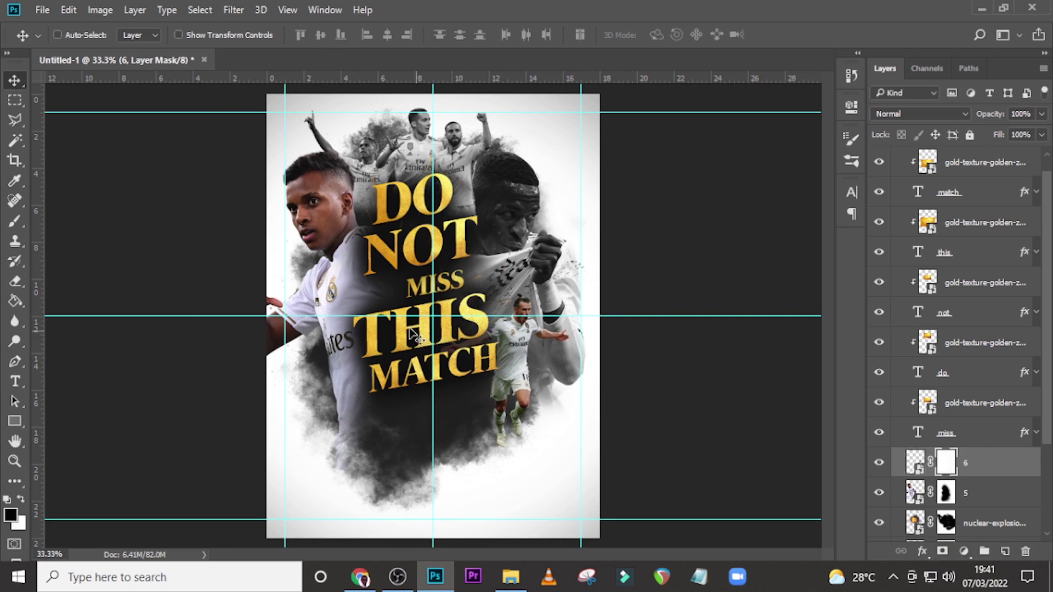
pyautogui.press('b')
pyautogui.moveTo(483, 419)
pyautogui.mouseDown()
pyautogui.moveTo(497, 426)
pyautogui.moveTo(483, 418)
pyautogui.moveTo(505, 399)
pyautogui.moveTo(456, 393)
pyautogui.mouseUp()
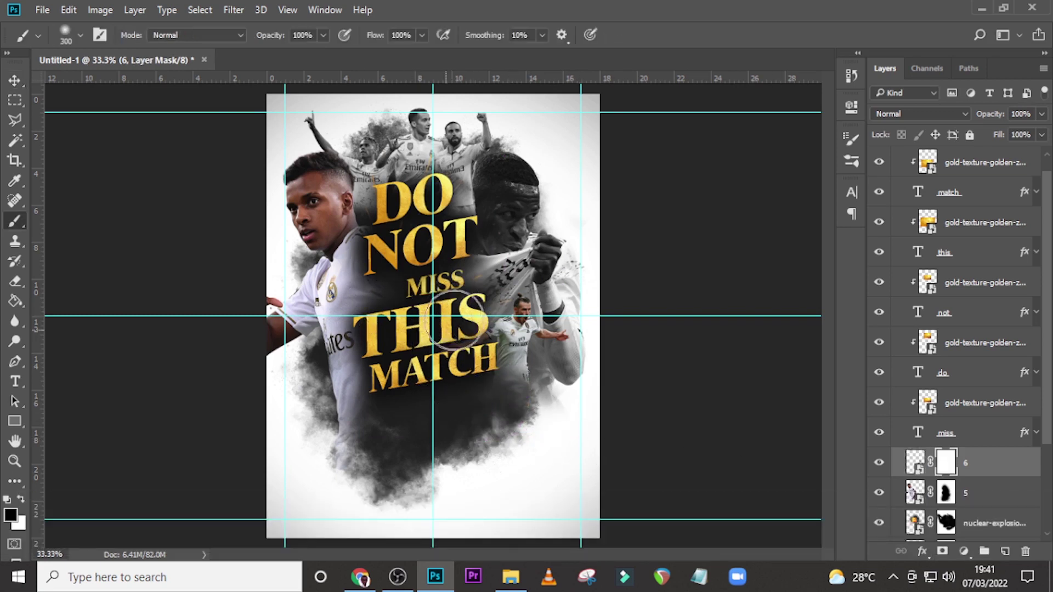
# - Move layers 6 and 5 together above the miss text and its clipped gold texture
pyautogui.keyDown('ctrl'); pyautogui.click(973, 495); pyautogui.keyUp('ctrl')
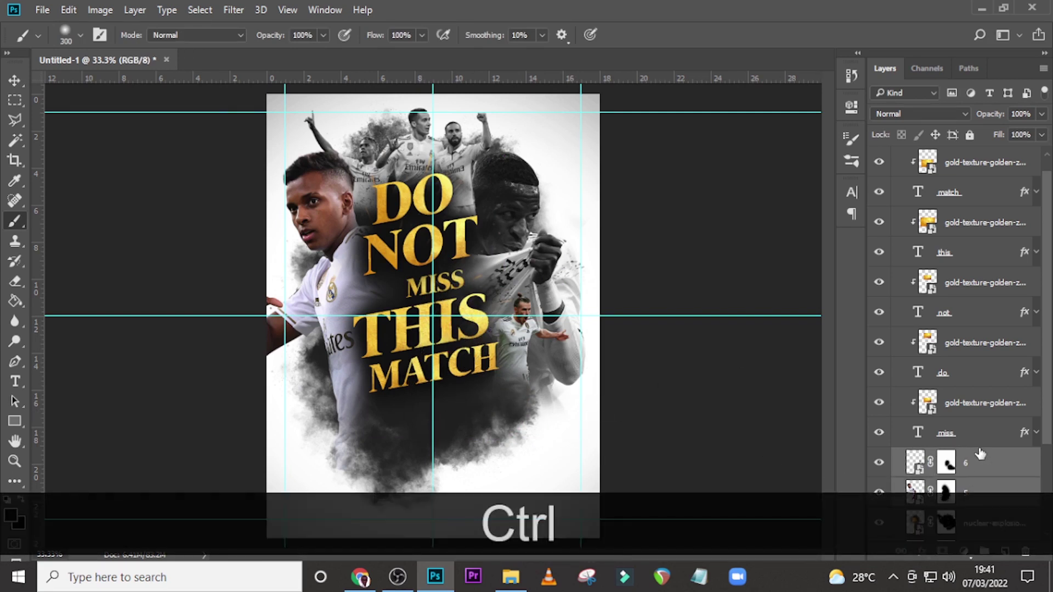
pyautogui.moveTo(980, 453); pyautogui.dragTo(982, 392)
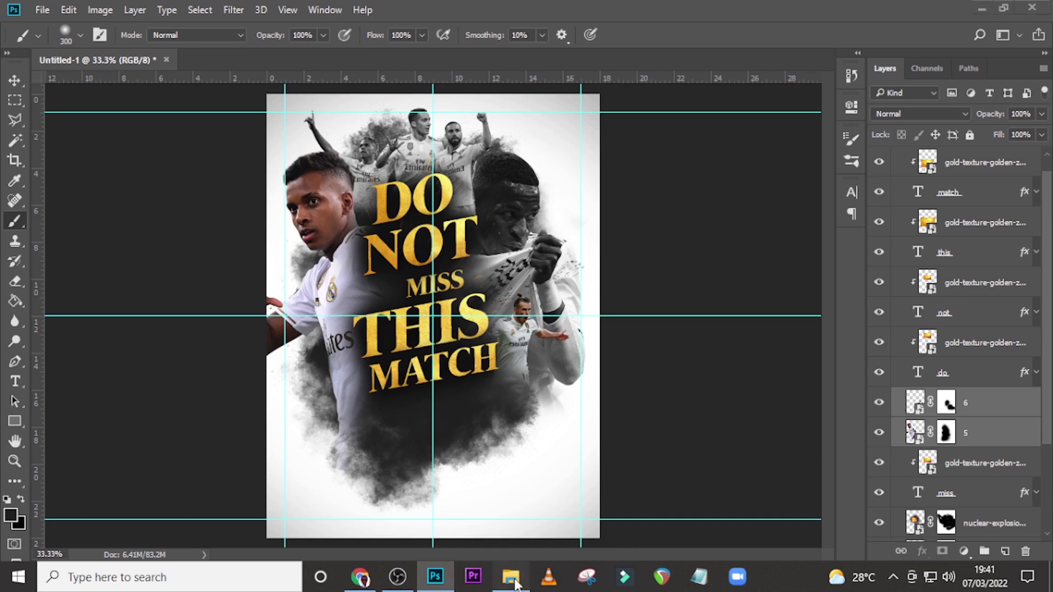
# - Place the player photo 7.png at about 52% scale, rotated about 6° clockwise, in front of player 6 at the lower right of MATCH
pyautogui.click(511, 577)
pyautogui.moveTo(747, 214); pyautogui.dragTo(496, 413)
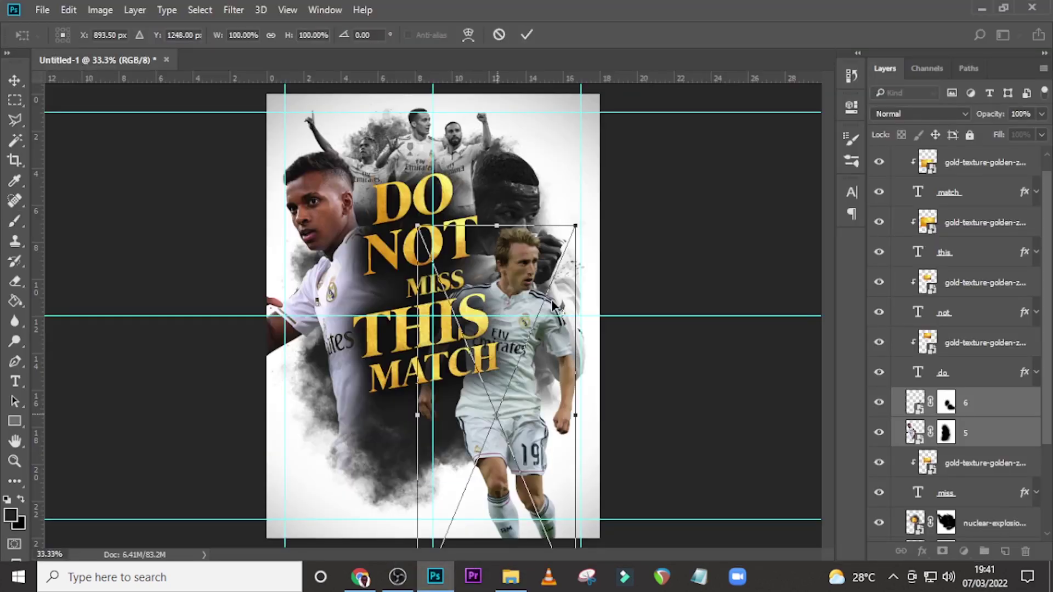
pyautogui.moveTo(574, 235); pyautogui.dragTo(490, 404)
pyautogui.moveTo(473, 483); pyautogui.dragTo(512, 404)
pyautogui.moveTo(544, 273); pyautogui.dragTo(561, 274)
pyautogui.moveTo(515, 408); pyautogui.dragTo(509, 407)
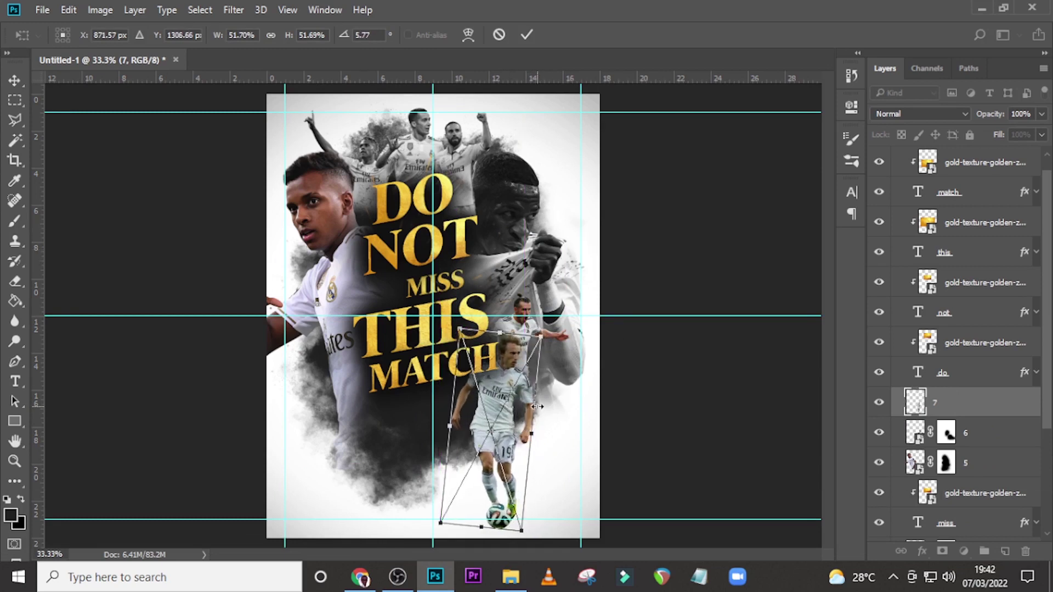
pyautogui.press('Right')
pyautogui.press('Right')
pyautogui.press('Return')
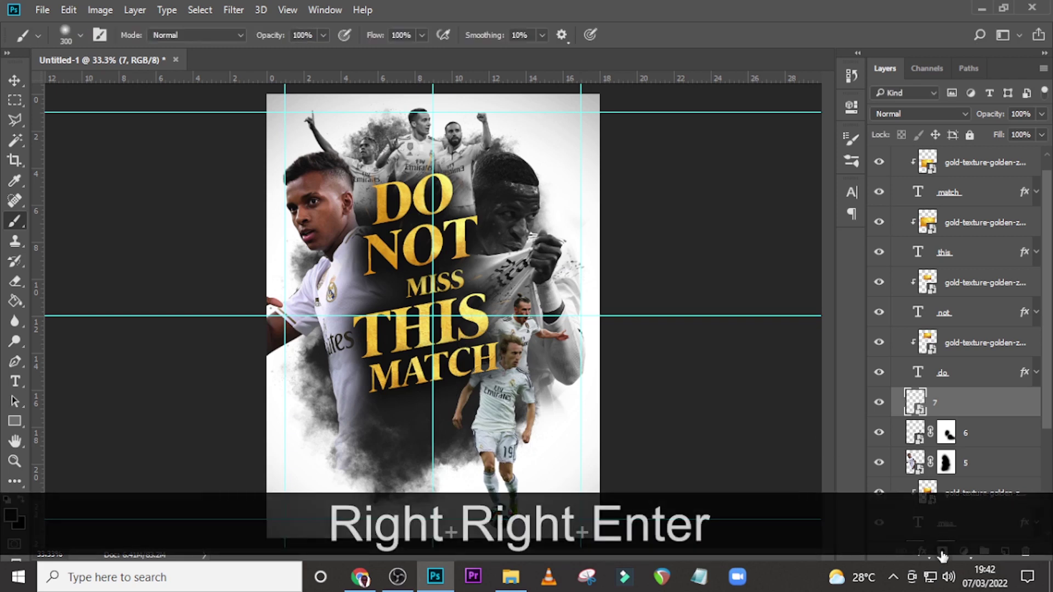
# - Add a mask to layer 7 and paint black with the 300 px brush to hide the player's legs
pyautogui.click(942, 553)
pyautogui.moveTo(557, 477)
pyautogui.mouseDown()
pyautogui.moveTo(498, 520)
pyautogui.moveTo(541, 492)
pyautogui.moveTo(454, 446)
pyautogui.moveTo(466, 437)
pyautogui.moveTo(507, 490)
pyautogui.moveTo(528, 436)
pyautogui.mouseUp()
# - Group layers 7, 6 and 5 and name the group P2
pyautogui.keyDown('ctrl'); pyautogui.click(982, 433); pyautogui.keyUp('ctrl')
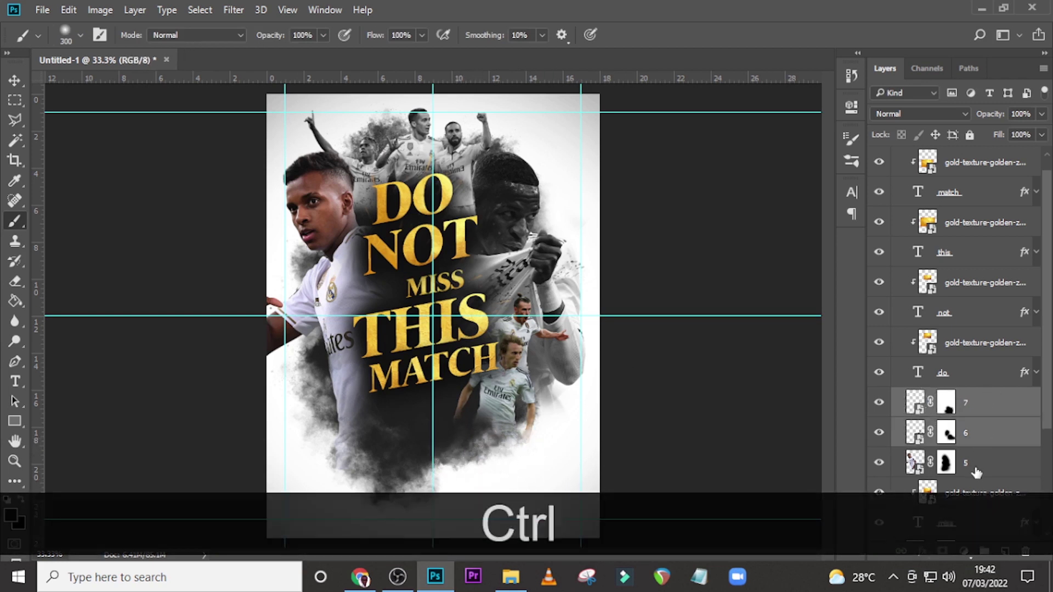
pyautogui.keyDown('ctrl'); pyautogui.click(995, 463); pyautogui.keyUp('ctrl')
pyautogui.hotkey('ctrl', 'g')
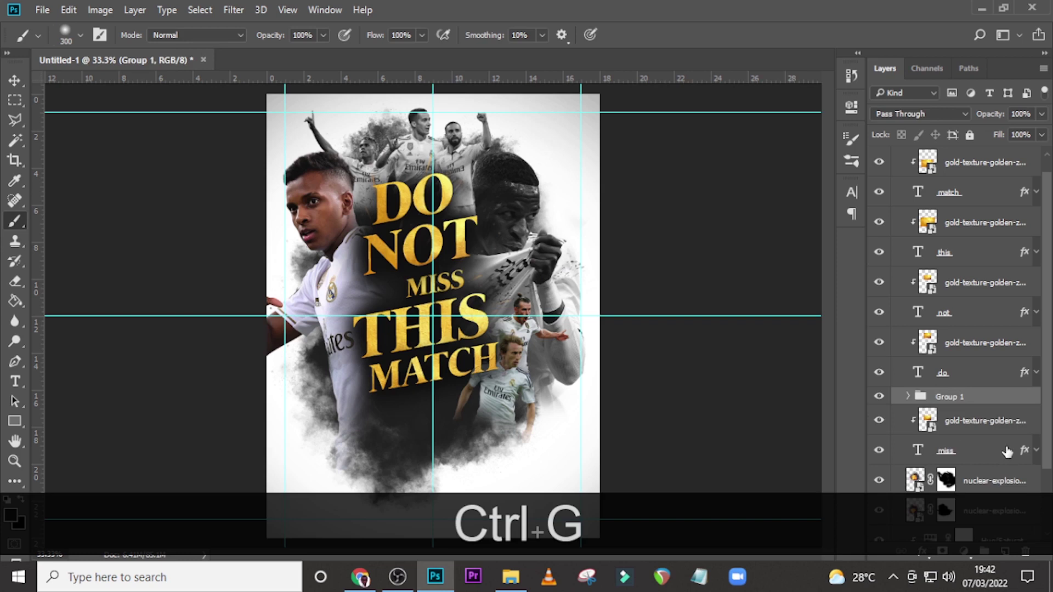
pyautogui.doubleClick(947, 398)
pyautogui.write('p2')
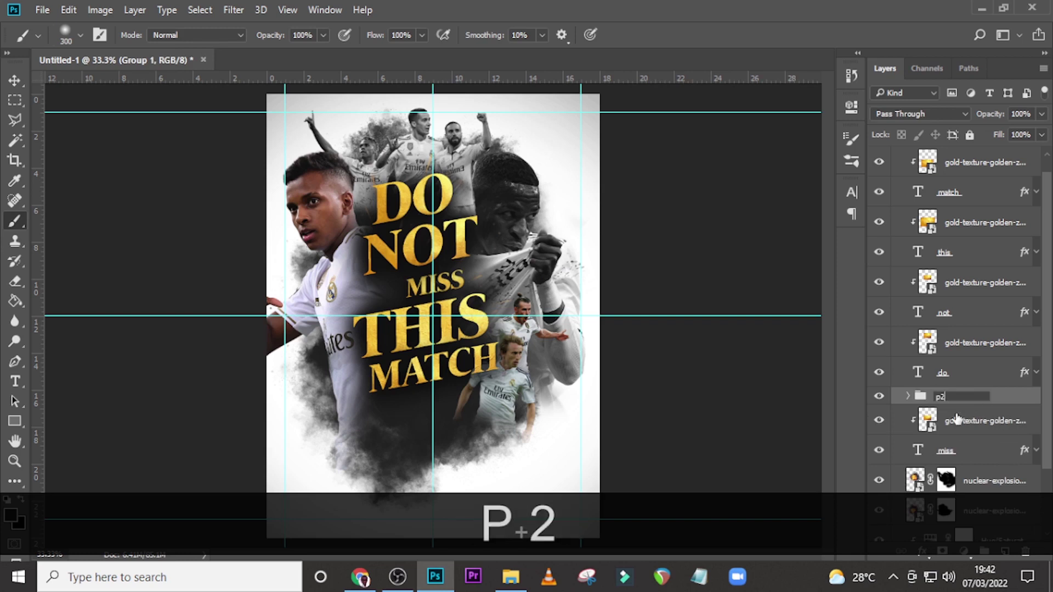
pyautogui.press('BackSpace')
pyautogui.press('BackSpace')
pyautogui.press('BackSpace')
pyautogui.press('capslock')
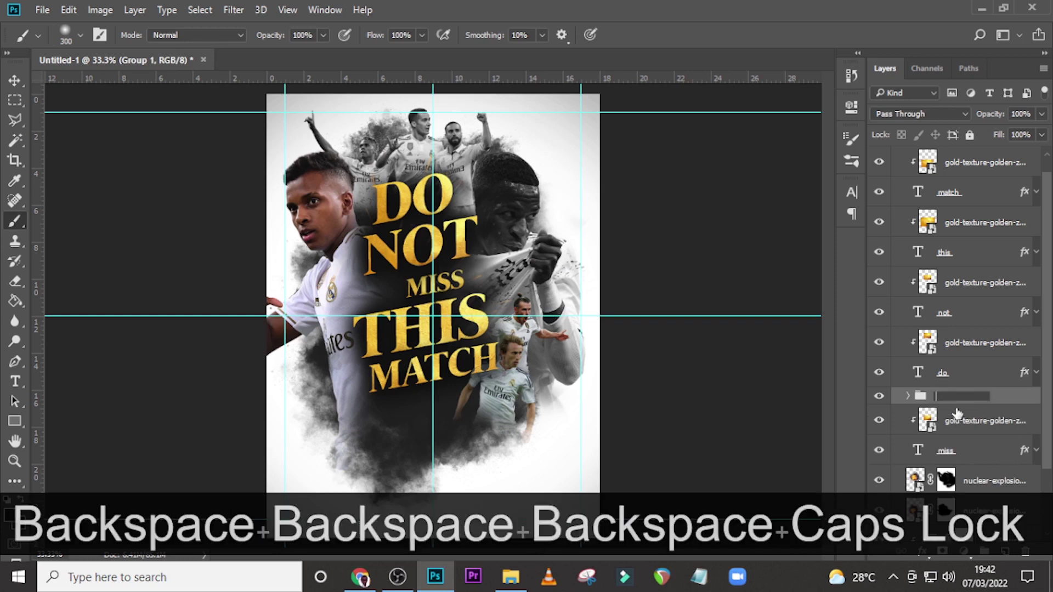
pyautogui.write('P2')
pyautogui.press('Return')
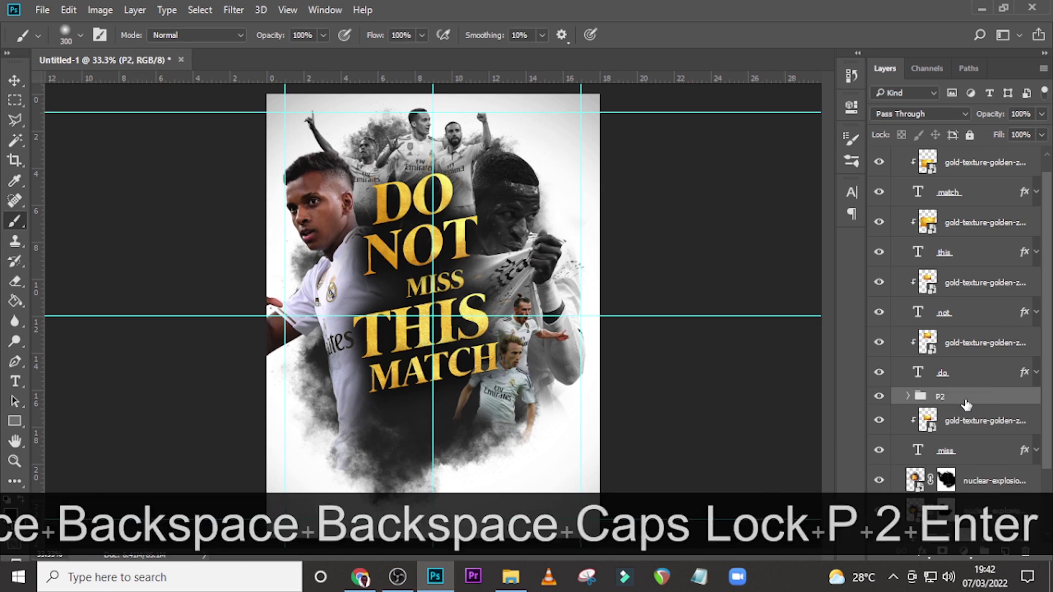
# - Add a Hue/Saturation adjustment clipped to the P2 group and set its saturation to -100
pyautogui.click(907, 397)
pyautogui.click(908, 397)
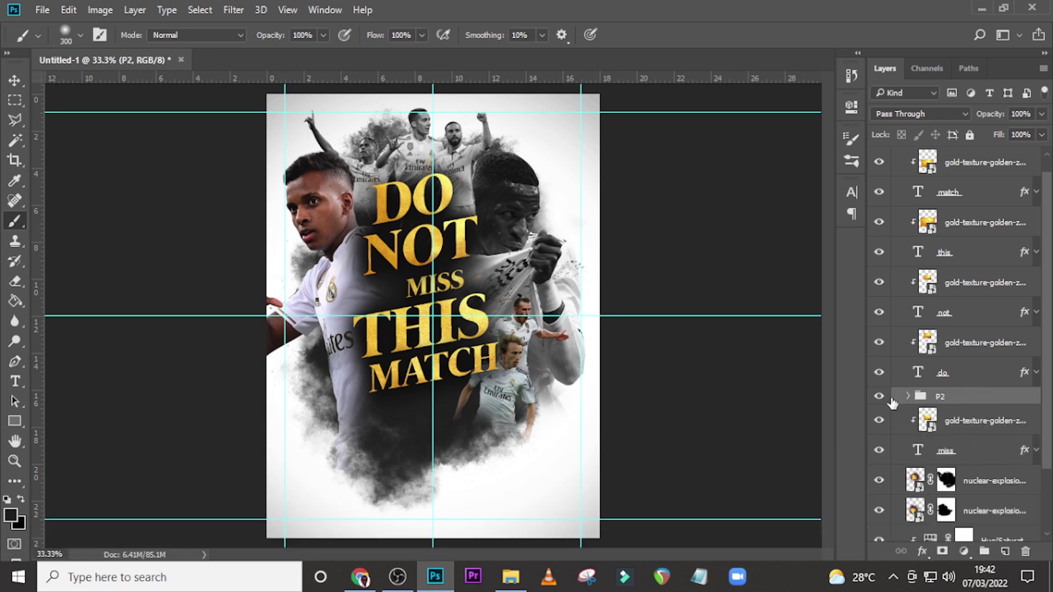
pyautogui.click(880, 397)
pyautogui.click(879, 396)
pyautogui.click(964, 552)
pyautogui.click(929, 365)
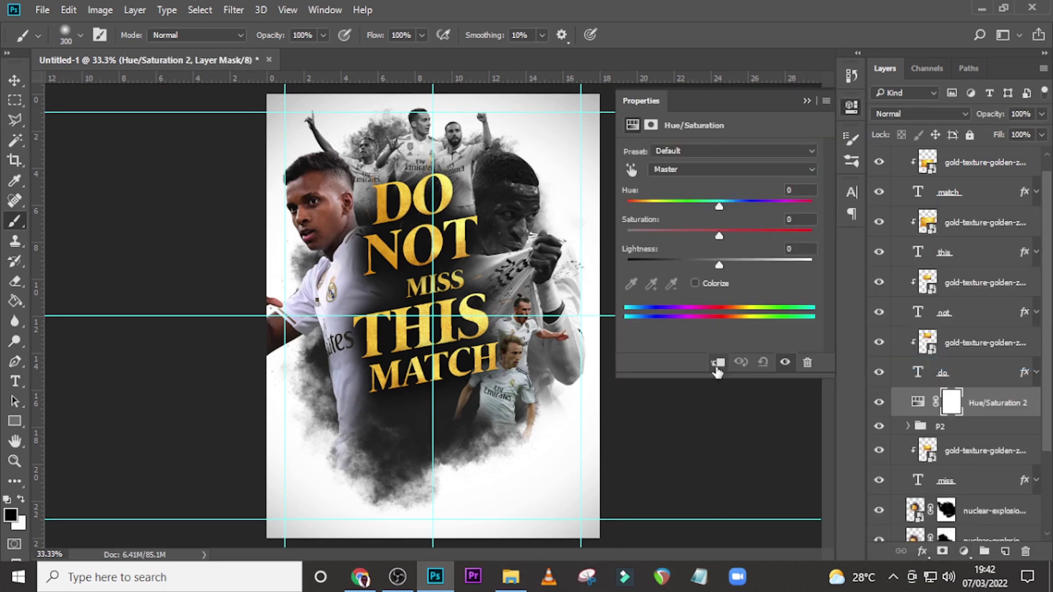
pyautogui.moveTo(719, 236); pyautogui.dragTo(624, 237)
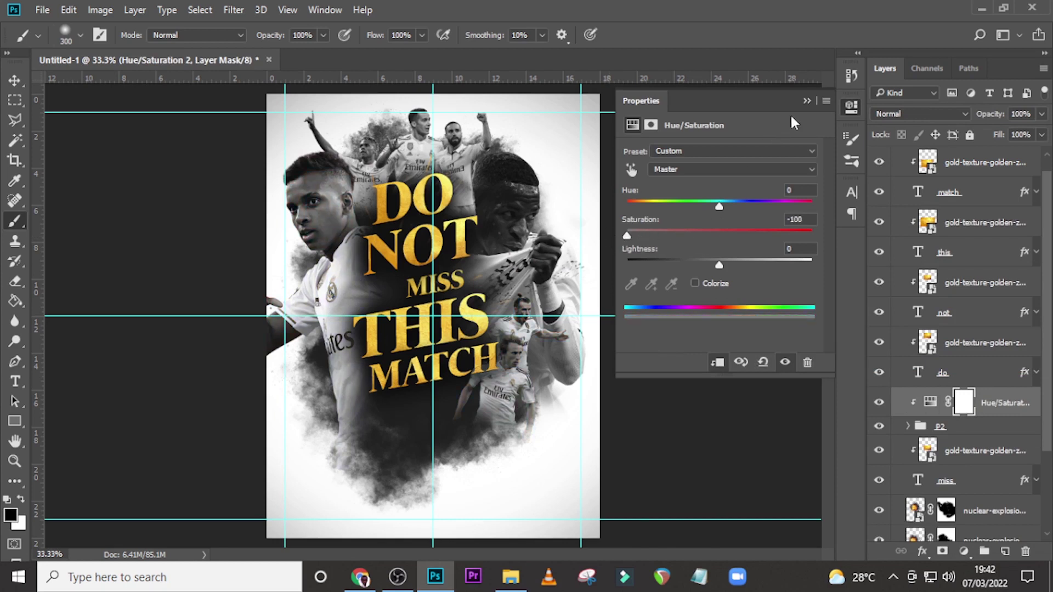
pyautogui.click(807, 101)
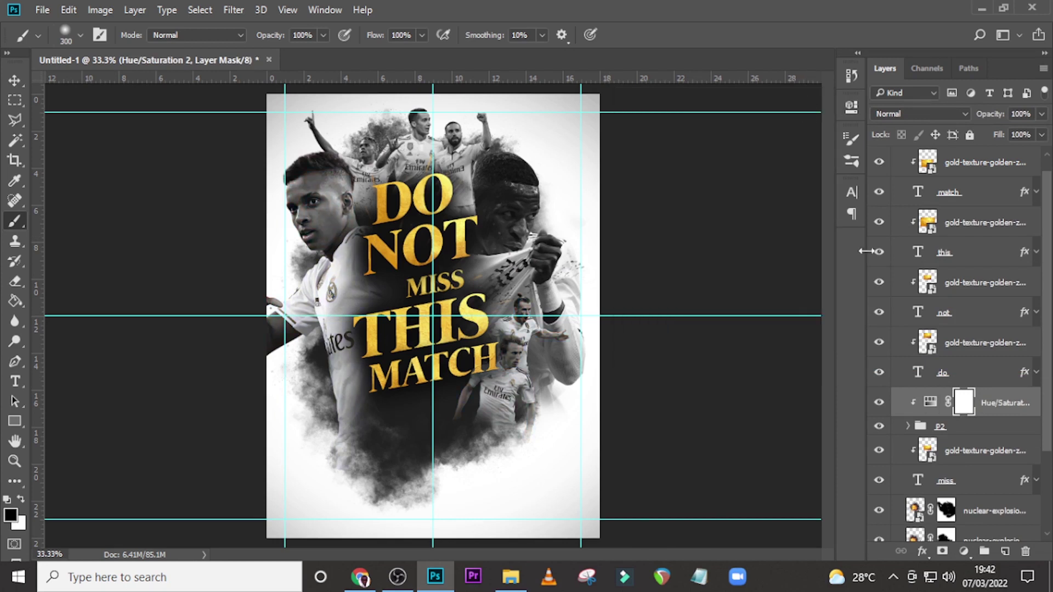
# - Expand the P2 group, check layer 5 by toggling its visibility, and select that layer
pyautogui.click(907, 427)
pyautogui.scroll(-3, 911, 417)
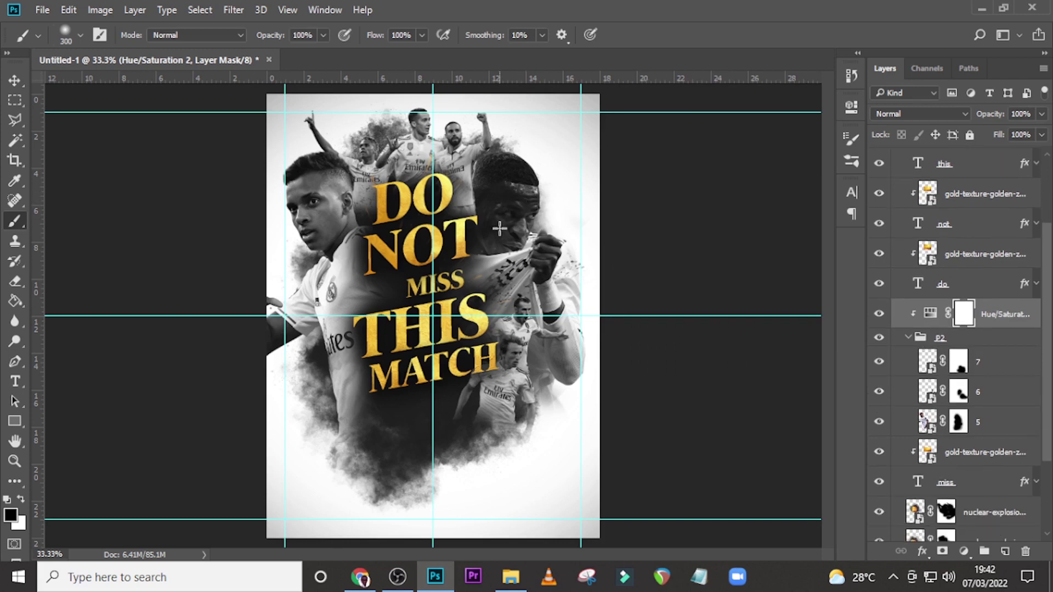
pyautogui.click(879, 425)
pyautogui.click(878, 425)
pyautogui.click(968, 433)
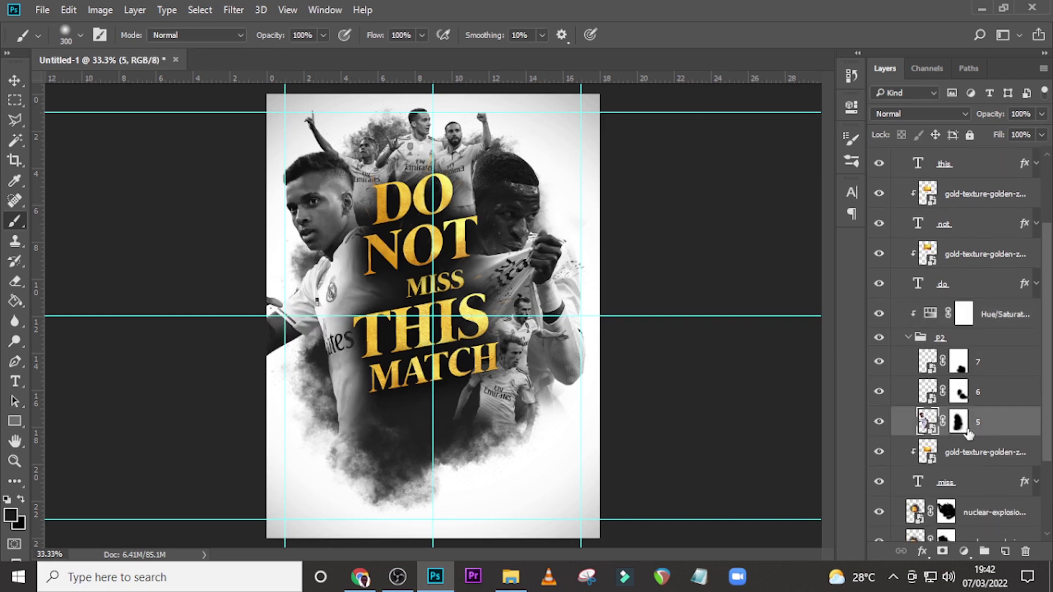
# - Add a Curves adjustment above layer 5, moving both end points inward and pulling the midtones down
pyautogui.click(964, 551)
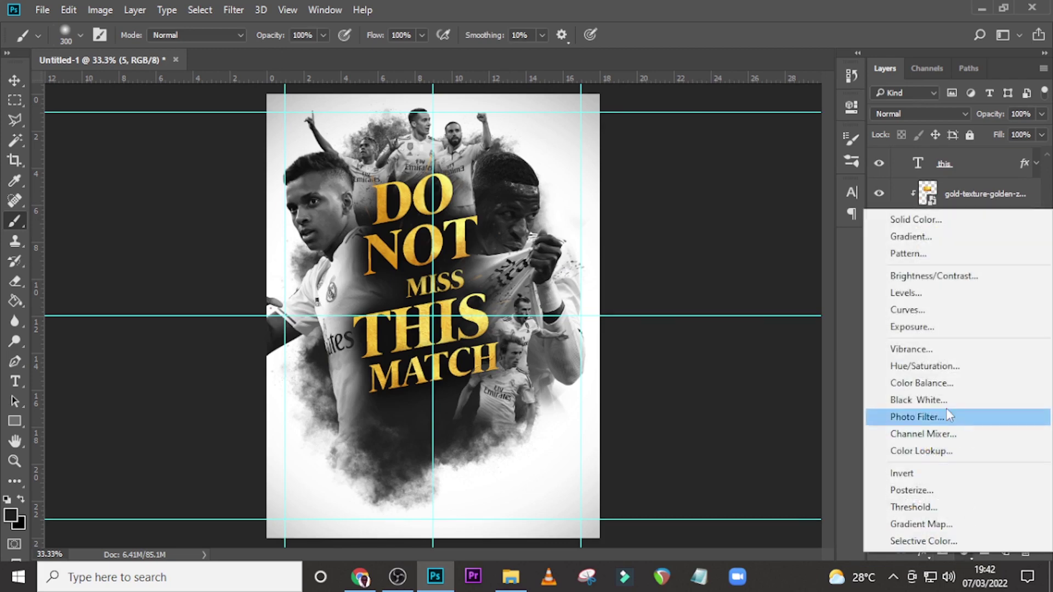
pyautogui.click(903, 312)
pyautogui.moveTo(809, 186); pyautogui.dragTo(788, 187)
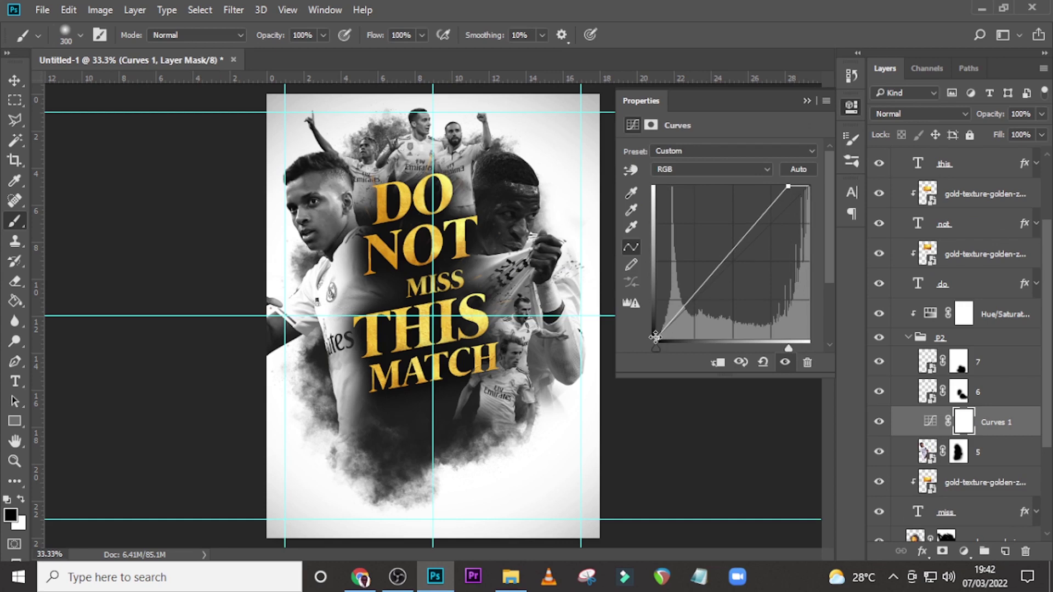
pyautogui.moveTo(654, 337); pyautogui.dragTo(669, 338)
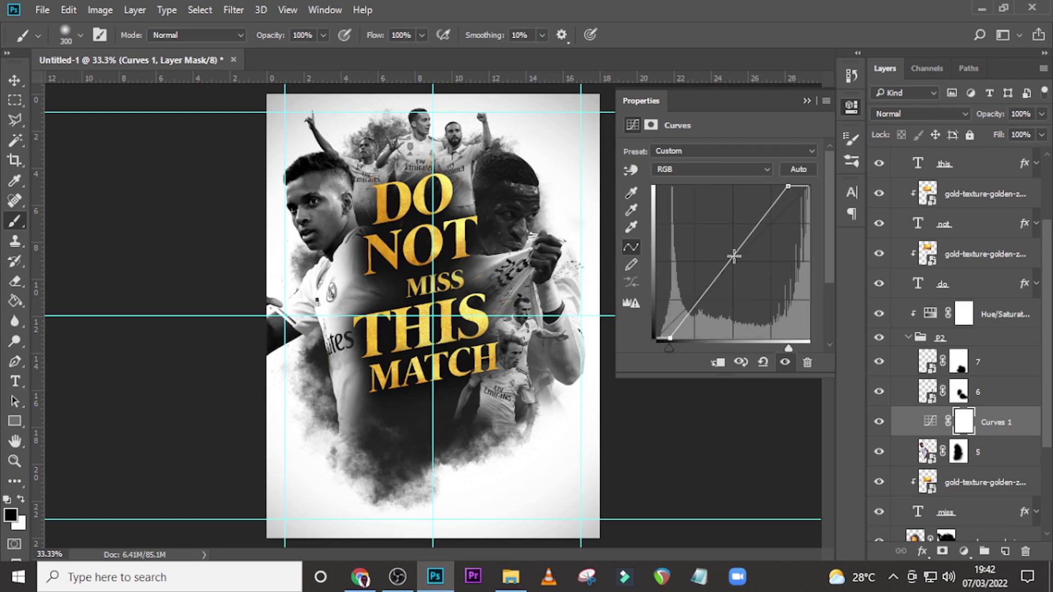
pyautogui.moveTo(734, 256); pyautogui.dragTo(747, 270)
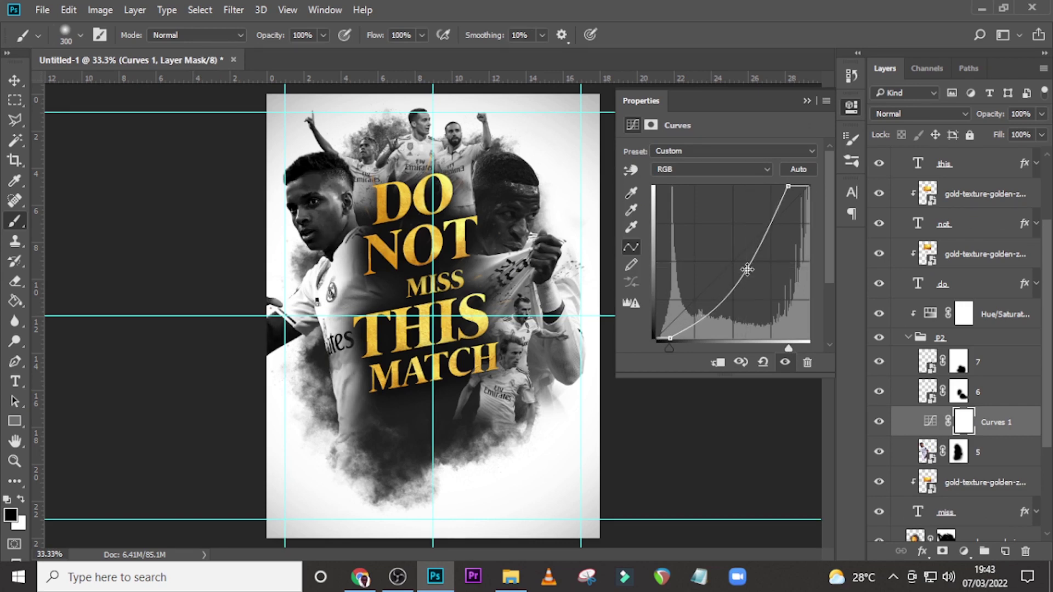
pyautogui.click(806, 101)
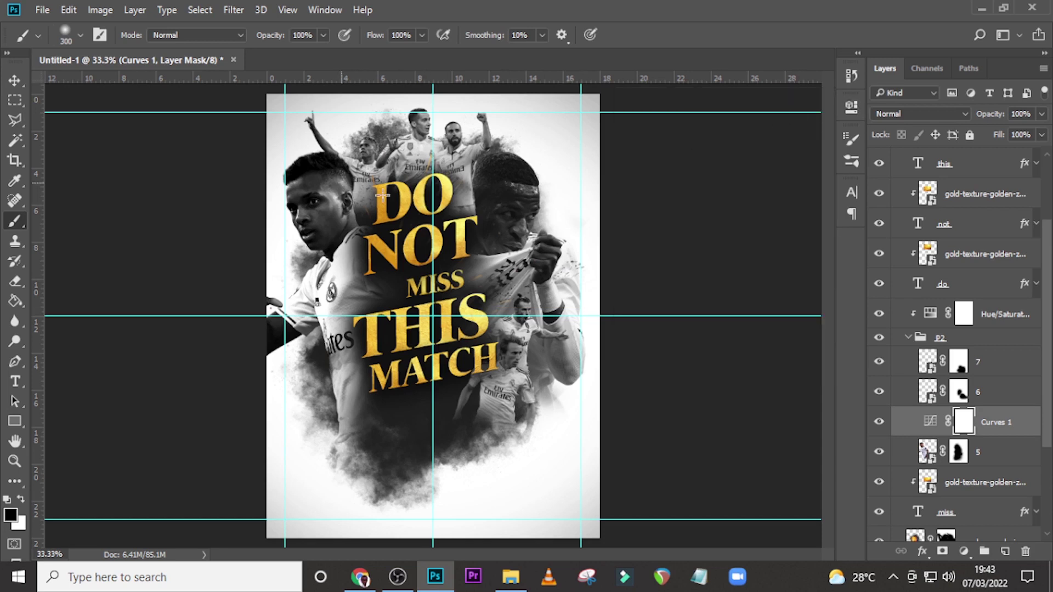
# - Shift the Curves 1 black point back outward and up slightly, and clip the adjustment to layer 5
pyautogui.doubleClick(930, 421)
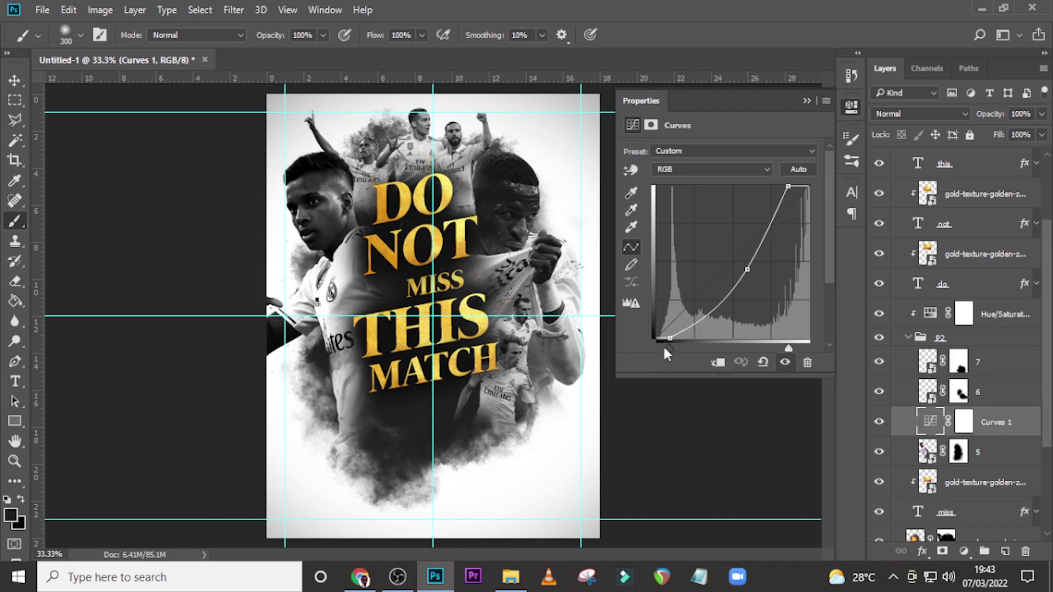
pyautogui.moveTo(669, 337); pyautogui.dragTo(661, 333)
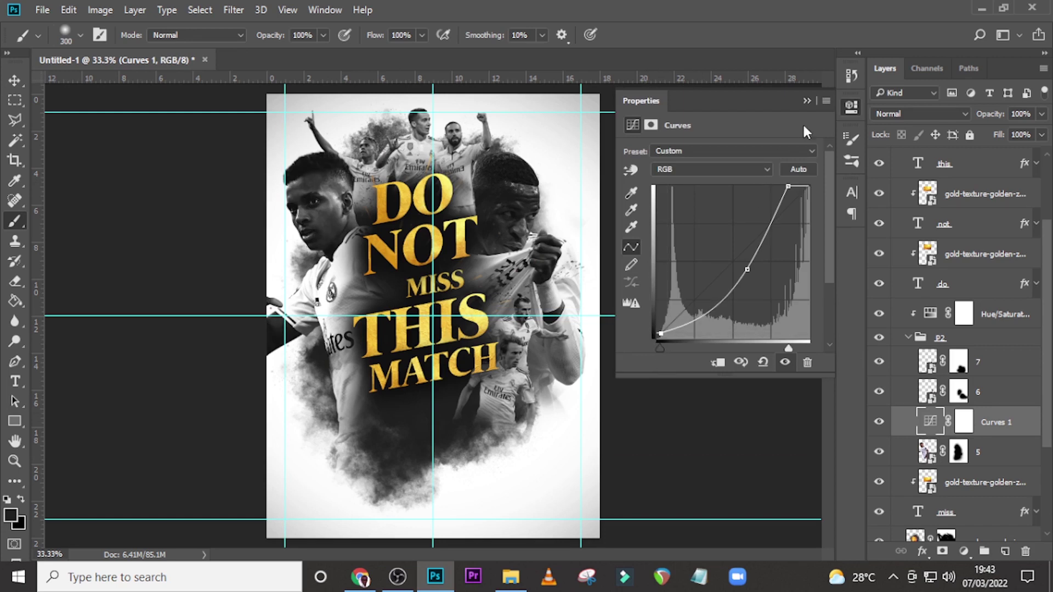
pyautogui.click(806, 101)
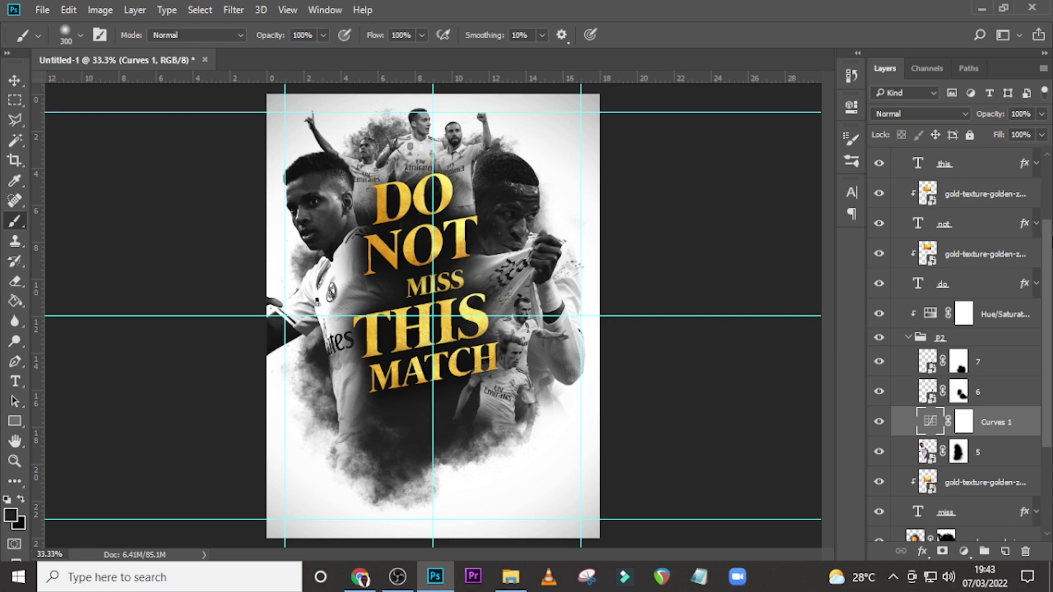
pyautogui.doubleClick(931, 421)
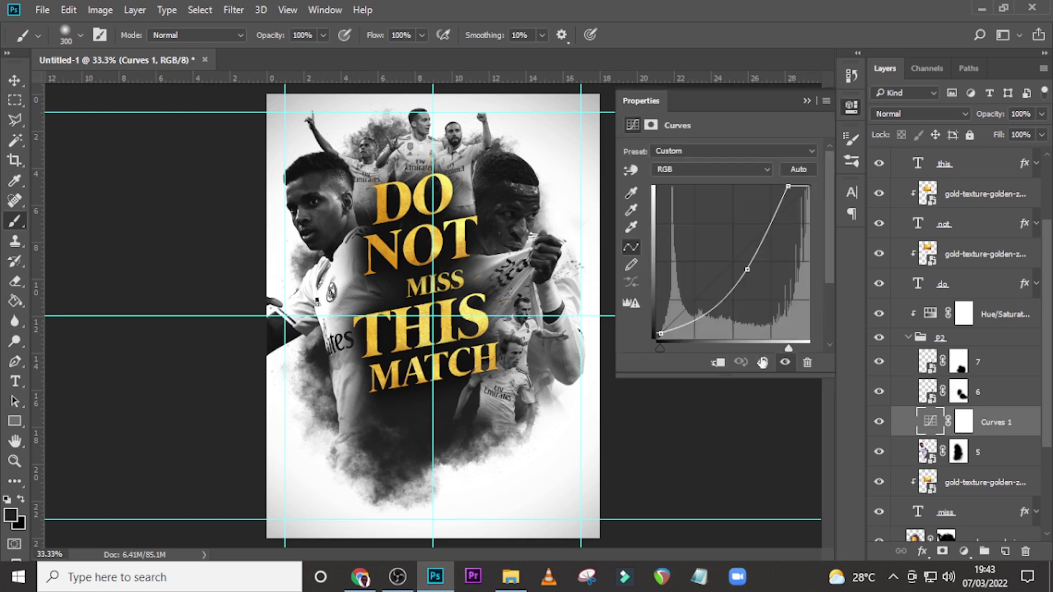
pyautogui.click(718, 363)
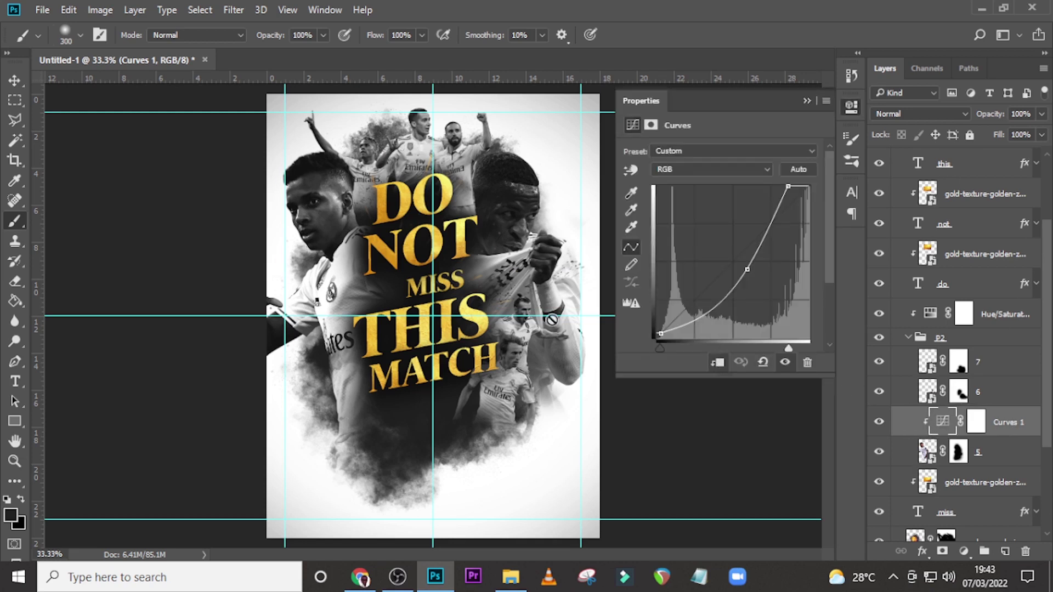
# - Duplicate layer 5 and convert the original layer beneath the copy to a smart object
pyautogui.click(929, 453)
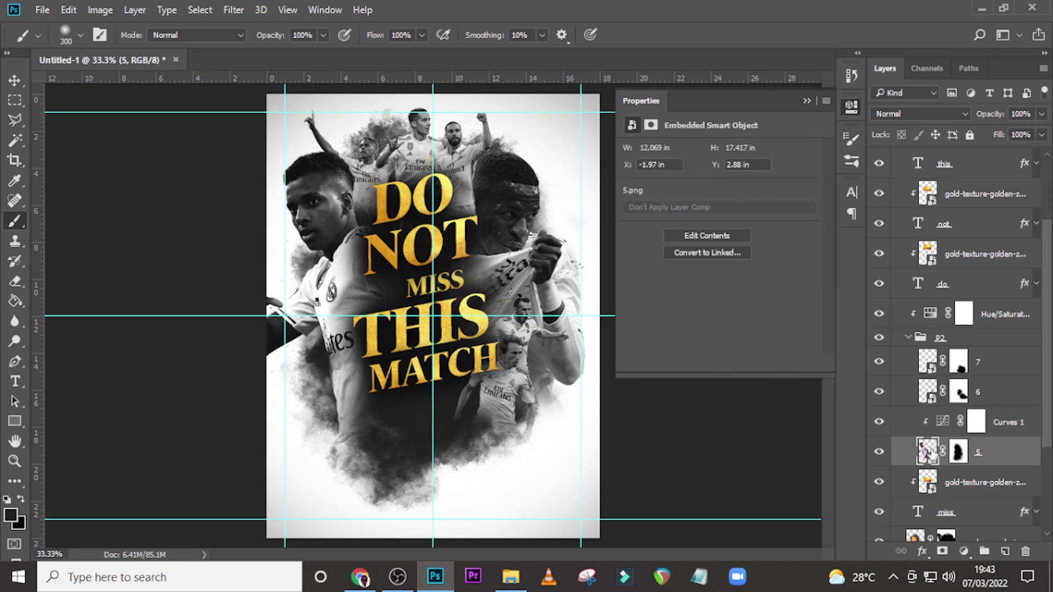
pyautogui.click(807, 101)
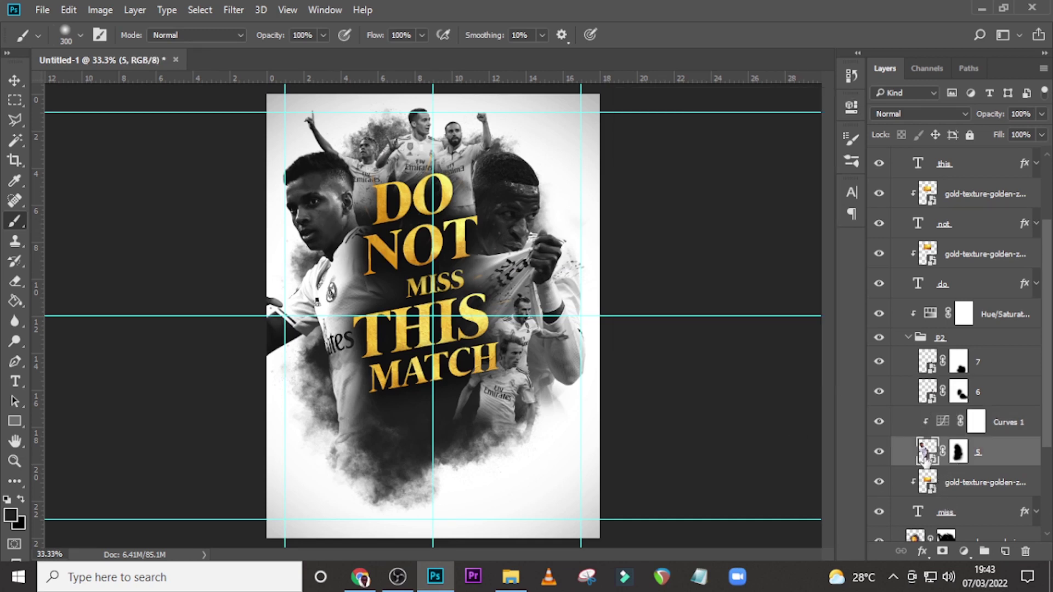
pyautogui.hotkey('ctrl', 'j')
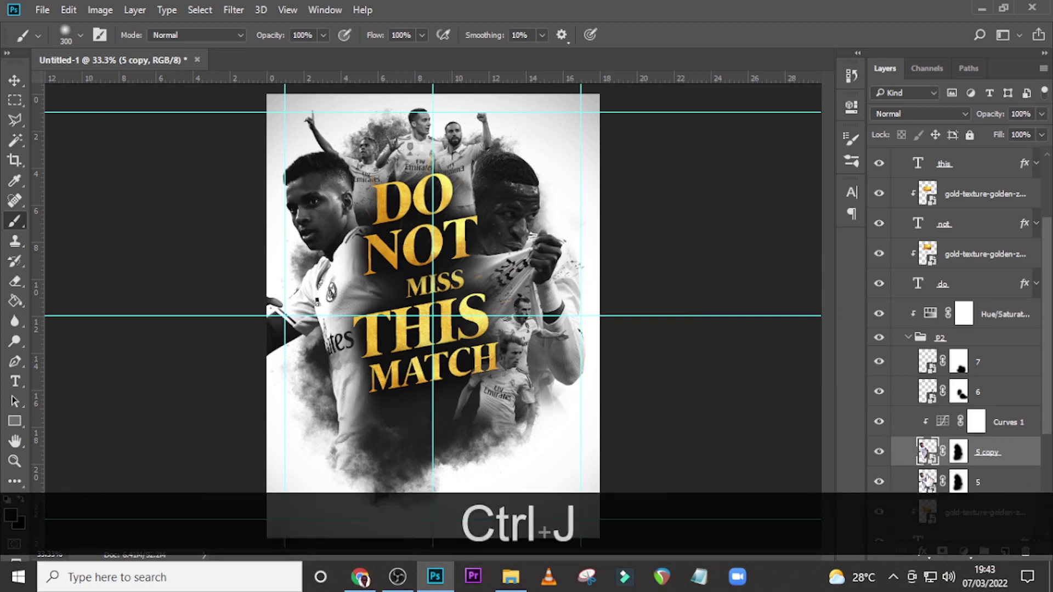
pyautogui.click(927, 481)
pyautogui.rightClick(1015, 486)
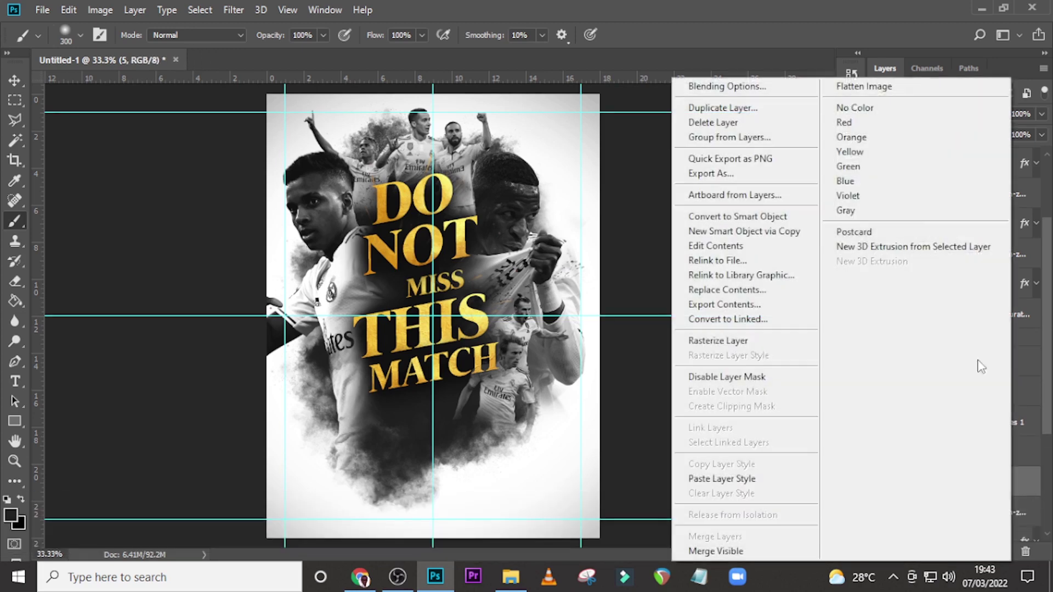
pyautogui.click(731, 215)
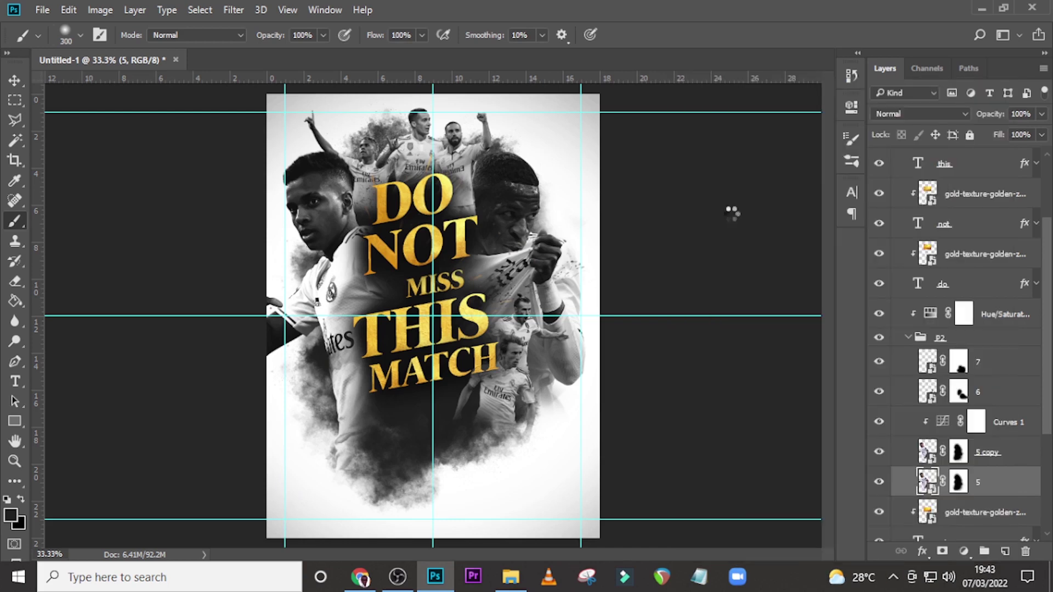
# - Try a Motion Blur at -33° with a 166-pixel distance on the original layer 5, and delete that layer
pyautogui.click(233, 10)
pyautogui.click(266, 27)
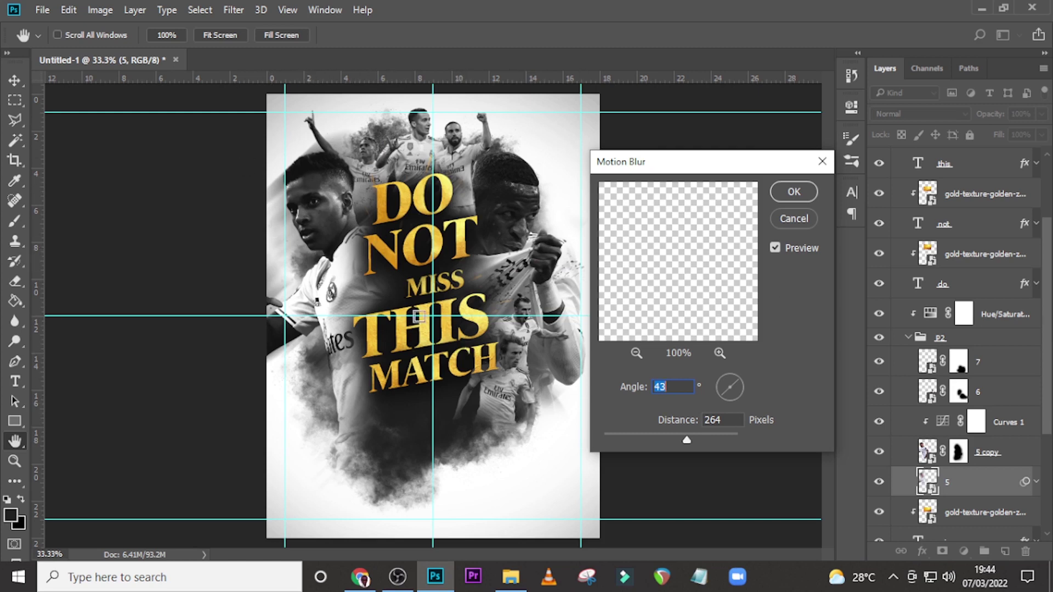
pyautogui.click(739, 391)
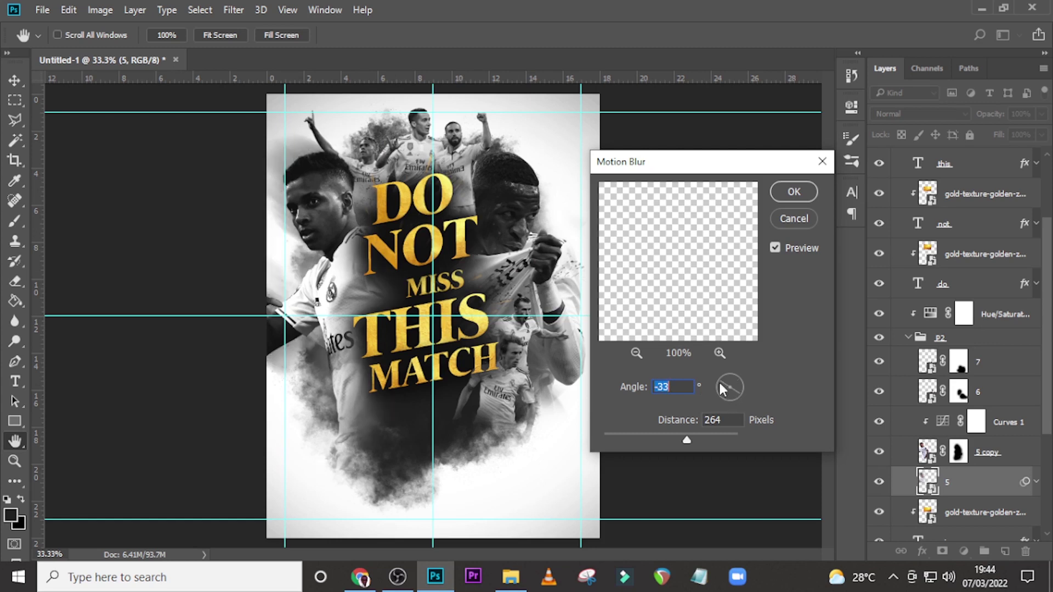
pyautogui.moveTo(685, 436); pyautogui.dragTo(665, 439)
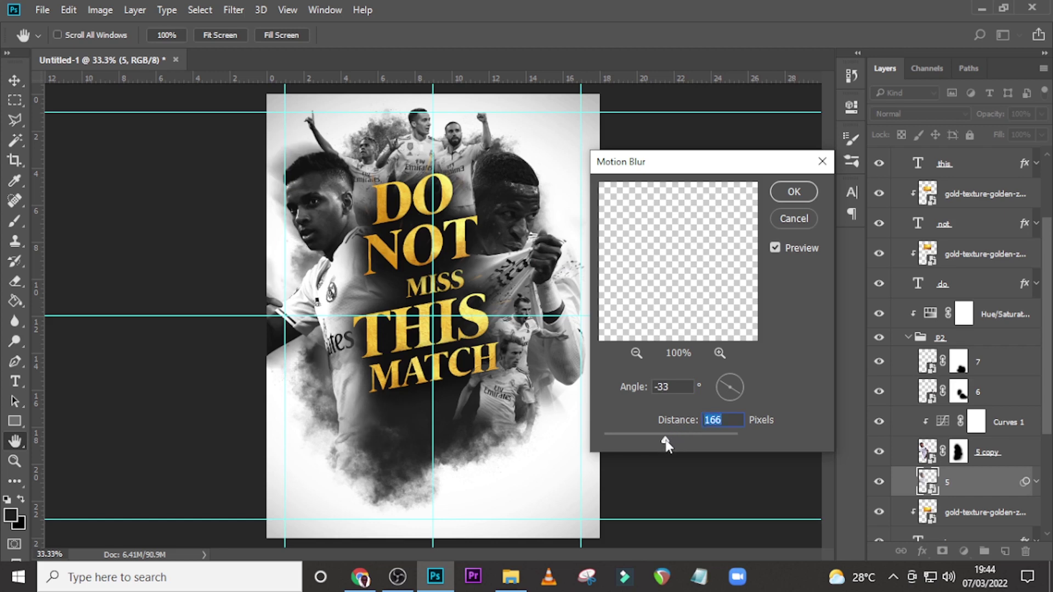
pyautogui.click(800, 219)
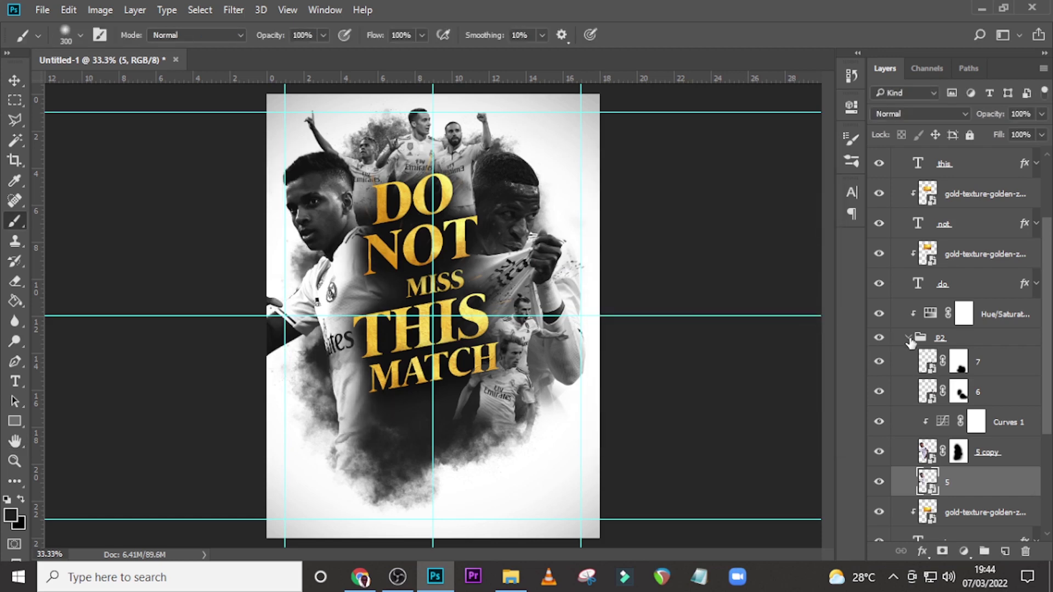
pyautogui.press('Delete')
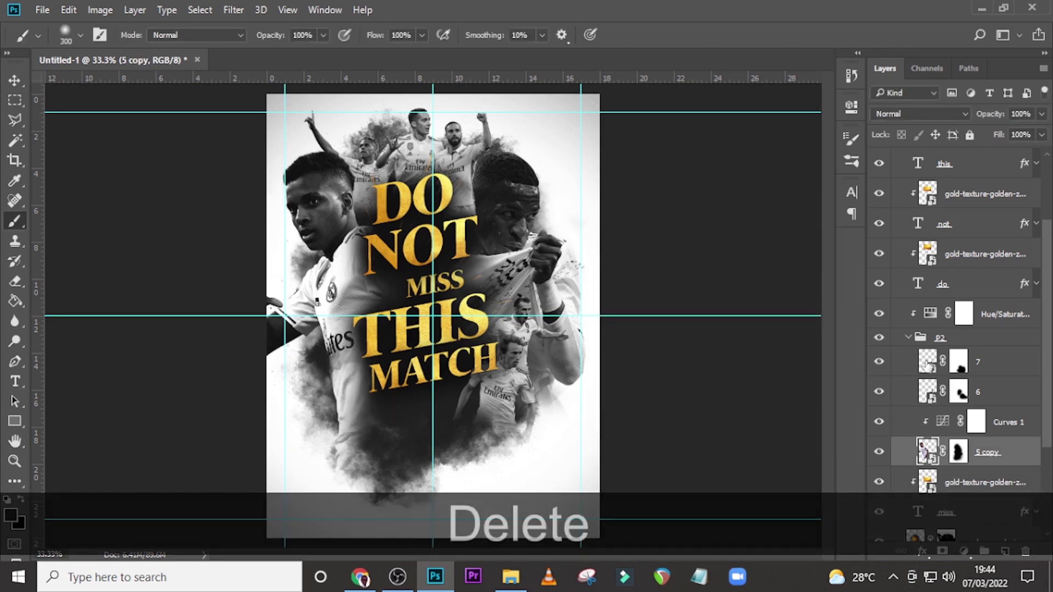
# - Duplicate the P2 group and clip the Hue/Saturation adjustment above it to the copy
pyautogui.click(907, 337)
pyautogui.click(940, 338)
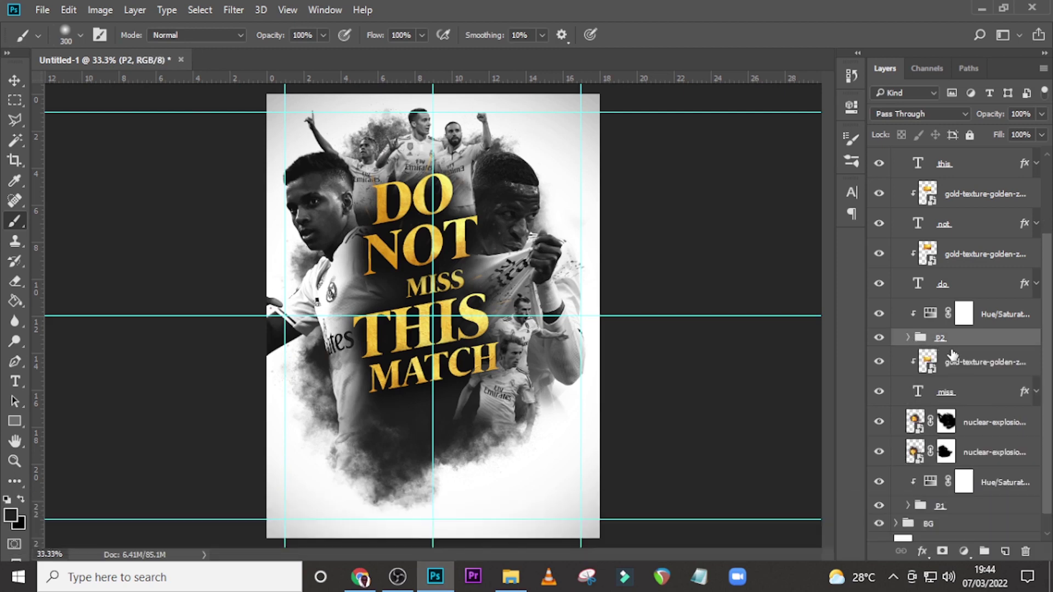
pyautogui.hotkey('ctrl', 'j')
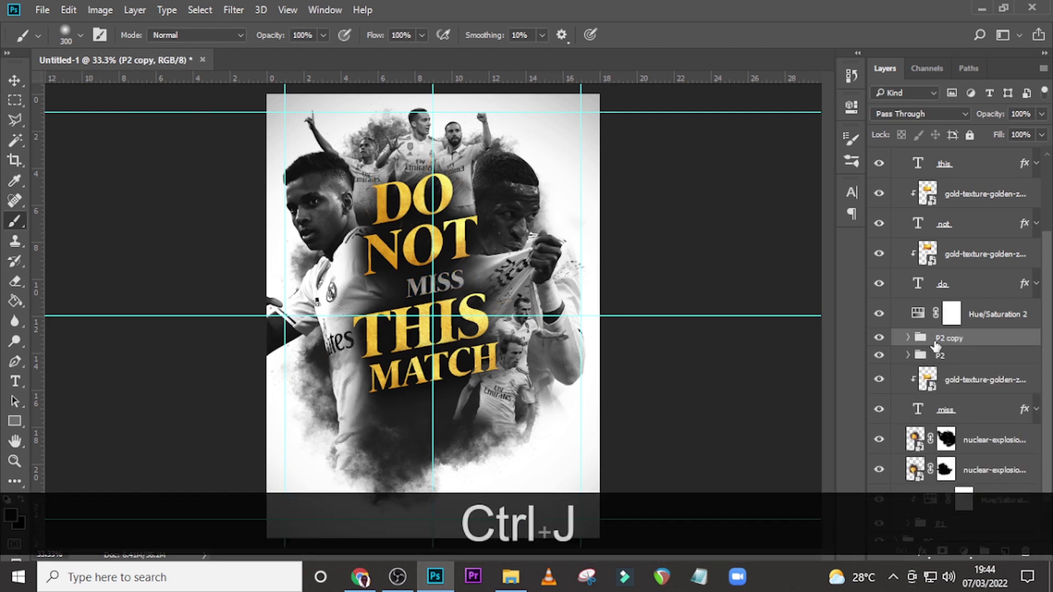
pyautogui.doubleClick(918, 315)
pyautogui.click(718, 364)
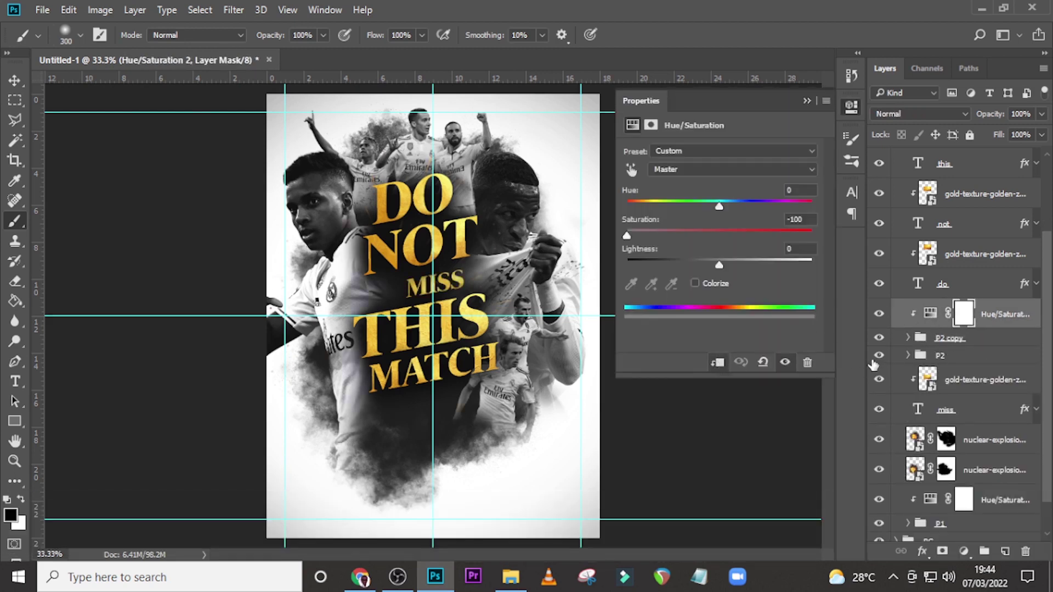
# - Convert the original P2 group to a smart object
pyautogui.click(939, 355)
pyautogui.rightClick(938, 355)
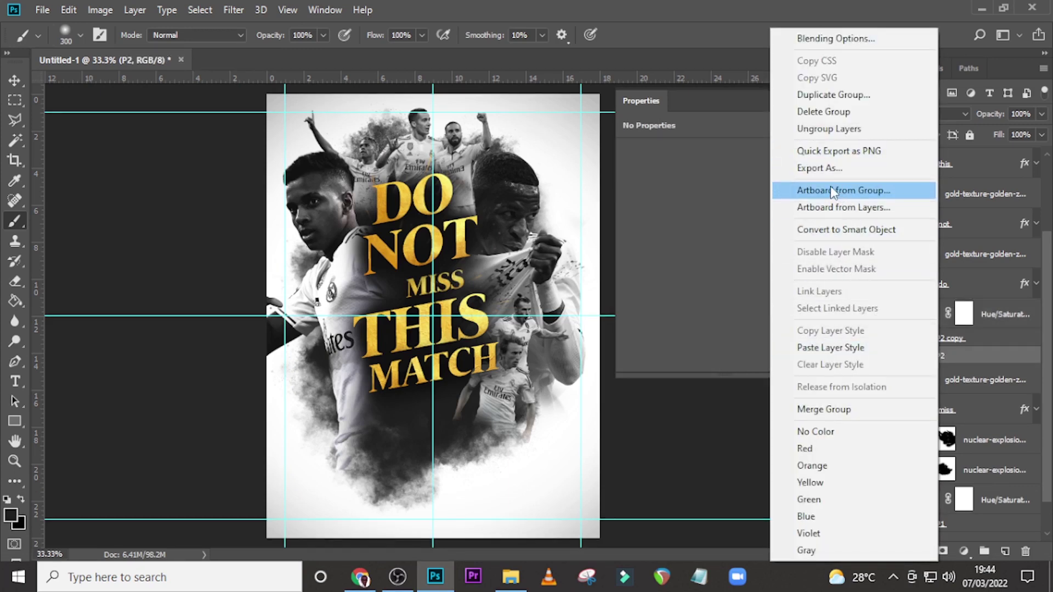
pyautogui.click(840, 229)
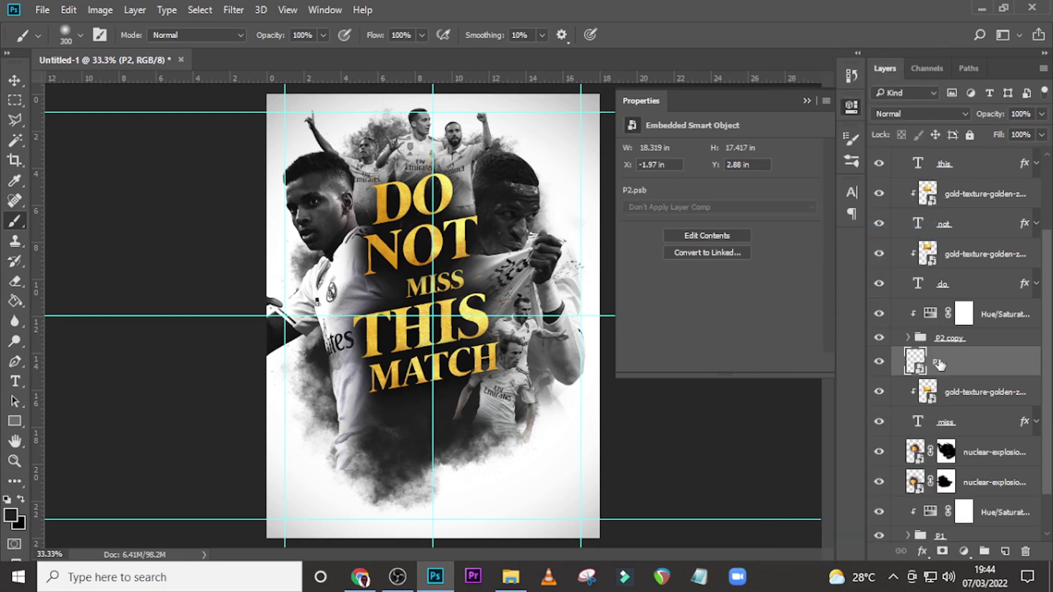
# - Apply a Motion Blur at -35° with a 264-pixel distance to the P2 smart object
pyautogui.click(233, 10)
pyautogui.moveTo(255, 186)
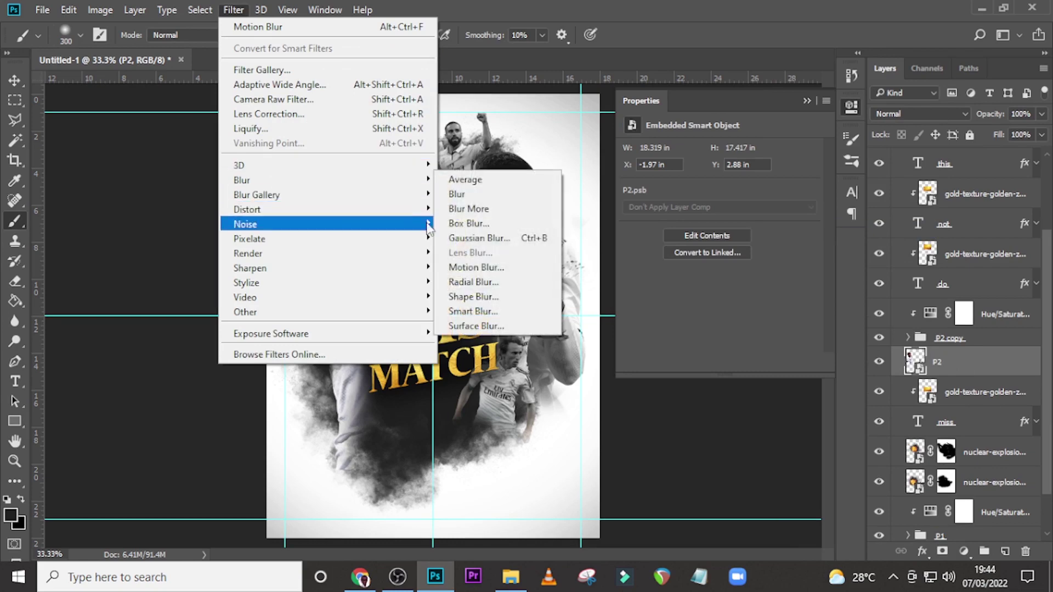
pyautogui.click(463, 267)
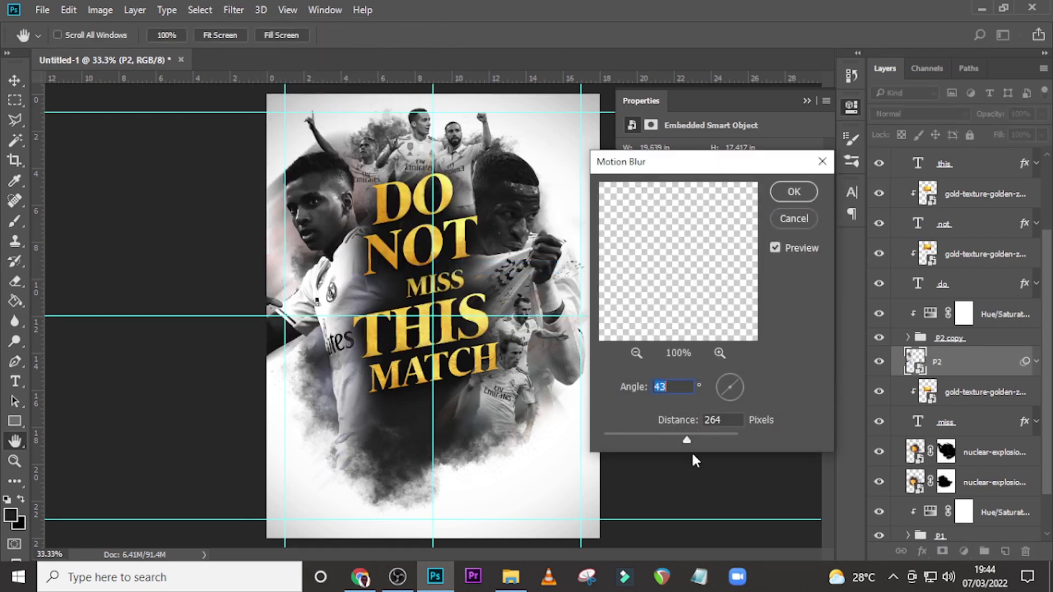
pyautogui.click(738, 390)
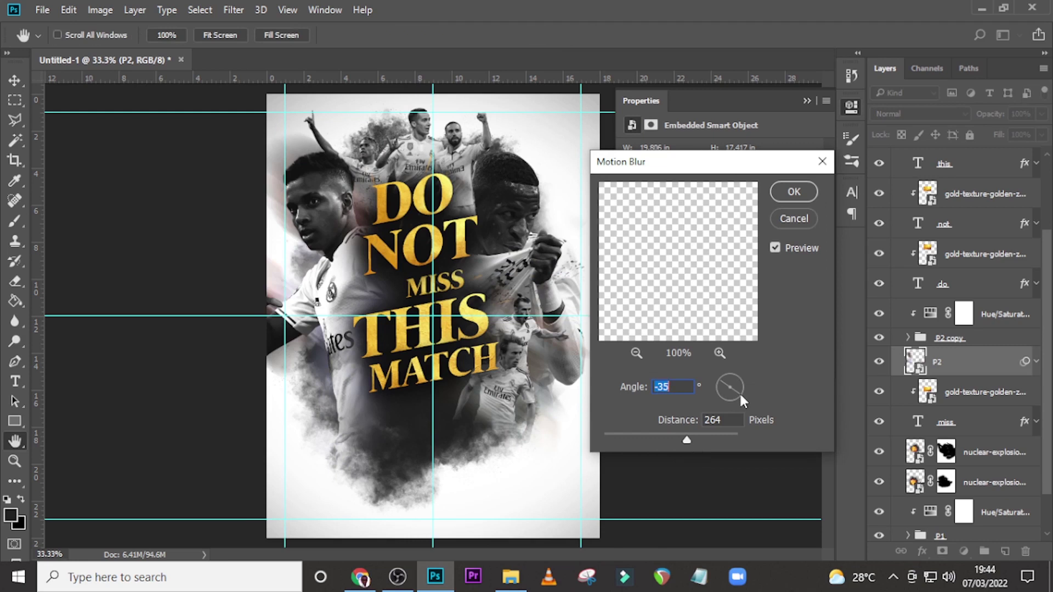
pyautogui.click(798, 189)
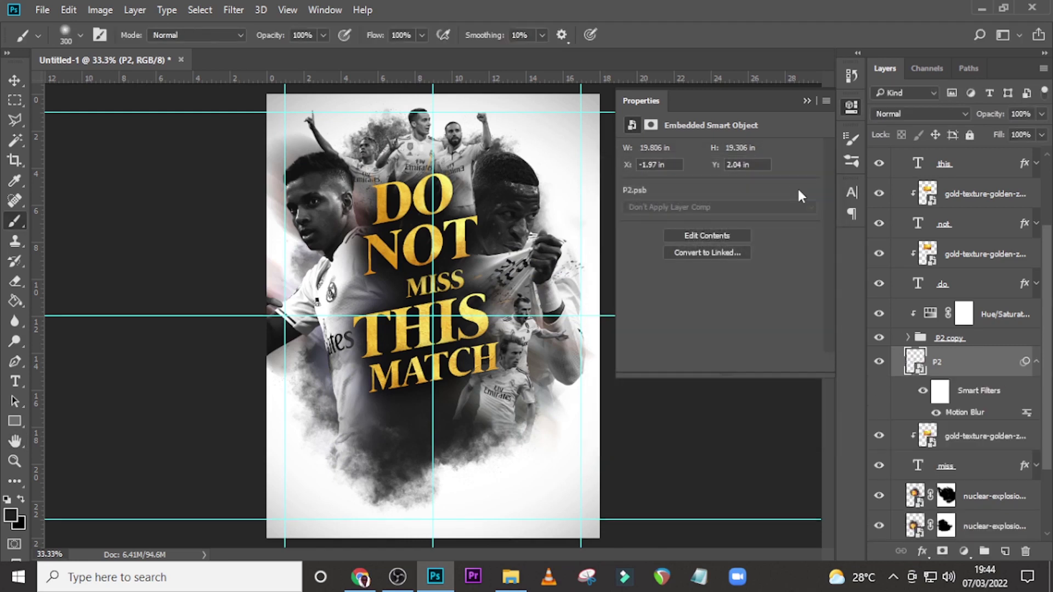
pyautogui.click(1035, 363)
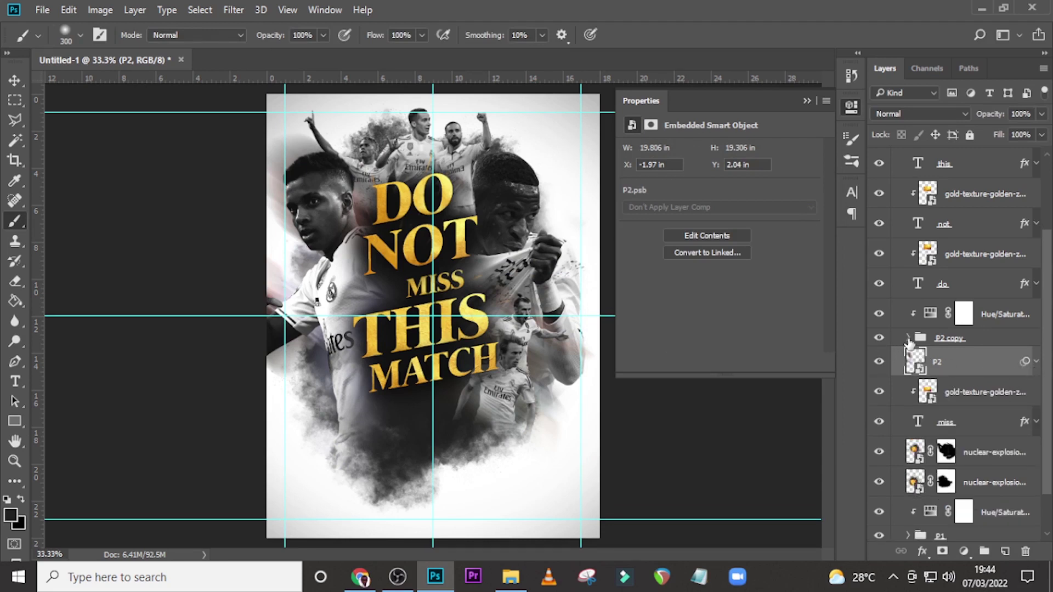
# - Add a layer mask to P2 and paint out the blur along the poster's left edge with a black brush
pyautogui.click(908, 339)
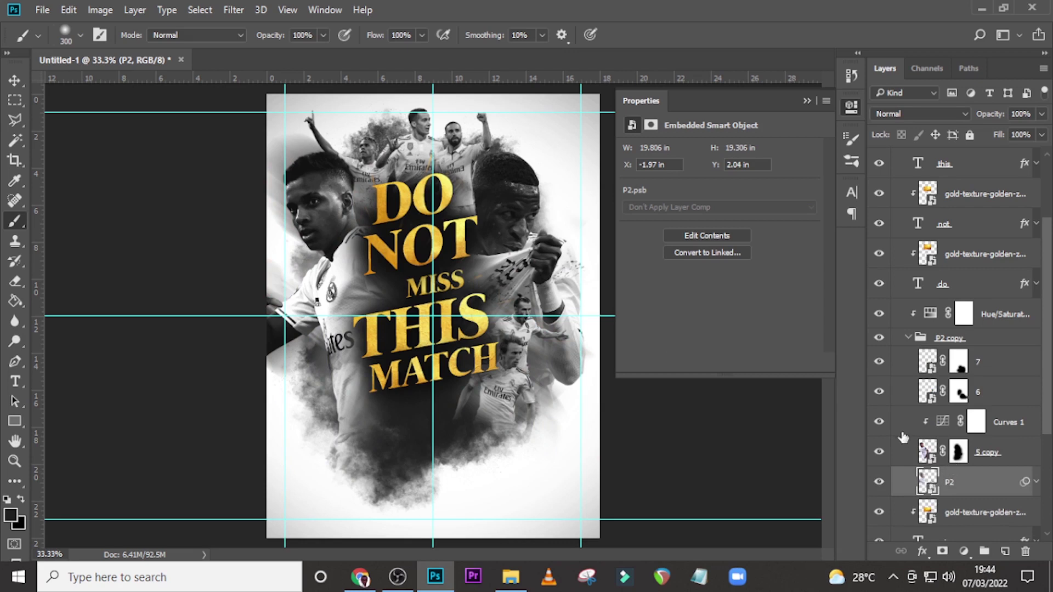
pyautogui.click(943, 552)
pyautogui.press('b')
pyautogui.press('capslock')
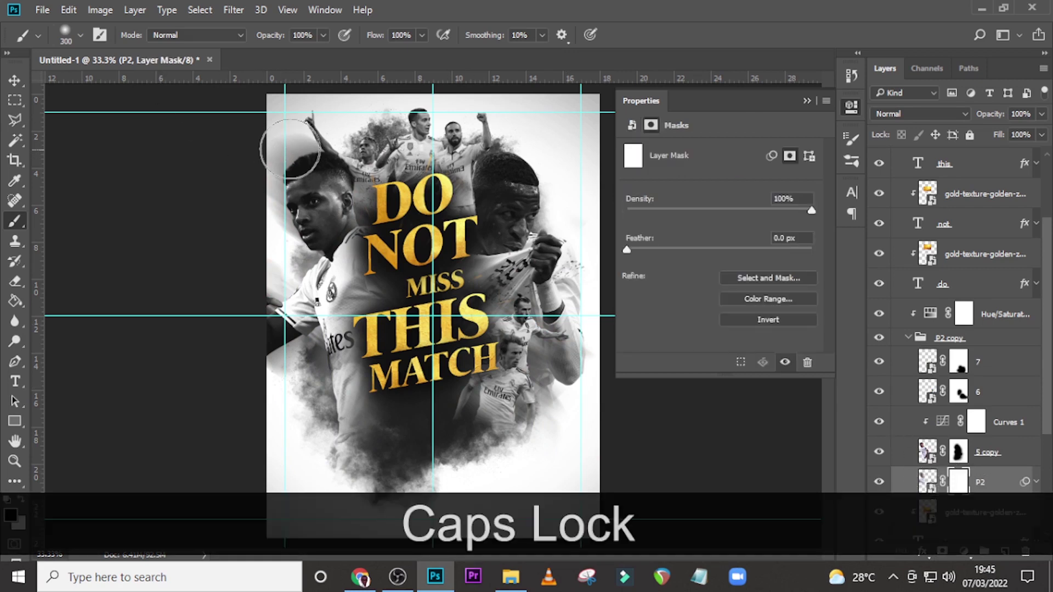
pyautogui.moveTo(252, 239)
pyautogui.mouseDown()
pyautogui.moveTo(277, 239)
pyautogui.moveTo(283, 263)
pyautogui.moveTo(289, 247)
pyautogui.moveTo(264, 292)
pyautogui.moveTo(264, 337)
pyautogui.moveTo(296, 317)
pyautogui.moveTo(308, 440)
pyautogui.moveTo(314, 365)
pyautogui.moveTo(336, 478)
pyautogui.moveTo(304, 373)
pyautogui.mouseUp()
pyautogui.moveTo(313, 458); pyautogui.dragTo(314, 460)
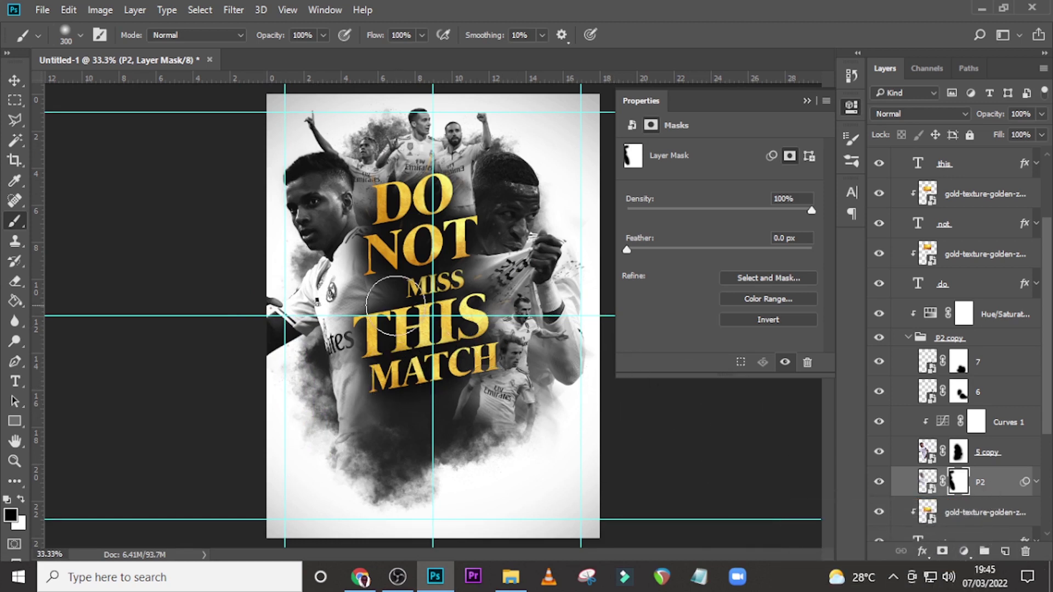
# - Try to retouch the 5 copy layer mask over the left-hand player's shirt with a 150-pixel black brush
pyautogui.click(958, 452)
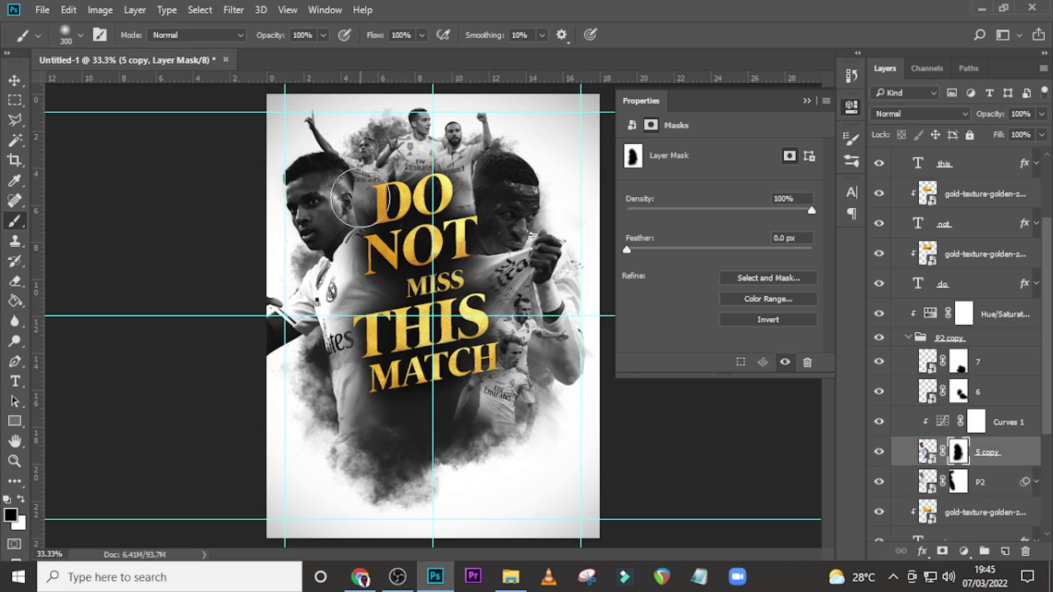
pyautogui.press('[')
pyautogui.press('[')
pyautogui.press('[')
pyautogui.press('[')
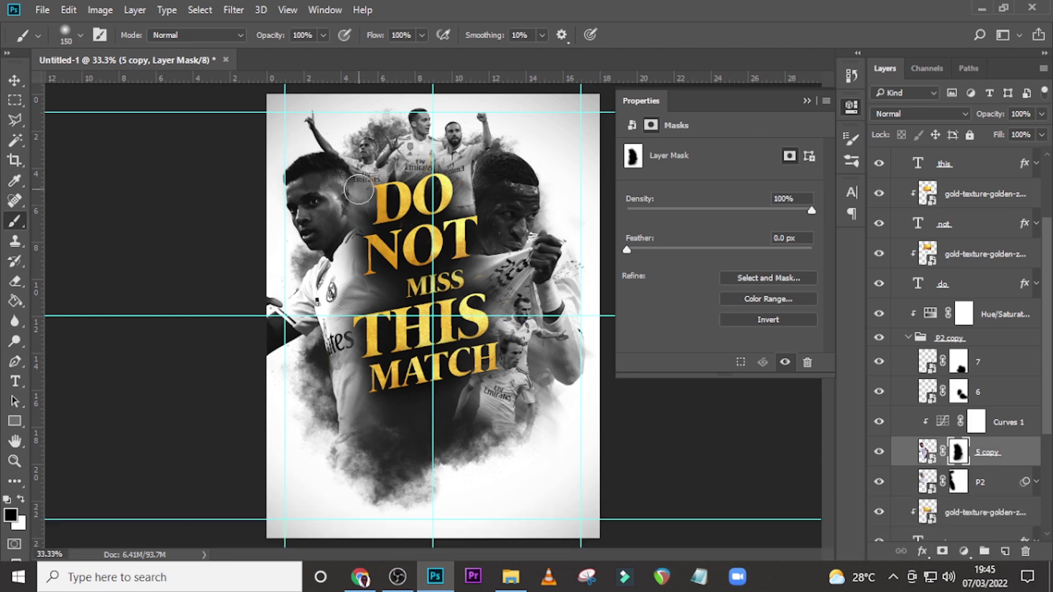
pyautogui.hotkey('ctrl', 'alt', 'z')
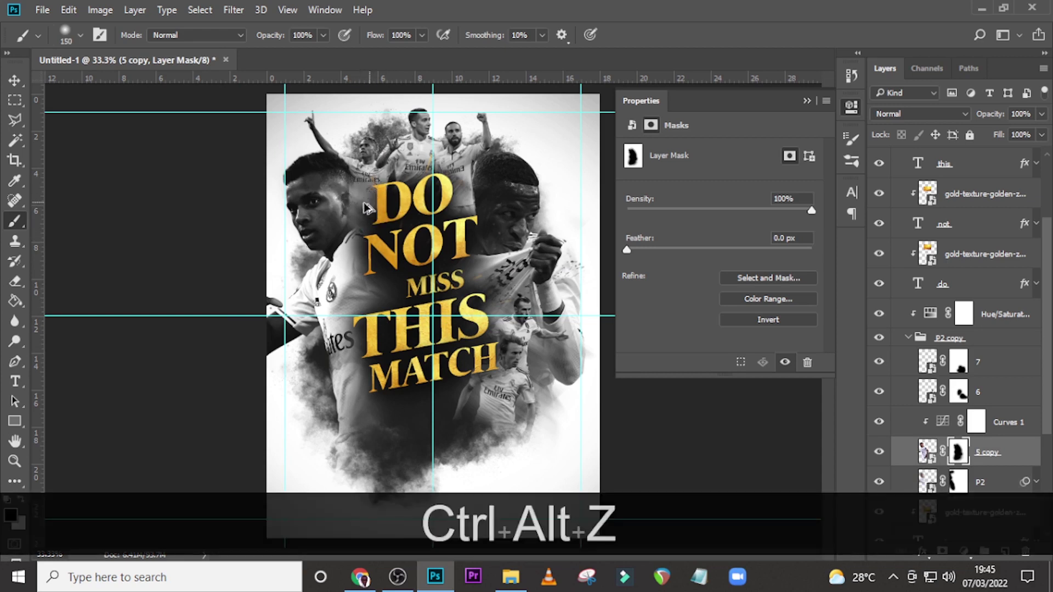
pyautogui.hotkey('ctrl', 'alt', 'z')
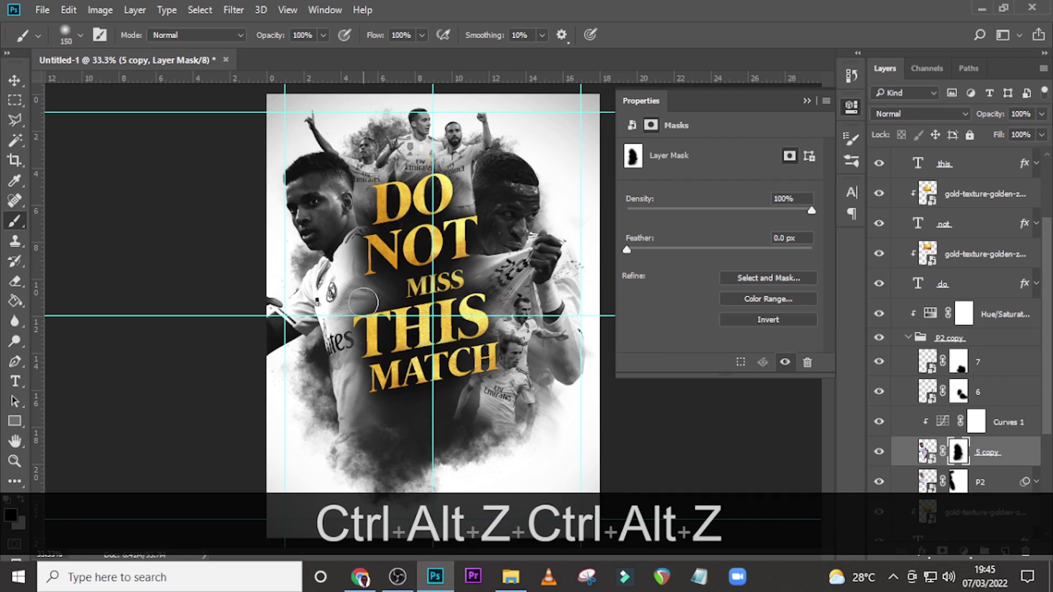
pyautogui.moveTo(349, 277); pyautogui.dragTo(377, 300)
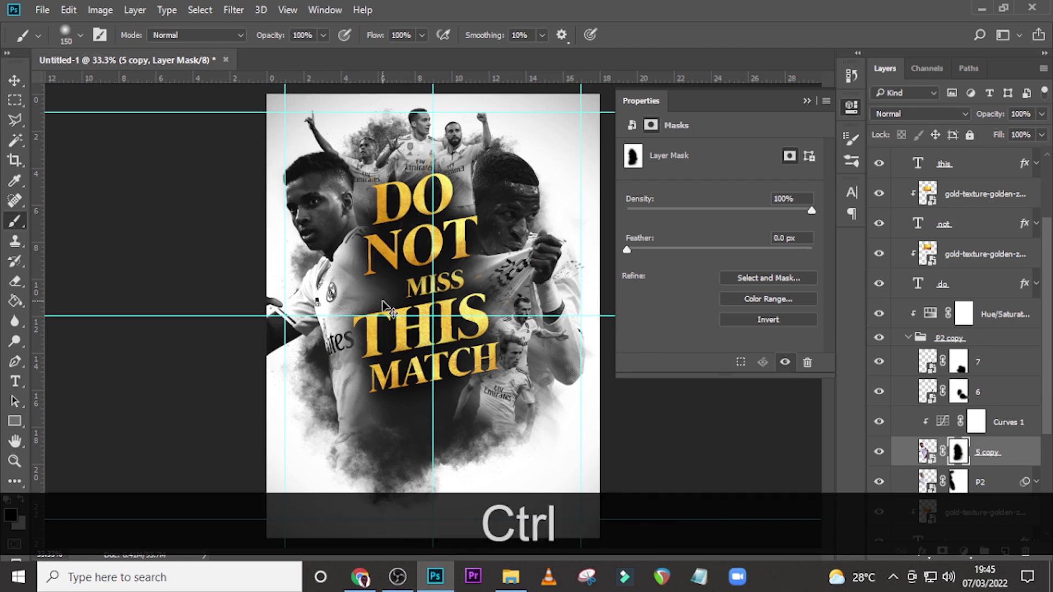
pyautogui.hotkey('ctrl', 'alt', 'z')
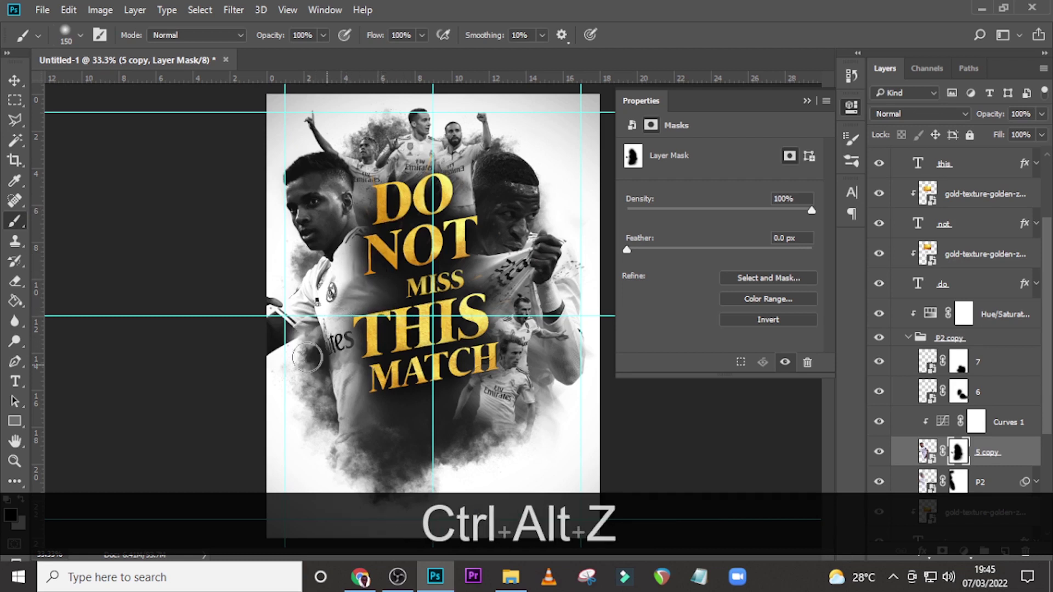
pyautogui.hotkey('ctrl', 'alt', 'z')
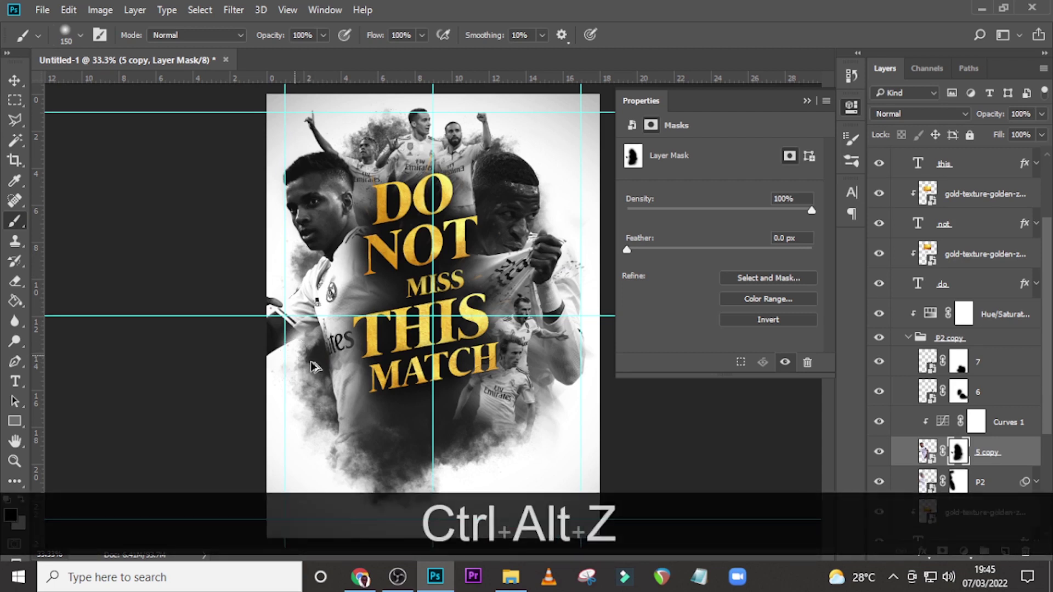
pyautogui.hotkey('ctrl', 'alt', 'z')
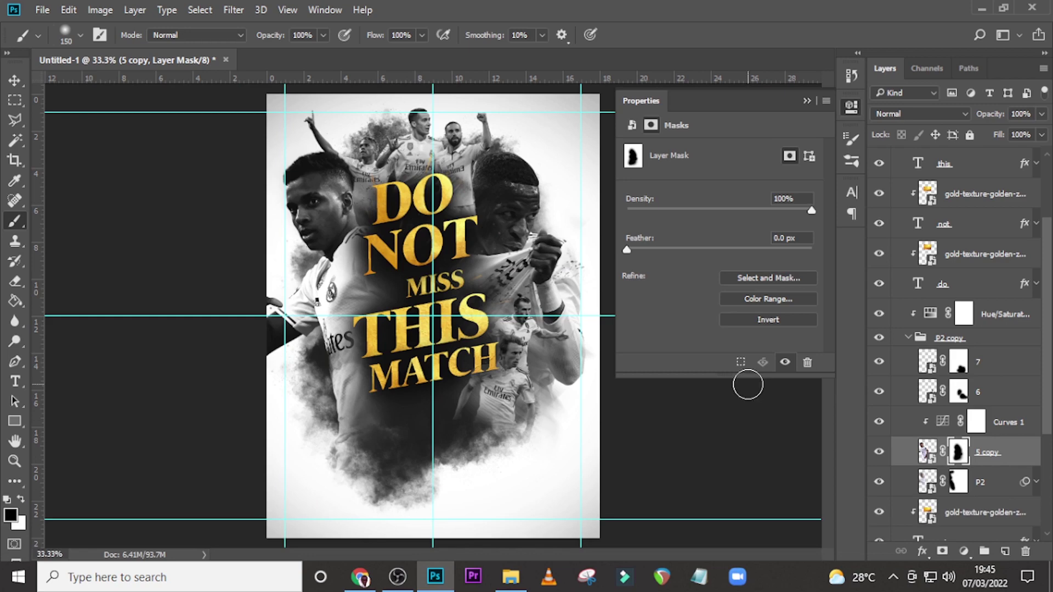
# - Examine the lower part of the poster up close with the P2 motion blur layer hidden and shown
pyautogui.hotkey('ctrl', '=')
pyautogui.hotkey('ctrl', '=')
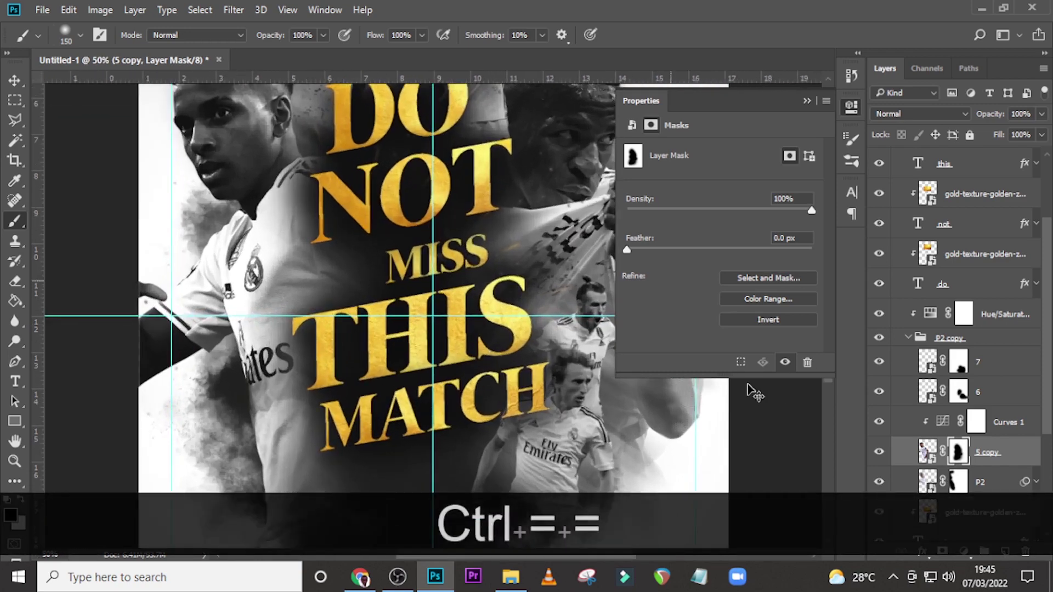
pyautogui.hotkey('ctrl', '=')
pyautogui.click(806, 101)
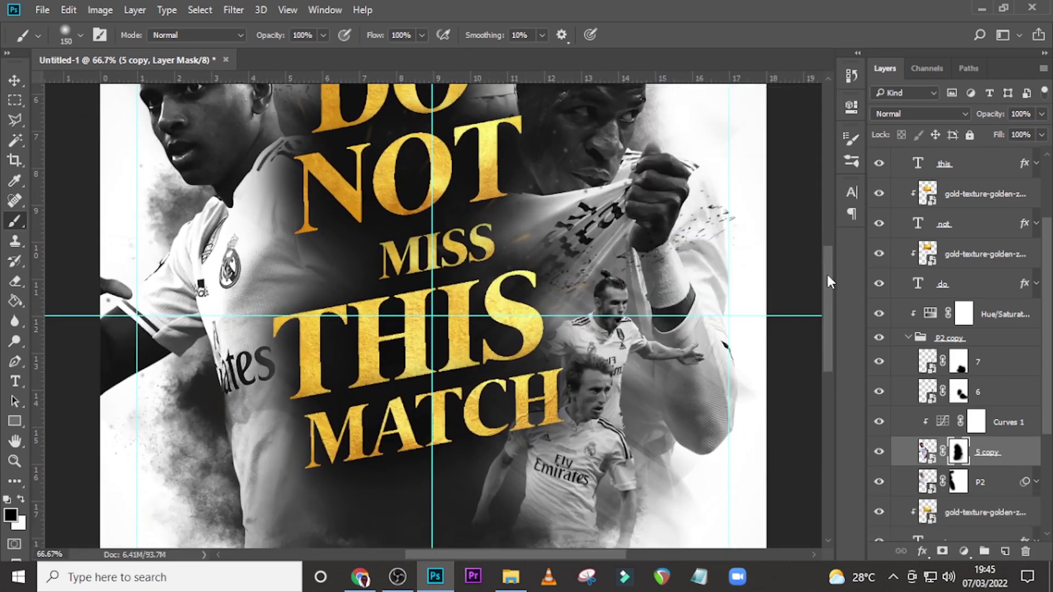
pyautogui.moveTo(827, 272); pyautogui.dragTo(829, 301)
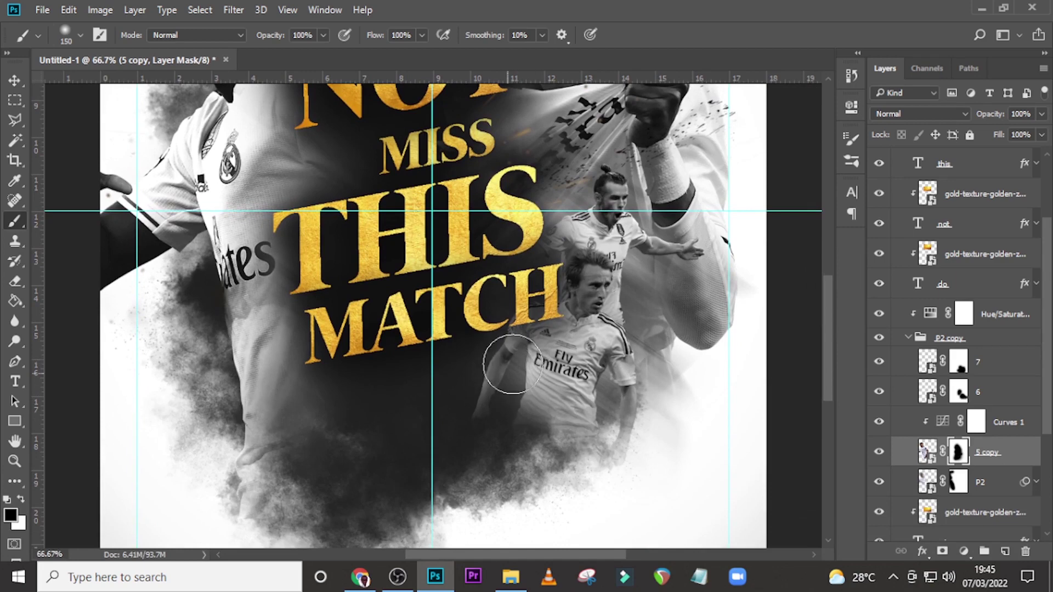
pyautogui.click(879, 483)
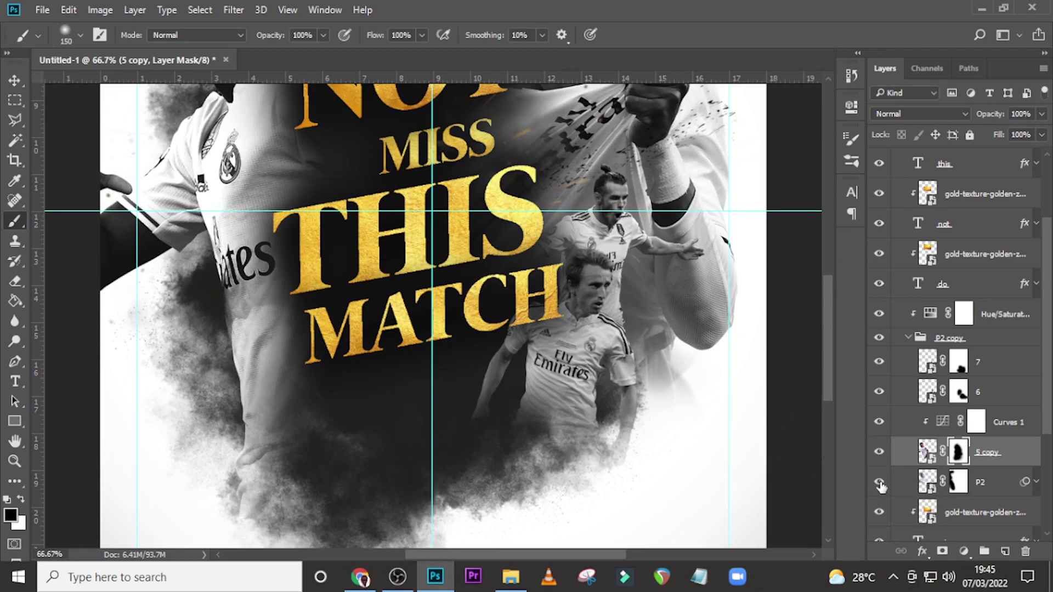
pyautogui.click(879, 483)
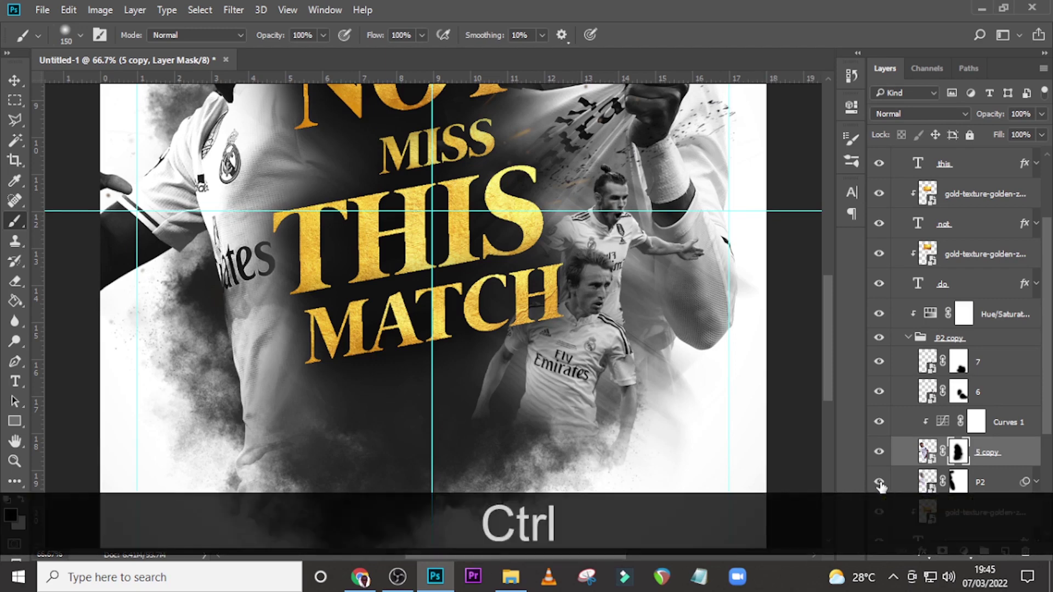
pyautogui.hotkey('ctrl', '0')
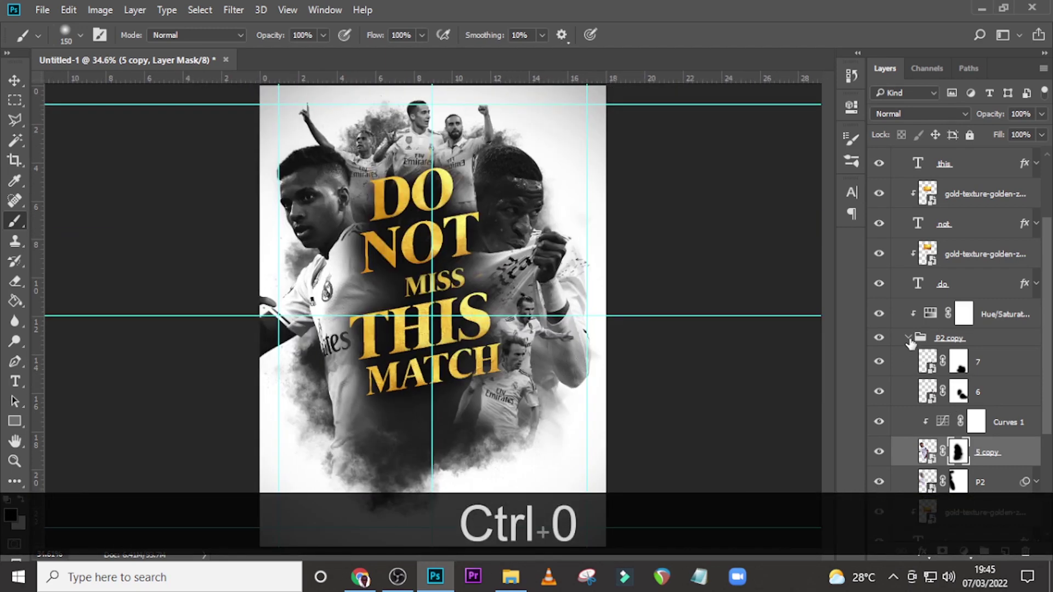
# - Collapse the P2 copy group and place 8.png from the DONE folder above the gold texture of the "this" text
pyautogui.click(908, 339)
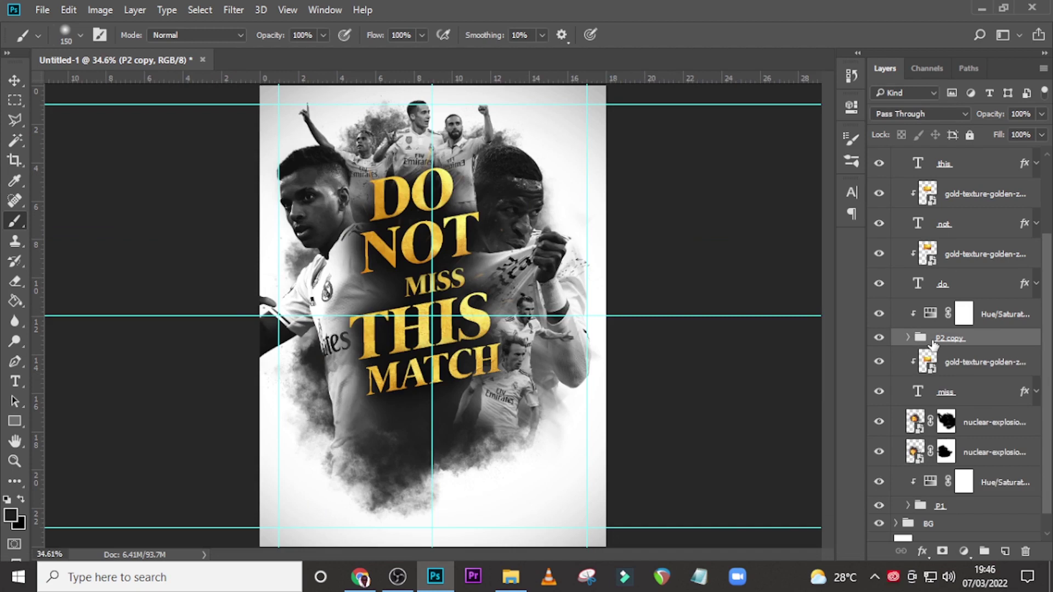
pyautogui.scroll(1, 939, 333)
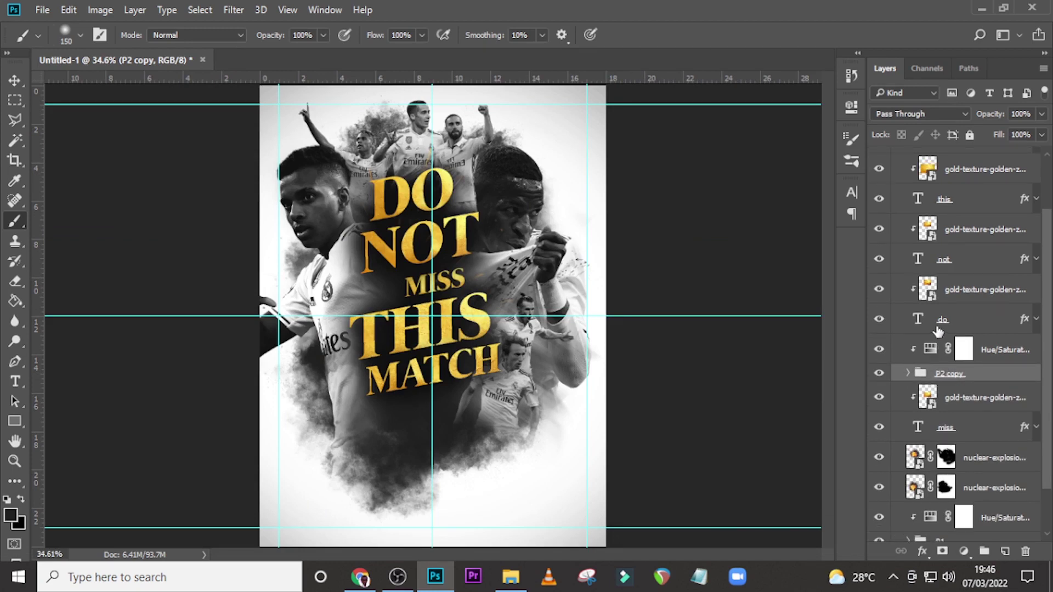
pyautogui.click(958, 206)
pyautogui.scroll(1, 957, 212)
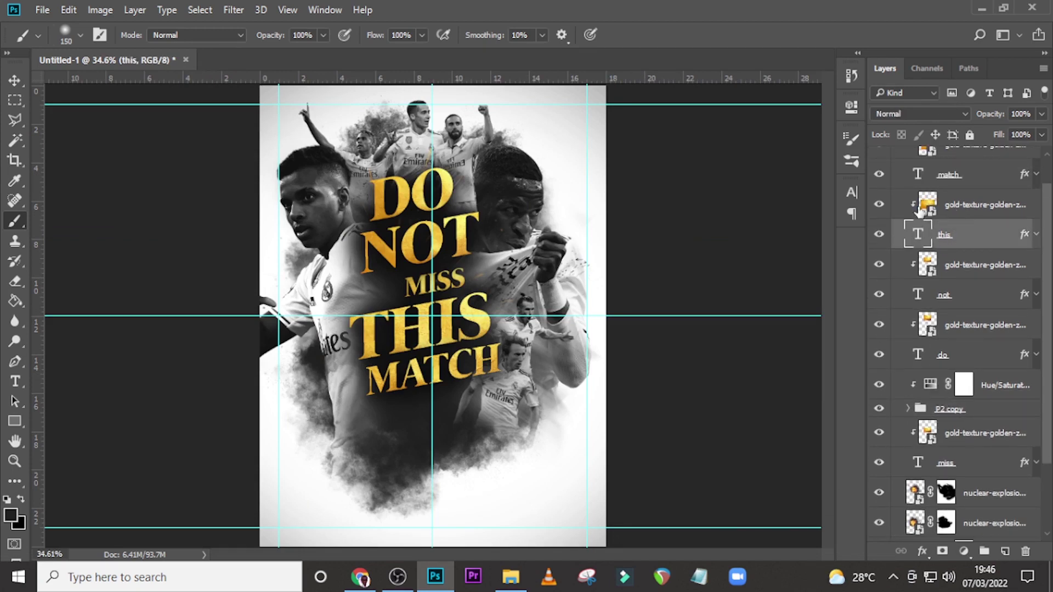
pyautogui.click(965, 210)
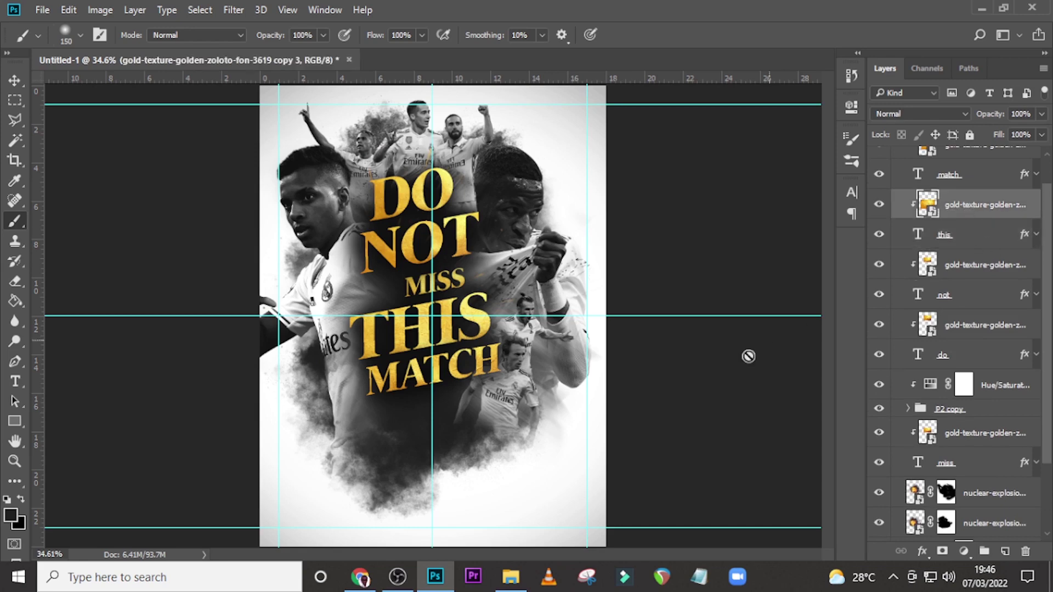
pyautogui.click(510, 576)
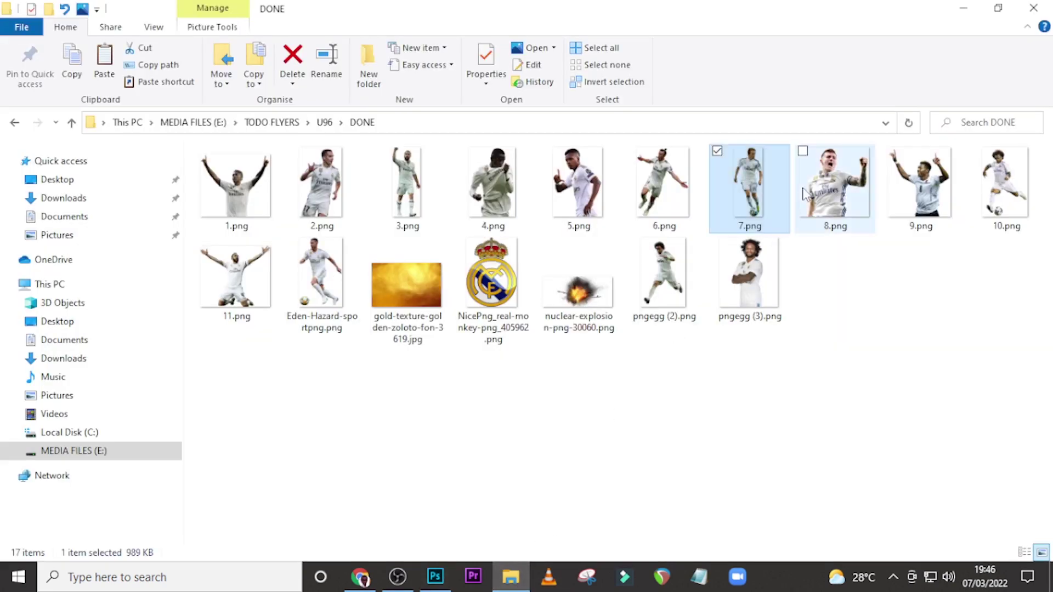
pyautogui.moveTo(807, 195); pyautogui.dragTo(384, 403)
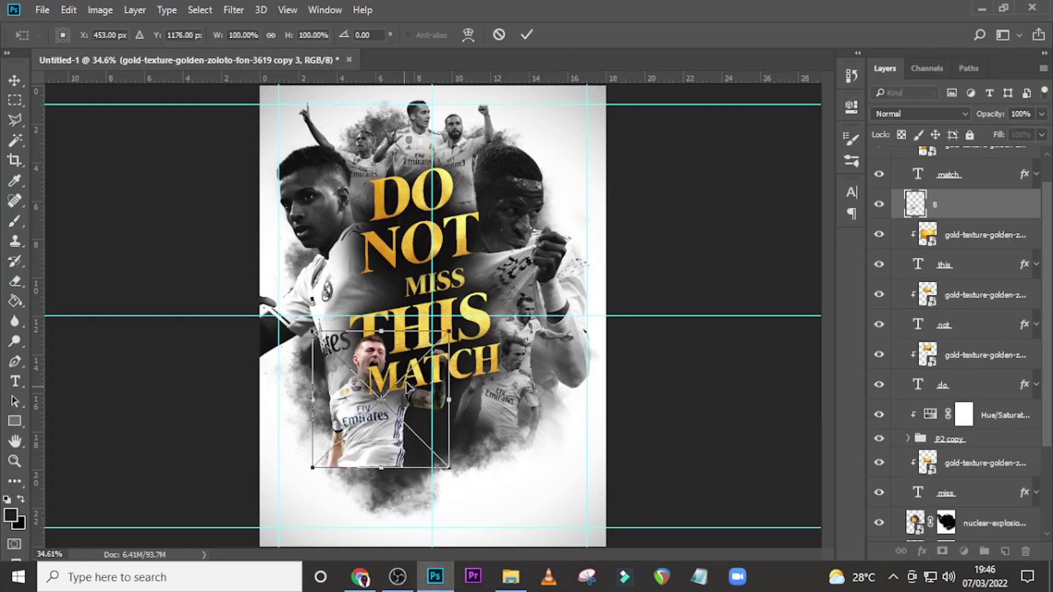
# - Flip the player 8 image horizontally, scale it down, and position it at the smoke's lower left beside MATCH
pyautogui.rightClick(407, 386)
pyautogui.click(439, 359)
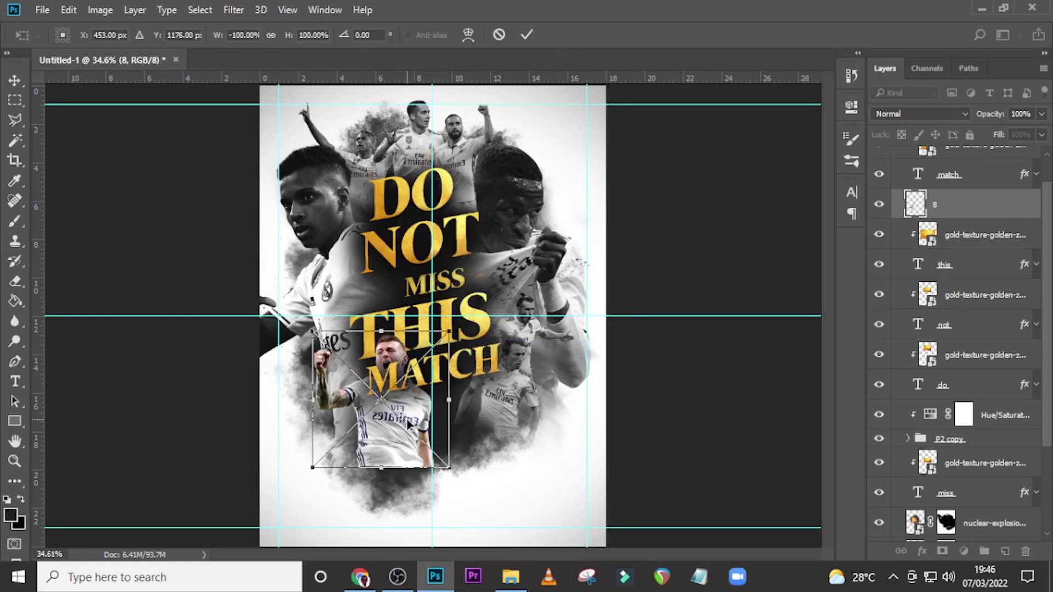
pyautogui.moveTo(421, 422); pyautogui.dragTo(346, 392)
pyautogui.moveTo(388, 457); pyautogui.dragTo(377, 448)
pyautogui.moveTo(342, 394); pyautogui.dragTo(369, 409)
pyautogui.moveTo(341, 461); pyautogui.dragTo(342, 460)
pyautogui.press('Return')
pyautogui.press('v')
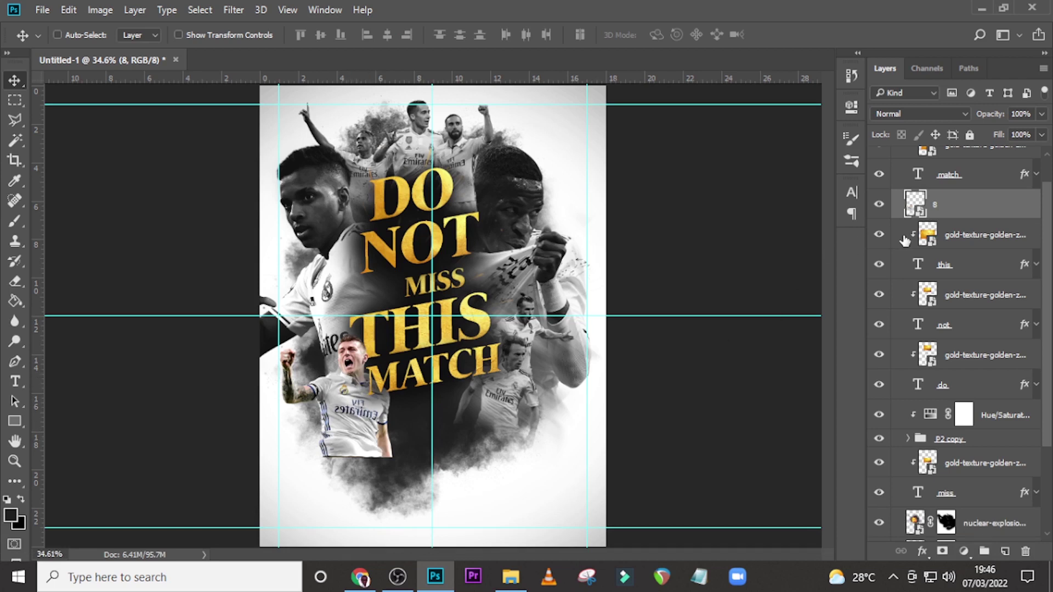
# - Add a layer mask to layer 8 and fade out the player's lower edge with a black brush
pyautogui.click(943, 552)
pyautogui.press('b')
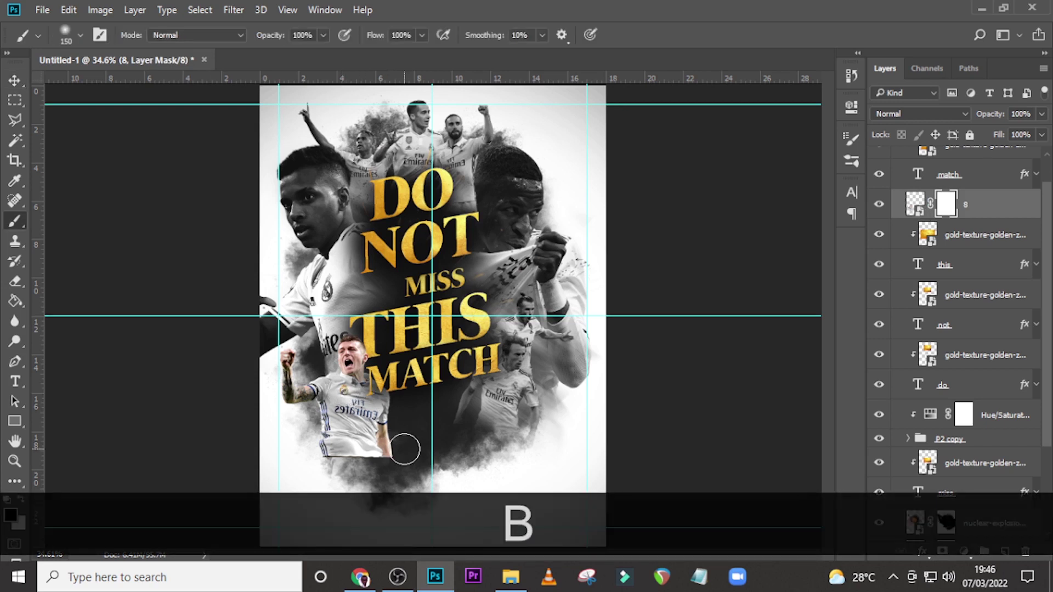
pyautogui.moveTo(405, 450)
pyautogui.mouseDown()
pyautogui.moveTo(315, 461)
pyautogui.moveTo(406, 472)
pyautogui.moveTo(294, 479)
pyautogui.moveTo(329, 483)
pyautogui.mouseUp()
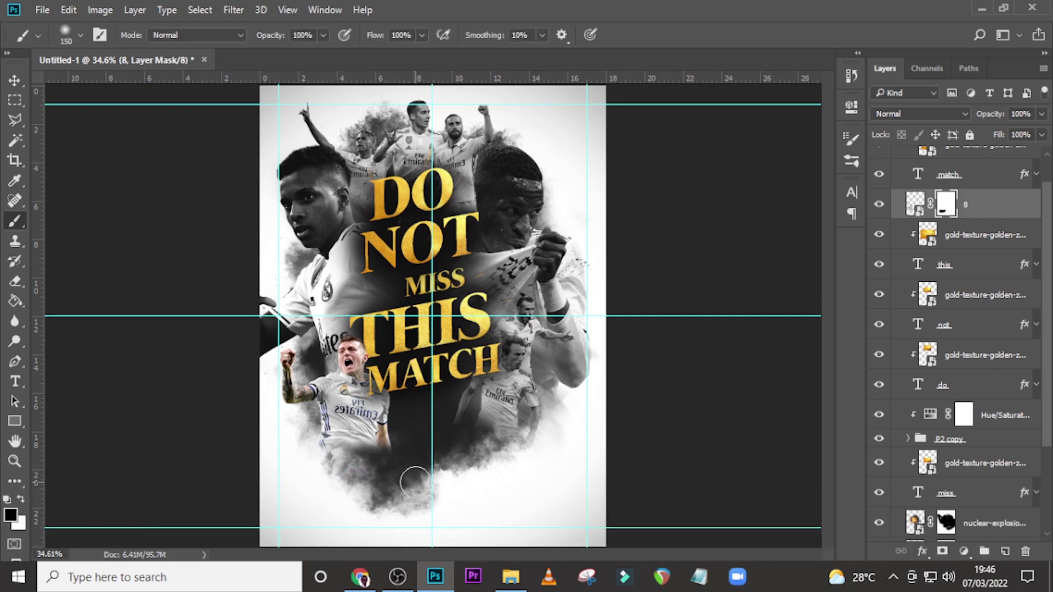
# - Place 9.png from the DONE folder and scale it to about 27% over the poster's lower left
pyautogui.click(510, 577)
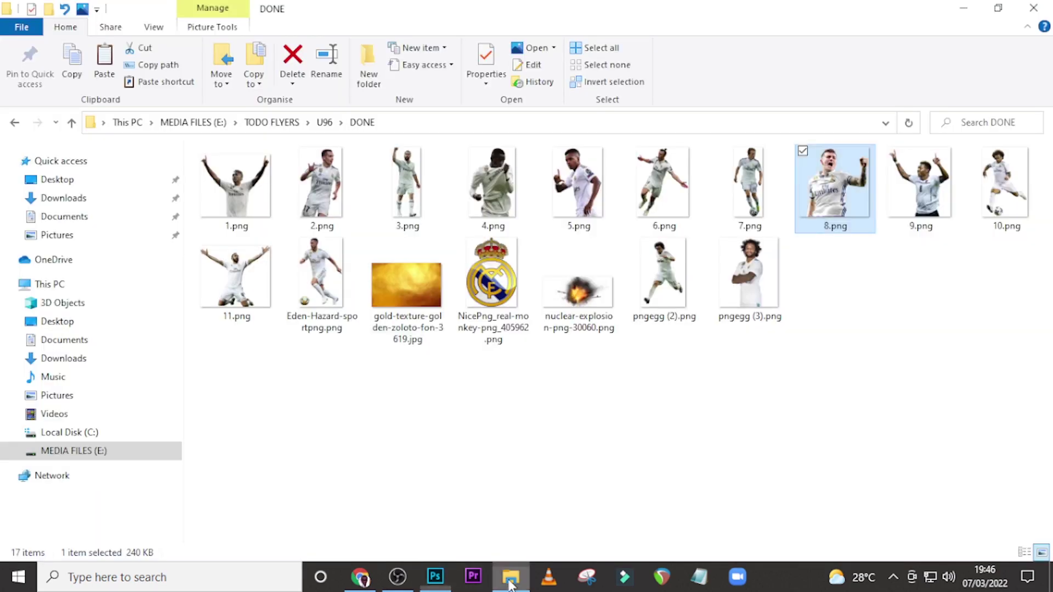
pyautogui.moveTo(914, 209); pyautogui.dragTo(467, 410)
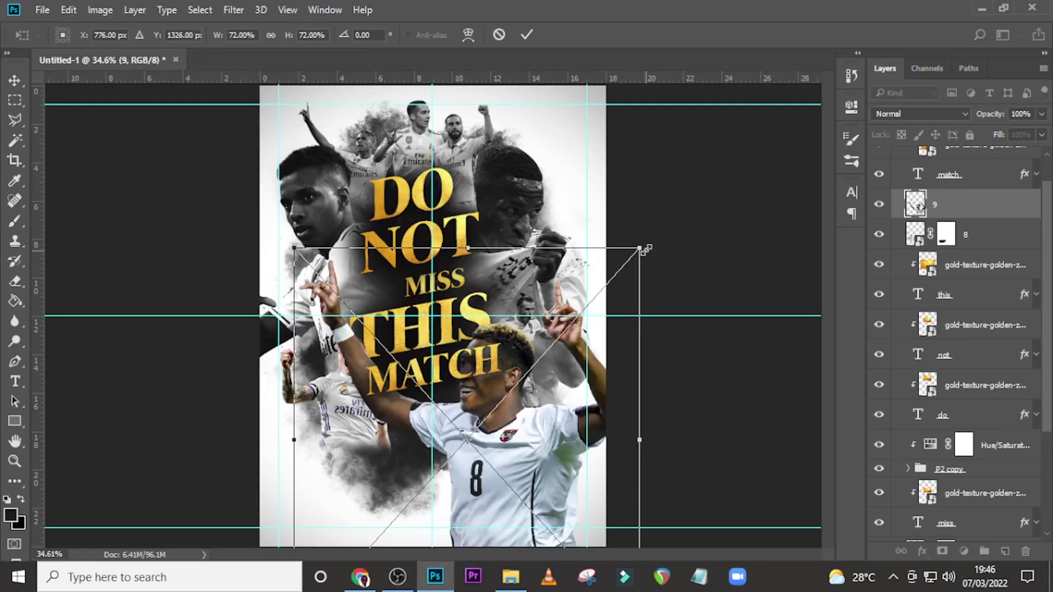
pyautogui.moveTo(642, 250); pyautogui.dragTo(477, 377)
pyautogui.moveTo(452, 526); pyautogui.dragTo(406, 459)
pyautogui.moveTo(449, 342); pyautogui.dragTo(407, 381)
pyautogui.moveTo(378, 487); pyautogui.dragTo(408, 446)
pyautogui.moveTo(438, 347); pyautogui.dragTo(407, 381)
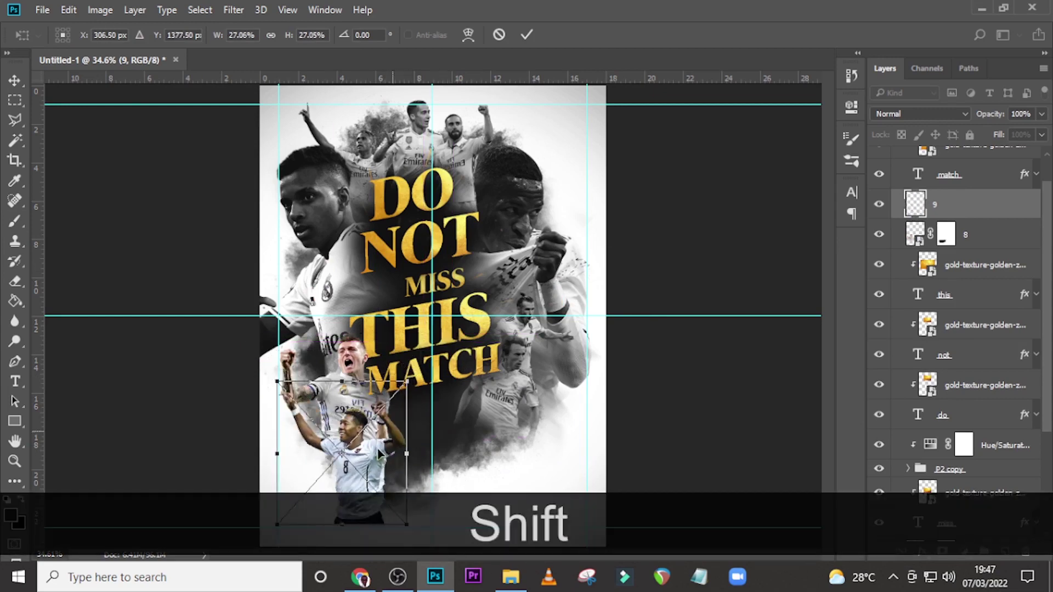
# - Position player 9 below MATCH, overlapping player 8, and mask out his lower edge with a black brush
pyautogui.moveTo(379, 453); pyautogui.dragTo(392, 438)
pyautogui.press('Return')
pyautogui.click(942, 553)
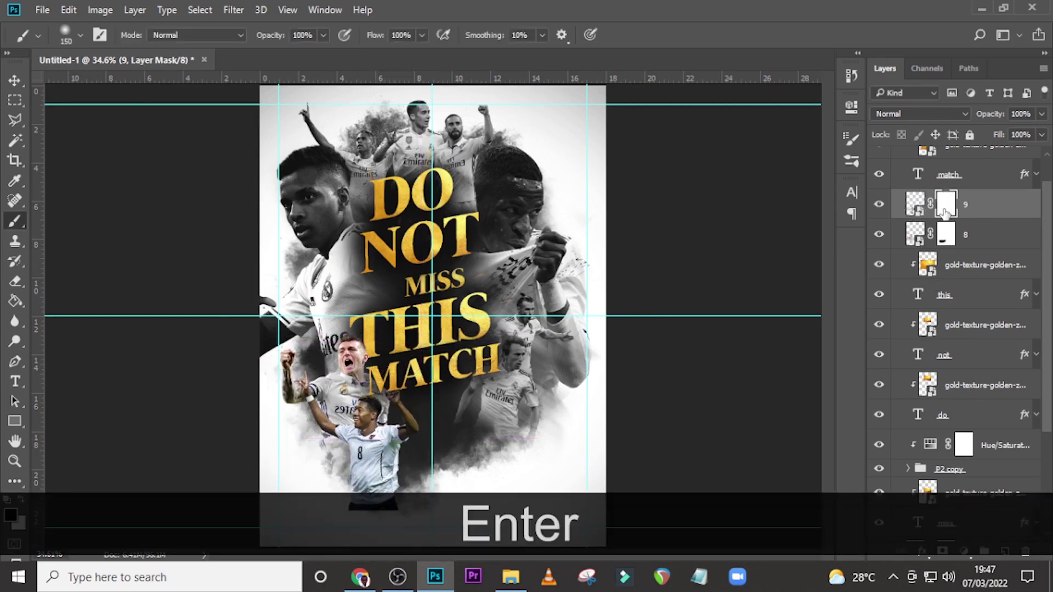
pyautogui.moveTo(403, 516)
pyautogui.mouseDown()
pyautogui.moveTo(329, 511)
pyautogui.moveTo(340, 527)
pyautogui.moveTo(328, 526)
pyautogui.mouseUp()
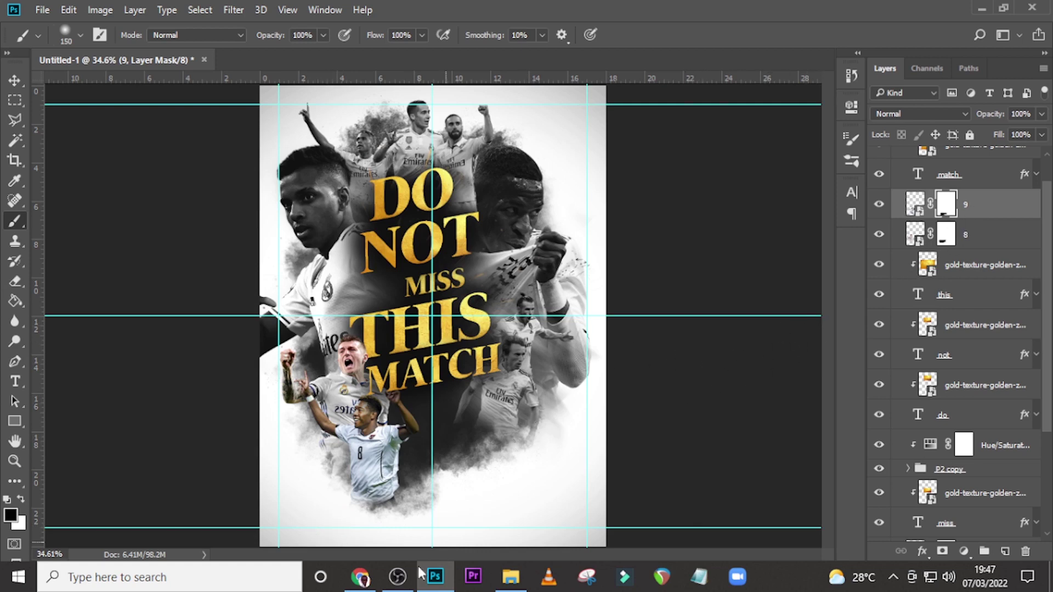
# - Place 10.png scaled down beside player 9 below MATCH, and move its layer to the top of the PHOTOS group
pyautogui.click(511, 577)
pyautogui.click(996, 192)
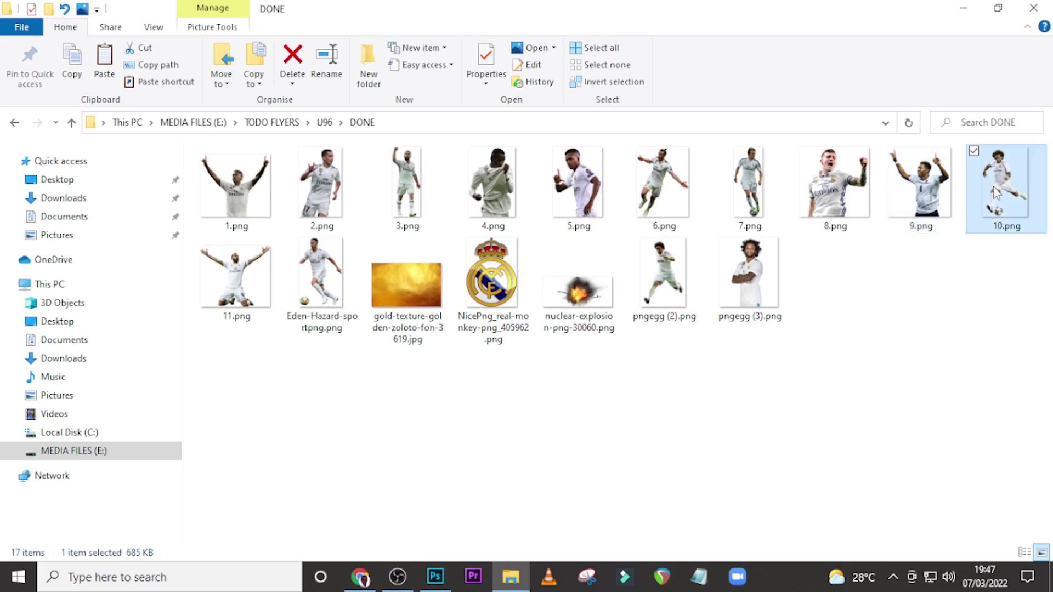
pyautogui.moveTo(999, 184); pyautogui.dragTo(449, 433)
pyautogui.moveTo(559, 255); pyautogui.dragTo(458, 412)
pyautogui.moveTo(447, 458); pyautogui.dragTo(480, 421)
pyautogui.press('Return')
pyautogui.scroll(2, 943, 230)
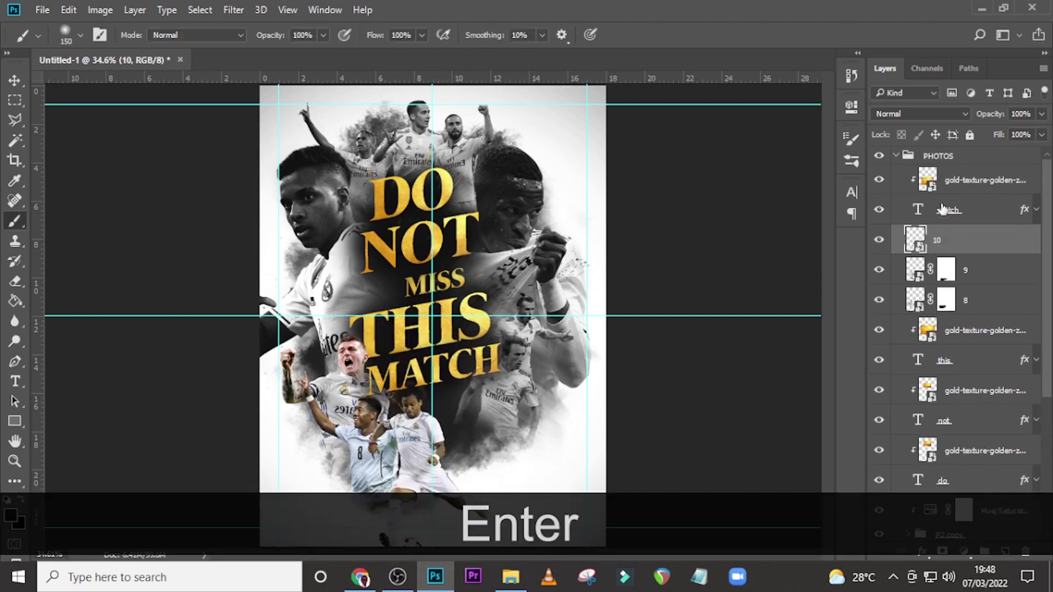
pyautogui.moveTo(949, 253); pyautogui.dragTo(966, 175)
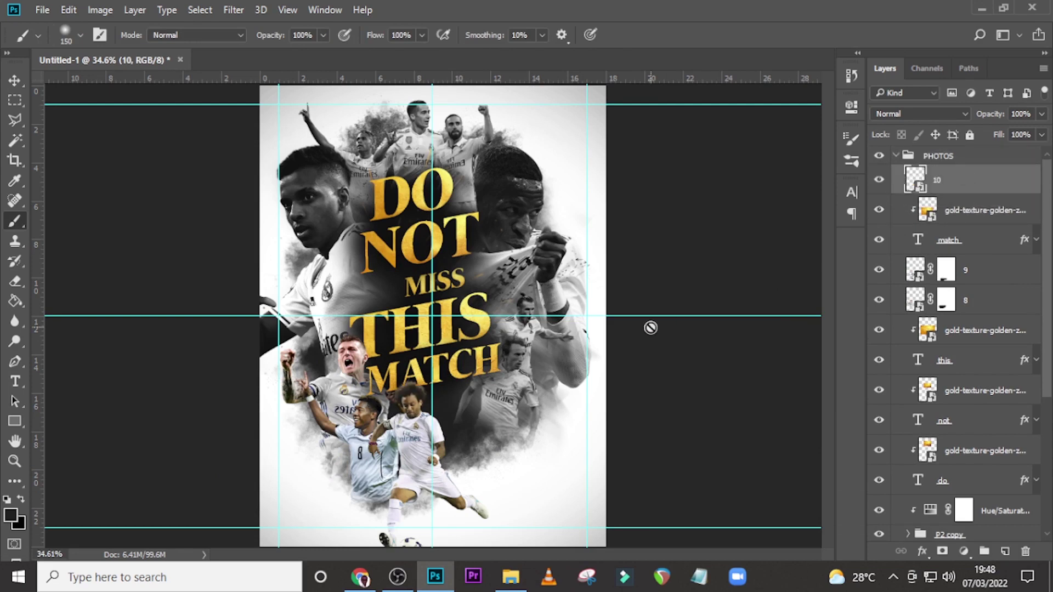
# - Group layers 8 and 9 together and rename the group P3
pyautogui.click(980, 268)
pyautogui.keyDown('ctrl'); pyautogui.click(981, 300); pyautogui.keyUp('ctrl')
pyautogui.hotkey('ctrl', 'g')
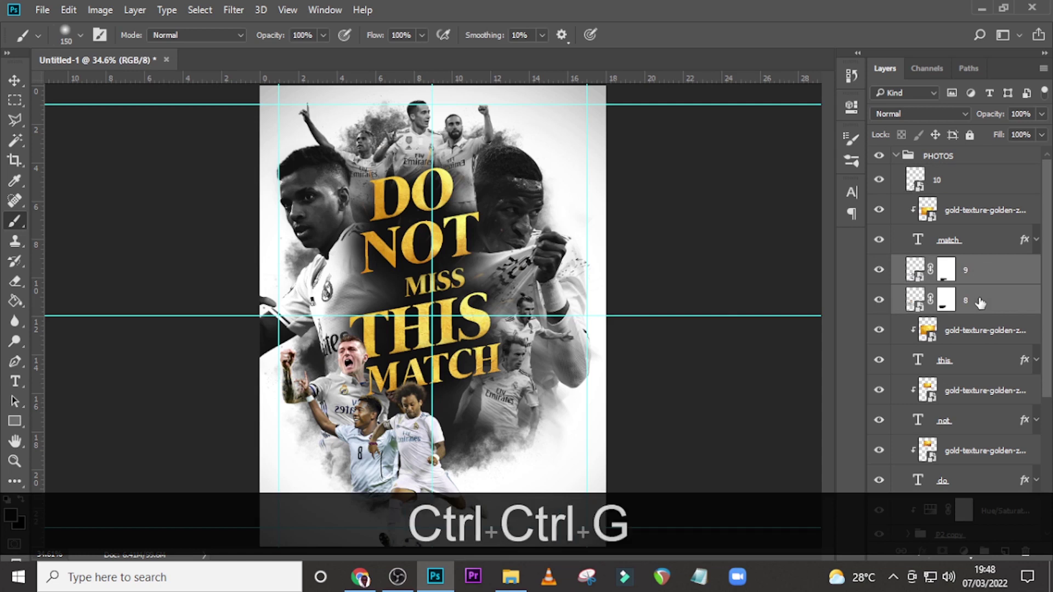
pyautogui.doubleClick(949, 265)
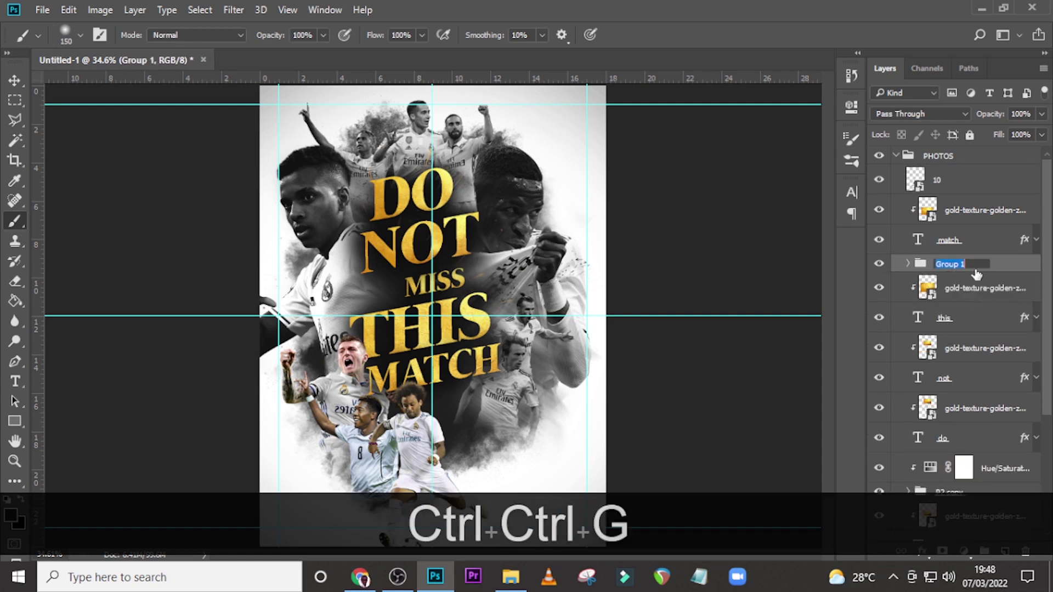
pyautogui.press('capslock')
pyautogui.write('P3')
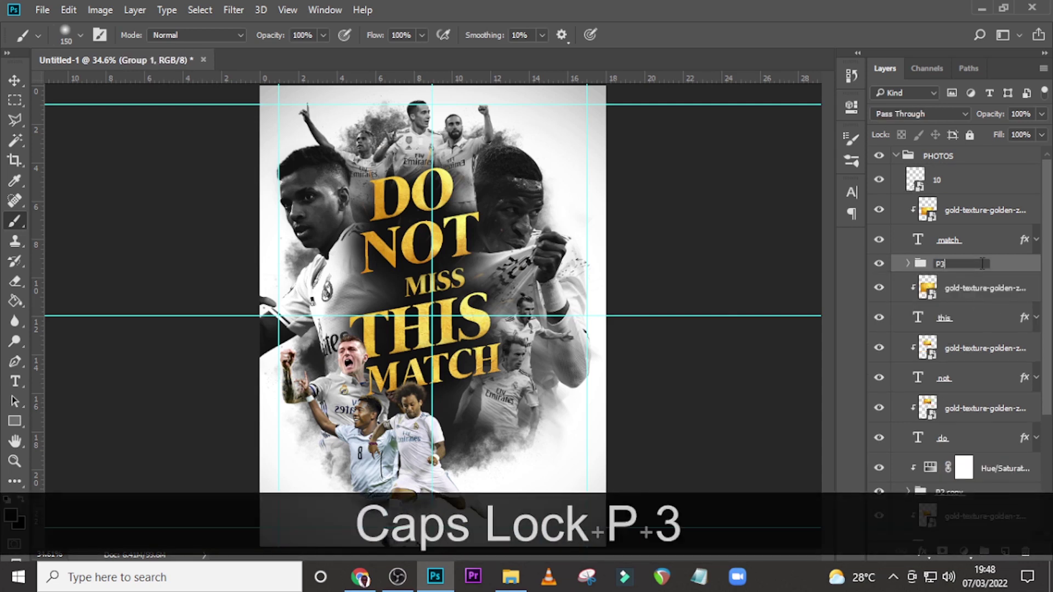
pyautogui.press('Return')
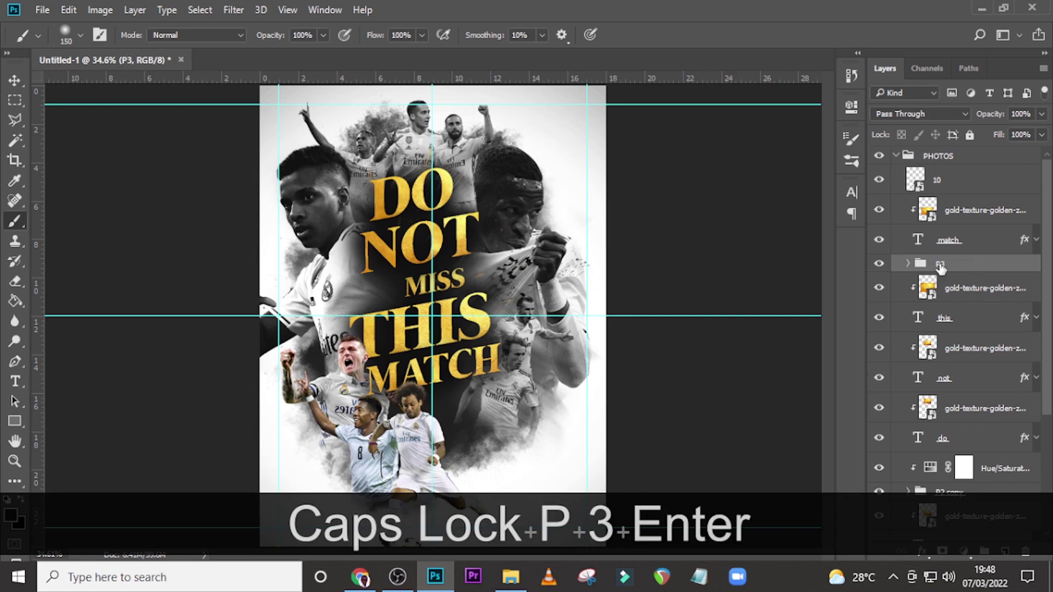
# - Add a Hue/Saturation adjustment clipped to the P3 group and set its saturation to -100
pyautogui.click(964, 551)
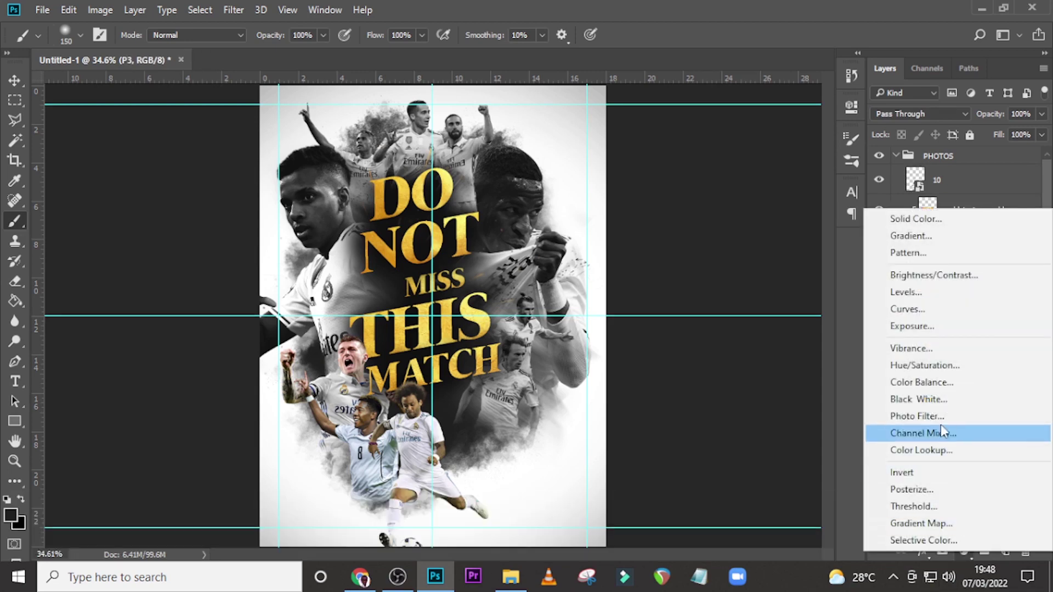
pyautogui.click(927, 365)
pyautogui.click(717, 363)
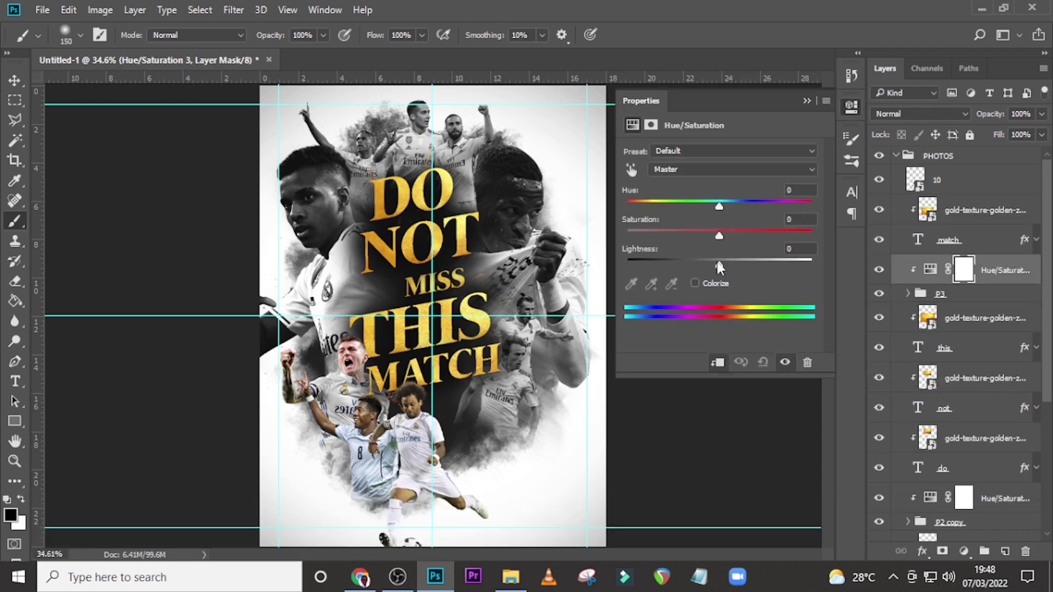
pyautogui.moveTo(719, 236); pyautogui.dragTo(626, 236)
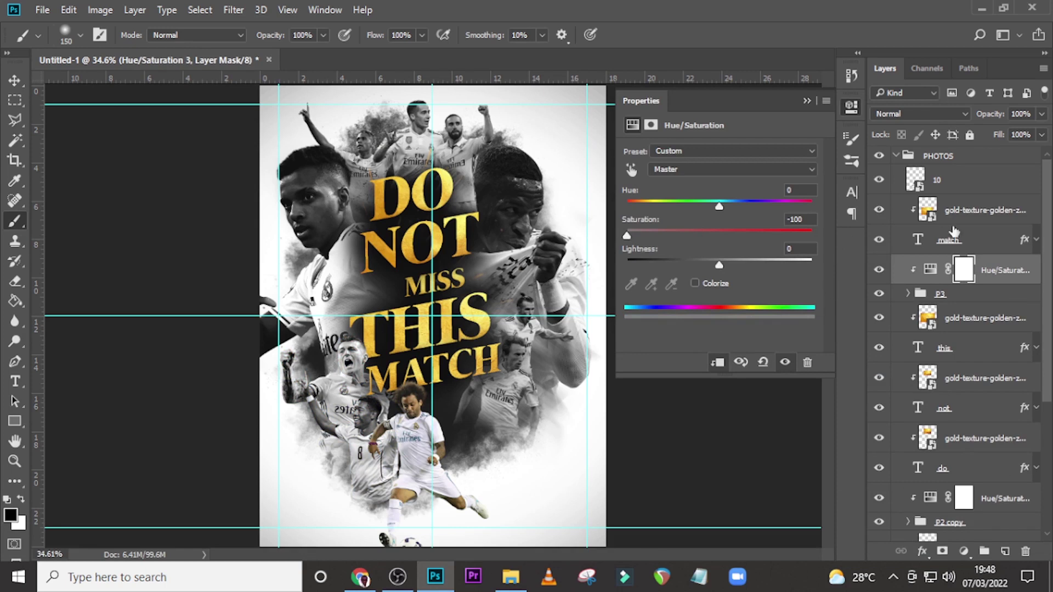
# - Duplicate the P3 group and clip the Hue/Saturation adjustment to the copy
pyautogui.click(932, 297)
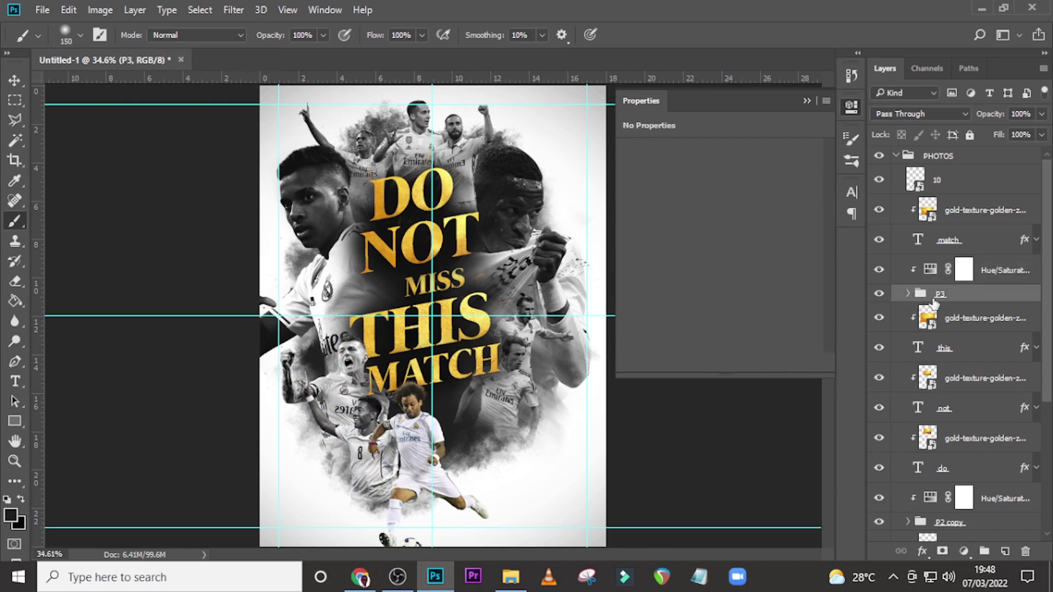
pyautogui.press('ctrl')
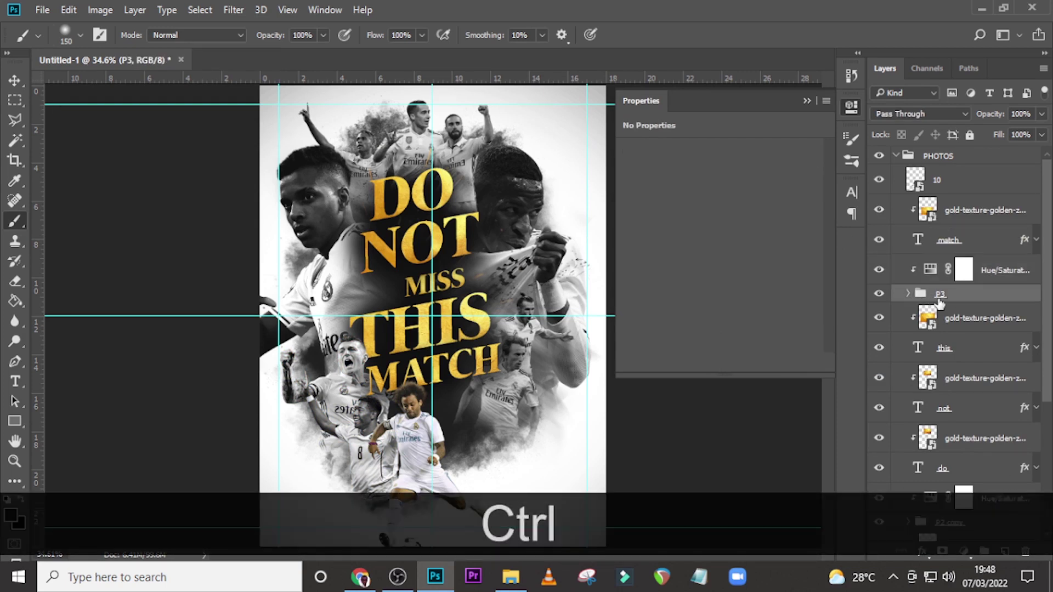
pyautogui.hotkey('ctrl', 'j')
pyautogui.click(927, 273)
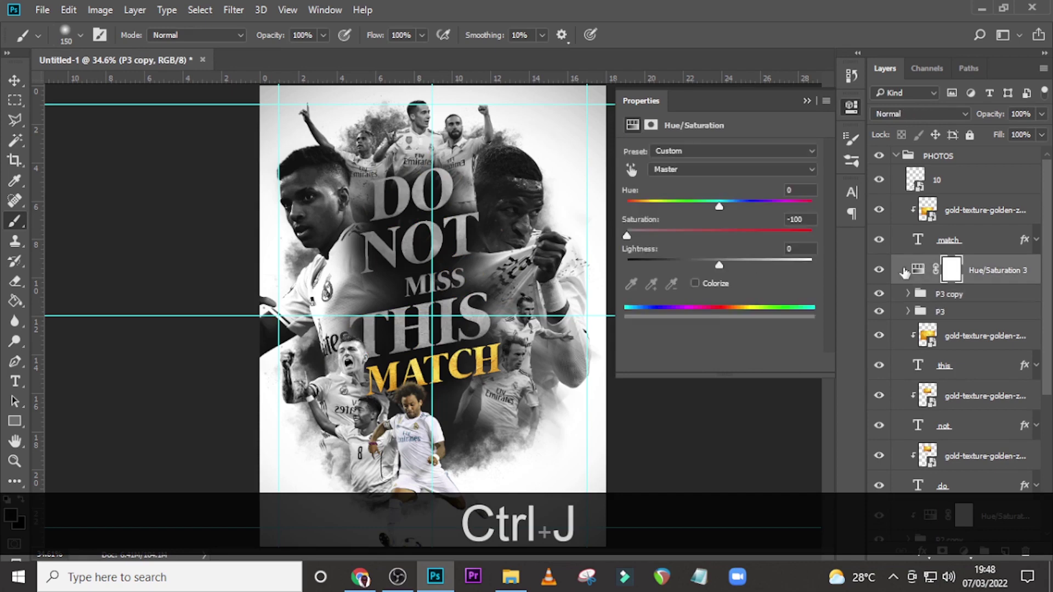
pyautogui.click(717, 362)
# - Convert the original P3 group to a smart object and place it below layer 8 inside the P3 copy group
pyautogui.click(938, 313)
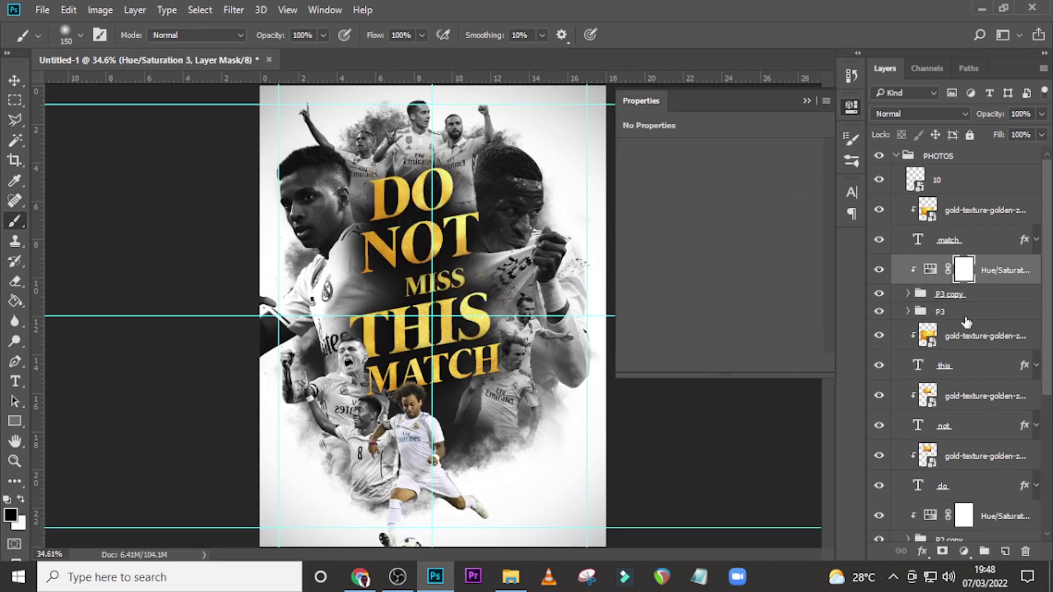
pyautogui.rightClick(965, 316)
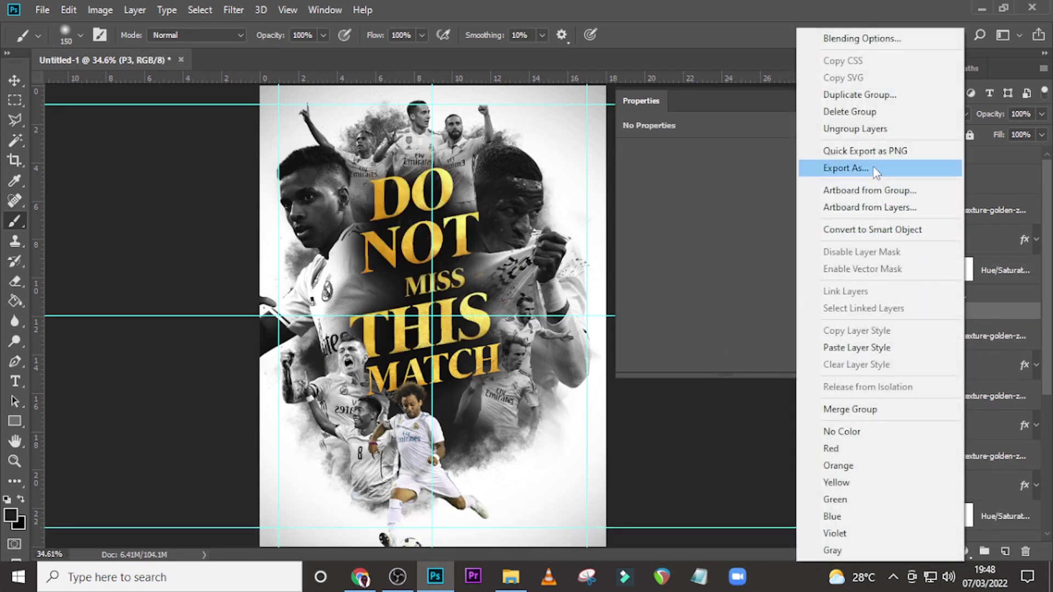
pyautogui.click(871, 230)
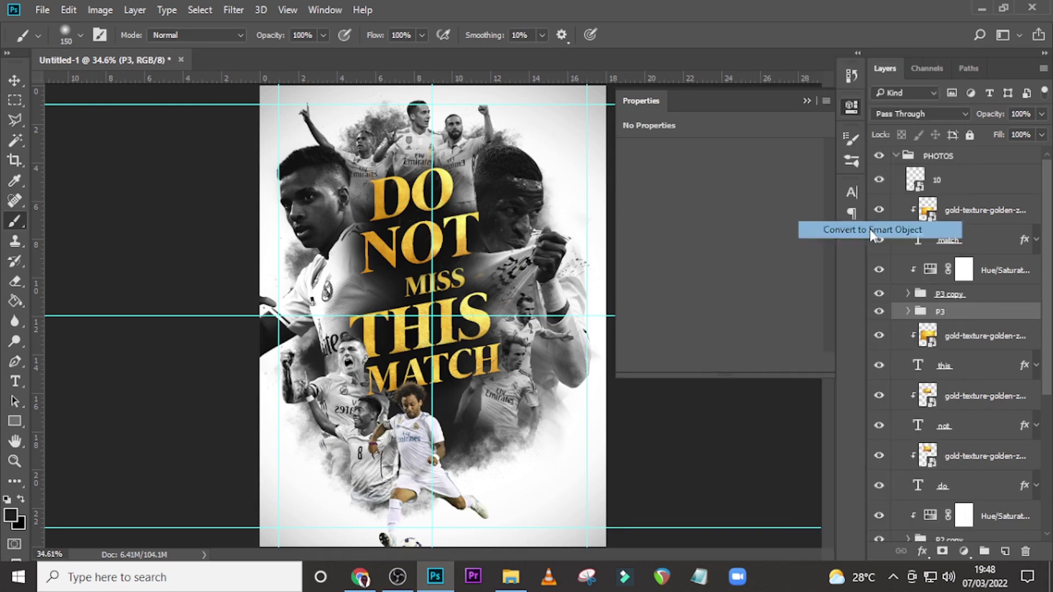
pyautogui.click(908, 295)
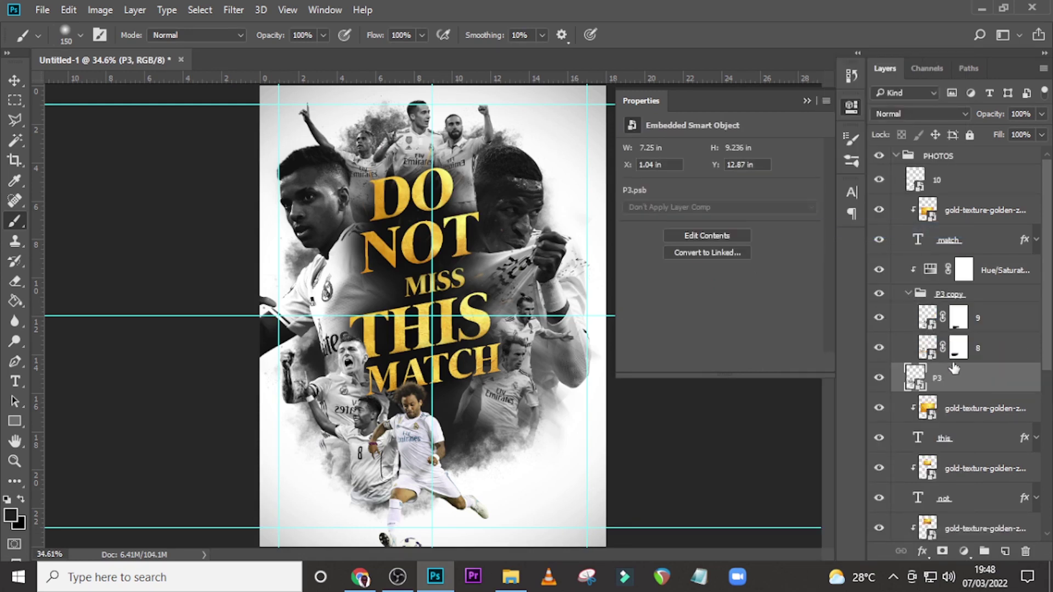
# - Apply a Motion Blur to the P3 smart object with a -35° angle and a distance of 264 pixels
pyautogui.click(242, 10)
pyautogui.moveTo(340, 186)
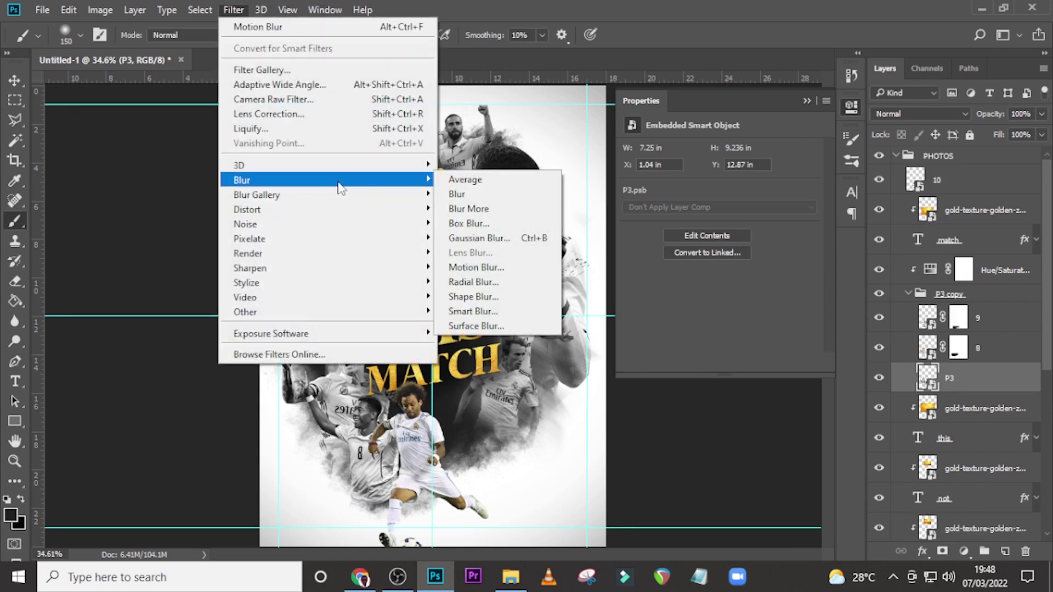
pyautogui.click(476, 267)
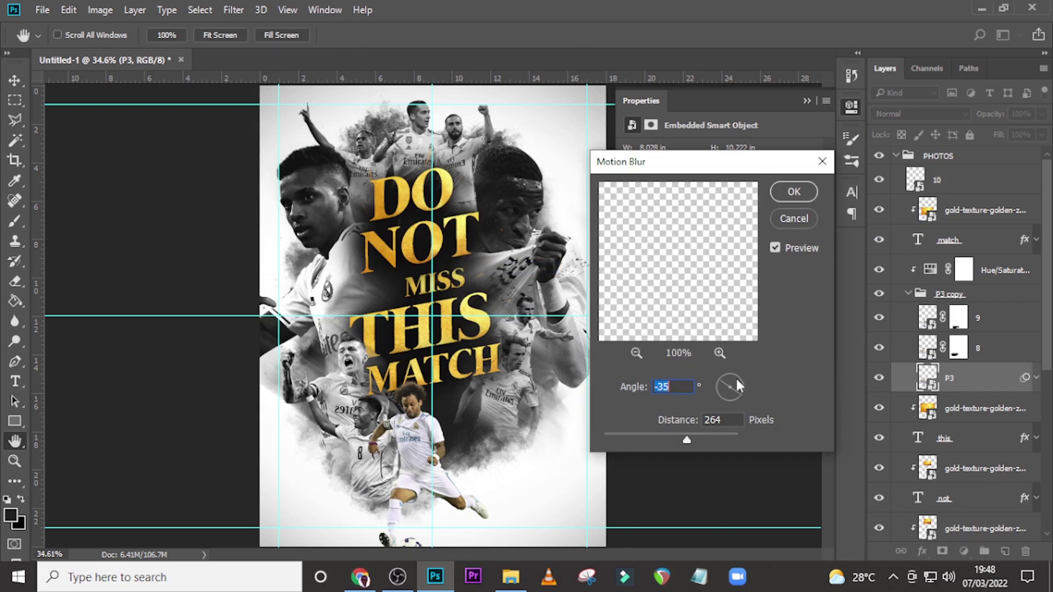
pyautogui.click(792, 196)
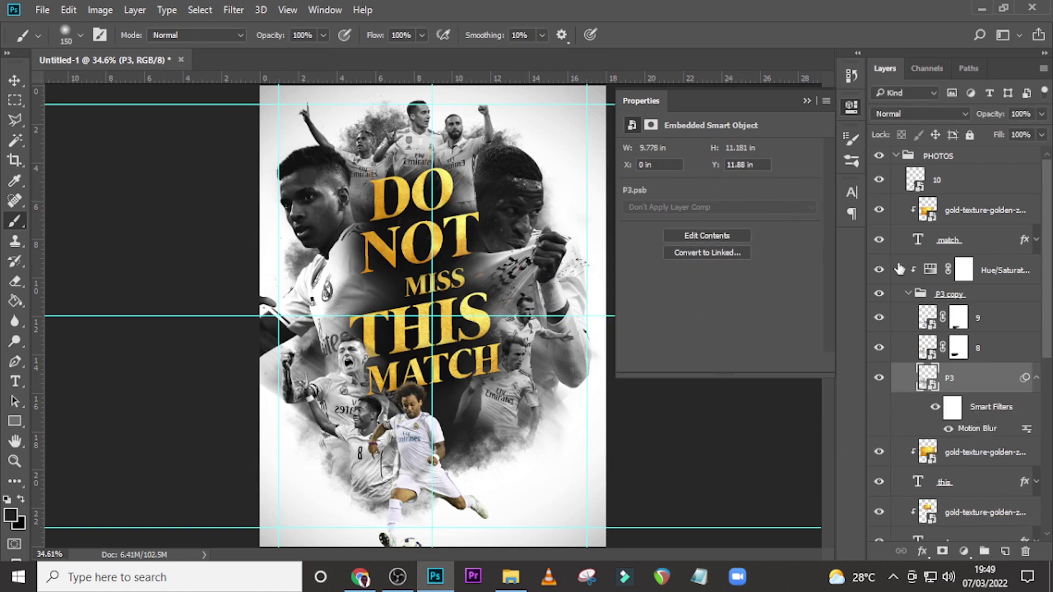
# - Add a layer mask to P3, brush out the blur along the poster's left side in black, and collapse the P3 copy group
pyautogui.click(942, 552)
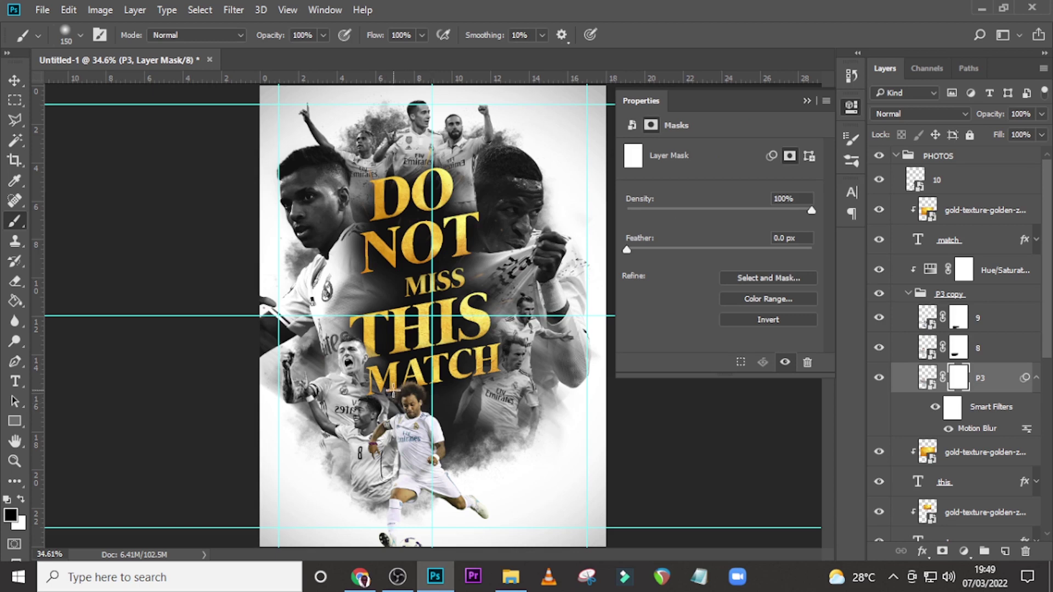
pyautogui.press('b')
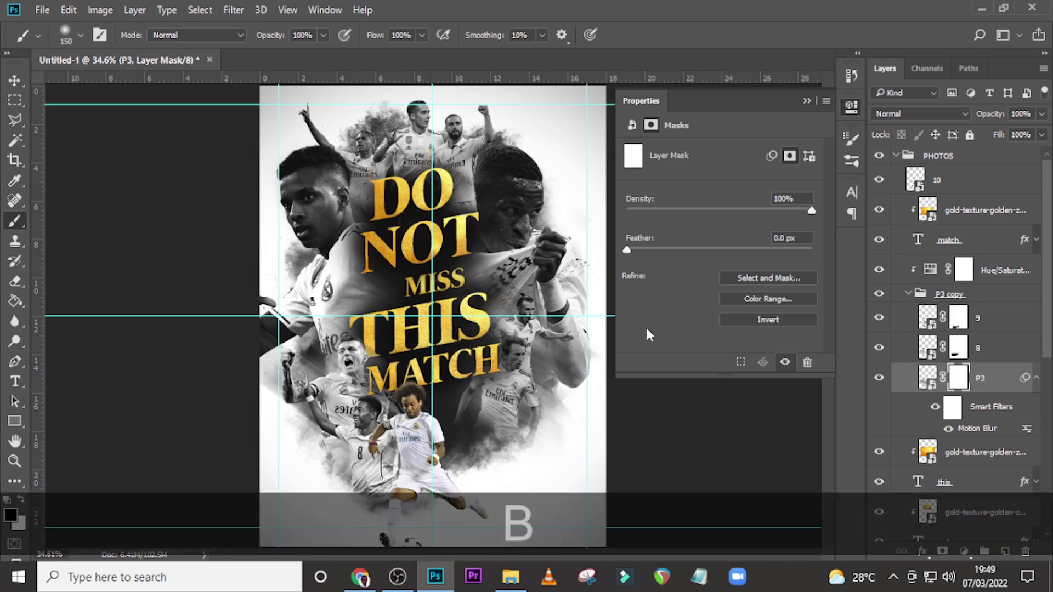
pyautogui.press('capslock')
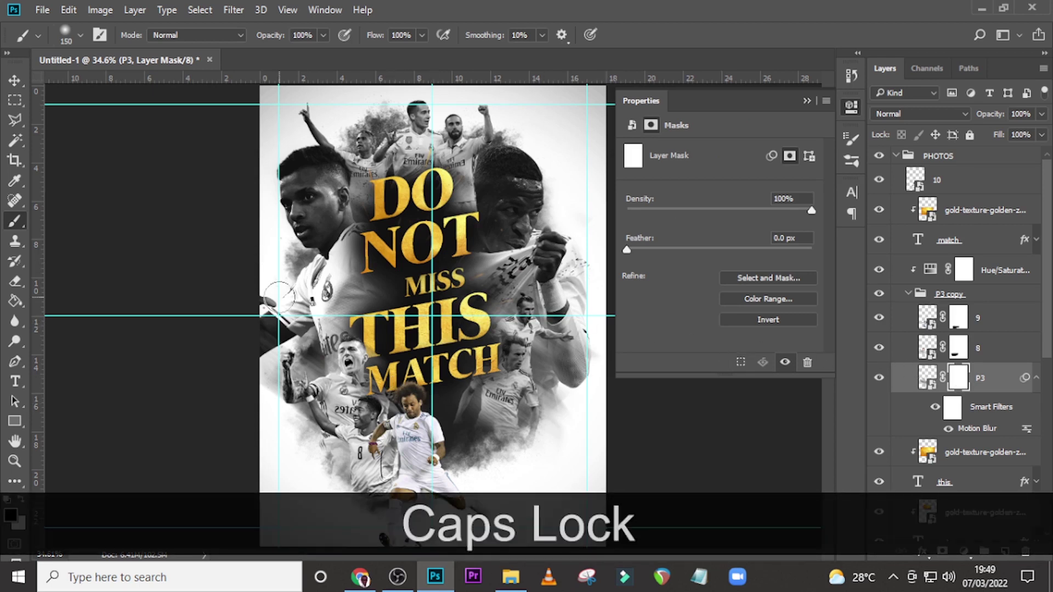
pyautogui.moveTo(285, 296)
pyautogui.mouseDown()
pyautogui.moveTo(237, 373)
pyautogui.moveTo(245, 385)
pyautogui.moveTo(265, 317)
pyautogui.moveTo(225, 388)
pyautogui.moveTo(222, 477)
pyautogui.mouseUp()
pyautogui.click(807, 101)
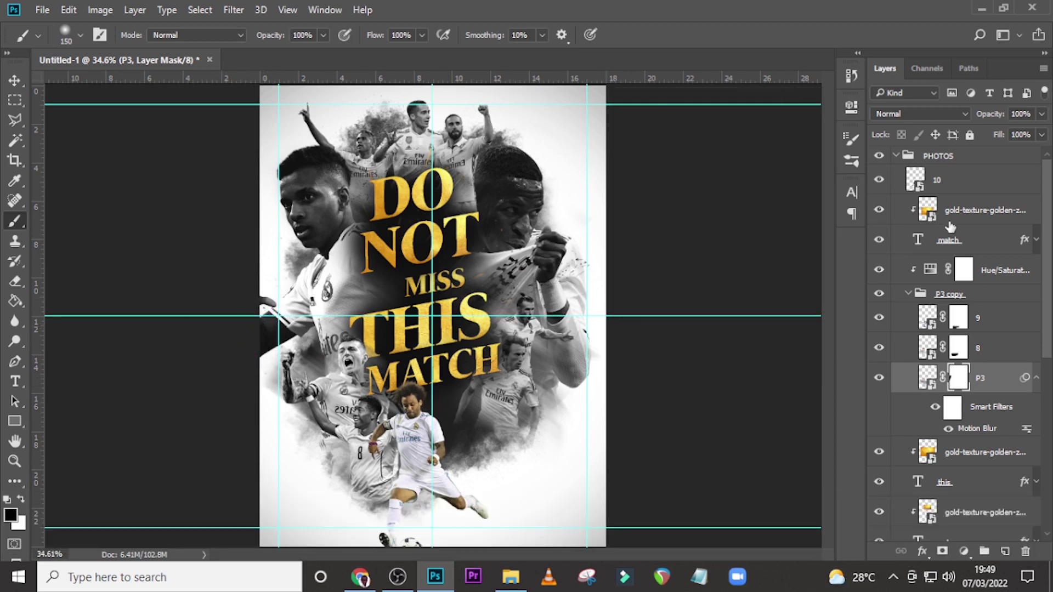
pyautogui.click(928, 317)
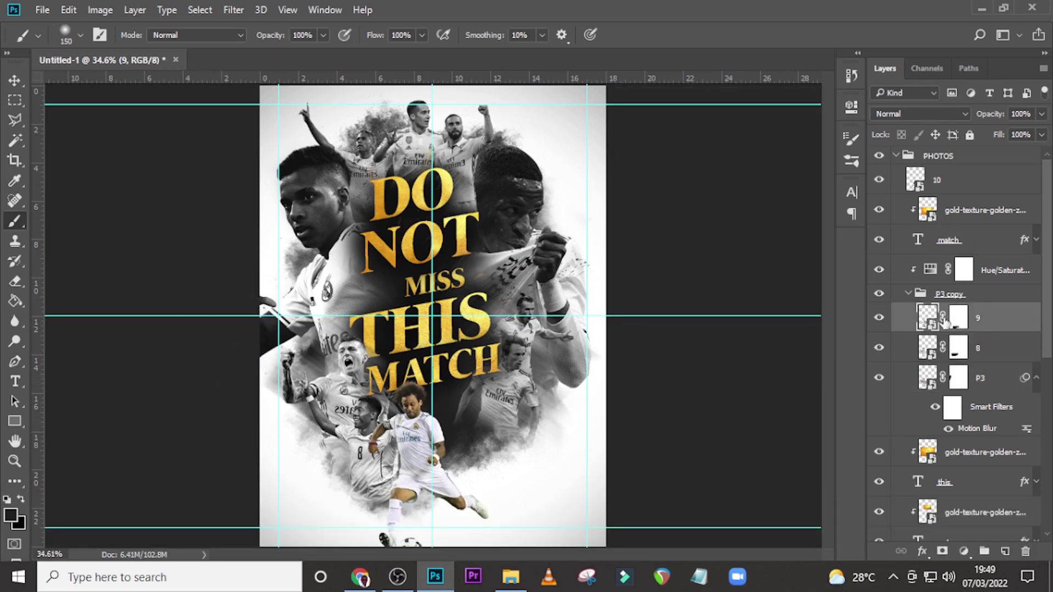
pyautogui.click(909, 295)
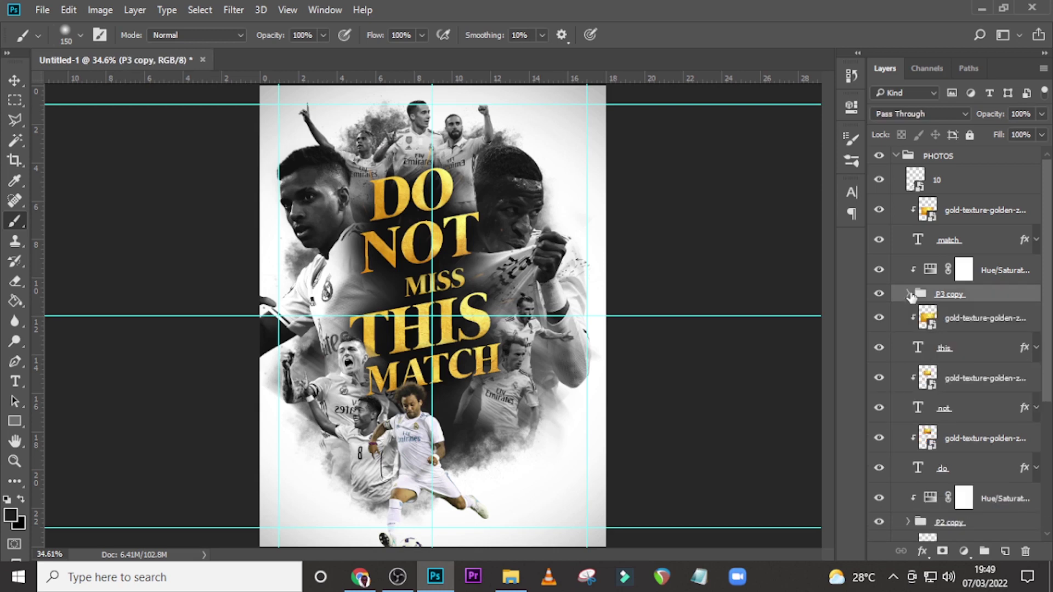
# - Nudge player 10 slightly to the right and up beneath the word MATCH
pyautogui.click(943, 186)
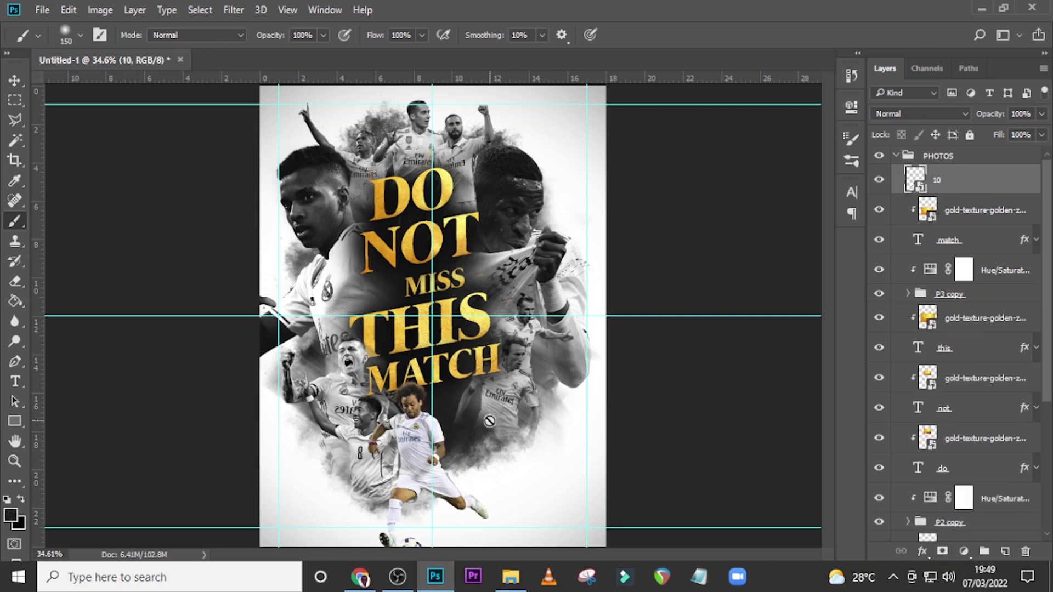
pyautogui.press('v')
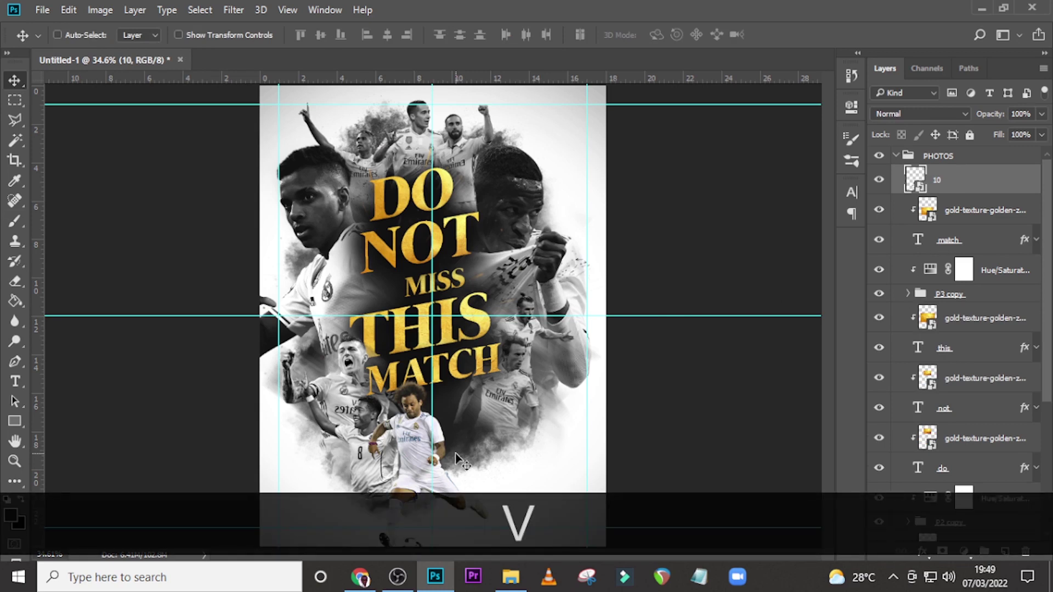
pyautogui.press('Up')
pyautogui.press('Up')
pyautogui.press('Right')
pyautogui.press('Right')
pyautogui.press('Right')
pyautogui.press('Right')
pyautogui.press('Right')
pyautogui.press('Right')
pyautogui.press('Right')
pyautogui.press('Right')
pyautogui.press('Right')
pyautogui.press('Right')
pyautogui.press('Right')
pyautogui.press('Right')
pyautogui.press('Right')
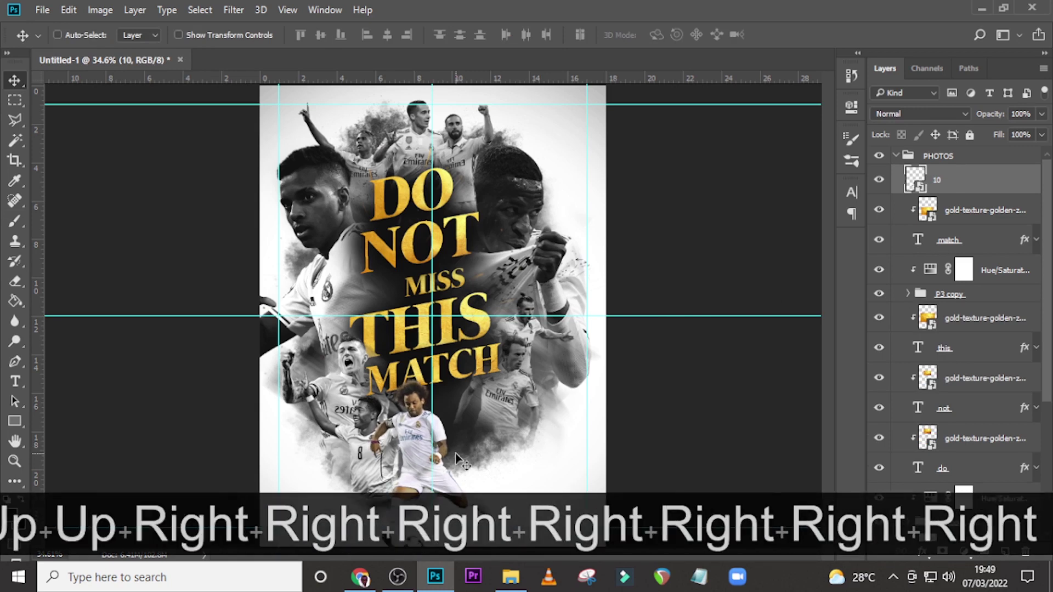
pyautogui.press('Up')
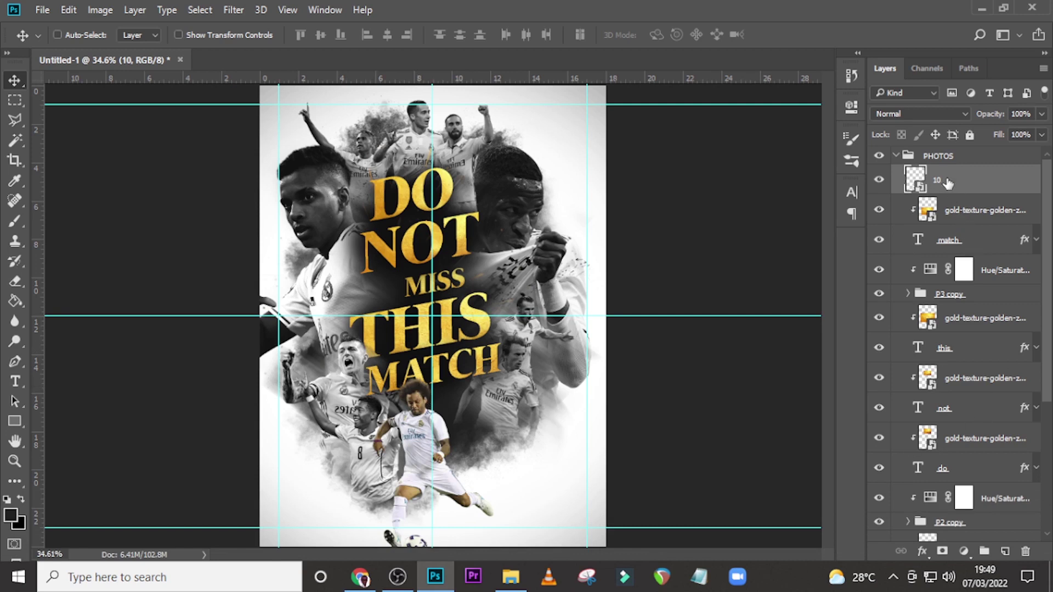
# - Add a layer mask to layer 10 and fade out the player's lower legs and the ball with a black brush
pyautogui.click(942, 555)
pyautogui.press('b')
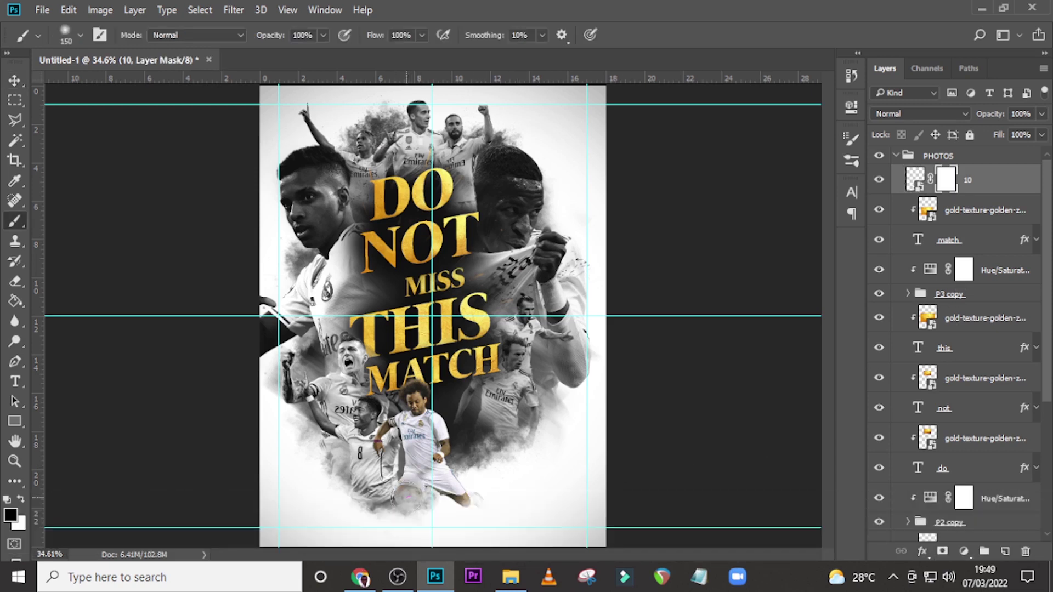
pyautogui.moveTo(408, 495)
pyautogui.mouseDown()
pyautogui.moveTo(442, 506)
pyautogui.moveTo(433, 480)
pyautogui.moveTo(414, 499)
pyautogui.mouseUp()
pyautogui.press('x')
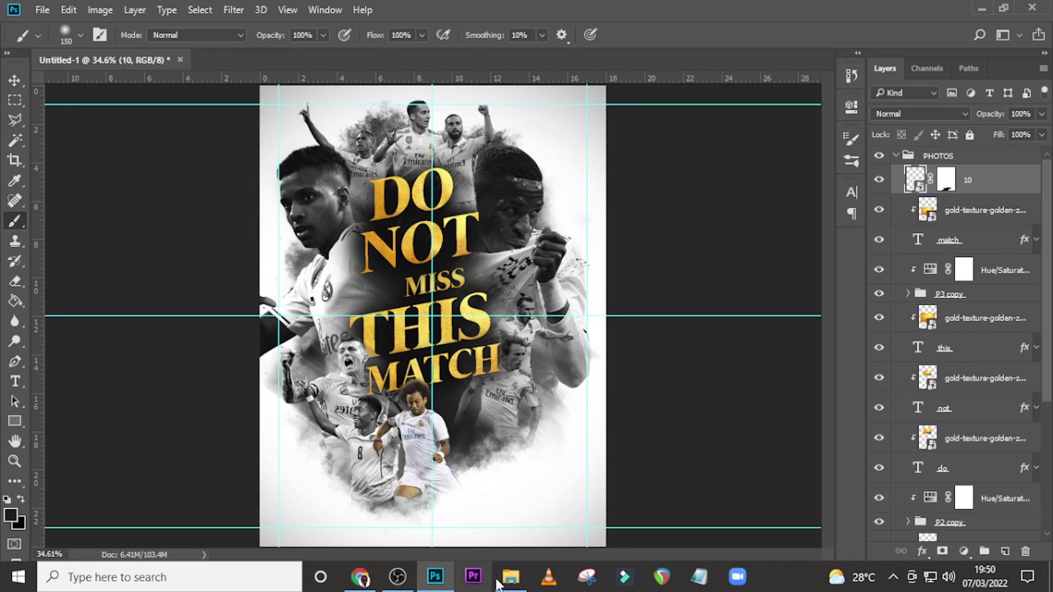
# - Place 11.png from the DONE folder, scaled down and positioned to the right of player 10 below MATCH
pyautogui.click(510, 577)
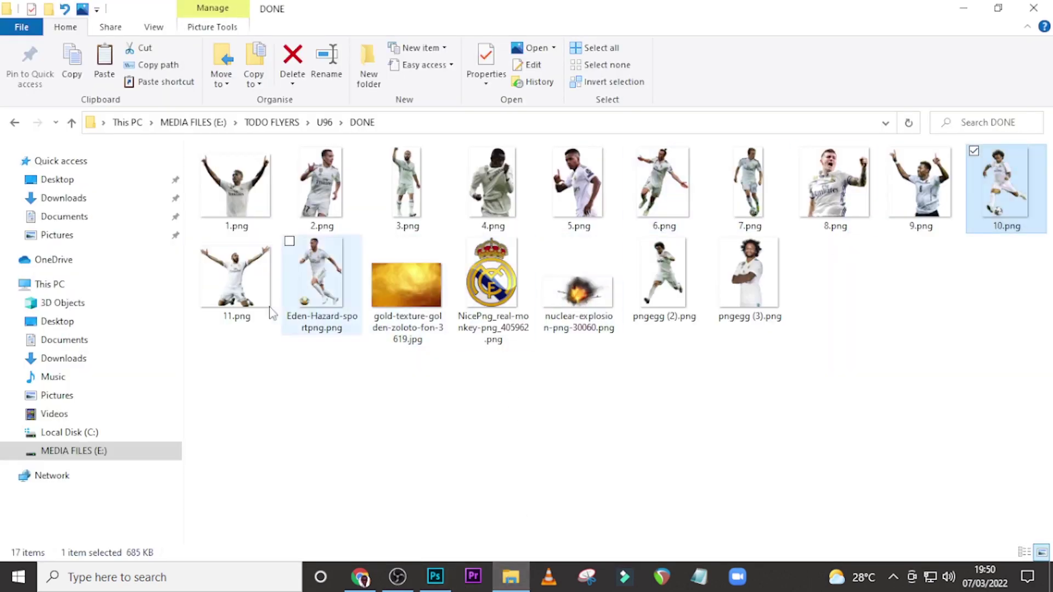
pyautogui.click(248, 296)
pyautogui.moveTo(231, 308); pyautogui.dragTo(418, 555)
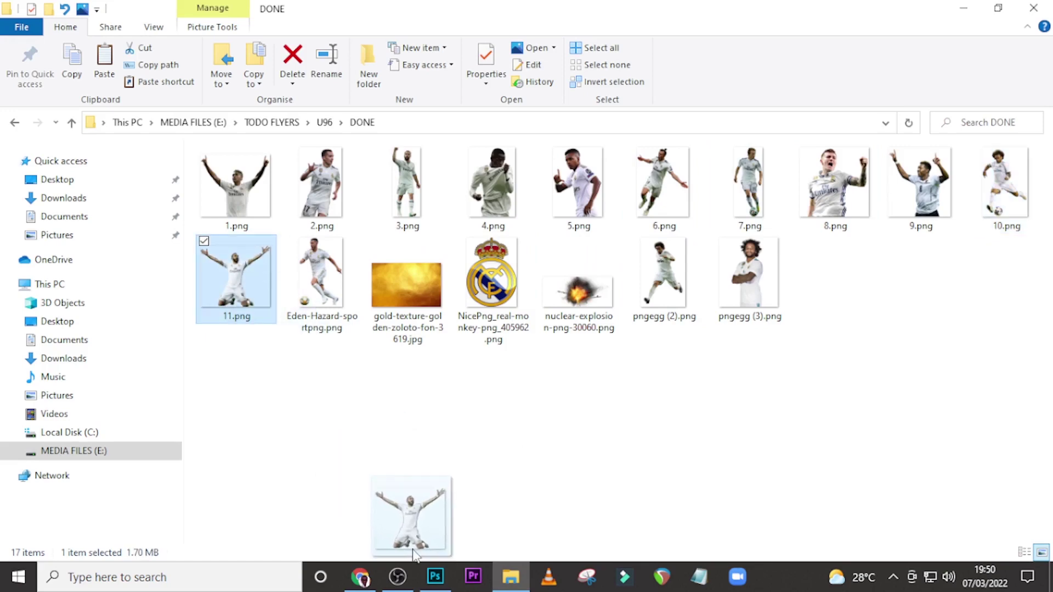
pyautogui.moveTo(277, 279); pyautogui.dragTo(428, 409)
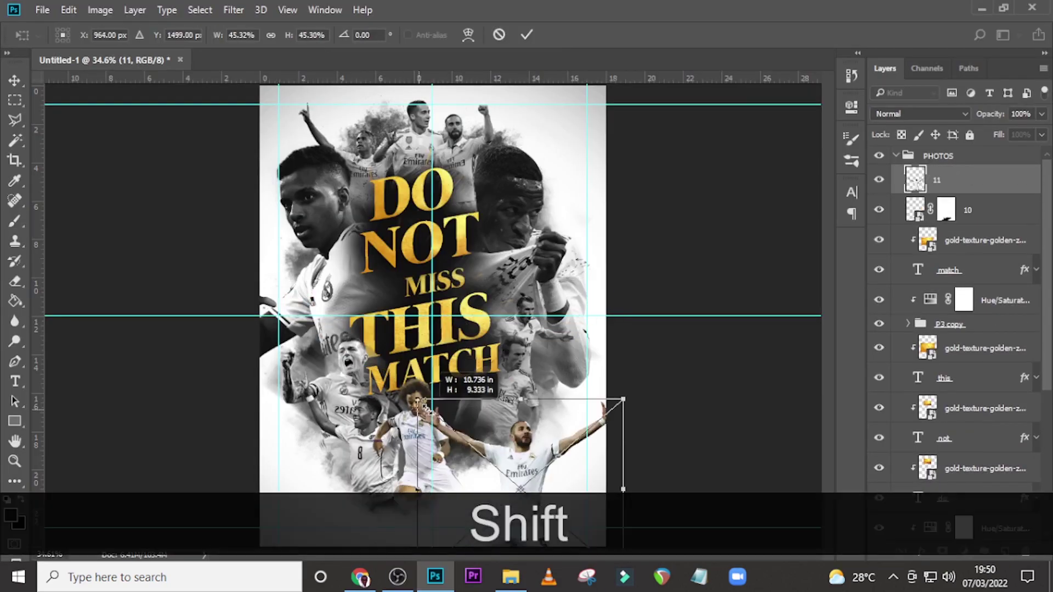
pyautogui.moveTo(588, 544); pyautogui.dragTo(525, 481)
pyautogui.moveTo(558, 514); pyautogui.dragTo(532, 490)
pyautogui.press('Return')
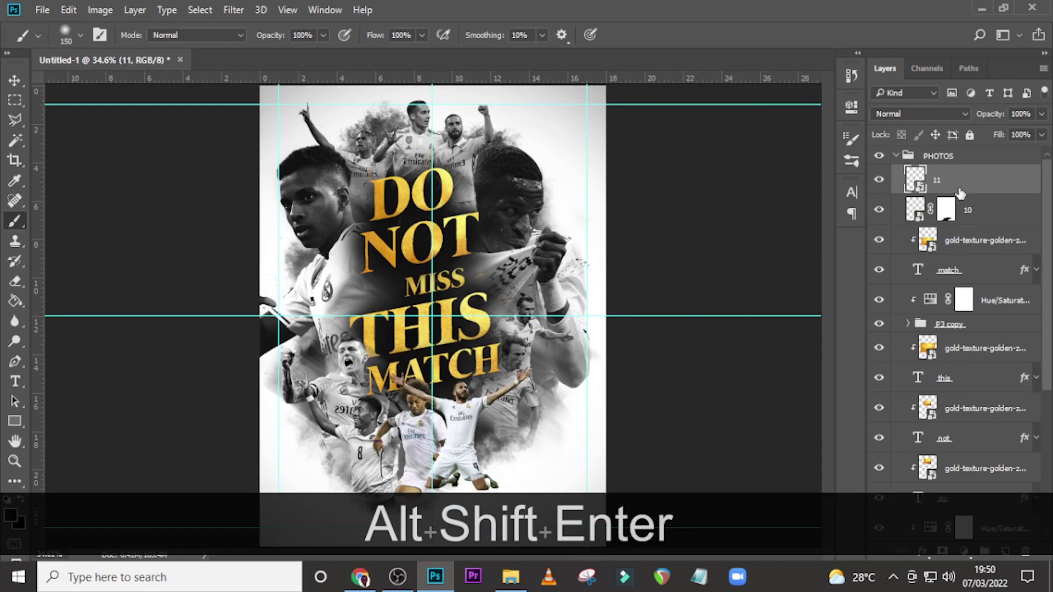
# - Move layer 11 beneath layer 10 and scale its player up slightly to about 34.7%, lower beside player 10
pyautogui.moveTo(960, 193); pyautogui.dragTo(956, 229)
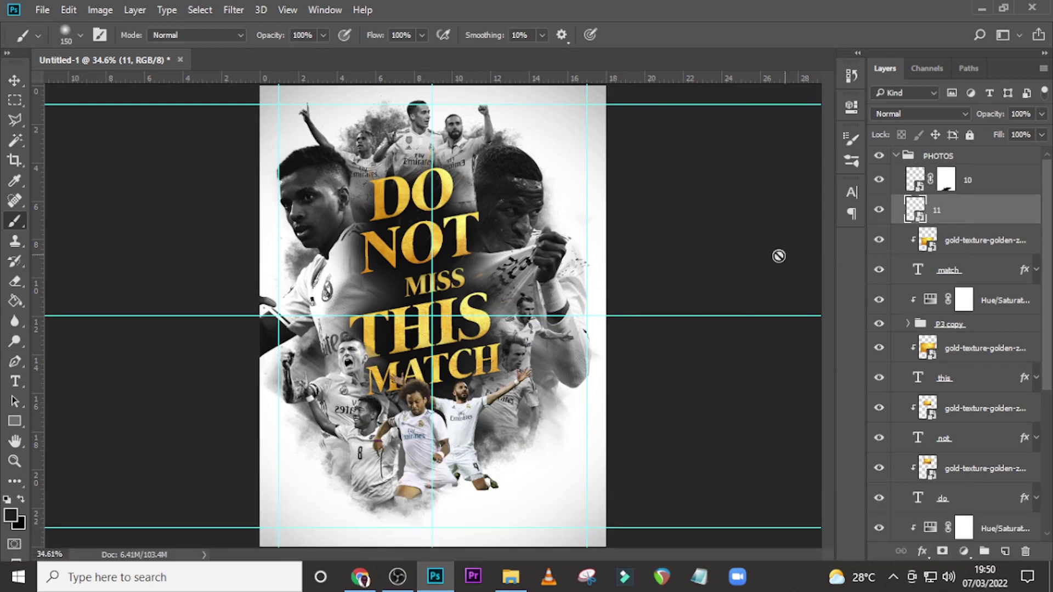
pyautogui.hotkey('ctrl', 't')
pyautogui.moveTo(532, 490); pyautogui.dragTo(542, 499)
pyautogui.moveTo(529, 458); pyautogui.dragTo(530, 456)
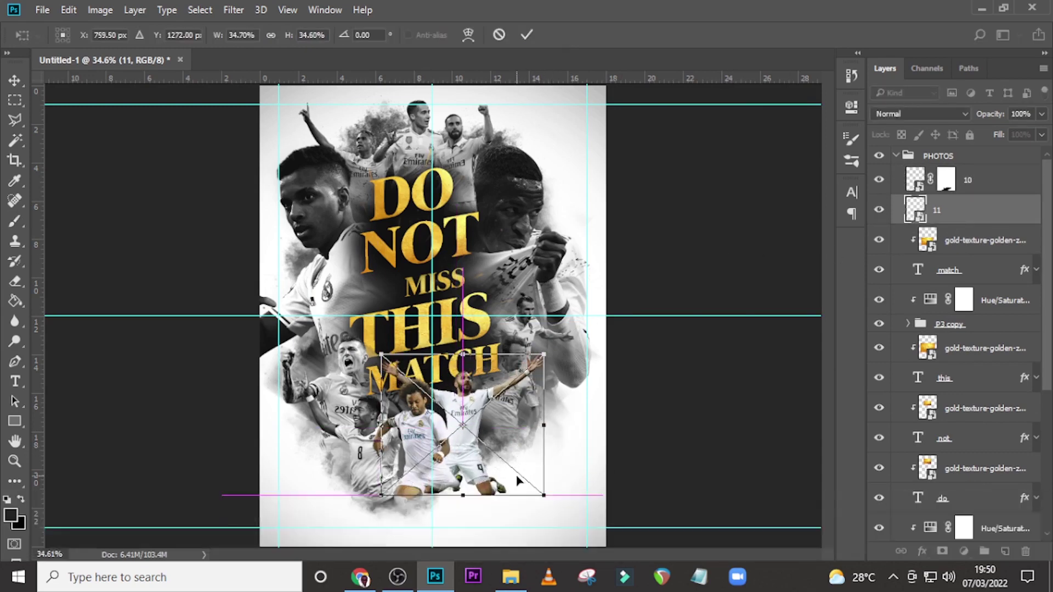
pyautogui.press('Return')
# - Add a layer mask to layer 11 and fade out the player's lower legs with a black brush
pyautogui.click(943, 551)
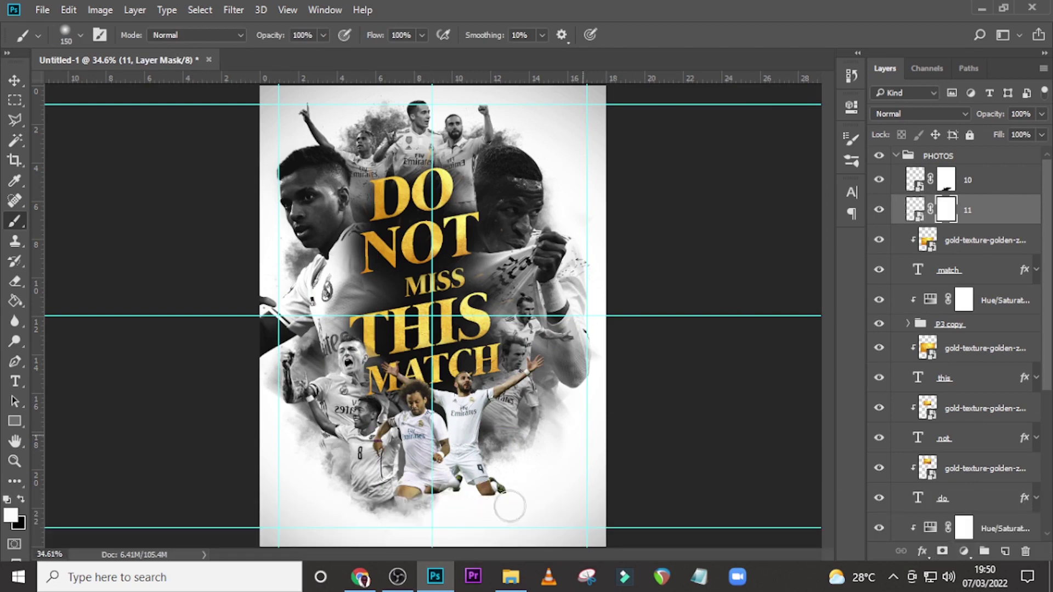
pyautogui.moveTo(516, 489)
pyautogui.mouseDown()
pyautogui.moveTo(464, 498)
pyautogui.moveTo(498, 481)
pyautogui.mouseUp()
pyautogui.press('x')
pyautogui.moveTo(444, 496)
pyautogui.mouseDown()
pyautogui.moveTo(524, 483)
pyautogui.moveTo(476, 493)
pyautogui.mouseUp()
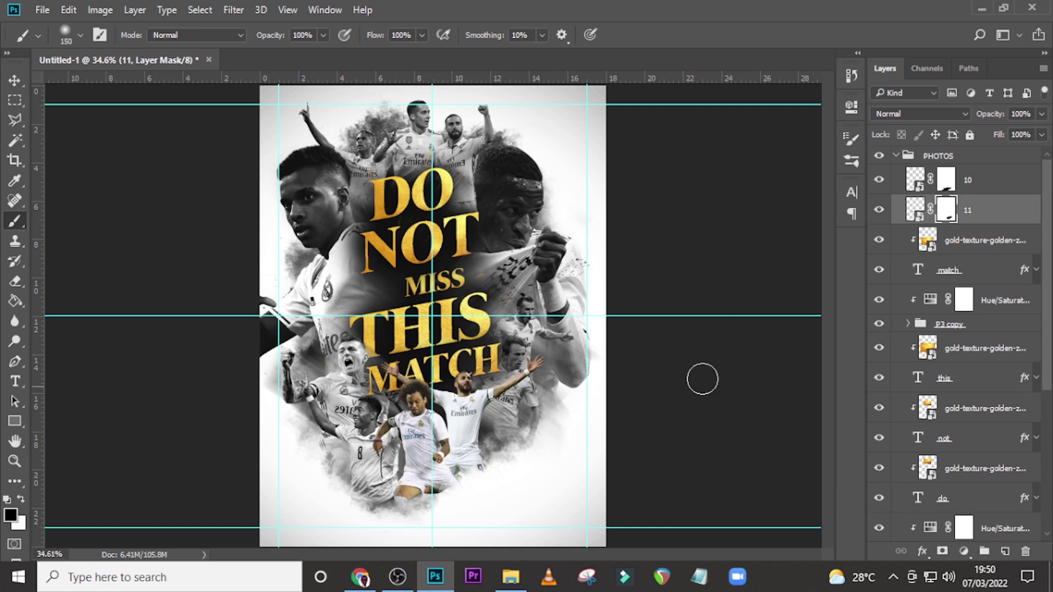
# - Group layers 10 and 11 and duplicate the group
pyautogui.keyDown('ctrl'); pyautogui.click(976, 192); pyautogui.keyUp('ctrl')
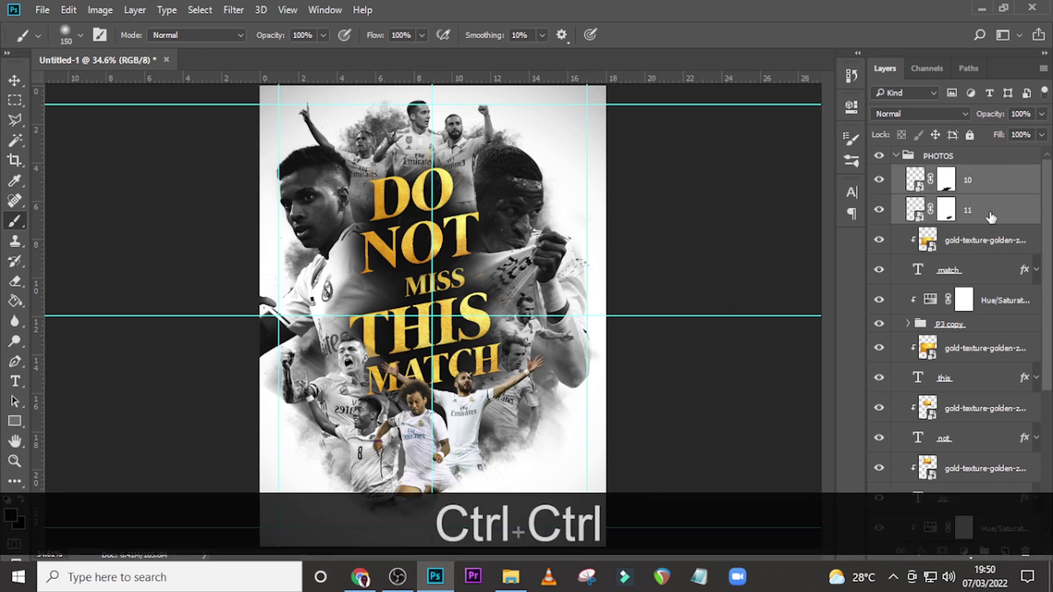
pyautogui.hotkey('ctrl', 'g')
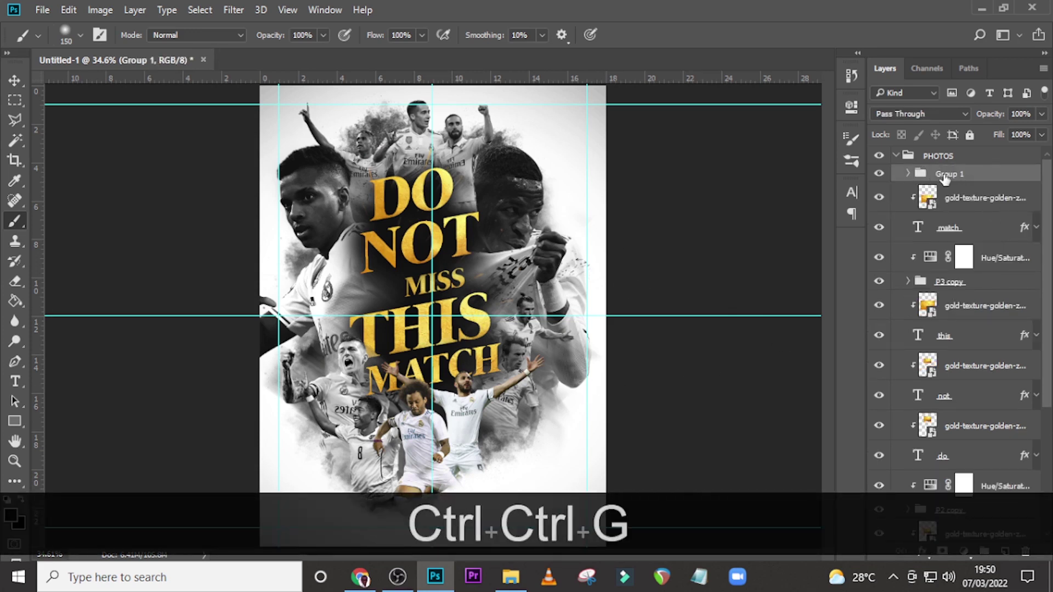
pyautogui.press('ctrl')
pyautogui.hotkey('ctrl', 'j')
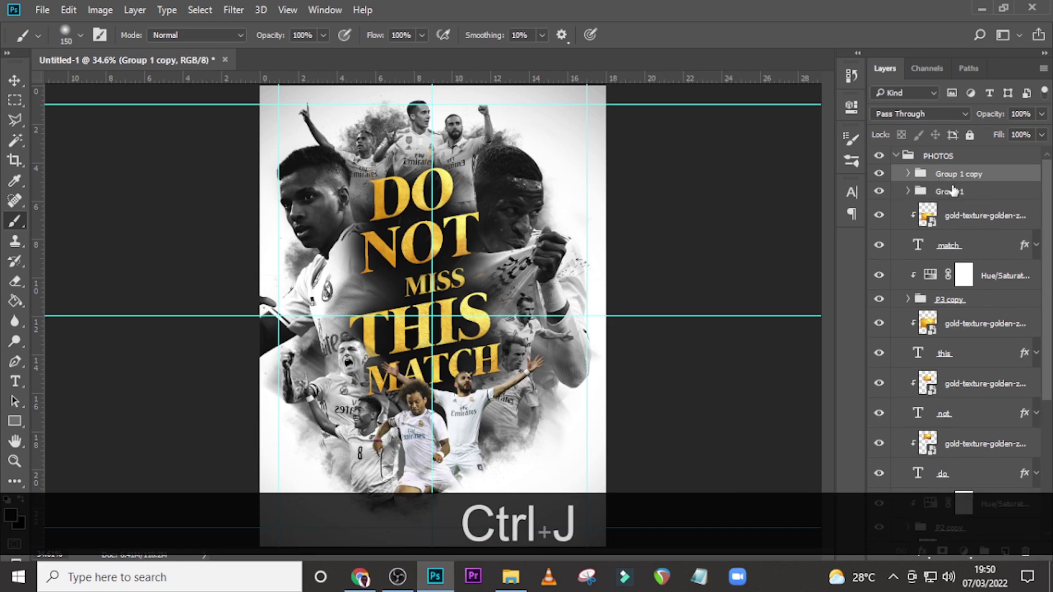
# - Convert the original Group 1 to a smart object and place it inside Group 1 copy beneath layer 11
pyautogui.click(927, 192)
pyautogui.rightClick(950, 194)
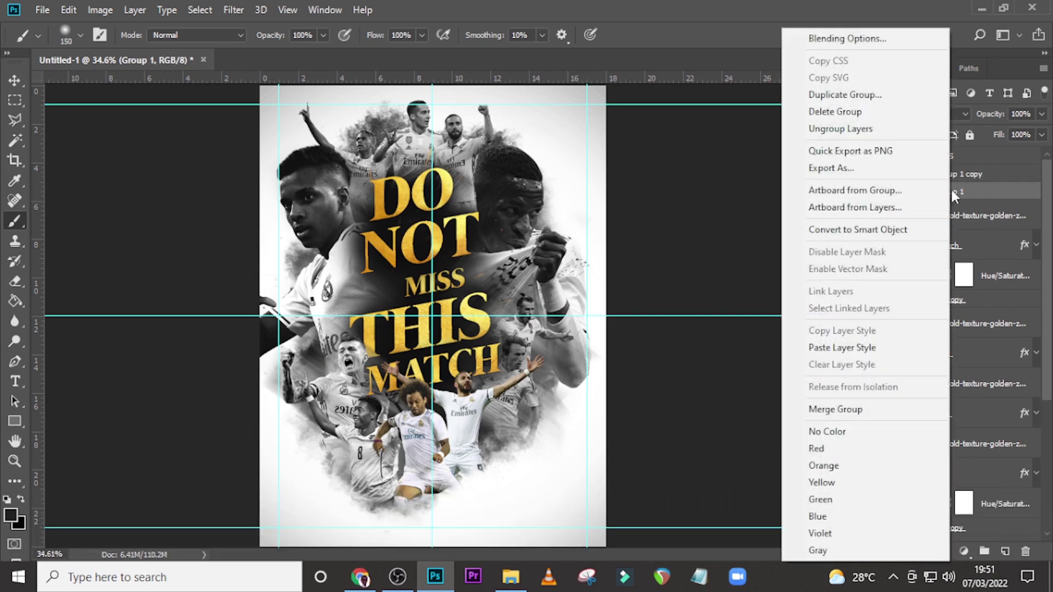
pyautogui.click(872, 229)
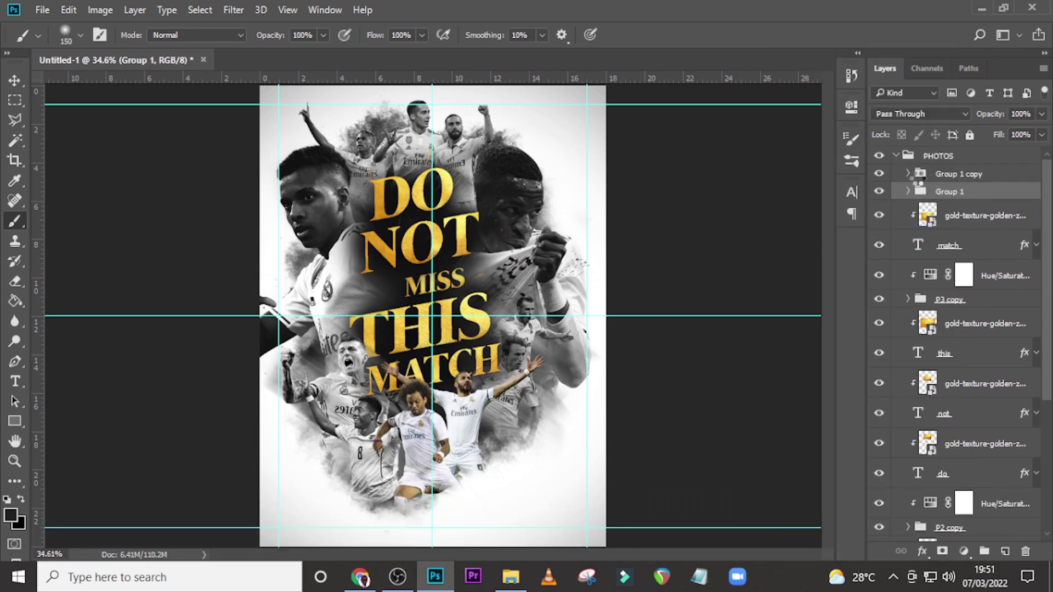
pyautogui.click(909, 174)
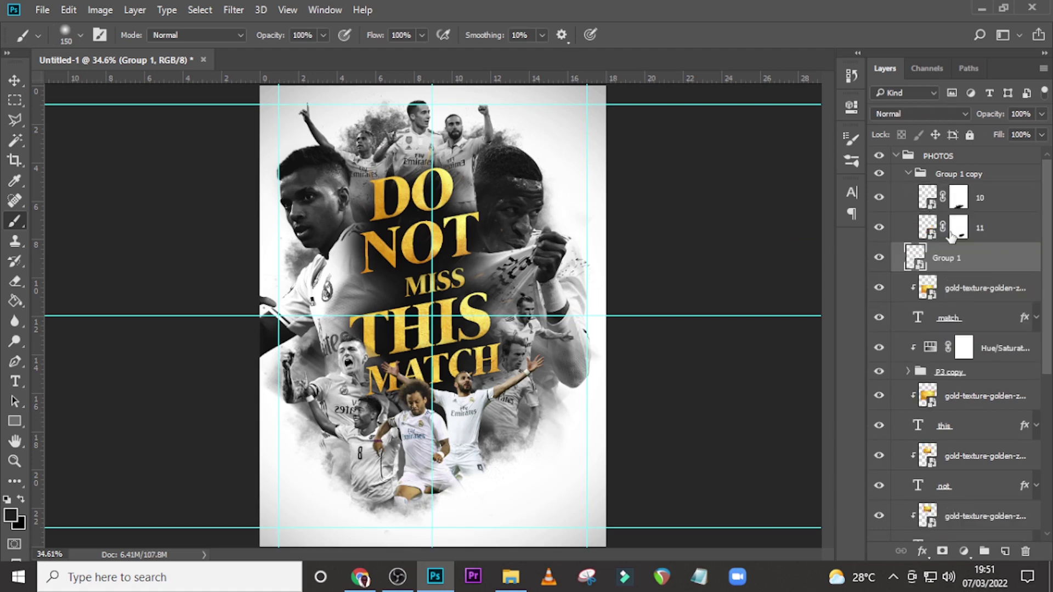
pyautogui.click(909, 174)
# - Clip a Hue/Saturation adjustment to Group 1 copy and set its saturation to -100
pyautogui.click(954, 178)
pyautogui.click(964, 551)
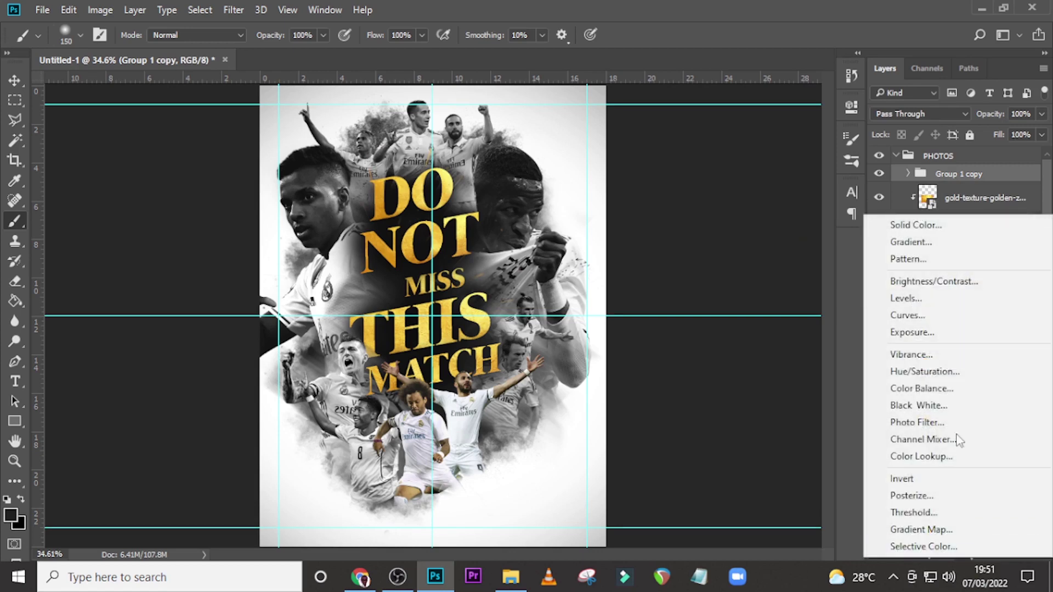
pyautogui.click(934, 372)
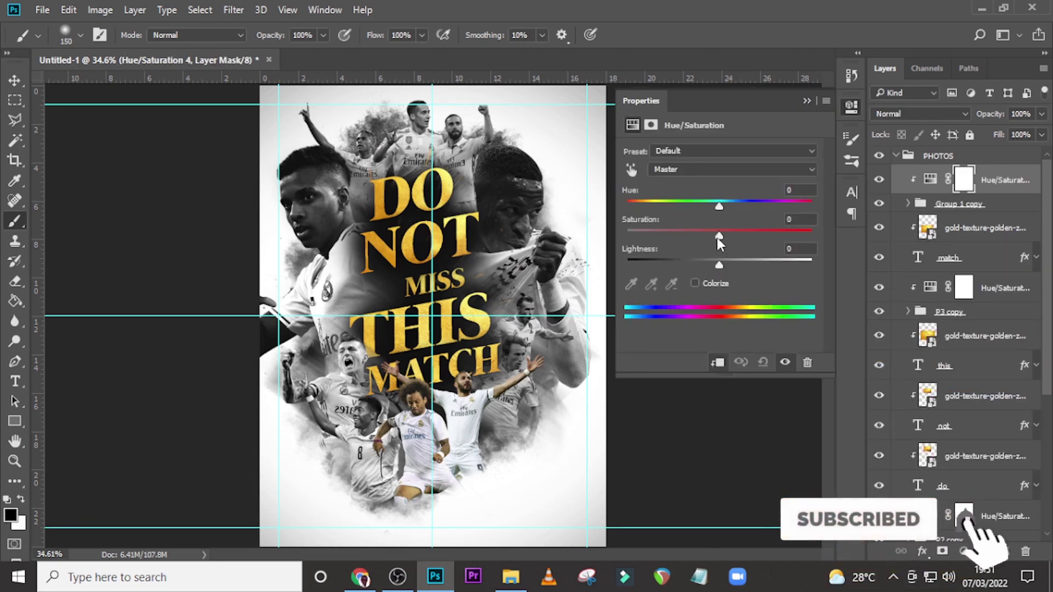
pyautogui.moveTo(715, 237); pyautogui.dragTo(605, 240)
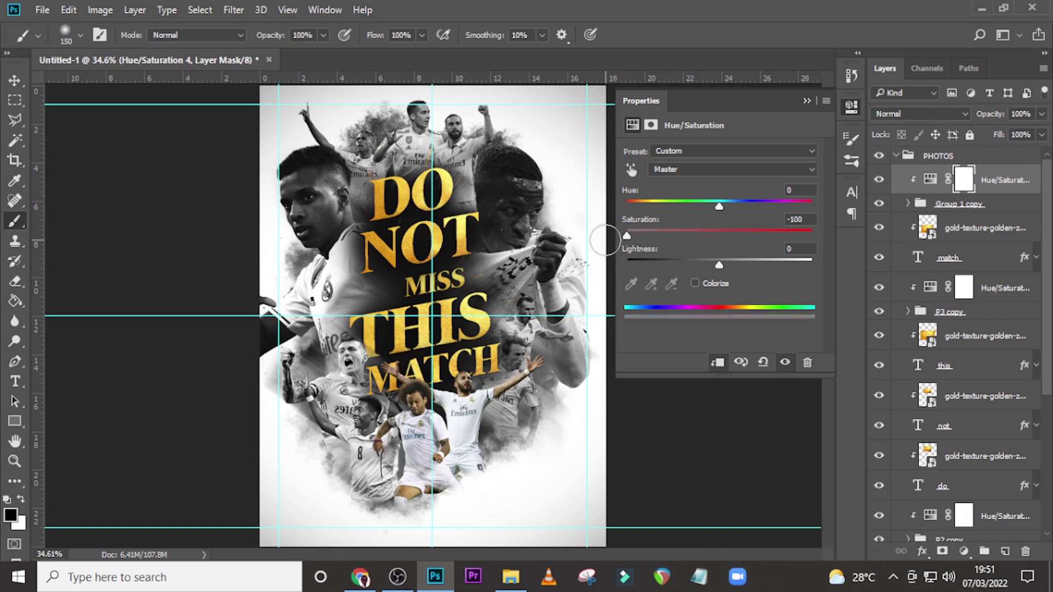
pyautogui.click(807, 100)
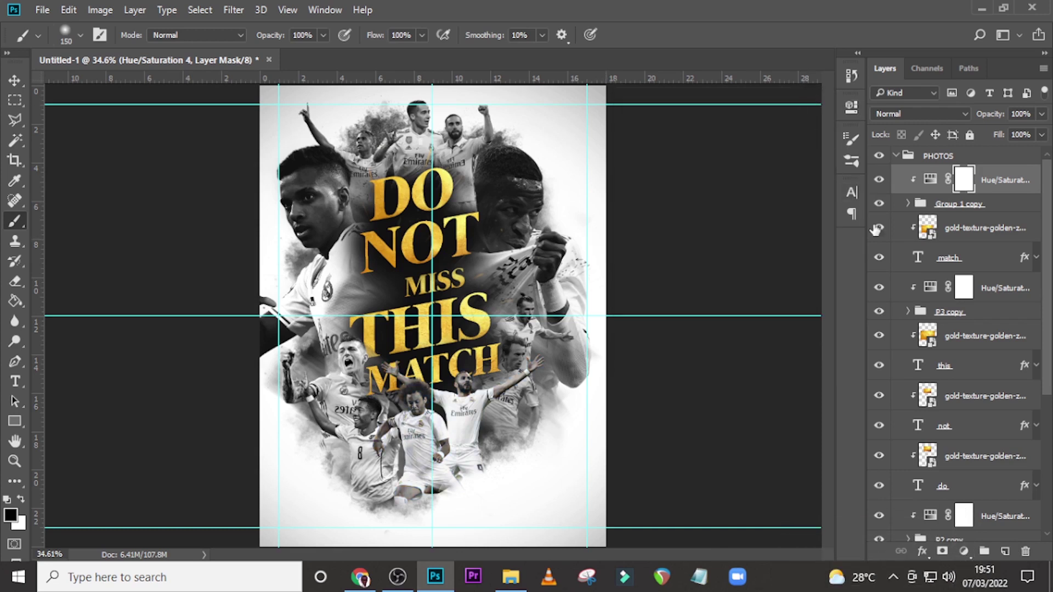
# - Apply a Motion Blur with angle -35° and distance 264 pixels to the Group 1 smart object
pyautogui.click(909, 204)
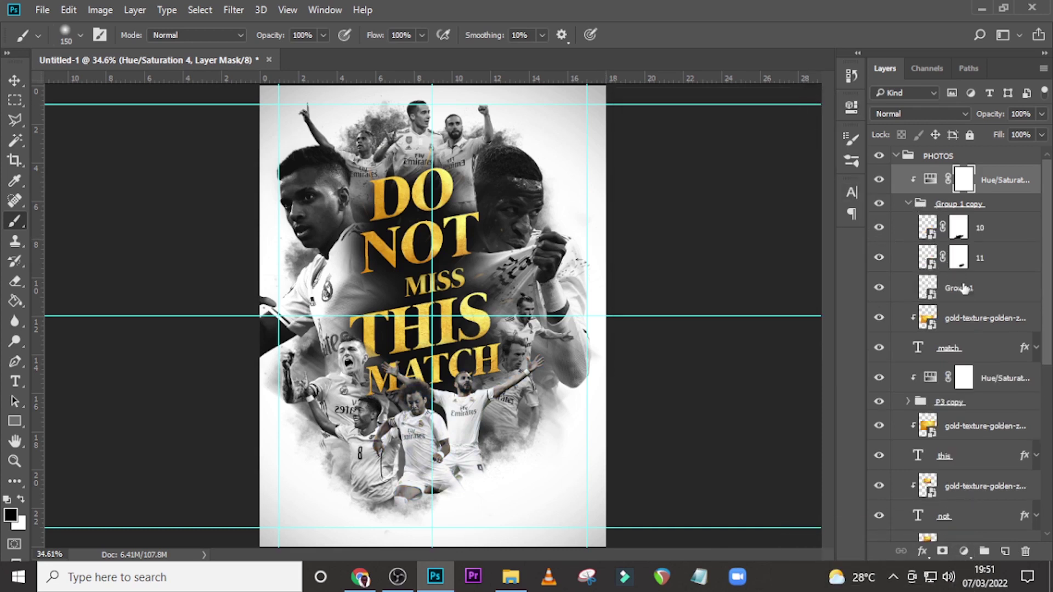
pyautogui.click(930, 294)
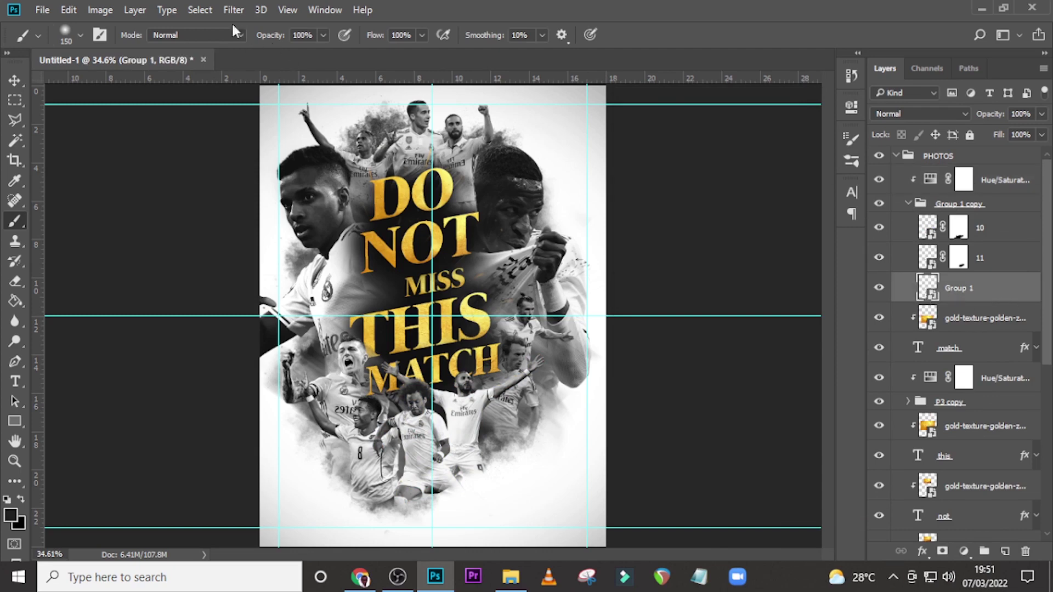
pyautogui.click(199, 10)
pyautogui.moveTo(230, 12)
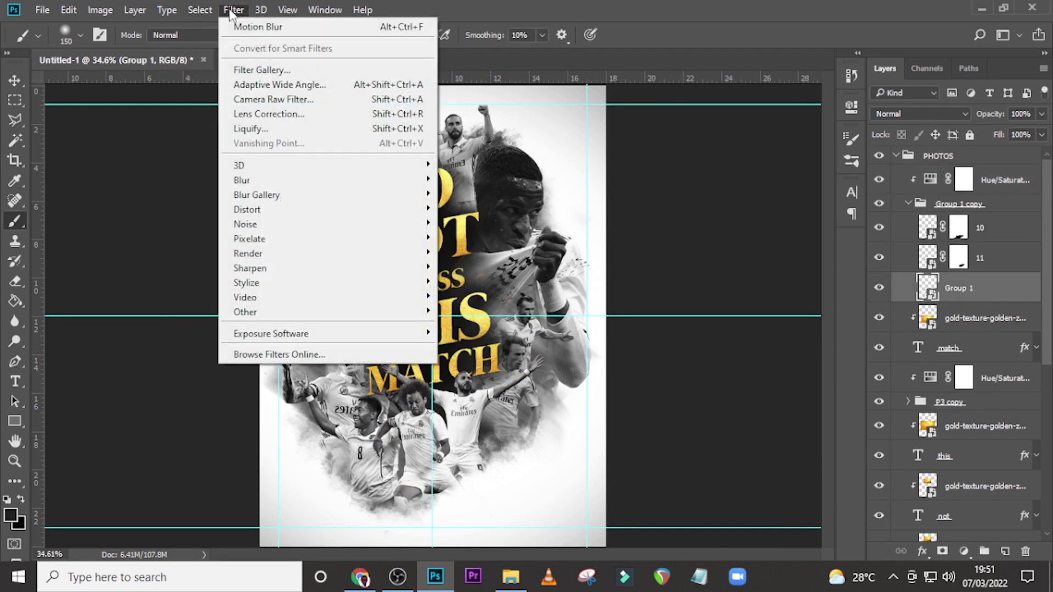
pyautogui.moveTo(252, 181)
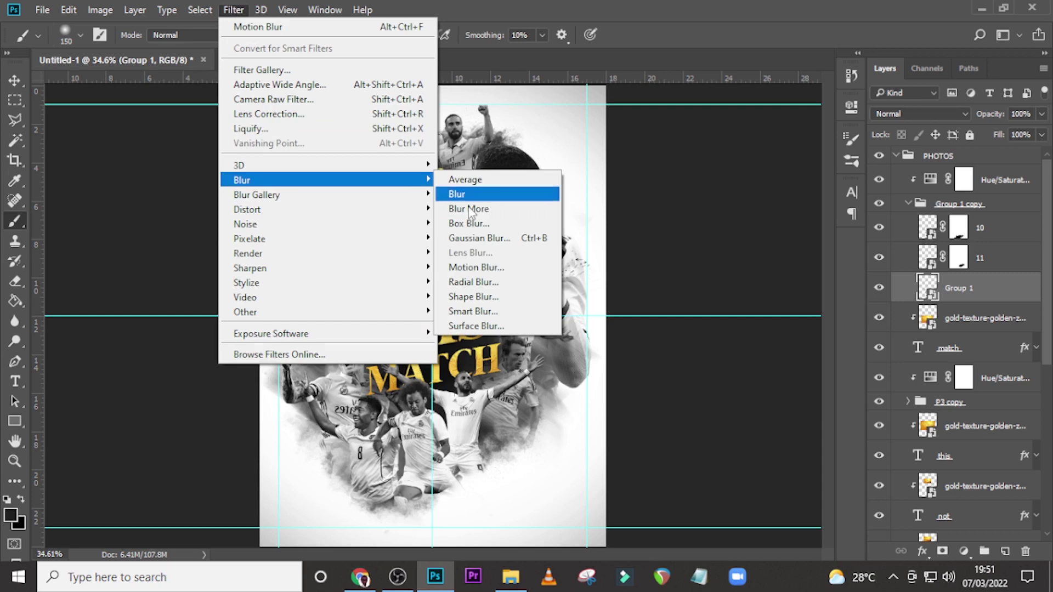
pyautogui.click(469, 268)
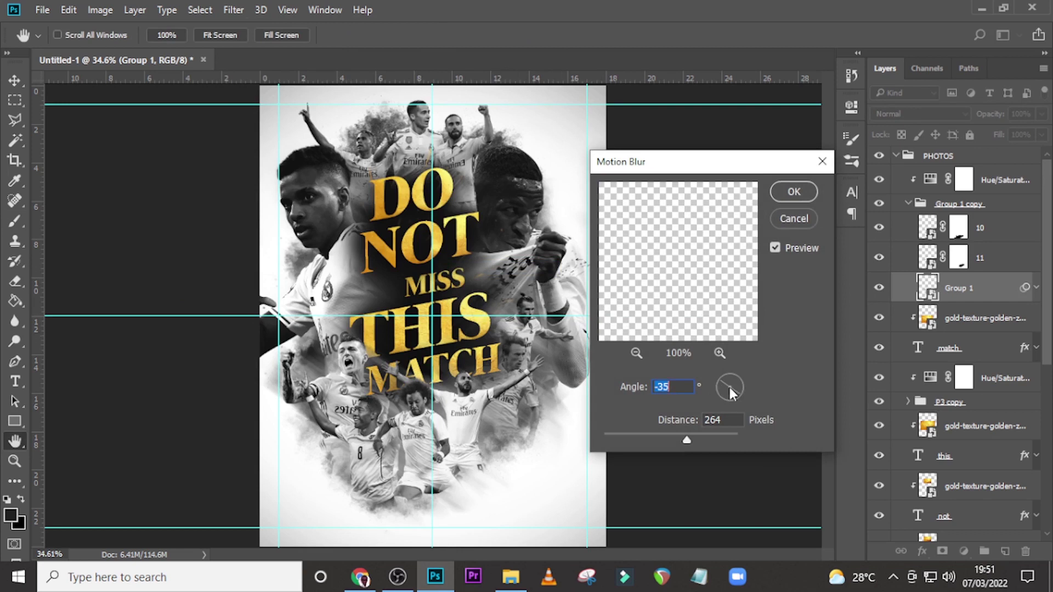
pyautogui.click(794, 192)
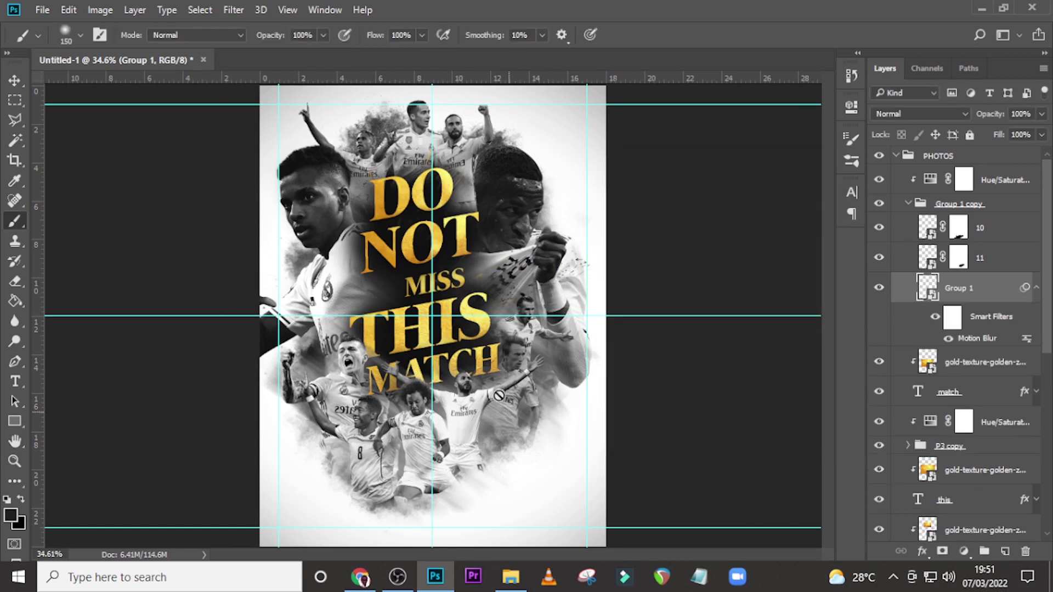
# - Add a layer mask to Group 1 and brush out the blur around the two front players in black with a 70 px brush
pyautogui.hotkey('ctrl', '=')
pyautogui.hotkey('ctrl', '=')
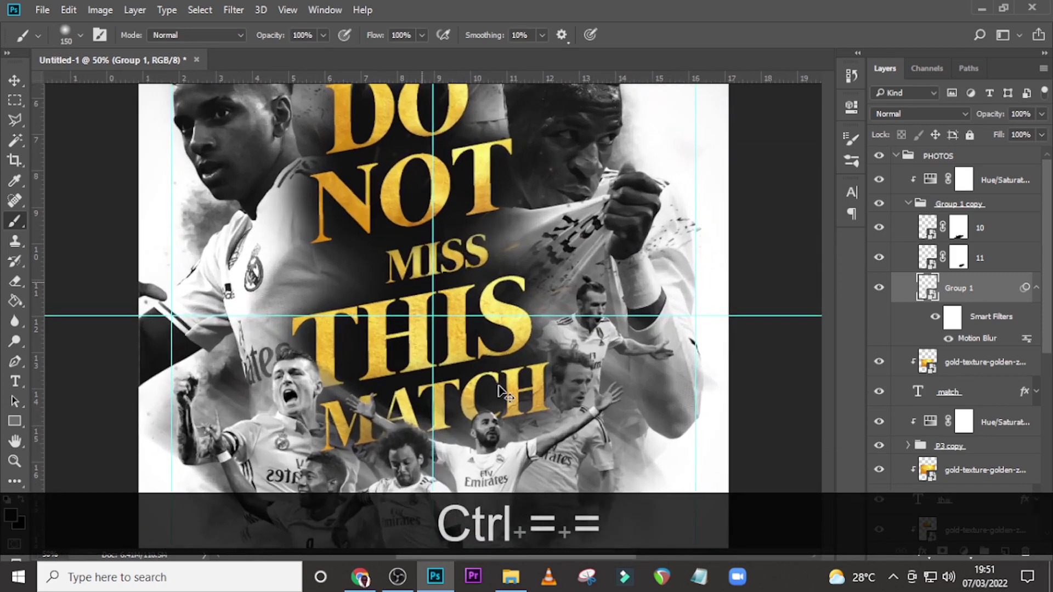
pyautogui.hotkey('ctrl', '=')
pyautogui.scroll(-5, 499, 387)
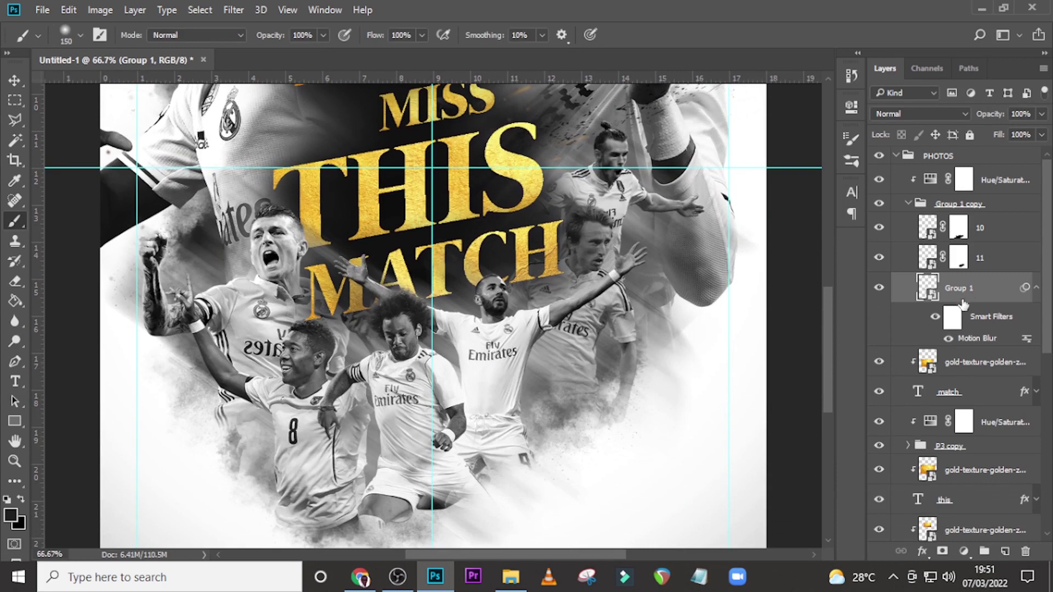
pyautogui.click(942, 551)
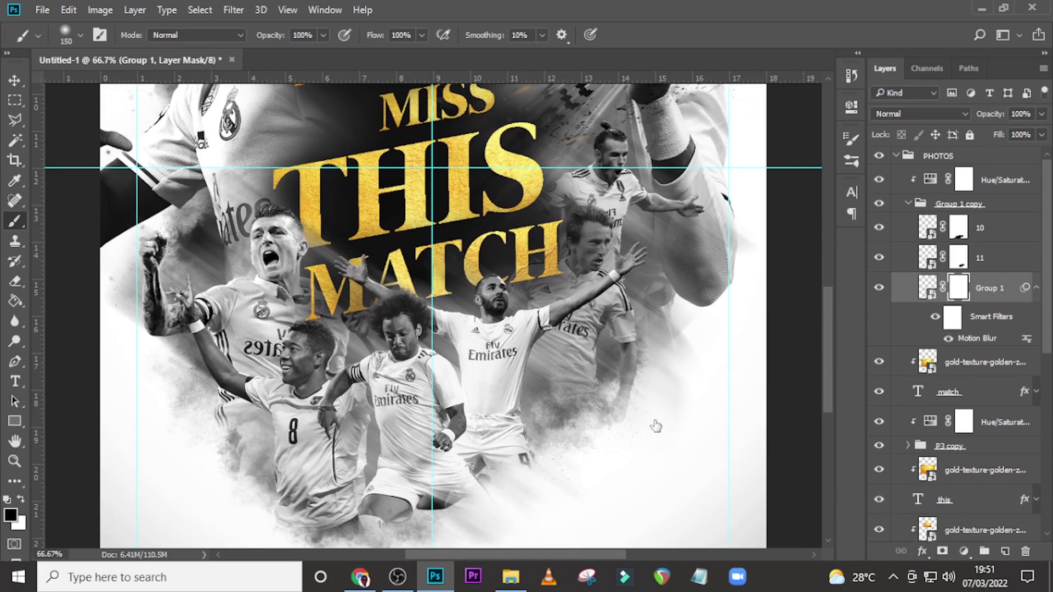
pyautogui.press('b')
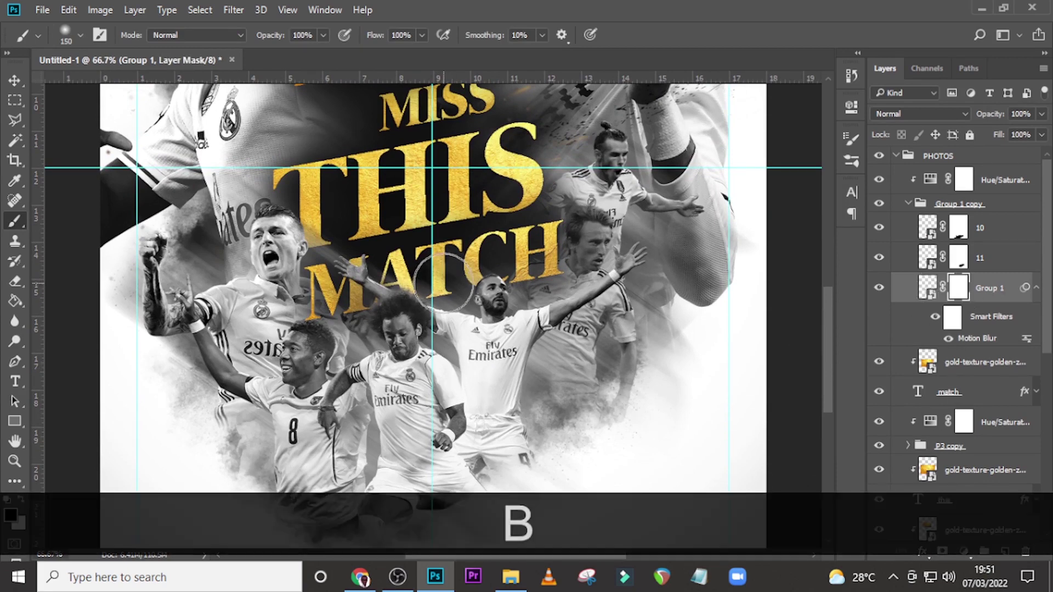
pyautogui.press('[')
pyautogui.press('[')
pyautogui.press('[')
pyautogui.press('[')
pyautogui.press('[')
pyautogui.moveTo(452, 247)
pyautogui.mouseDown()
pyautogui.moveTo(479, 275)
pyautogui.moveTo(464, 302)
pyautogui.moveTo(490, 282)
pyautogui.moveTo(468, 309)
pyautogui.moveTo(466, 299)
pyautogui.moveTo(483, 326)
pyautogui.moveTo(427, 292)
pyautogui.mouseUp()
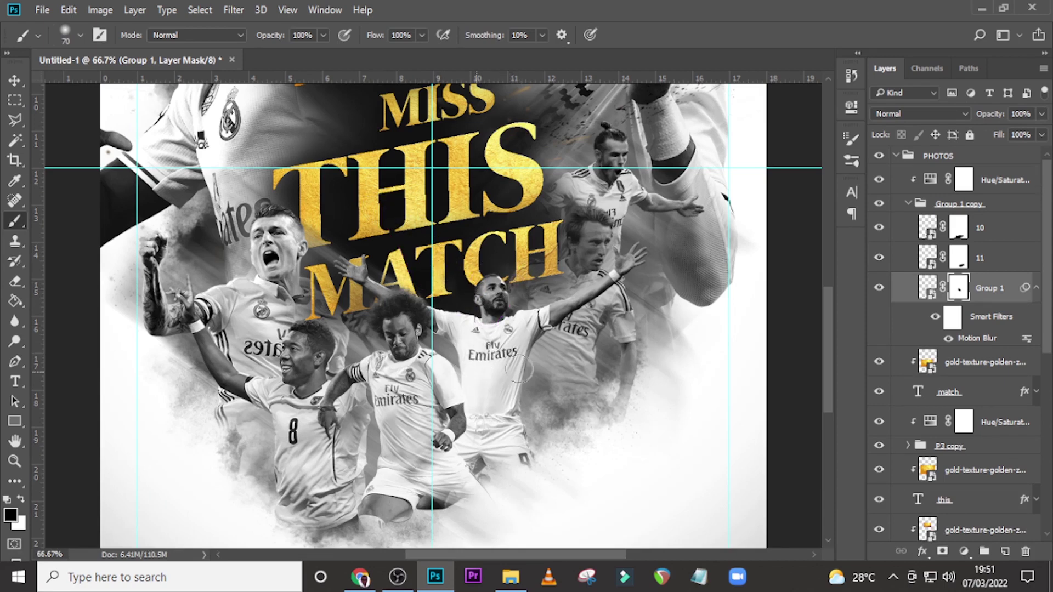
pyautogui.moveTo(438, 336)
pyautogui.mouseDown()
pyautogui.moveTo(453, 396)
pyautogui.moveTo(445, 343)
pyautogui.moveTo(463, 381)
pyautogui.moveTo(459, 426)
pyautogui.moveTo(453, 373)
pyautogui.moveTo(449, 460)
pyautogui.mouseUp()
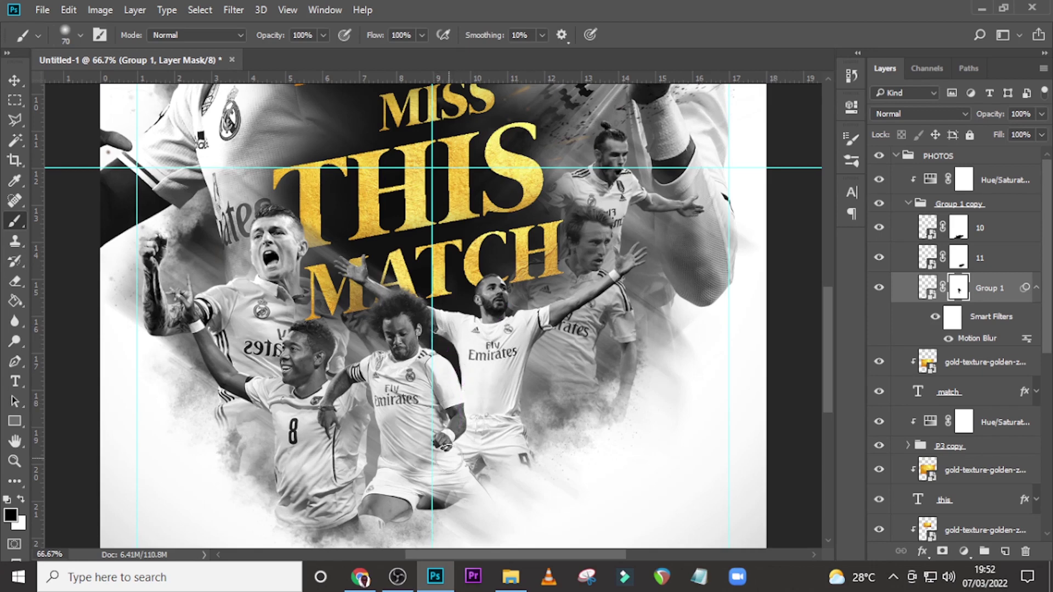
pyautogui.moveTo(461, 417)
pyautogui.mouseDown()
pyautogui.moveTo(510, 422)
pyautogui.moveTo(534, 404)
pyautogui.moveTo(519, 385)
pyautogui.moveTo(557, 349)
pyautogui.moveTo(530, 413)
pyautogui.moveTo(549, 335)
pyautogui.moveTo(530, 471)
pyautogui.moveTo(538, 357)
pyautogui.moveTo(511, 476)
pyautogui.mouseUp()
pyautogui.moveTo(488, 387); pyautogui.dragTo(463, 393)
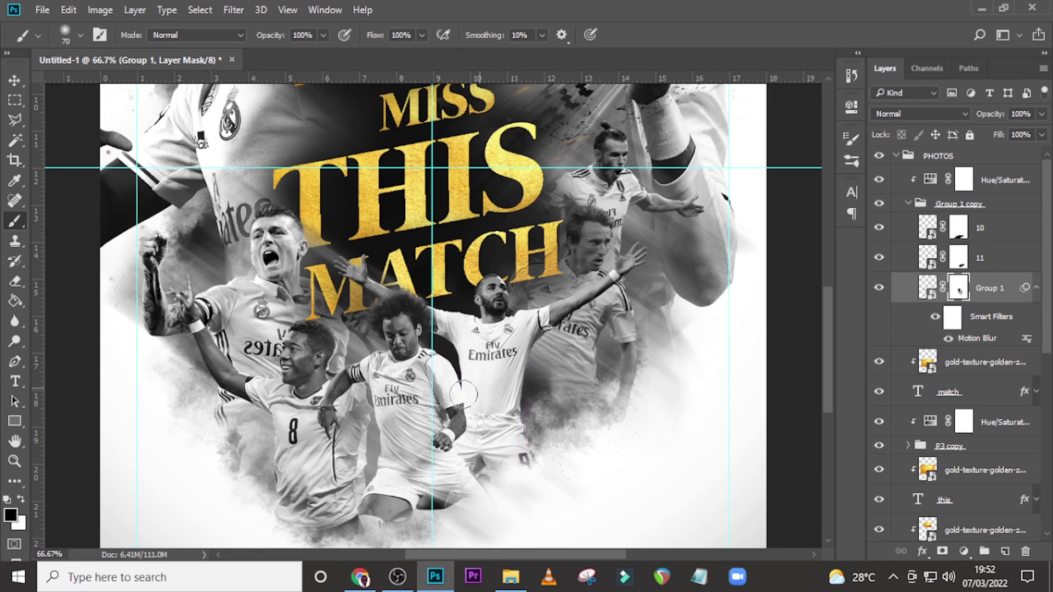
# - Paint blur back in white along player 10's arm and legs, and touch up the Group 1 mask in black
pyautogui.press('x')
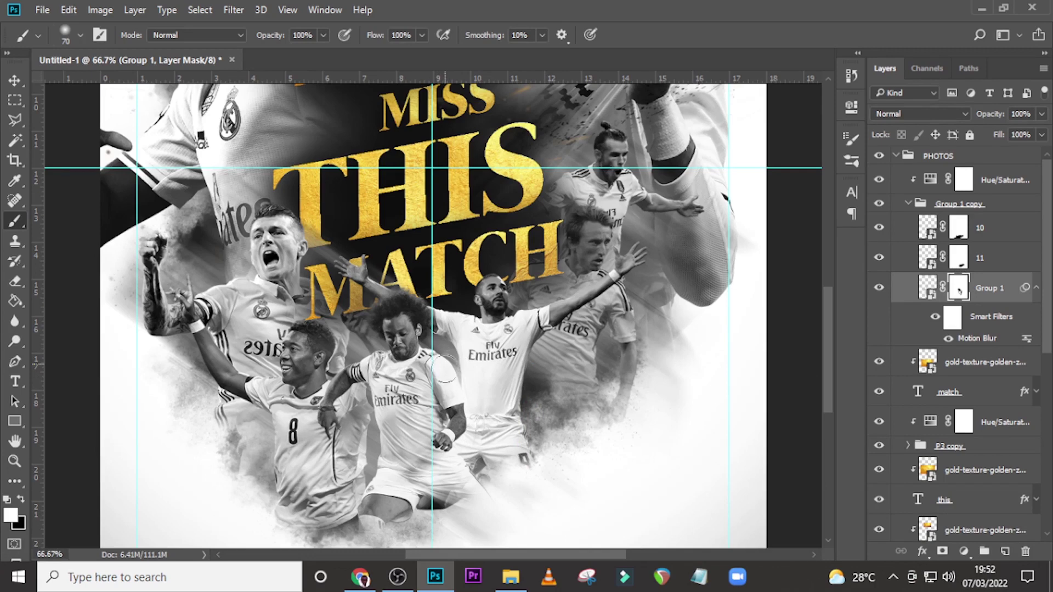
pyautogui.moveTo(444, 371)
pyautogui.mouseDown()
pyautogui.moveTo(438, 467)
pyautogui.moveTo(454, 505)
pyautogui.mouseUp()
pyautogui.moveTo(454, 463)
pyautogui.mouseDown()
pyautogui.moveTo(483, 498)
pyautogui.moveTo(425, 518)
pyautogui.mouseUp()
pyautogui.press('x')
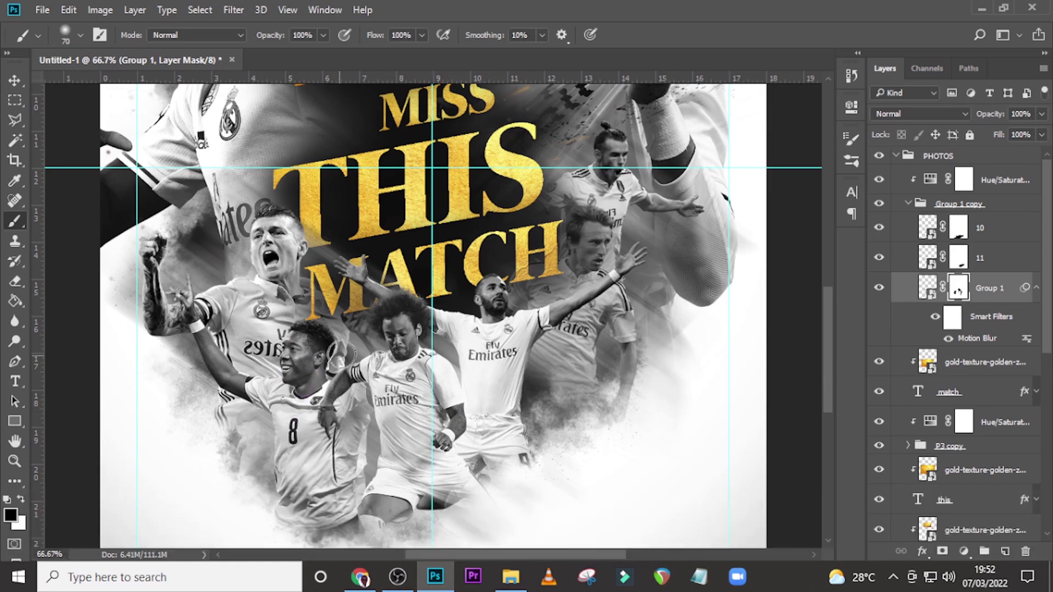
pyautogui.scroll(3, 490, 422)
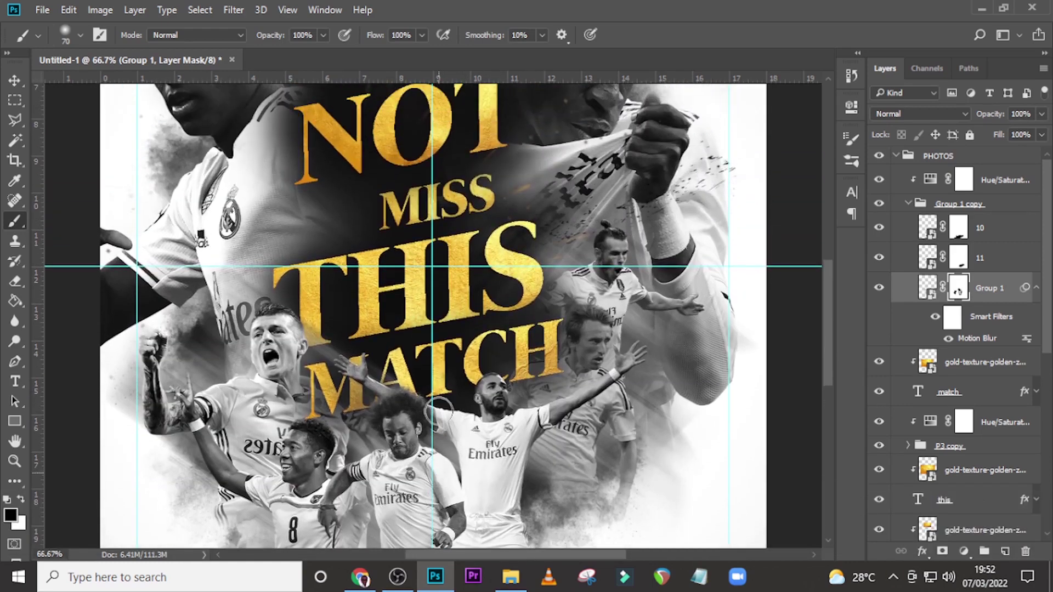
# - Collapse Group 1 copy, rename it P4, and collapse the PHOTOS group
pyautogui.click(909, 205)
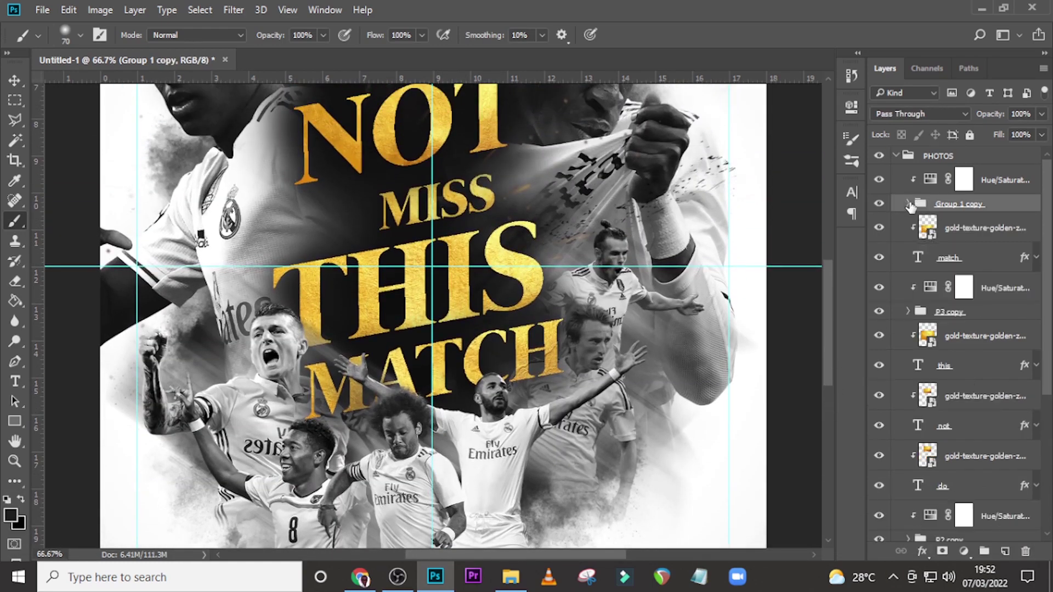
pyautogui.doubleClick(948, 204)
pyautogui.press('capslock')
pyautogui.write('P4')
pyautogui.press('Return')
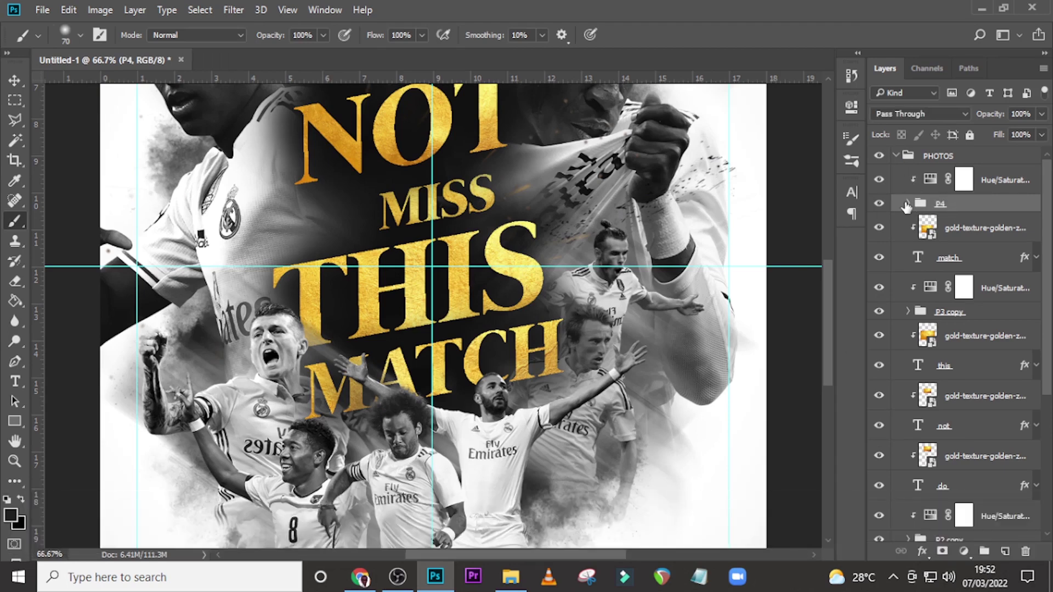
pyautogui.click(895, 157)
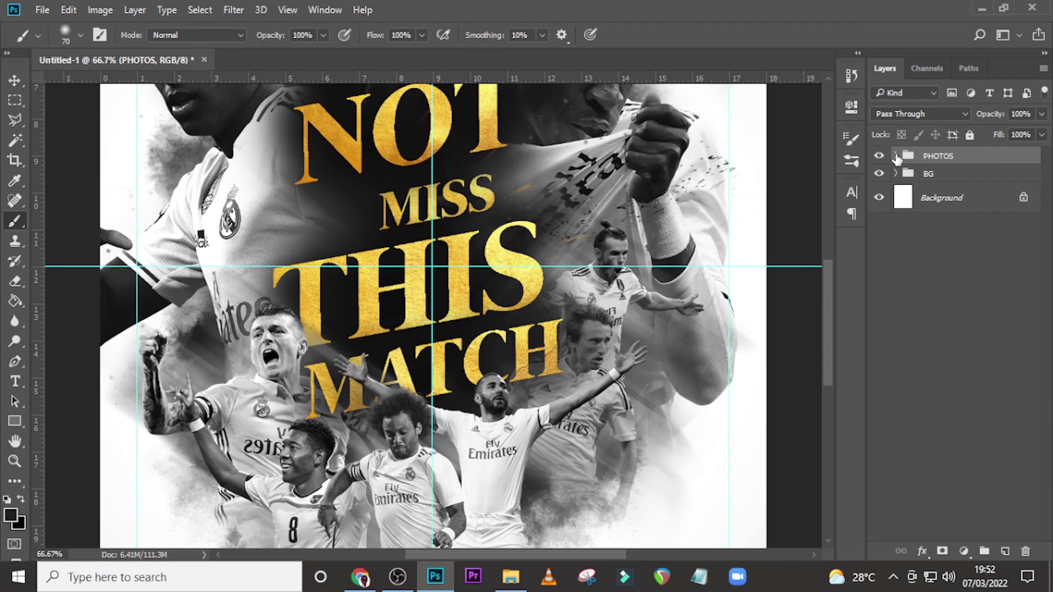
pyautogui.hotkey('ctrl', '=')
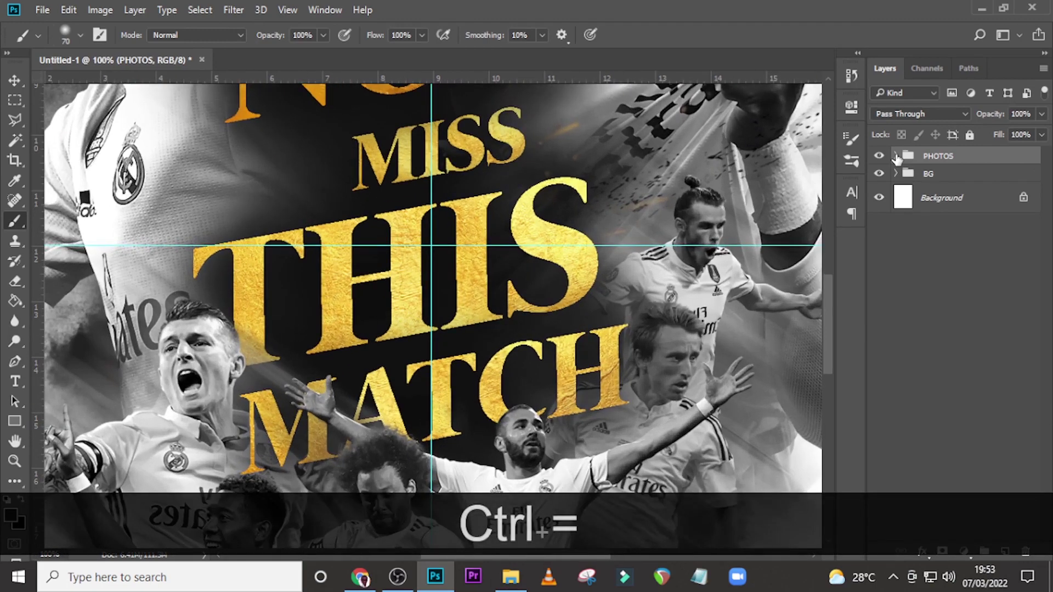
pyautogui.hotkey('ctrl', '0')
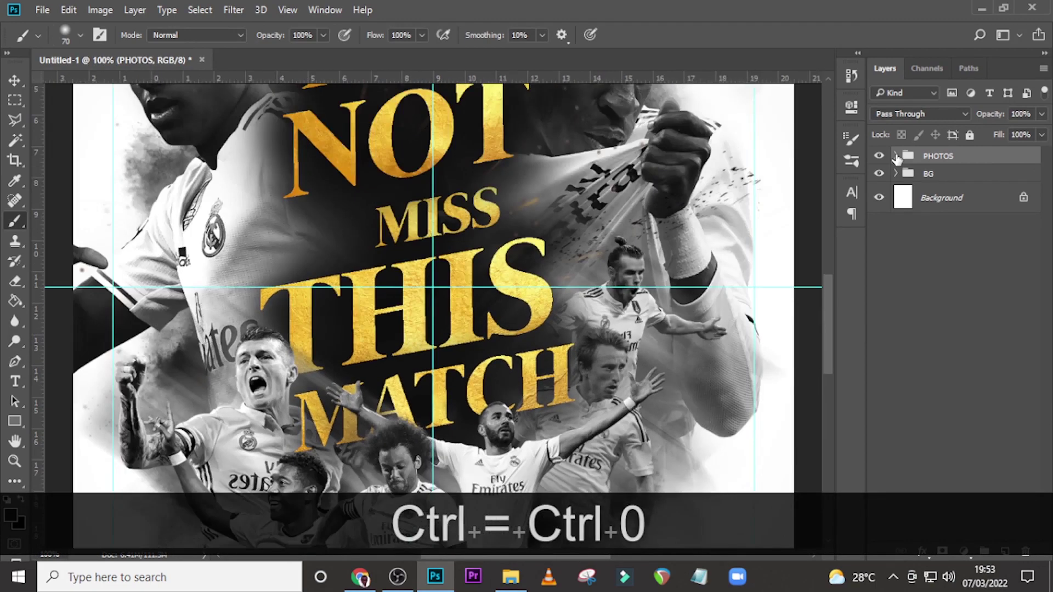
# - Hide the guides, expand the PHOTOS and P2 copy groups, and toggle the player layers to find the one needing mask work
pyautogui.hotkey('ctrl', 'h')
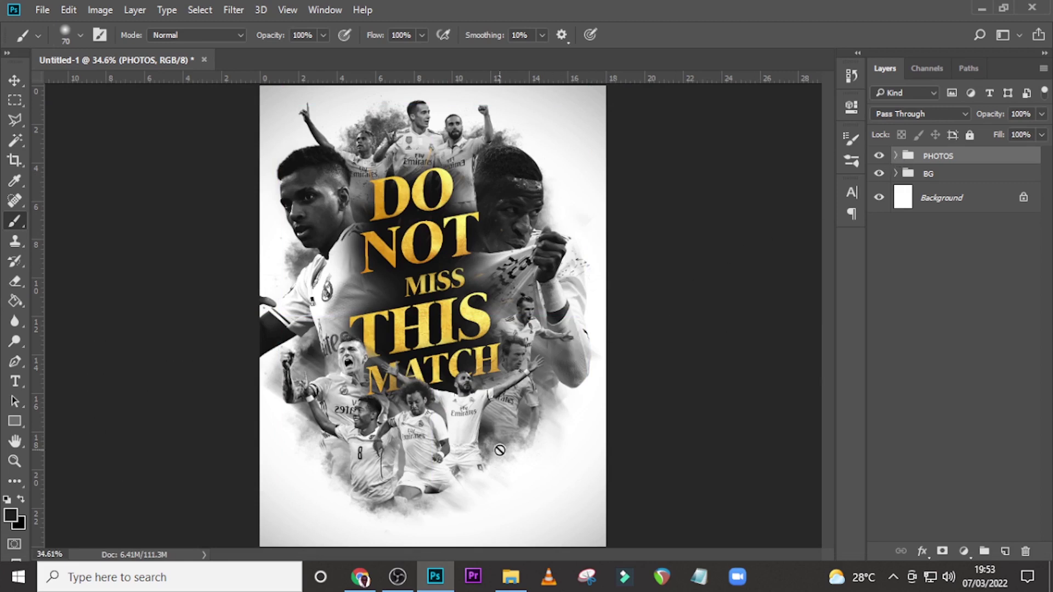
pyautogui.click(895, 157)
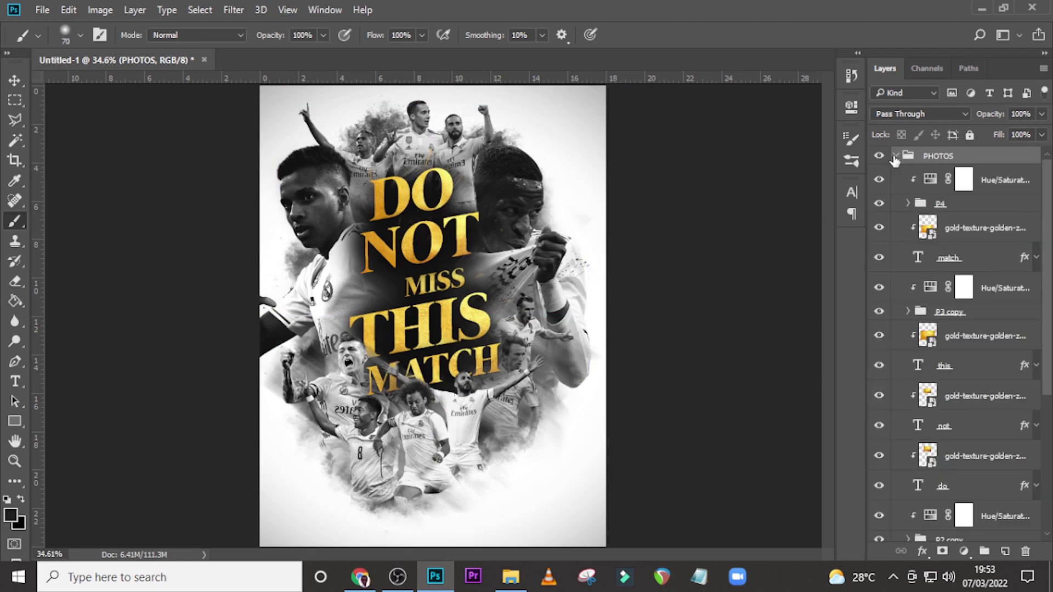
pyautogui.scroll(-8, 944, 346)
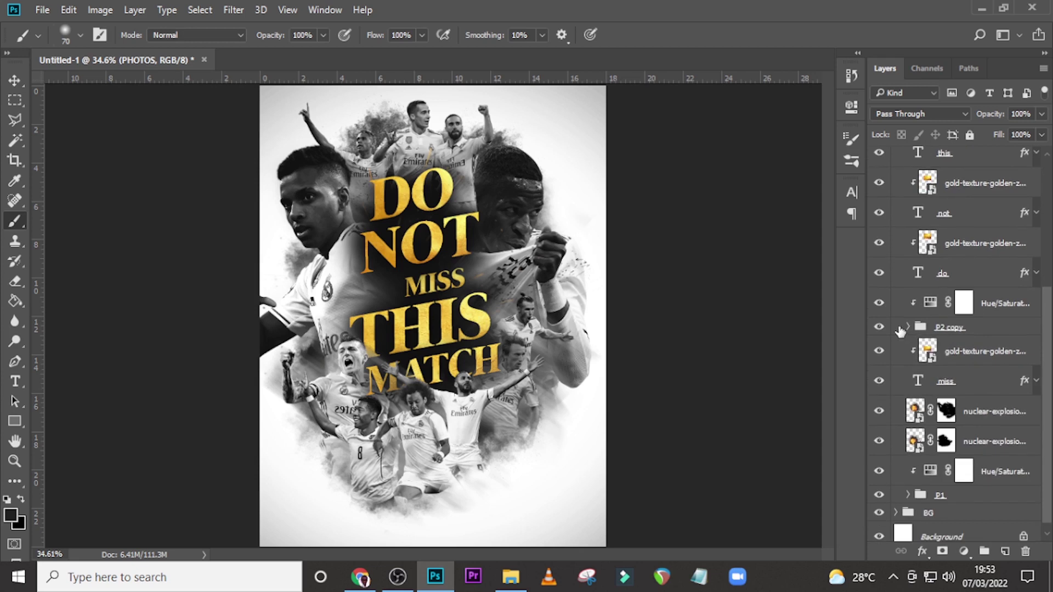
pyautogui.click(877, 328)
pyautogui.click(877, 328)
pyautogui.click(908, 327)
pyautogui.scroll(-1, 900, 344)
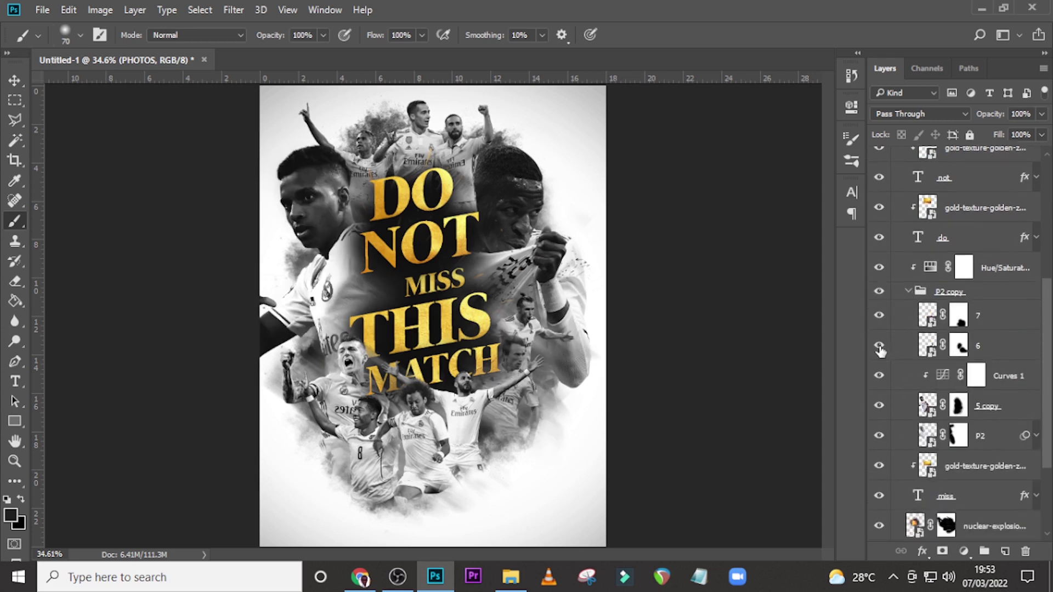
pyautogui.click(880, 348)
pyautogui.click(884, 320)
pyautogui.click(884, 320)
# - Brush black on layer 7's mask with a 150 px soft brush around the lower body of the players at the poster's lower right
pyautogui.click(958, 316)
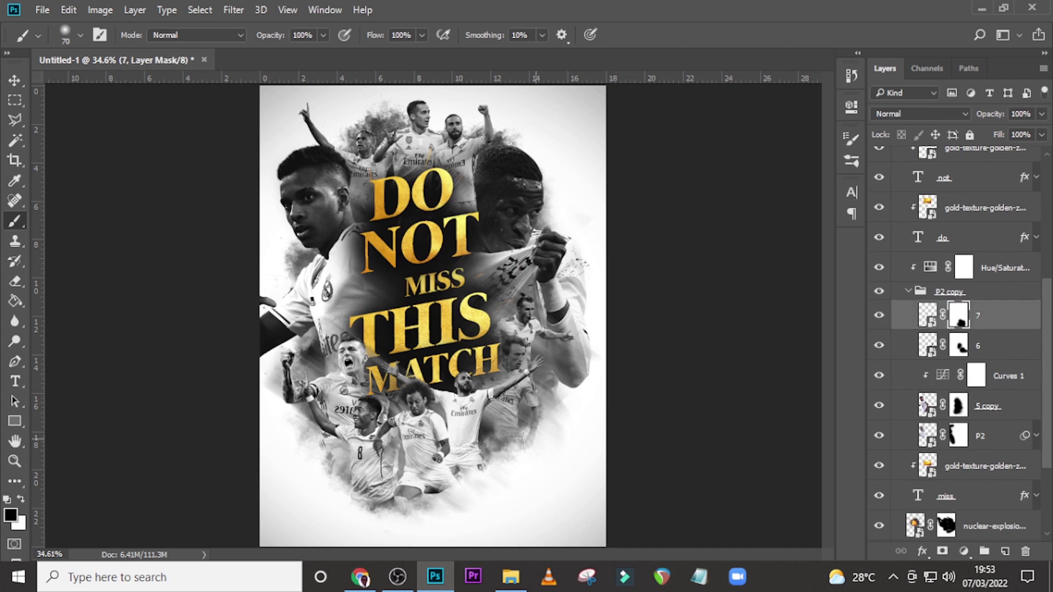
pyautogui.press('b')
pyautogui.press('capslock')
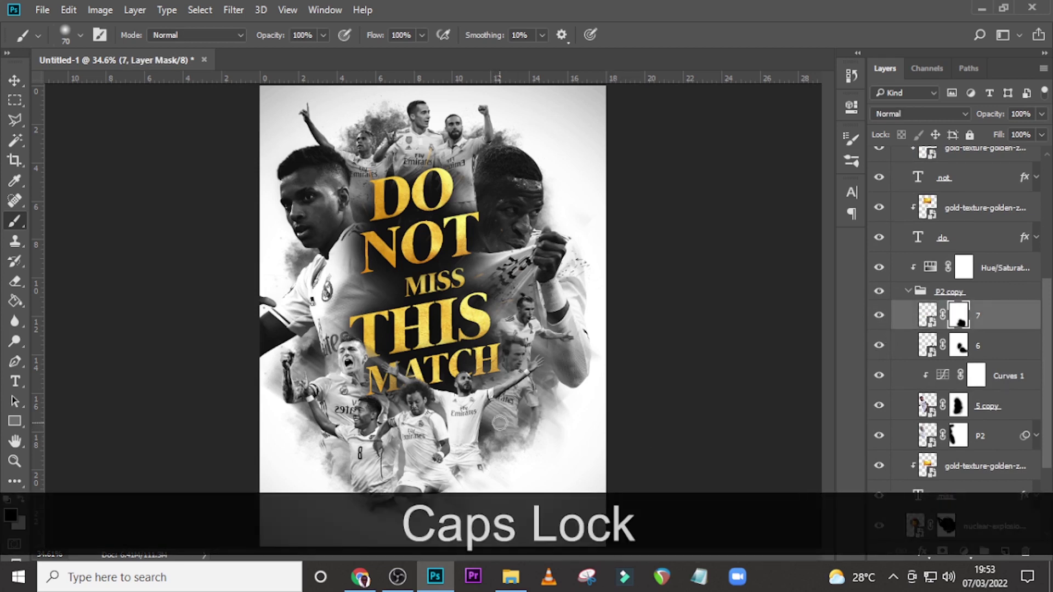
pyautogui.press(']')
pyautogui.press(']')
pyautogui.press(']')
pyautogui.press(']')
pyautogui.press(']')
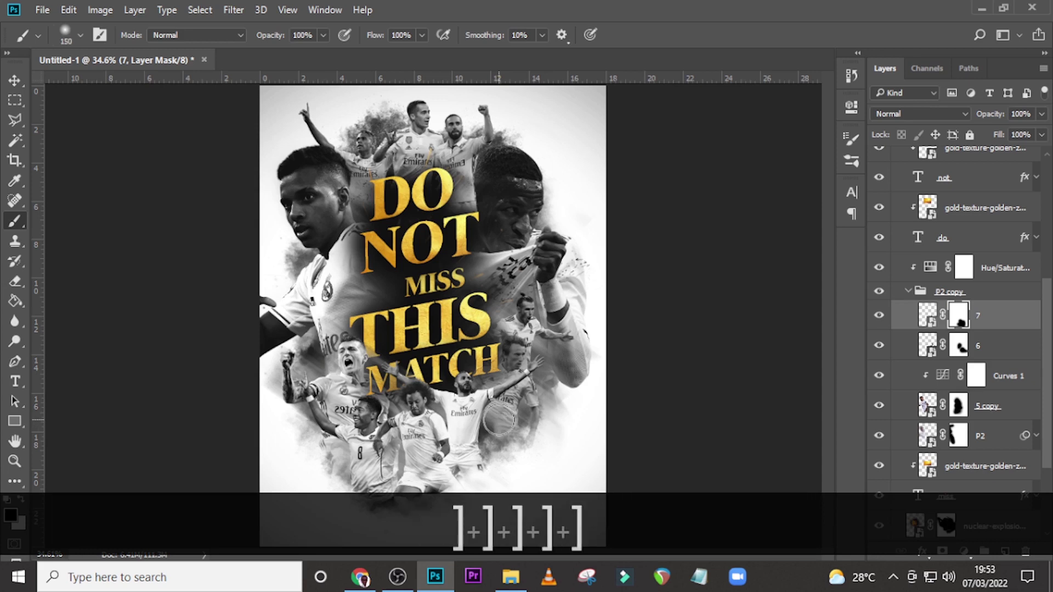
pyautogui.press('x')
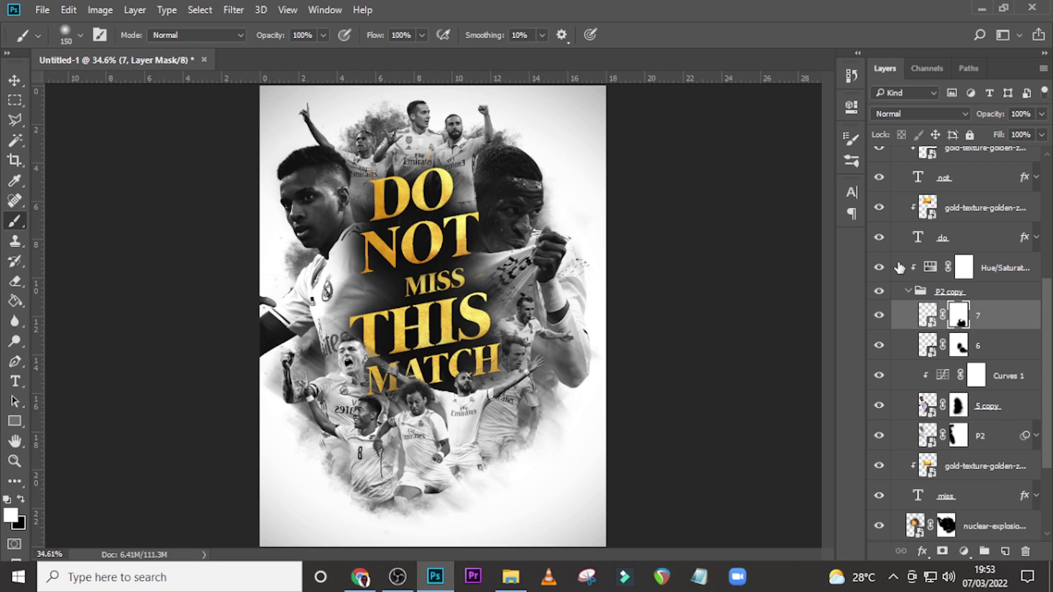
# - Collapse the P2 copy and PHOTOS groups, expand BG and POWDER, and check the smoke in Layer 3 copy and Layer 3
pyautogui.click(907, 292)
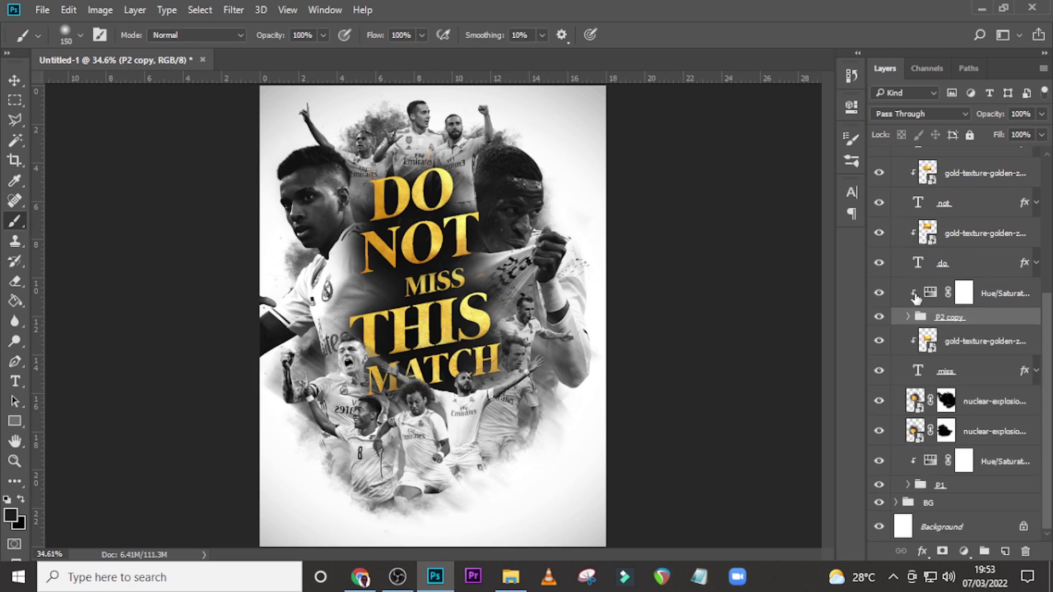
pyautogui.scroll(5, 896, 498)
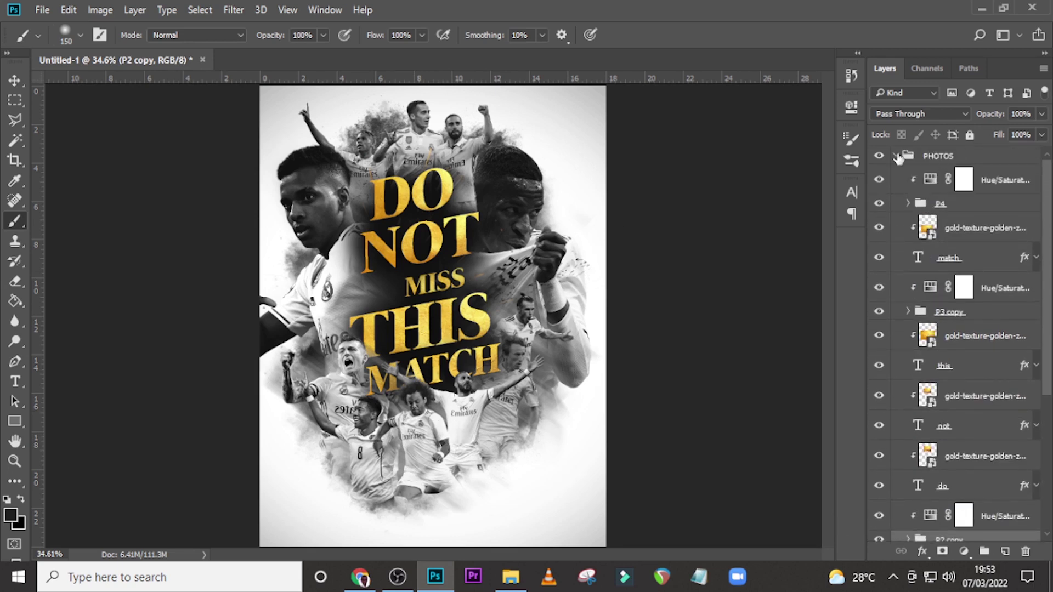
pyautogui.click(897, 157)
pyautogui.click(896, 175)
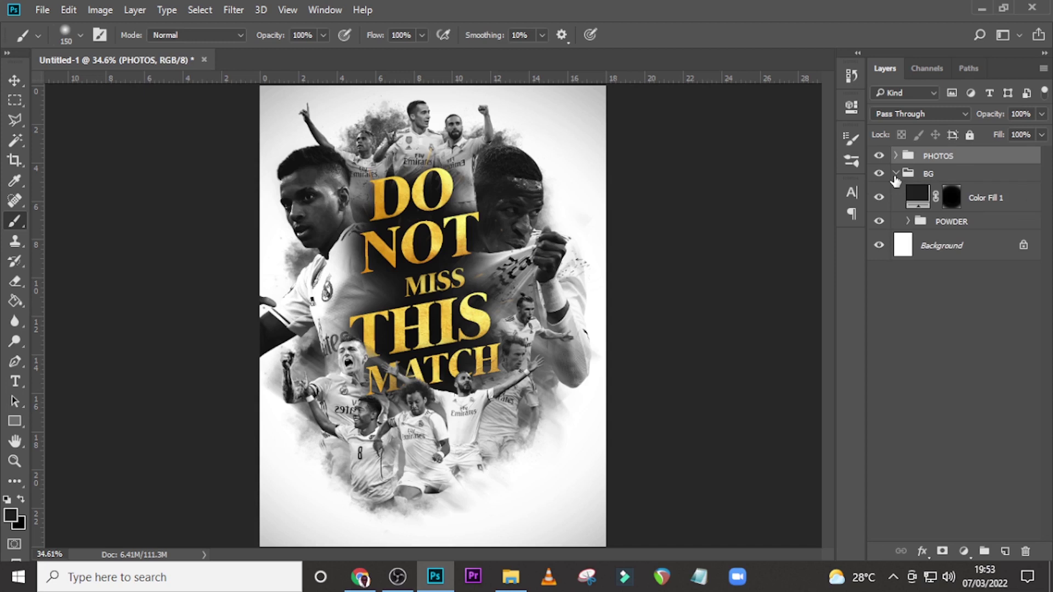
pyautogui.click(907, 223)
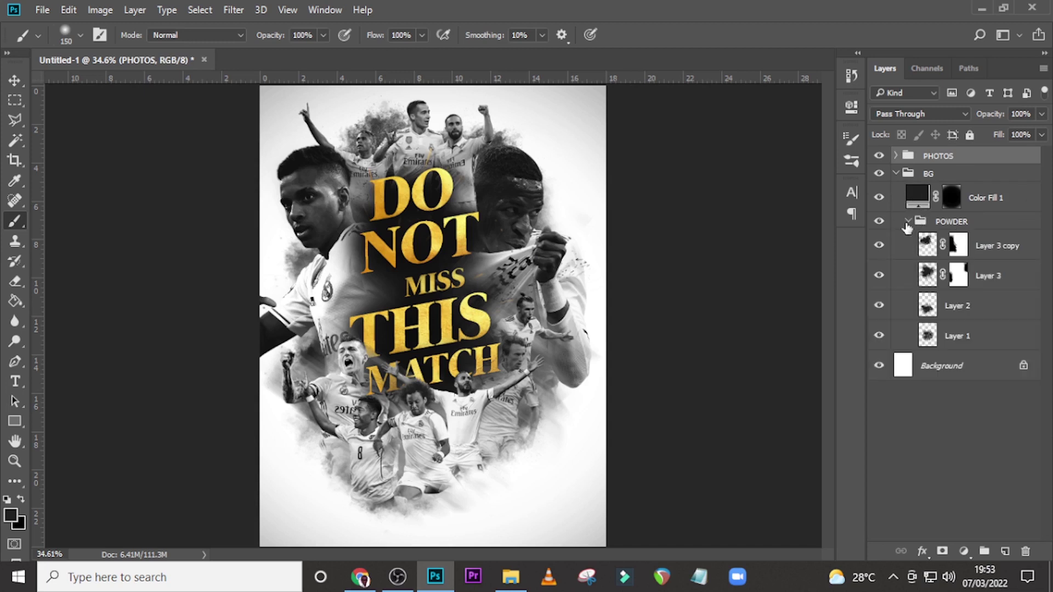
pyautogui.click(880, 247)
pyautogui.click(880, 277)
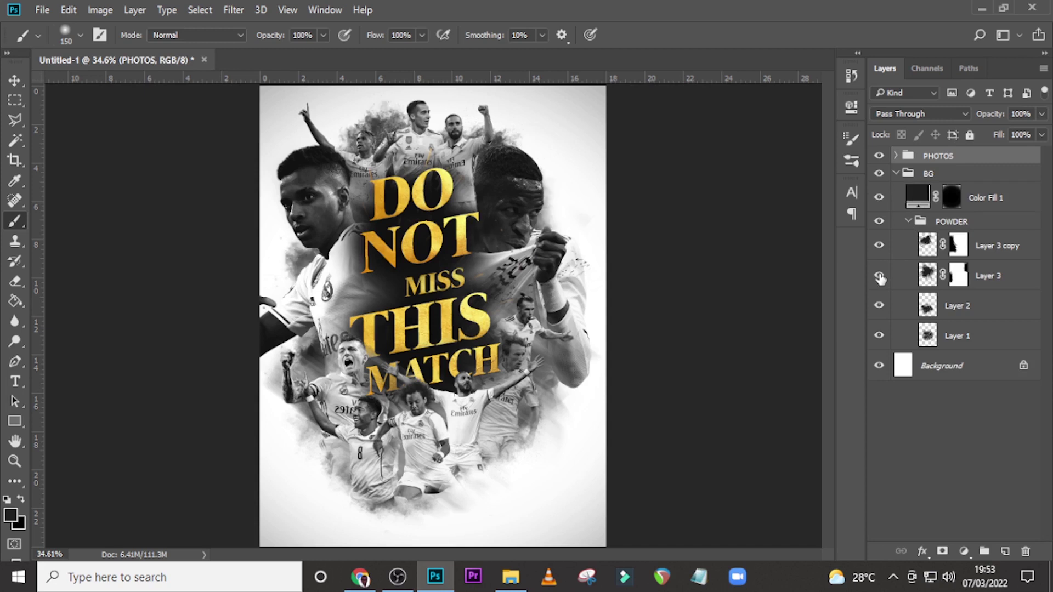
# - Mask out smoke on Layer 3 around the top-left player in black, using the 700 px textured brush reduced to 250 px
pyautogui.click(959, 277)
pyautogui.click(80, 37)
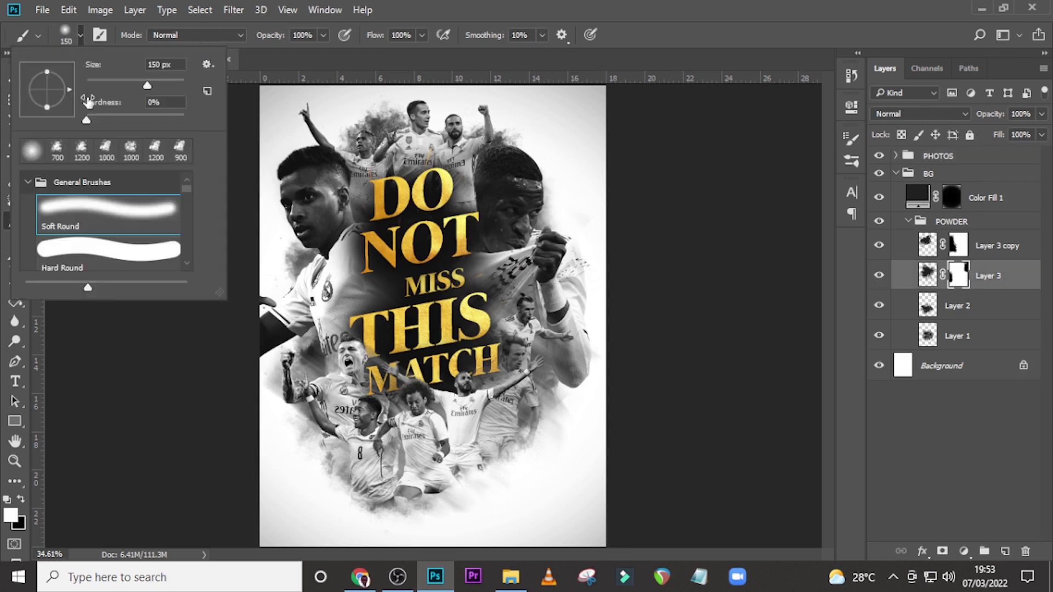
pyautogui.click(58, 152)
pyautogui.click(445, 4)
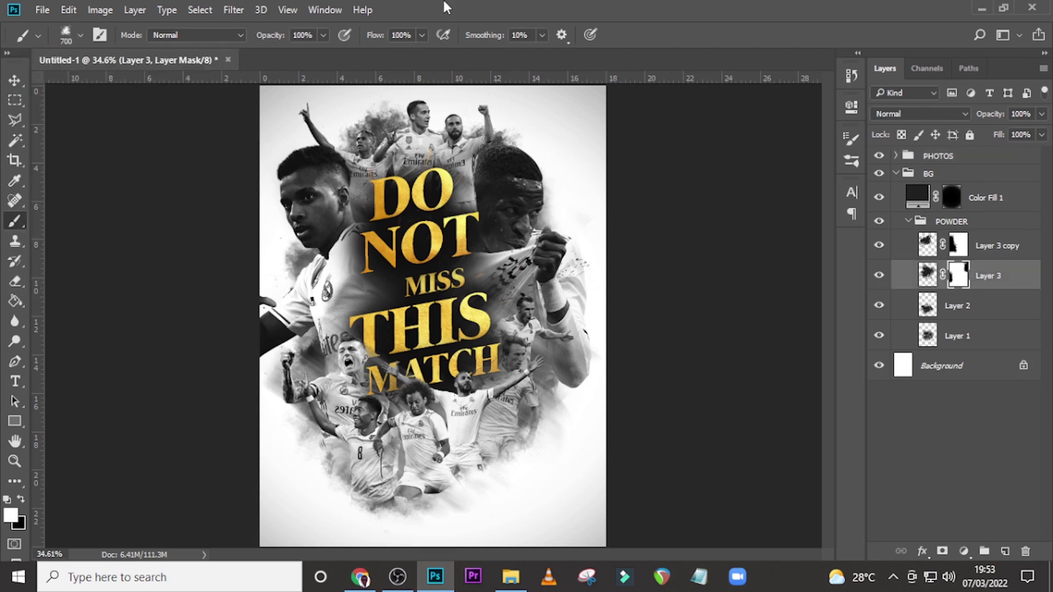
pyautogui.press('[')
pyautogui.press('[')
pyautogui.press('[')
pyautogui.press('[')
pyautogui.press('[')
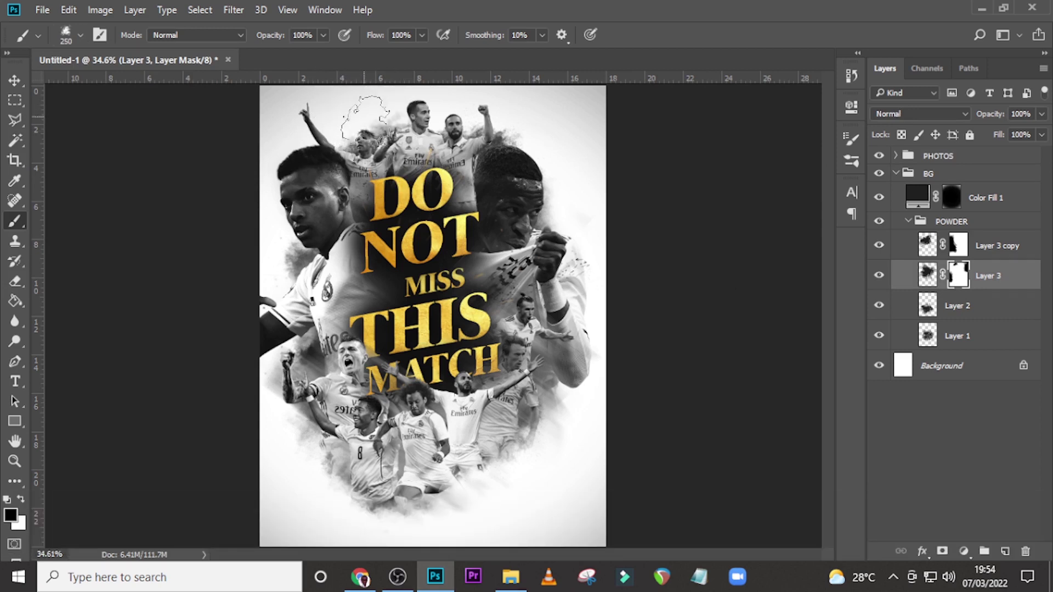
pyautogui.click(383, 131)
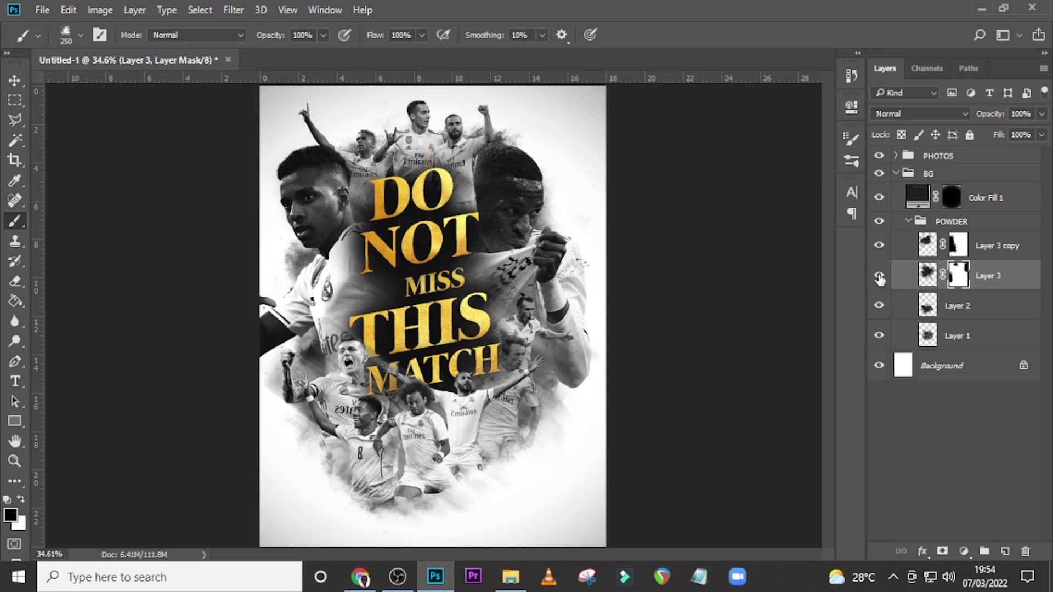
# - Duplicate Layer 1 in the POWDER group, shrink the copy and place it behind the three players above the text
pyautogui.click(880, 306)
pyautogui.click(879, 306)
pyautogui.click(987, 252)
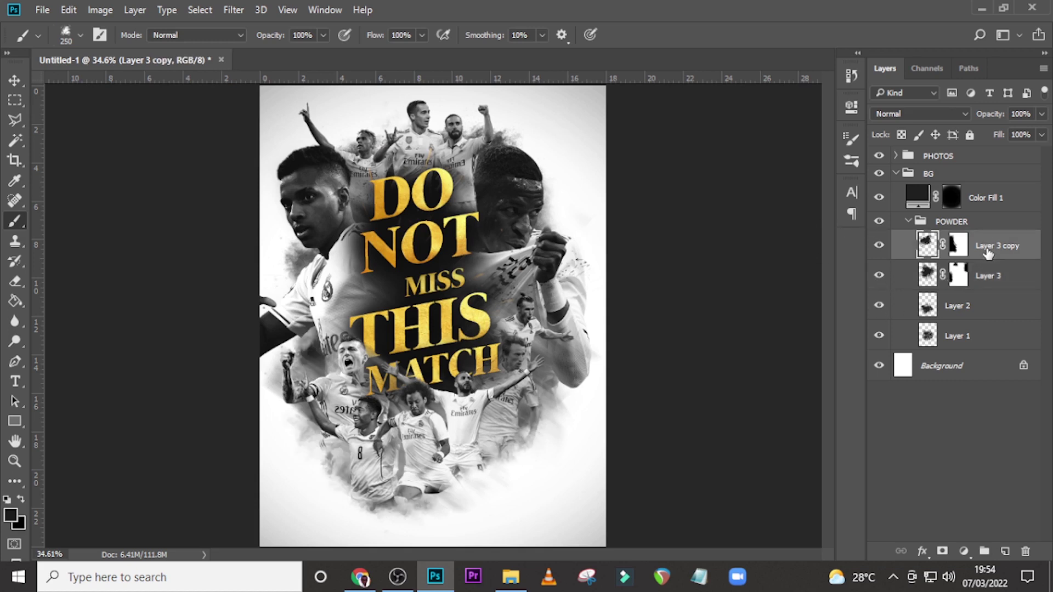
pyautogui.click(957, 340)
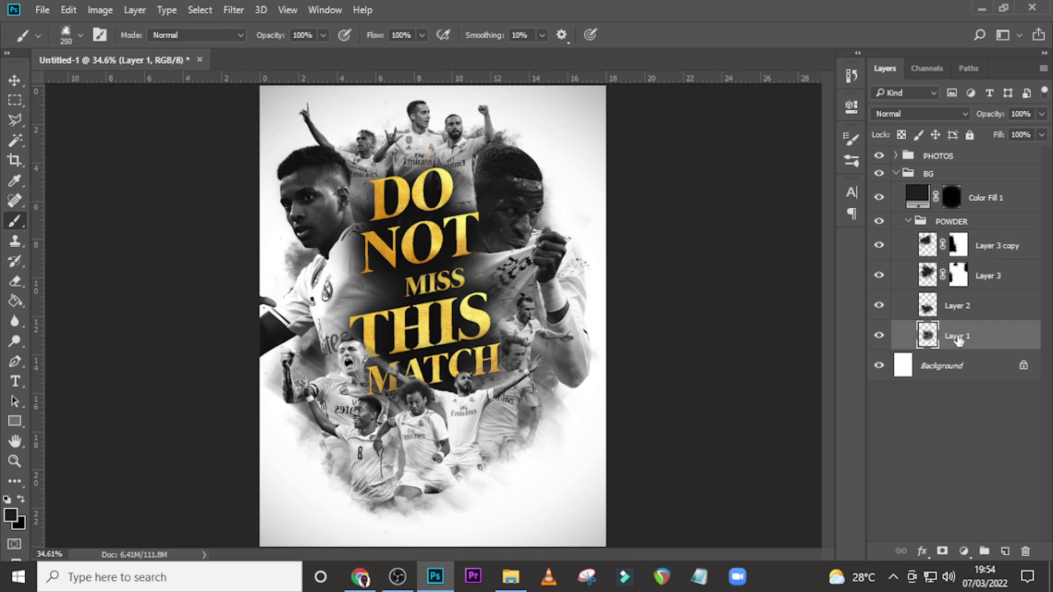
pyautogui.hotkey('ctrl', 'j')
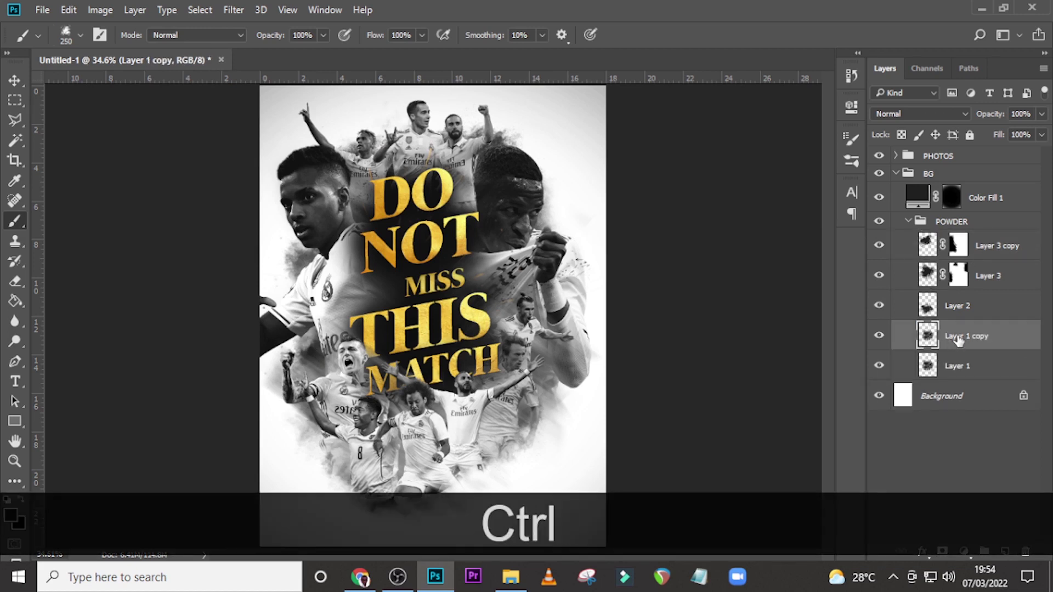
pyautogui.hotkey('ctrl', 't')
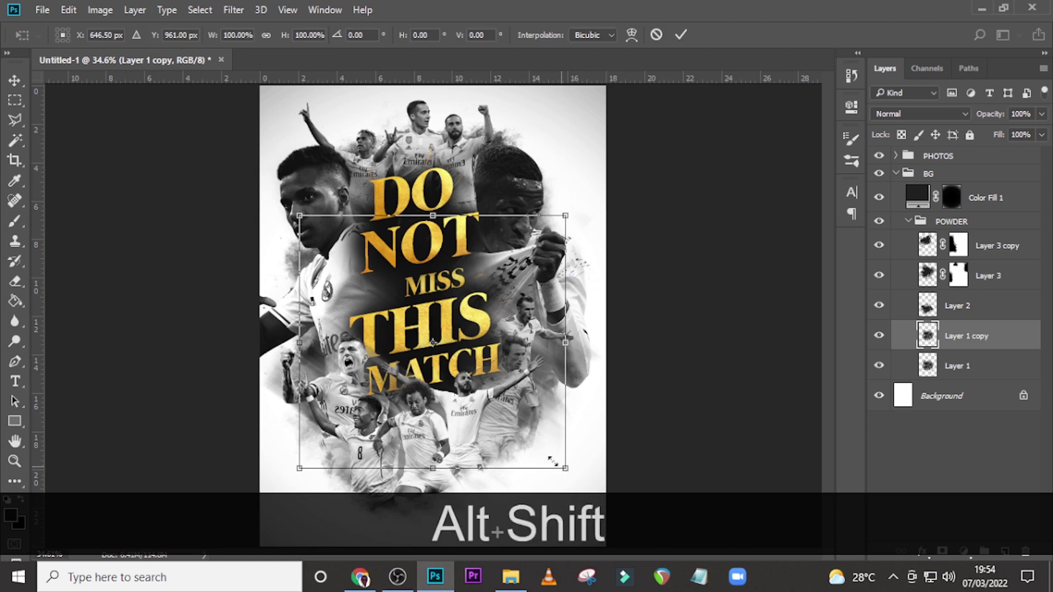
pyautogui.moveTo(559, 465); pyautogui.dragTo(406, 124)
pyautogui.press('Return')
# - Rotate the small Layer 1 copy smoke about 27° behind the top players
pyautogui.press('v')
pyautogui.hotkey('ctrl', 't')
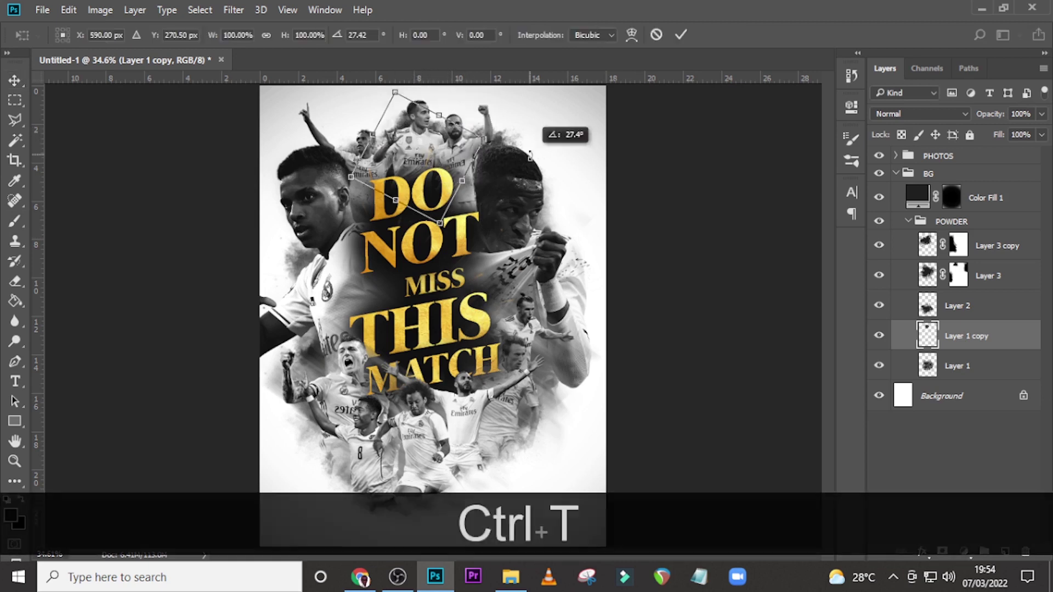
pyautogui.press('Return')
# - Reduce the opacity of Layer 1 copy to 64%
pyautogui.click(964, 253)
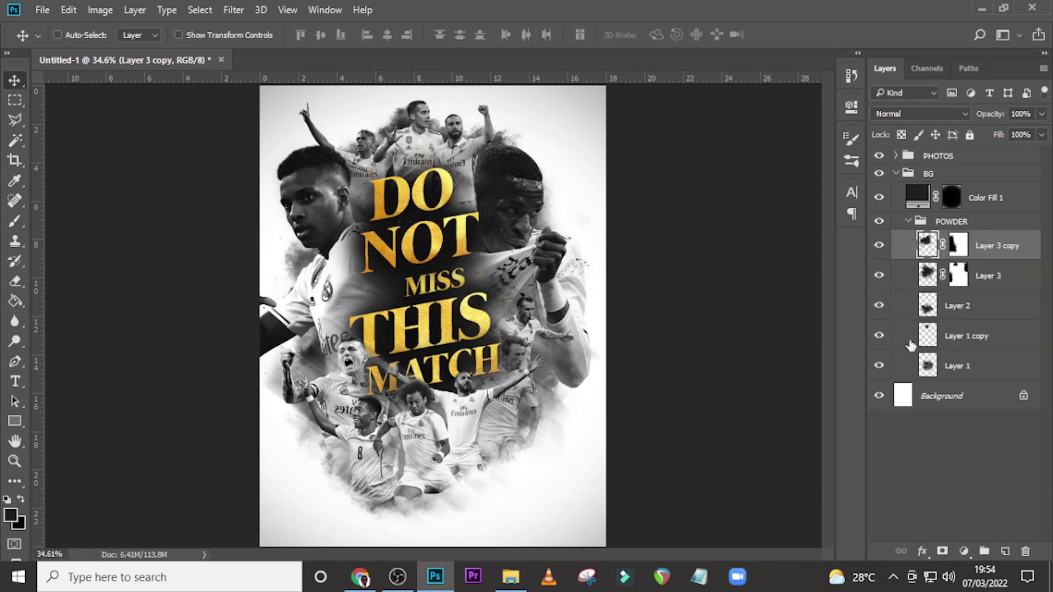
pyautogui.click(952, 341)
pyautogui.click(1041, 114)
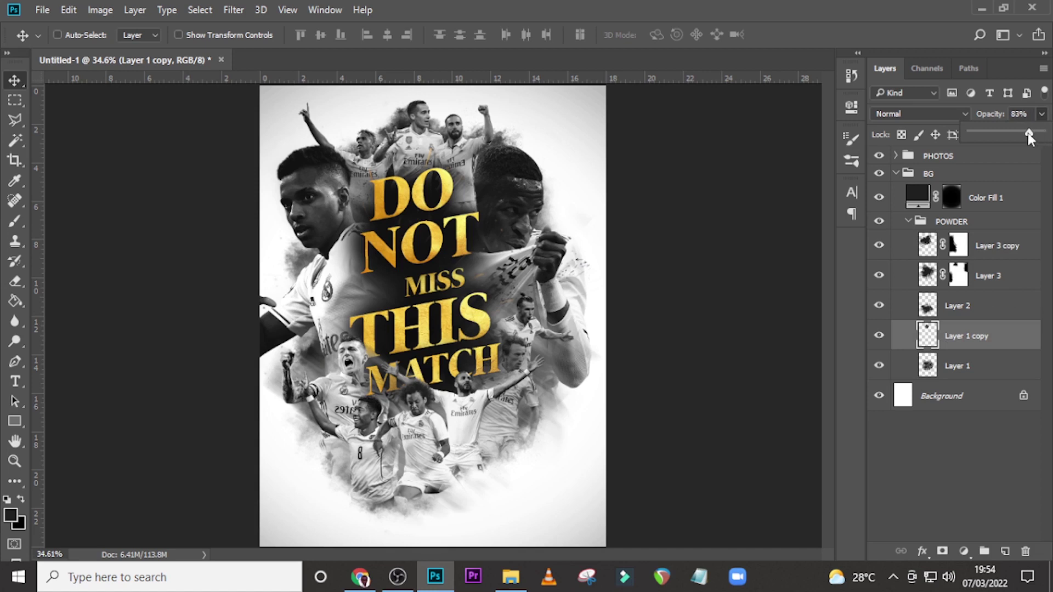
pyautogui.moveTo(1029, 134); pyautogui.dragTo(1021, 134)
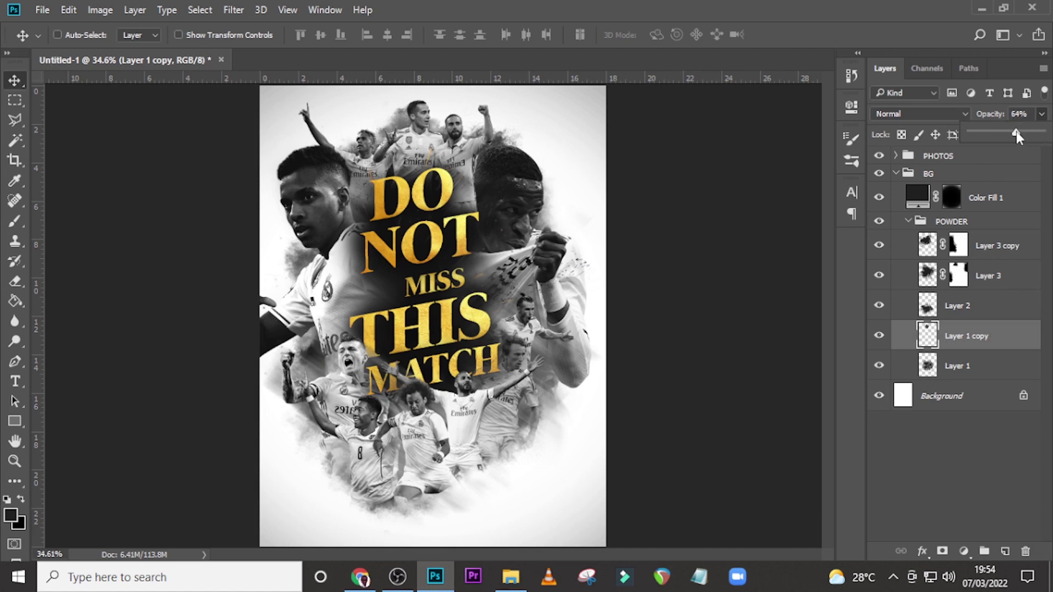
pyautogui.click(1004, 360)
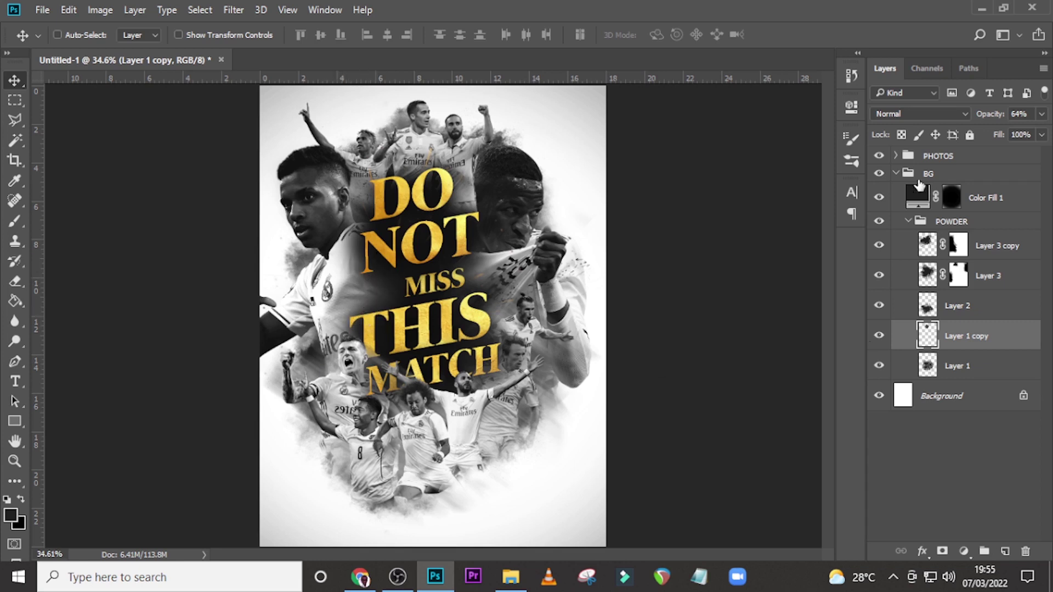
# - Duplicate the upper nuclear-explosion layer in the PHOTOS group and move the copy above the Hue/Saturation layer clipped to P2 copy
pyautogui.click(895, 174)
pyautogui.click(896, 155)
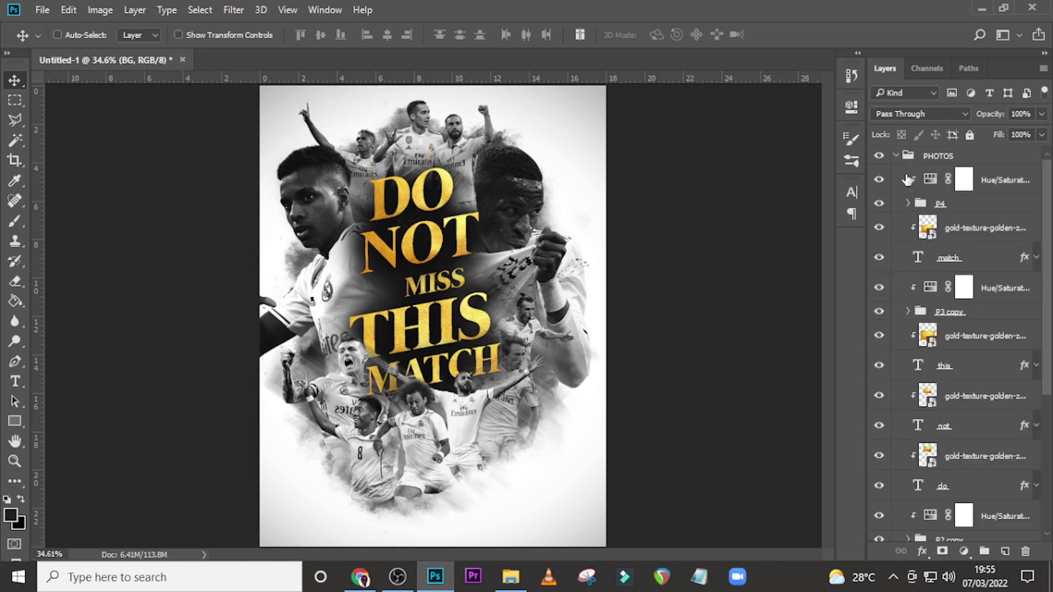
pyautogui.scroll(-5, 940, 378)
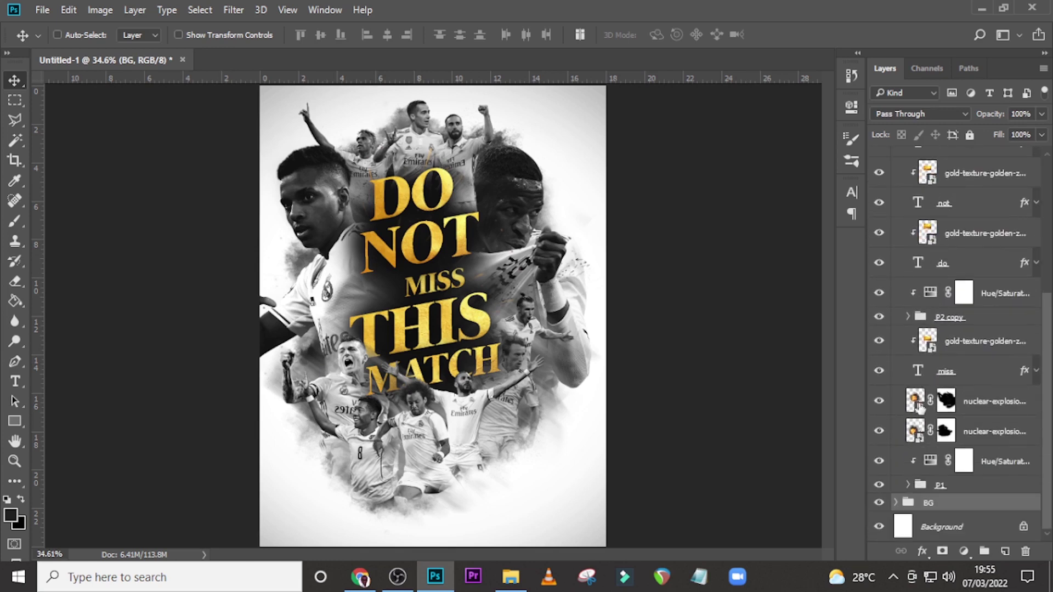
pyautogui.click(920, 407)
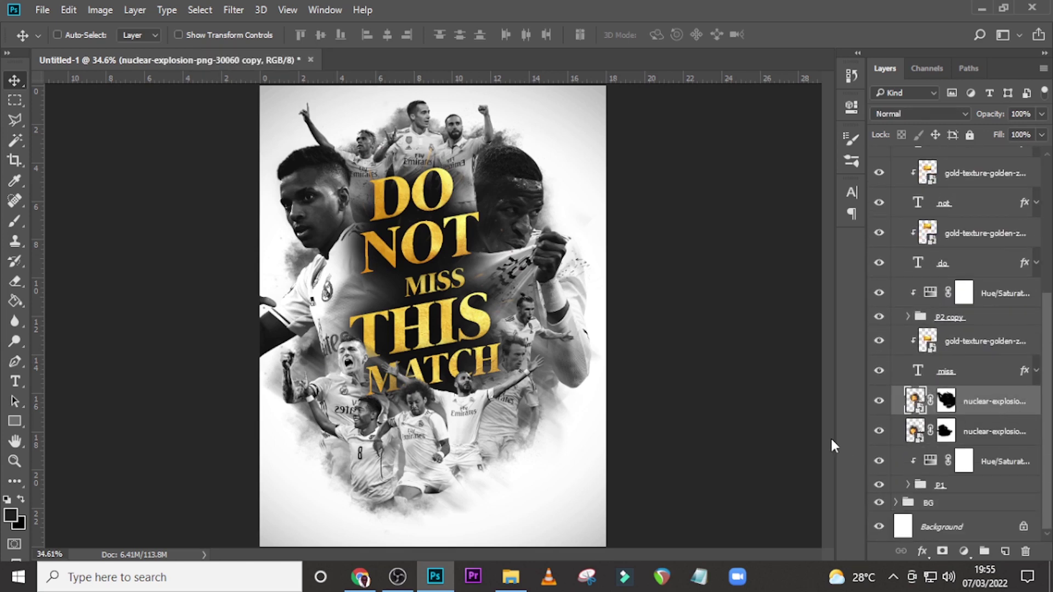
pyautogui.hotkey('ctrl', 'j')
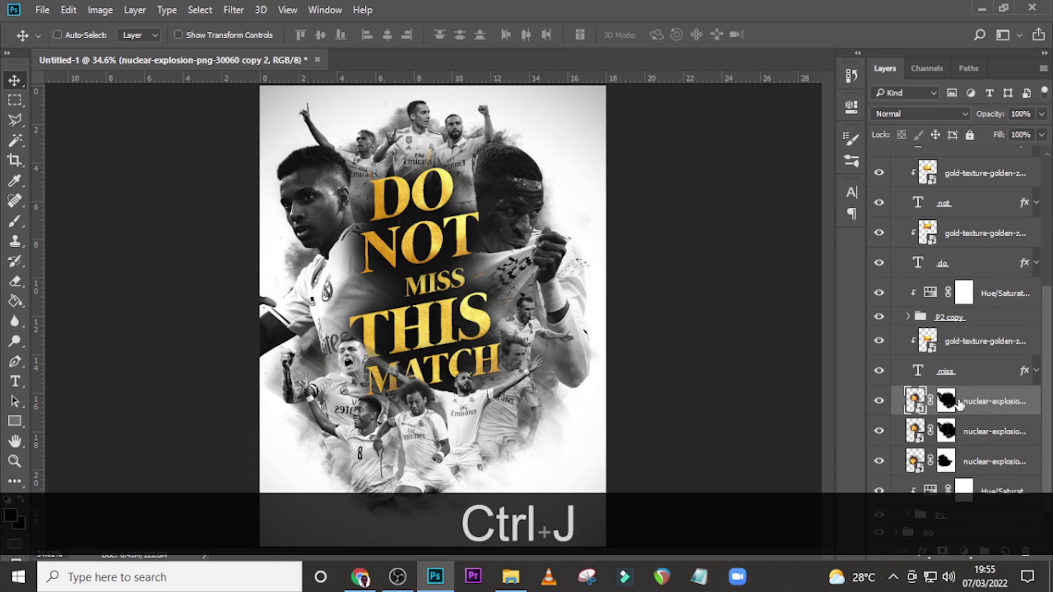
pyautogui.moveTo(977, 404); pyautogui.dragTo(982, 291)
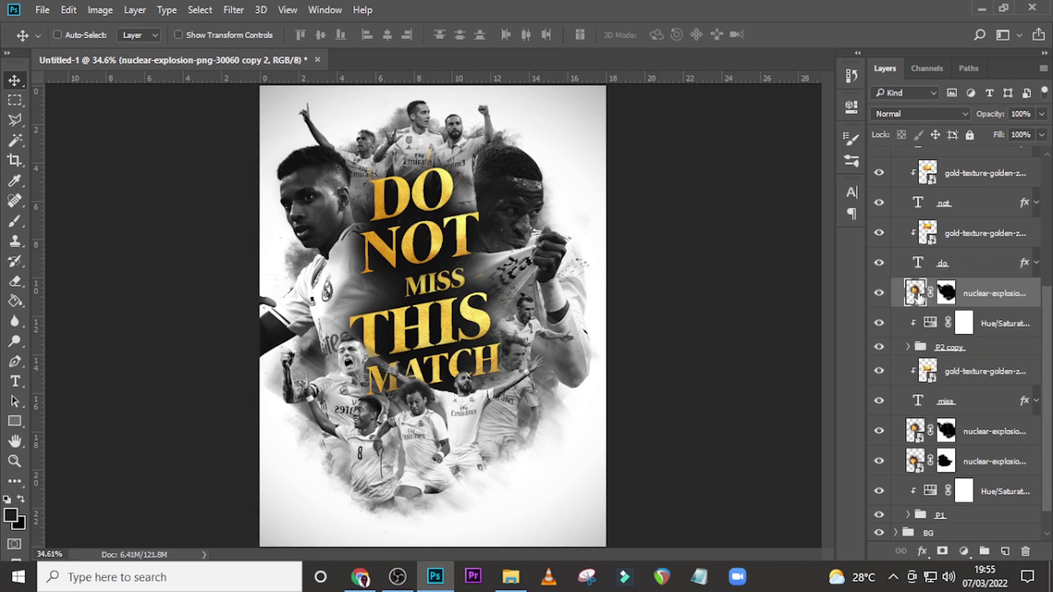
# - Shift the new explosion copy down on the poster and delete its layer mask
pyautogui.press('v')
pyautogui.moveTo(457, 272); pyautogui.dragTo(467, 326)
pyautogui.rightClick(946, 293)
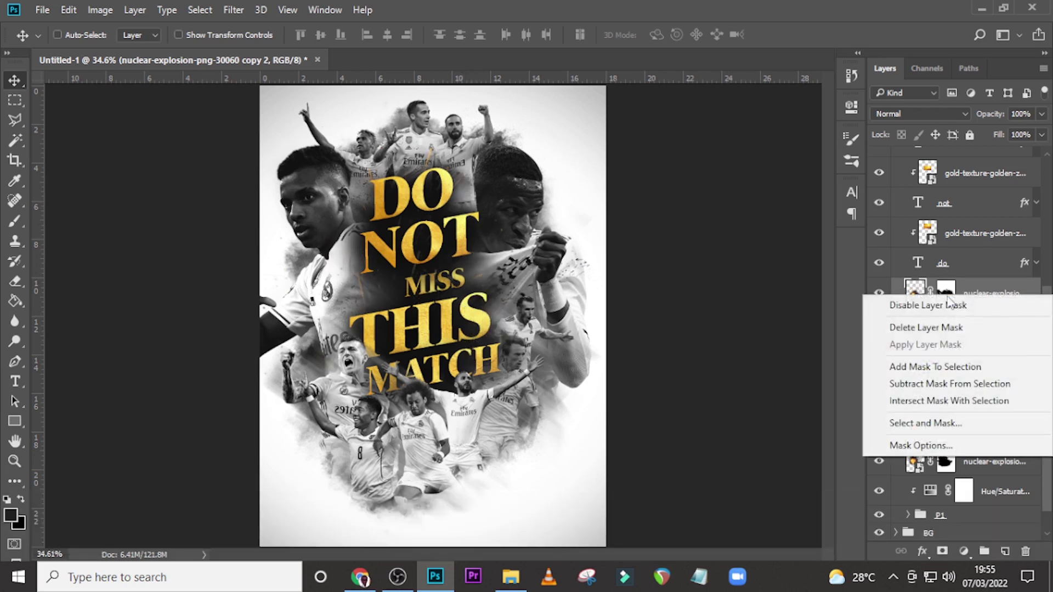
pyautogui.click(910, 327)
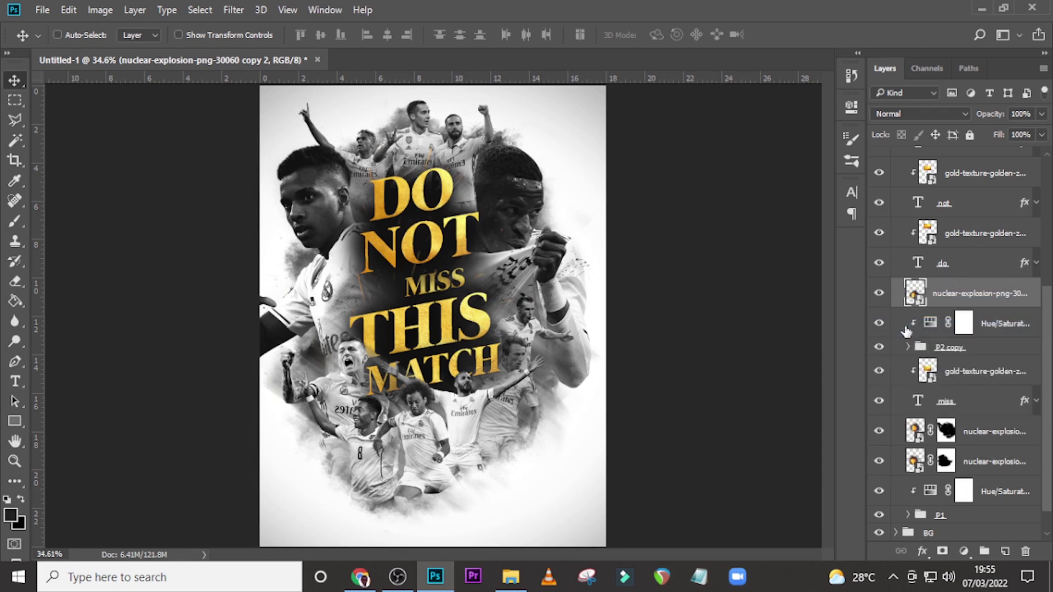
# - Enlarge the explosion copy, rotate it to -132.55° and position its fire behind the players at the poster's lower right
pyautogui.hotkey('ctrl', 't')
pyautogui.moveTo(542, 474); pyautogui.dragTo(585, 426)
pyautogui.moveTo(775, 351); pyautogui.dragTo(433, 379)
pyautogui.moveTo(438, 351); pyautogui.dragTo(453, 339)
pyautogui.moveTo(738, 188); pyautogui.dragTo(718, 406)
pyautogui.moveTo(720, 228); pyautogui.dragTo(726, 340)
pyautogui.moveTo(682, 234); pyautogui.dragTo(689, 237)
pyautogui.moveTo(686, 105); pyautogui.dragTo(724, 233)
pyautogui.moveTo(445, 211); pyautogui.dragTo(481, 298)
pyautogui.moveTo(453, 295); pyautogui.dragTo(469, 294)
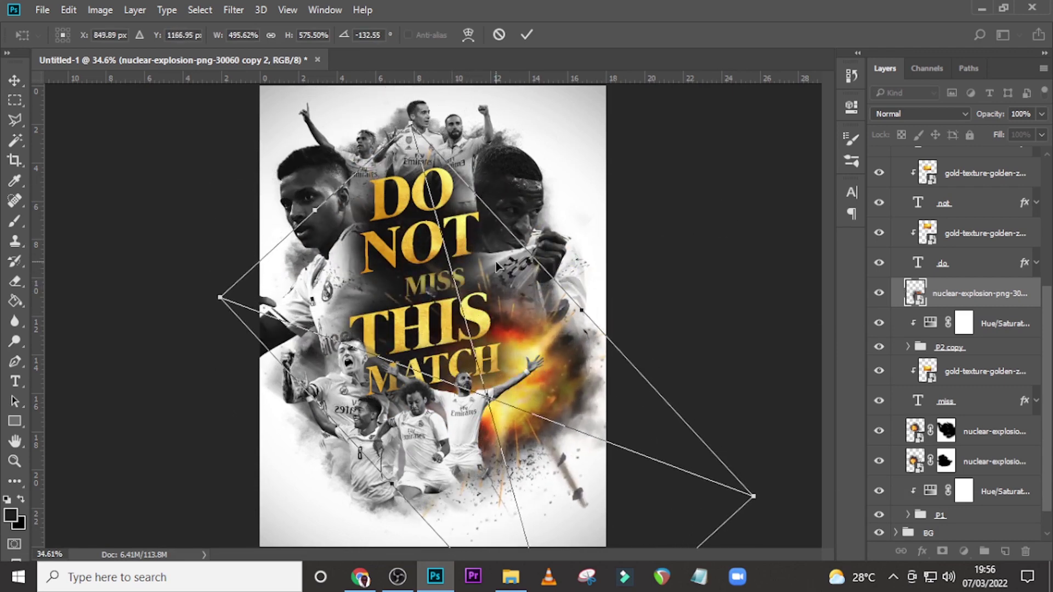
pyautogui.press('Return')
# - Apply the transform of the enlarged explosion copy
pyautogui.click(15, 120)
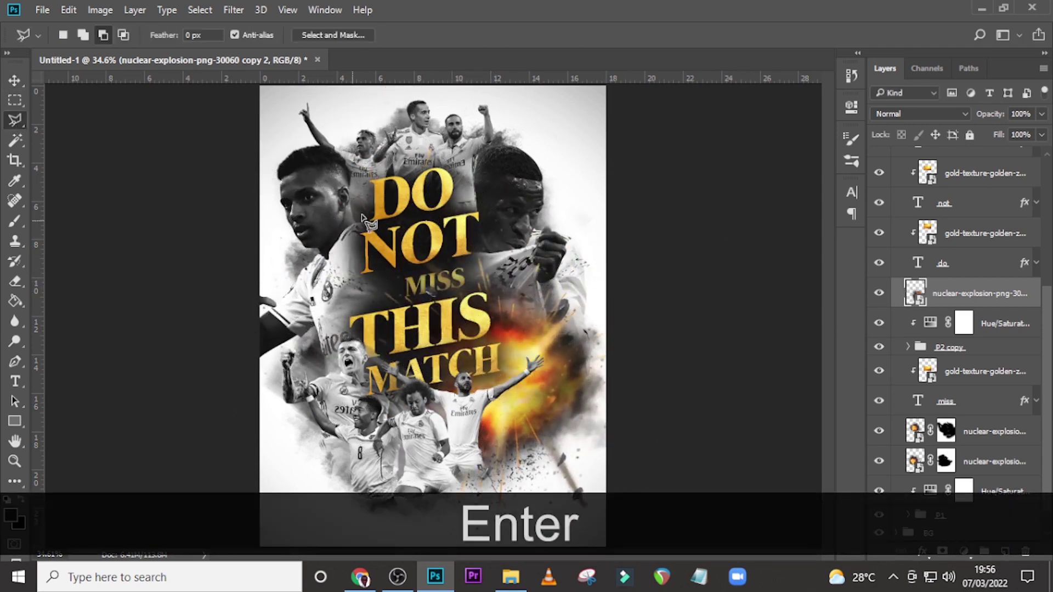
pyautogui.moveTo(387, 189)
pyautogui.mouseDown()
pyautogui.moveTo(399, 324)
pyautogui.moveTo(366, 368)
pyautogui.moveTo(362, 395)
pyautogui.moveTo(392, 466)
pyautogui.moveTo(466, 503)
pyautogui.moveTo(470, 522)
pyautogui.moveTo(527, 481)
pyautogui.moveTo(534, 459)
pyautogui.moveTo(585, 438)
pyautogui.moveTo(575, 541)
pyautogui.moveTo(601, 522)
pyautogui.moveTo(637, 451)
pyautogui.moveTo(638, 279)
pyautogui.moveTo(554, 189)
pyautogui.moveTo(460, 157)
pyautogui.moveTo(374, 174)
pyautogui.moveTo(380, 327)
pyautogui.moveTo(346, 387)
pyautogui.moveTo(343, 415)
pyautogui.moveTo(370, 475)
pyautogui.mouseUp()
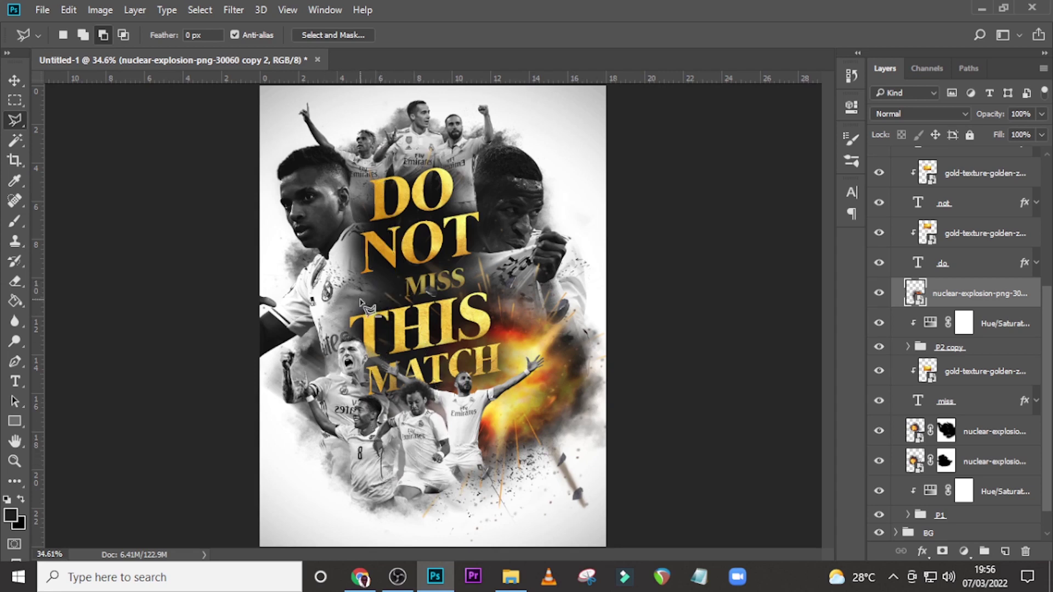
pyautogui.click(942, 552)
pyautogui.press('b')
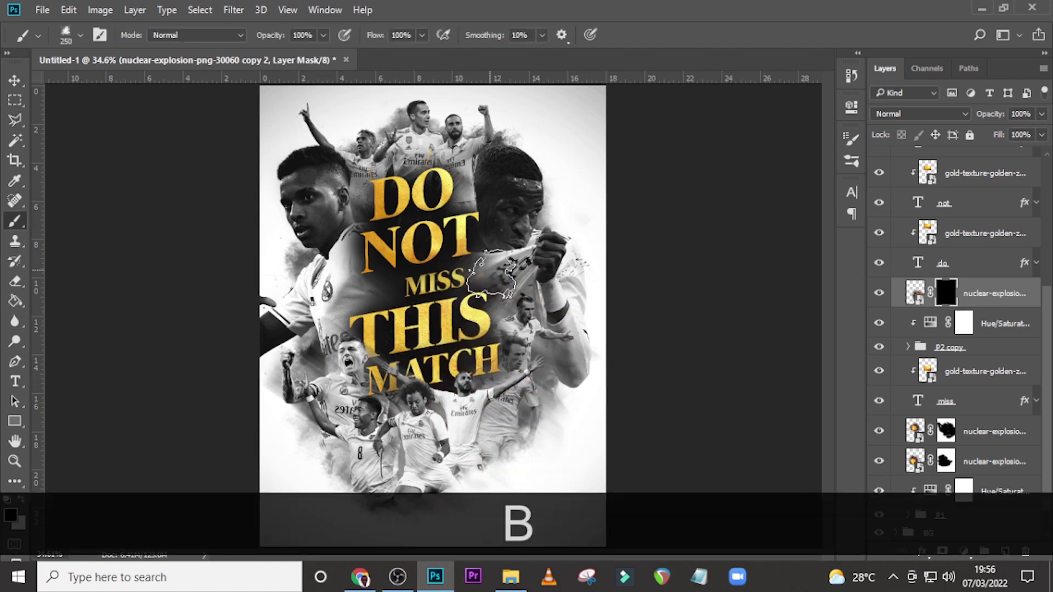
pyautogui.press(']')
pyautogui.press(']')
pyautogui.press(']')
pyautogui.press(']')
pyautogui.press(']')
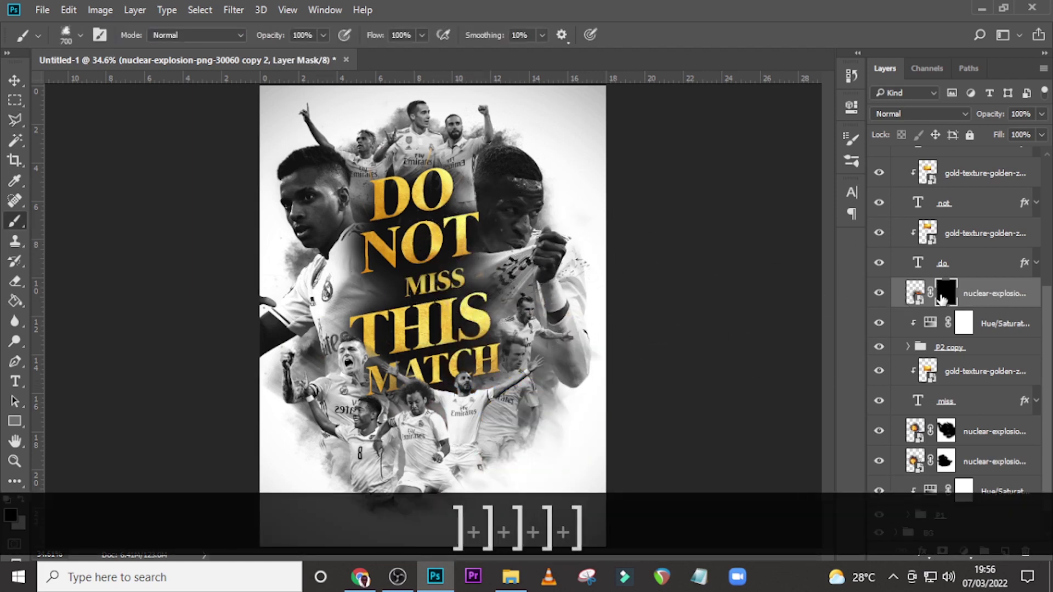
pyautogui.press('ctrl')
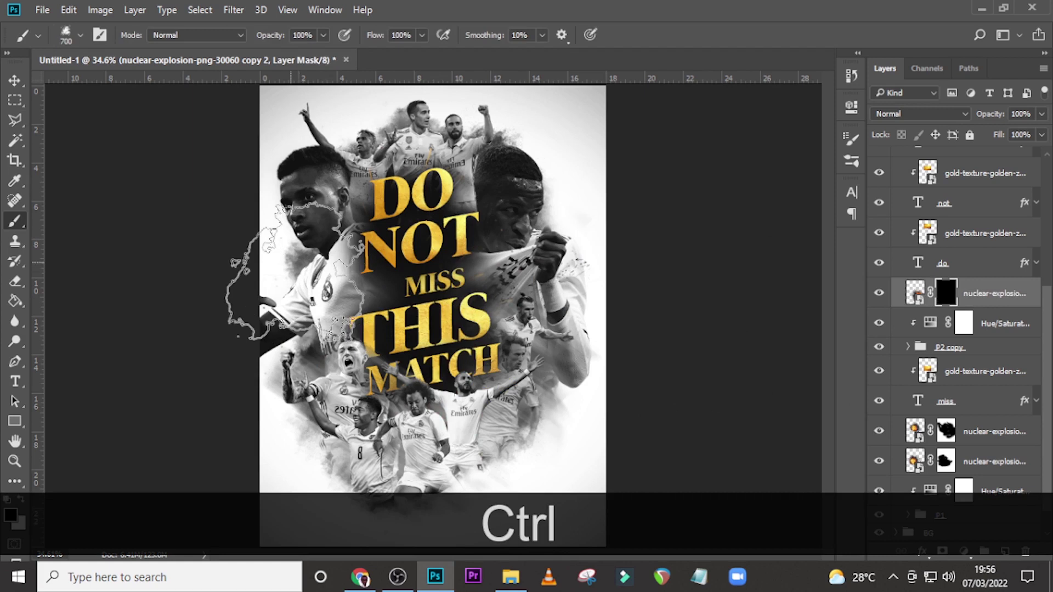
pyautogui.click(71, 39)
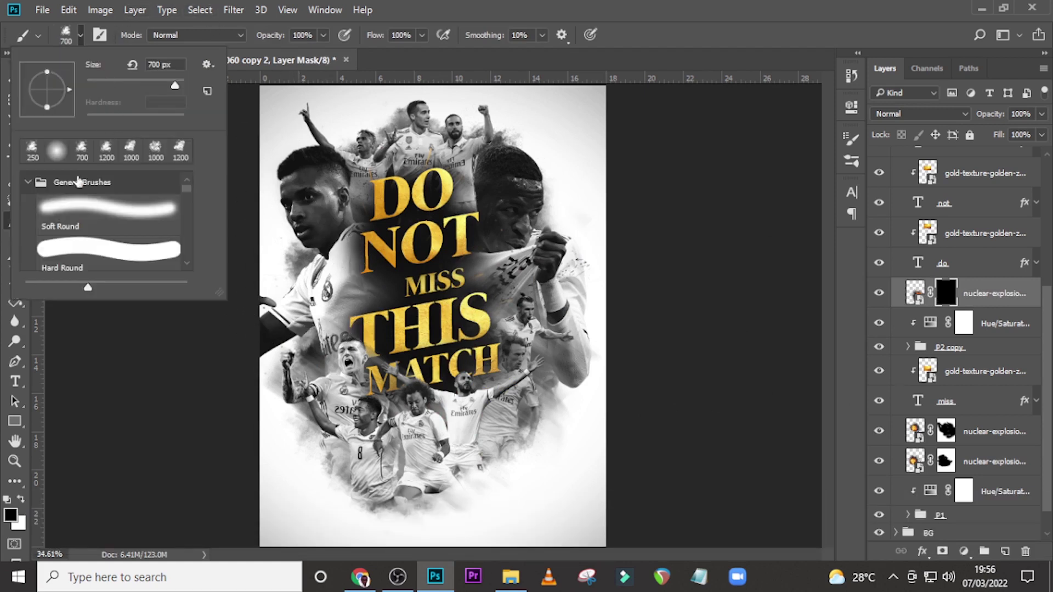
pyautogui.hotkey('ctrl', 'alt', 'z')
pyautogui.hotkey('ctrl', 'alt', 'z')
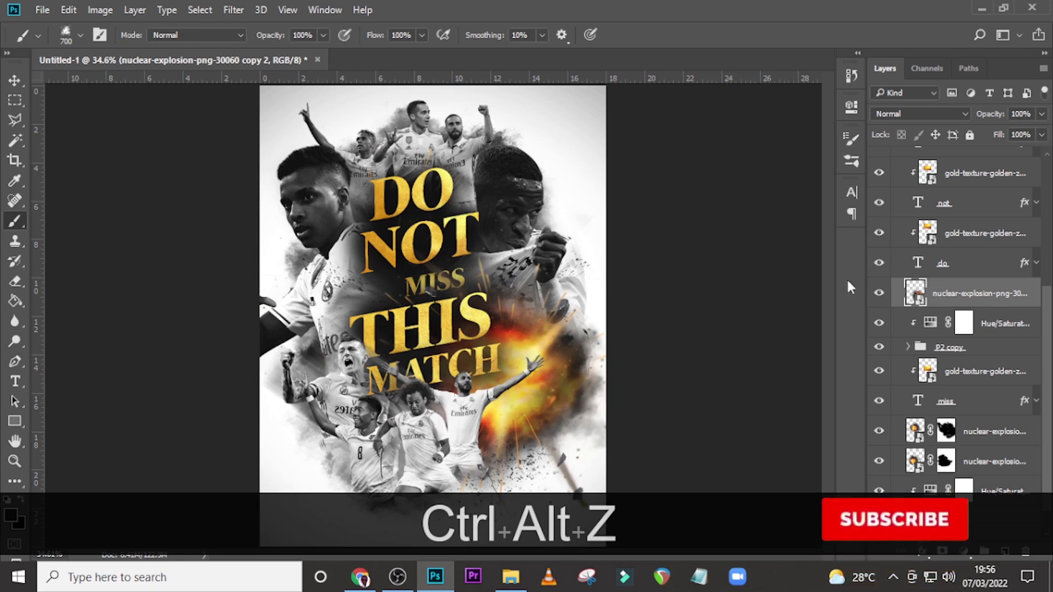
# - Set the foreground colour to ffffff and give the explosion copy a layer mask inverted to black
pyautogui.click(10, 516)
pyautogui.write('ffffff')
pyautogui.click(973, 281)
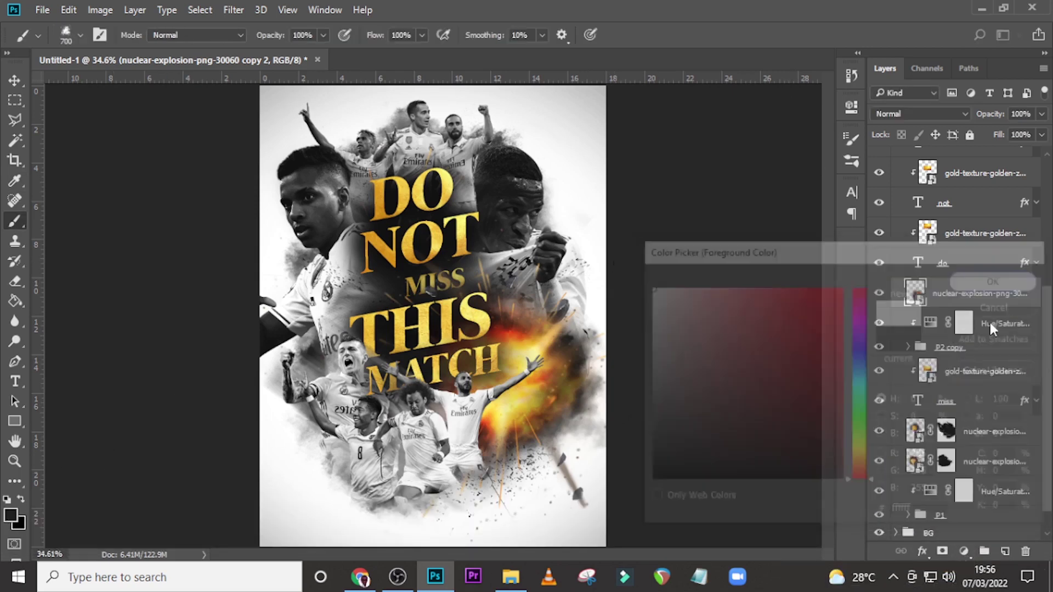
pyautogui.click(944, 554)
pyautogui.hotkey('ctrl', 'i')
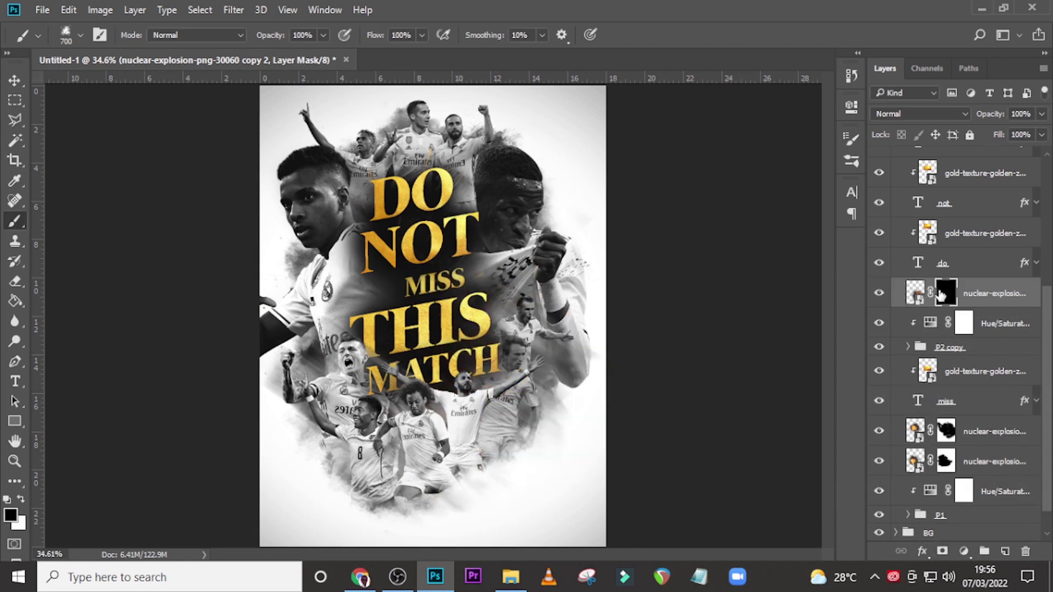
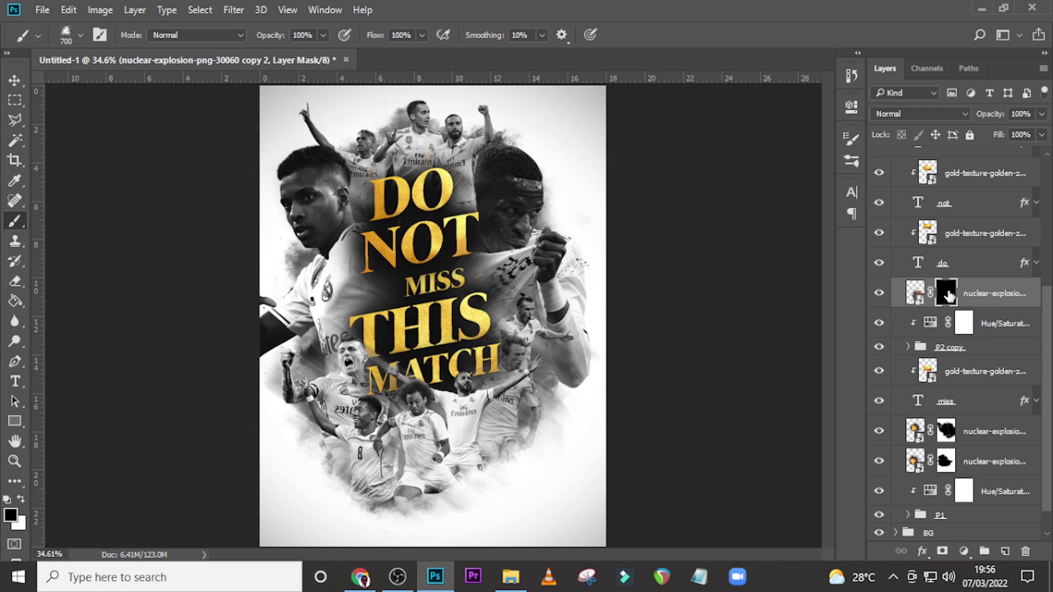
# - With a white 250 px soft brush, paint on the explosion's mask to reveal debris around the large left player's shirt and arm
pyautogui.click(80, 39)
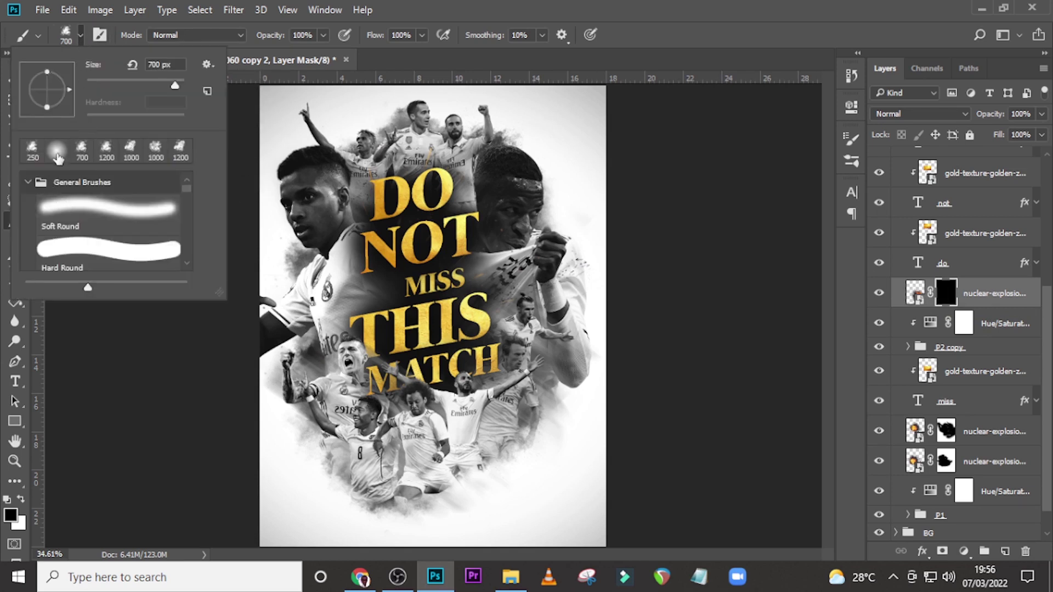
pyautogui.click(58, 158)
pyautogui.click(437, 6)
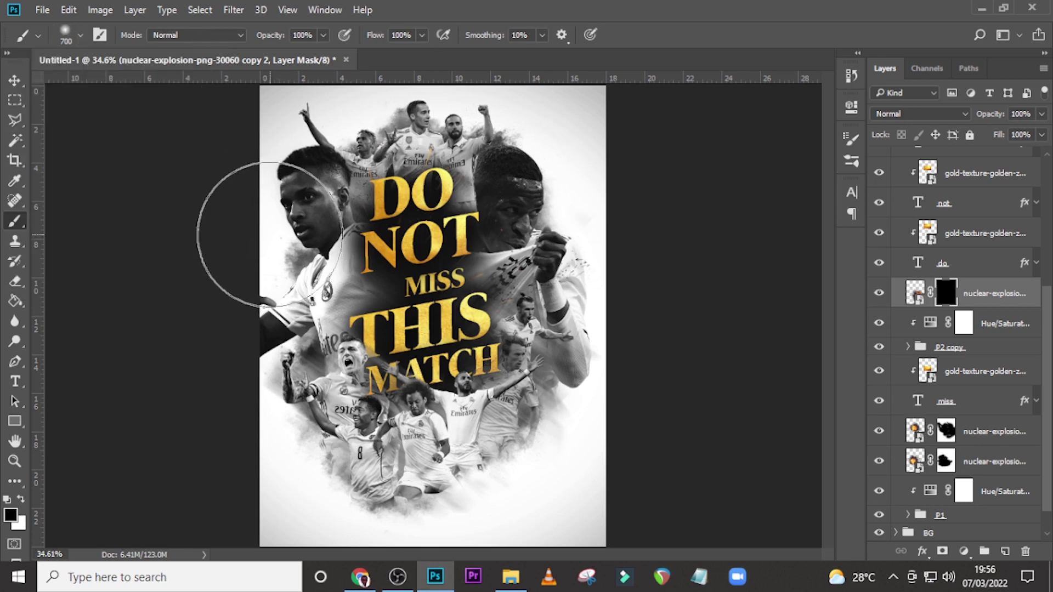
pyautogui.press('[')
pyautogui.press('[')
pyautogui.press('[')
pyautogui.press('[')
pyautogui.press('[')
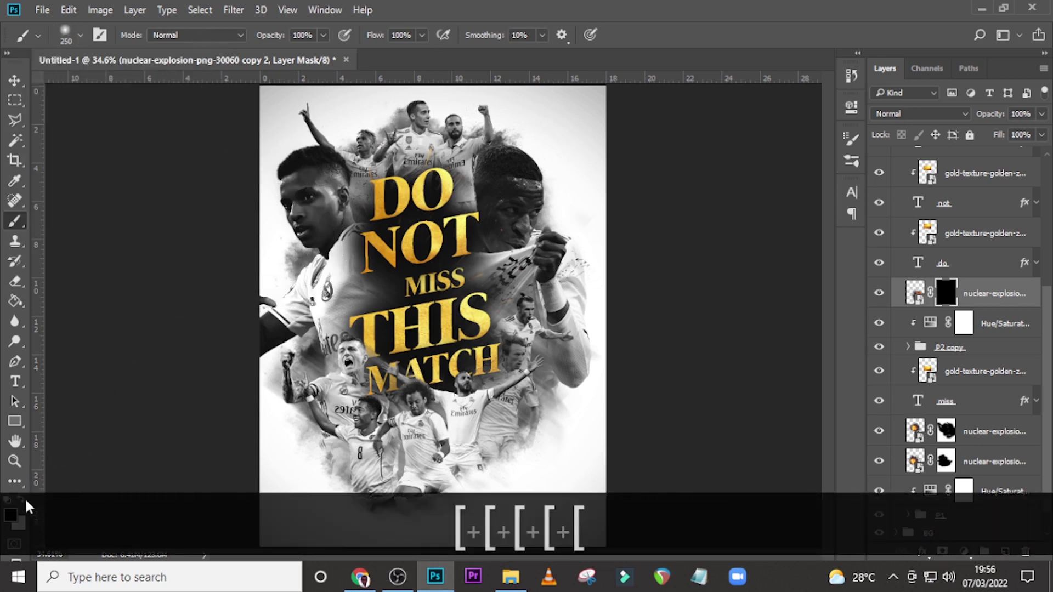
pyautogui.click(22, 499)
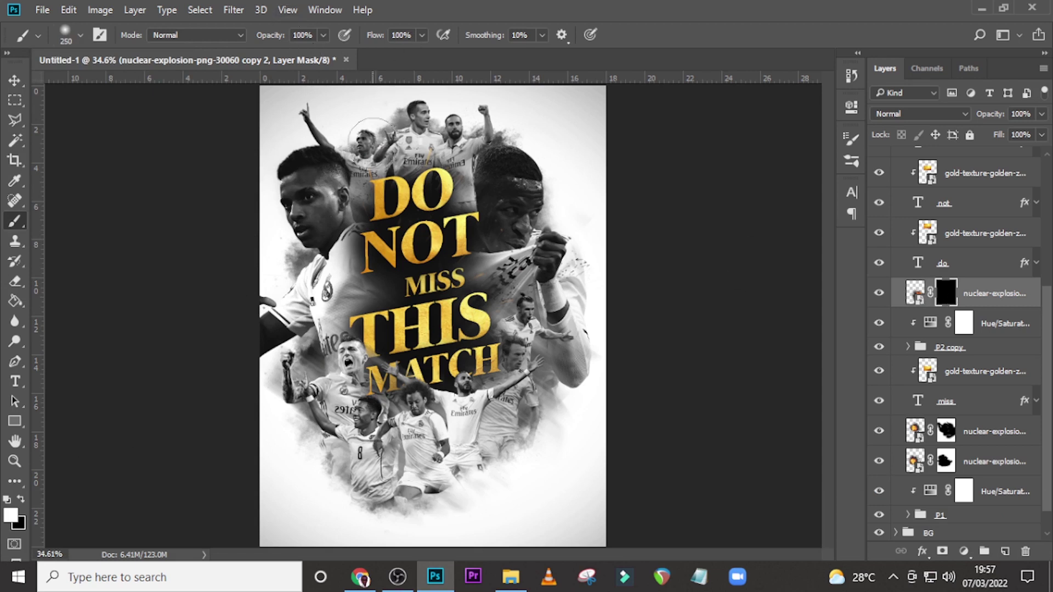
pyautogui.moveTo(274, 236)
pyautogui.mouseDown()
pyautogui.moveTo(290, 258)
pyautogui.moveTo(322, 266)
pyautogui.mouseUp()
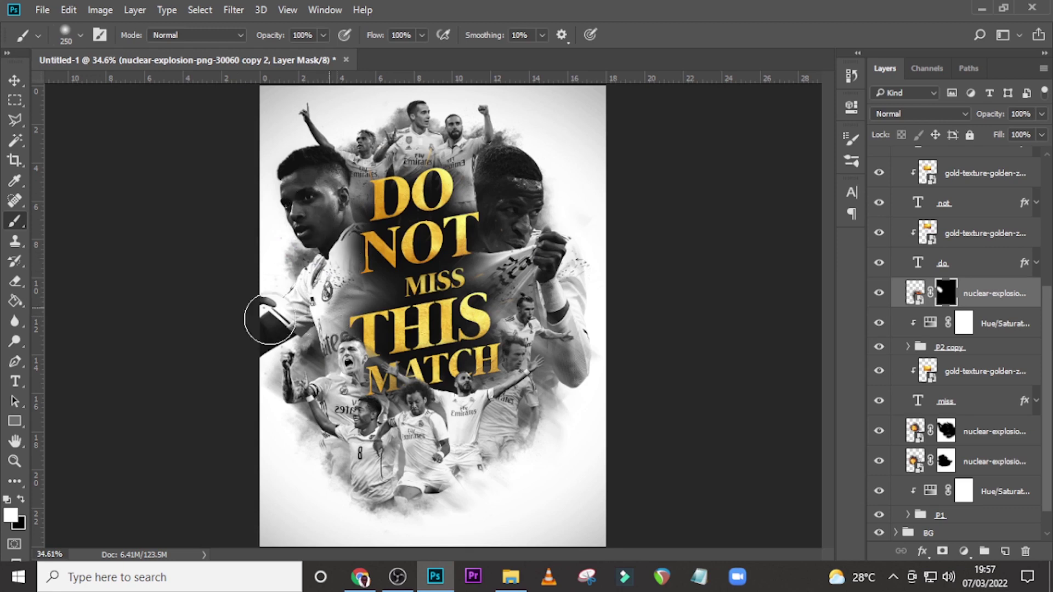
pyautogui.moveTo(270, 320)
pyautogui.mouseDown()
pyautogui.moveTo(310, 326)
pyautogui.moveTo(341, 312)
pyautogui.moveTo(360, 294)
pyautogui.moveTo(338, 282)
pyautogui.moveTo(371, 294)
pyautogui.moveTo(339, 285)
pyautogui.moveTo(360, 283)
pyautogui.moveTo(337, 246)
pyautogui.moveTo(385, 269)
pyautogui.moveTo(351, 237)
pyautogui.moveTo(361, 265)
pyautogui.moveTo(321, 232)
pyautogui.moveTo(276, 255)
pyautogui.moveTo(329, 343)
pyautogui.moveTo(274, 345)
pyautogui.mouseUp()
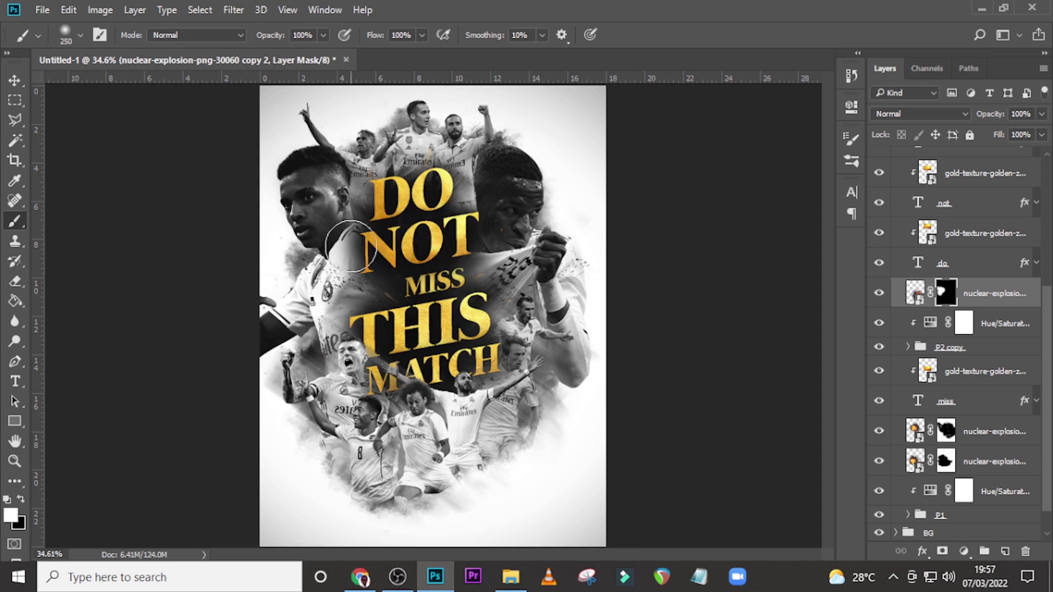
# - Duplicate the masked explosion layer and delete the layer mask of the new copy
pyautogui.click(982, 297)
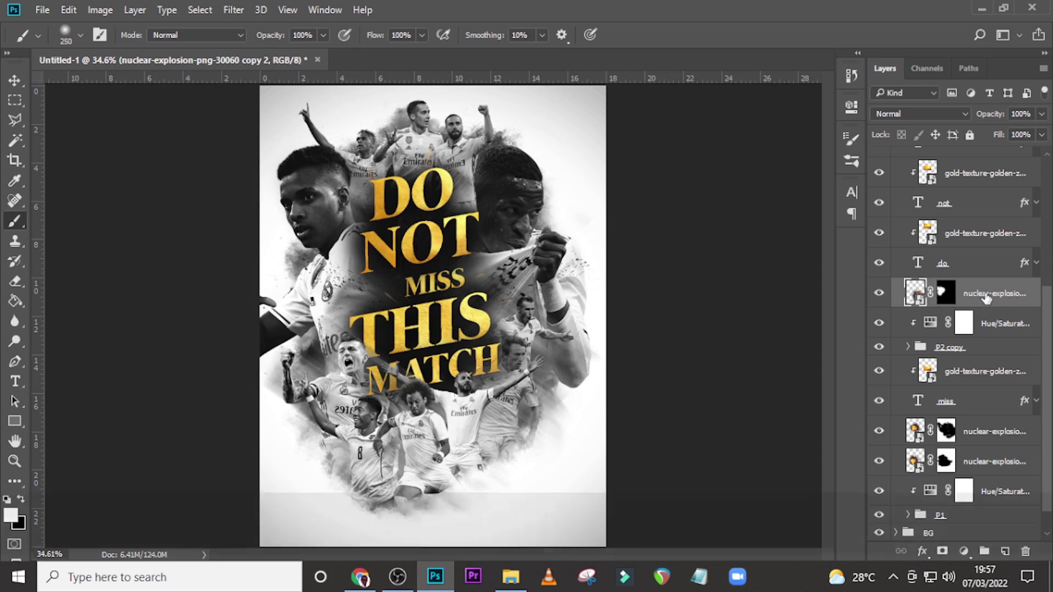
pyautogui.hotkey('ctrl', 'j')
pyautogui.rightClick(943, 296)
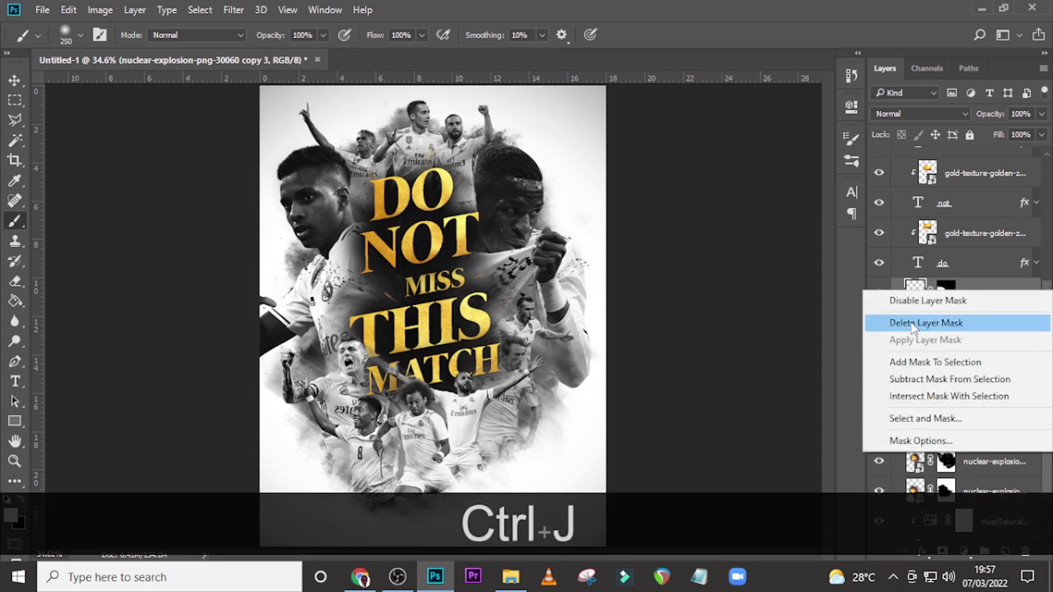
pyautogui.click(927, 323)
# - Rotate the new explosion copy and move its blast behind the MATCH lettering and lower players
pyautogui.hotkey('ctrl', 't')
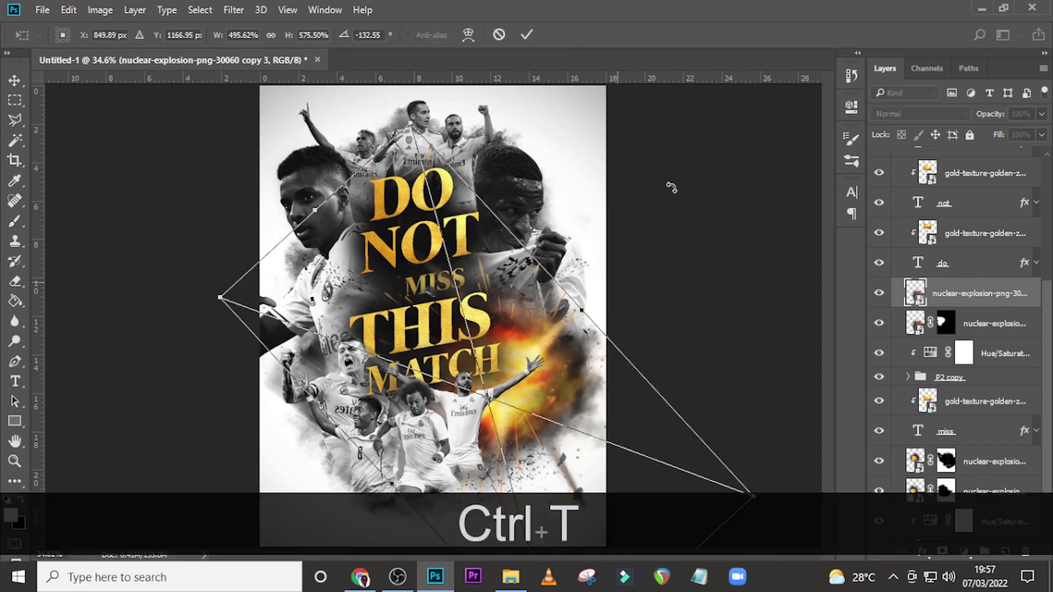
pyautogui.moveTo(670, 188); pyautogui.dragTo(513, 170)
pyautogui.moveTo(532, 426); pyautogui.dragTo(504, 380)
pyautogui.moveTo(663, 220); pyautogui.dragTo(677, 242)
pyautogui.moveTo(529, 376); pyautogui.dragTo(475, 397)
pyautogui.press('Return')
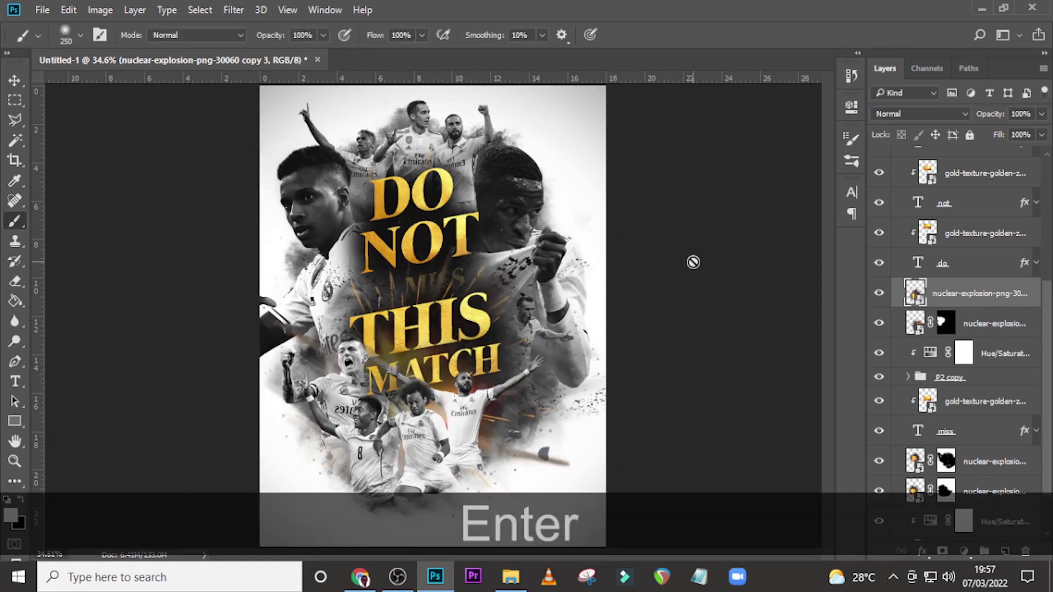
# - Add a layer mask to the rotated explosion and paint it black with a 100 px soft brush around MISS and the left player's shirt
pyautogui.click(942, 553)
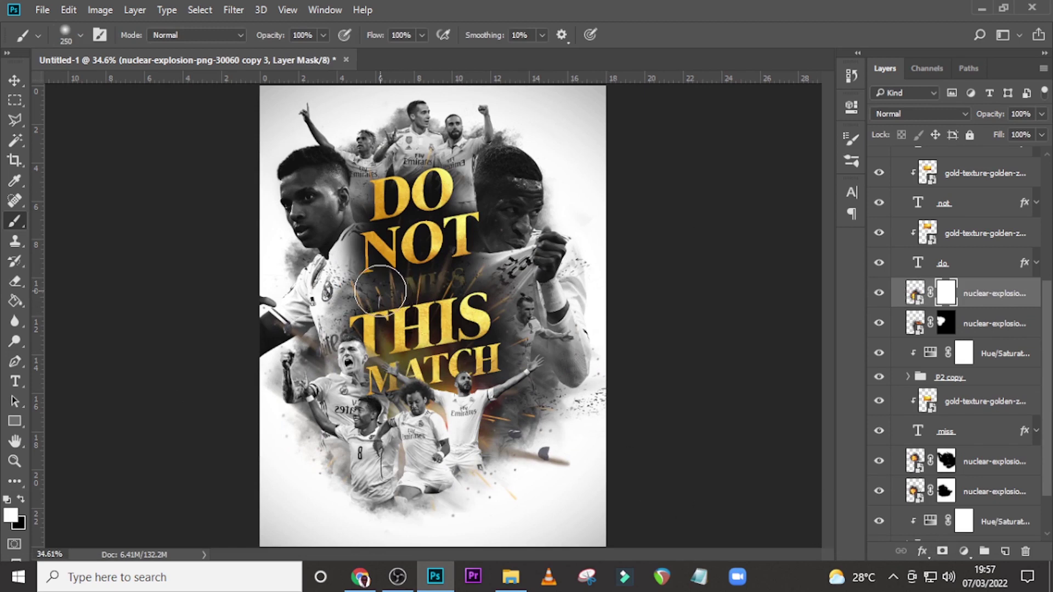
pyautogui.press('[')
pyautogui.press('[')
pyautogui.press('[')
pyautogui.press('[')
pyautogui.press('[')
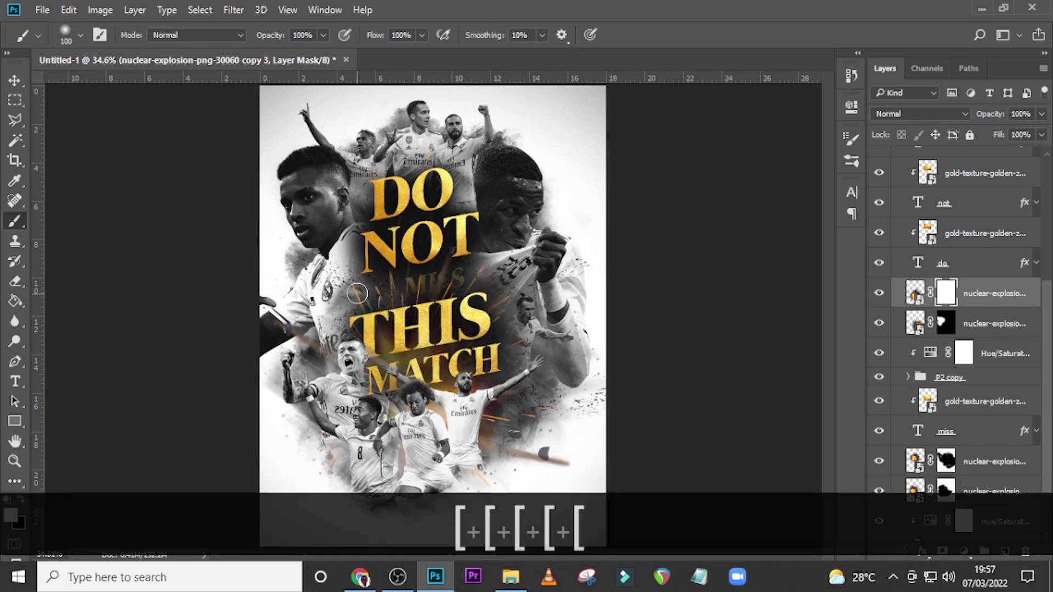
pyautogui.press('x')
pyautogui.moveTo(356, 289)
pyautogui.mouseDown()
pyautogui.moveTo(393, 323)
pyautogui.moveTo(296, 336)
pyautogui.mouseUp()
# - Mask out the remaining explosion over the lettering, lower players and right side with black 300 px and 175 px soft brush strokes
pyautogui.press(']')
pyautogui.press(']')
pyautogui.press(']')
pyautogui.press(']')
pyautogui.press(']')
pyautogui.press(']')
pyautogui.press(']')
pyautogui.press(']')
pyautogui.press(']')
pyautogui.moveTo(493, 340); pyautogui.dragTo(494, 461)
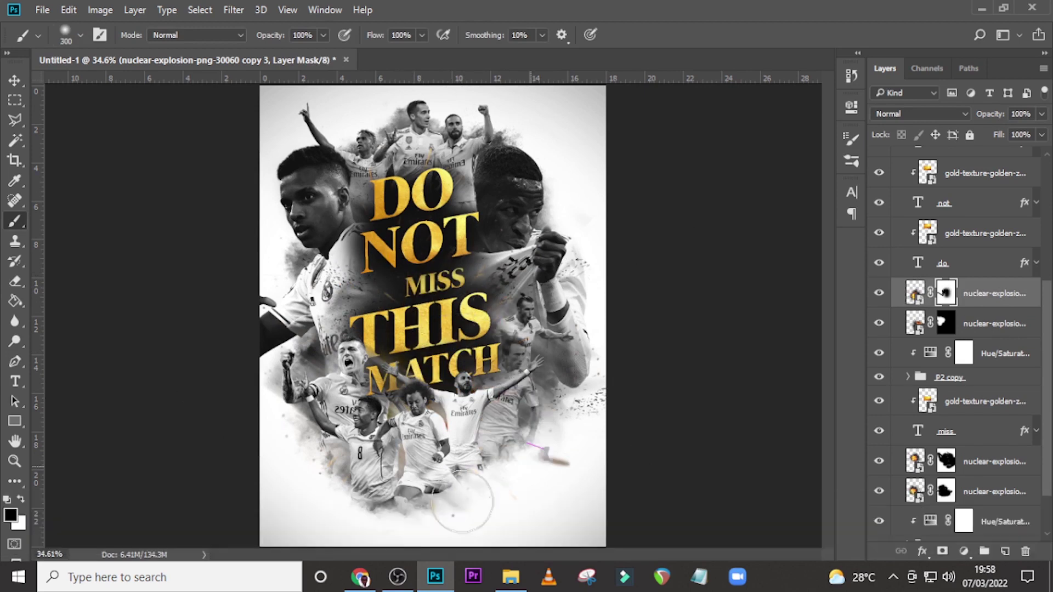
pyautogui.press('[')
pyautogui.press('[')
pyautogui.press('[')
pyautogui.moveTo(394, 406); pyautogui.dragTo(394, 368)
pyautogui.moveTo(608, 378); pyautogui.dragTo(543, 351)
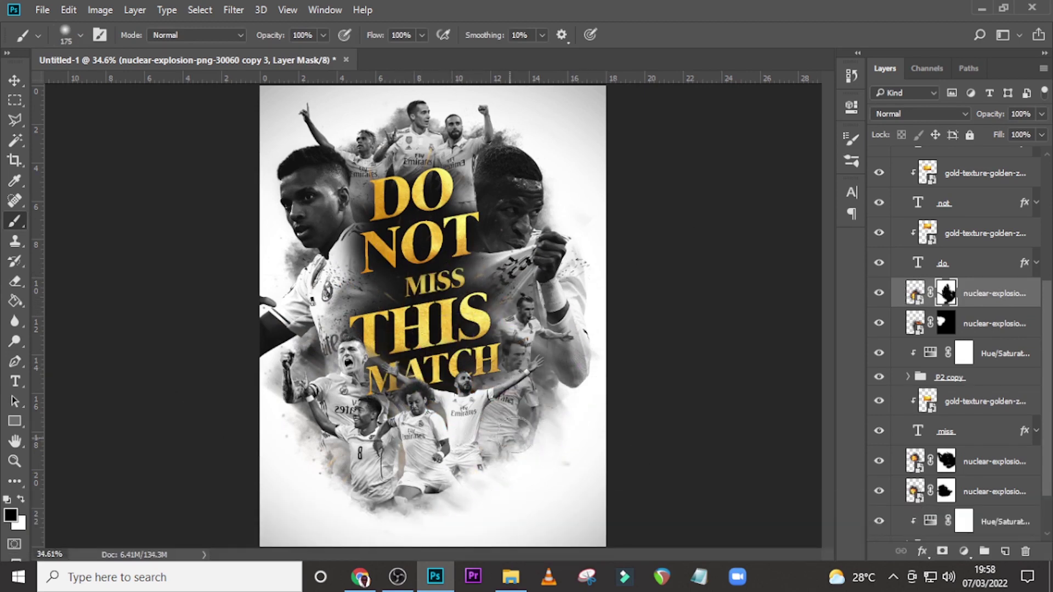
# - Collapse the PHOTOS group and make it the active layer group
pyautogui.click(915, 295)
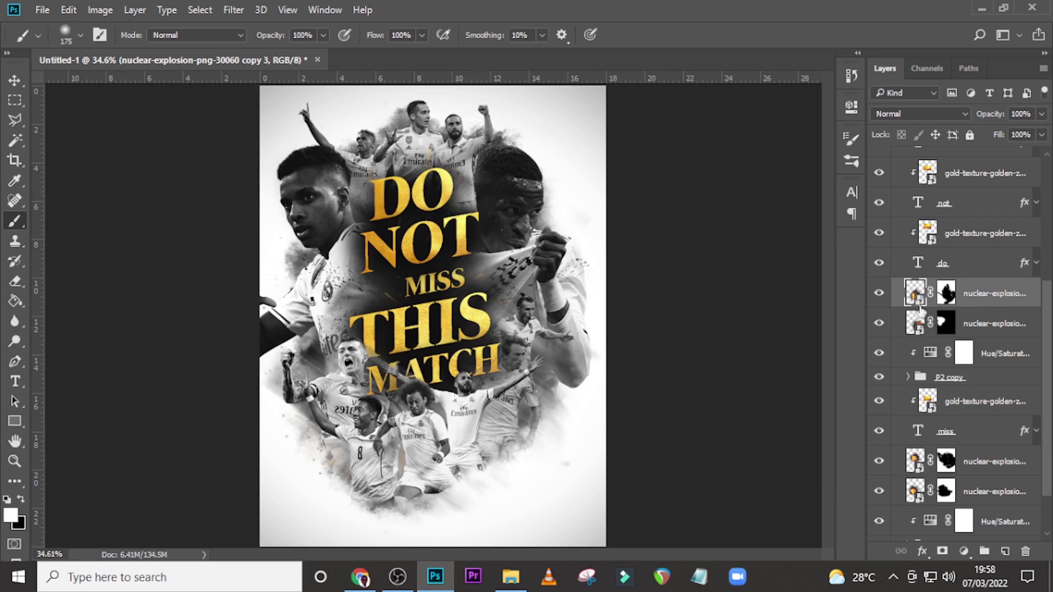
pyautogui.scroll(5, 1005, 277)
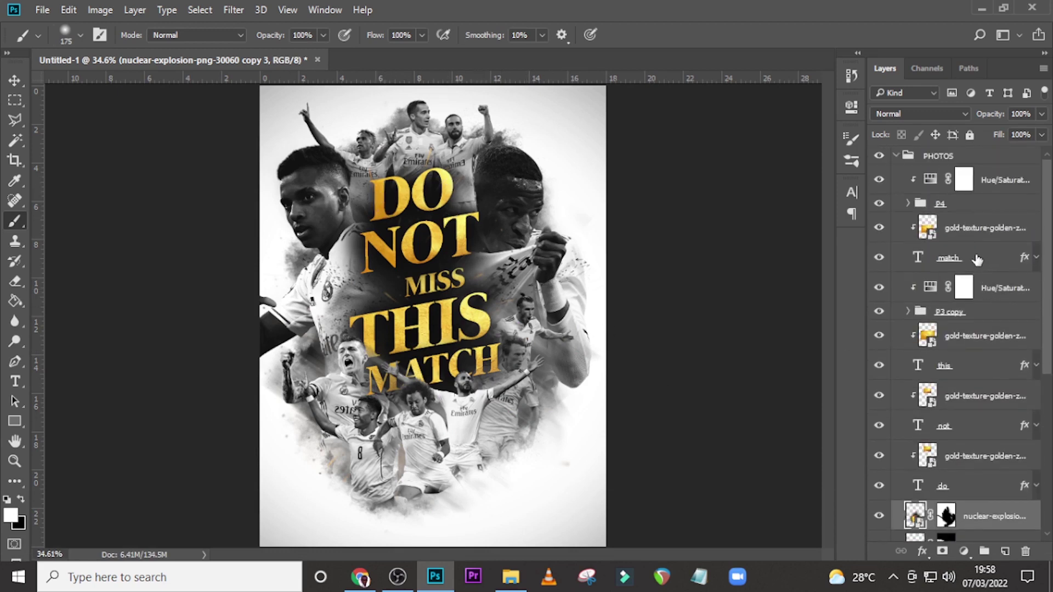
pyautogui.click(895, 158)
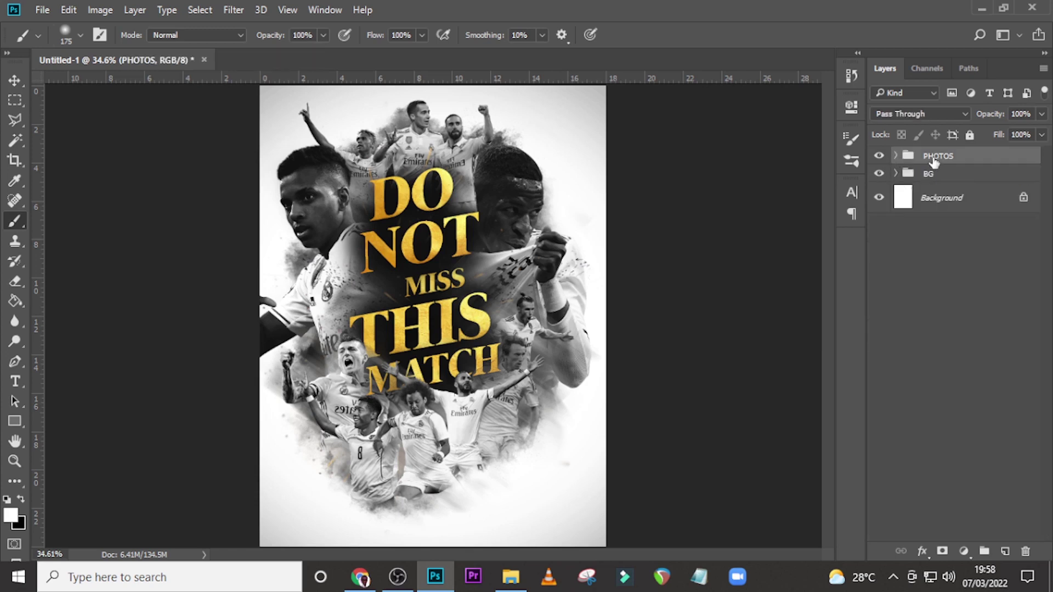
# - Show the guides and add the text "Real Madrid" in the poster's lower-right area
pyautogui.press('t')
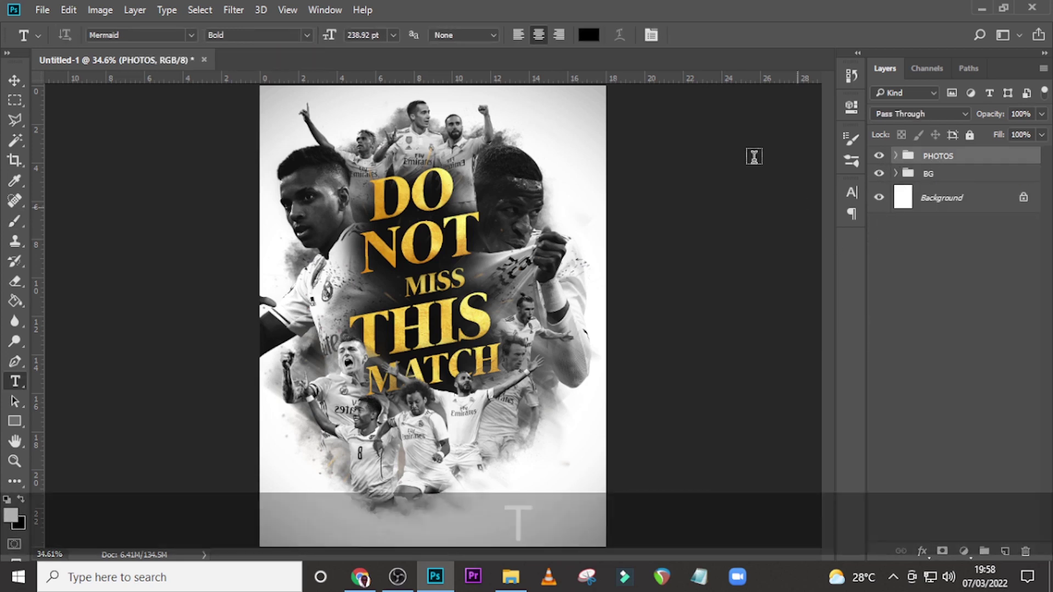
pyautogui.hotkey('ctrl', 'h')
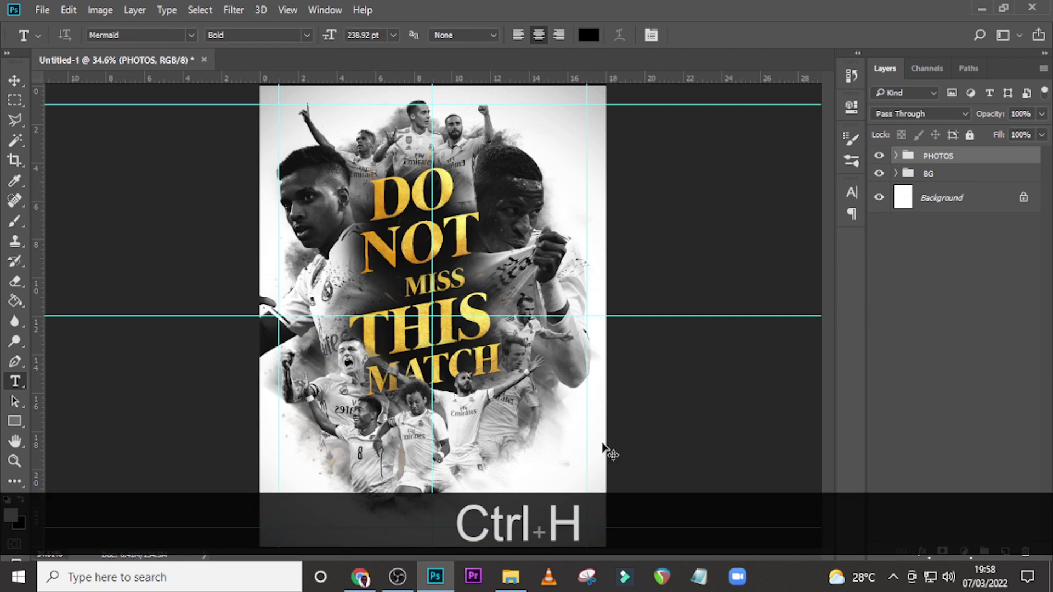
pyautogui.click(546, 473)
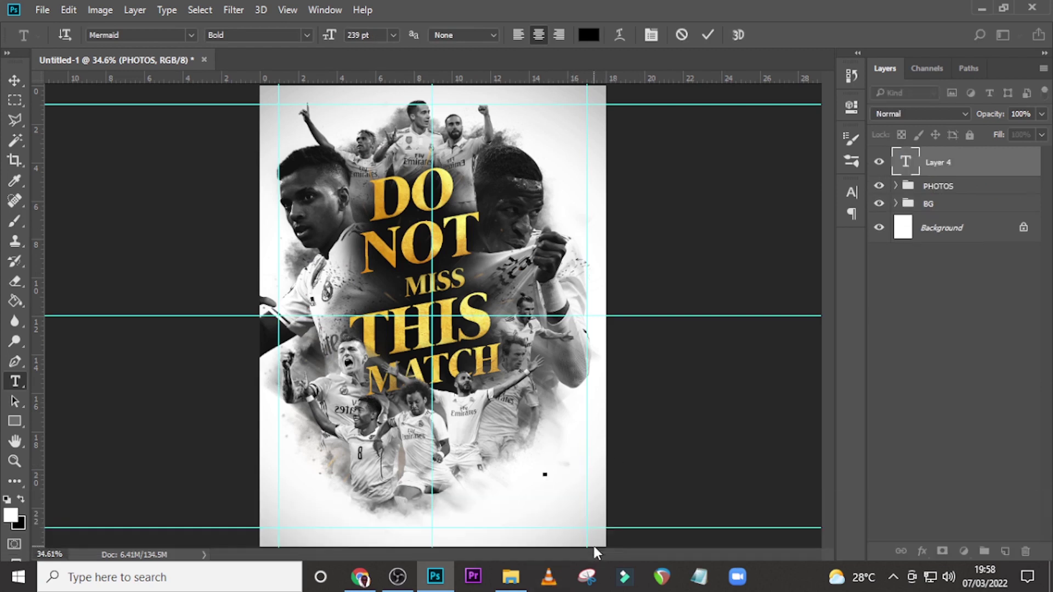
pyautogui.write('Real ')
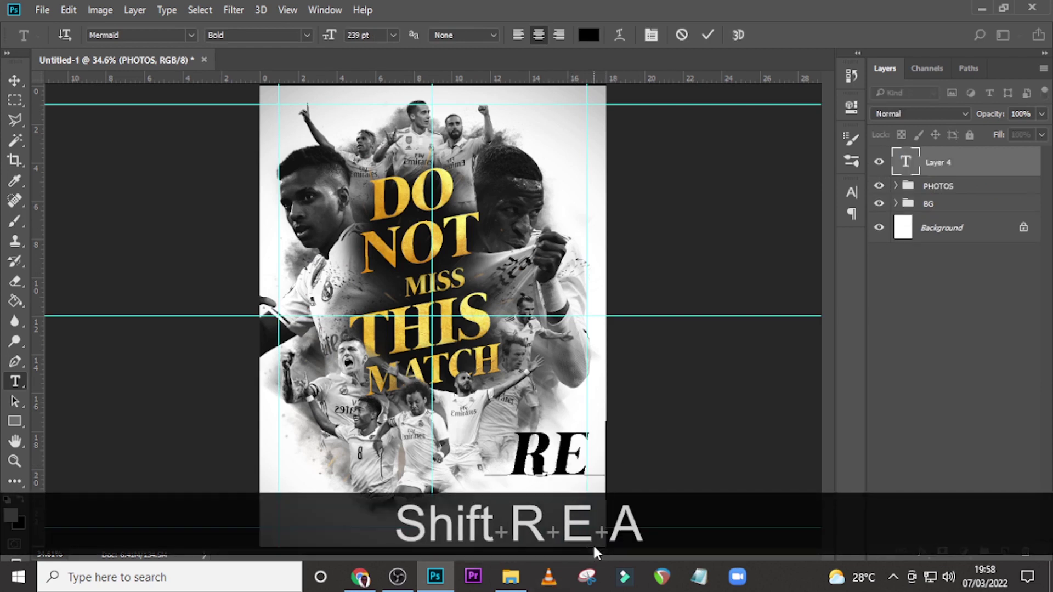
pyautogui.write('Madrid')
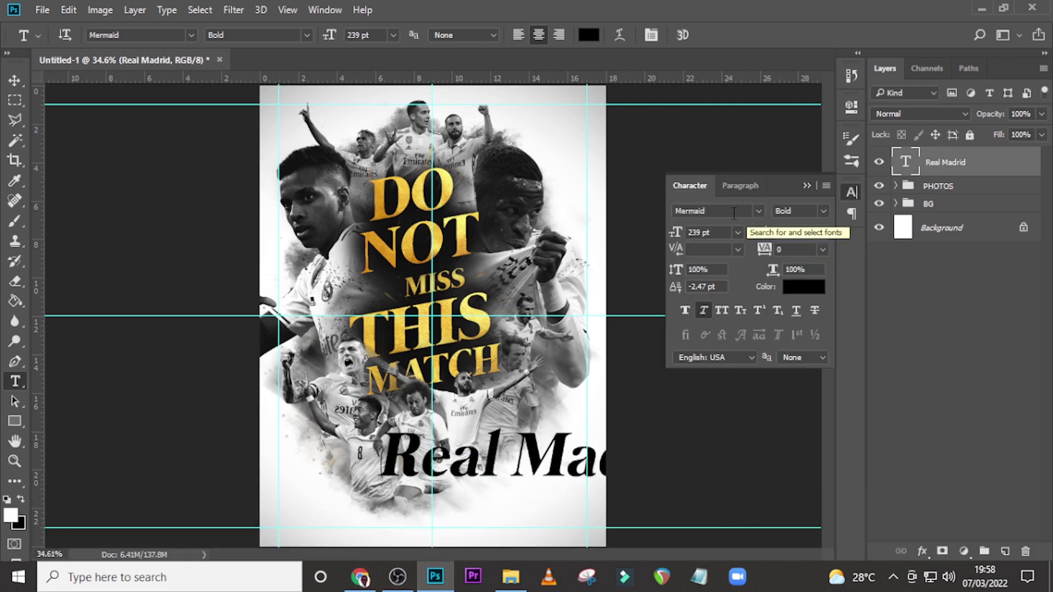
# - Set the Real Madrid text to 32 pt and move it against the poster's right margin guide
pyautogui.click(708, 232)
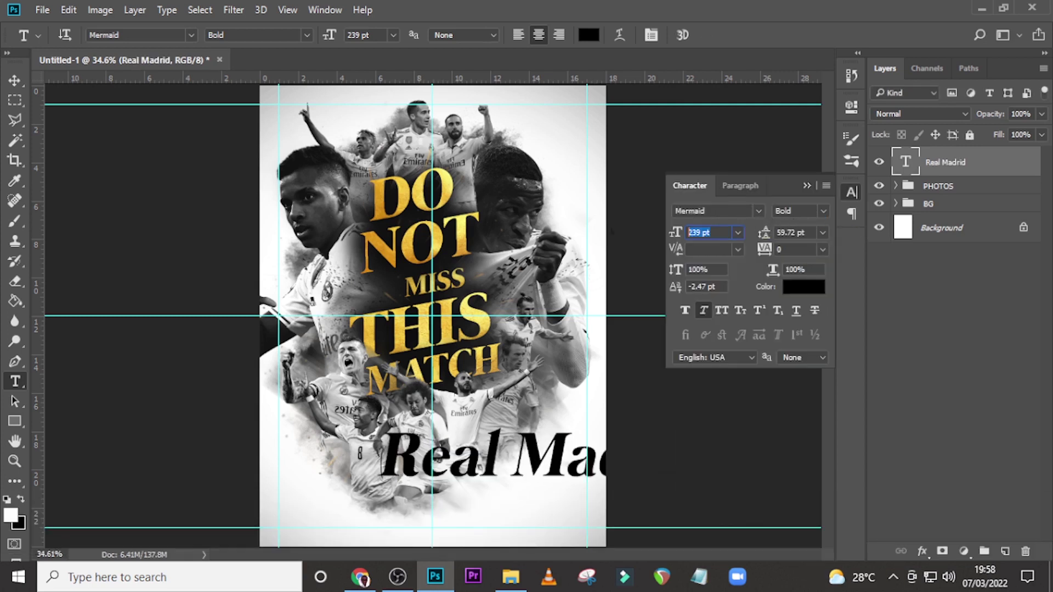
pyautogui.write('32')
pyautogui.press('Return')
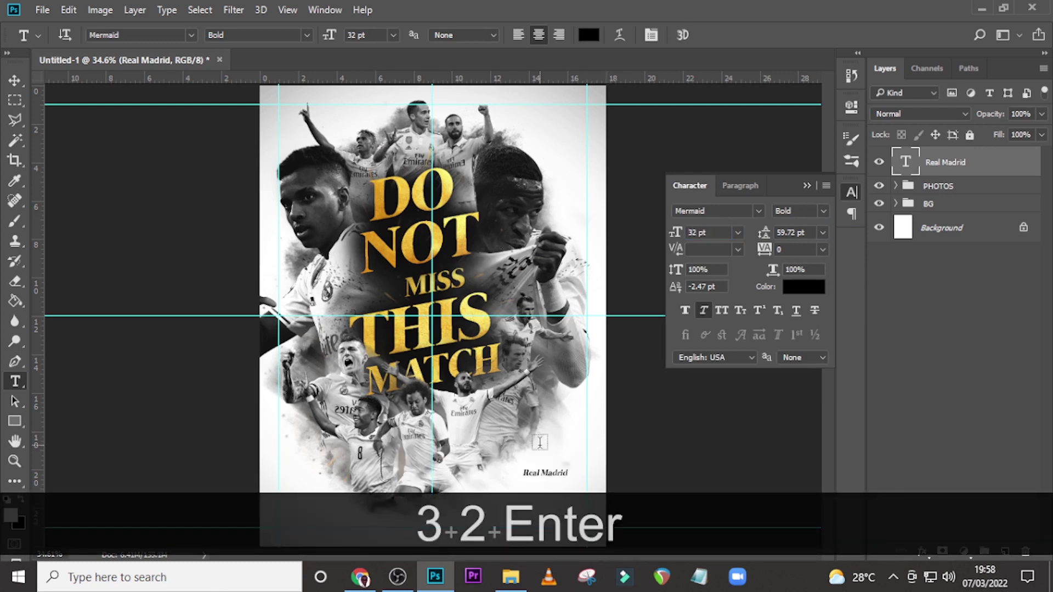
pyautogui.press('v')
pyautogui.moveTo(533, 483); pyautogui.dragTo(552, 484)
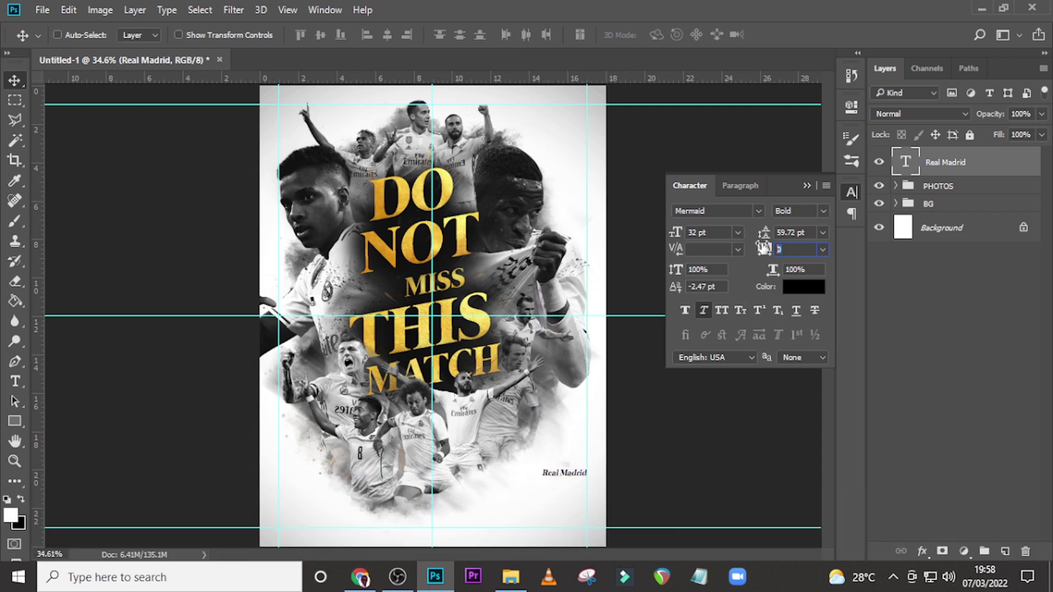
# - Set the Real Madrid text color to #181818
pyautogui.click(795, 282)
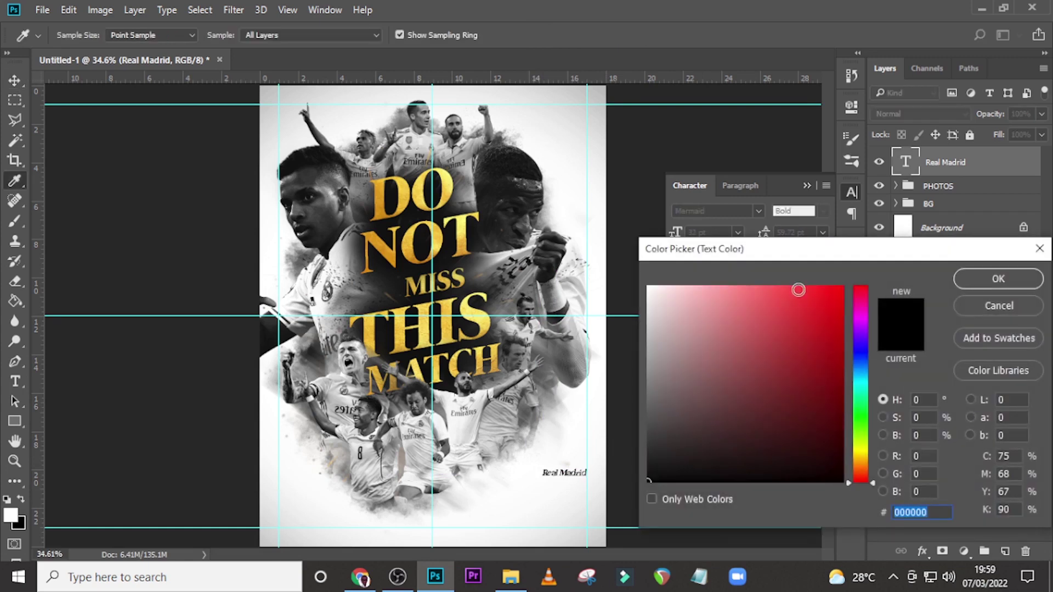
pyautogui.write('1818')
pyautogui.write('18')
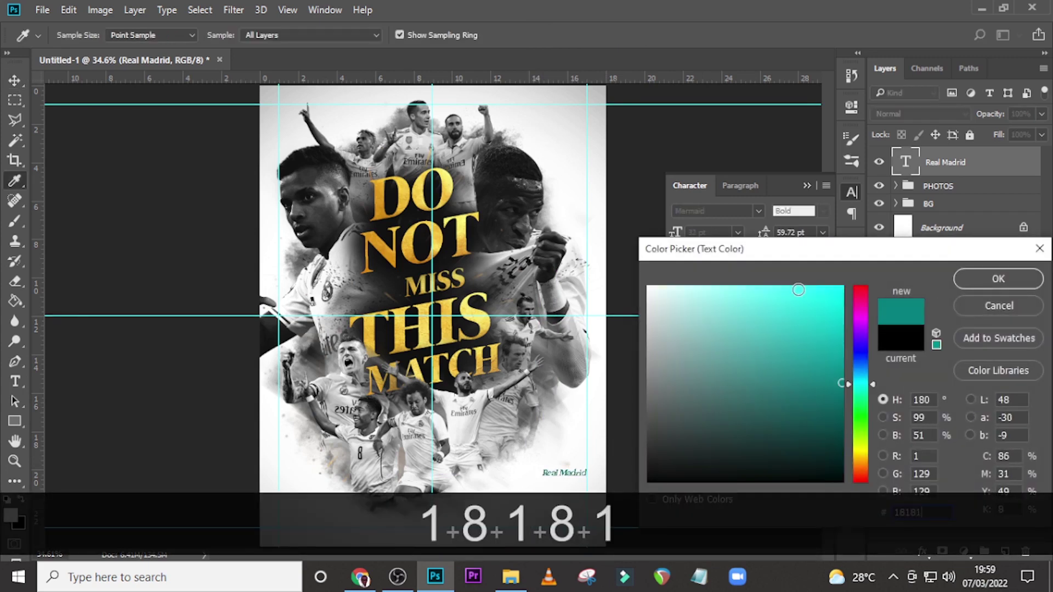
pyautogui.press('Return')
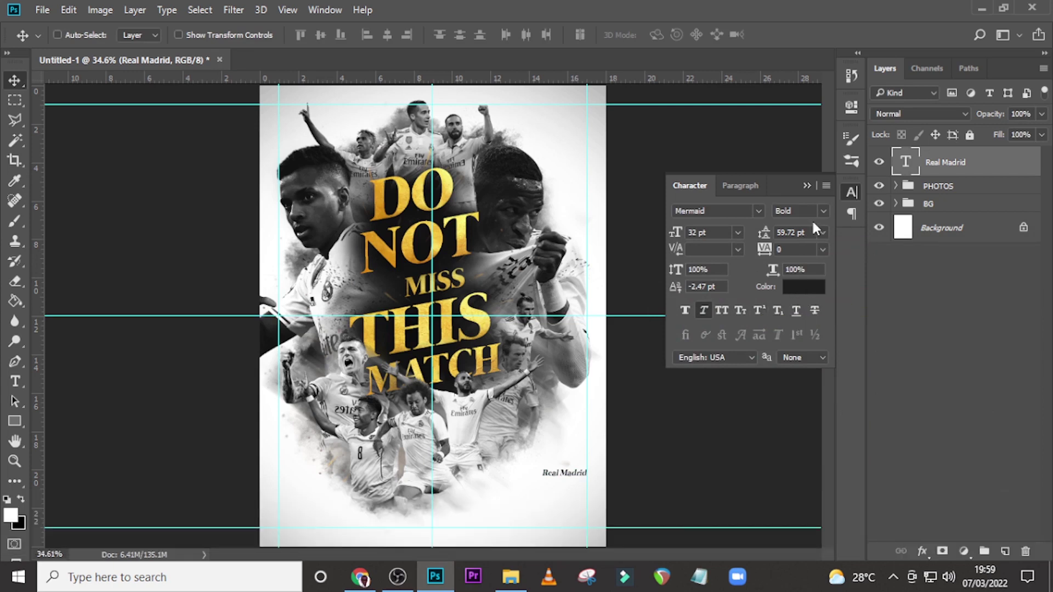
# - Duplicate the Real Madrid text layer and move the copy directly below the original as a second line
pyautogui.hotkey('ctrl', 'j')
pyautogui.hotkey('shift', 'Down')
pyautogui.hotkey('shift', 'Down')
pyautogui.hotkey('shift', 'Down')
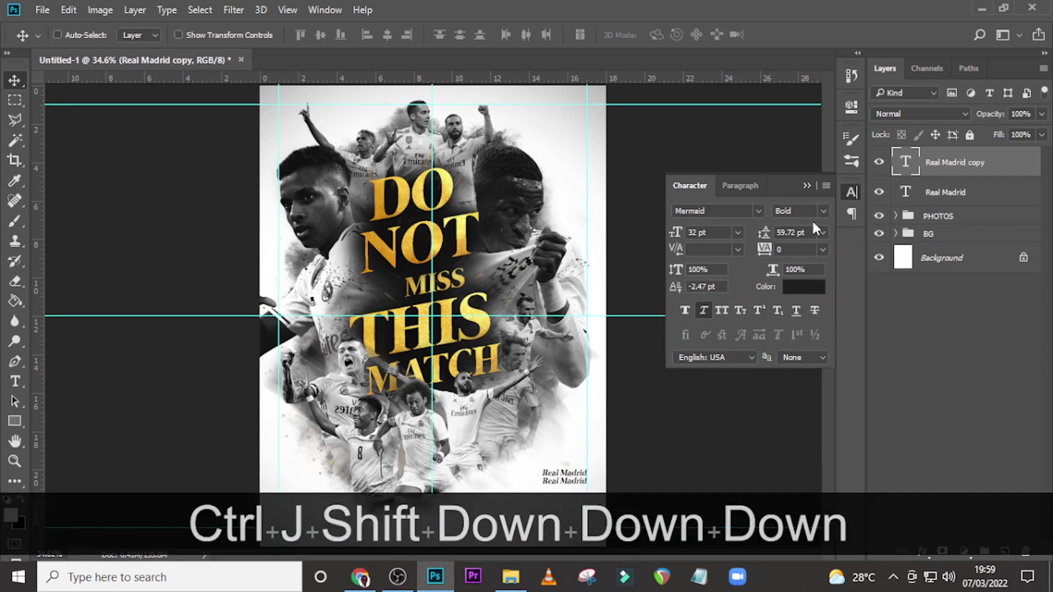
# - Replace the duplicated caption's wording with "VS PSG", leaving extra space between the two words
pyautogui.doubleClick(905, 160)
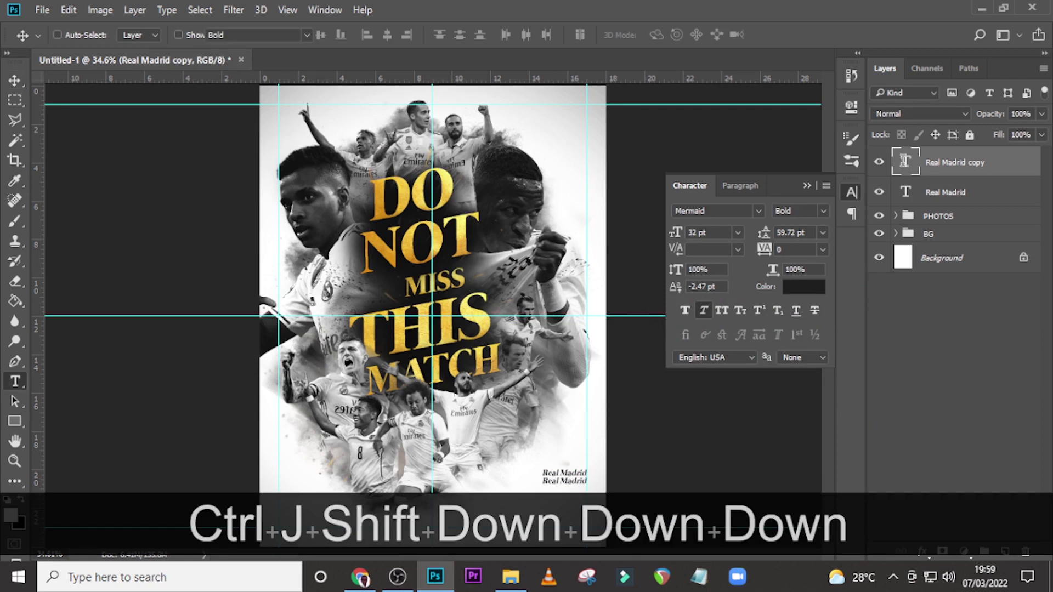
pyautogui.write('VS')
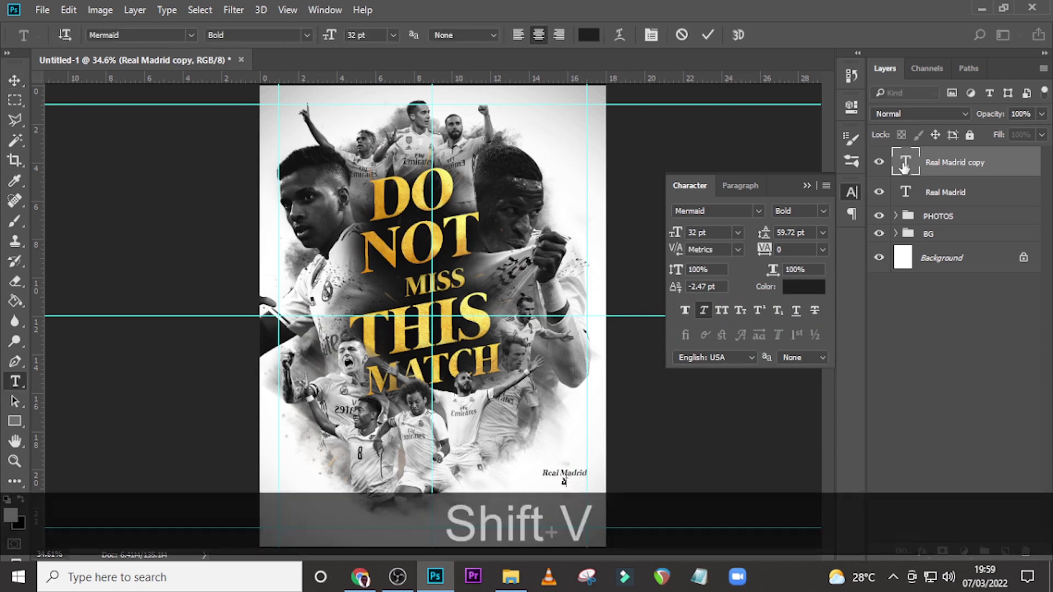
pyautogui.write(' P')
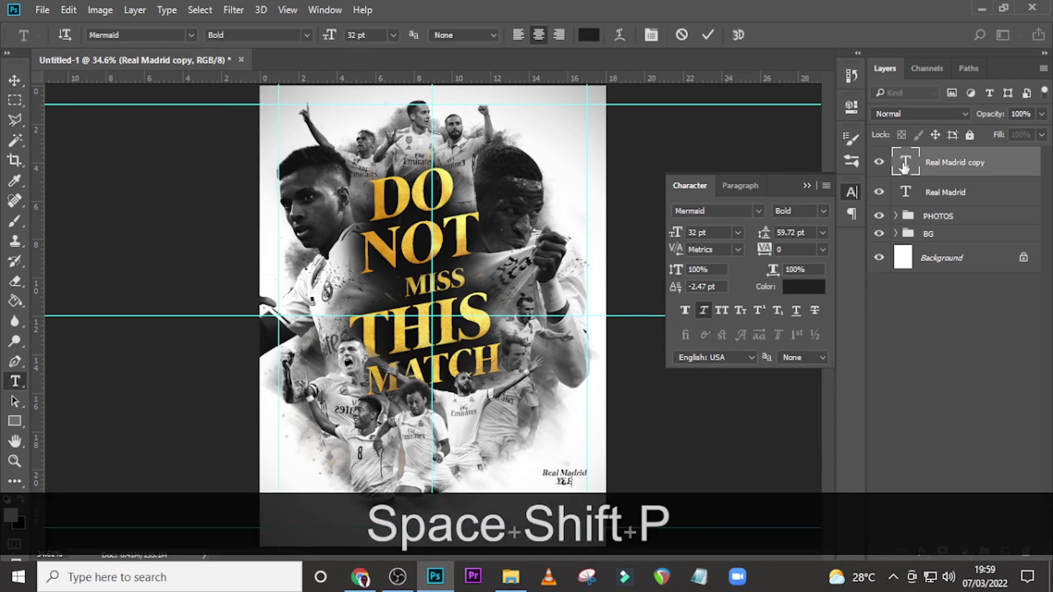
pyautogui.write('SG')
pyautogui.press('Left')
pyautogui.press('Left')
pyautogui.press('Left')
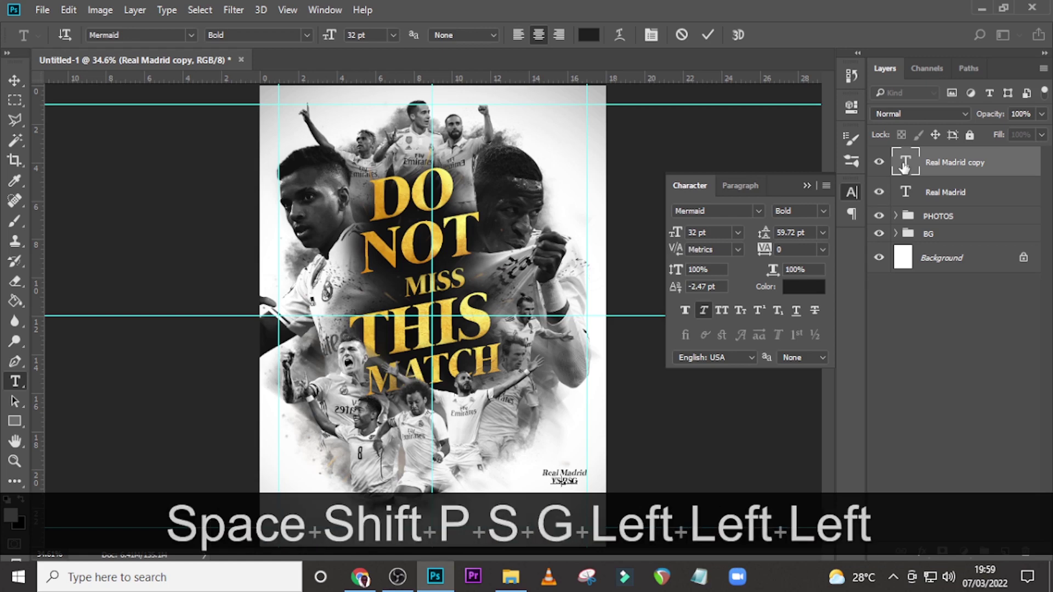
pyautogui.click(997, 171)
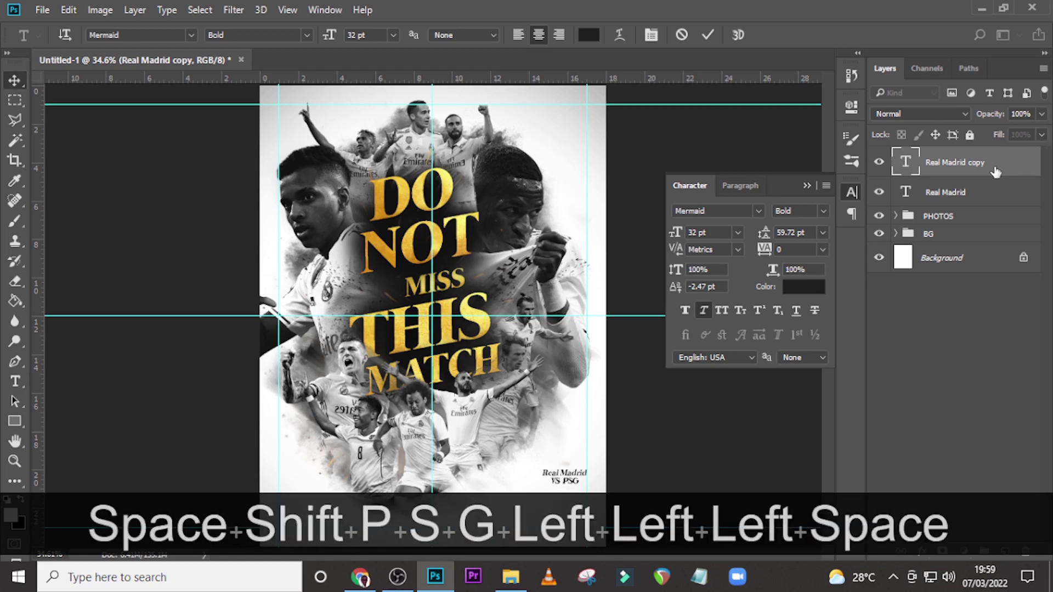
# - Draw a small rectangle shape about 36 × 22 px beside the VS PSG text, beneath the start of Real Madrid
pyautogui.hotkey('ctrl', '=')
pyautogui.hotkey('ctrl', '=')
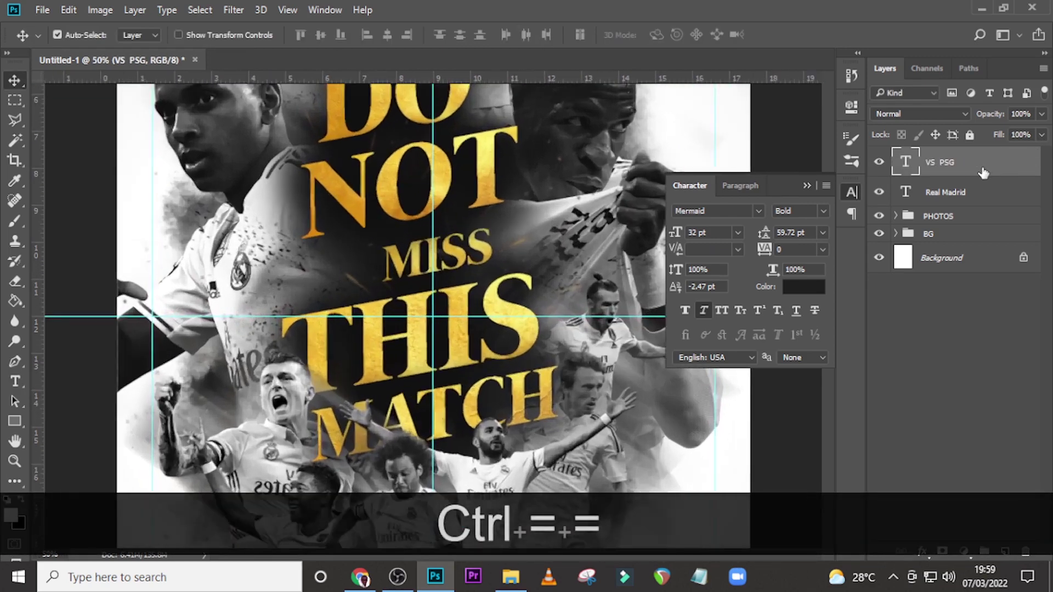
pyautogui.hotkey('ctrl', '=')
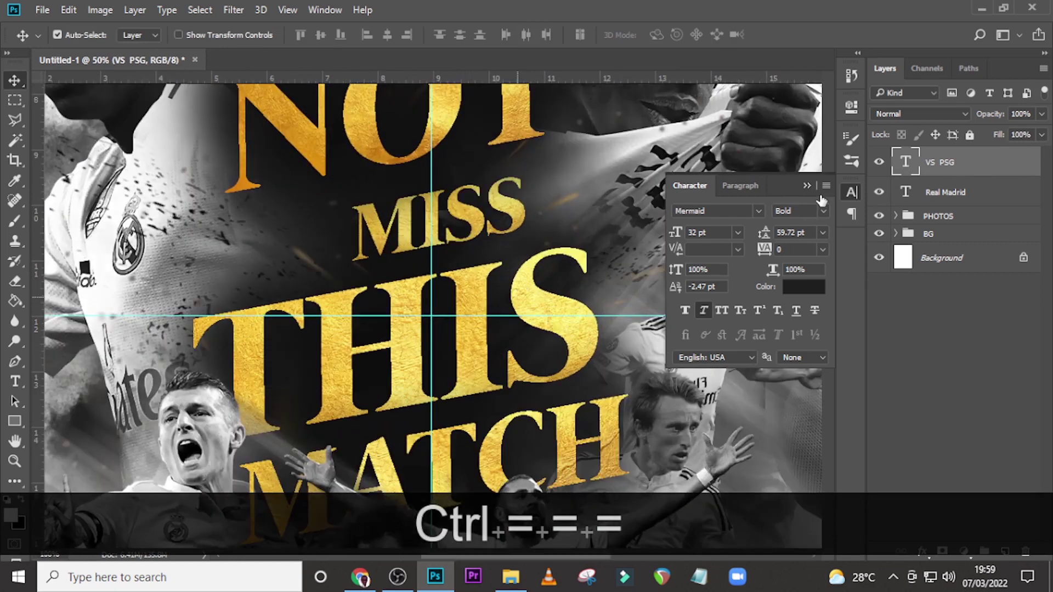
pyautogui.scroll(-3, 807, 189)
pyautogui.click(805, 187)
pyautogui.scroll(-10, 805, 192)
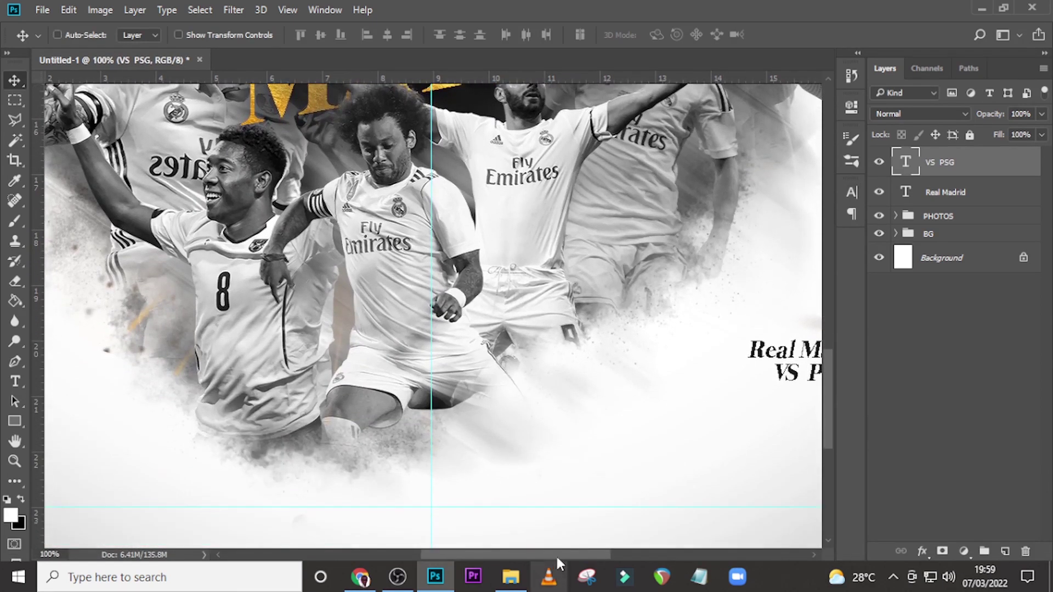
pyautogui.moveTo(557, 559); pyautogui.dragTo(599, 553)
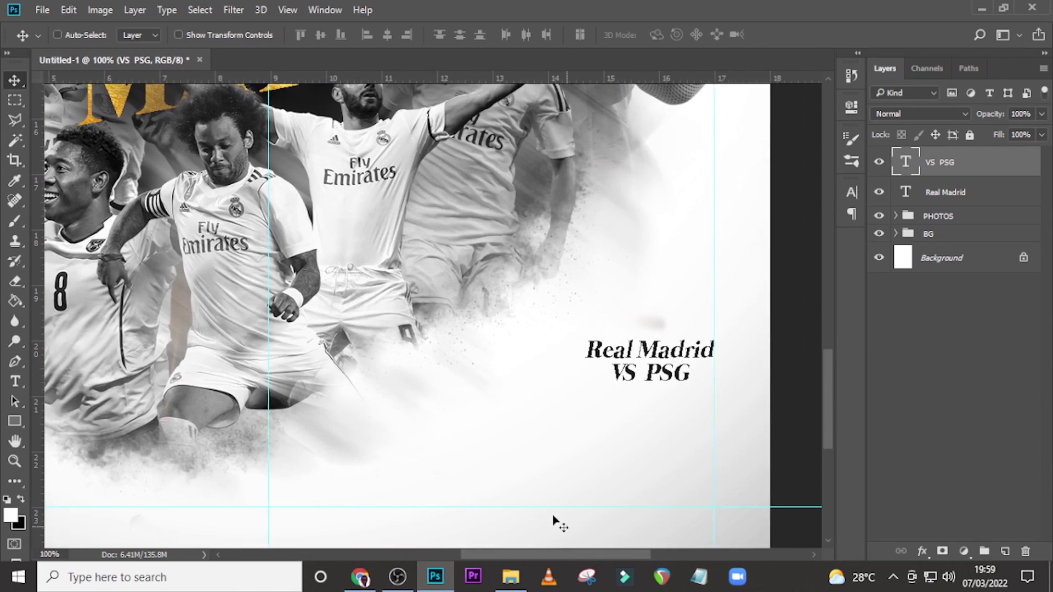
pyautogui.click(21, 423)
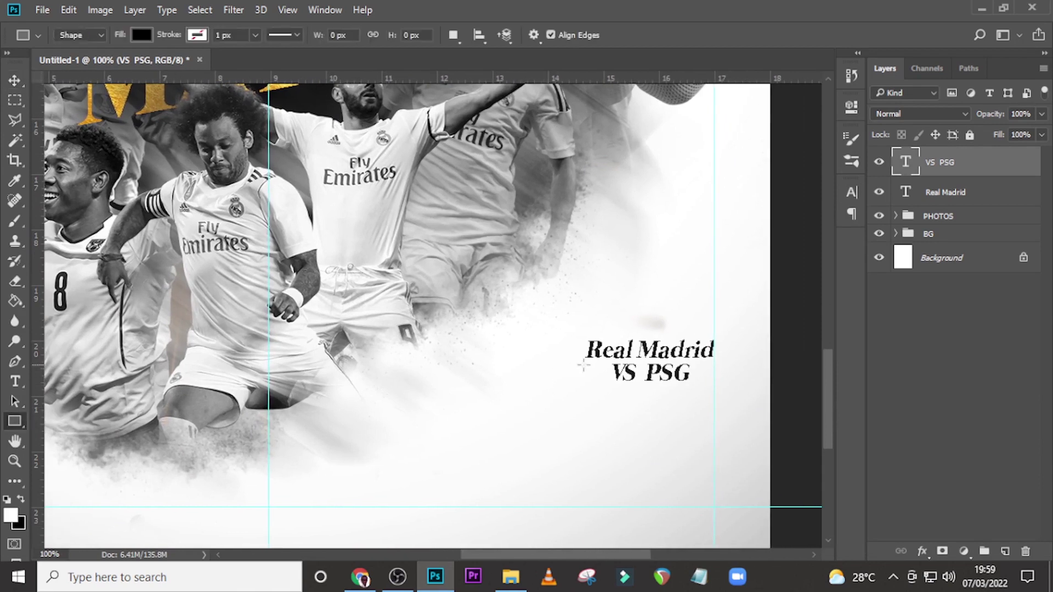
pyautogui.moveTo(593, 363); pyautogui.dragTo(566, 379)
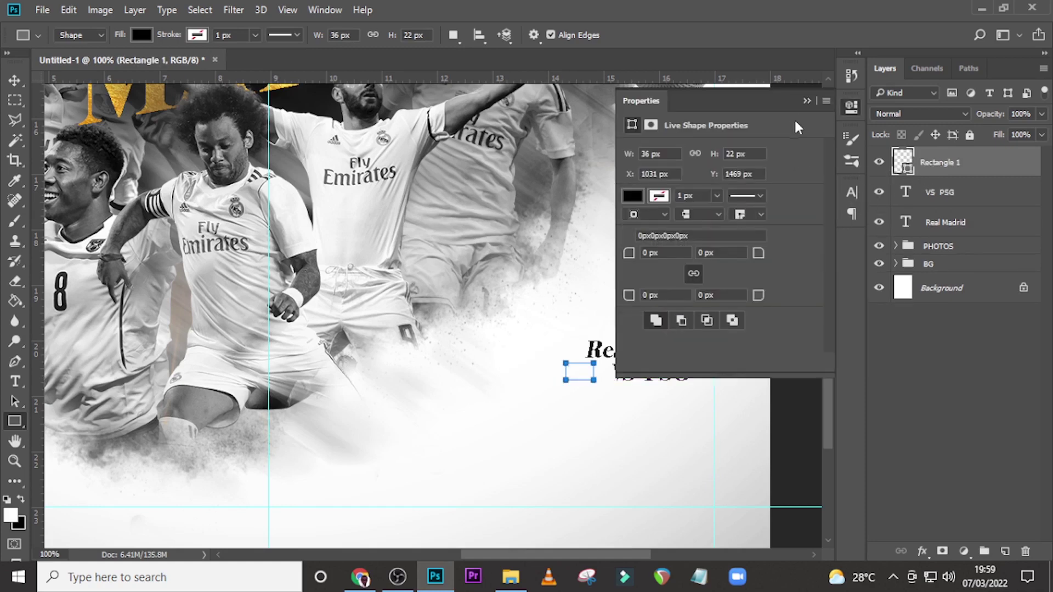
# - Fill the small rectangle with the solid color #181818
pyautogui.click(633, 197)
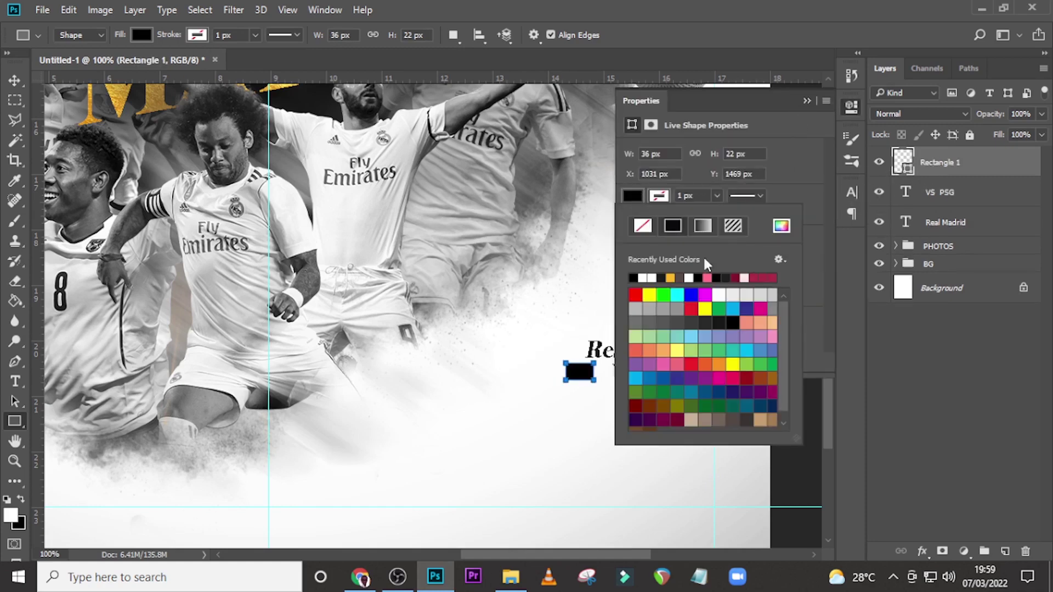
pyautogui.click(781, 226)
pyautogui.write('18')
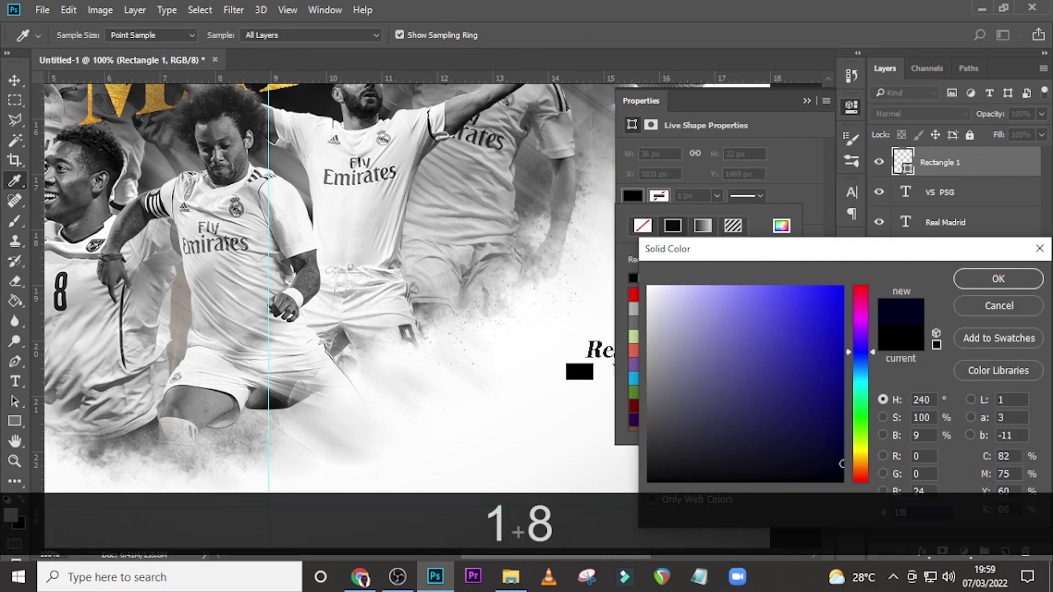
pyautogui.write('1818')
pyautogui.press('Return')
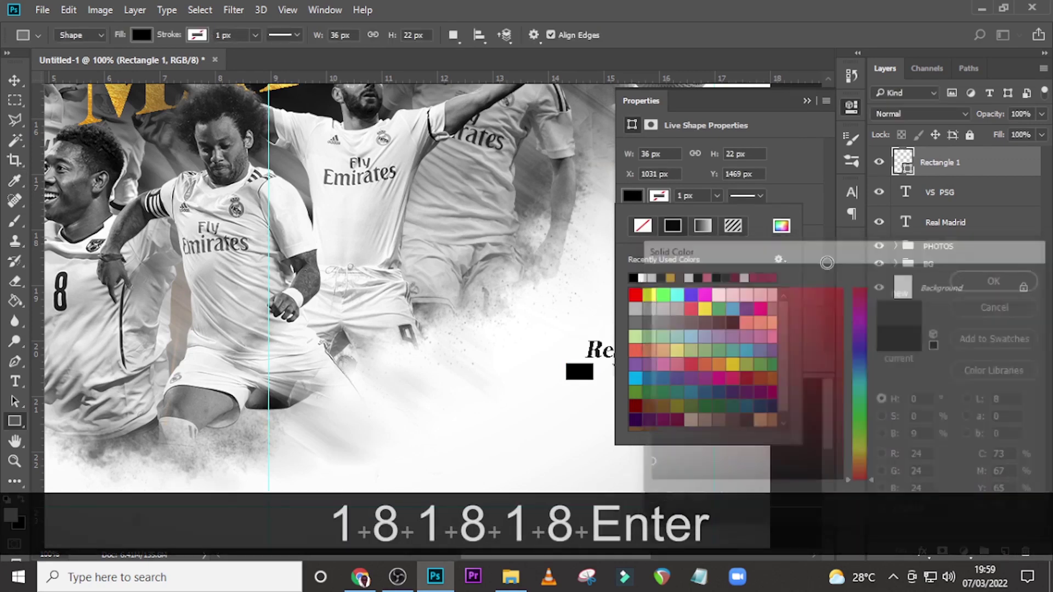
pyautogui.click(806, 102)
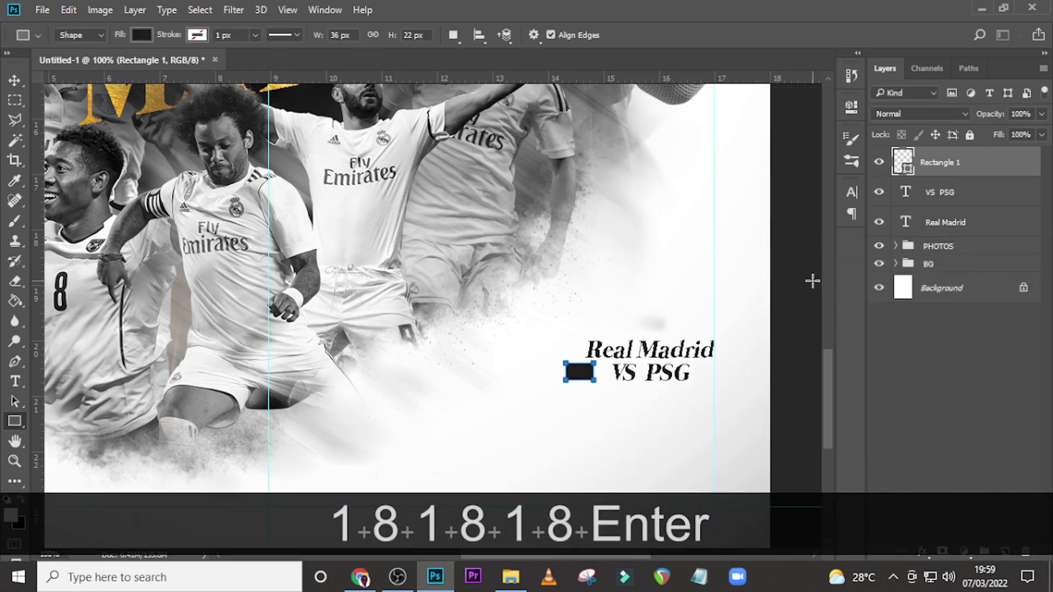
# - Nudge the rectangle toward the VS PSG text, leaving a small gap before the V
pyautogui.hotkey('ctrl', 'shift', 'Right')
pyautogui.hotkey('ctrl', 'shift', 'Right')
pyautogui.hotkey('ctrl', 'shift', 'Right')
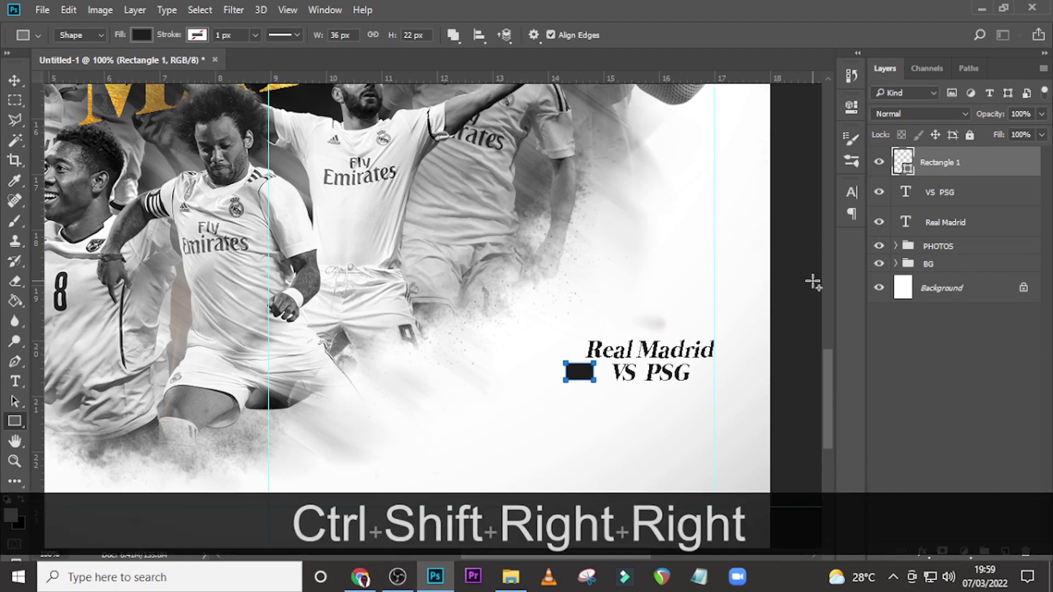
pyautogui.press('v')
pyautogui.press('Right')
pyautogui.press('Right')
pyautogui.press('Right')
pyautogui.press('Right')
pyautogui.press('Right')
pyautogui.press('Right')
pyautogui.hotkey('shift', 'Right')
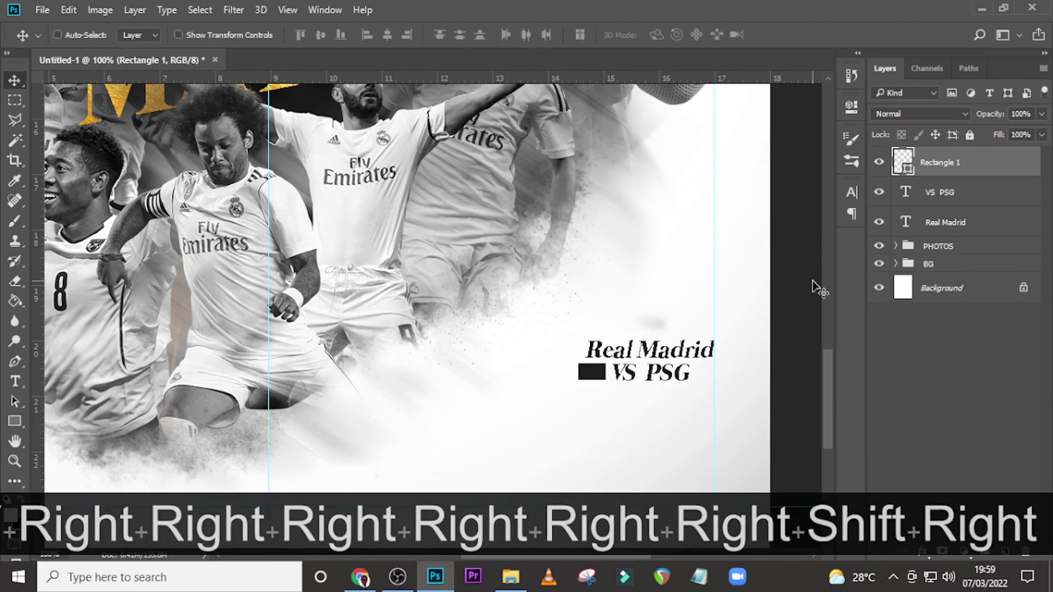
pyautogui.press('Right')
pyautogui.press('Left')
pyautogui.press('Left')
pyautogui.press('Left')
pyautogui.press('Left')
pyautogui.press('Left')
pyautogui.press('Left')
pyautogui.press('Left')
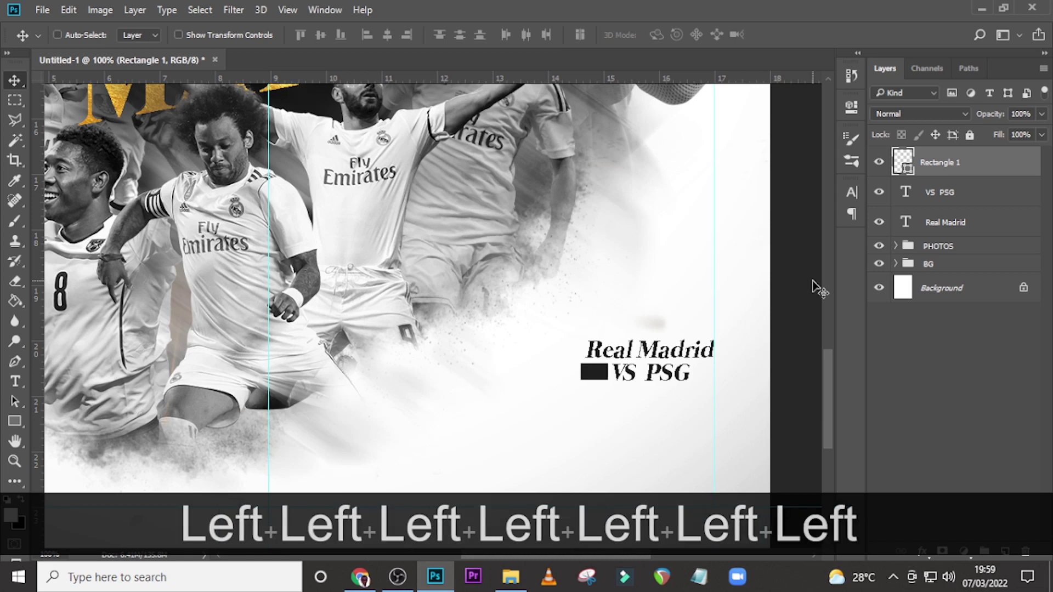
pyautogui.press('Left')
pyautogui.press('Left')
# - Move the rectangle and the VS PSG text together until the text ends at the right margin guide
pyautogui.press('ctrl')
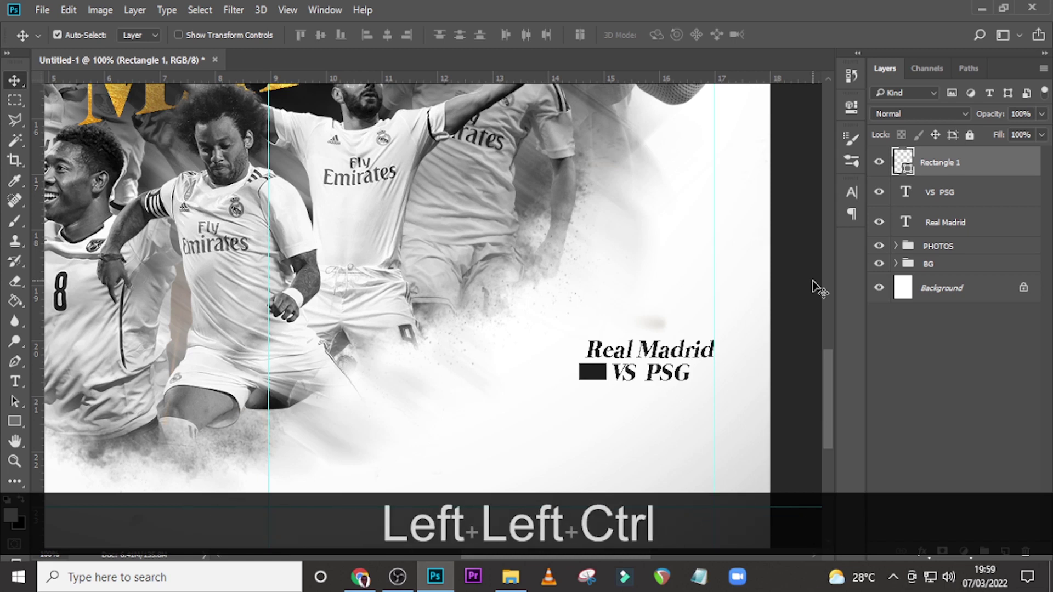
pyautogui.keyDown('ctrl'); pyautogui.click(939, 192); pyautogui.keyUp('ctrl')
pyautogui.hotkey('shift', 'Right')
pyautogui.hotkey('shift', 'Right')
pyautogui.hotkey('shift', 'Right')
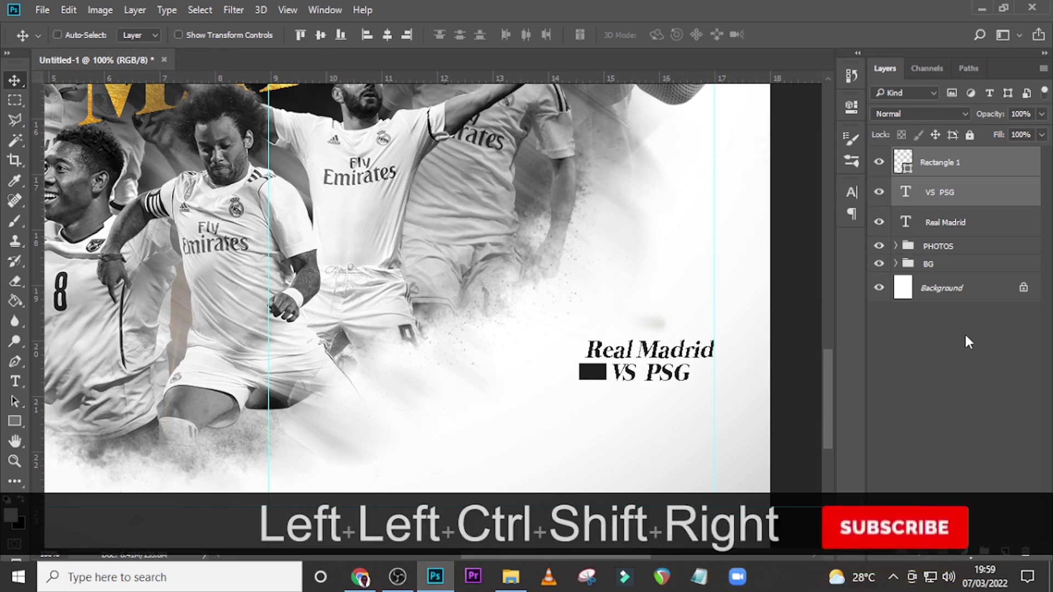
pyautogui.hotkey('shift', 'Right')
pyautogui.hotkey('shift', 'Right')
pyautogui.hotkey('shift', 'Right')
pyautogui.hotkey('shift', 'Right')
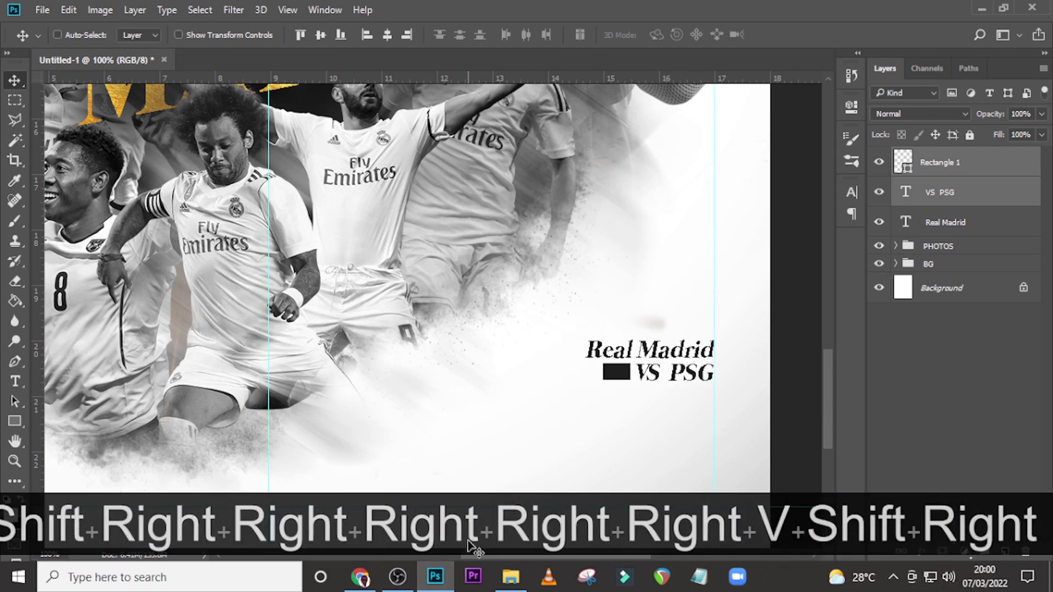
# - Place the Real Madrid crest image NicePng_real-monkey-png_405962.png from the DONE folder into the poster, scaled down to a small badge
pyautogui.click(510, 577)
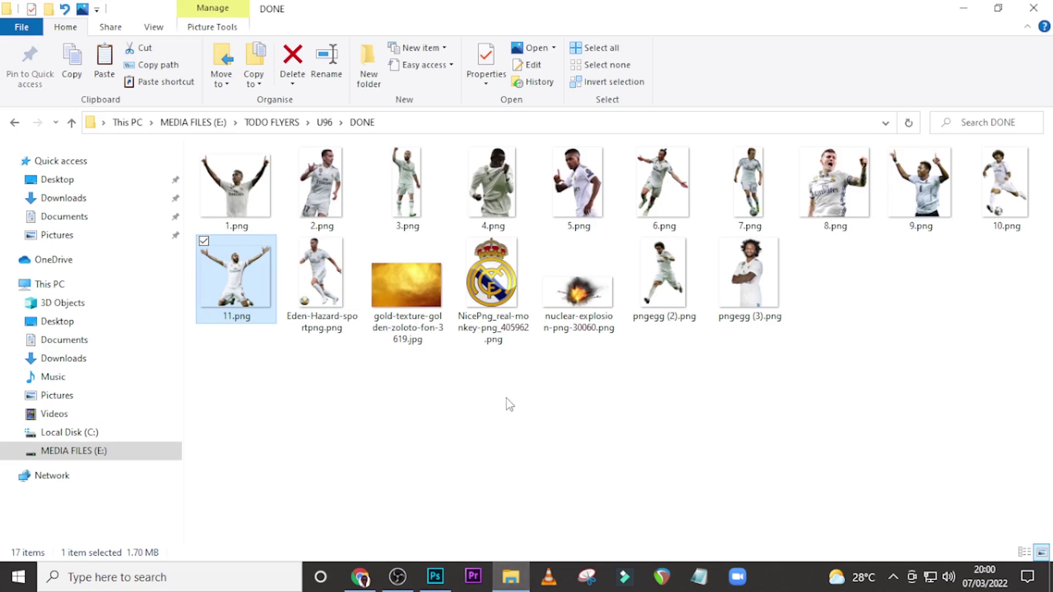
pyautogui.click(491, 291)
pyautogui.moveTo(498, 290); pyautogui.dragTo(658, 398)
pyautogui.moveTo(657, 279); pyautogui.dragTo(656, 278)
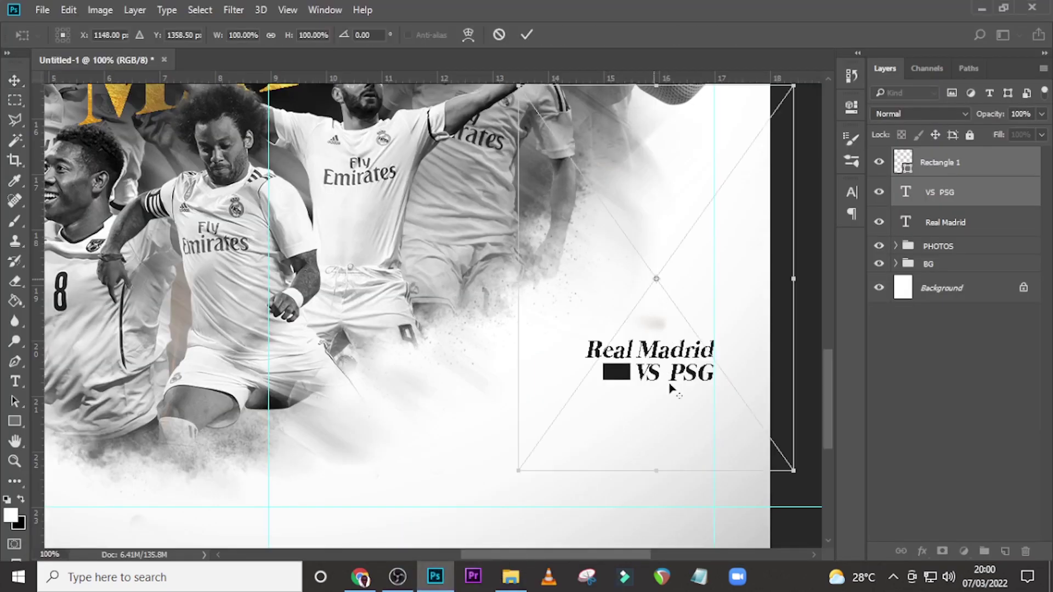
pyautogui.moveTo(788, 467); pyautogui.dragTo(547, 128)
pyautogui.hotkey('shift', 'Return')
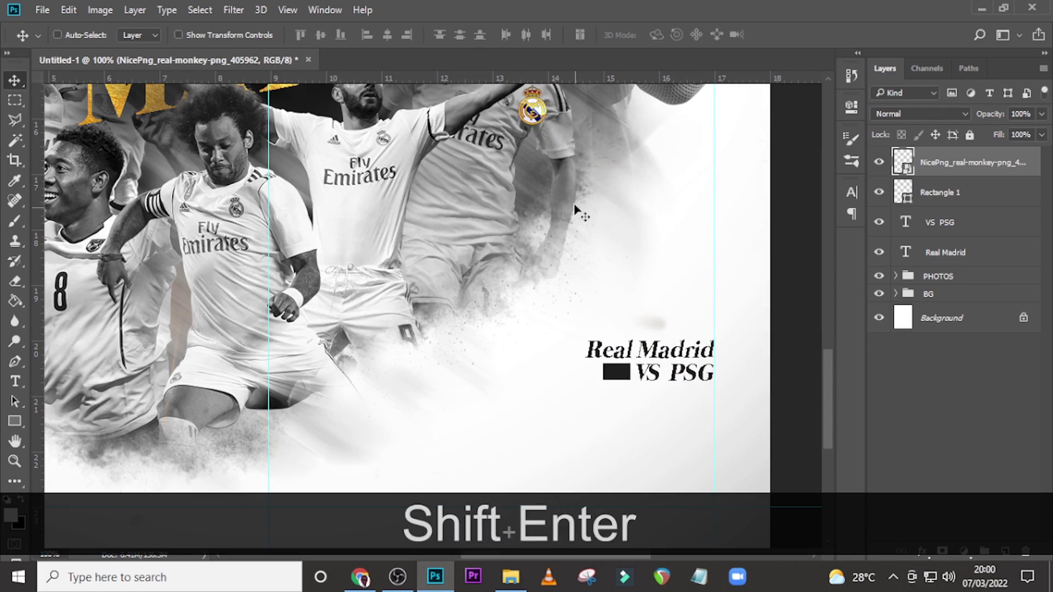
# - Move the crest just above the Real Madrid caption and enlarge it slightly
pyautogui.press('v')
pyautogui.moveTo(685, 315); pyautogui.dragTo(662, 278)
pyautogui.hotkey('ctrl', 't')
pyautogui.hotkey('shift', 'Return')
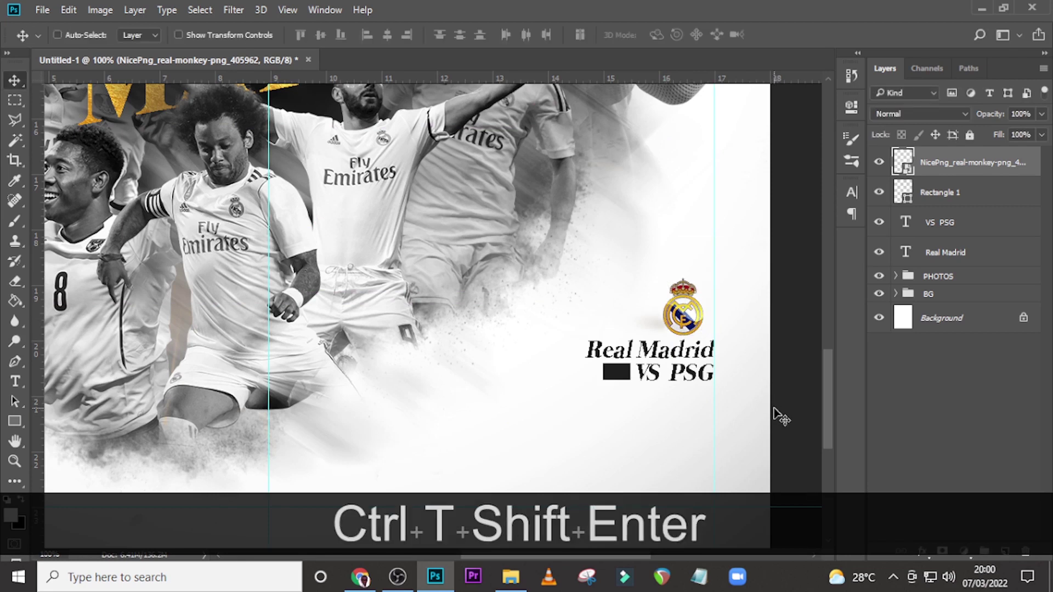
# - Shift the crest horizontally so its edge lines up with the right margin guide
pyautogui.hotkey('shift', 'Right')
pyautogui.hotkey('shift', 'Right')
pyautogui.hotkey('shift', 'Right')
pyautogui.hotkey('shift', 'Right')
pyautogui.hotkey('shift', 'Right')
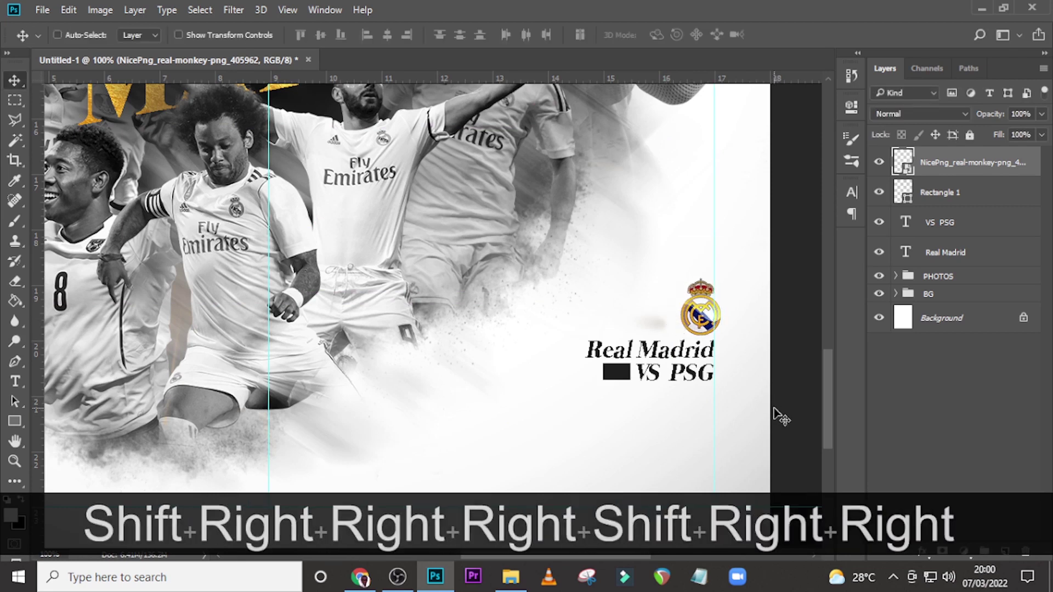
pyautogui.hotkey('shift', 'Left')
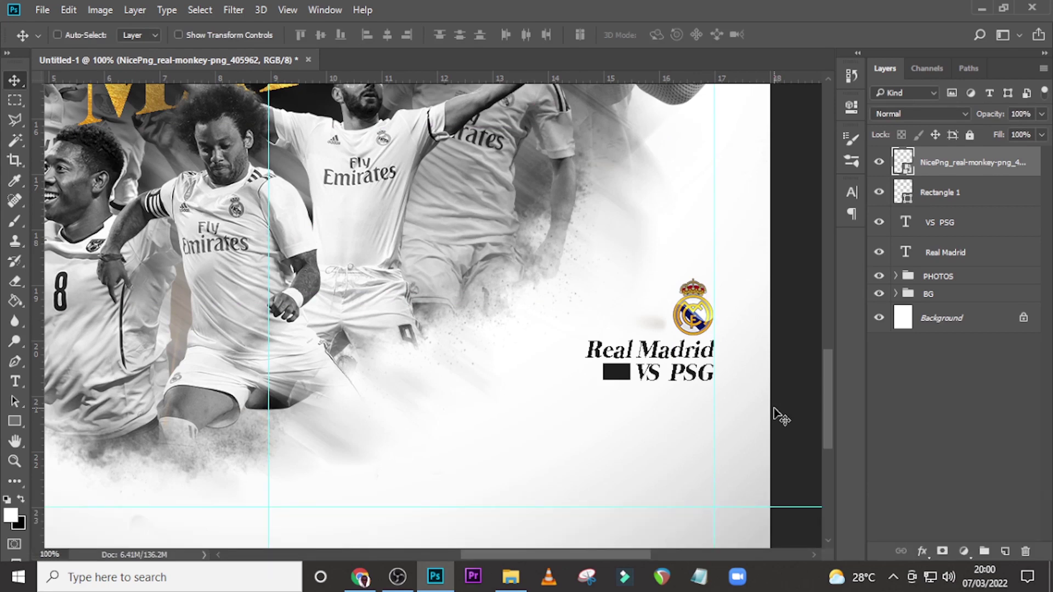
# - Group the crest, rectangle, VS PSG and Real Madrid layers together
pyautogui.hotkey('ctrl', '0')
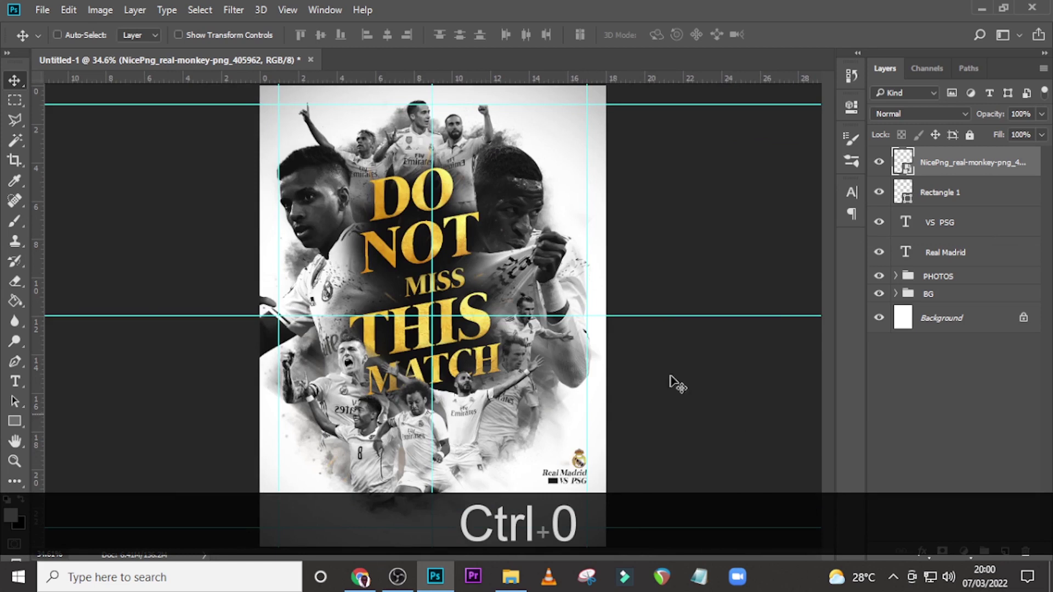
pyautogui.keyDown('ctrl'); pyautogui.click(939, 204); pyautogui.keyUp('ctrl')
pyautogui.keyDown('ctrl'); pyautogui.click(940, 231); pyautogui.keyUp('ctrl')
pyautogui.keyDown('ctrl'); pyautogui.click(941, 253); pyautogui.keyUp('ctrl')
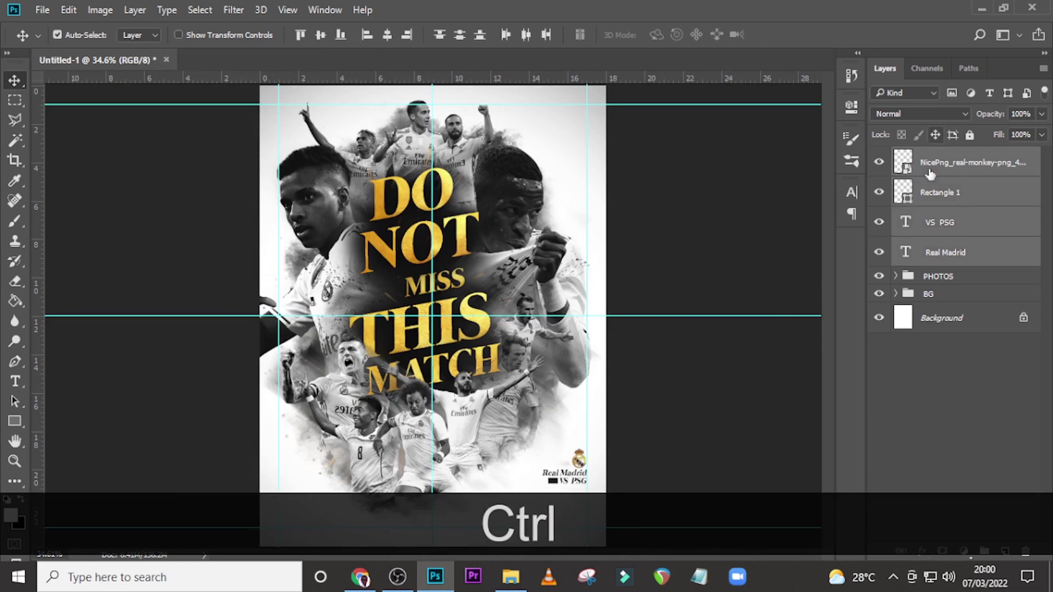
pyautogui.press('ctrl')
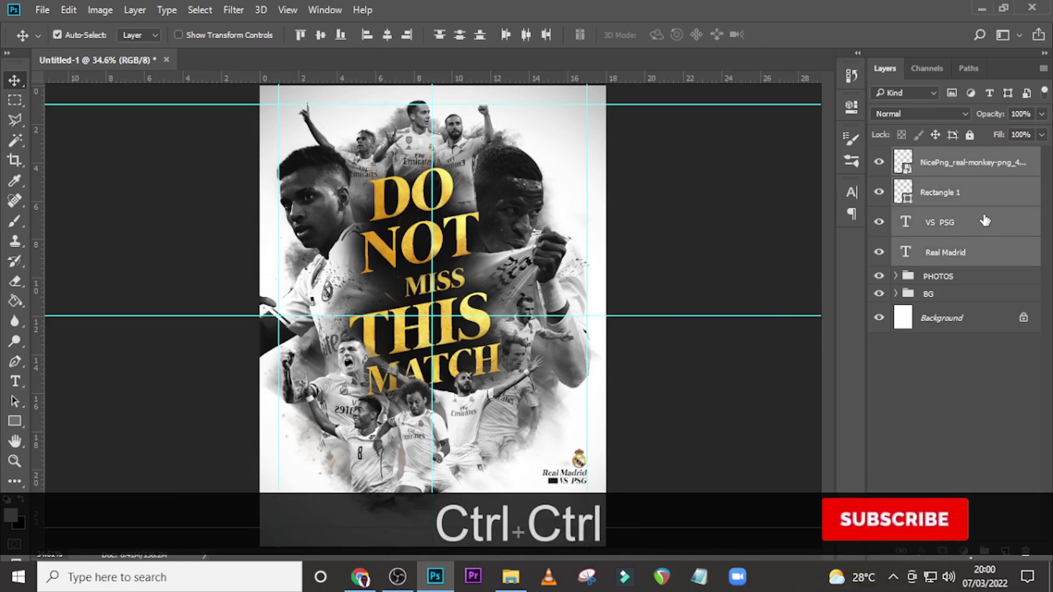
pyautogui.hotkey('ctrl', 'g')
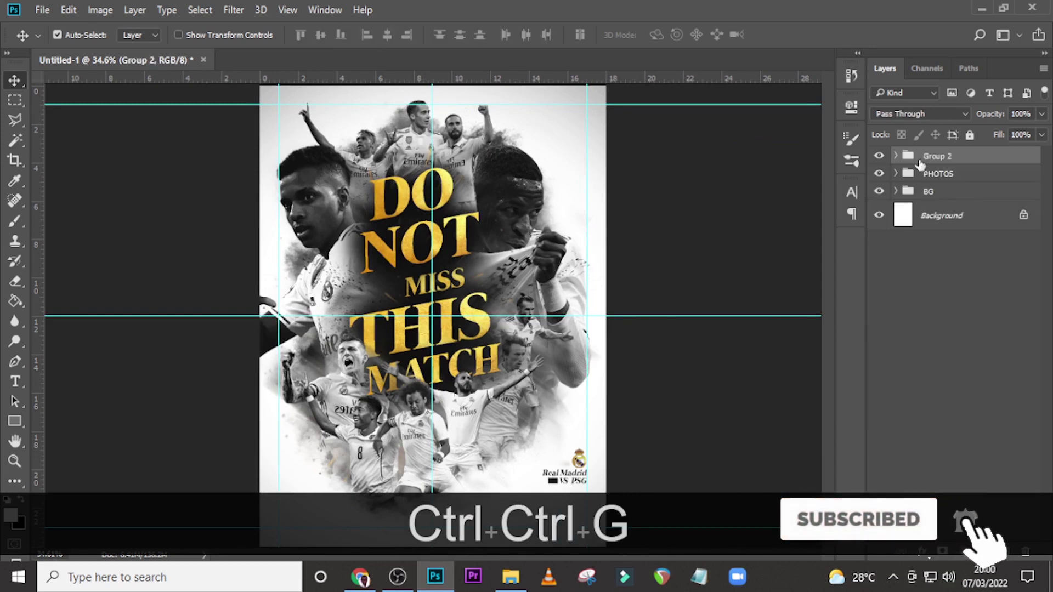
# - Rename the new group holding the crest and match caption as REAL MADRID
pyautogui.doubleClick(937, 157)
pyautogui.press('capslock')
pyautogui.write('RE')
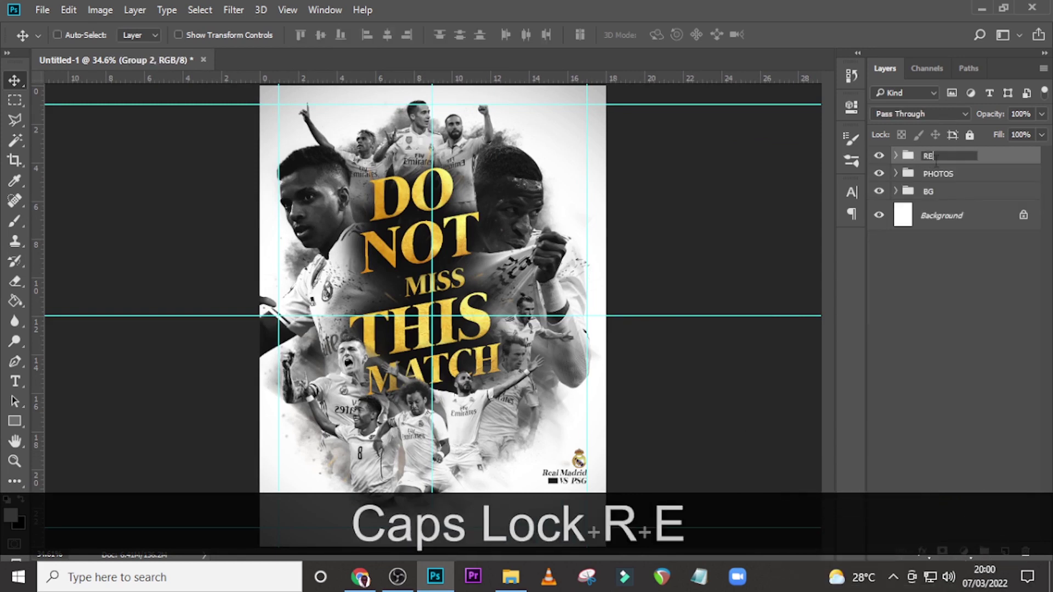
pyautogui.write('AL MADRID')
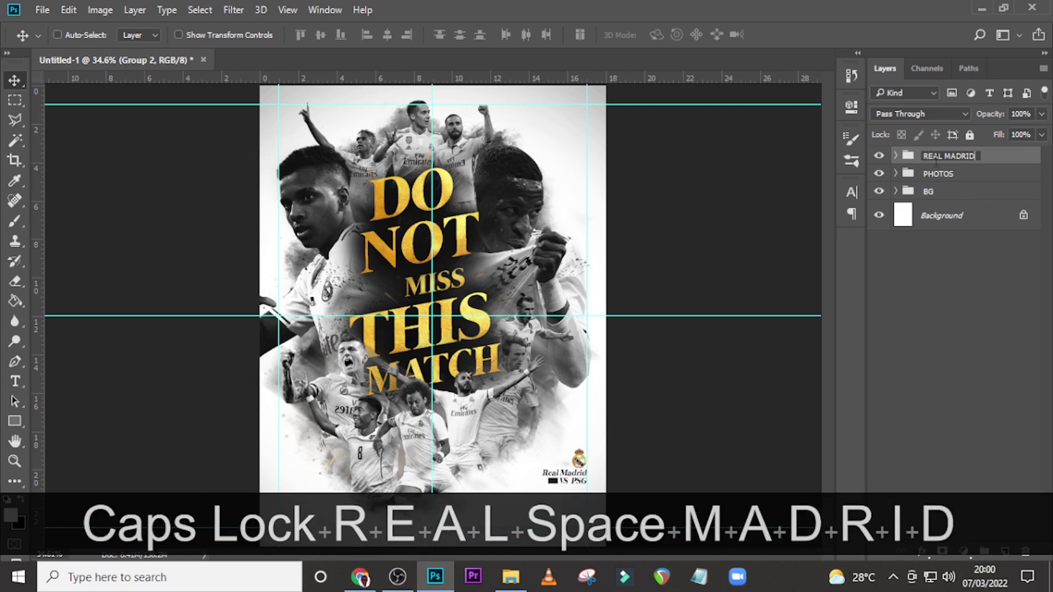
pyautogui.press('Return')
pyautogui.press('v')
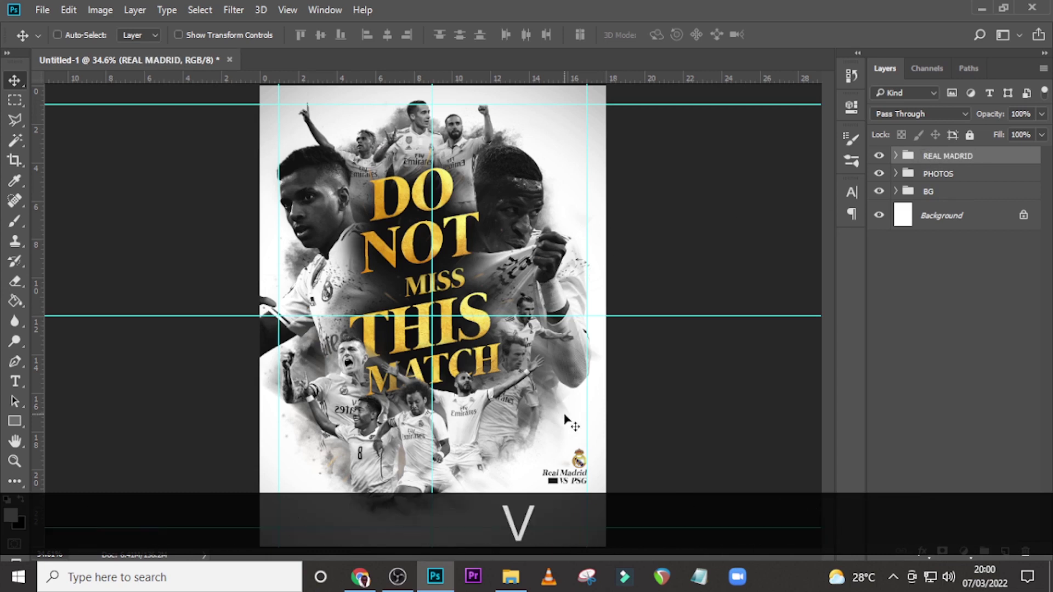
# - Add a new text layer reading WED in the poster's upper-right corner, just below the top margin guide
pyautogui.moveTo(571, 418); pyautogui.dragTo(568, 462)
pyautogui.hotkey('ctrl', '=')
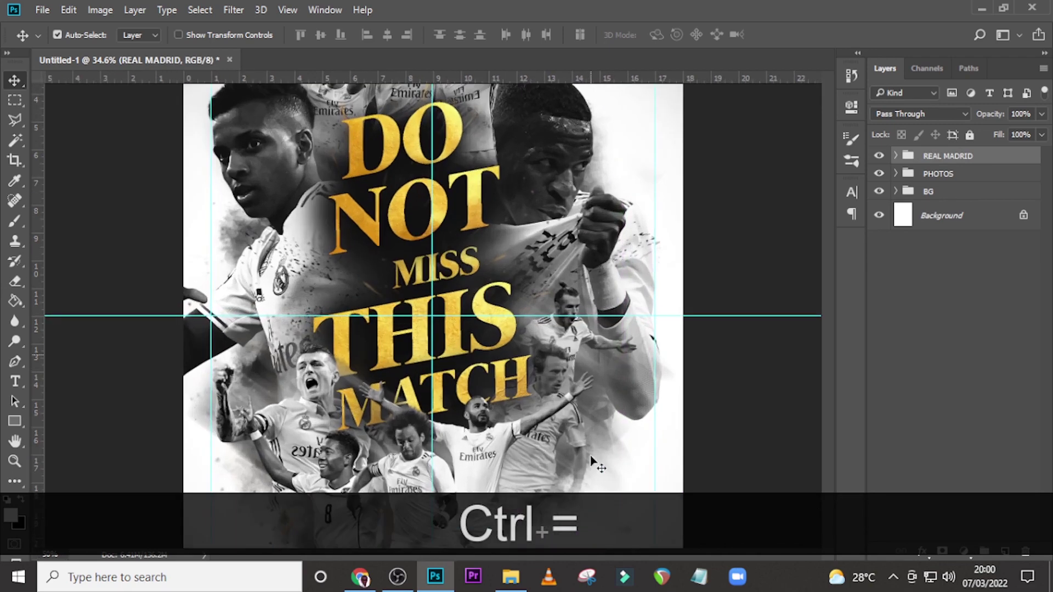
pyautogui.scroll(-2, 492, 393)
pyautogui.scroll(-4, 492, 394)
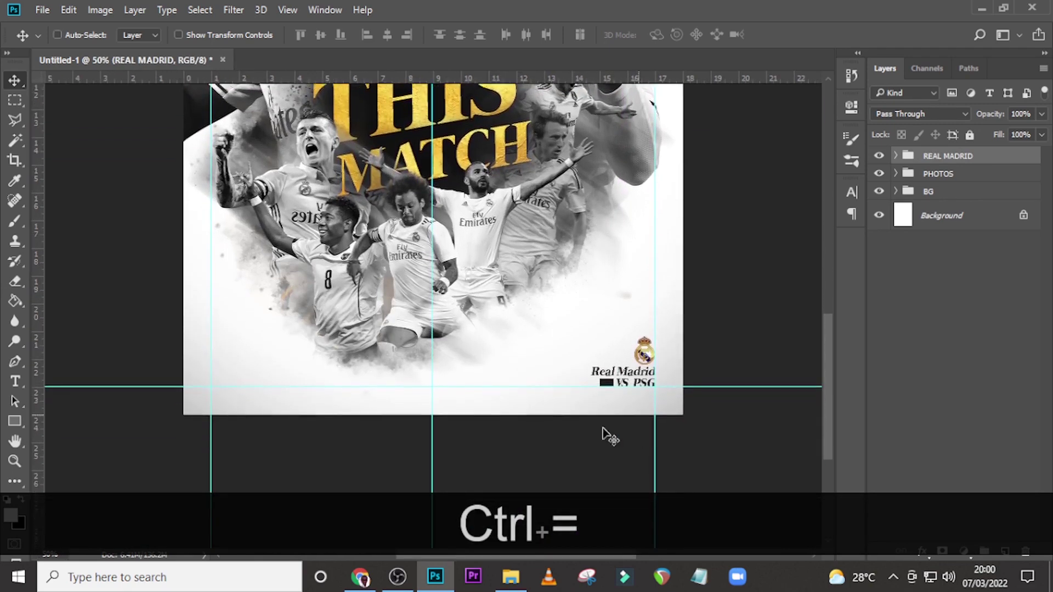
pyautogui.moveTo(827, 377); pyautogui.dragTo(815, 234)
pyautogui.press('t')
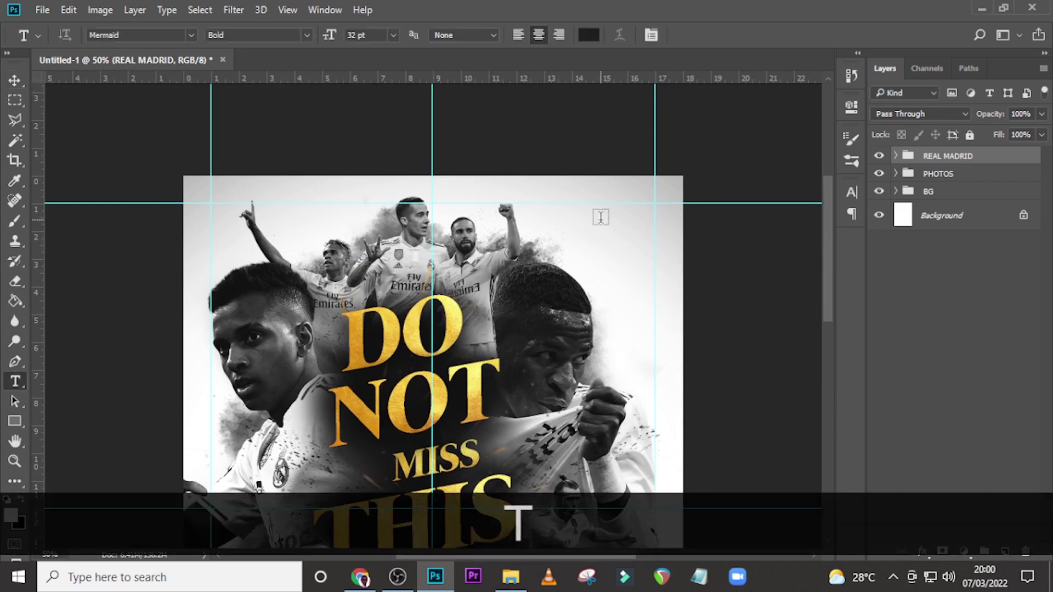
pyautogui.click(600, 218)
pyautogui.write('WED')
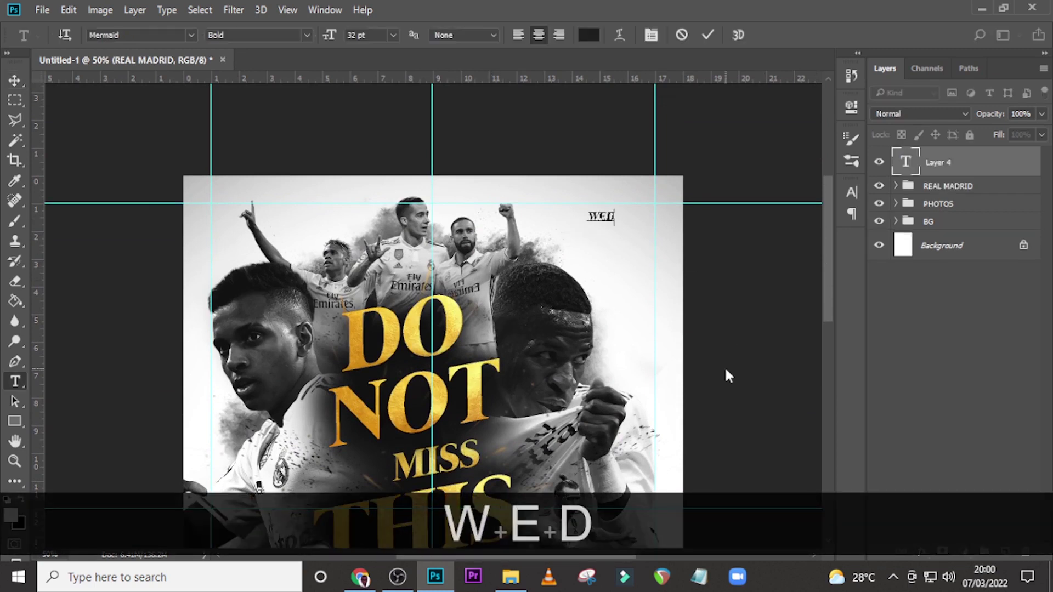
pyautogui.click(924, 174)
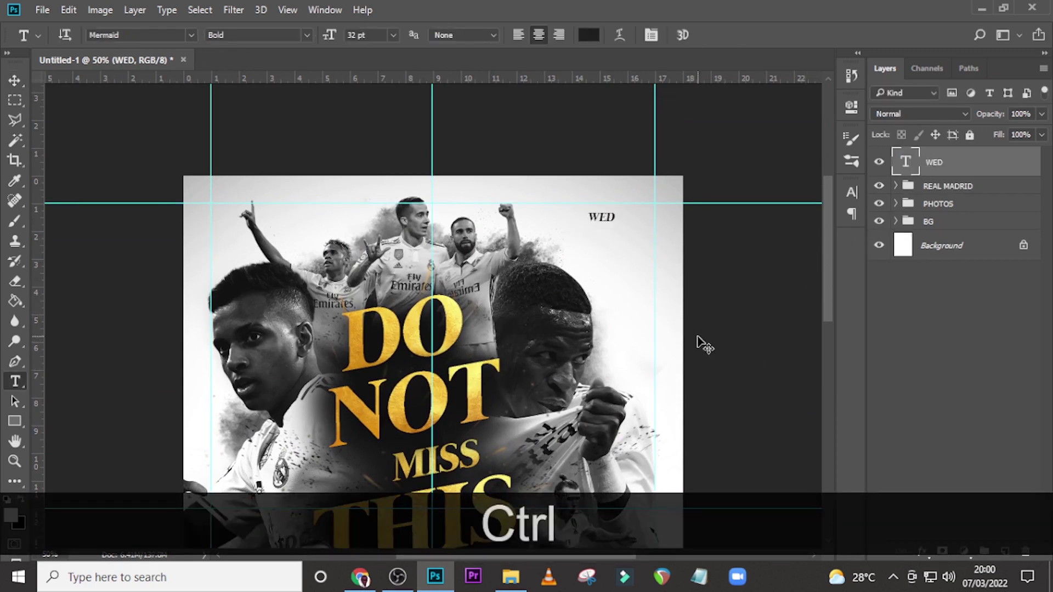
# - Enlarge the WED text and set its font size to 105 pt
pyautogui.hotkey('ctrl', 't')
pyautogui.moveTo(617, 232); pyautogui.dragTo(649, 244)
pyautogui.press('Return')
pyautogui.click(852, 193)
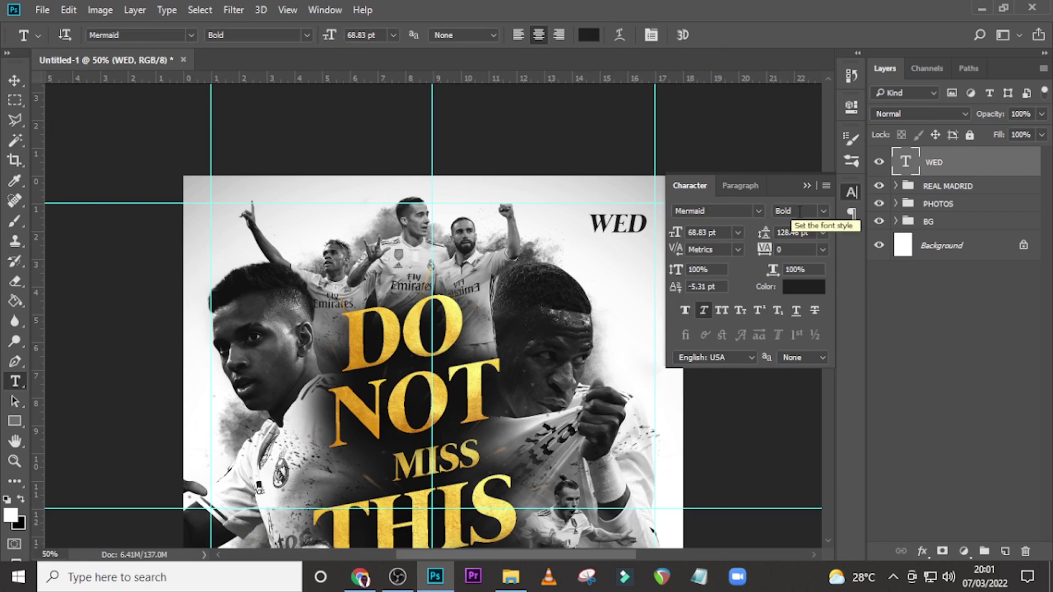
pyautogui.click(707, 233)
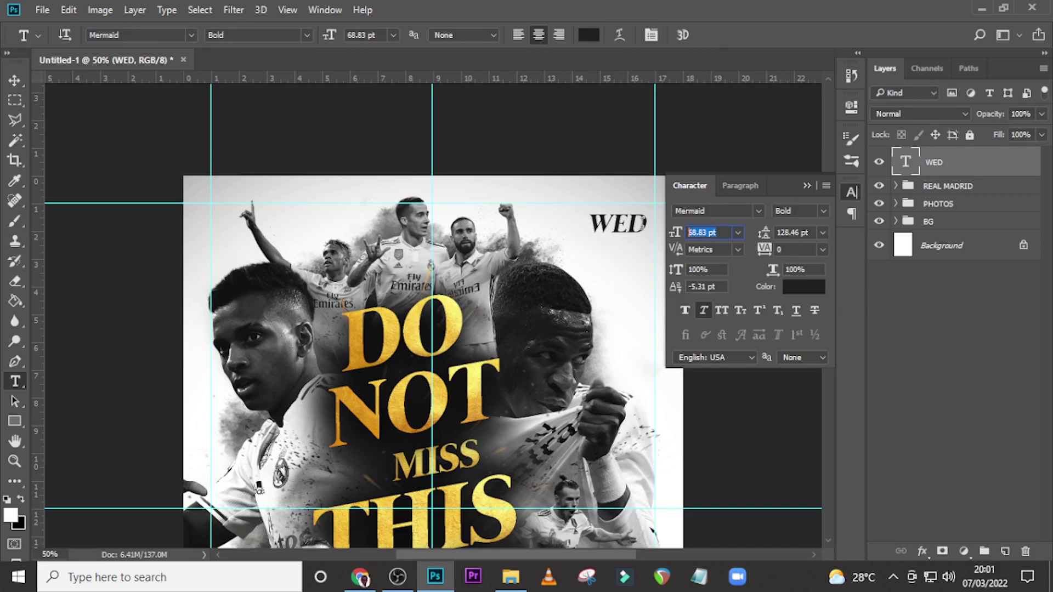
pyautogui.write('105')
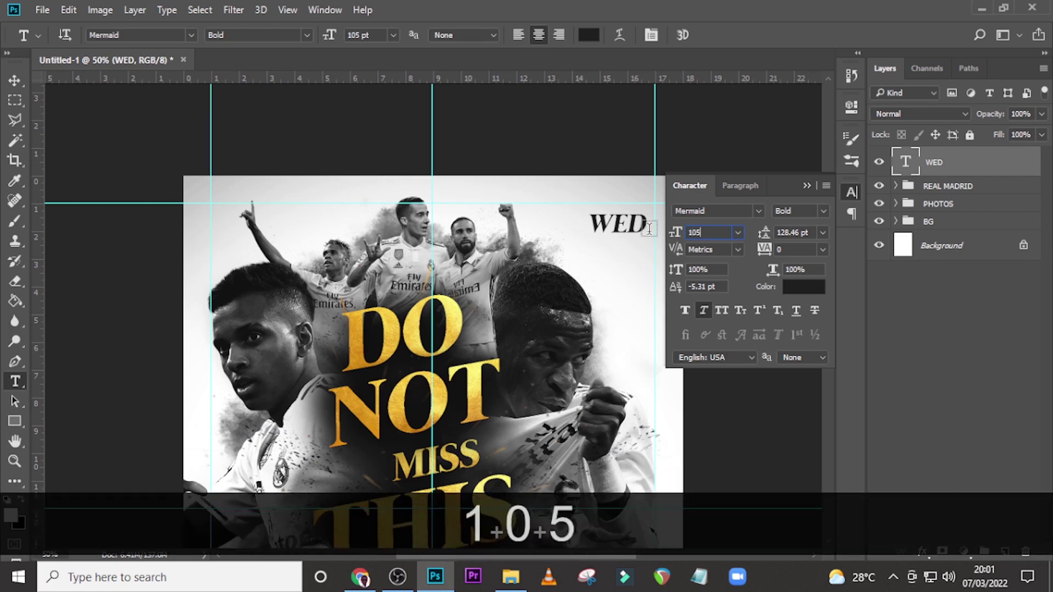
pyautogui.press('Return')
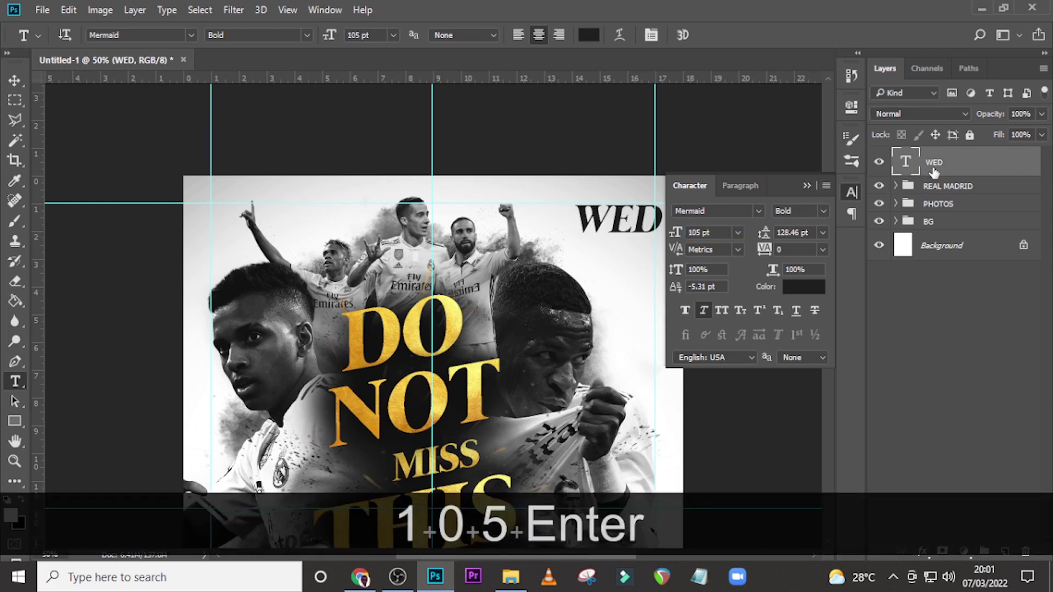
pyautogui.click(806, 186)
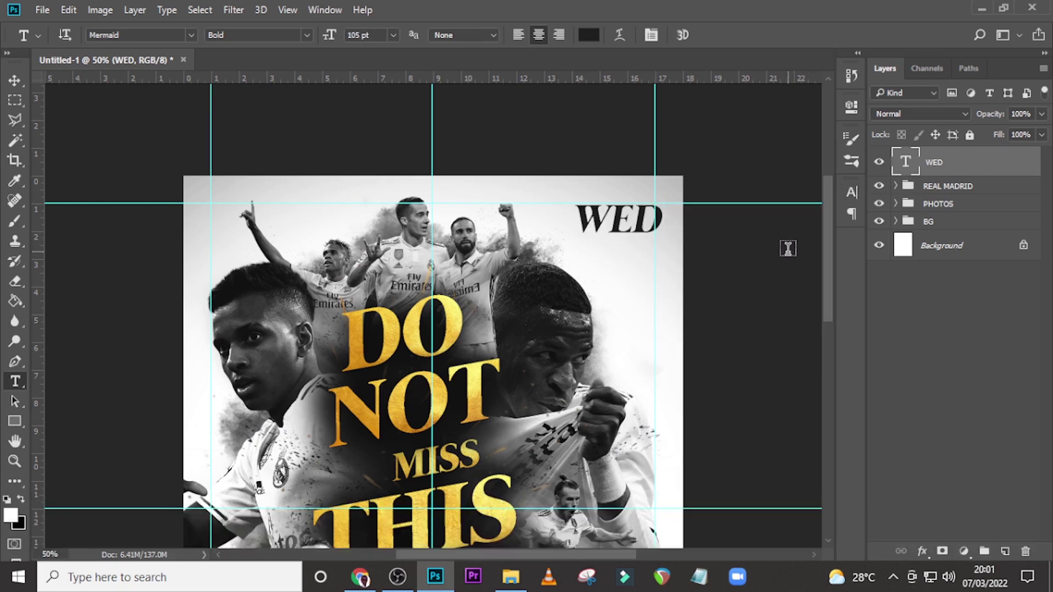
# - Nudge the WED text so its right edge meets the right margin guide and its top sits at the top guide
pyautogui.press('Left')
pyautogui.press('Left')
pyautogui.press('Left')
pyautogui.press('Left')
pyautogui.press('Left')
pyautogui.press('v')
pyautogui.press('Left')
pyautogui.press('Left')
pyautogui.press('Left')
pyautogui.press('Left')
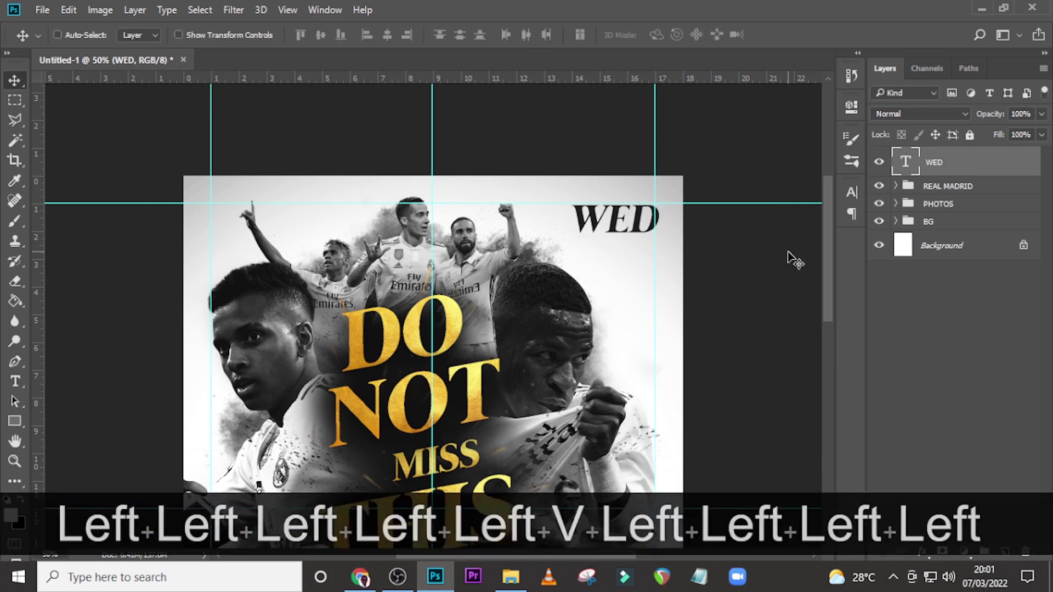
pyautogui.press('Left')
pyautogui.press('Left')
pyautogui.press('Left')
pyautogui.press('Left')
pyautogui.press('Left')
pyautogui.press('Left')
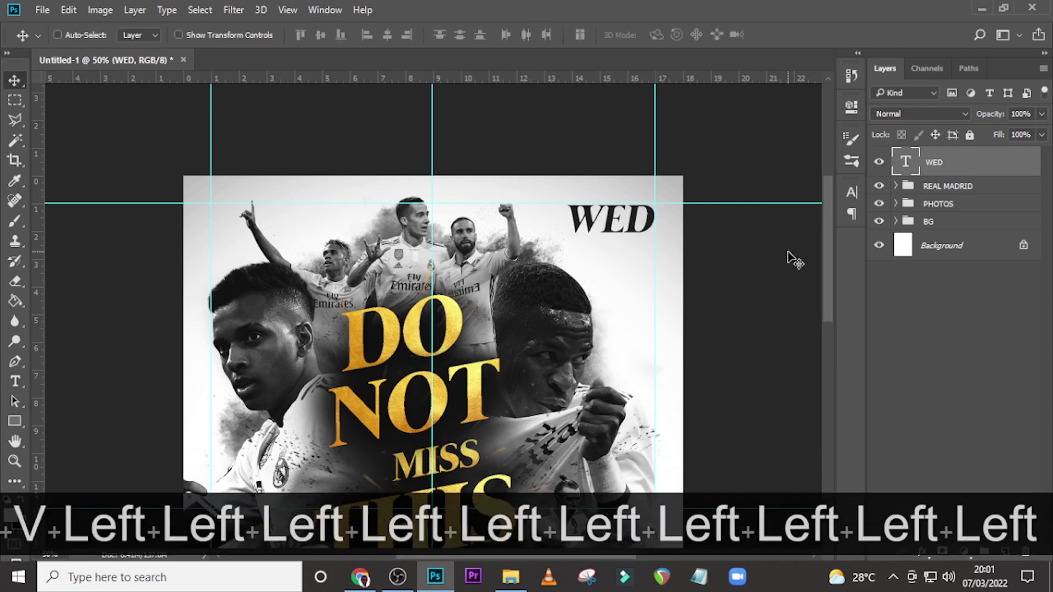
pyautogui.press('Up')
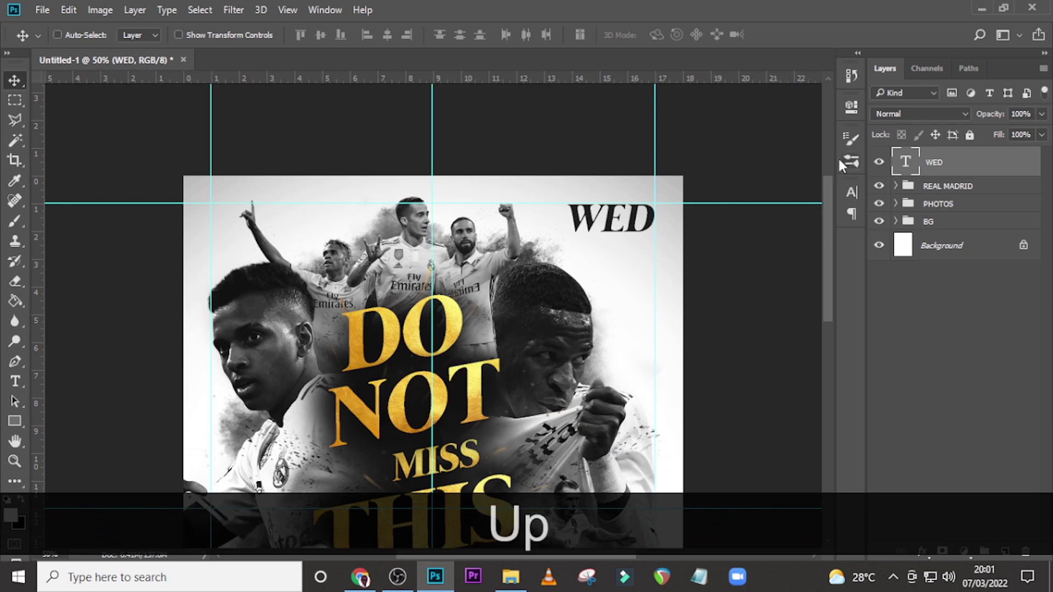
# - Duplicate the WED text layer and place the copy directly beneath the original
pyautogui.click(849, 193)
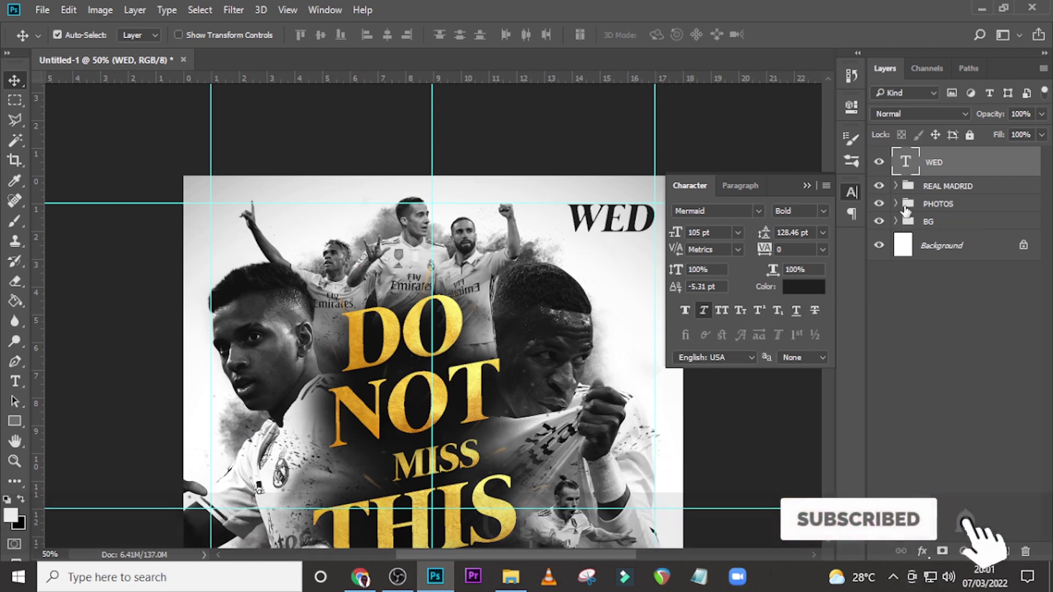
pyautogui.hotkey('ctrl', 'j')
pyautogui.press('v')
pyautogui.moveTo(615, 218); pyautogui.dragTo(609, 247)
pyautogui.click(807, 187)
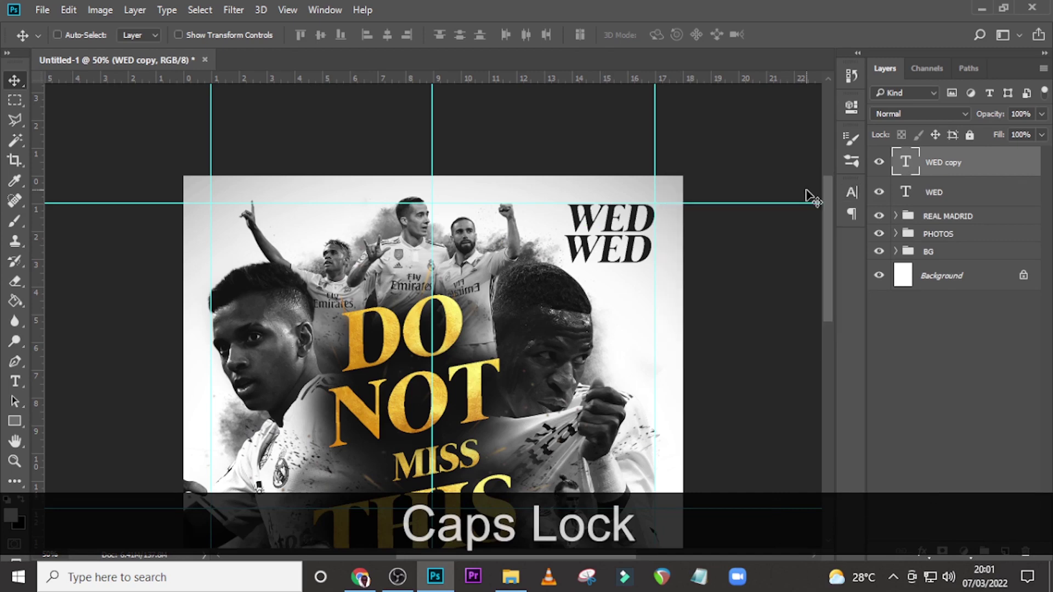
# - Replace the duplicated text with 9-March and move it up closer to WED
pyautogui.doubleClick(904, 160)
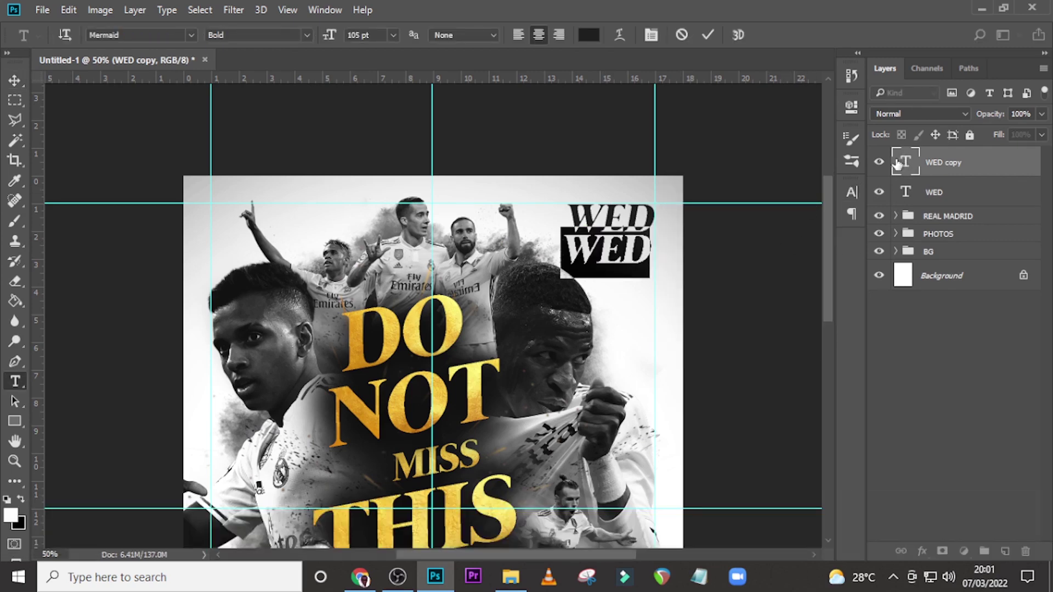
pyautogui.write('9')
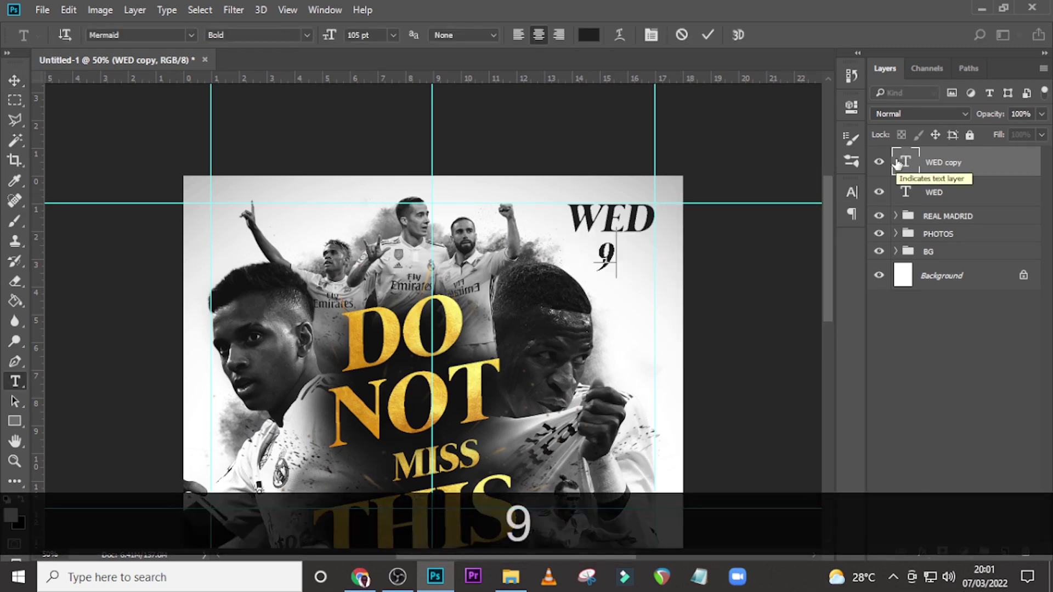
pyautogui.write('-')
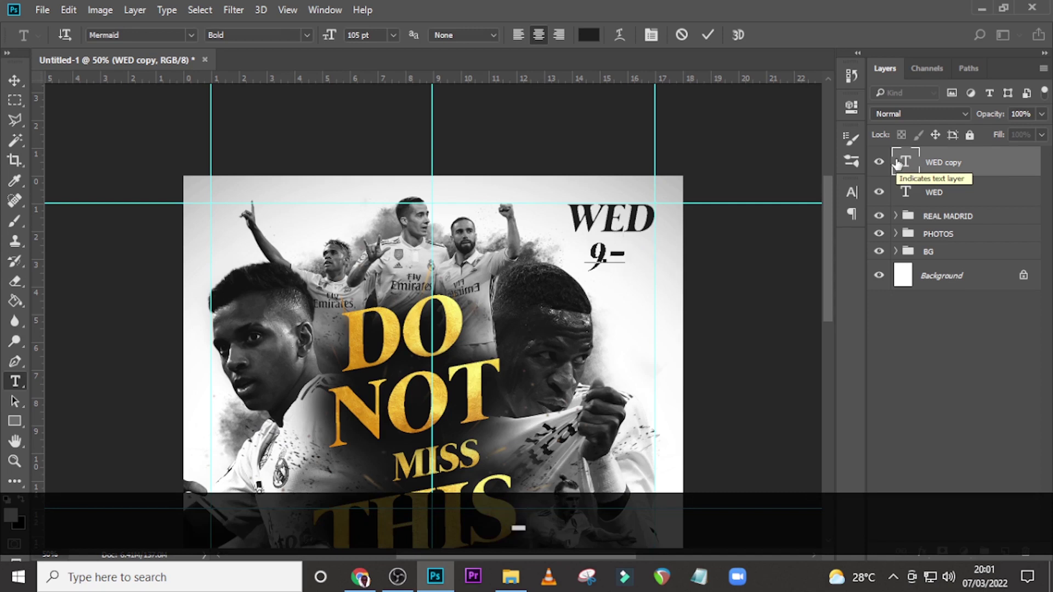
pyautogui.press('shift')
pyautogui.write('March')
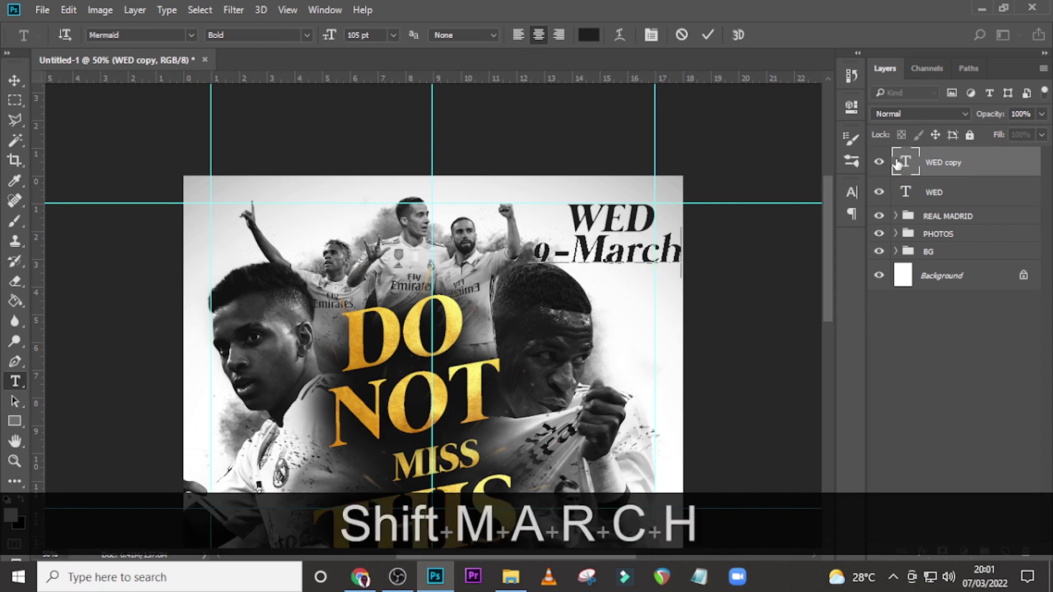
pyautogui.click(897, 163)
pyautogui.press('v')
pyautogui.moveTo(606, 264); pyautogui.dragTo(611, 245)
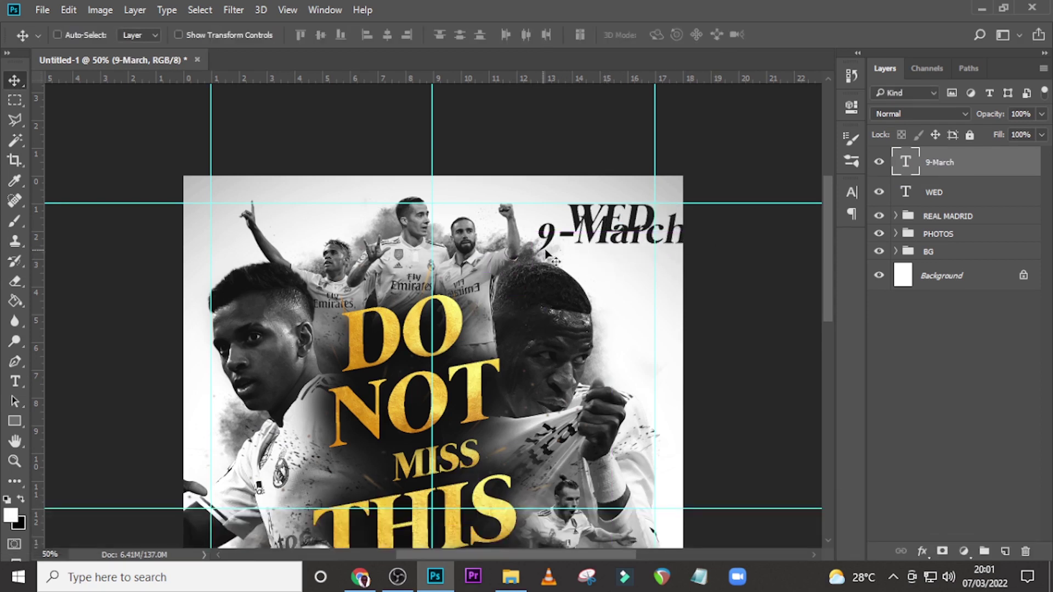
# - Change the 9-March text to the amigh font at 51 pt
pyautogui.click(850, 192)
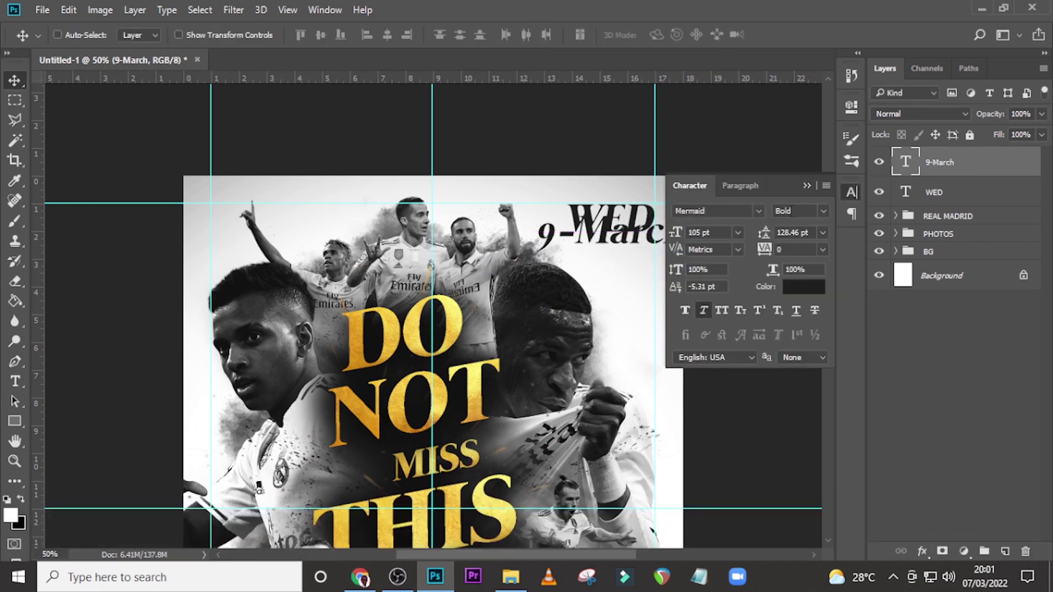
pyautogui.click(759, 212)
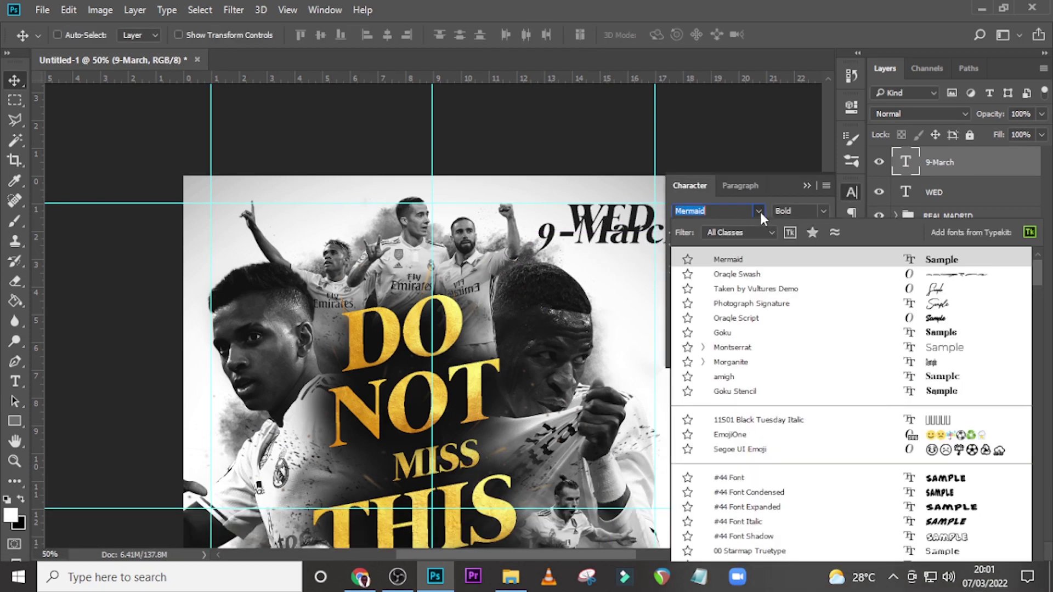
pyautogui.click(725, 377)
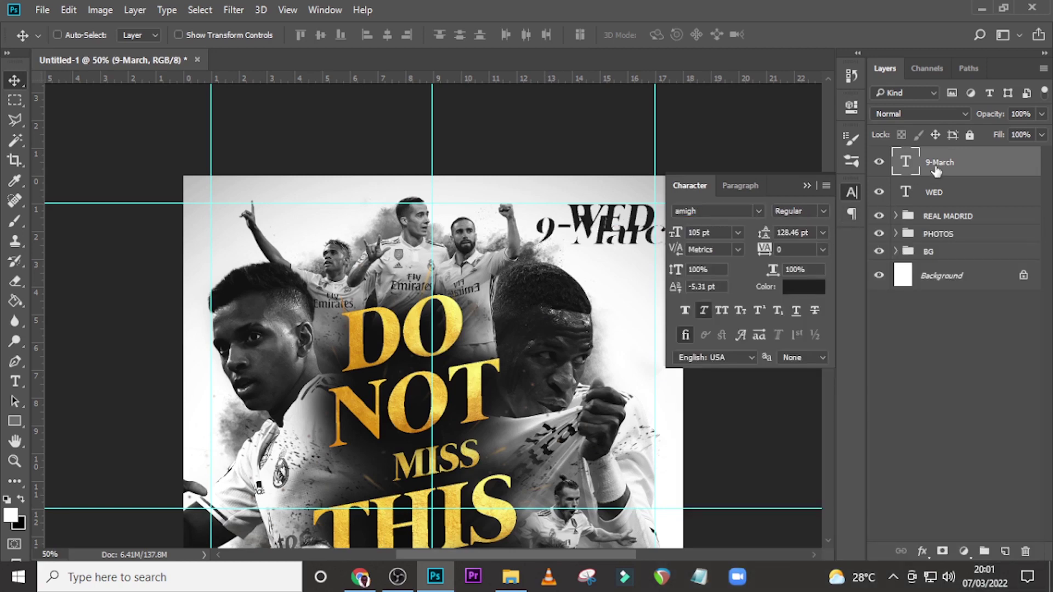
pyautogui.hotkey('ctrl', 't')
pyautogui.press('Return')
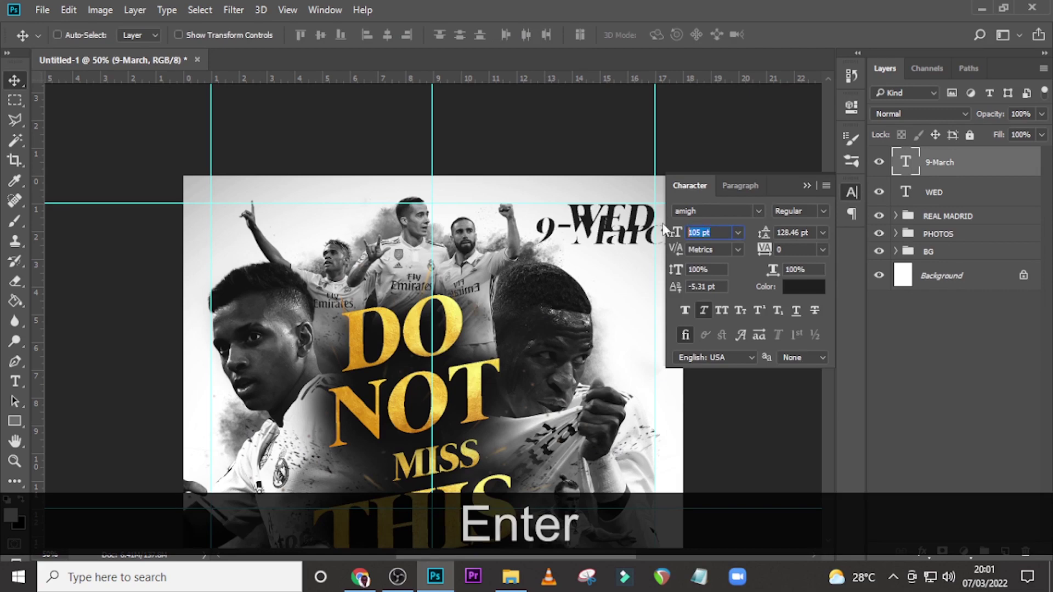
pyautogui.write('51')
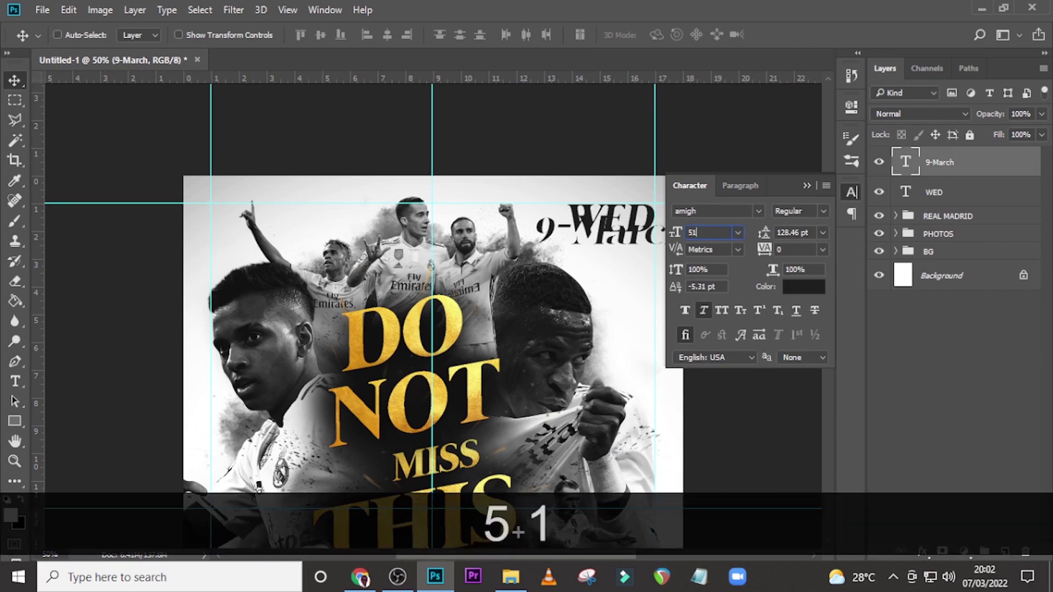
pyautogui.press('Return')
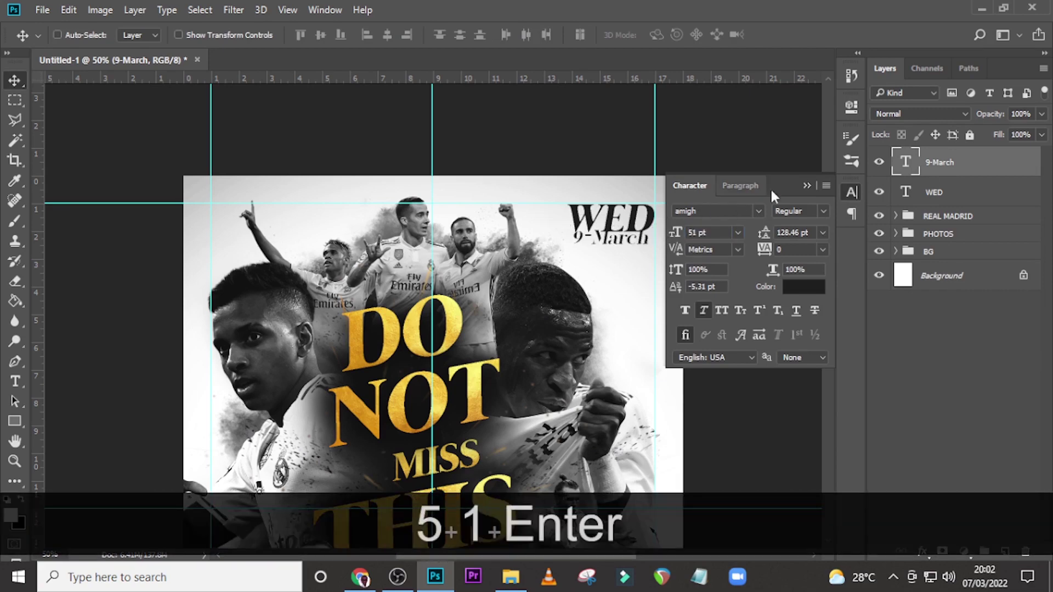
pyautogui.click(806, 186)
# - Align the 9-March text's right edge with the right margin guide and lower it slightly to clear WED
pyautogui.hotkey('shift', 'Right')
pyautogui.hotkey('shift', 'Right')
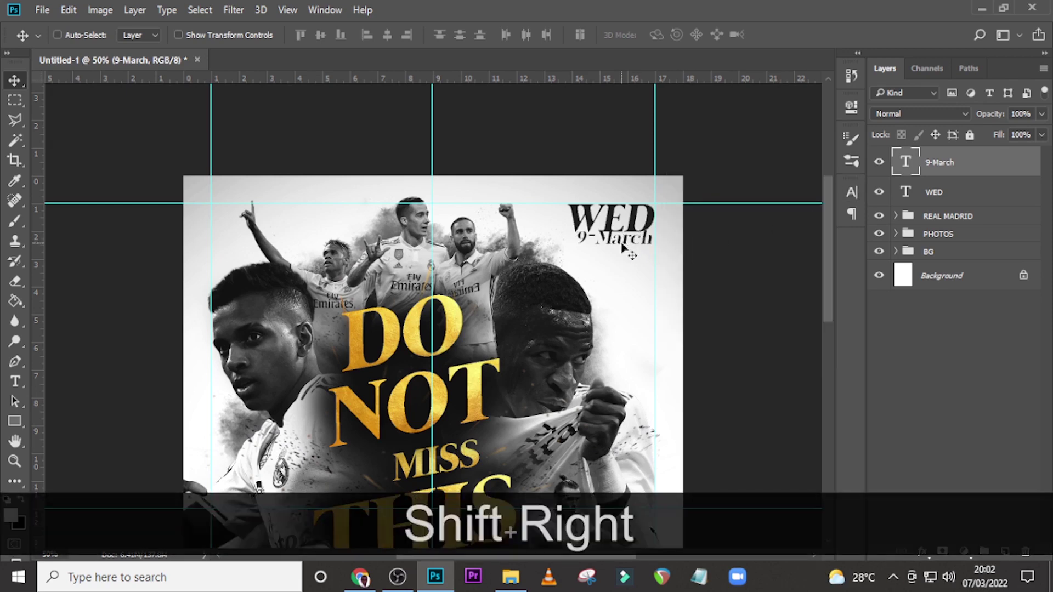
pyautogui.hotkey('shift', 'Left')
pyautogui.hotkey('shift', 'Left')
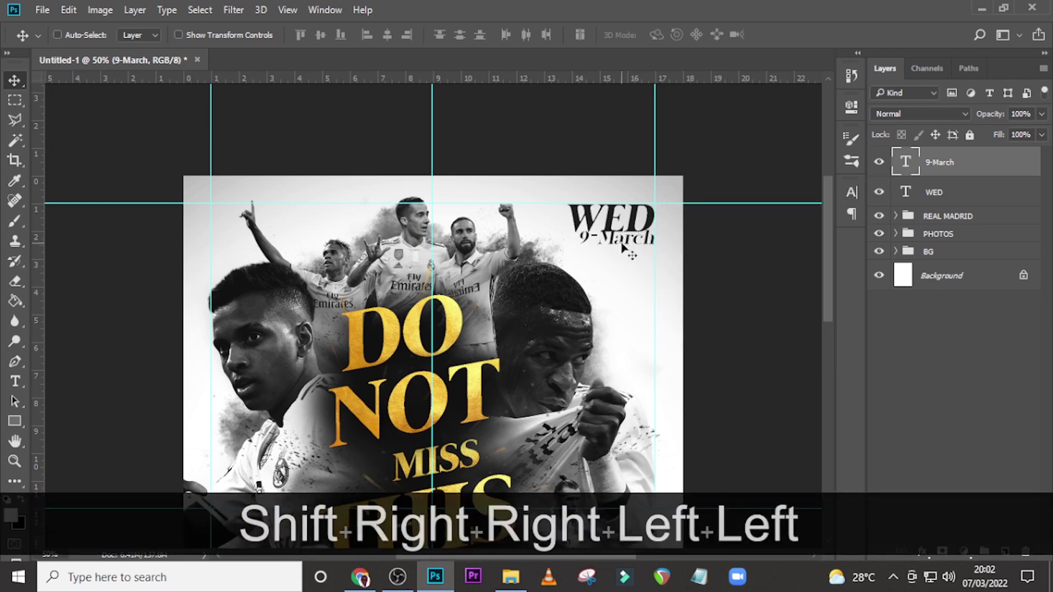
pyautogui.press('Down')
pyautogui.press('Down')
pyautogui.press('Down')
pyautogui.press('Down')
pyautogui.press('Down')
pyautogui.press('Down')
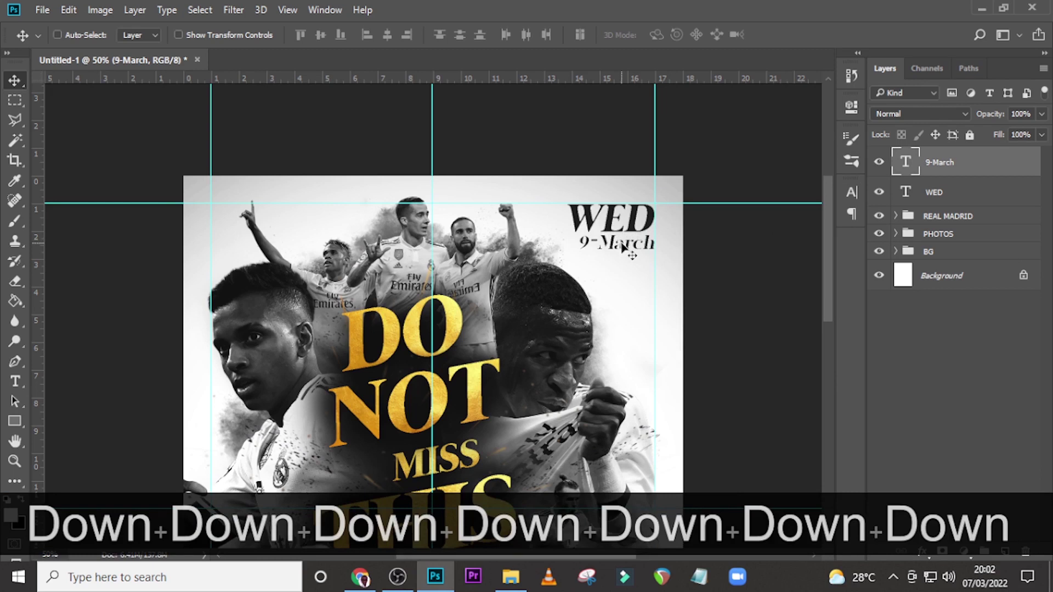
pyautogui.press('Down')
# - Duplicate the 9-March text layer and shift the copy straight down to form a line below it
pyautogui.hotkey('ctrl', 'j')
pyautogui.hotkey('shift', 'Down')
pyautogui.hotkey('shift', 'Down')
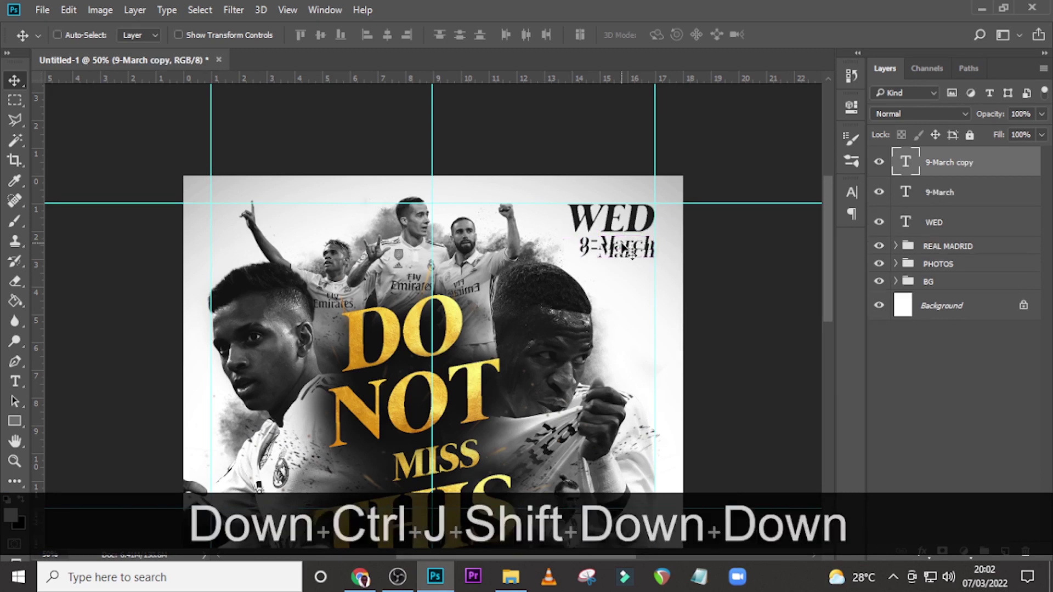
pyautogui.hotkey('shift', 'Down')
pyautogui.hotkey('shift', 'Down')
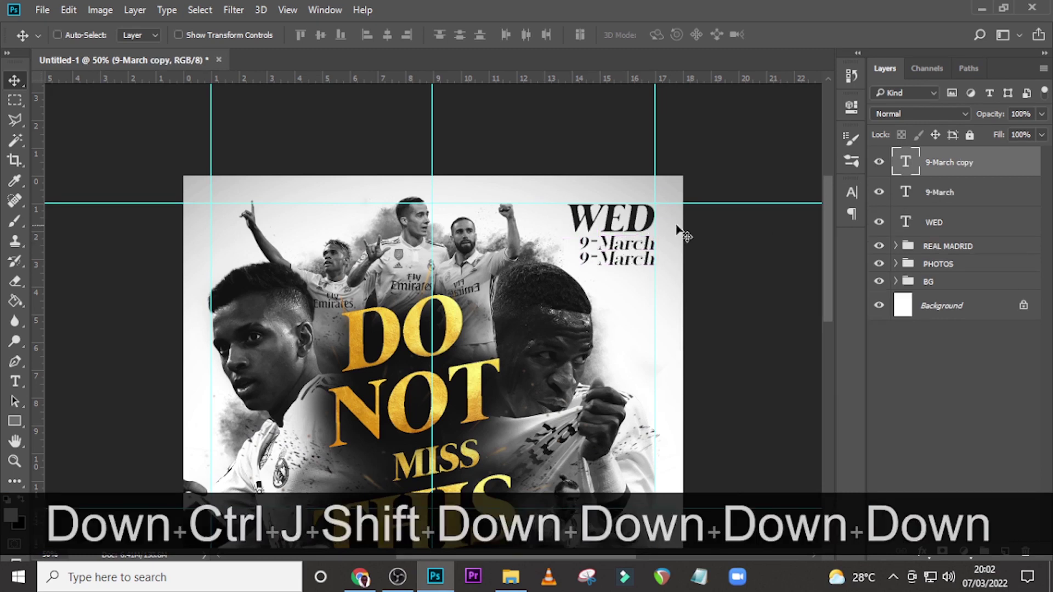
# - Replace the text of the duplicated 9-March line with 8:00pm
pyautogui.doubleClick(912, 169)
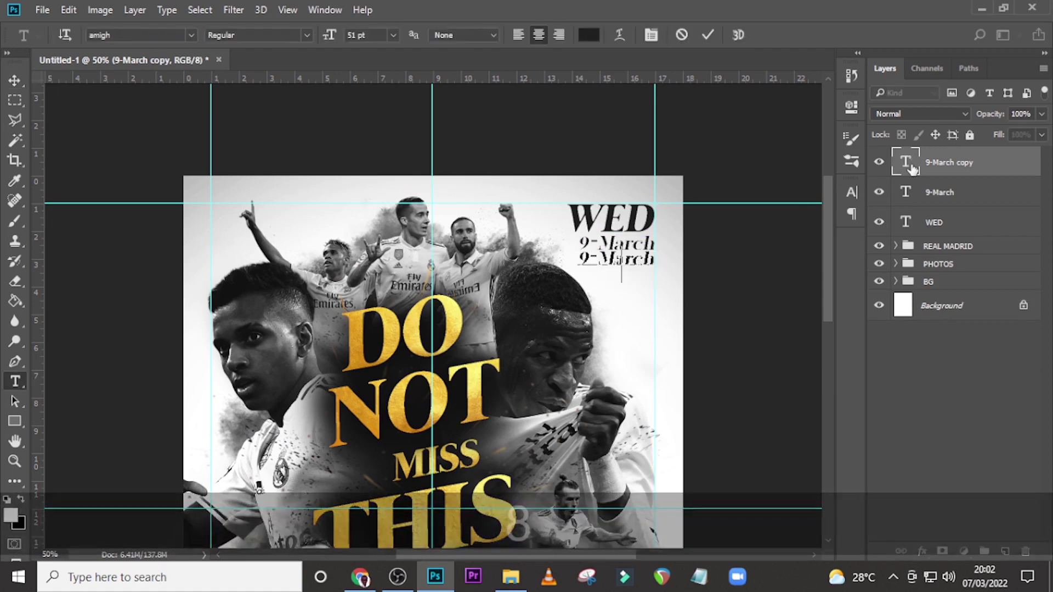
pyautogui.write('8:00pm')
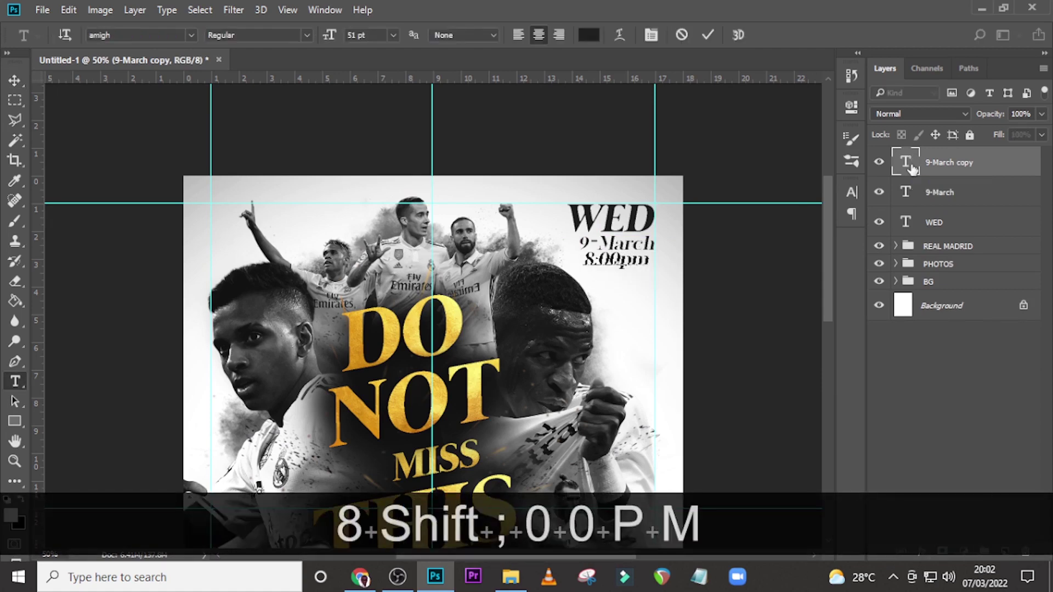
pyautogui.hotkey('ctrl', 'Return')
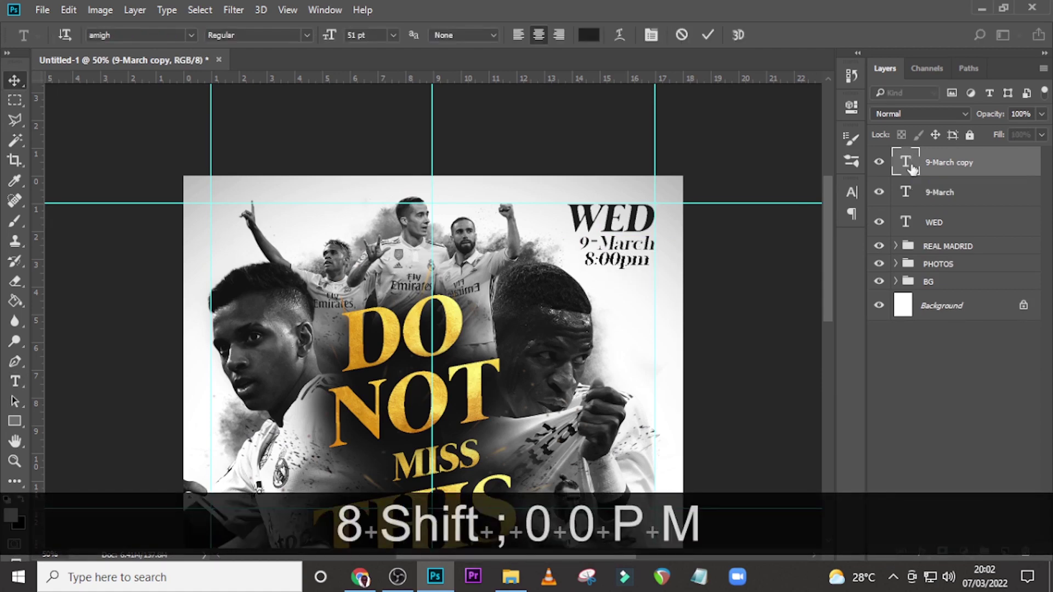
# - Align the 8:00pm text's right edge with the right margin guide and lower it slightly below 9-March
pyautogui.hotkey('shift', 'Right')
pyautogui.hotkey('shift', 'Right')
pyautogui.hotkey('shift', 'Right')
pyautogui.hotkey('shift', 'Right')
pyautogui.hotkey('shift', 'Right')
pyautogui.hotkey('shift', 'Right')
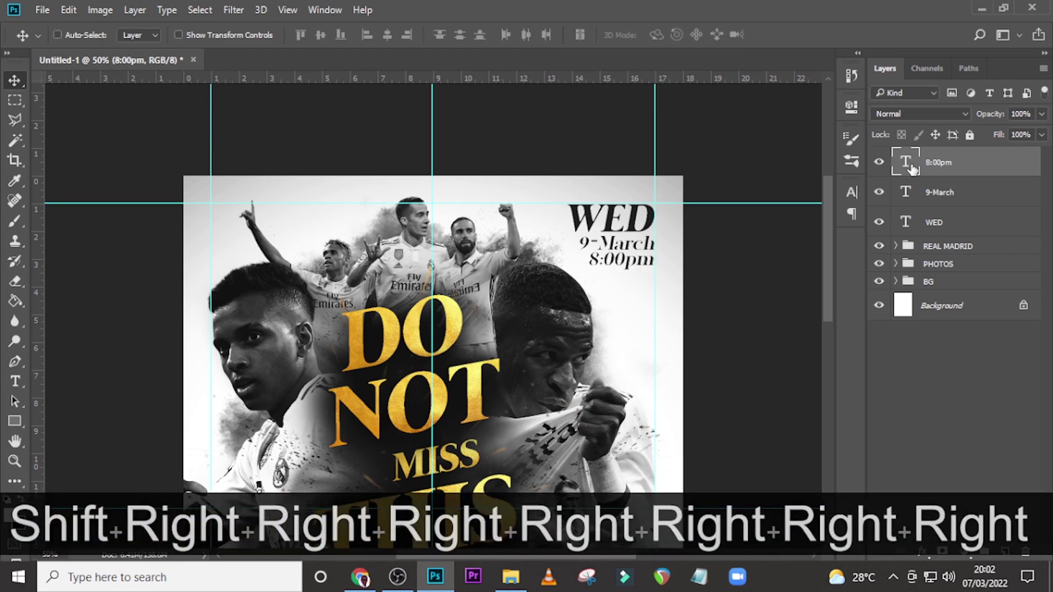
pyautogui.press('Down')
pyautogui.press('Right')
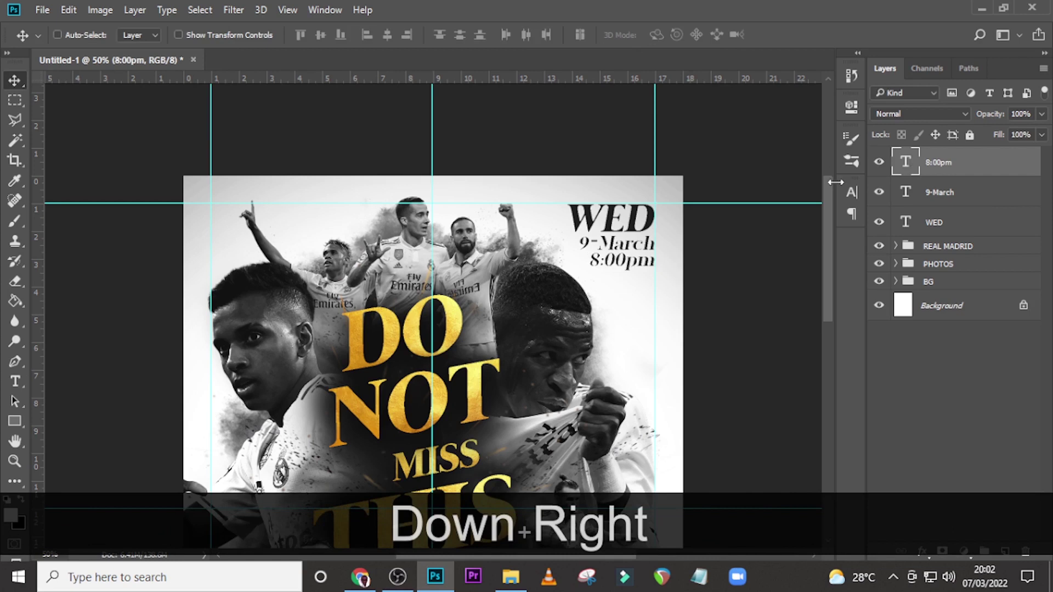
# - Draw a small triangle shape about 60 by 60 px in the poster's upper-left margin corner with the Pen tool
pyautogui.moveTo(828, 203)
pyautogui.mouseDown()
pyautogui.moveTo(828, 182)
pyautogui.moveTo(828, 196)
pyautogui.mouseUp()
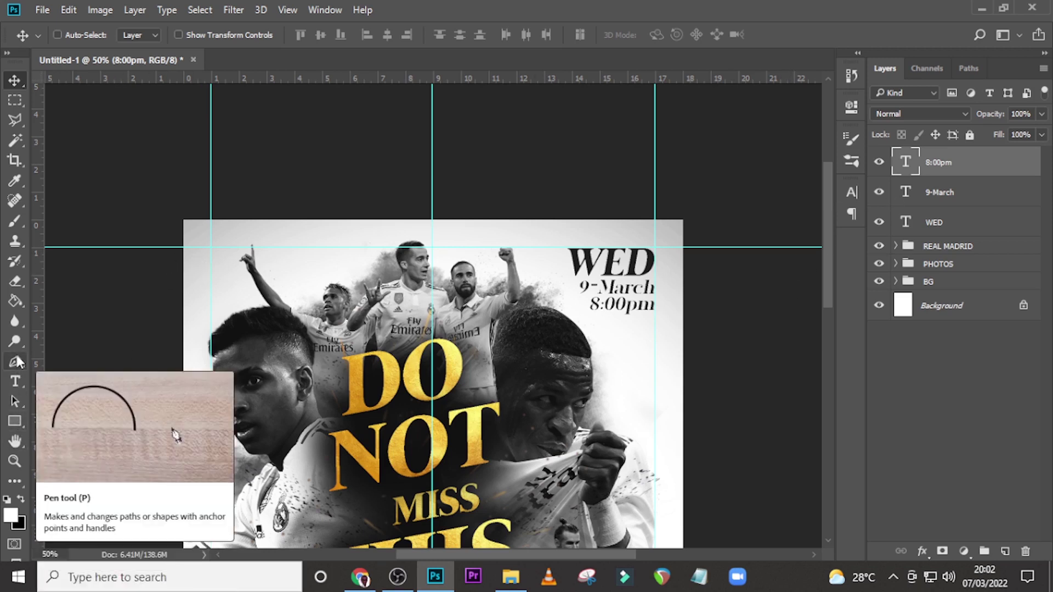
pyautogui.press('p')
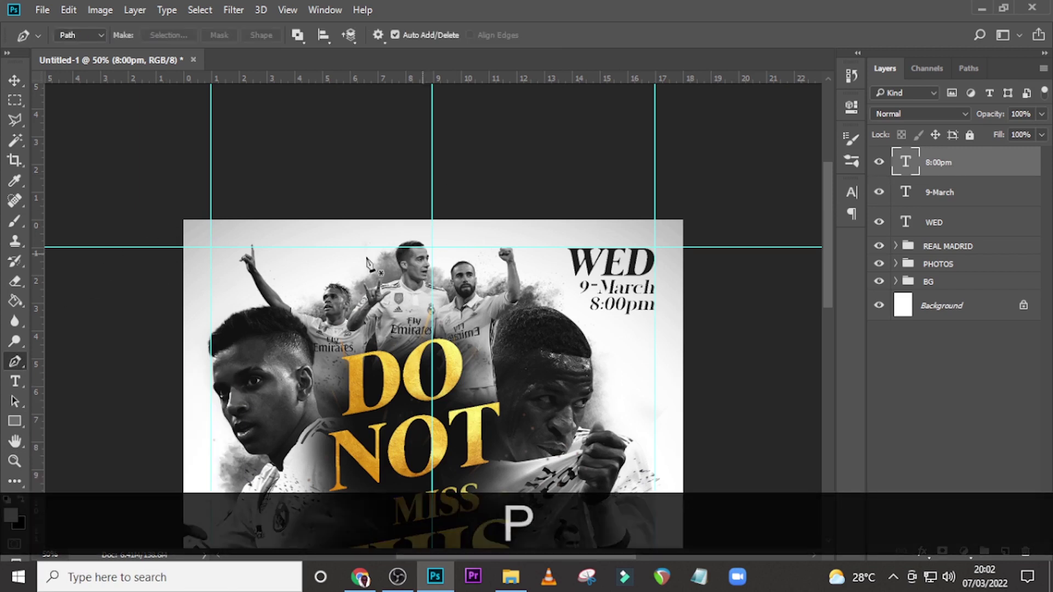
pyautogui.click(211, 270)
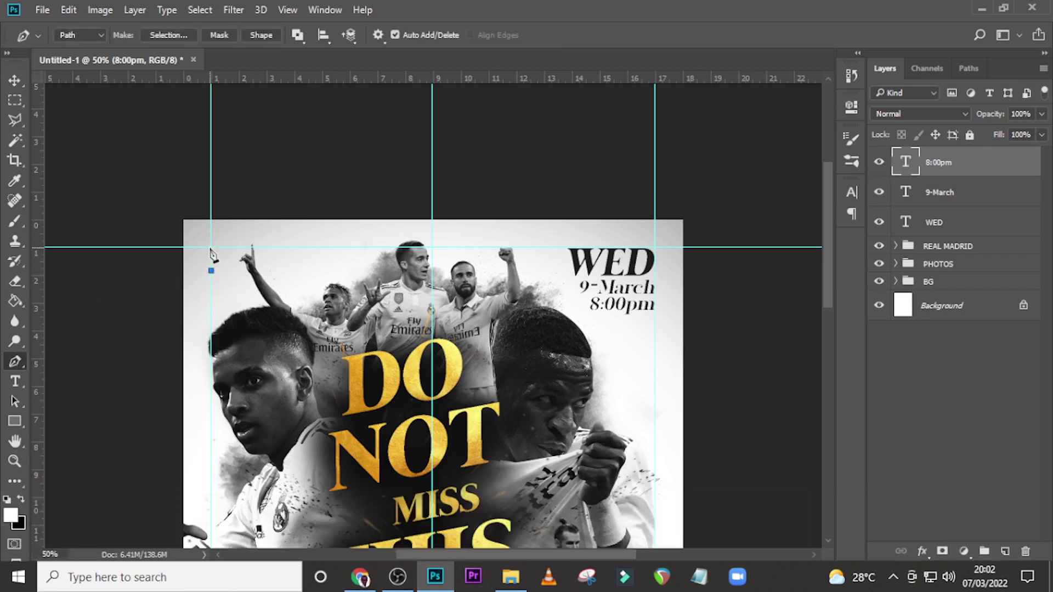
pyautogui.click(235, 248)
pyautogui.click(261, 34)
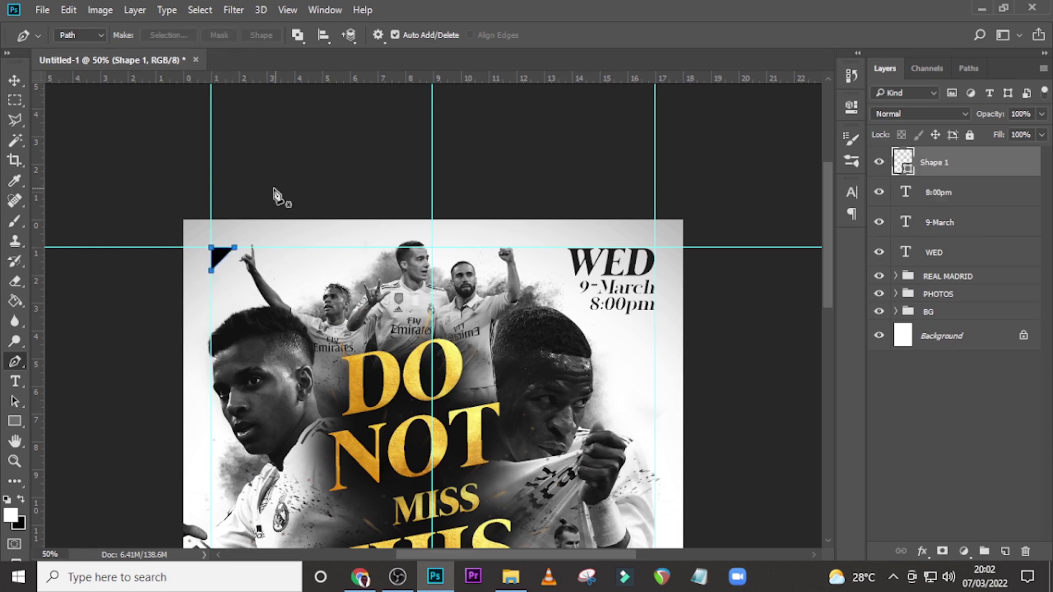
# - Set the corner triangle's fill colour to #181818
pyautogui.press('u')
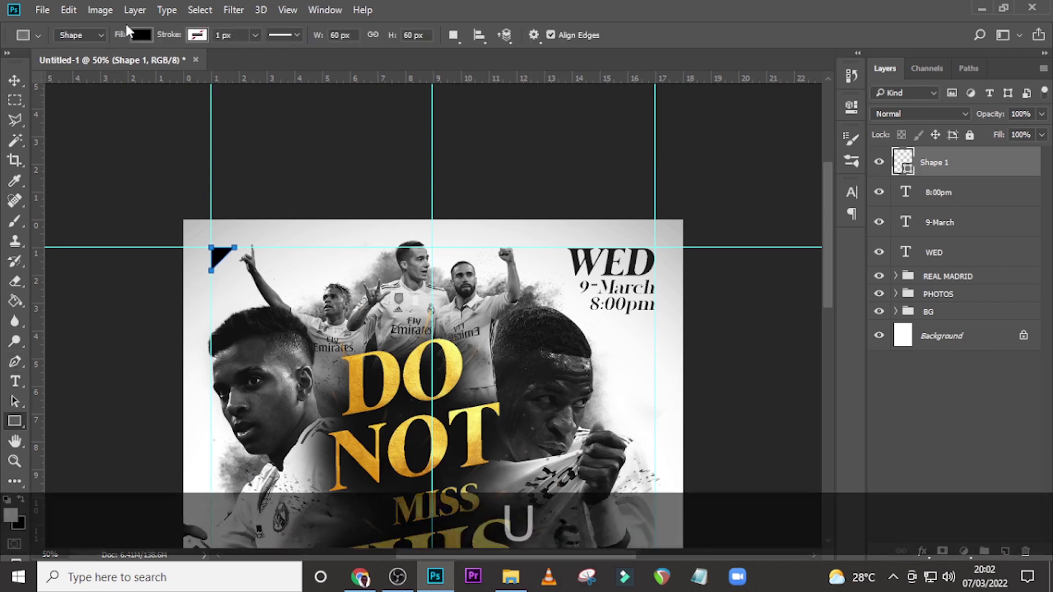
pyautogui.click(138, 34)
pyautogui.click(214, 64)
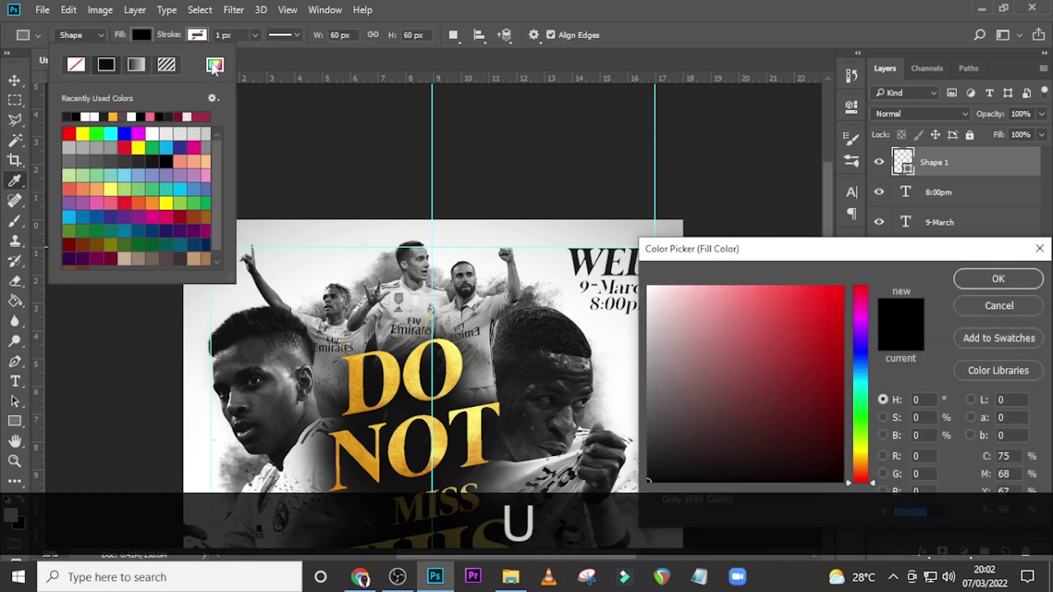
pyautogui.write('181')
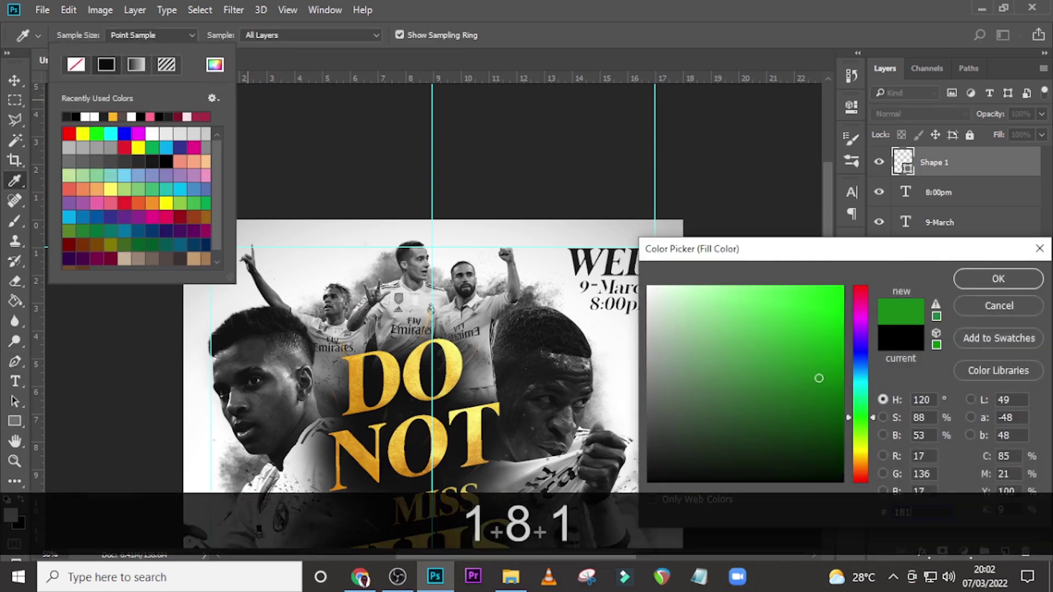
pyautogui.write('818')
pyautogui.press('Return')
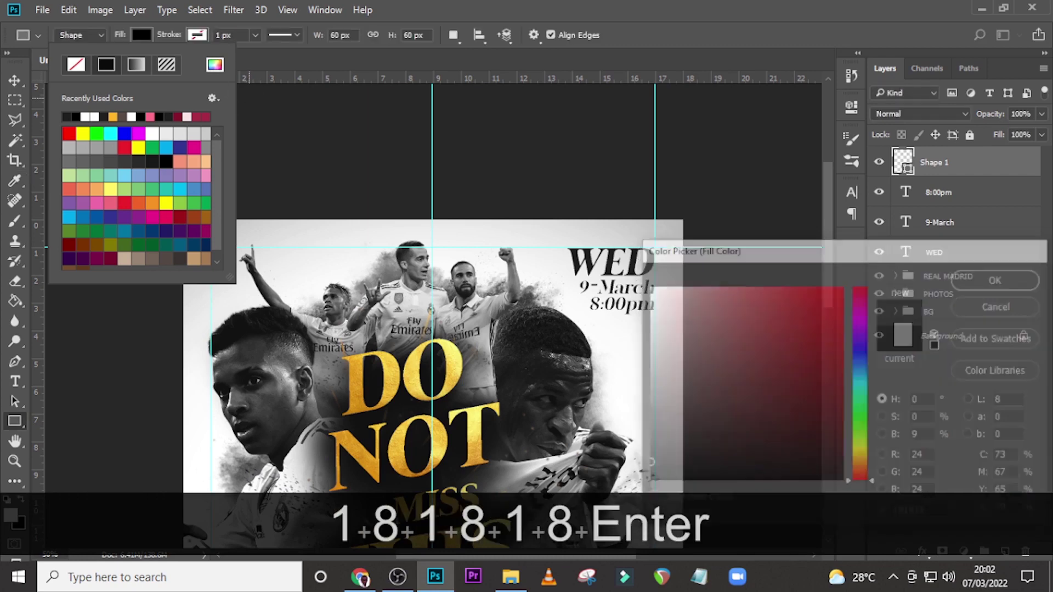
pyautogui.click(529, 6)
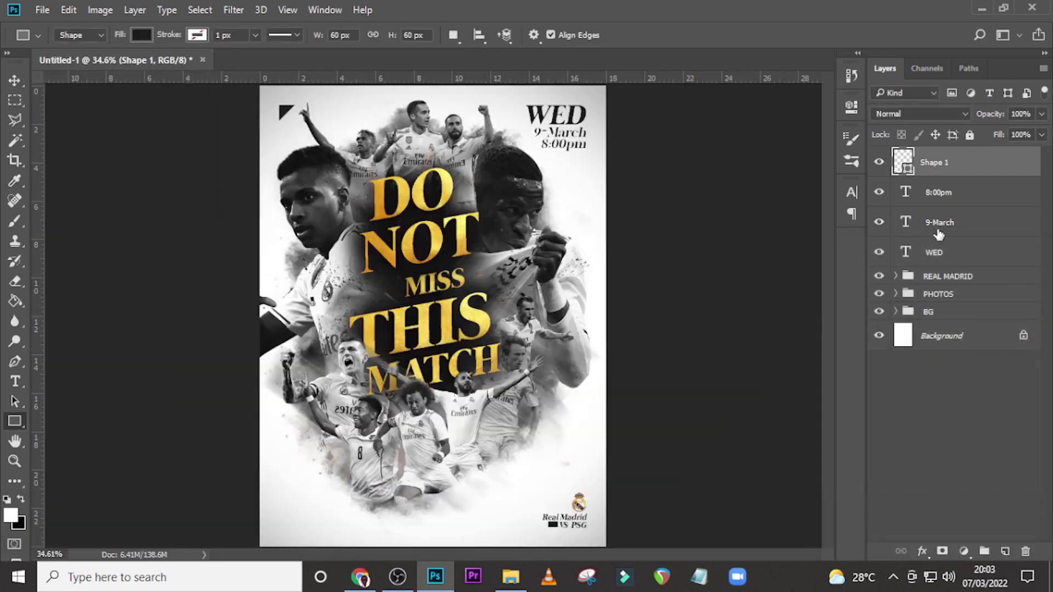
# - Group the triangle shape with the 8:00pm, 9-March and WED text layers and name the group DATE TIME
pyautogui.keyDown('ctrl'); pyautogui.click(938, 230); pyautogui.keyUp('ctrl')
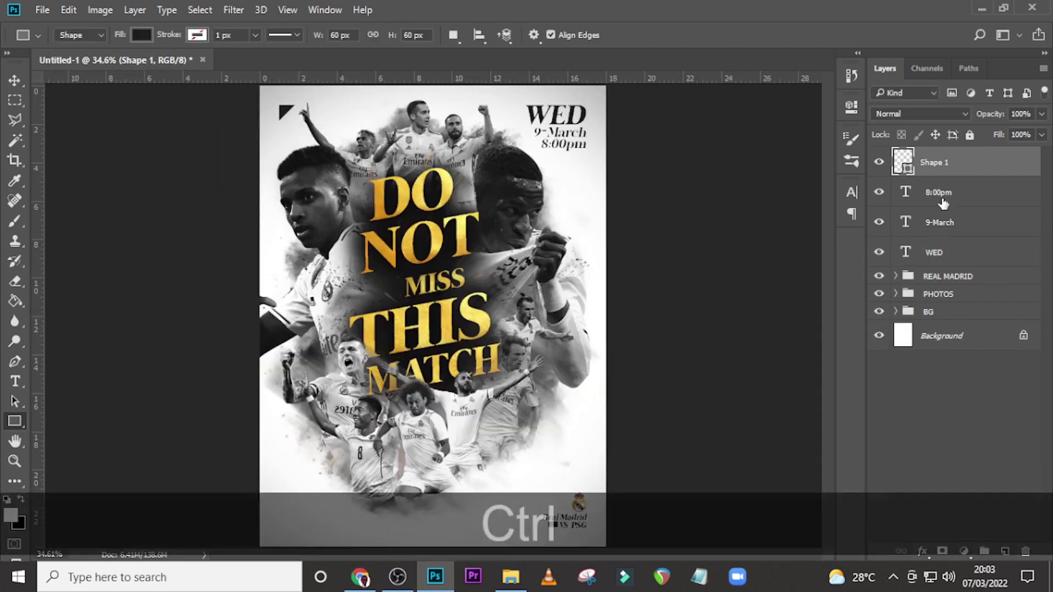
pyautogui.keyDown('ctrl'); pyautogui.click(953, 200); pyautogui.keyUp('ctrl')
pyautogui.keyDown('ctrl'); pyautogui.click(939, 254); pyautogui.keyUp('ctrl')
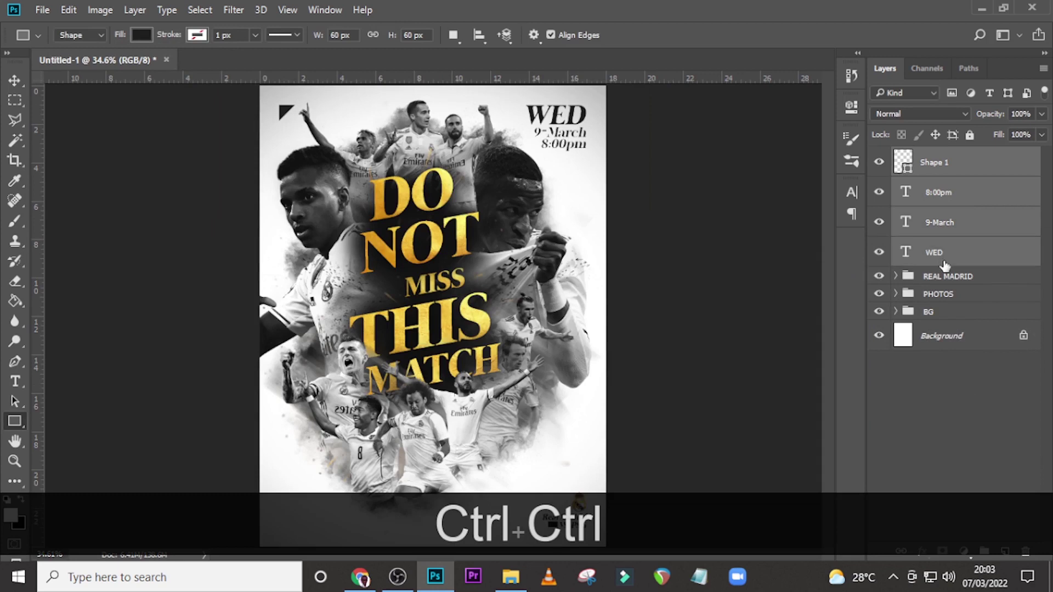
pyautogui.hotkey('ctrl', 'g')
pyautogui.doubleClick(935, 156)
pyautogui.press('capslock')
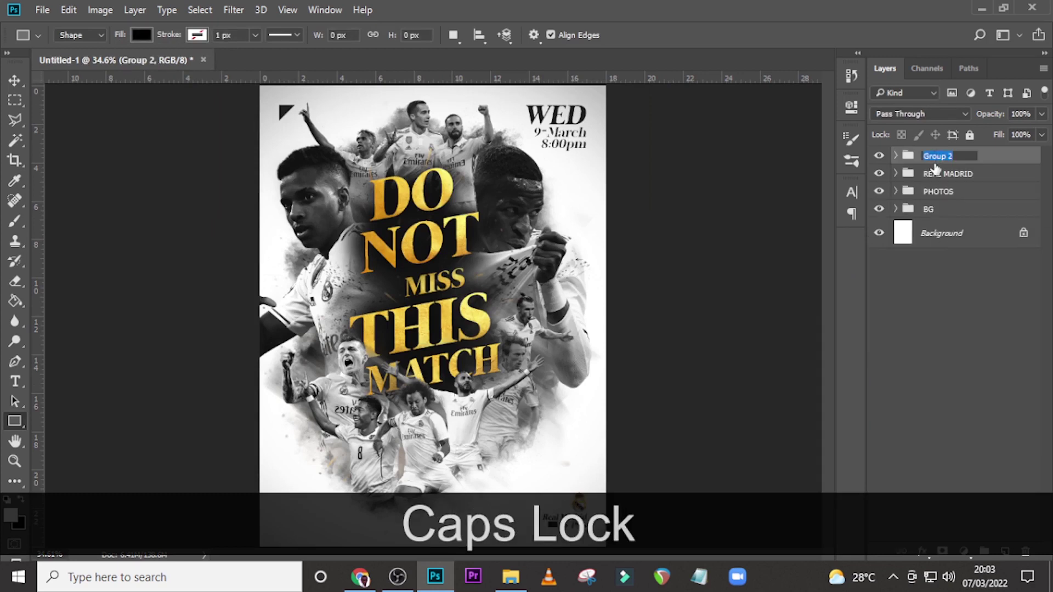
pyautogui.write('DATE TIME')
pyautogui.press('Return')
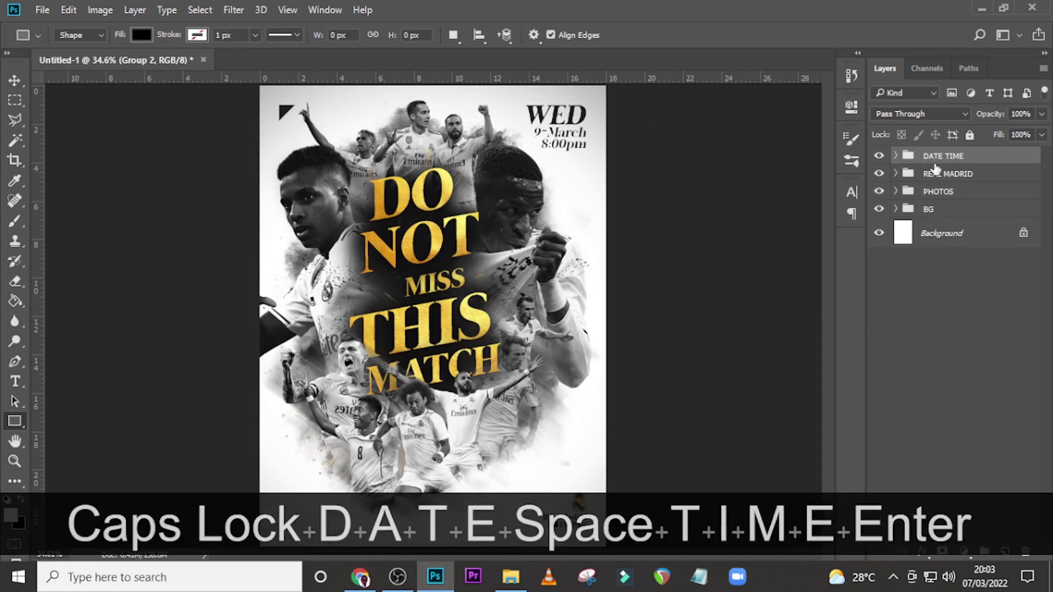
# - Enlarge the REAL MADRID group up and to the left, keeping its lower-right corner on the margins
pyautogui.hotkey('ctrl', '=')
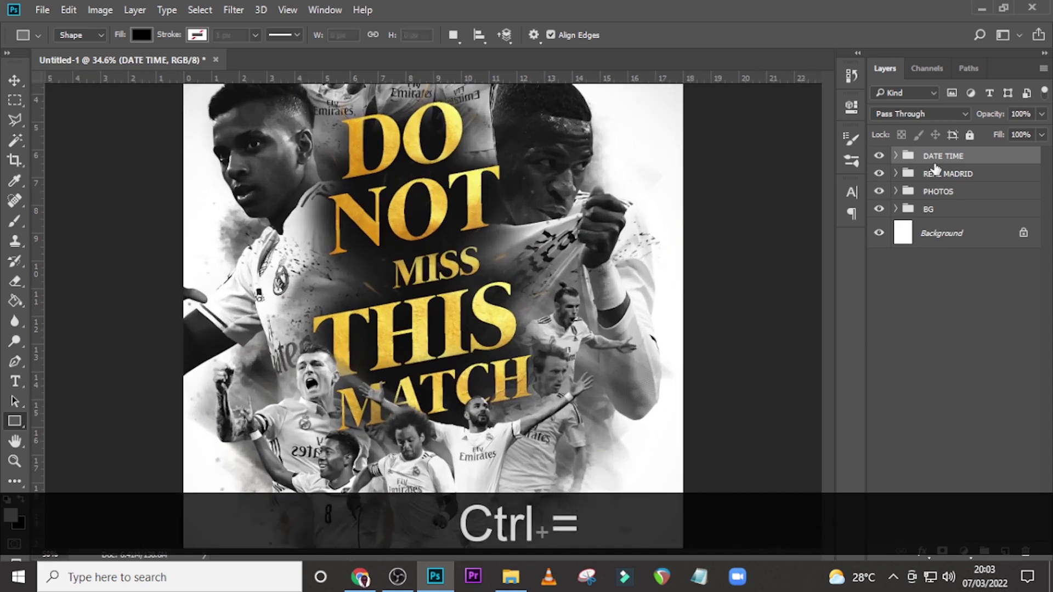
pyautogui.hotkey('ctrl', '-')
pyautogui.hotkey('ctrl', '-')
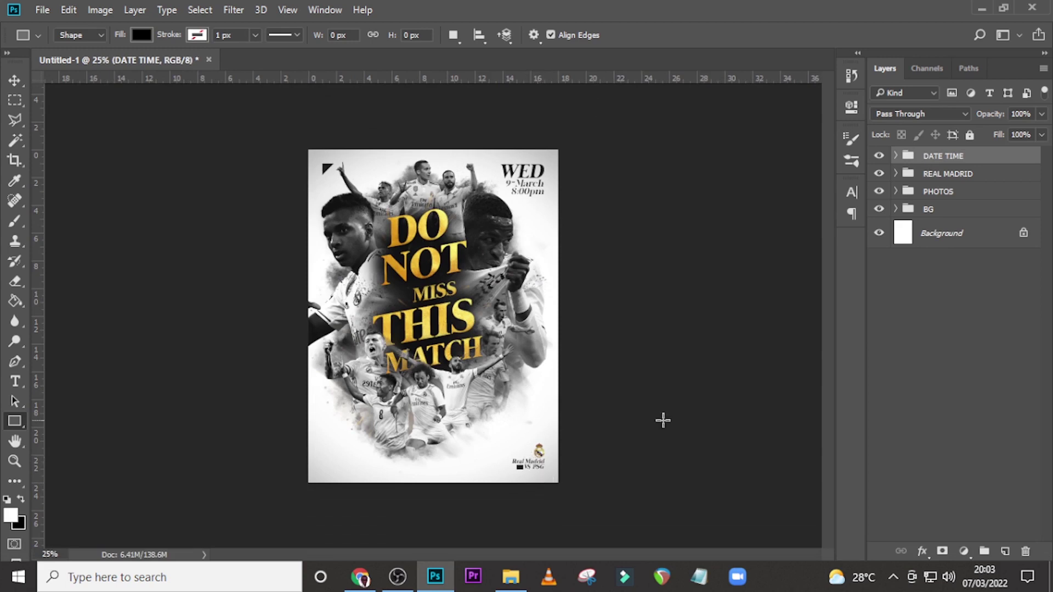
pyautogui.click(933, 173)
pyautogui.hotkey('ctrl', 't')
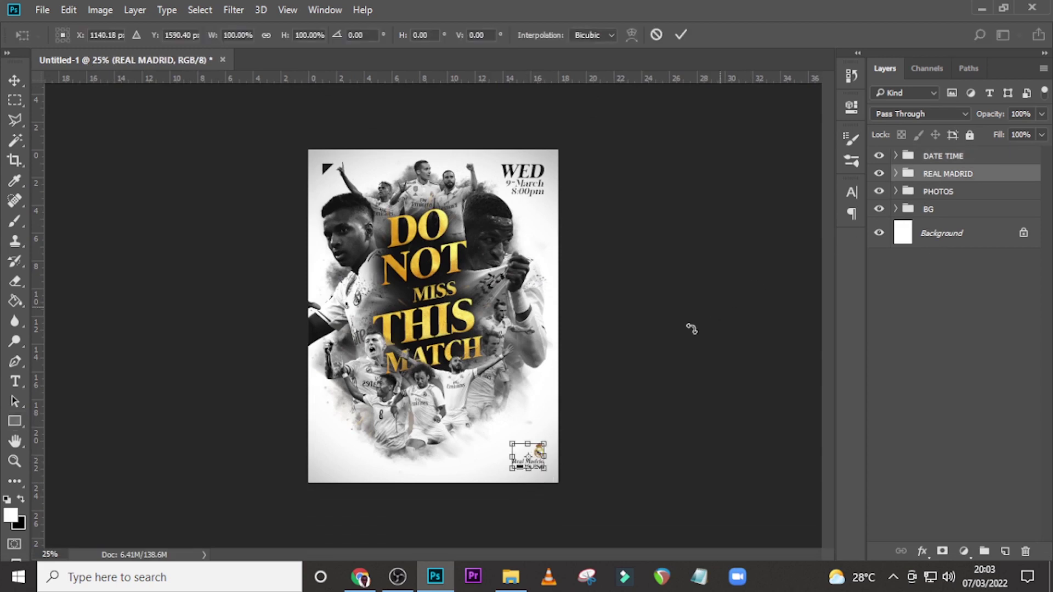
pyautogui.moveTo(514, 448); pyautogui.dragTo(489, 426)
pyautogui.press('u')
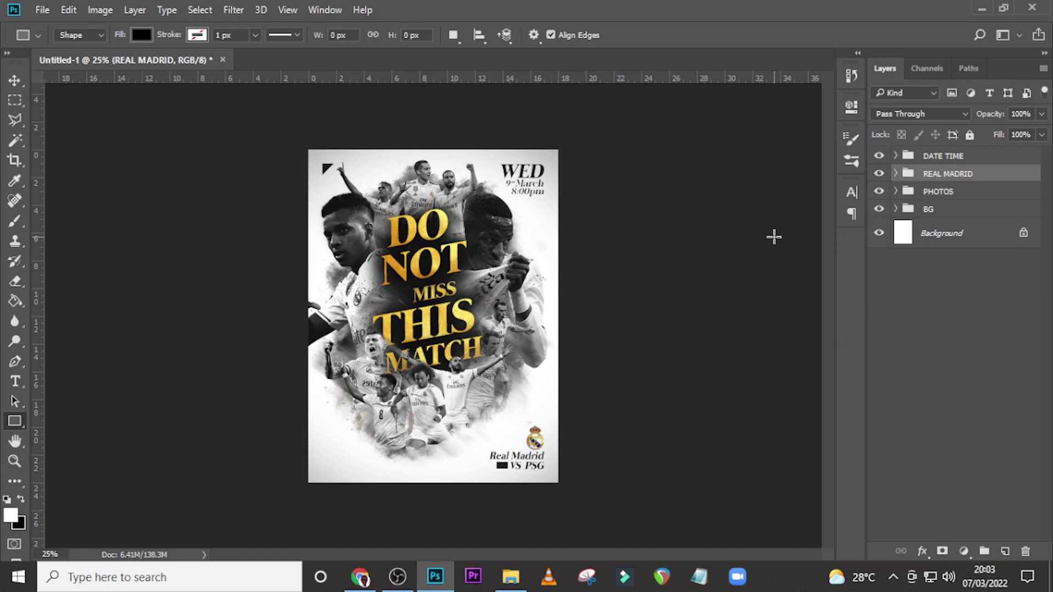
# - Move the PHOTOS group and the BG group's POWDER subgroup together slightly down and to the right to centre the artwork
pyautogui.press('v')
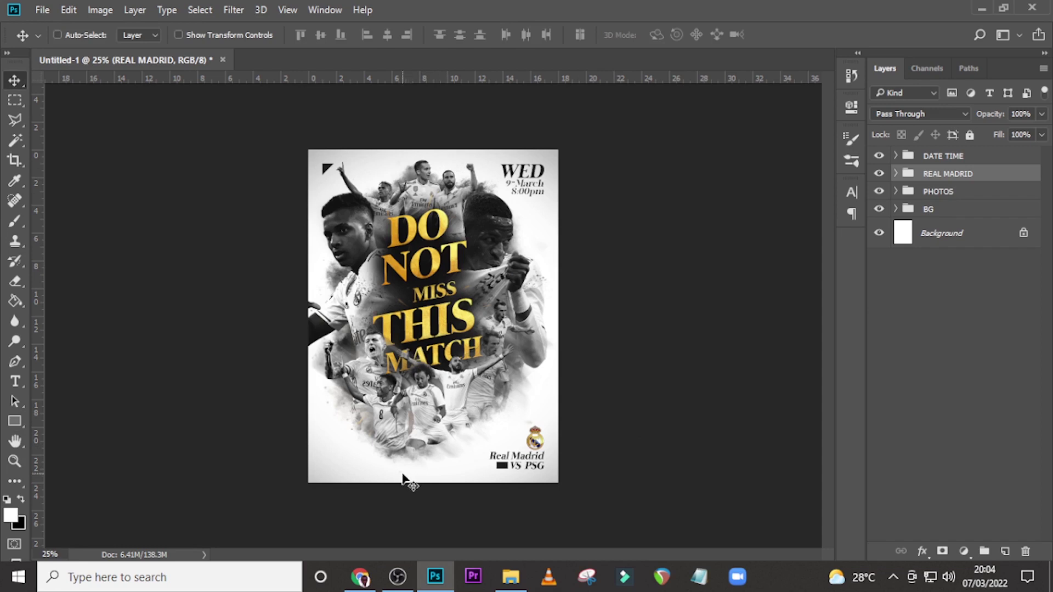
pyautogui.click(879, 191)
pyautogui.click(879, 192)
pyautogui.click(932, 193)
pyautogui.click(896, 210)
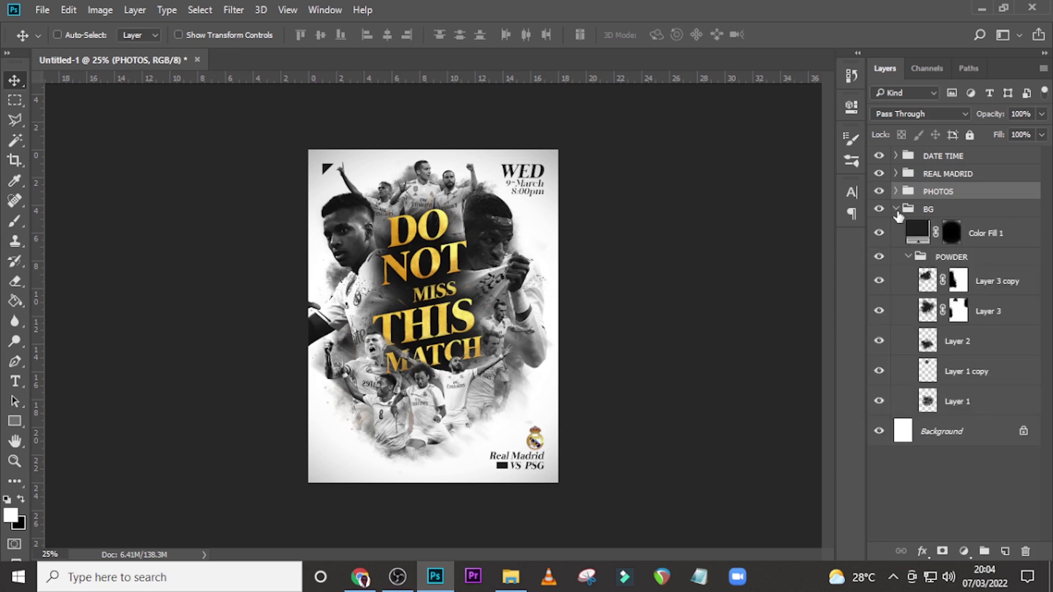
pyautogui.keyDown('ctrl'); pyautogui.click(944, 262); pyautogui.keyUp('ctrl')
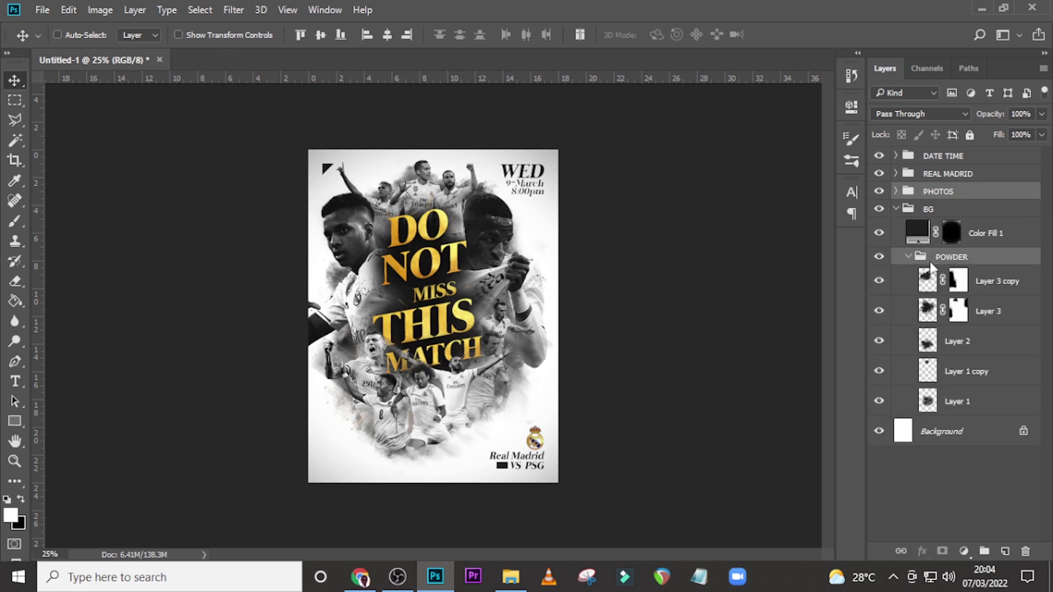
pyautogui.hotkey('shift', 'Down')
pyautogui.hotkey('shift', 'Down')
pyautogui.hotkey('shift', 'Down')
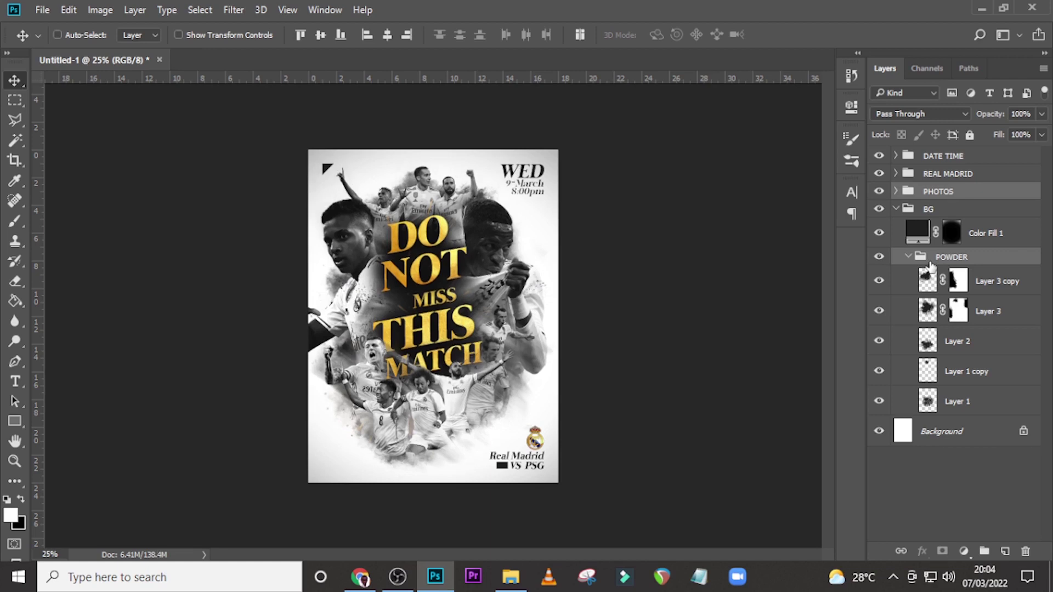
pyautogui.hotkey('shift', 'Down')
pyautogui.hotkey('shift', 'Down')
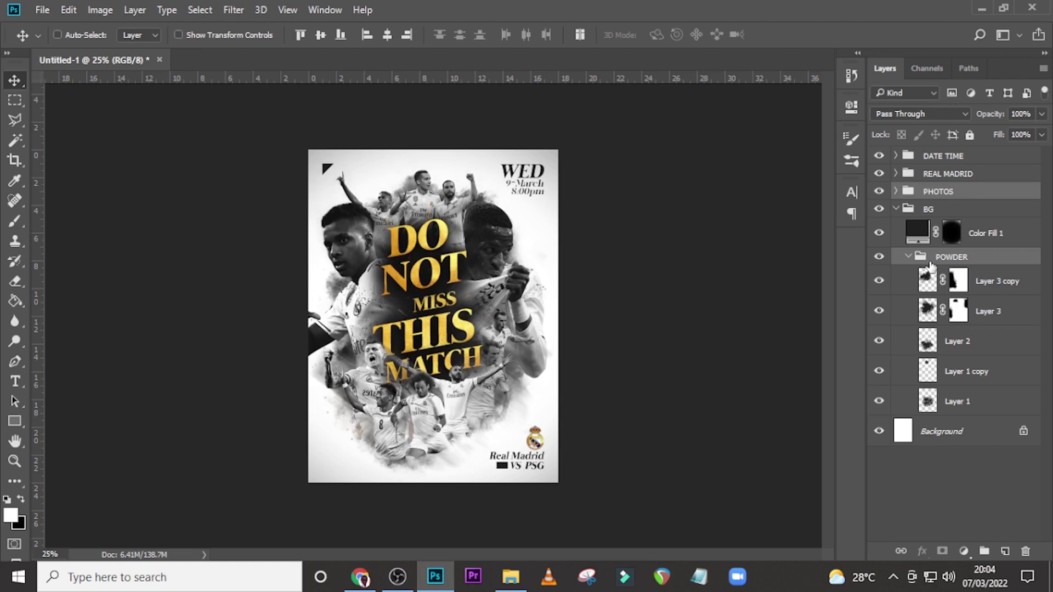
pyautogui.hotkey('shift', 'Right')
pyautogui.hotkey('shift', 'Right')
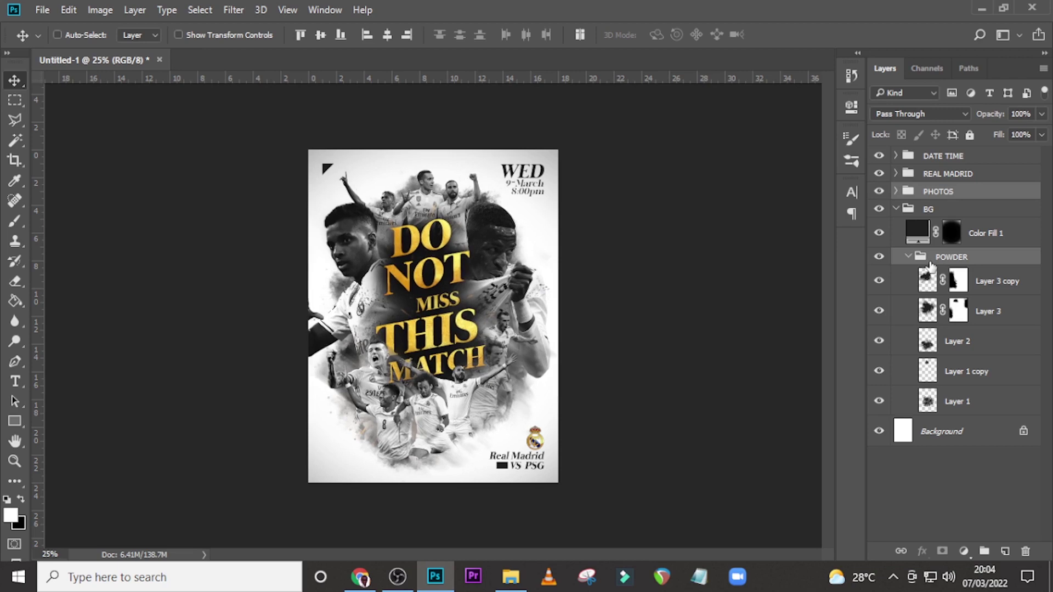
pyautogui.hotkey('shift', 'Right')
pyautogui.hotkey('shift', 'Right')
pyautogui.hotkey('shift', 'Right')
pyautogui.hotkey('shift', 'Right')
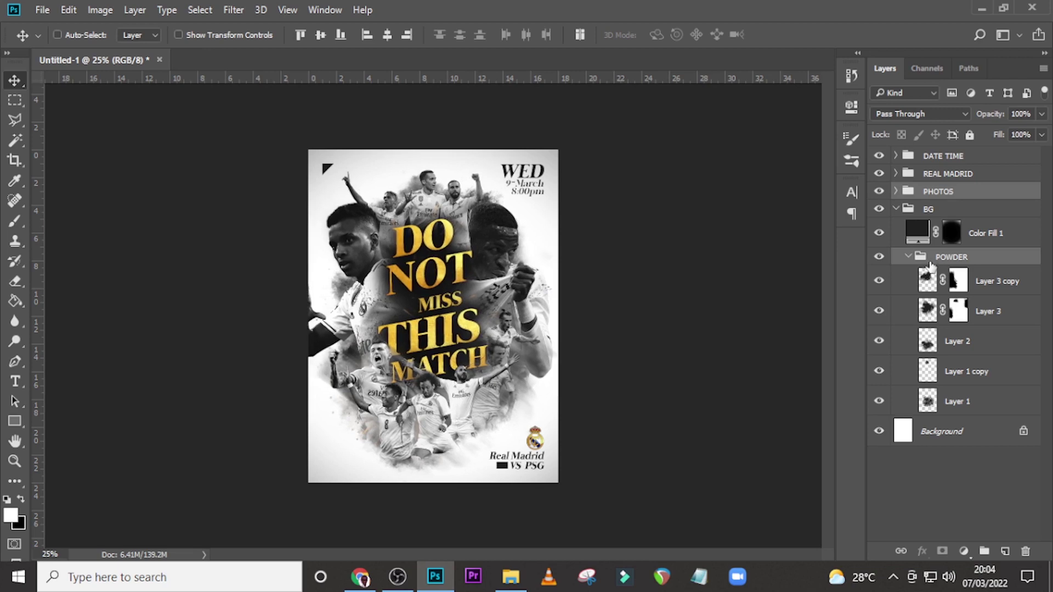
pyautogui.hotkey('shift', 'Right')
pyautogui.hotkey('shift', 'Right')
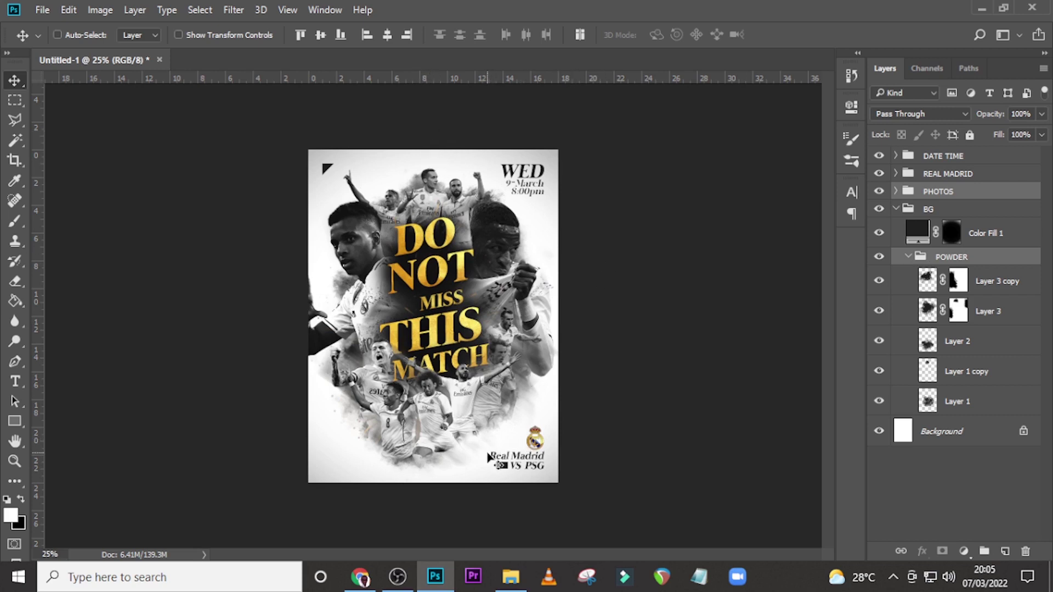
pyautogui.click(896, 209)
# - Add a Gradient Map adjustment layer above the DATE TIME group and choose the Copper 2 preset for its gradient
pyautogui.click(928, 155)
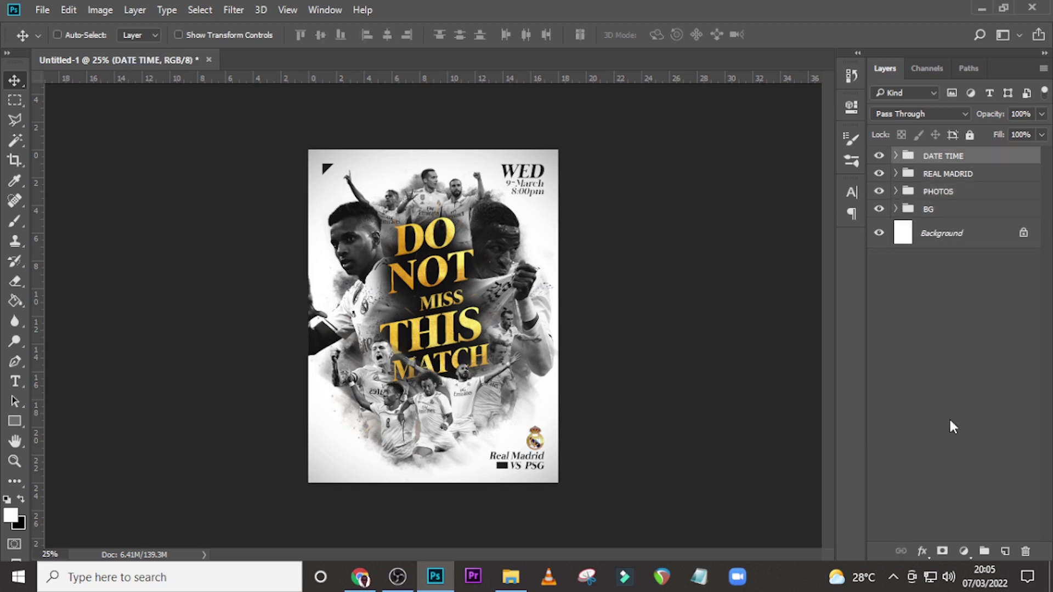
pyautogui.click(964, 551)
pyautogui.click(911, 527)
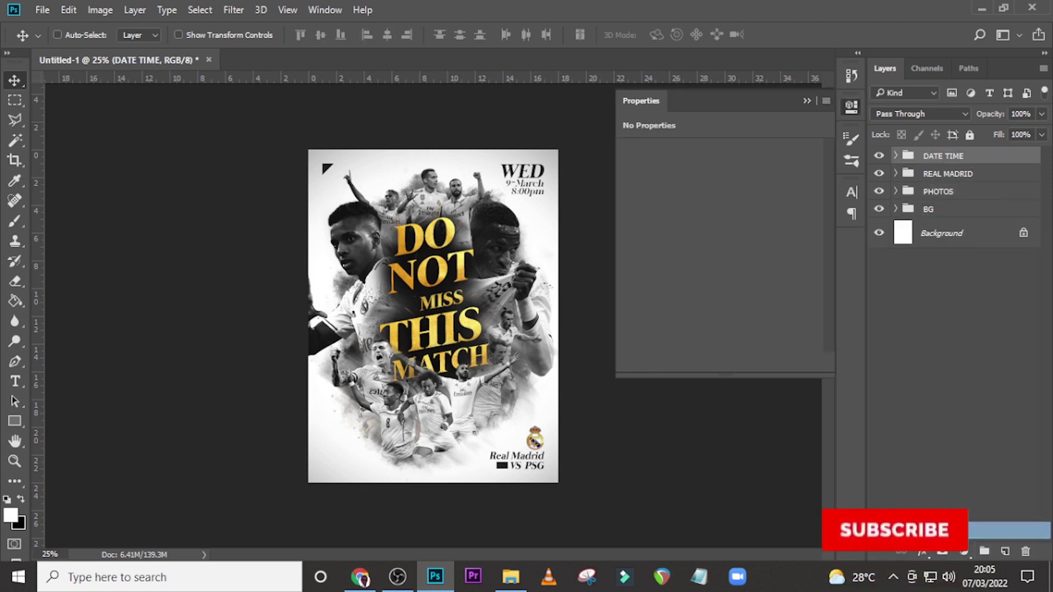
pyautogui.click(705, 153)
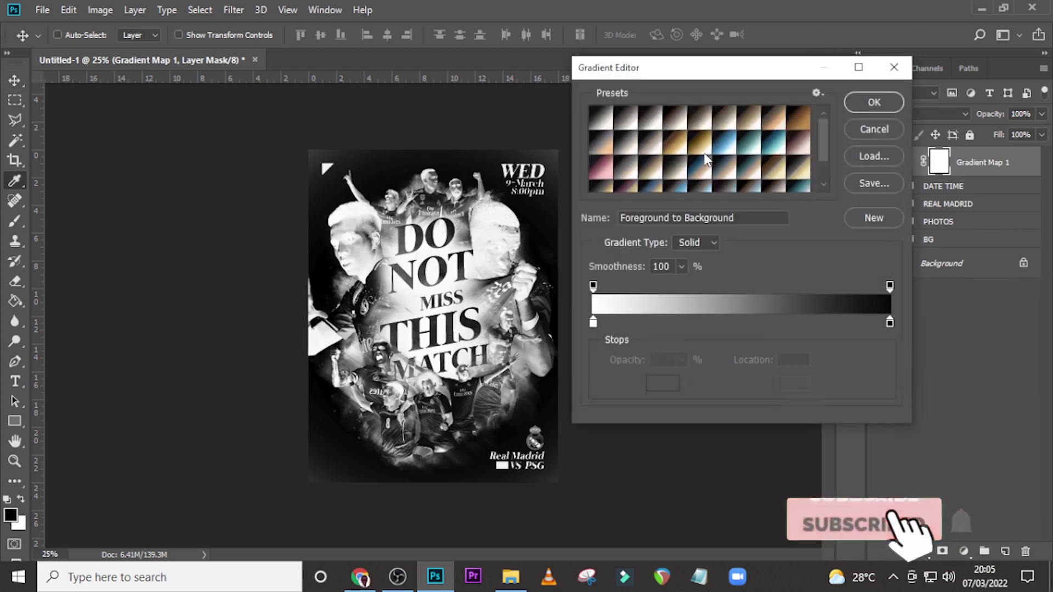
pyautogui.click(599, 173)
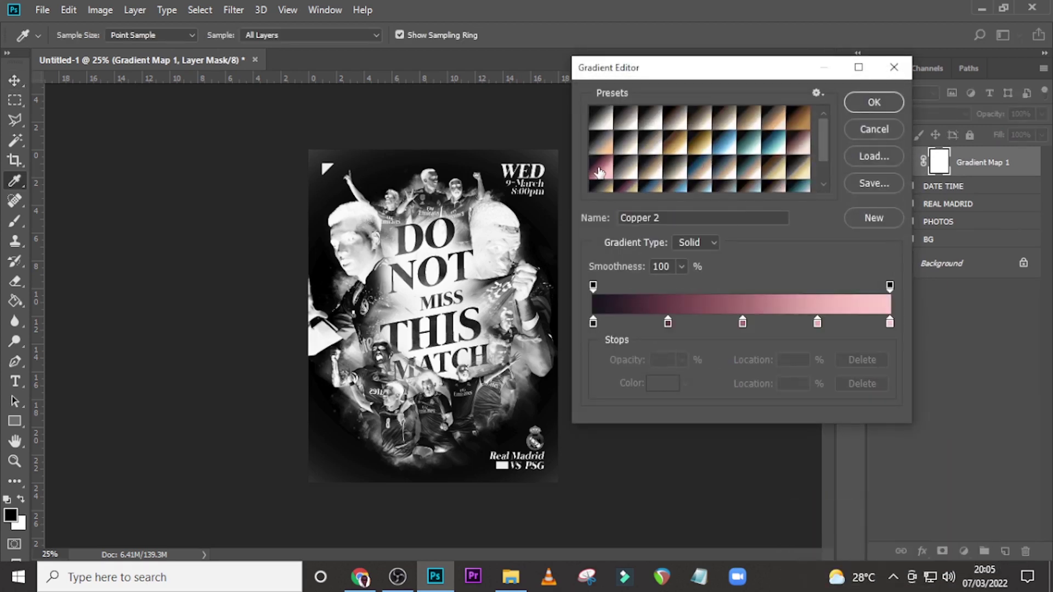
# - Replace the gradient presets with the Photographic Toning set and accept the Copper 2 gradient
pyautogui.click(817, 94)
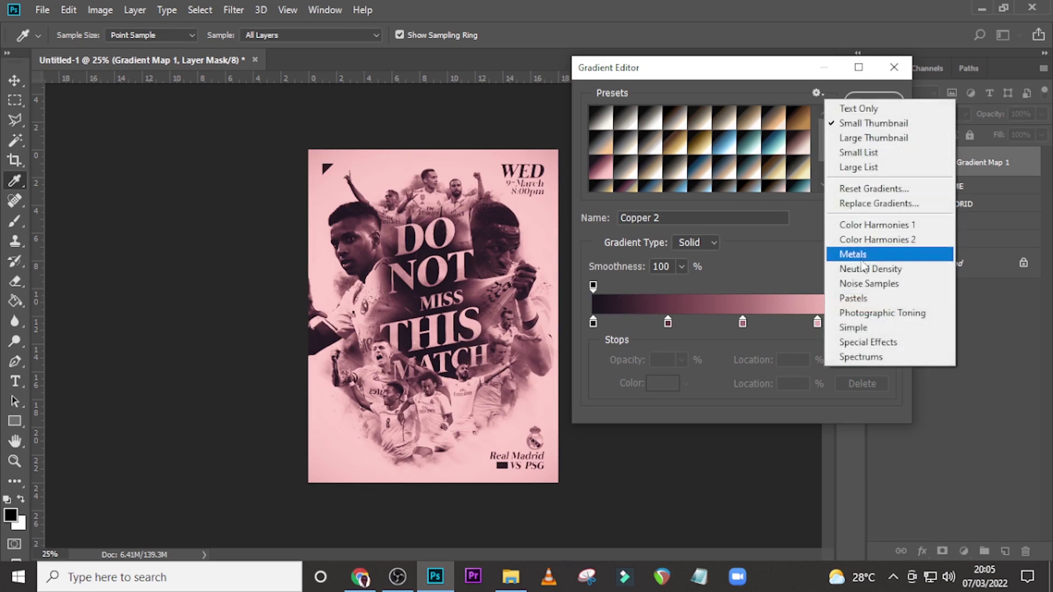
pyautogui.click(863, 316)
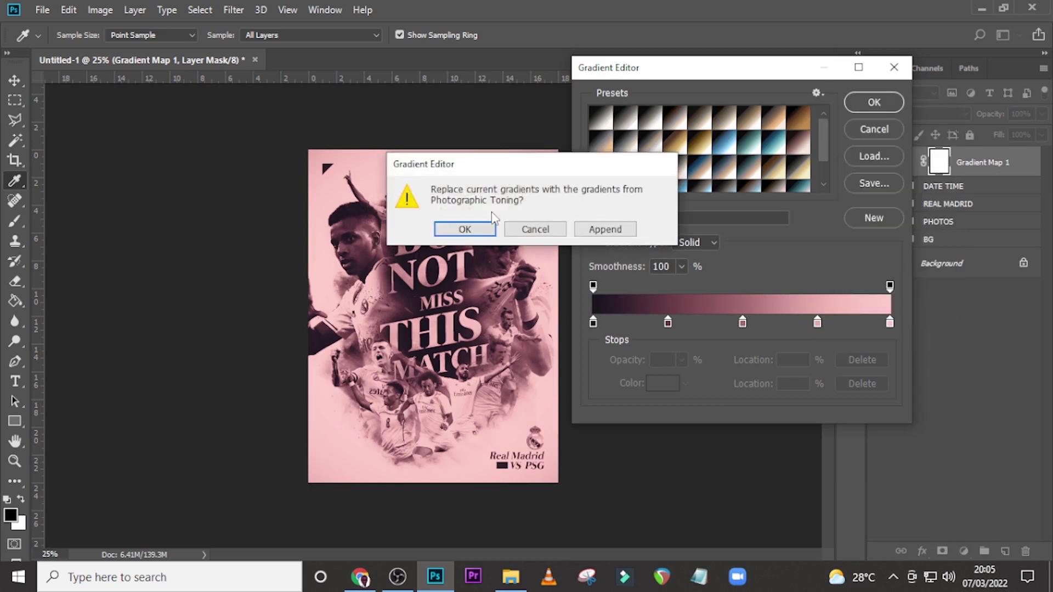
pyautogui.click(466, 224)
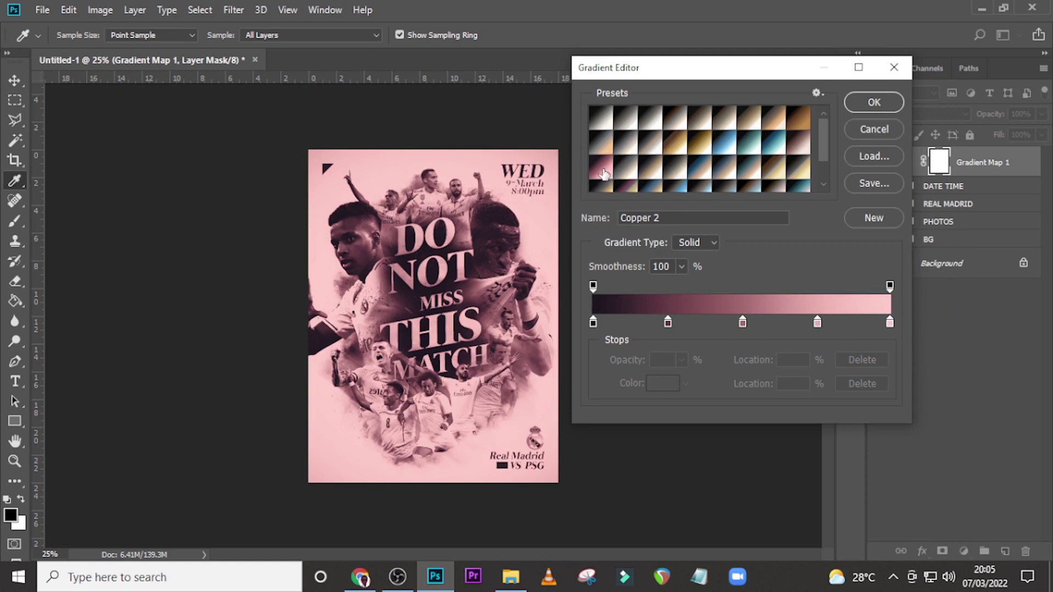
pyautogui.click(874, 102)
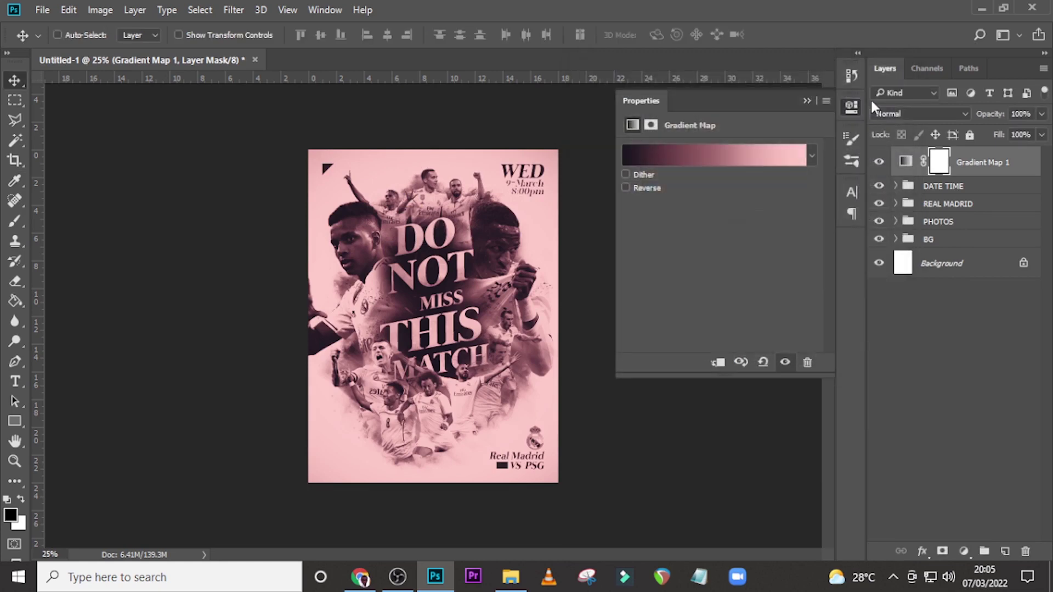
# - Set the gradient map layer's blend mode to Soft Light and close its adjustment properties
pyautogui.click(903, 114)
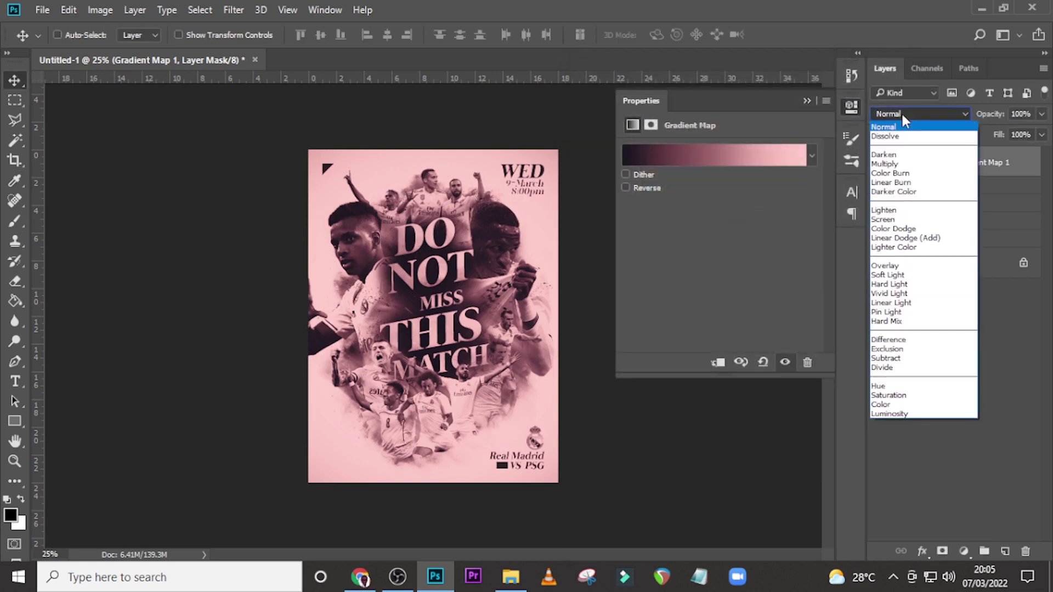
pyautogui.click(888, 275)
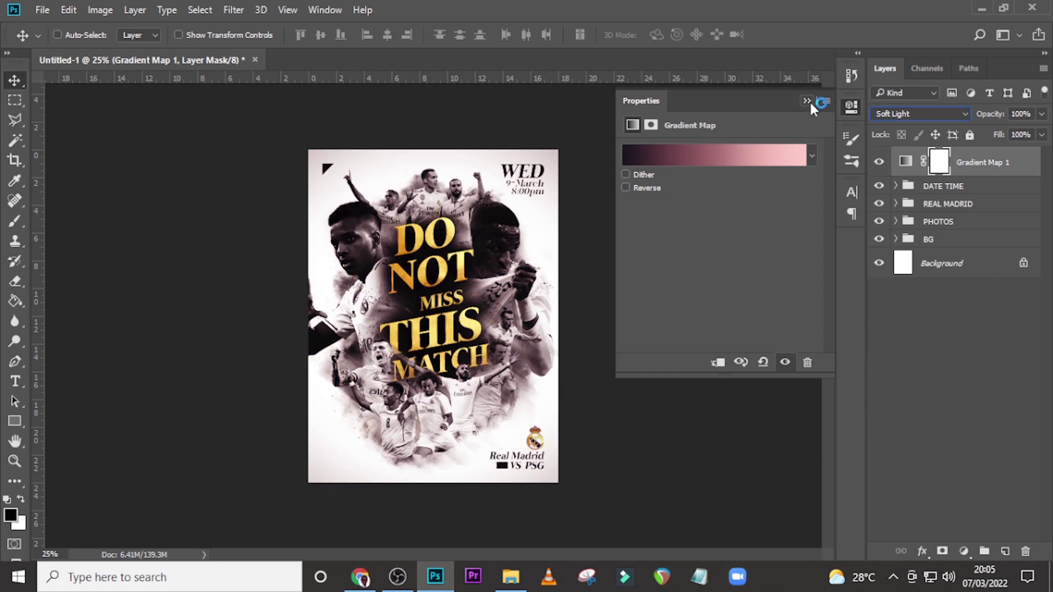
pyautogui.click(808, 102)
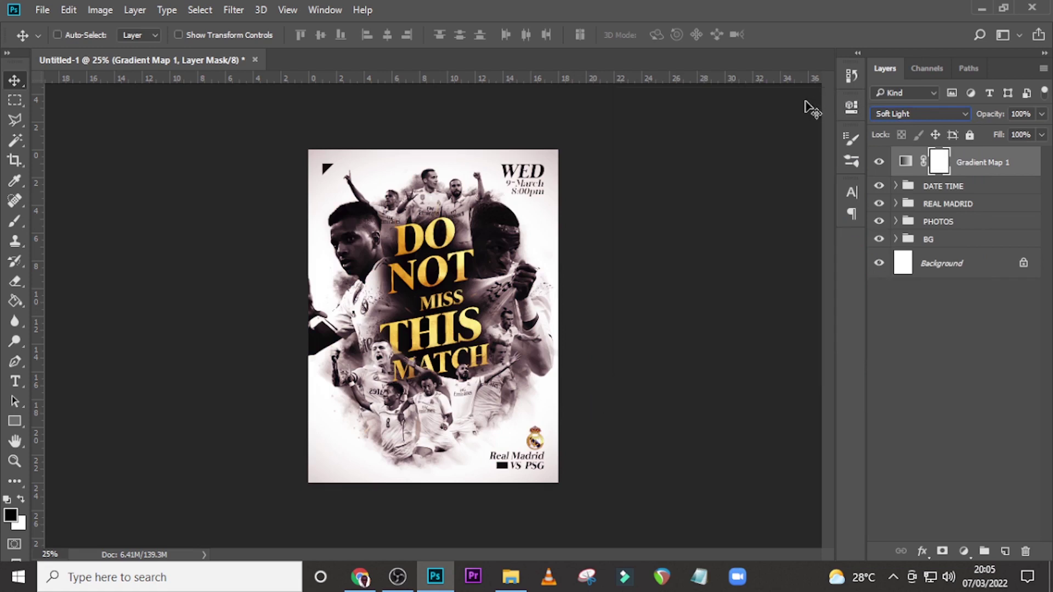
# - Try the gradient map layer at 50% and 0% opacity, and return it to 100%
pyautogui.click(1023, 114)
pyautogui.write('50')
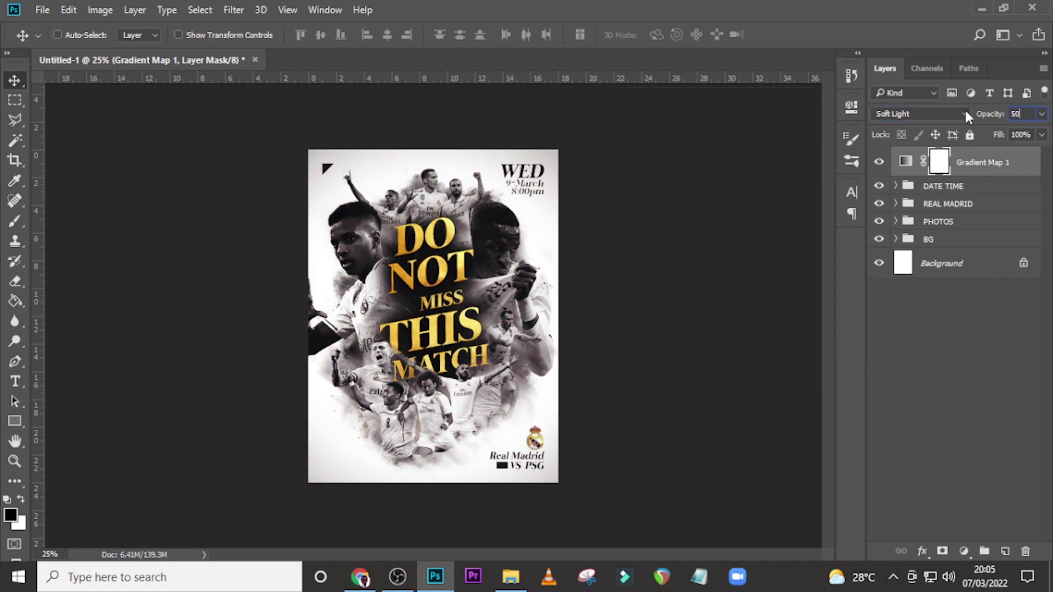
pyautogui.press('Return')
pyautogui.moveTo(995, 117); pyautogui.dragTo(993, 117)
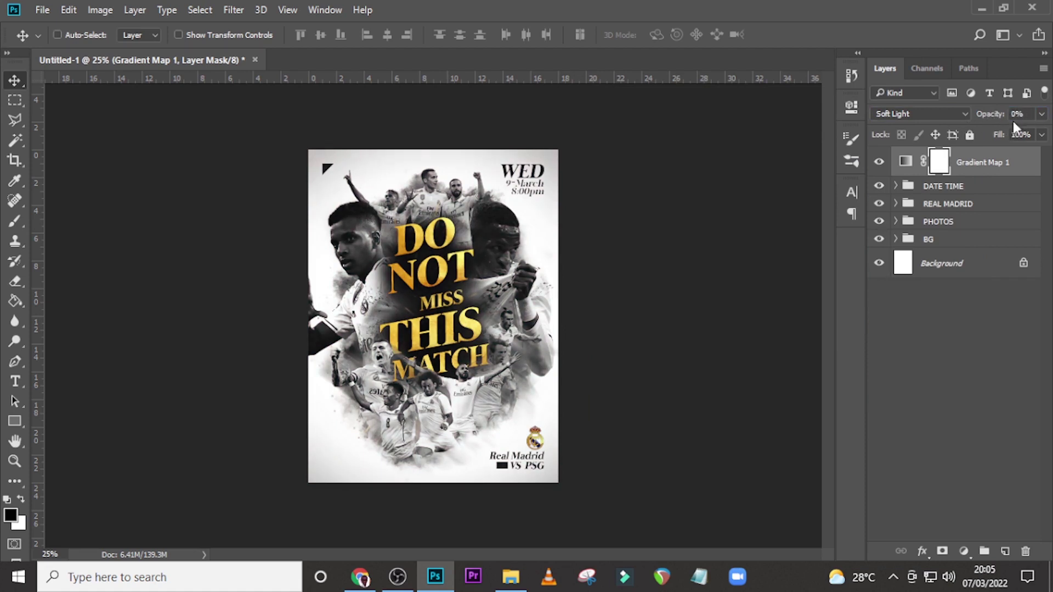
pyautogui.click(981, 117)
pyautogui.write('100')
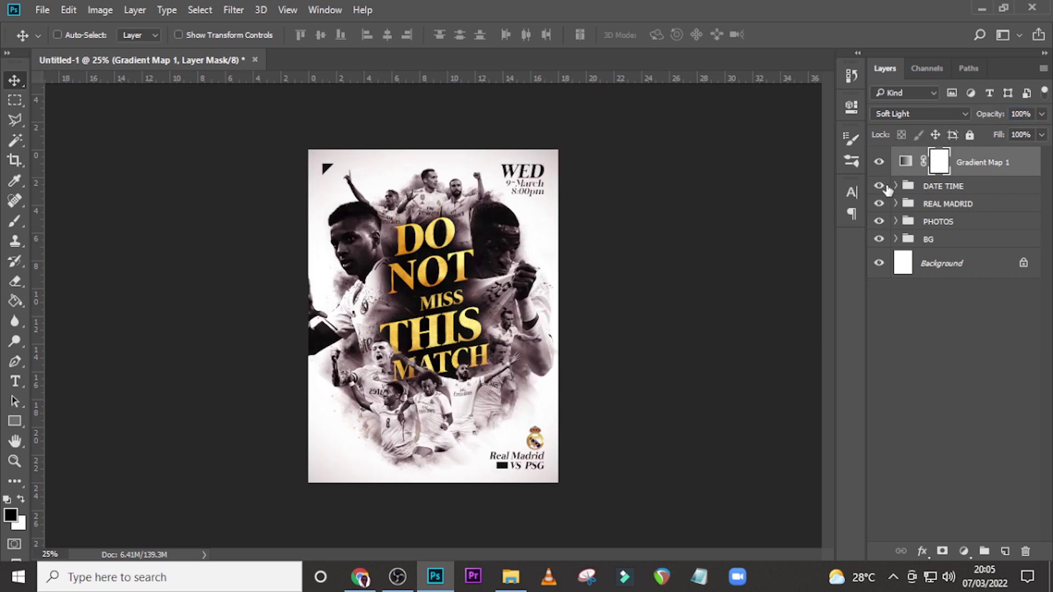
# - Raise the opacity of the BG group's Color Fill 1 vignette to 89%, collapse the group and reselect the gradient map layer
pyautogui.click(896, 239)
pyautogui.click(986, 266)
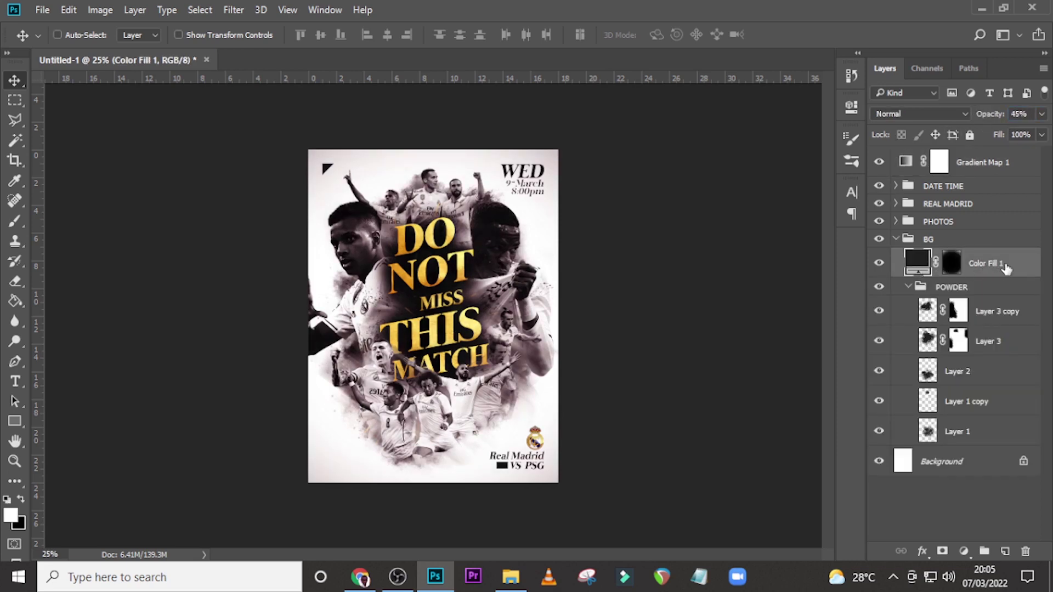
pyautogui.click(1041, 115)
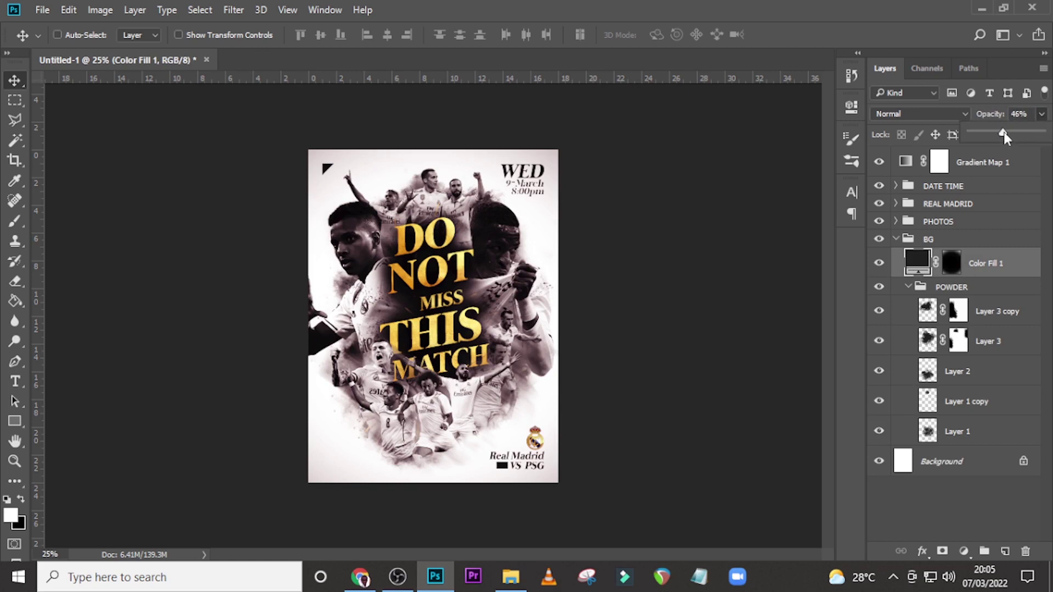
pyautogui.moveTo(1018, 130); pyautogui.dragTo(1029, 130)
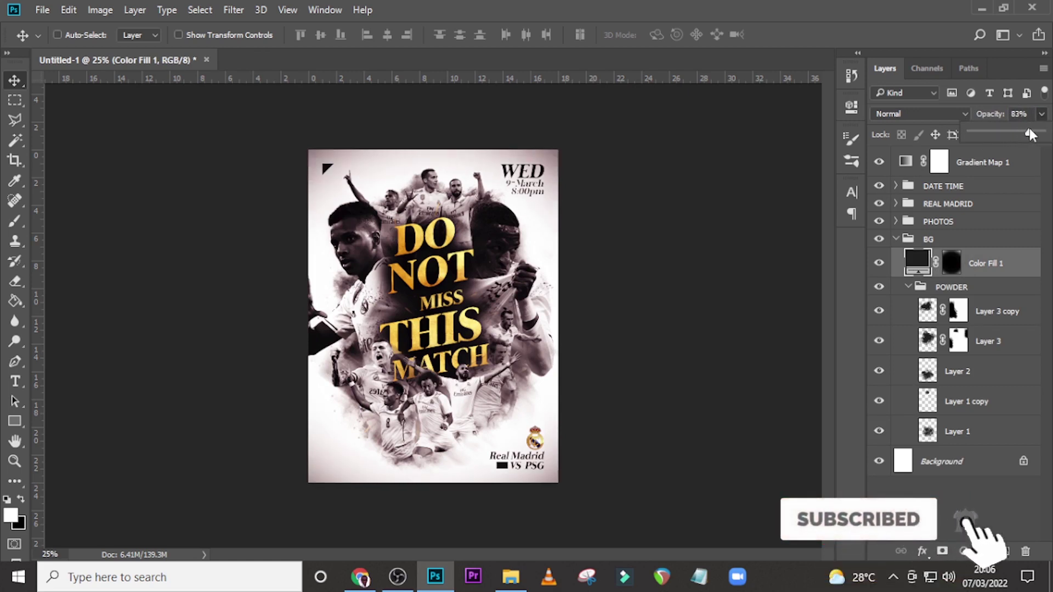
pyautogui.moveTo(1028, 130); pyautogui.dragTo(1034, 133)
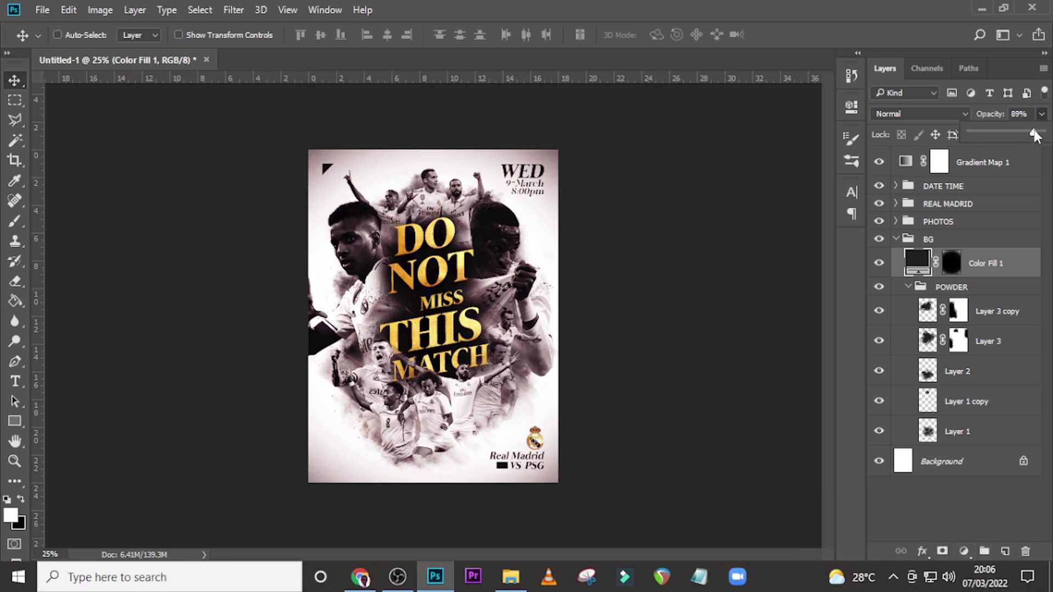
pyautogui.click(982, 162)
pyautogui.click(897, 240)
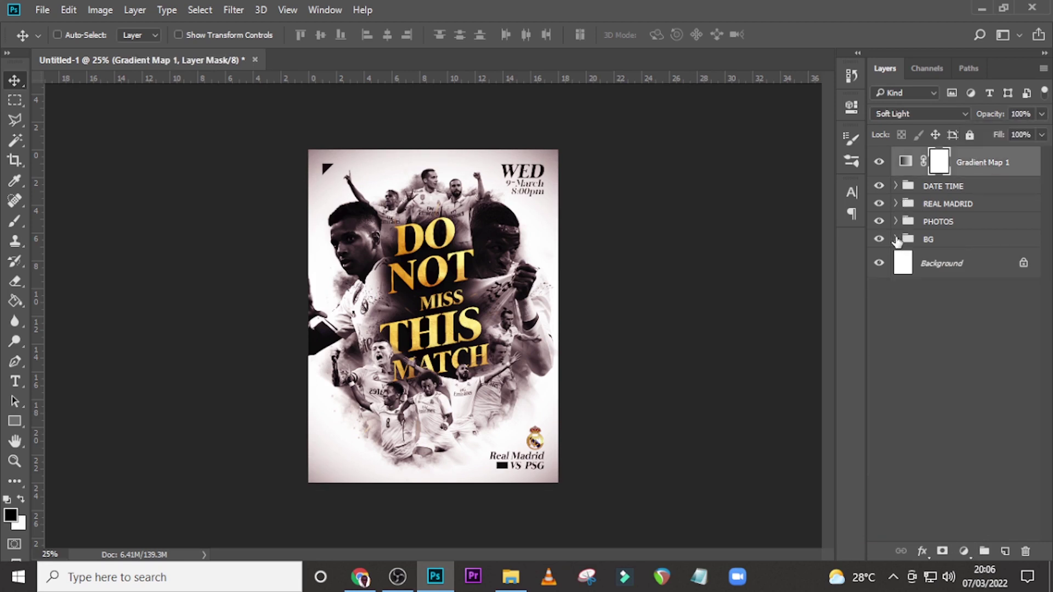